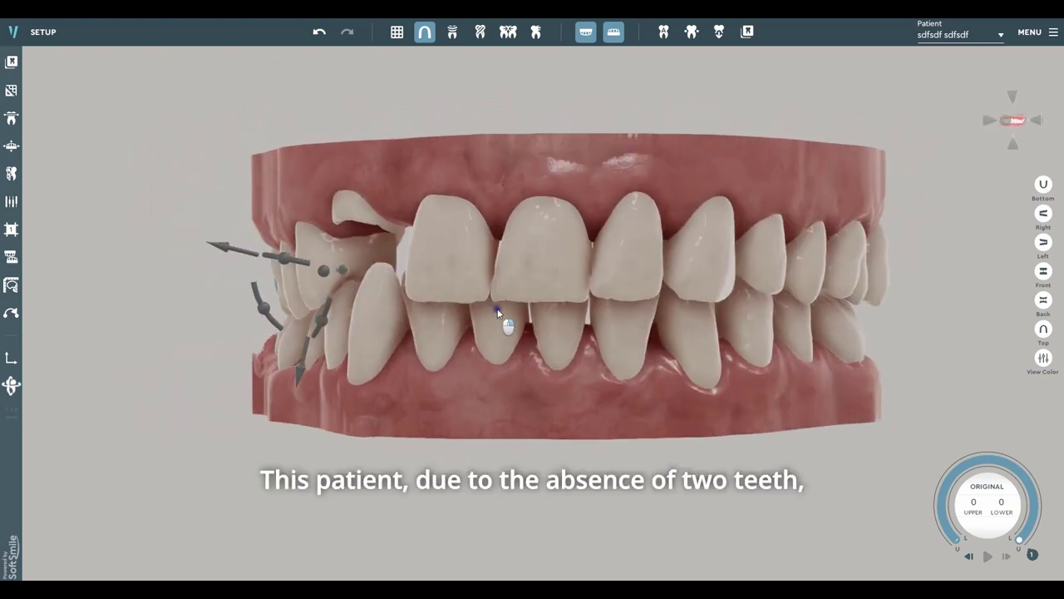
Step: Examine the bite from the front and the right side, around the missing teeth and the upper canine
left_click_drag(748, 275, 594, 264)
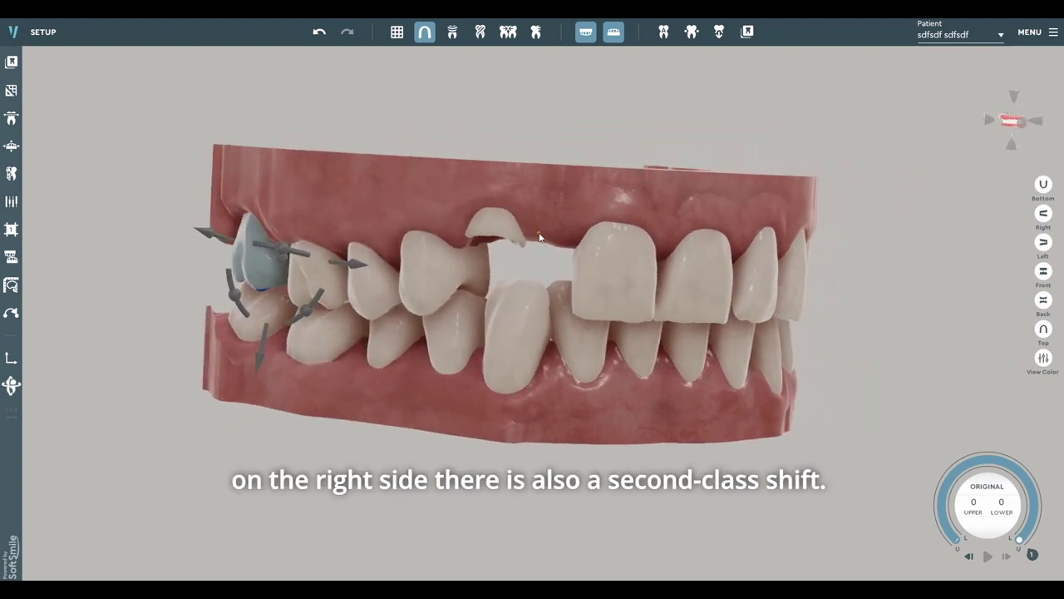
right_click_drag(594, 264, 490, 249)
mouse_move(684, 260)
right_mouse_down()
mouse_move(668, 268)
mouse_move(682, 276)
right_mouse_up()
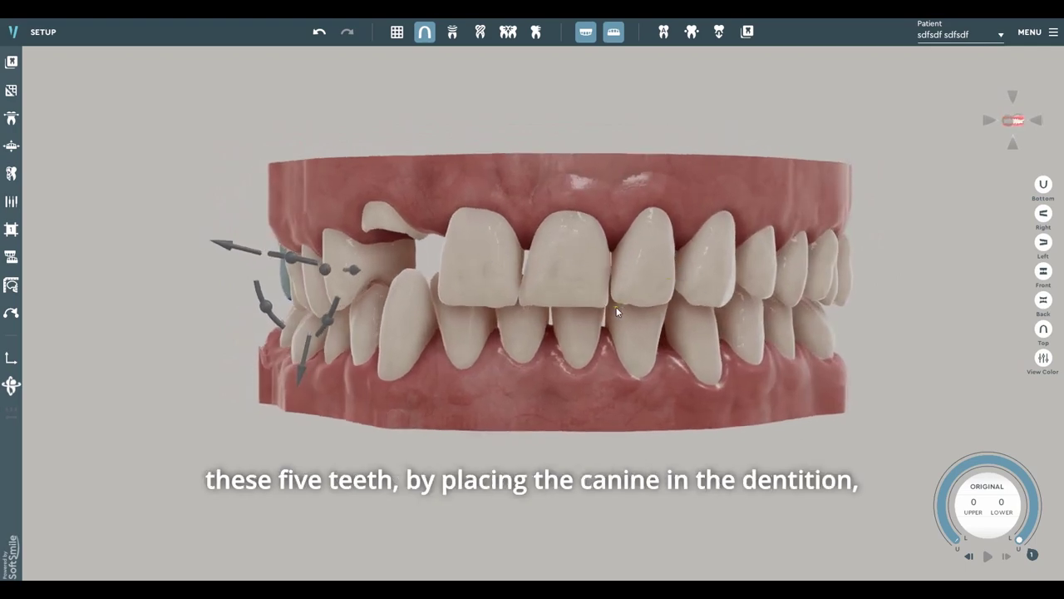
left_click_drag(562, 319, 640, 278)
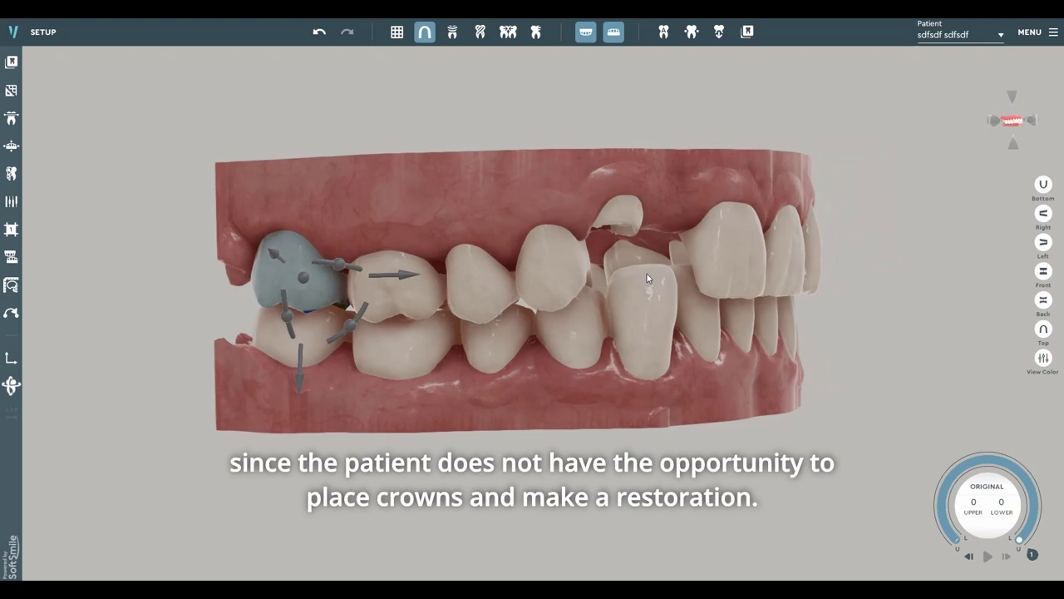
right_click_drag(725, 244, 374, 262)
left_click_drag(667, 241, 645, 226)
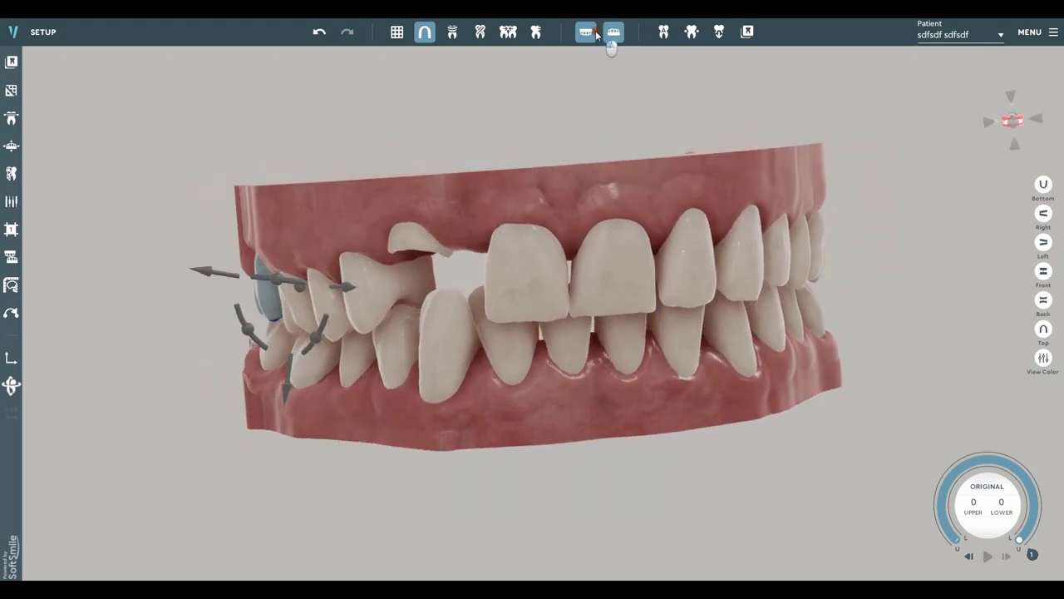
Step: Hide the upper jaw and examine the lower arch from the occlusal side
left_click(586, 32)
left_click_drag(541, 312, 448, 348)
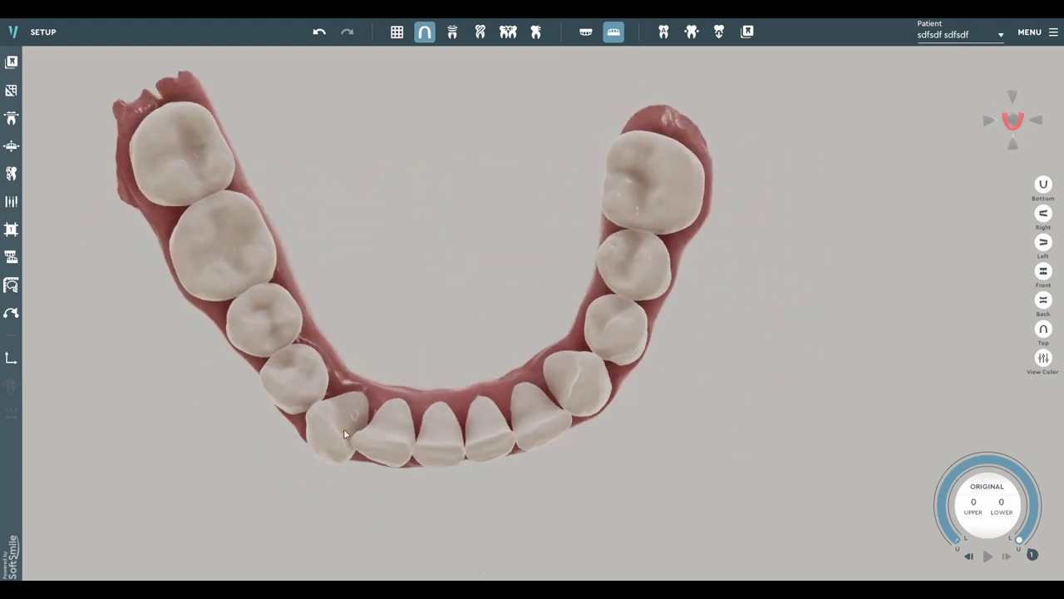
right_click_drag(346, 426, 428, 383)
left_click_drag(429, 385, 402, 401)
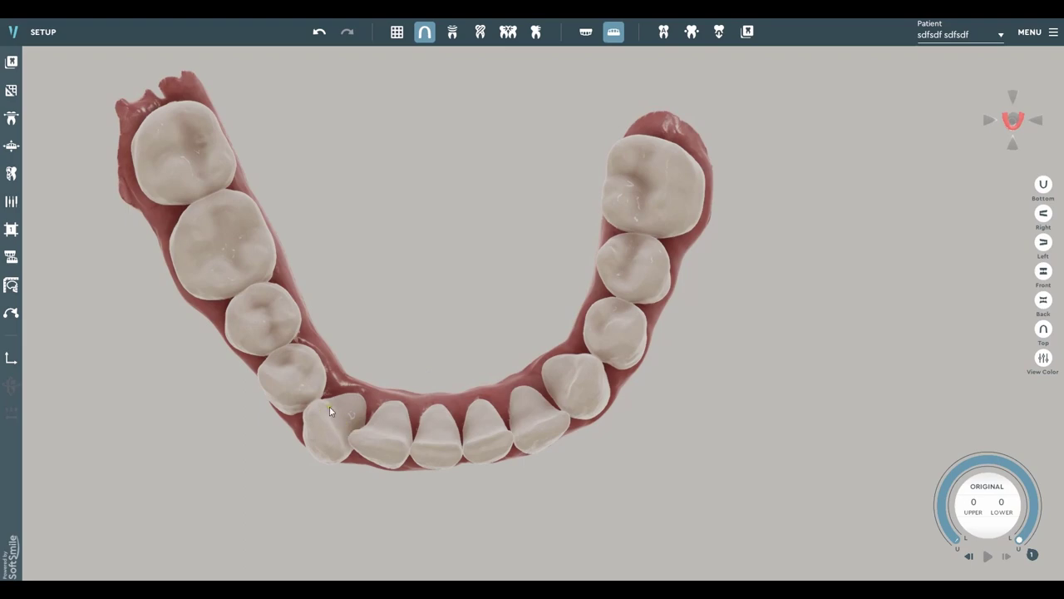
Step: Show the upper jaw again and examine the bite on the patient's left side
left_click(586, 33)
right_click_drag(511, 403, 606, 135)
left_click_drag(605, 133, 423, 240)
left_click_drag(400, 123, 617, 59)
left_click_drag(577, 190, 487, 190)
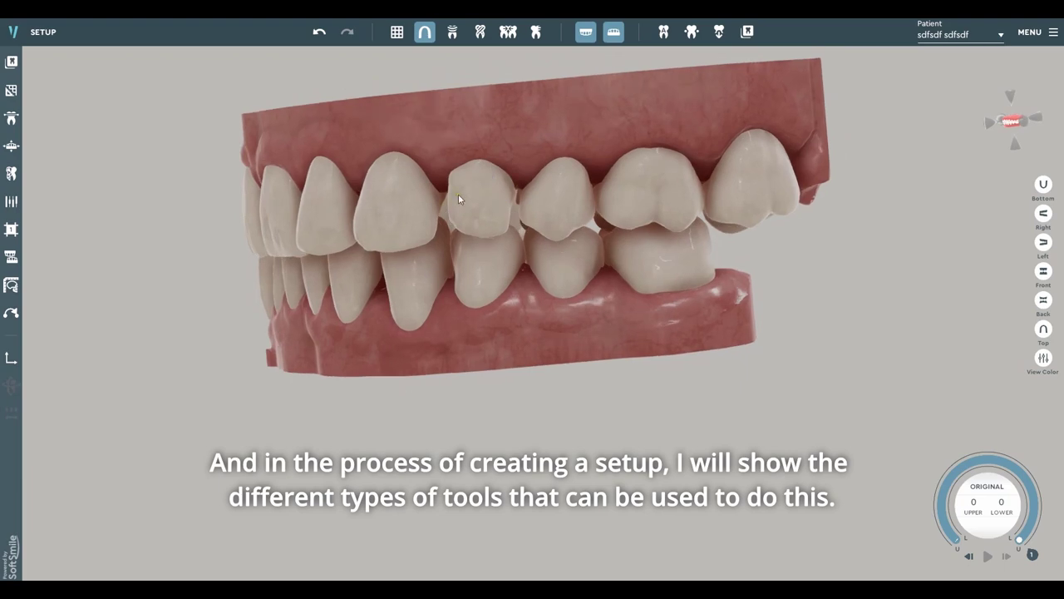
left_click_drag(501, 199, 719, 225)
Step: Hide the lower jaw briefly to inspect the upper arch, and show it again
left_click(611, 33)
left_click_drag(577, 268, 551, 230)
left_click(614, 32)
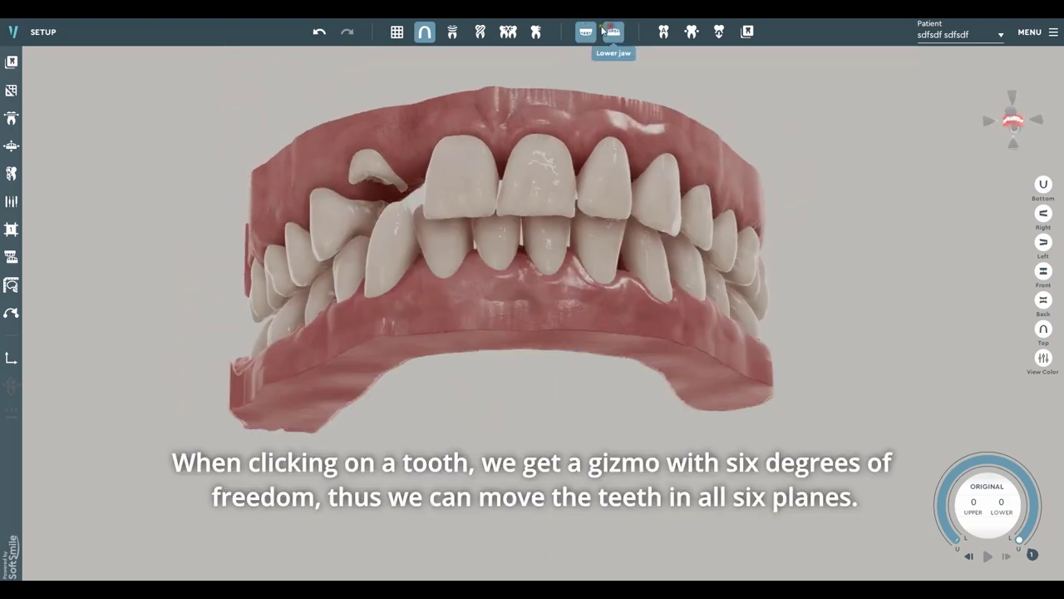
Step: Hide the upper jaw and turn the lower arch to an occlusal view
left_click(585, 31)
left_click_drag(520, 108, 742, 264)
left_click_drag(556, 361, 543, 478)
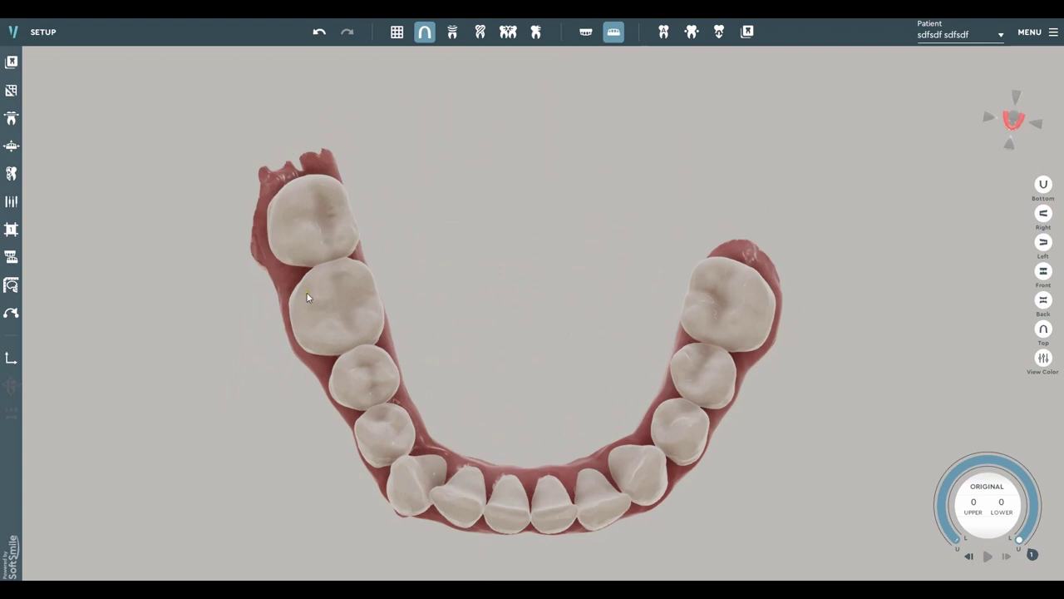
left_click_drag(363, 405, 671, 401)
Step: Select the lower right teeth one by one between the canine and the last molar to inspect their movement gizmos and contact maps
left_click(418, 432)
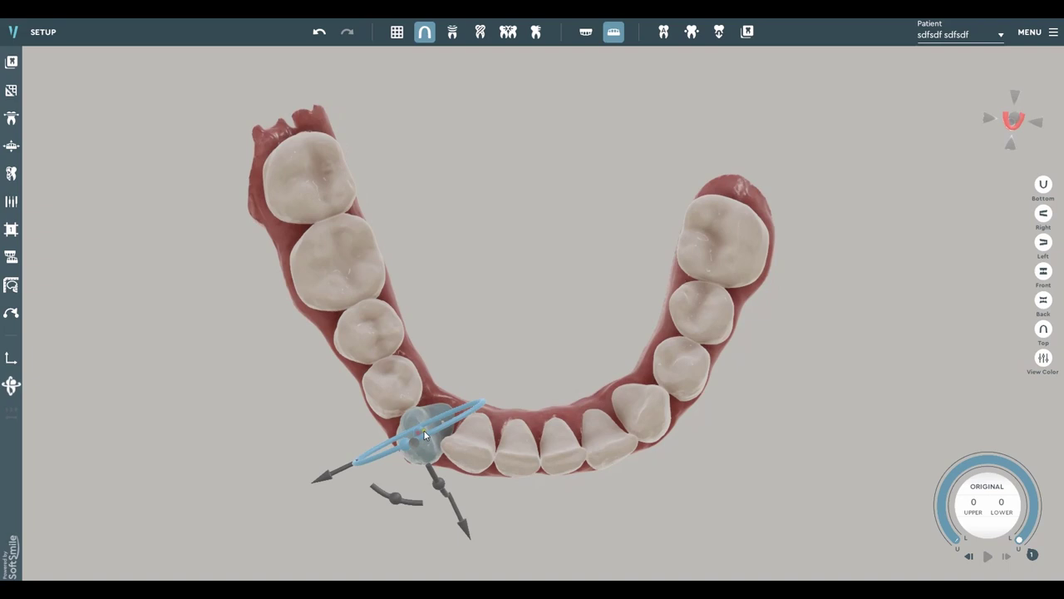
left_click(301, 188)
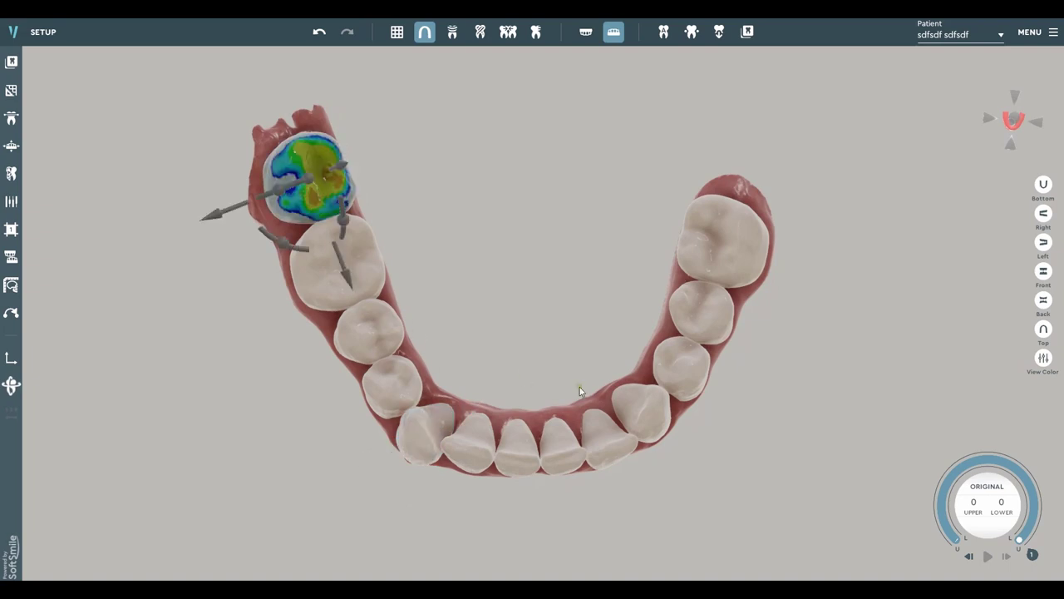
left_click_drag(512, 384, 653, 425)
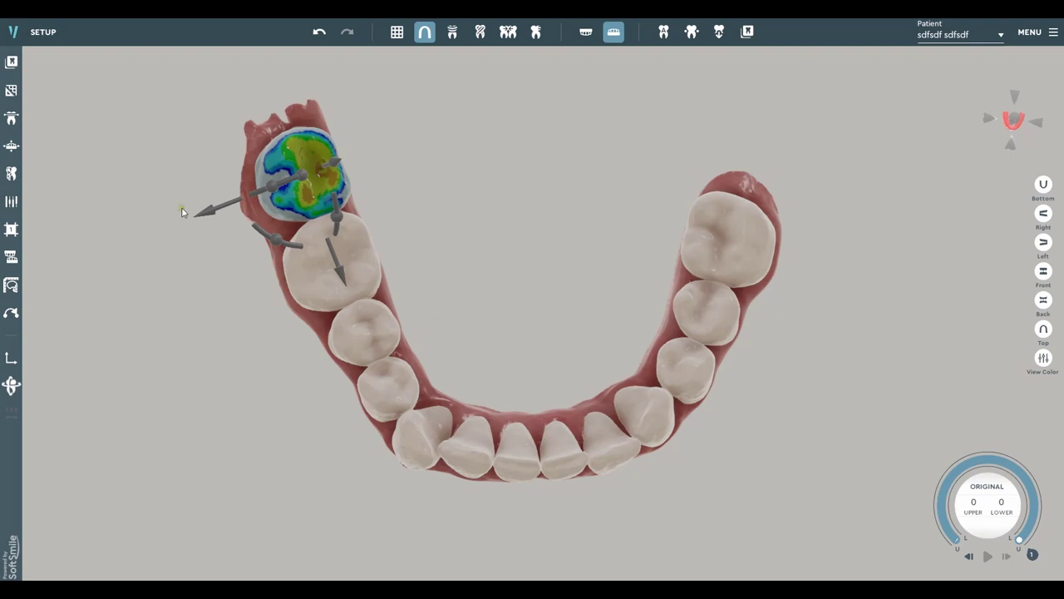
scroll(311, 237, "down", 1)
scroll(321, 232, "up", 2)
left_click(368, 264)
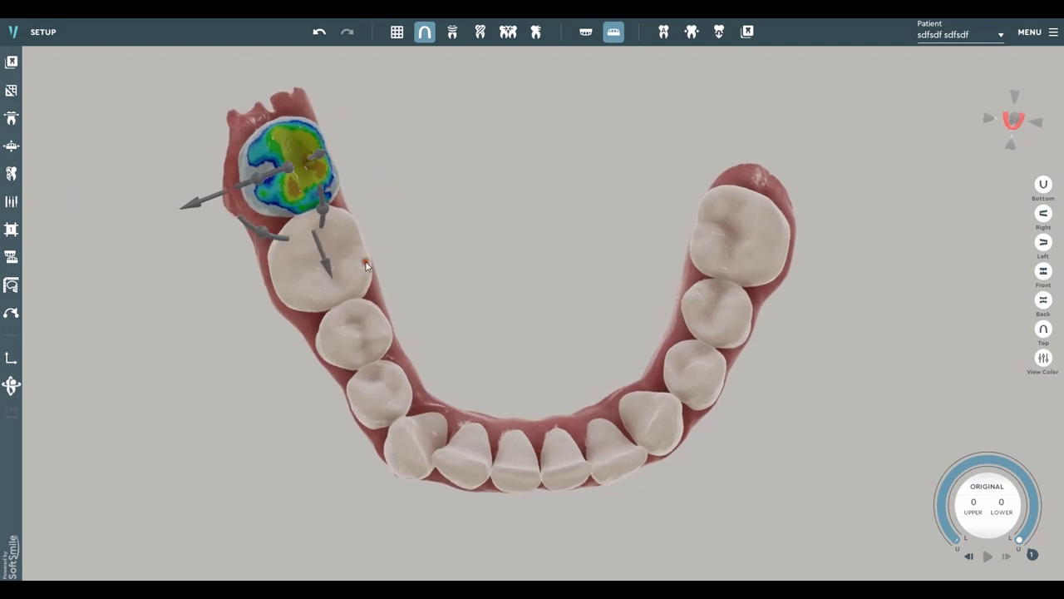
left_click(371, 332)
left_click(392, 385)
left_click(421, 421)
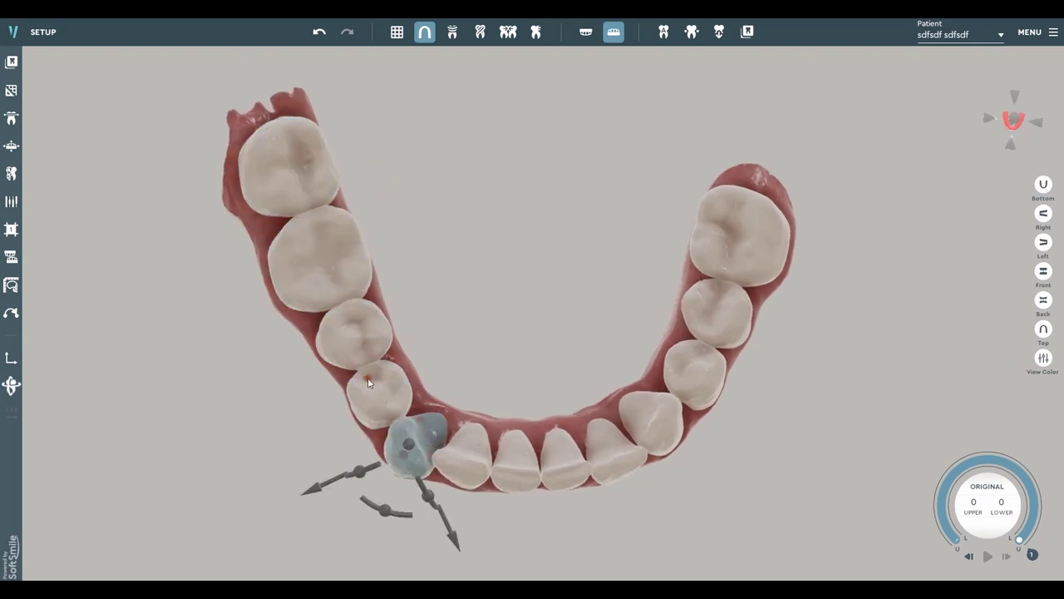
left_click(371, 382)
left_click(328, 266)
left_click(301, 178)
left_click(344, 238)
left_click(376, 327)
left_click(397, 396)
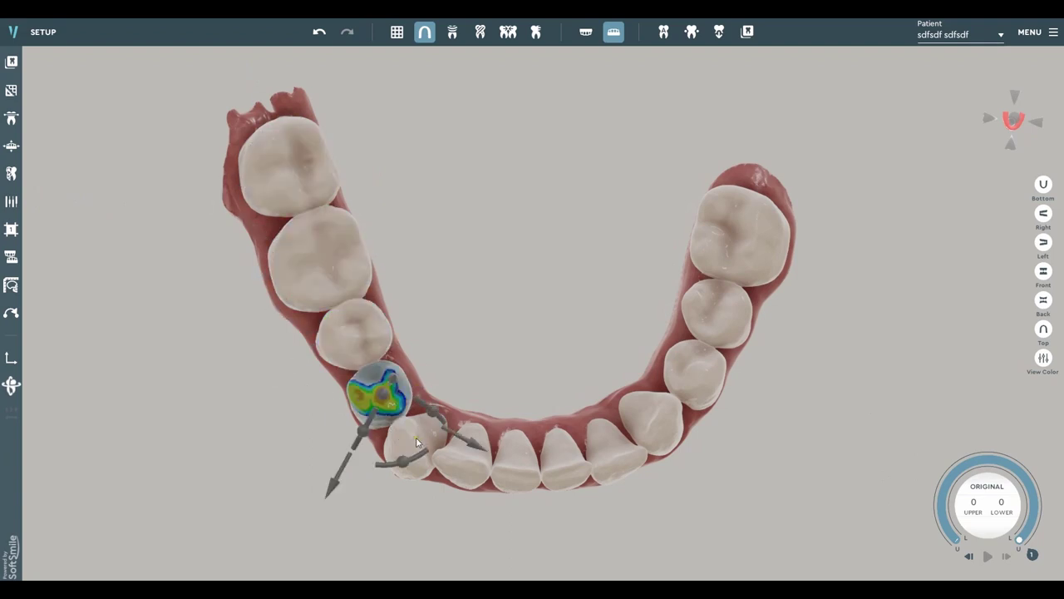
left_click(417, 440)
scroll(307, 202, "up", 1)
Step: Move the lower right last molar distally, and shift the molar in front of it back to an overlap of about 0.51
left_click(304, 198)
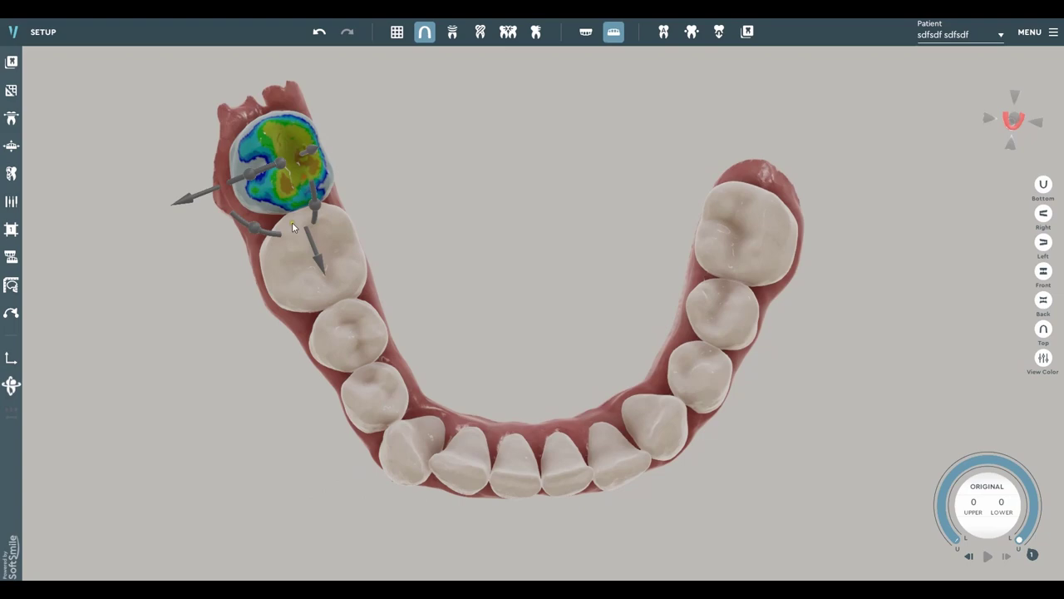
left_click_drag(319, 260, 316, 245)
left_click(328, 270)
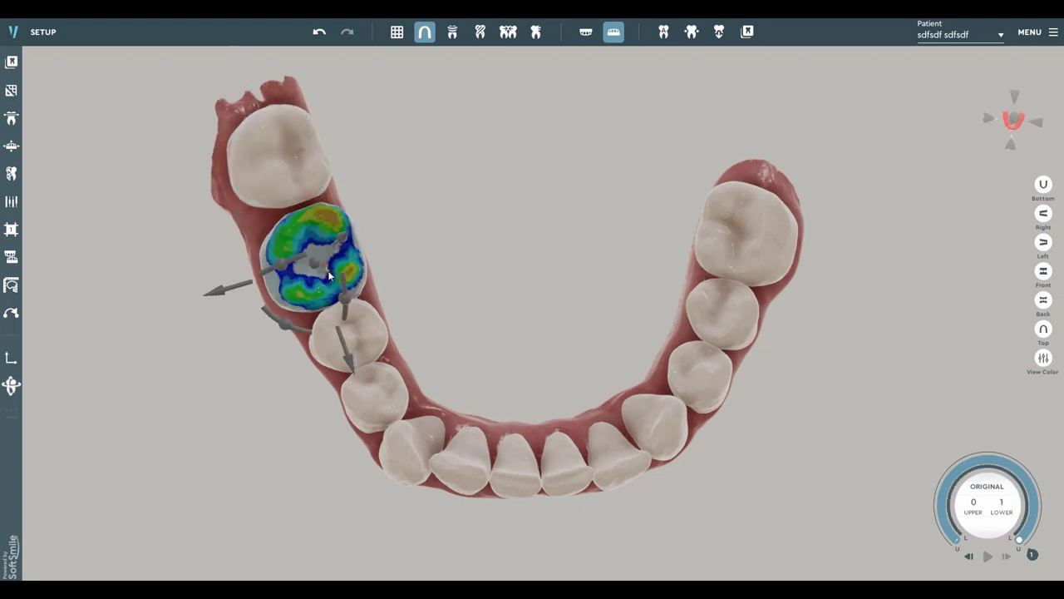
right_click_drag(466, 287, 608, 306)
left_click(1013, 122)
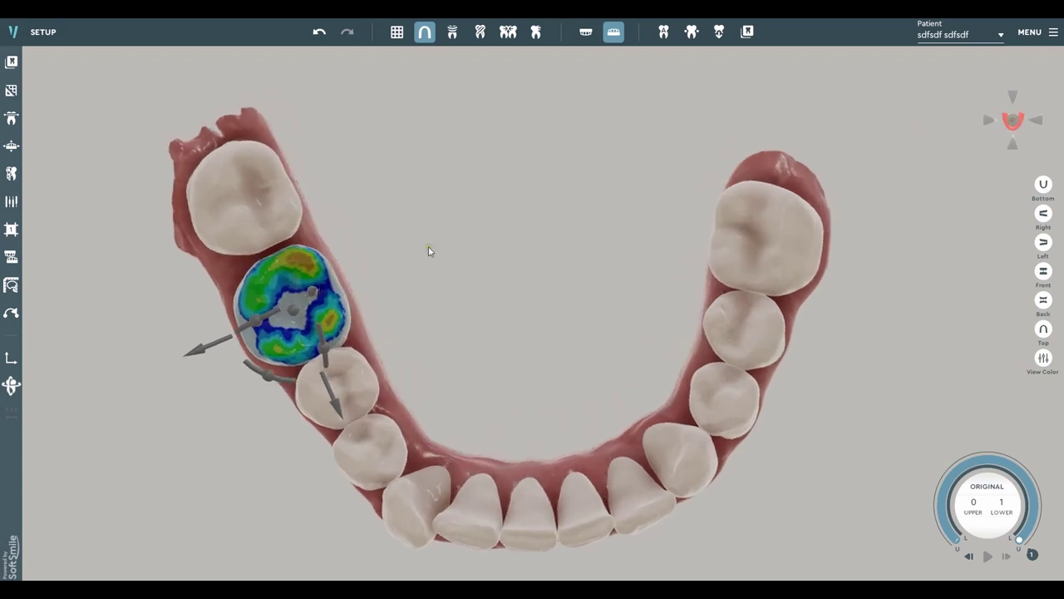
left_click_drag(319, 401, 280, 275)
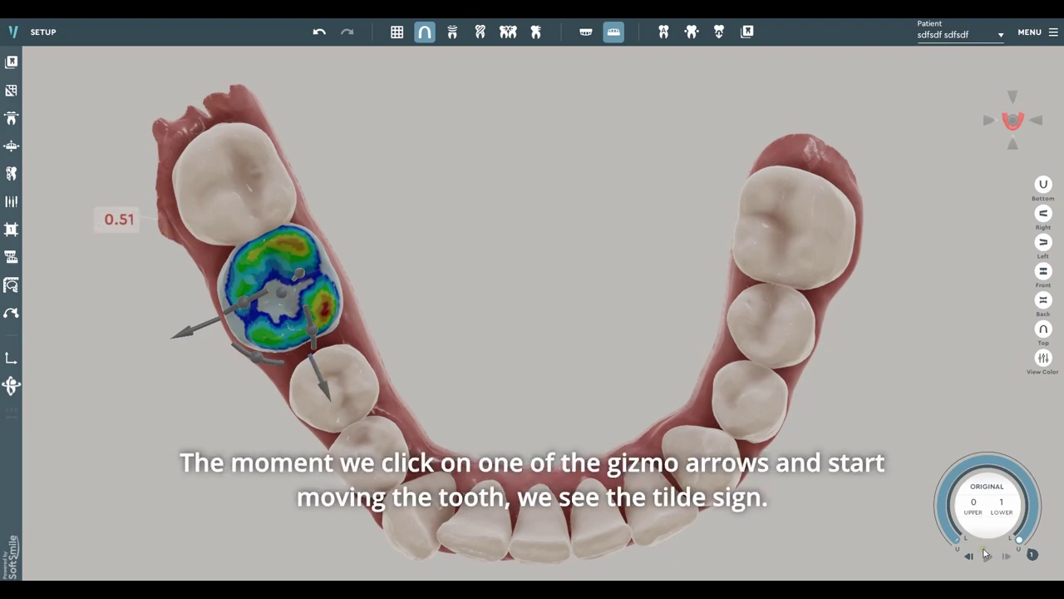
Step: Adjust the lower right first molar's distal position along the arch to a collision of about 0.73 with the molar behind it
left_click_drag(312, 385, 321, 388)
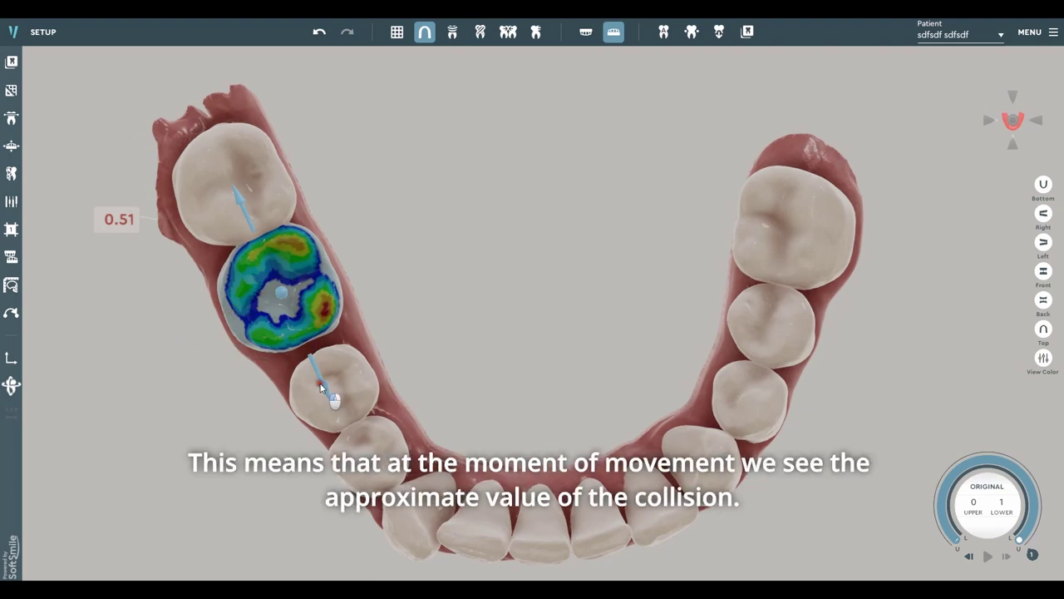
left_click_drag(321, 382, 320, 373)
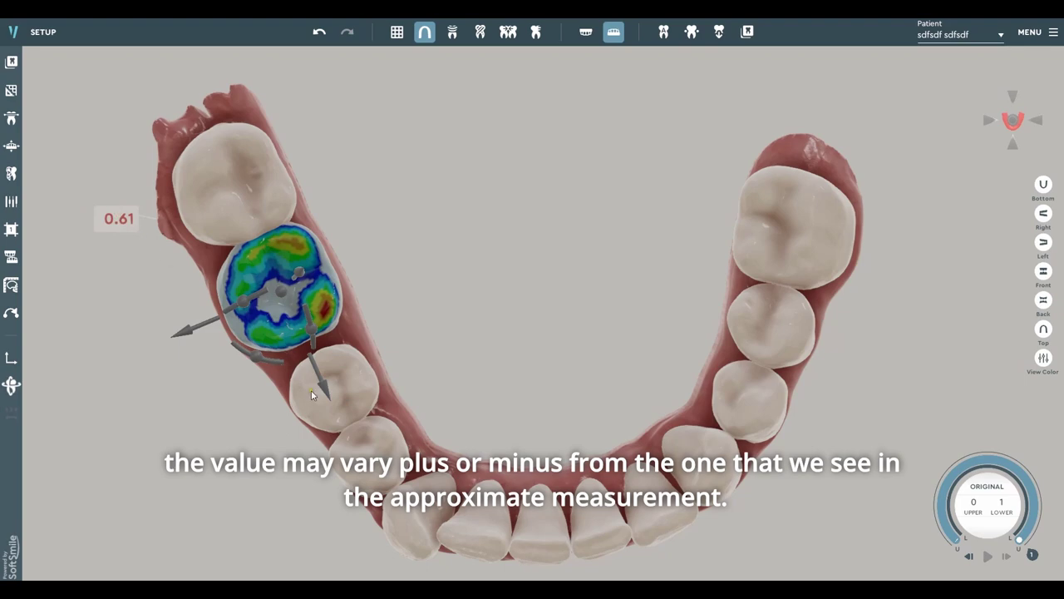
left_click_drag(323, 390, 324, 384)
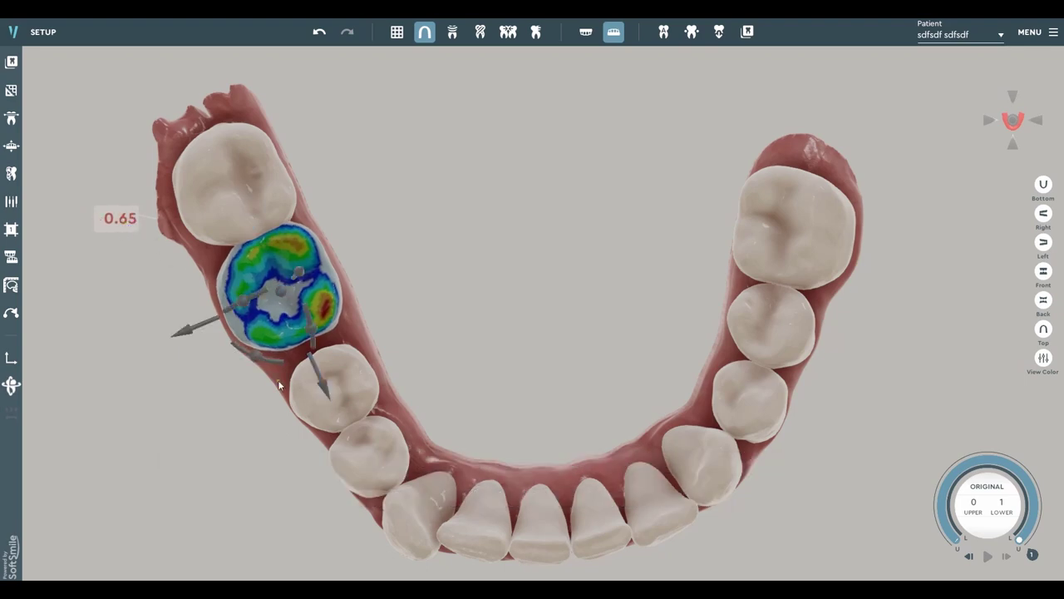
left_click_drag(319, 392, 331, 365)
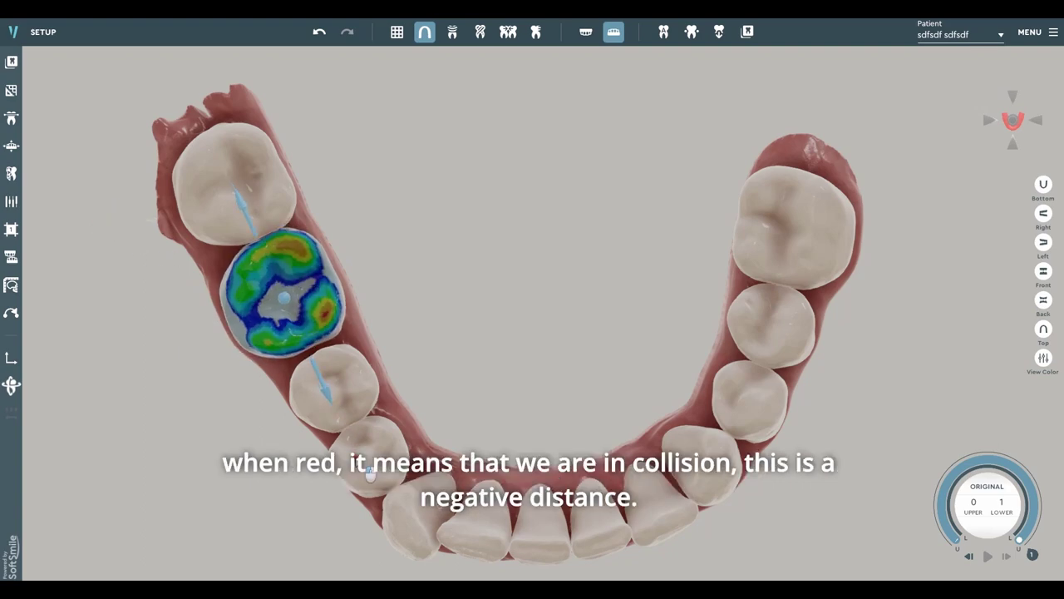
left_click_drag(357, 461, 312, 382)
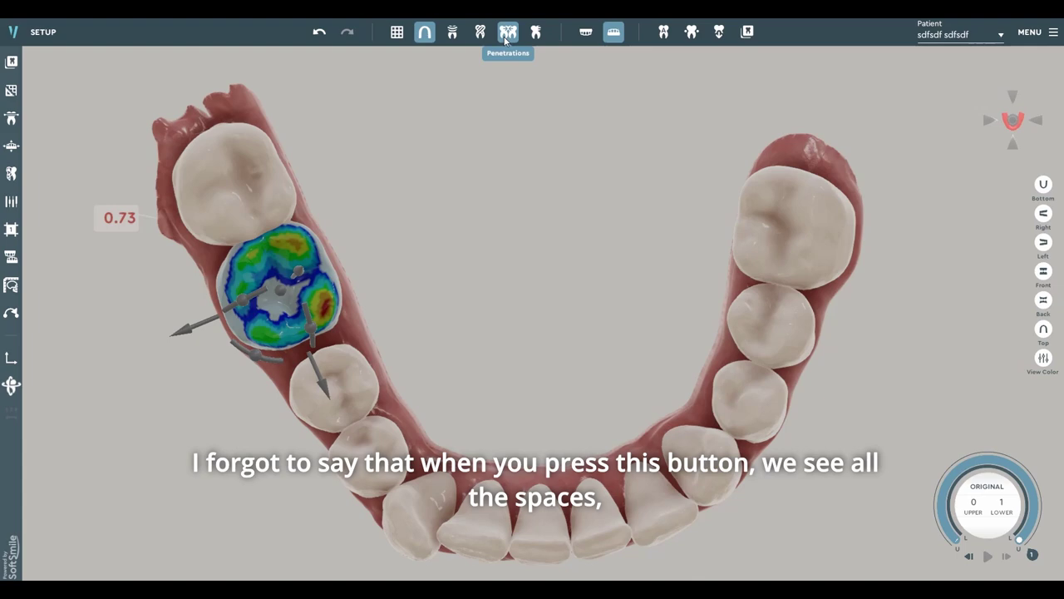
Step: Turn on the Penetrations display and examine the distances between all the lower teeth
left_click(504, 41)
scroll(374, 266, "down", 1)
middle_click_drag(385, 292, 358, 197)
left_click_drag(522, 378, 377, 358)
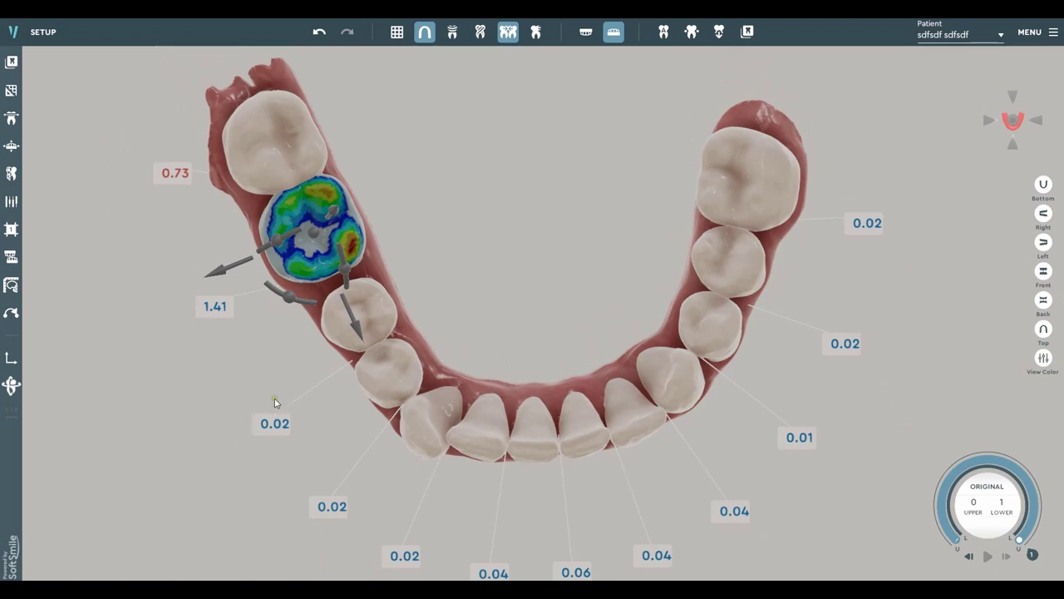
scroll(291, 404, "down", 2)
scroll(313, 399, "up", 1)
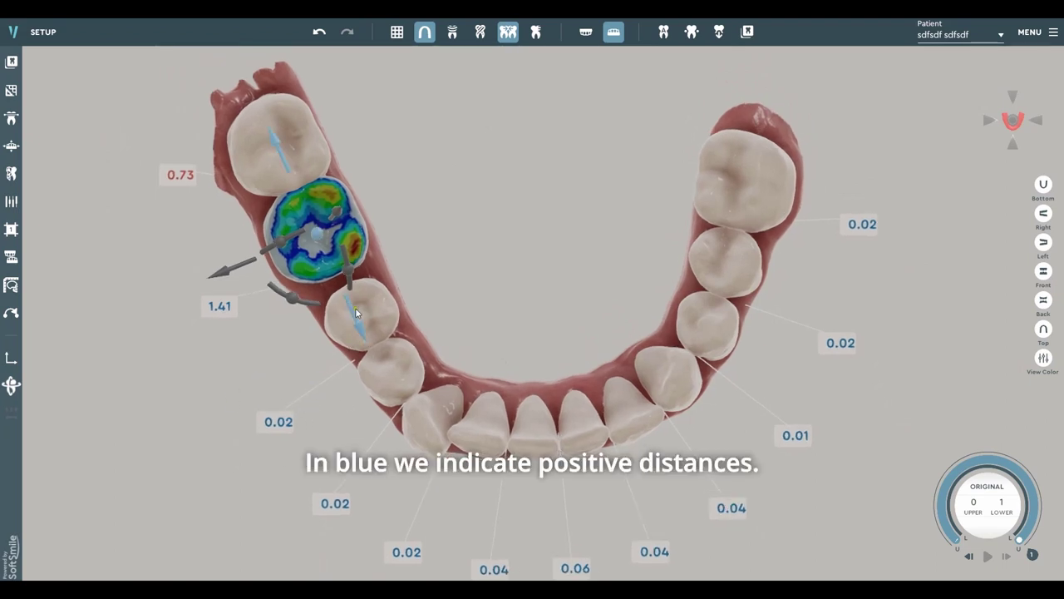
scroll(334, 402, "up", 1)
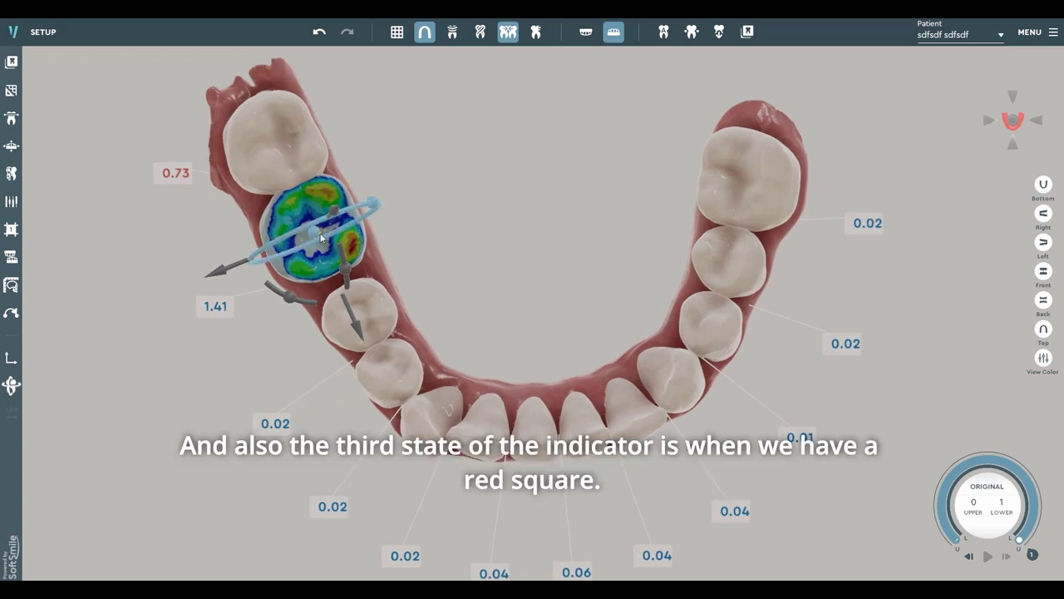
Step: Move the lower right first molar further distally to a collision of about 1.22 with the last molar
left_click(349, 299)
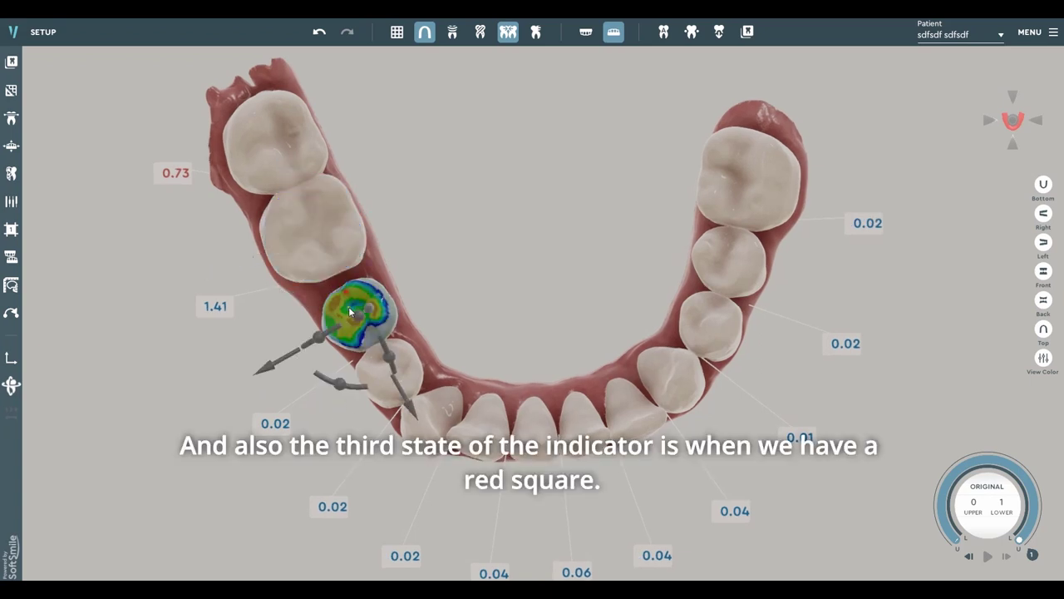
left_click(306, 233)
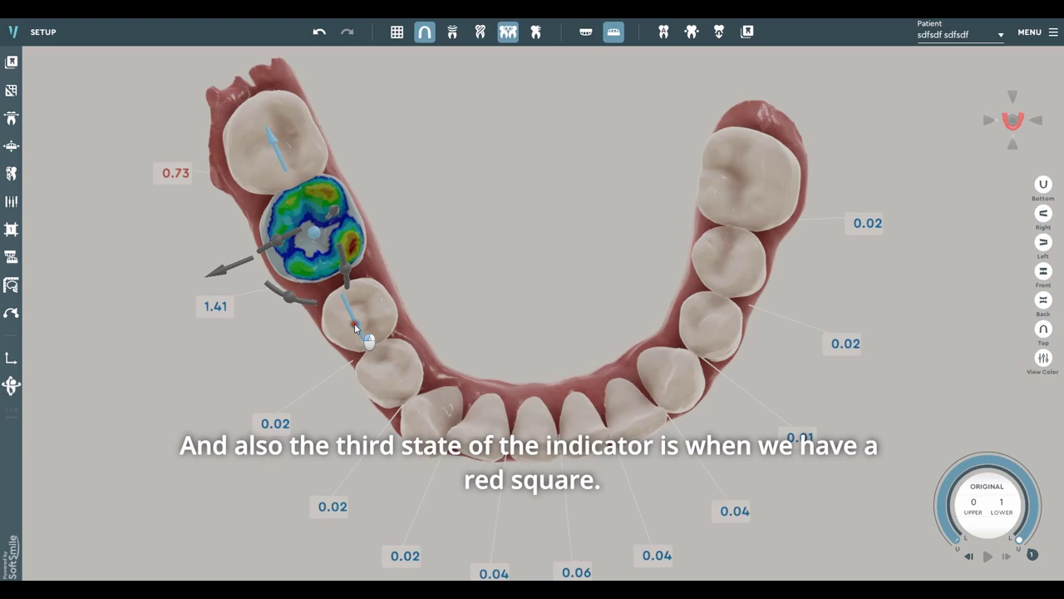
left_click_drag(354, 322, 351, 315)
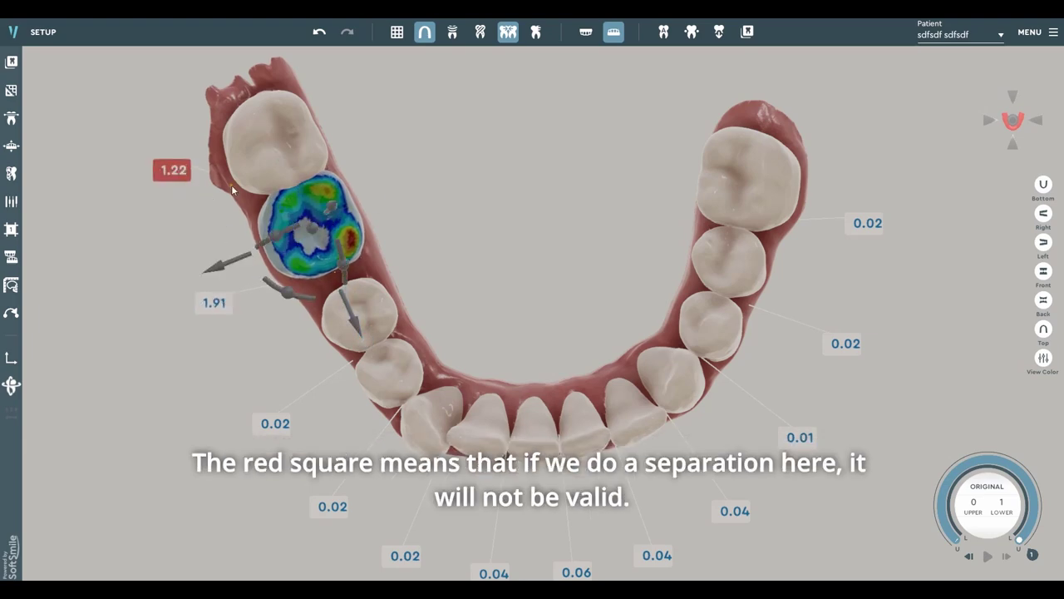
Step: Shift the lower right first molar slightly forward and adjust its rotation, to a collision of about 1.04 and a front gap of about 1.32
middle_click_drag(227, 188, 276, 247)
middle_click_drag(441, 284, 325, 313)
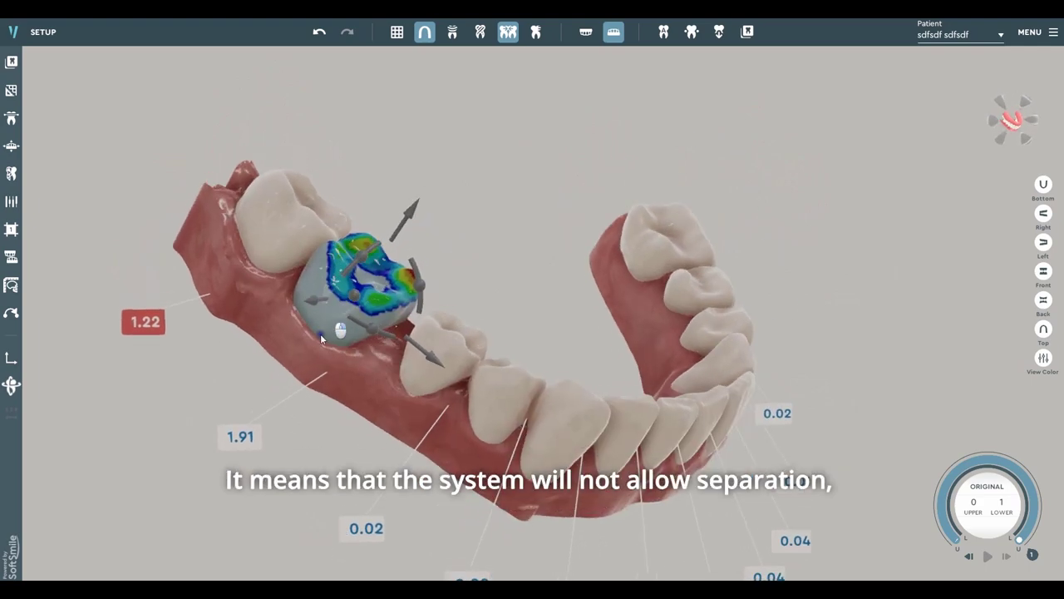
left_click_drag(327, 316, 330, 395)
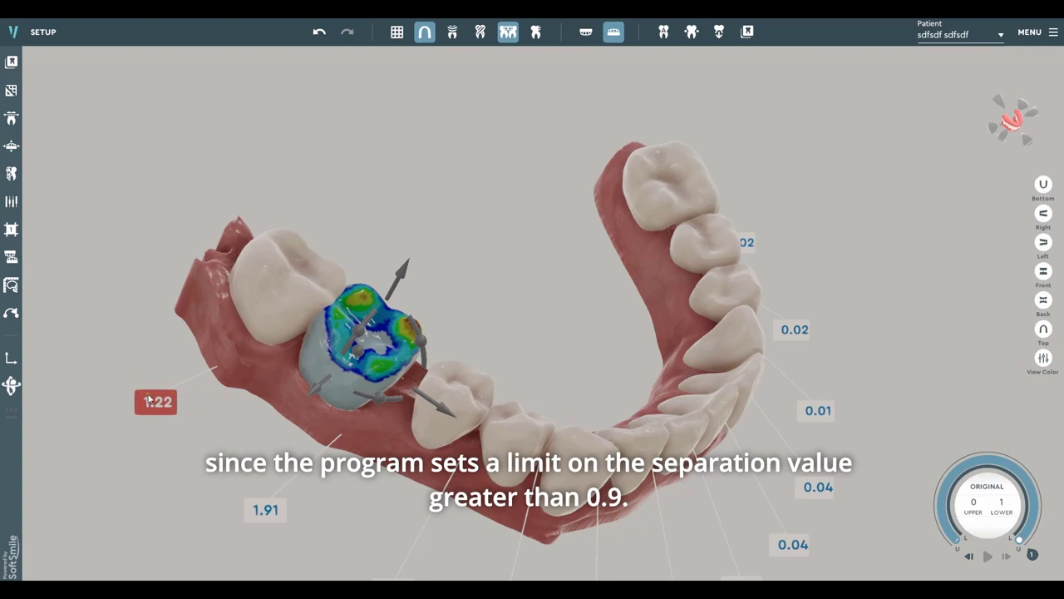
left_click_drag(431, 396, 457, 415)
left_click_drag(393, 386, 427, 397)
right_click_drag(652, 423, 622, 453)
left_click(1020, 107)
middle_click_drag(442, 247, 519, 332)
scroll(389, 336, "up", 2)
left_click_drag(354, 413, 321, 370)
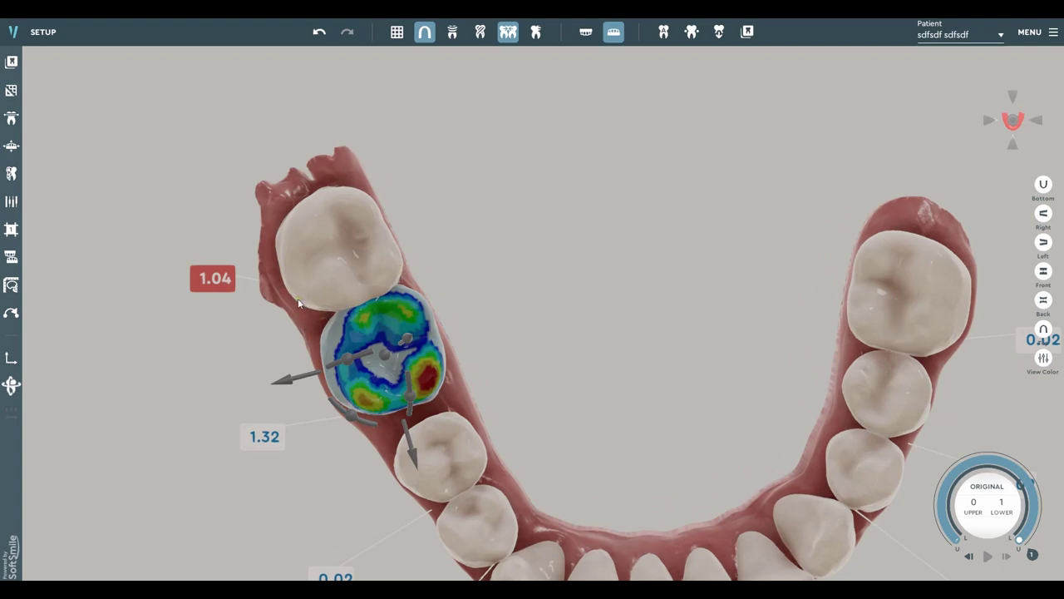
scroll(305, 301, "down", 1)
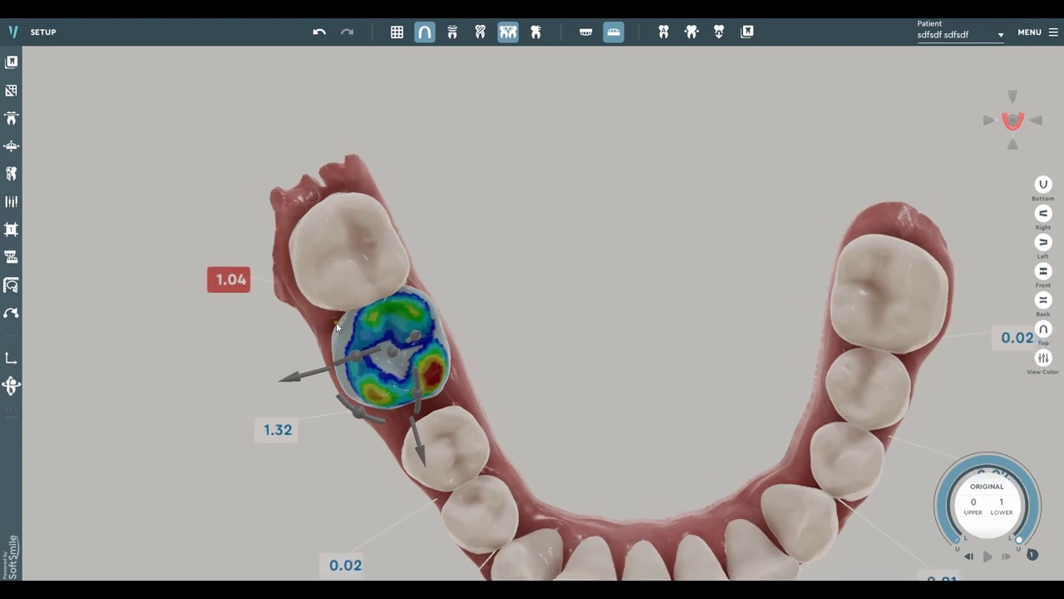
left_click(344, 28)
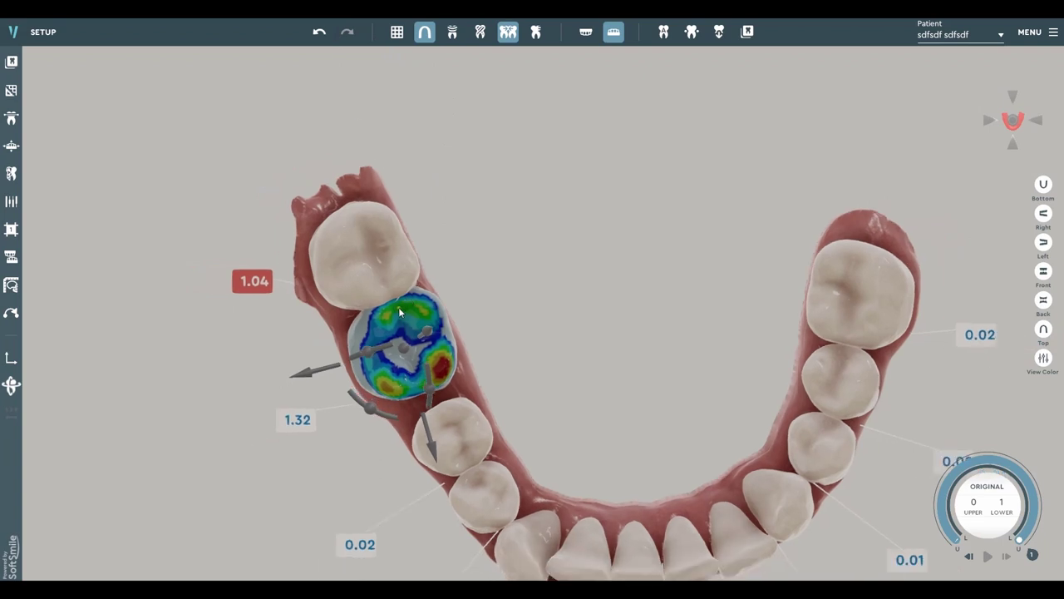
Step: Undo the recent position changes made to the lower right first molar
left_click(331, 37)
left_click(328, 36)
left_click(326, 38)
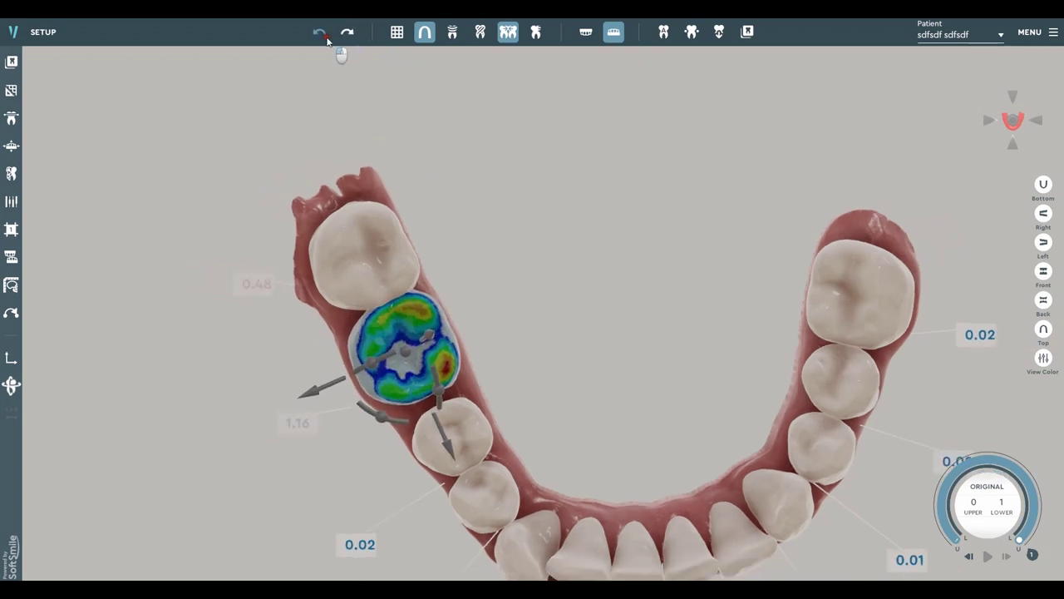
Step: Return to lower stage 1 and examine the movement handles on individual lower right teeth, ending with the last molar selected
middle_click_drag(510, 308, 465, 202)
right_click_drag(571, 333, 584, 235)
left_click_drag(377, 251, 665, 274)
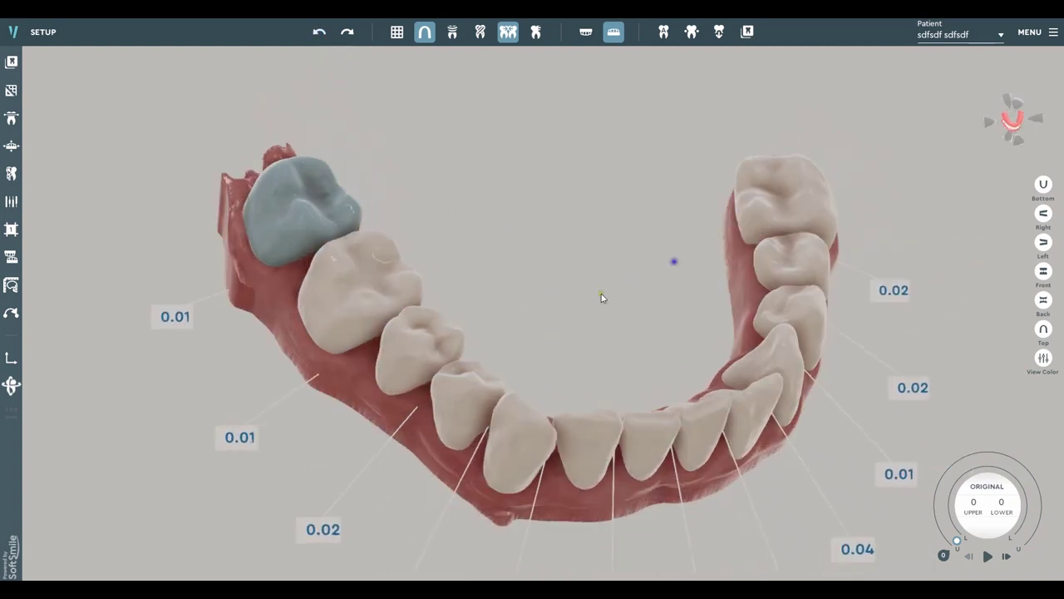
right_click_drag(835, 412, 716, 399)
key("Right")
right_click_drag(405, 334, 655, 370)
left_click(413, 282)
left_click(519, 317)
left_click(487, 324)
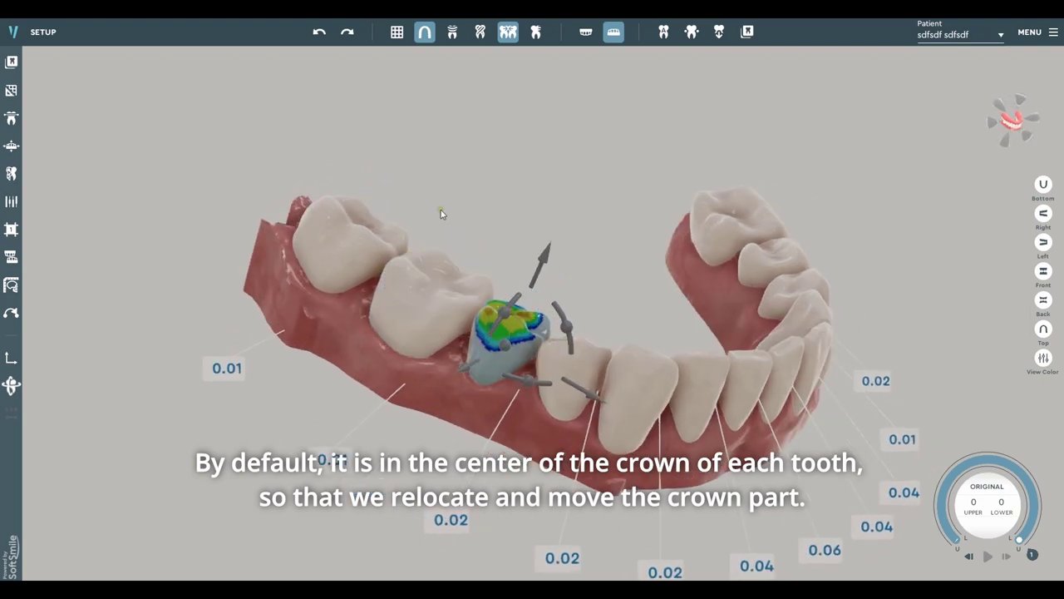
left_click(367, 255)
mouse_move(353, 206)
left_mouse_down()
mouse_move(340, 224)
mouse_move(351, 213)
left_mouse_up()
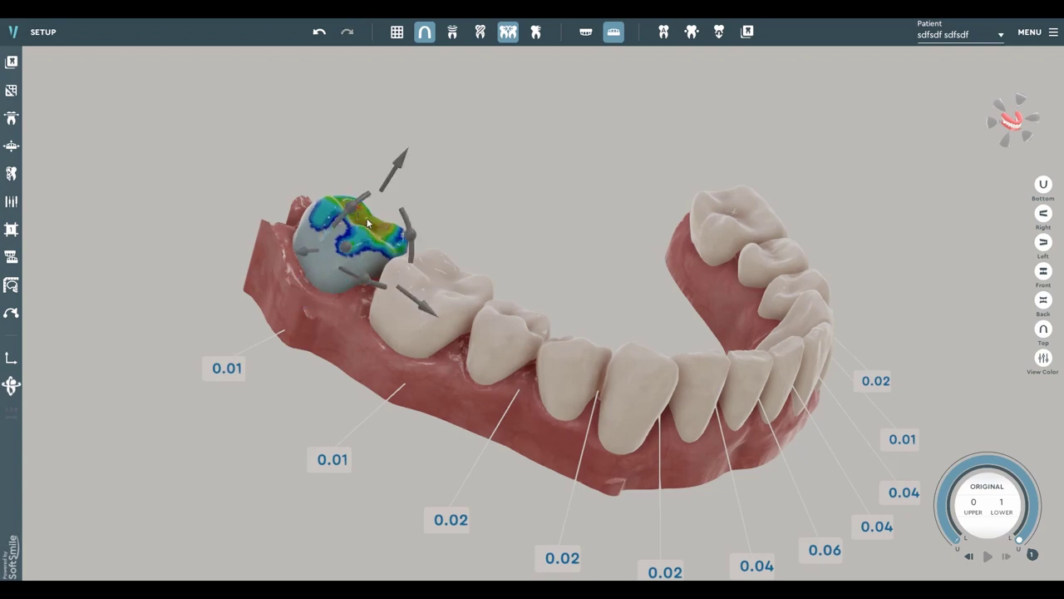
Step: Restrict the lower right last molar's movement handles to linear translations, and switch them to rotations only
left_click(10, 385)
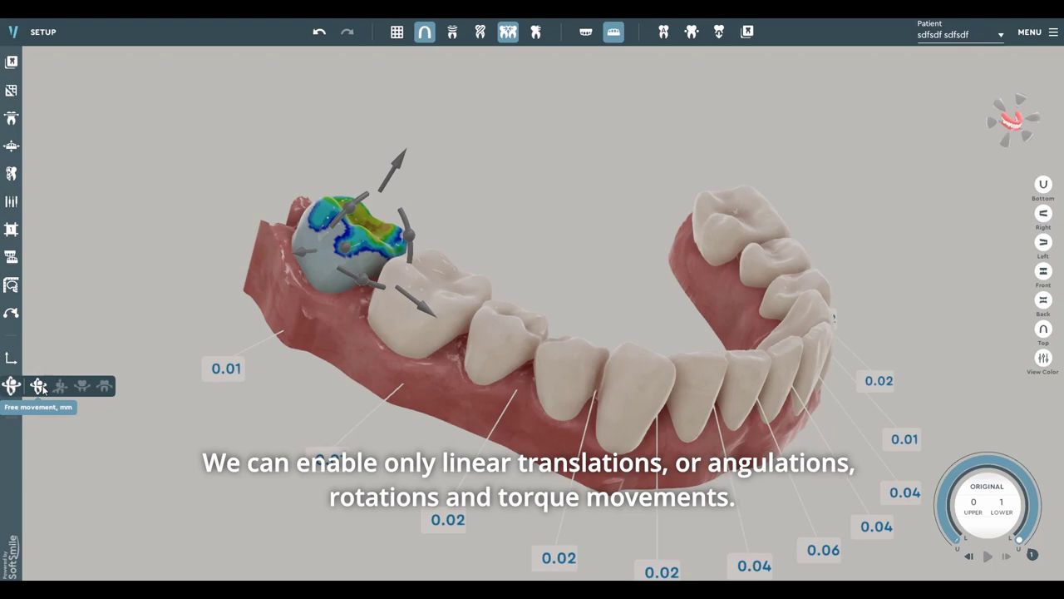
left_click(59, 386)
right_click_drag(318, 302, 219, 342)
mouse_move(11, 386)
left_click(81, 384)
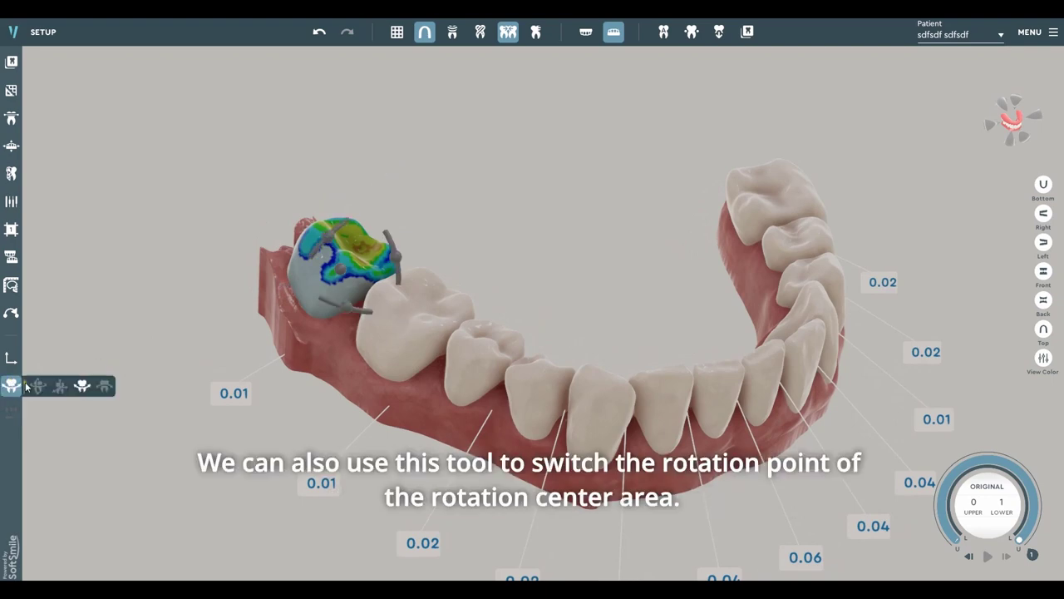
Step: Rotate the lower right last molar slightly about its crown centre, to a collision of about 0.06 with the first molar
mouse_move(329, 238)
mouse_move(329, 238)
left_mouse_down()
mouse_move(313, 257)
mouse_move(332, 237)
left_mouse_up()
left_click_drag(395, 257, 374, 334)
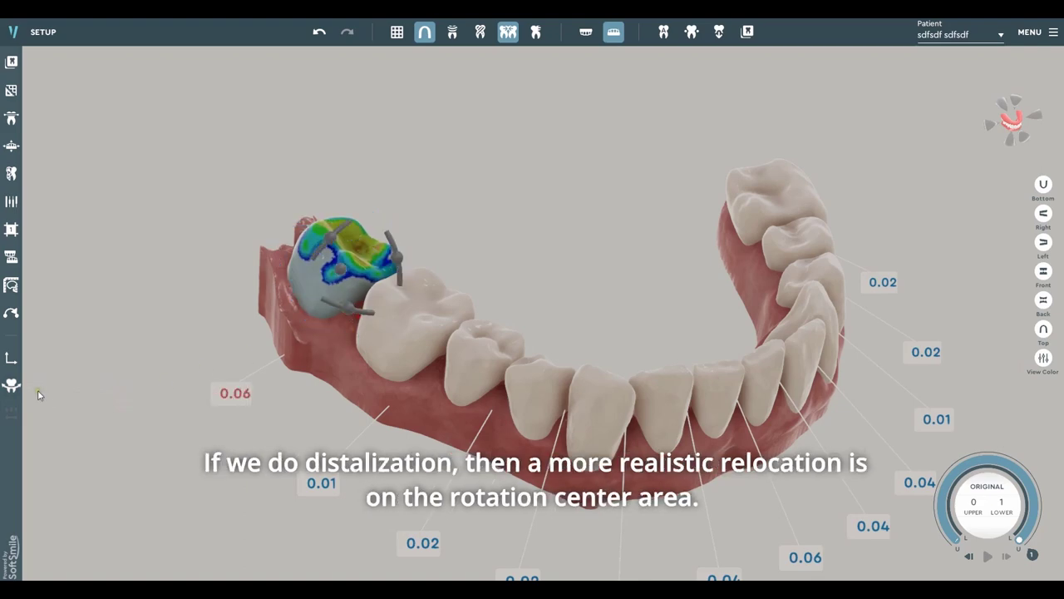
Step: Try Rotation root movement on the lower right molars, tilting them about their rotation centres
mouse_move(12, 385)
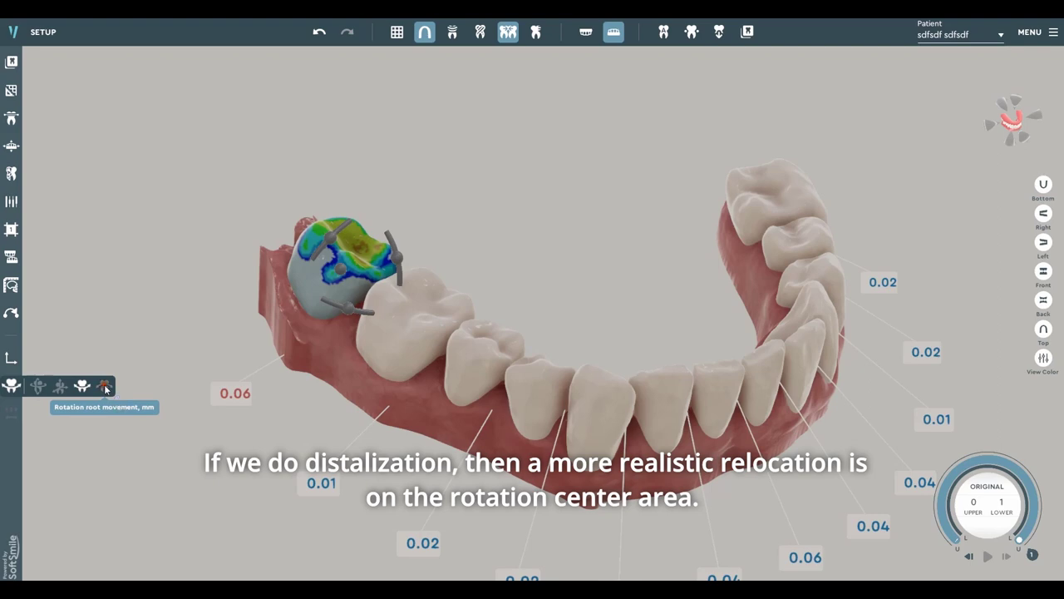
left_click(106, 388)
left_click_drag(297, 407, 300, 310)
left_click(523, 310)
left_click_drag(498, 397, 520, 380)
right_click_drag(635, 382, 410, 427)
left_click_drag(378, 404, 379, 452)
right_click_drag(399, 455, 284, 422)
Step: Restore Free movement mode and undo the root-centred rotations of the lower right molars
left_click(11, 385)
left_click(39, 386)
right_click_drag(509, 417, 532, 486)
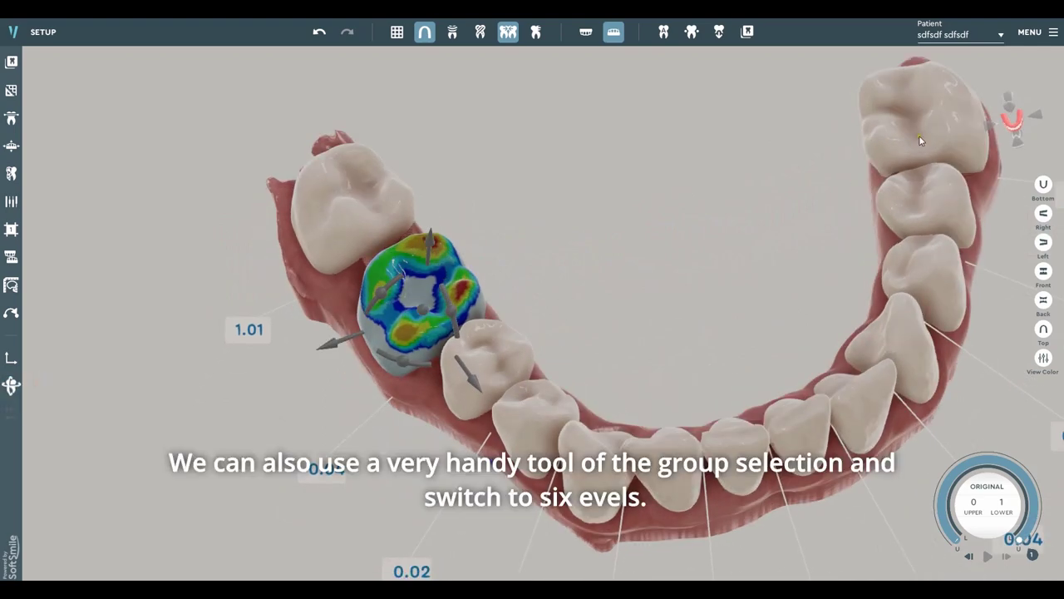
left_click(1002, 114)
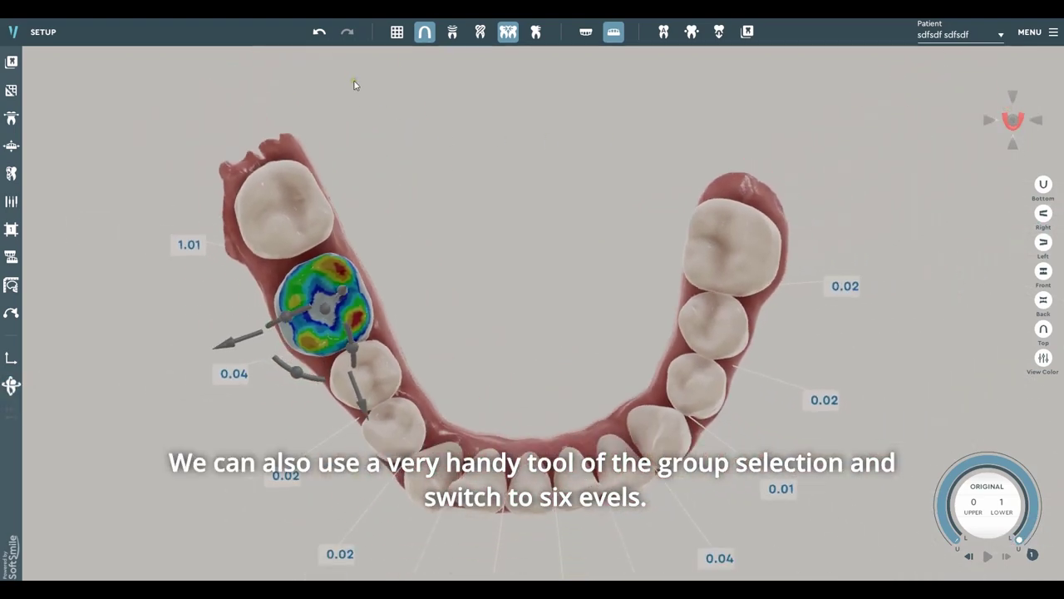
left_click(317, 33)
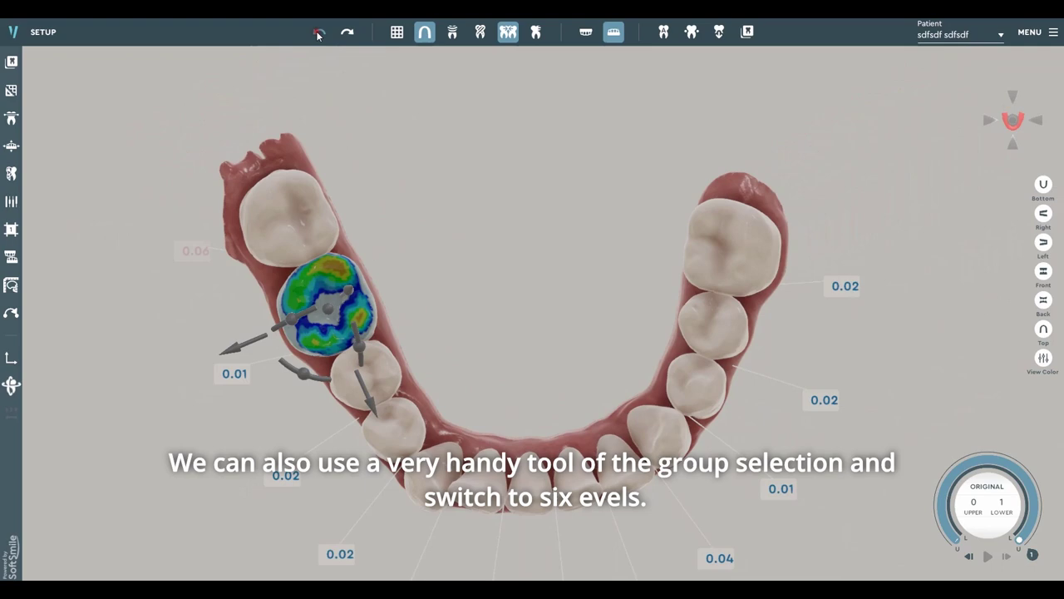
Step: Rotate the lower right first premolar to a collision of about 0.36 with the second premolar and a front gap of about 0.16
scroll(378, 279, "down", 2)
middle_click_drag(423, 395, 478, 325)
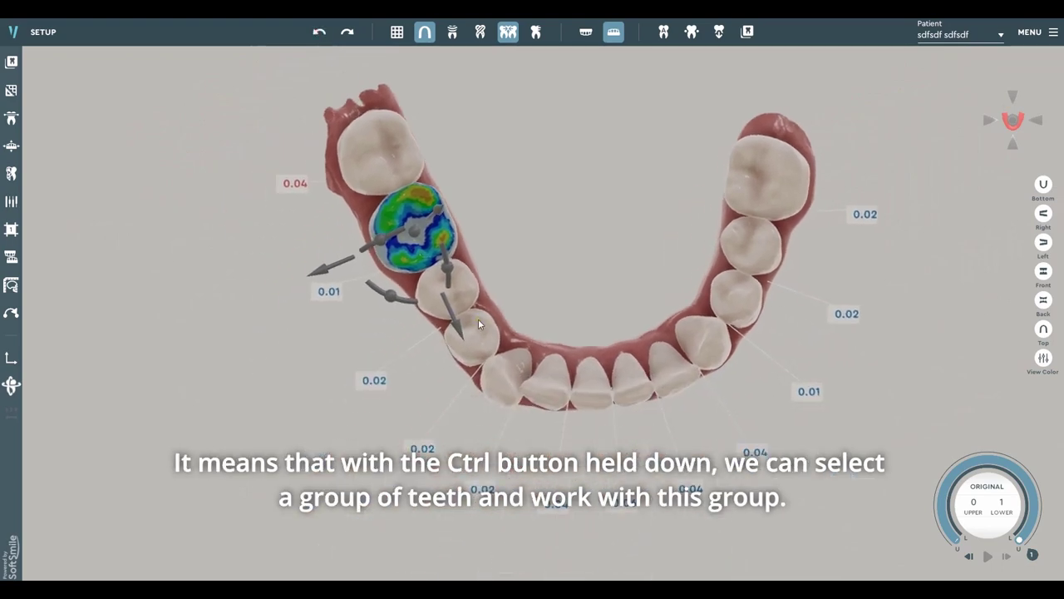
left_click(498, 363)
left_click_drag(511, 401, 261, 324)
Step: Group-select the lower right teeth from the canine back to the last molar, with the canine as the leading tooth
left_click(488, 390)
left_click(488, 391)
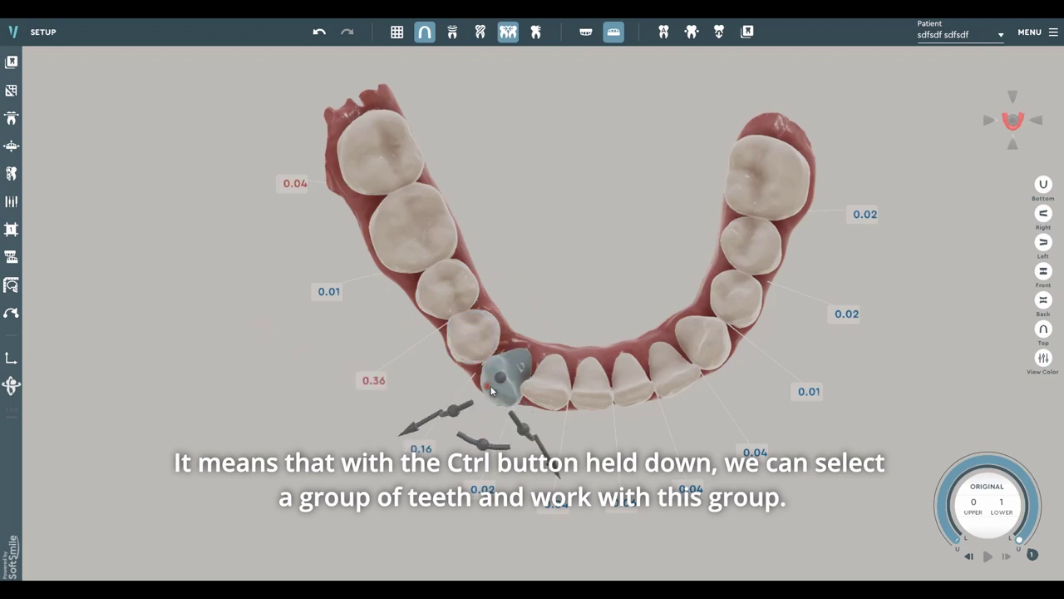
left_click(481, 341, "ctrl")
left_click(447, 271, "ctrl")
left_click(427, 233, "ctrl")
left_click(393, 163, "ctrl")
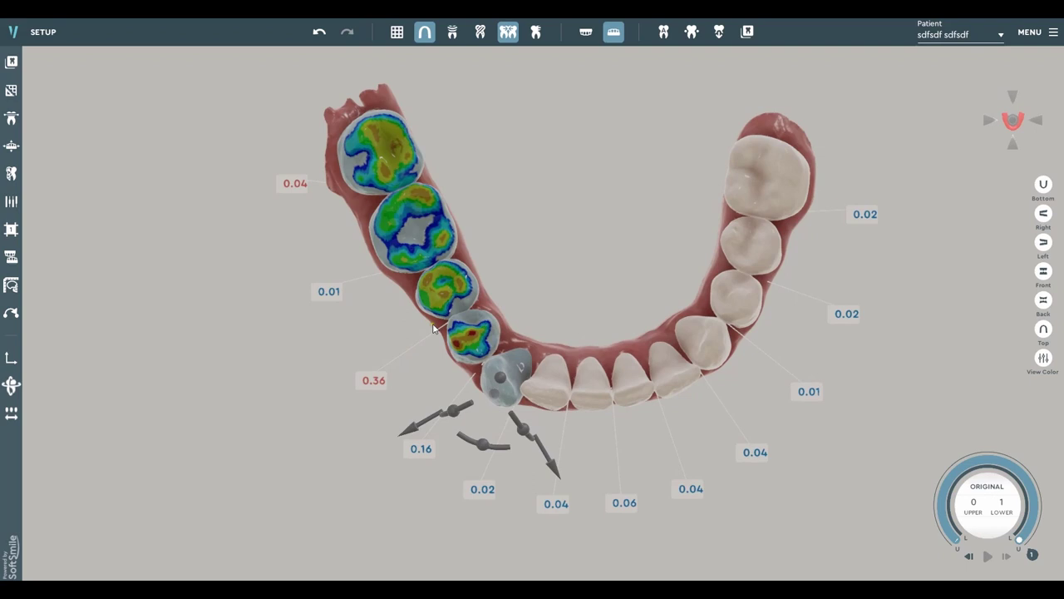
Step: Shift the canine-led group distally and slightly lingually, with a small vertical adjustment, leaving a gap of about 0.28 in front of the canine
scroll(466, 331, "up", 2)
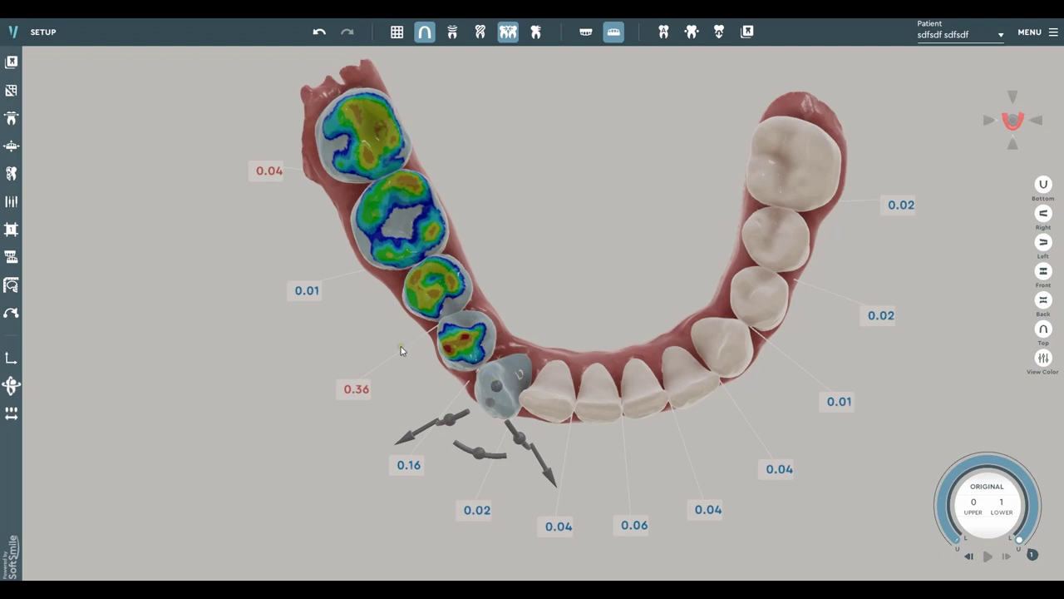
mouse_move(14, 365)
left_click_drag(550, 475, 534, 451)
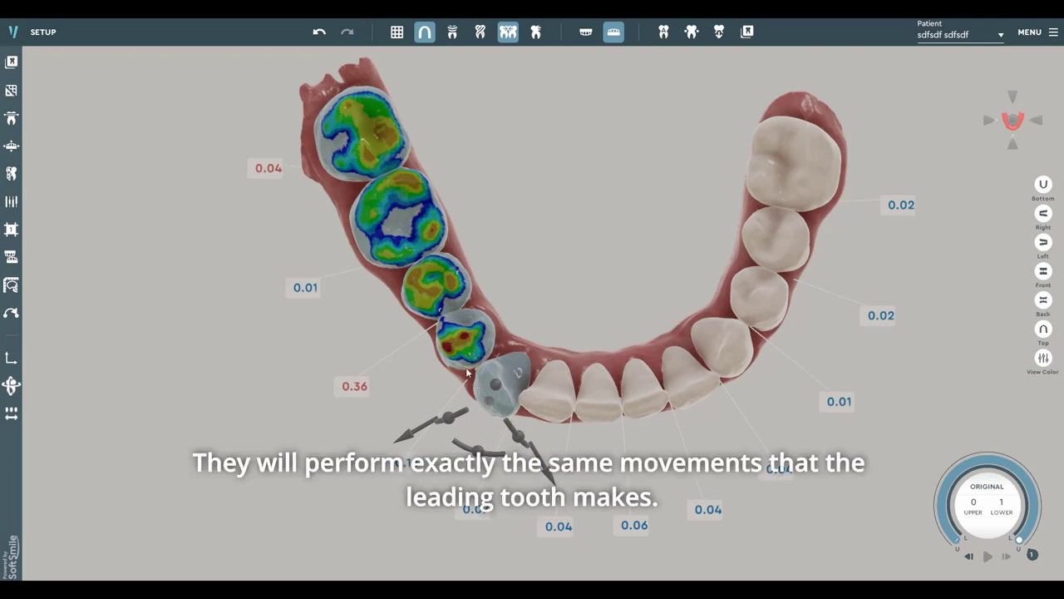
mouse_move(552, 474)
left_mouse_down()
mouse_move(558, 451)
mouse_move(540, 435)
mouse_move(532, 443)
left_mouse_up()
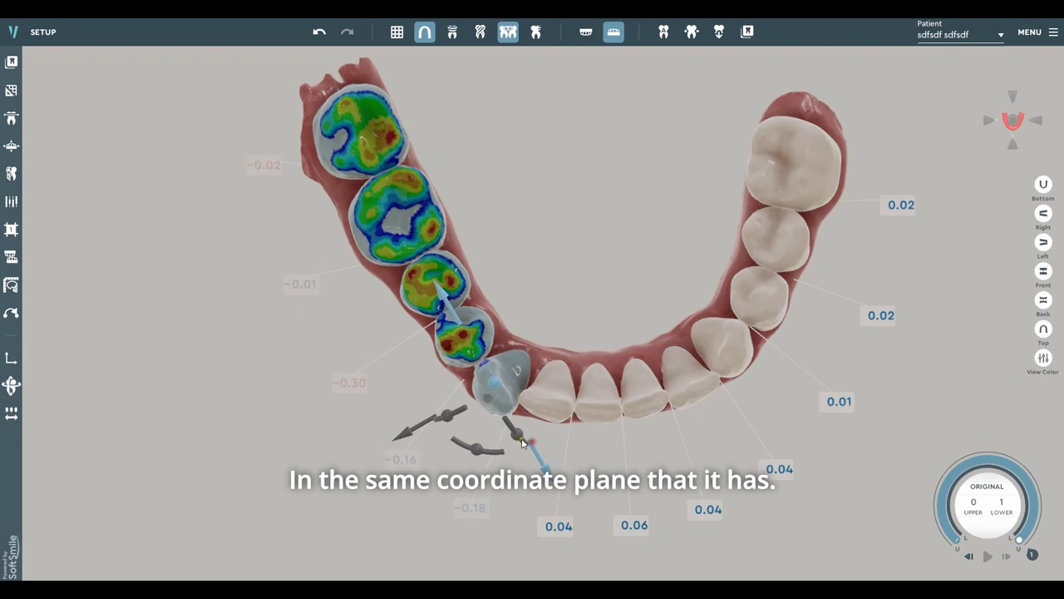
mouse_move(421, 428)
left_mouse_down()
mouse_move(311, 458)
mouse_move(399, 421)
mouse_move(351, 449)
mouse_move(440, 427)
mouse_move(467, 438)
mouse_move(507, 397)
mouse_move(520, 405)
mouse_move(396, 449)
mouse_move(506, 404)
mouse_move(451, 442)
mouse_move(462, 428)
mouse_move(487, 451)
mouse_move(530, 451)
mouse_move(460, 447)
left_mouse_up()
right_click_drag(605, 453, 812, 243)
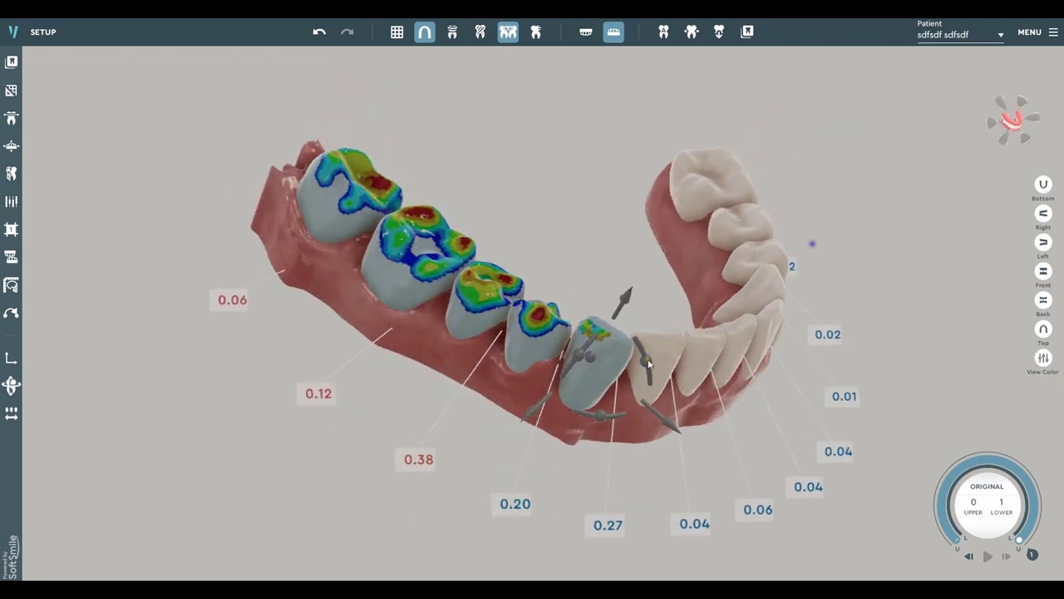
mouse_move(625, 295)
left_mouse_down()
mouse_move(606, 324)
mouse_move(628, 298)
left_mouse_up()
right_click_drag(697, 380, 354, 377)
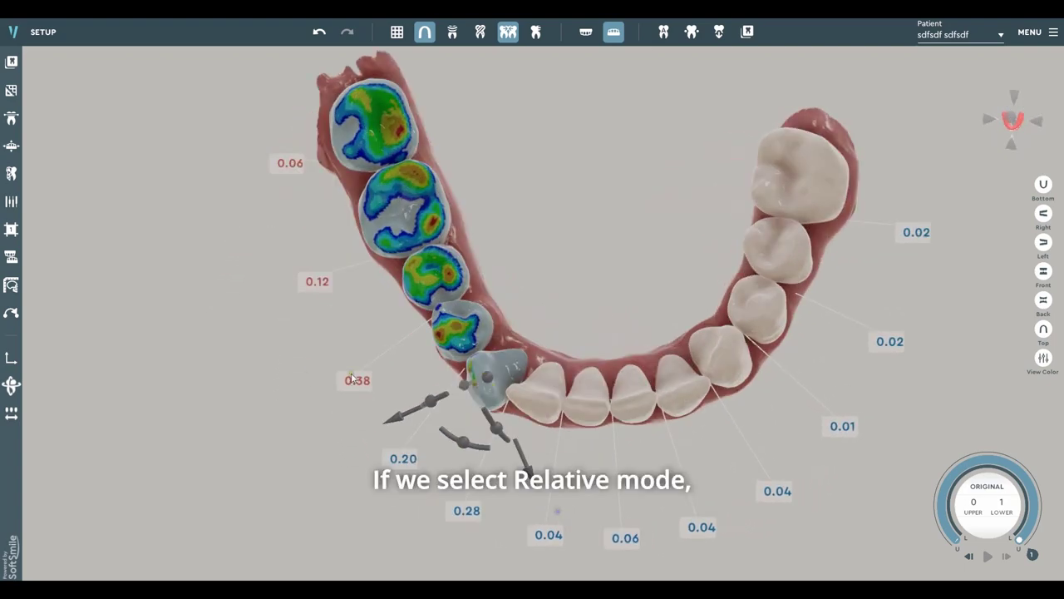
Step: Switch the coordinate system to Relative and shift the selected group slightly, to a gap of about 0.33 in front of the canine
left_click(16, 359)
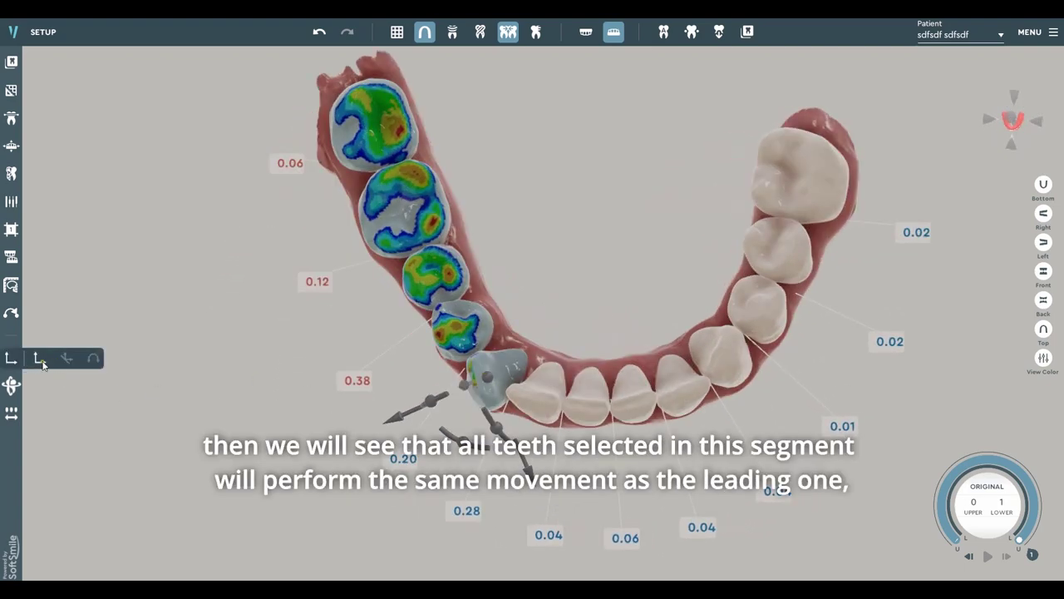
left_click(67, 358)
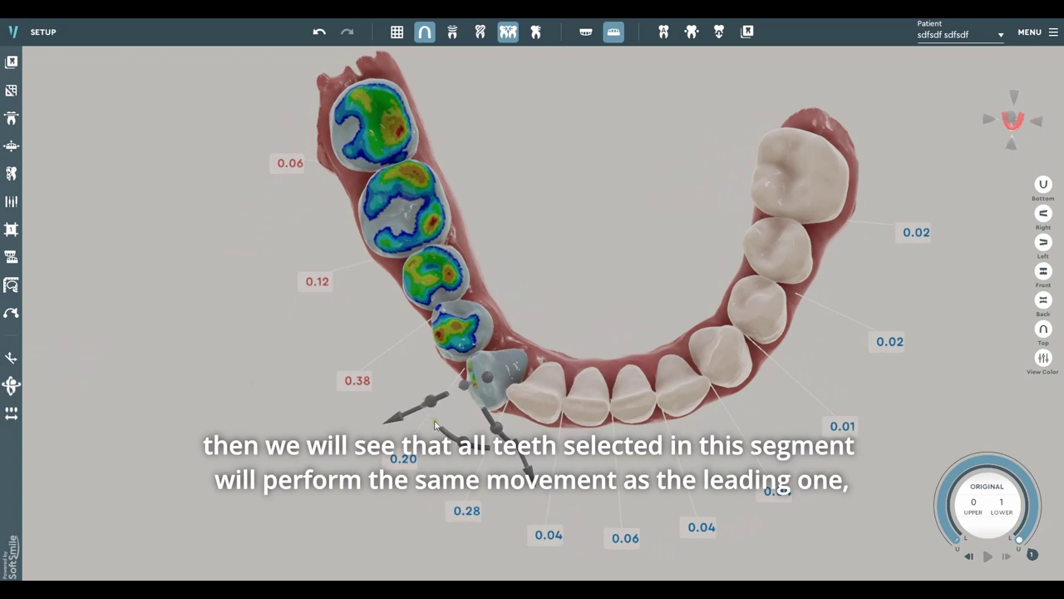
right_click_drag(432, 420, 481, 466)
right_click_drag(636, 426, 655, 405)
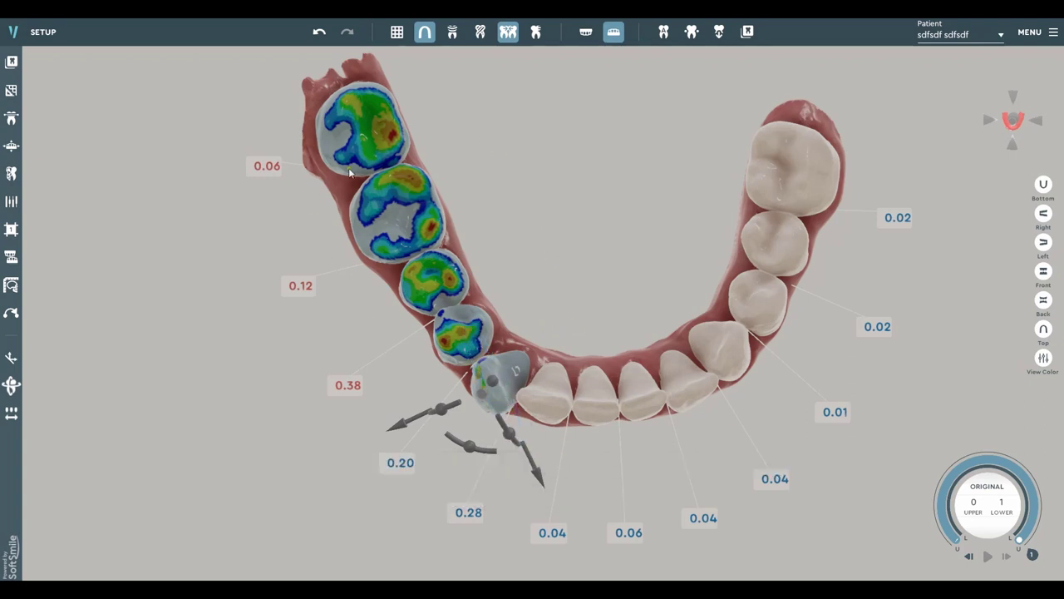
right_click_drag(516, 364, 598, 389)
mouse_move(535, 464)
left_mouse_down()
mouse_move(541, 477)
mouse_move(536, 470)
left_mouse_up()
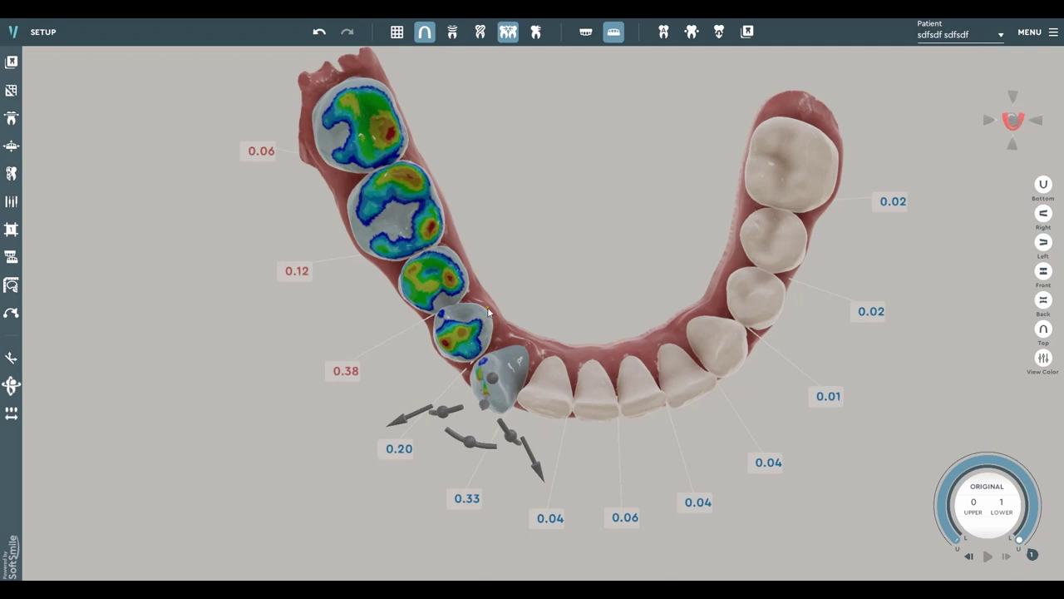
Step: Rotate the lower right first premolar alone, to collisions of about 0.11 with the second premolar and 0.02 with the canine
left_click(453, 333)
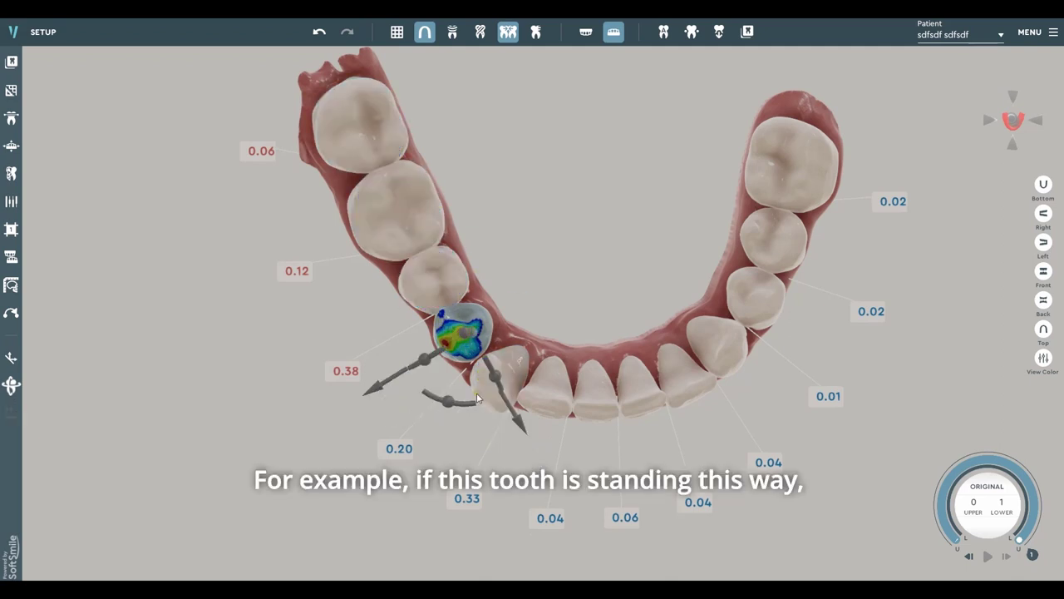
left_click_drag(455, 402, 482, 358)
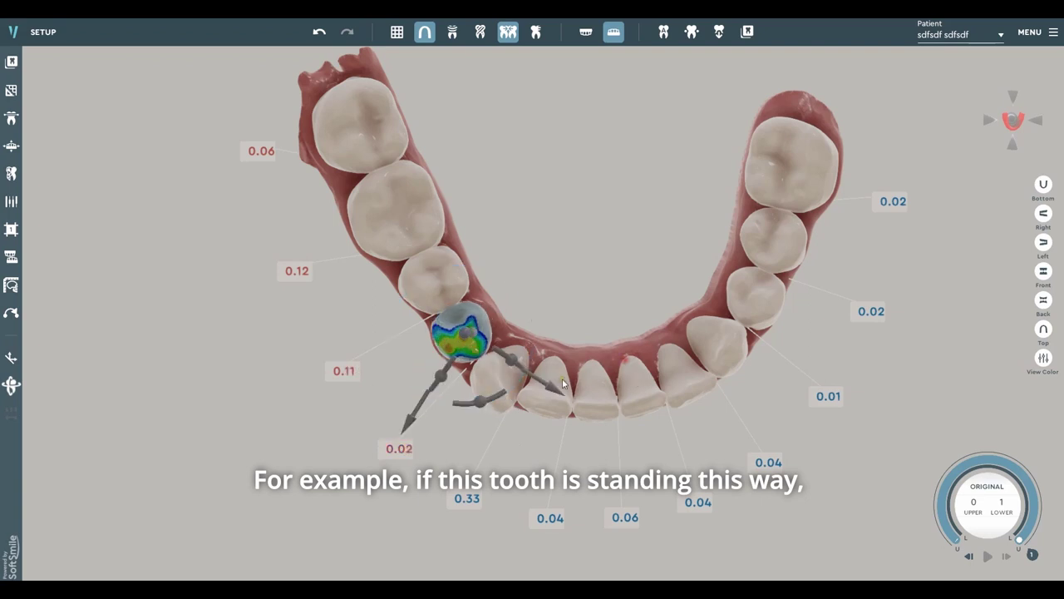
left_click(492, 391)
left_click(453, 339)
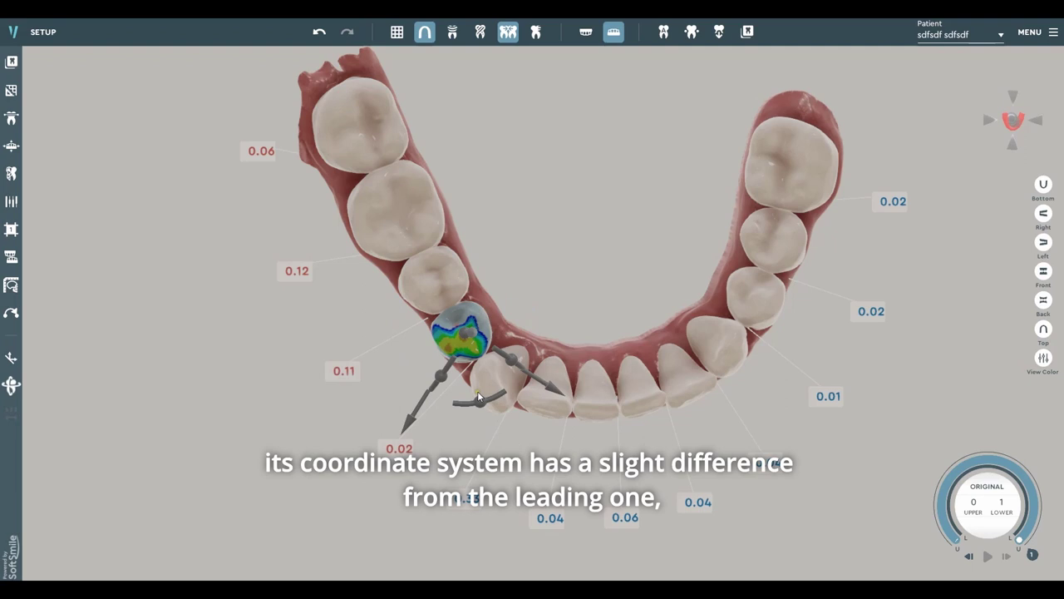
Step: Reselect the canine-led group and move it buccally and back lingually in Relative mode, to a gap of about 0.48 in front of the canine
left_click(490, 387)
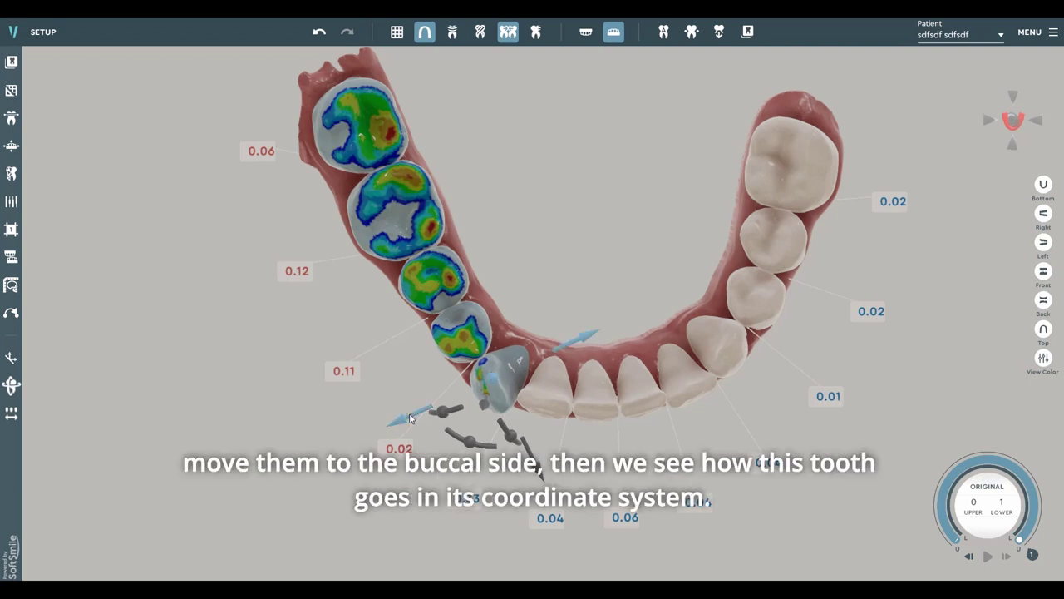
left_click(409, 418)
left_click_drag(410, 418, 247, 431)
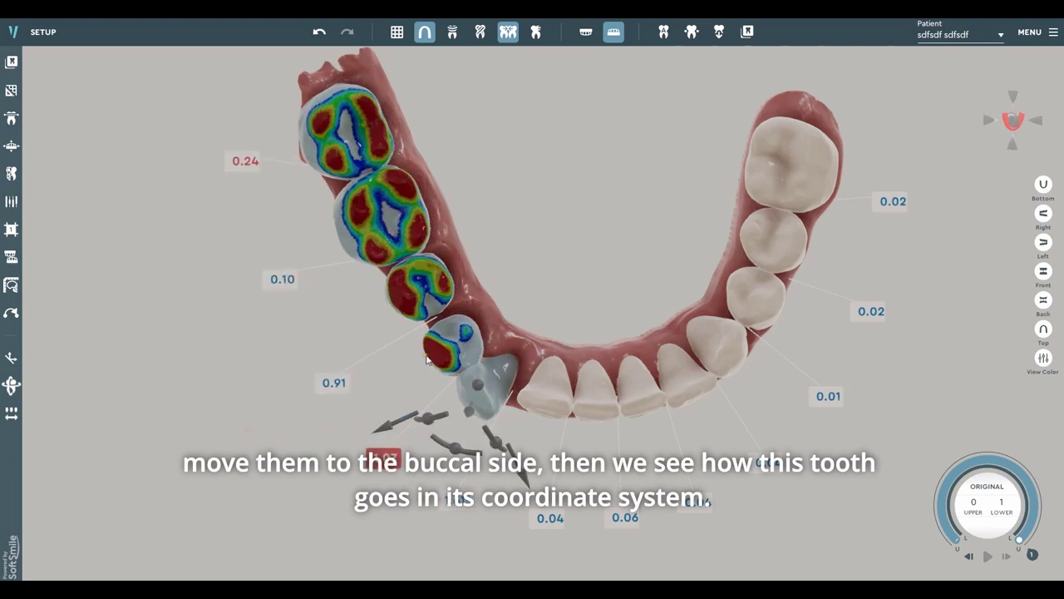
left_click_drag(381, 430, 509, 370)
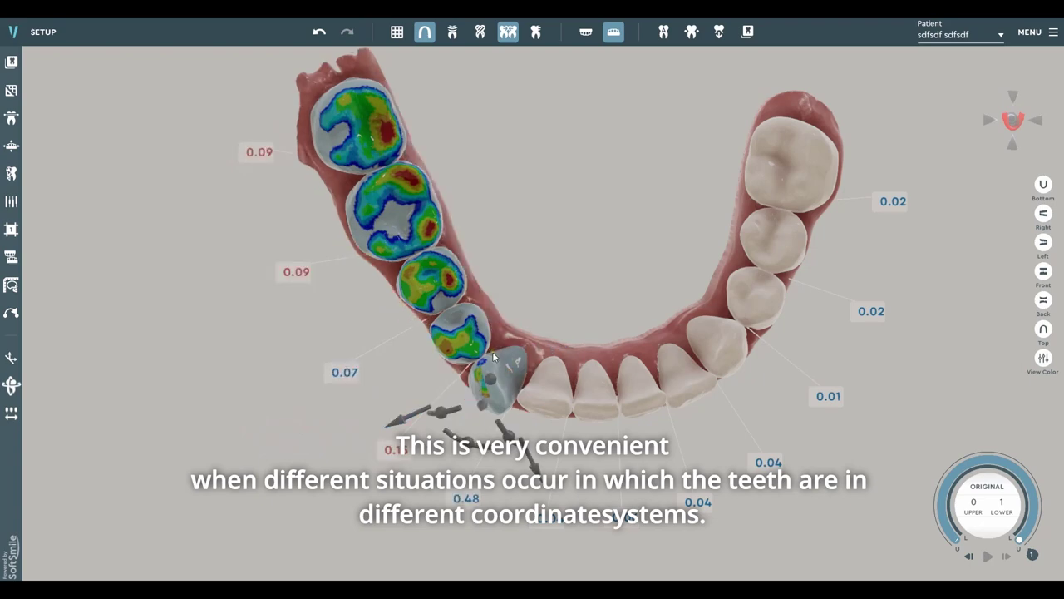
Step: Rotate the lower right first premolar back, to a collision of about 0.26 with the second premolar and a front gap of about 0.08
left_click(468, 323)
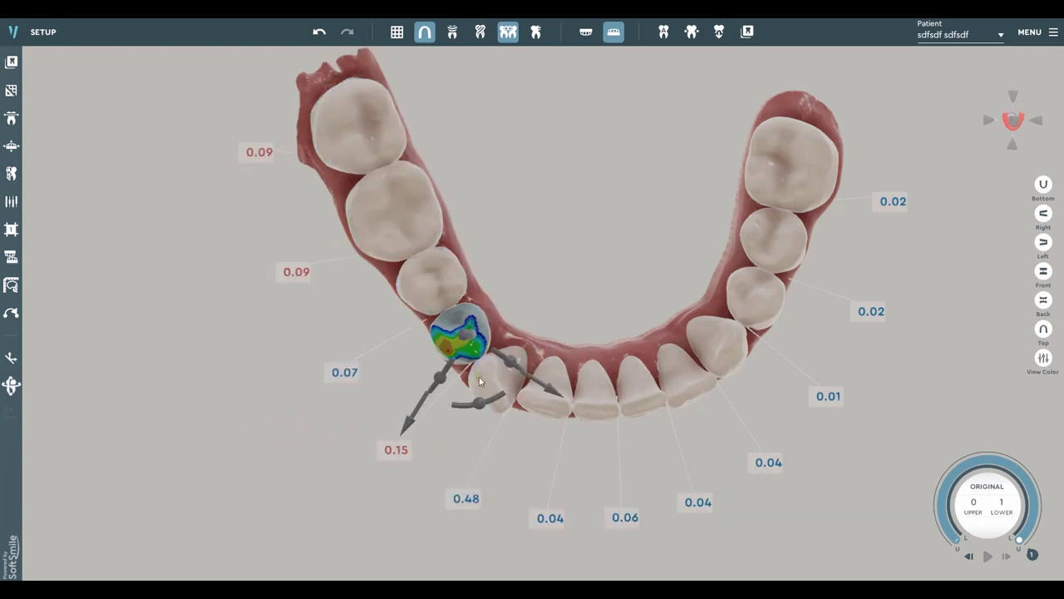
left_click_drag(480, 405, 303, 328)
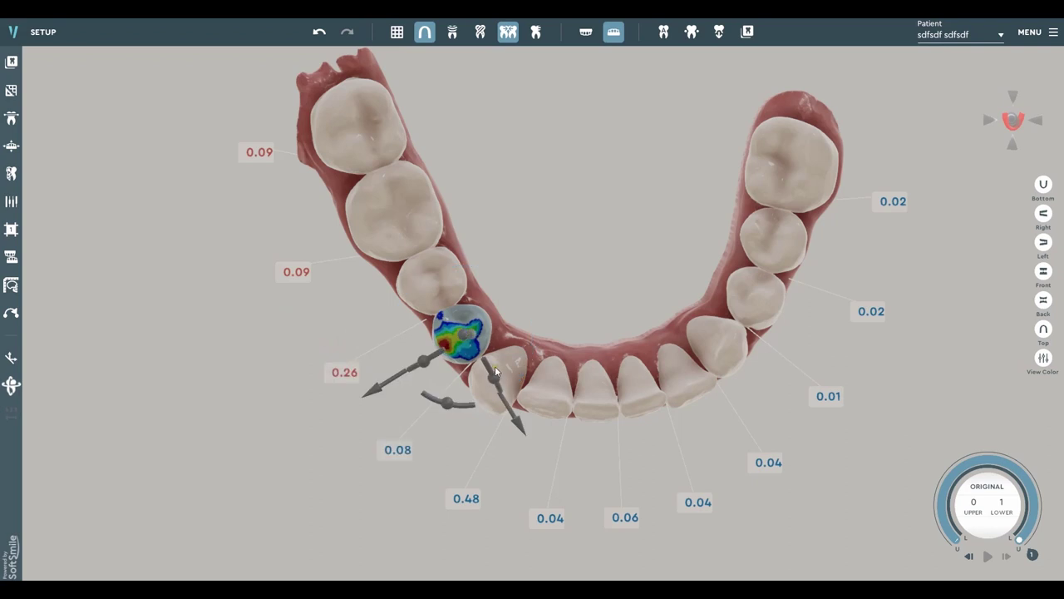
Step: Reselect the lower right canine-to-last-molar group with the canine leading, and switch its coordinate system to Arch
left_click(437, 268)
left_click(407, 211)
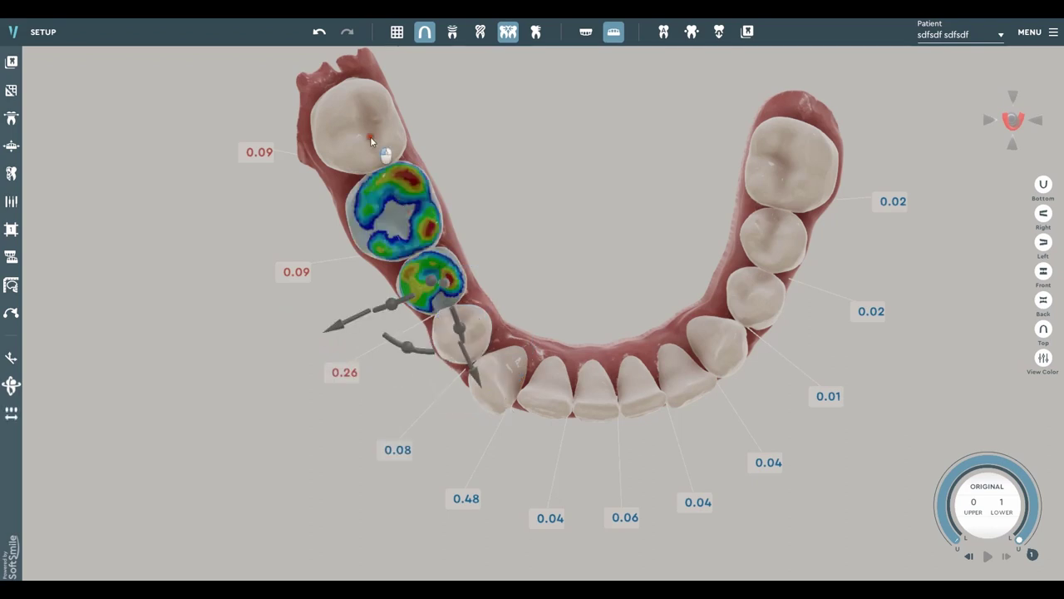
left_click(370, 140)
left_click(505, 384)
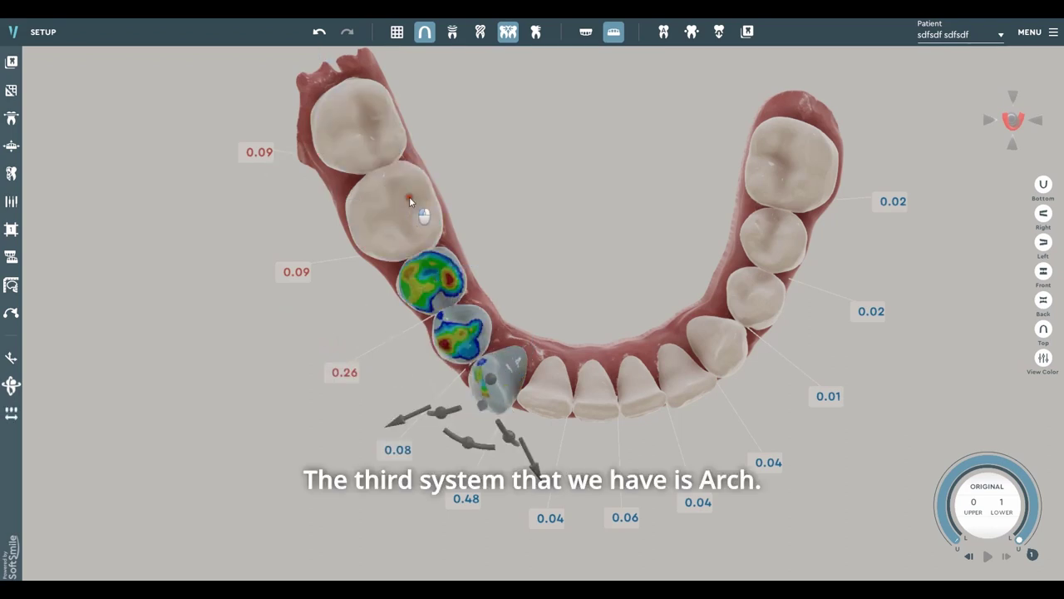
mouse_move(10, 358)
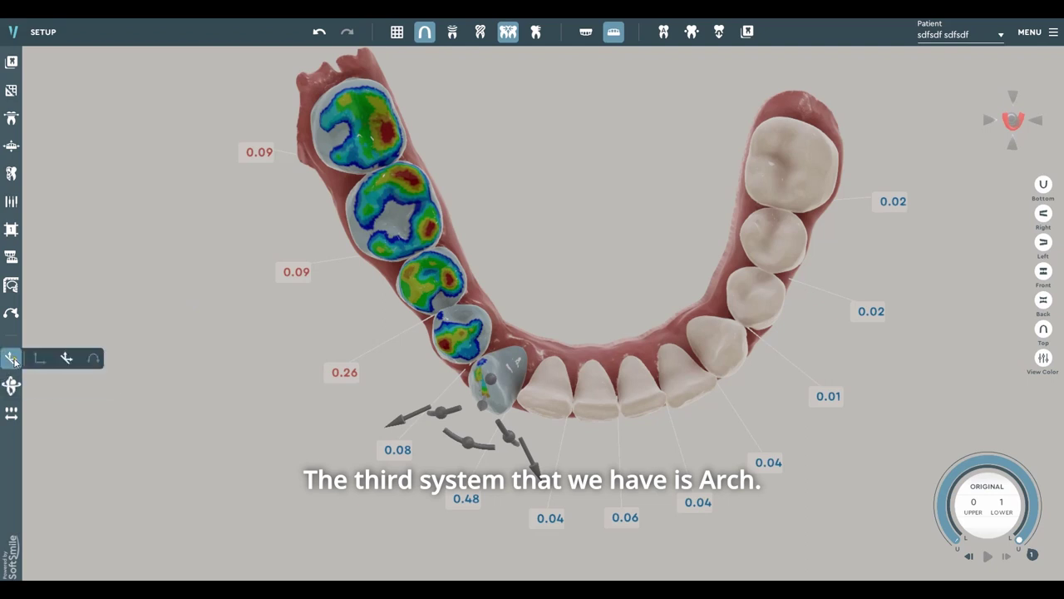
left_click(92, 359)
middle_click_drag(509, 371, 483, 387)
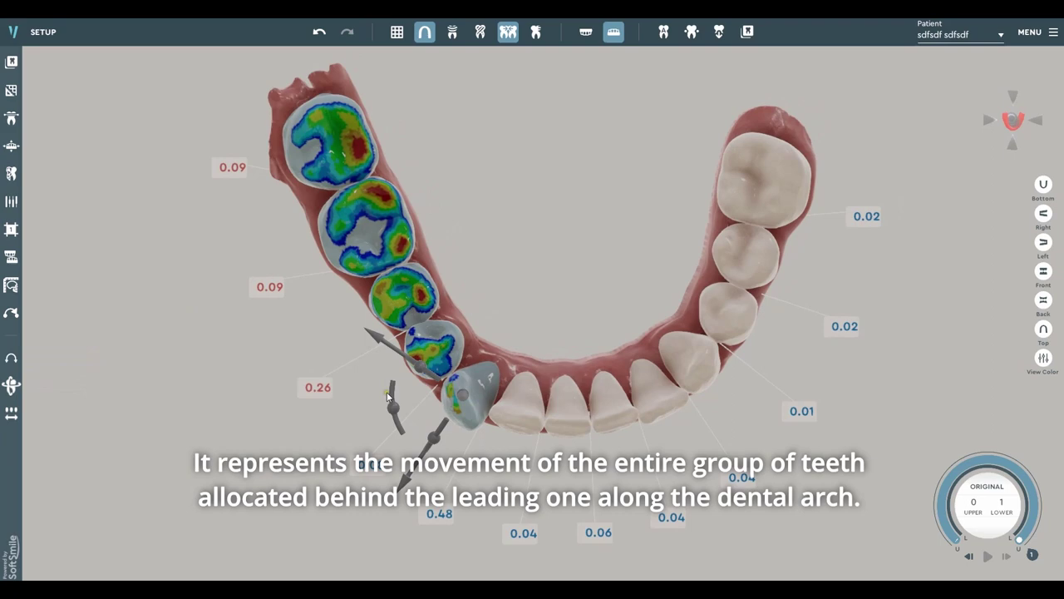
Step: Move the canine-led group distally along the arch to a front gap of about 0.69, and undo all tooth movements back to the initial state
left_click_drag(377, 344, 606, 306)
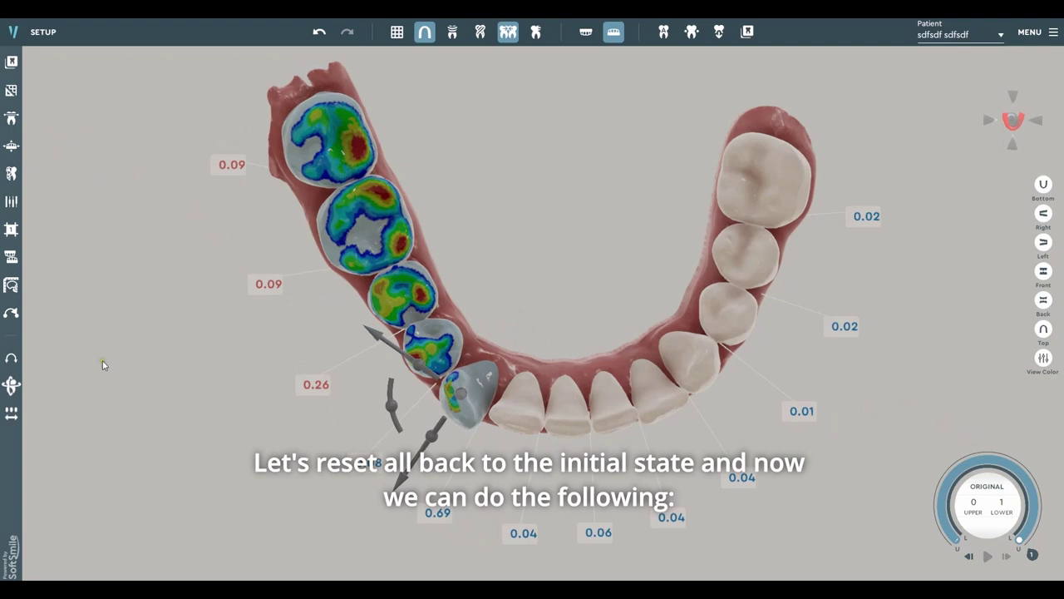
scroll(262, 343, "up", 2)
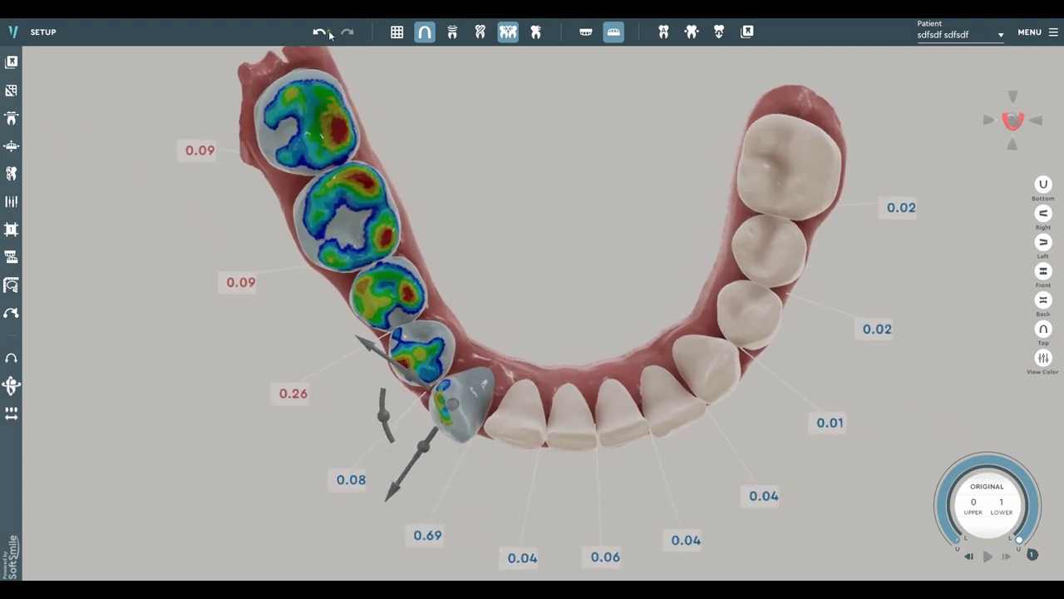
left_click(319, 31)
left_click(323, 34)
left_click(323, 34)
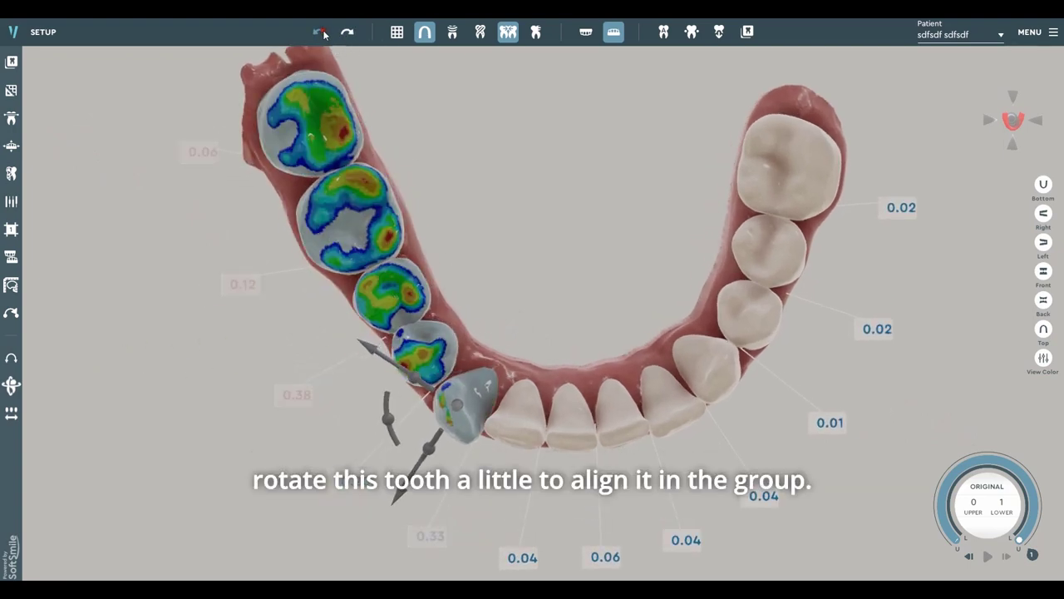
left_click(324, 34)
left_click(323, 32)
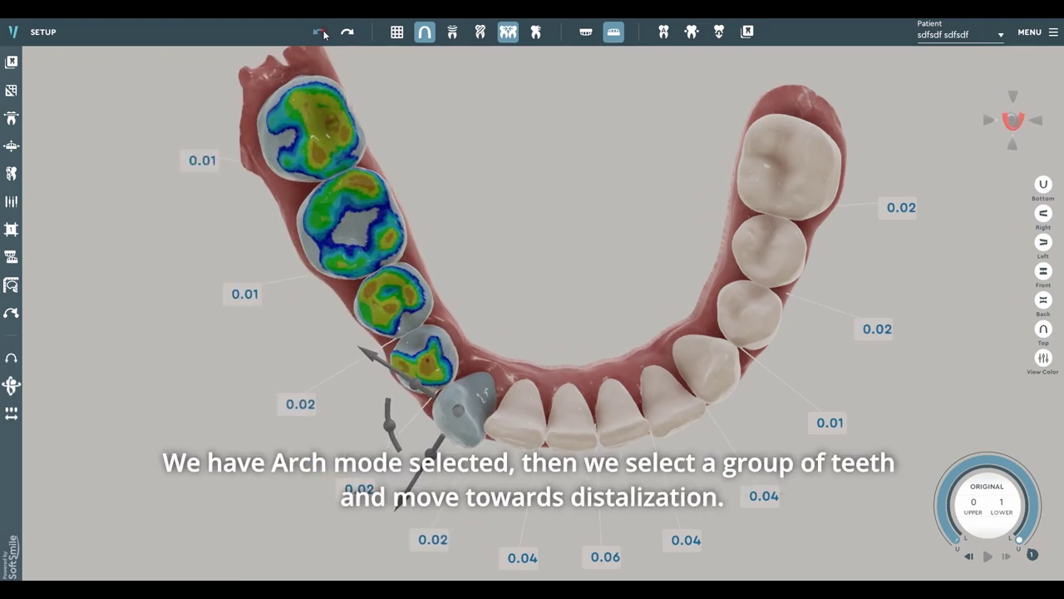
Step: Rotate the lower right first premolar to align it in the group, to a collision of about 0.27 with the second premolar
left_click(444, 384)
left_click_drag(350, 353, 673, 202)
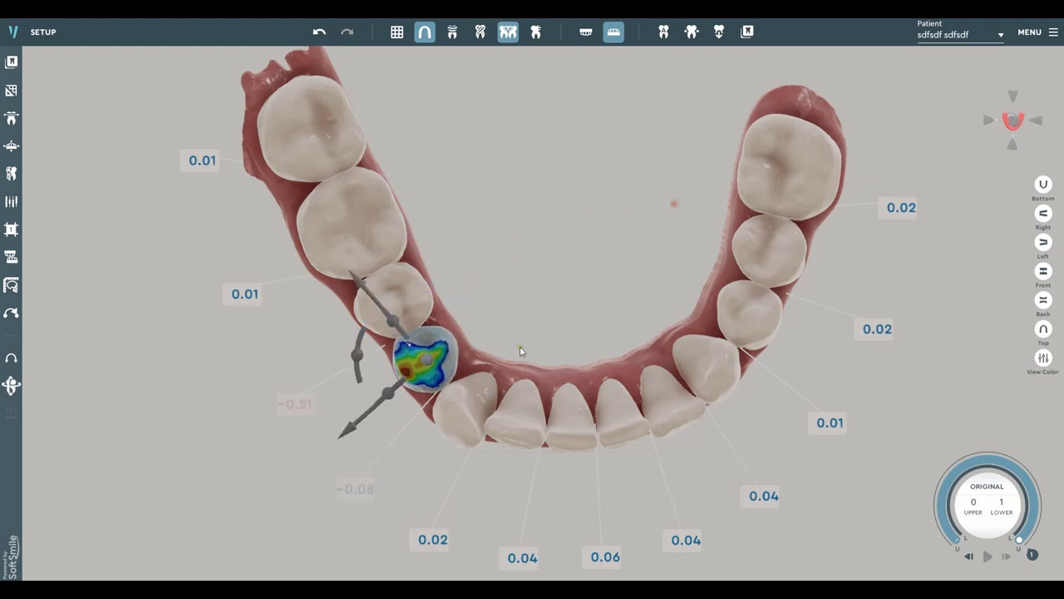
left_click(412, 285)
left_click_drag(343, 329, 332, 342)
Step: Select the lower right canine-to-last-molar group with the canine leading and distalize it along the arch to a front gap of about 0.92
mouse_move(13, 358)
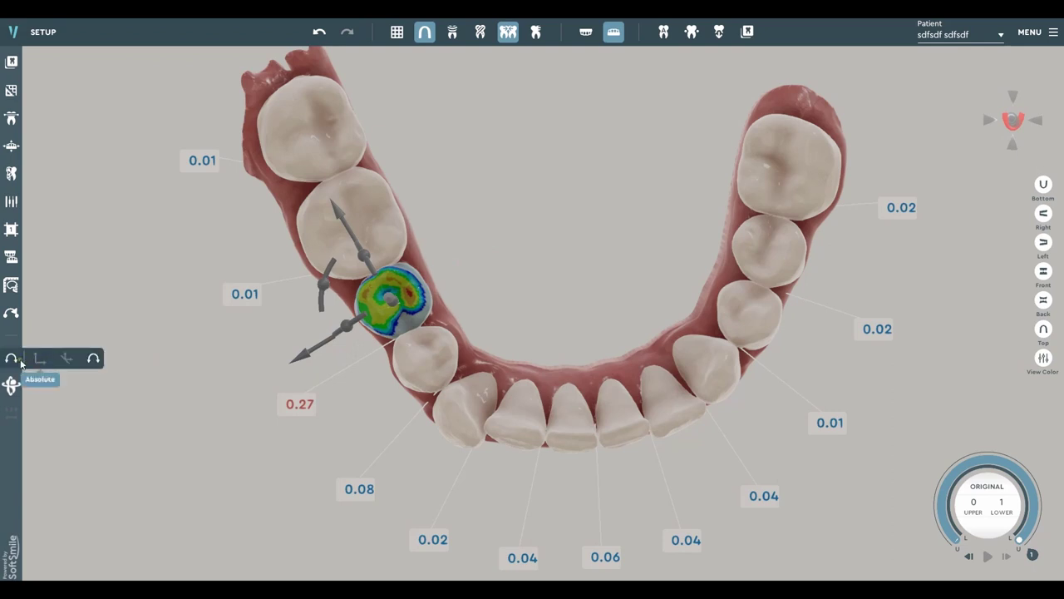
left_click(473, 401)
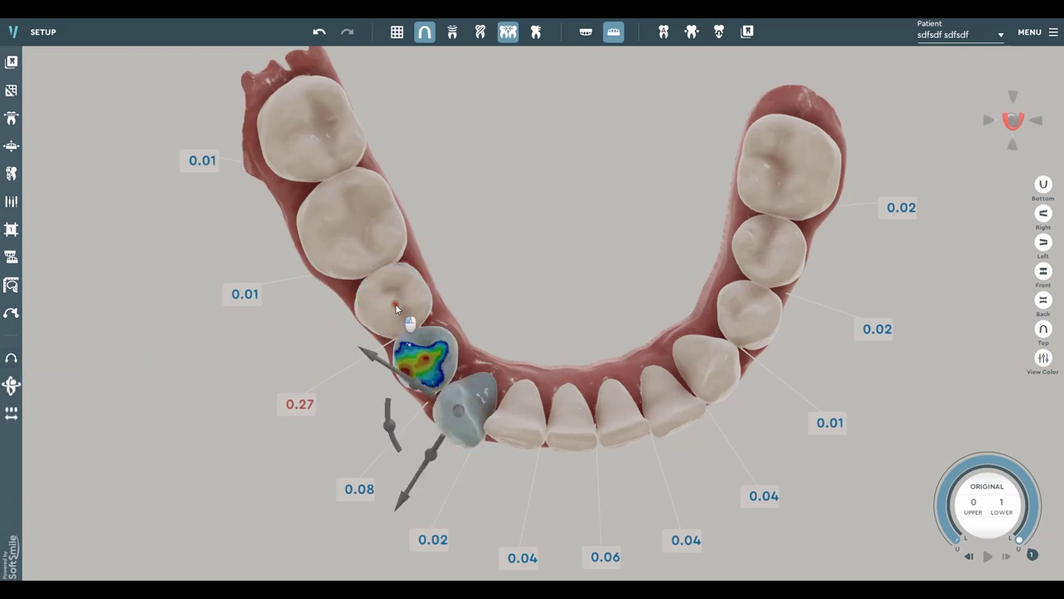
left_click_drag(369, 357, 343, 299)
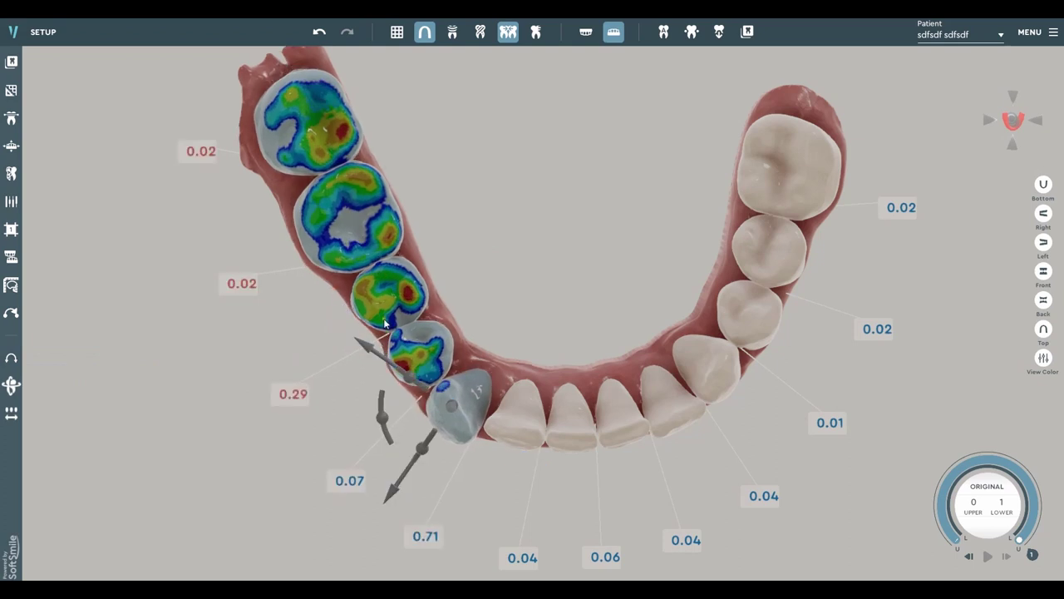
left_click(364, 351)
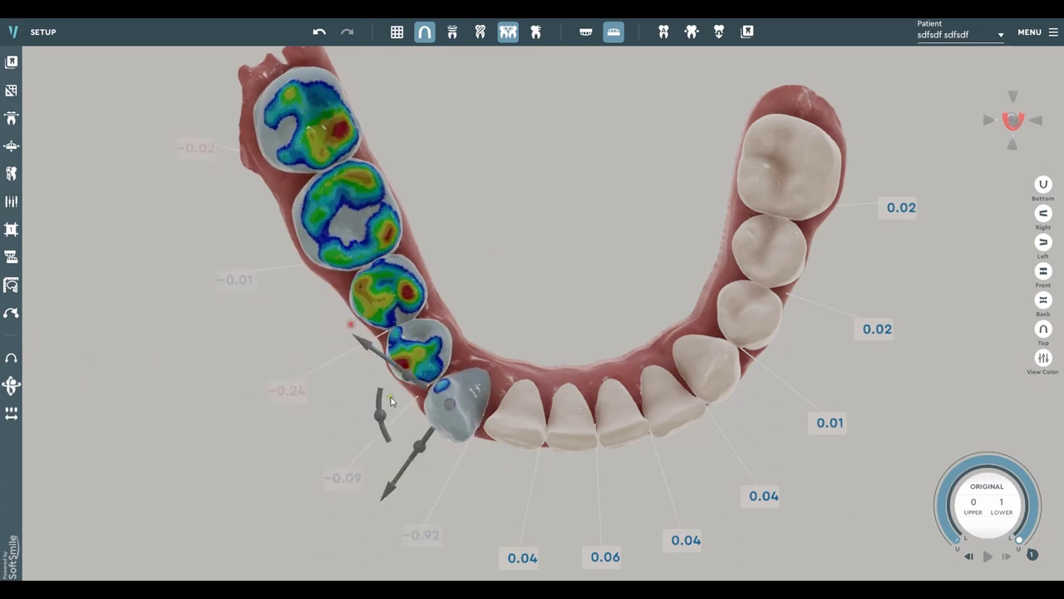
Step: Rotate and reposition the lower right canine alone, to collisions of about 0.37 with the first premolar and 0.21 with the lateral incisor
left_click_drag(399, 475, 452, 352)
left_click_drag(386, 406, 490, 510)
left_click_drag(424, 436, 419, 451)
left_click_drag(390, 407, 402, 428)
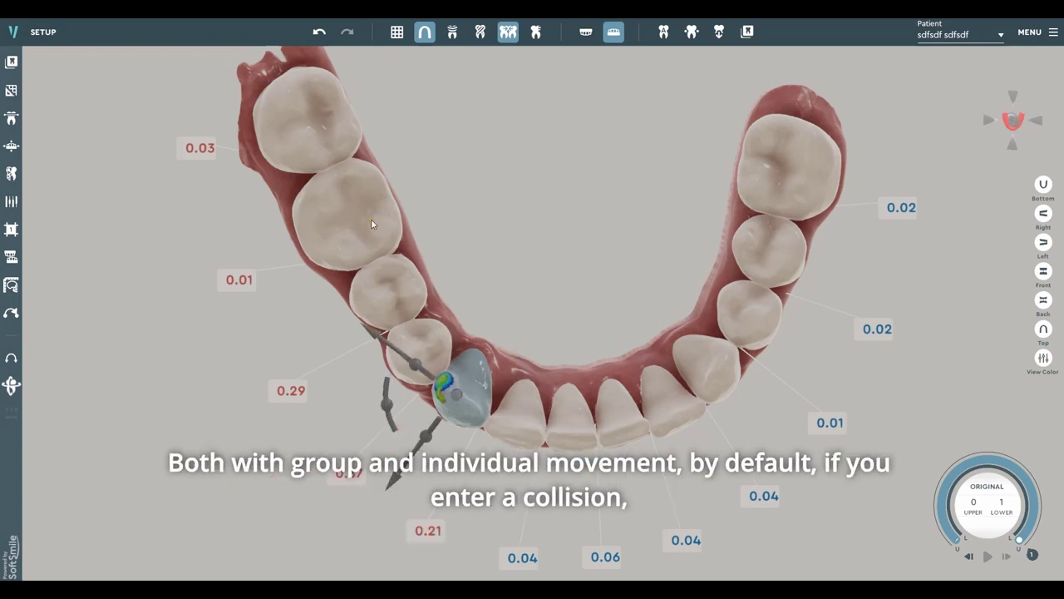
Step: Turn off the display of positive distances between the lower teeth so only collisions are labelled
scroll(540, 378, "down", 1)
mouse_move(543, 421)
middle_mouse_down()
mouse_move(532, 367)
mouse_move(541, 403)
middle_mouse_up()
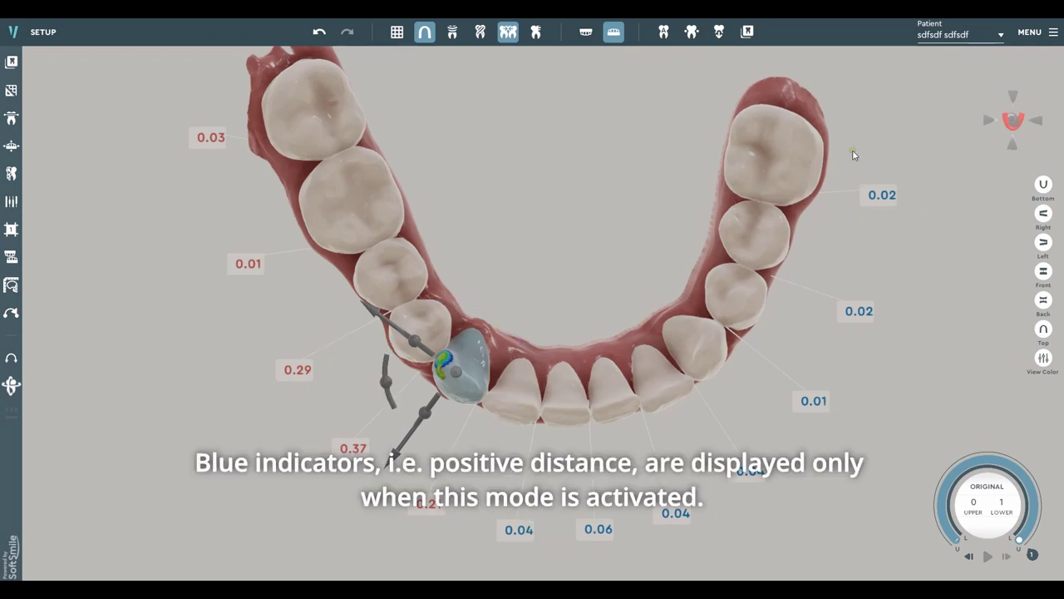
left_click(509, 39)
right_click_drag(574, 303, 578, 164)
right_click_drag(612, 324, 598, 169)
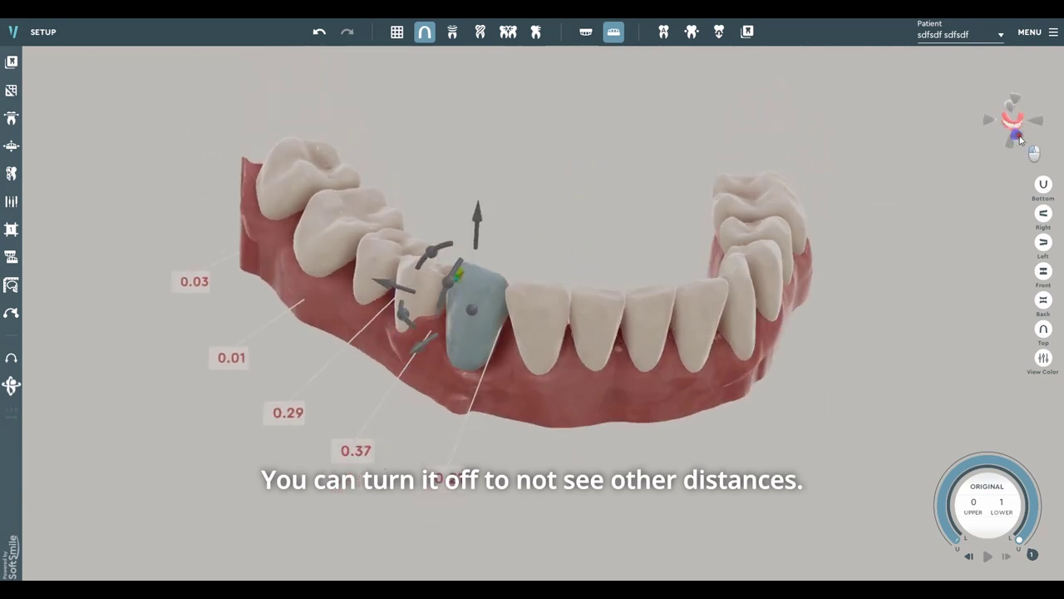
Step: Show the gridlines over a front view of the lower arch
left_click(1043, 271)
scroll(578, 266, "down", 3)
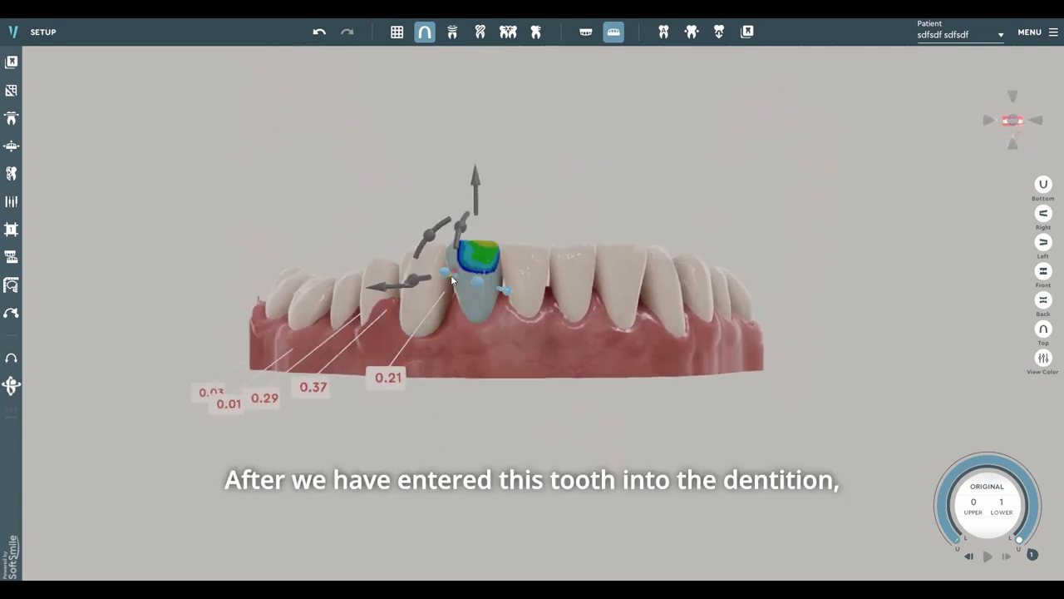
left_click_drag(438, 277, 407, 279)
mouse_move(543, 223)
right_mouse_down()
mouse_move(538, 283)
mouse_move(543, 209)
right_mouse_up()
left_click(1010, 123)
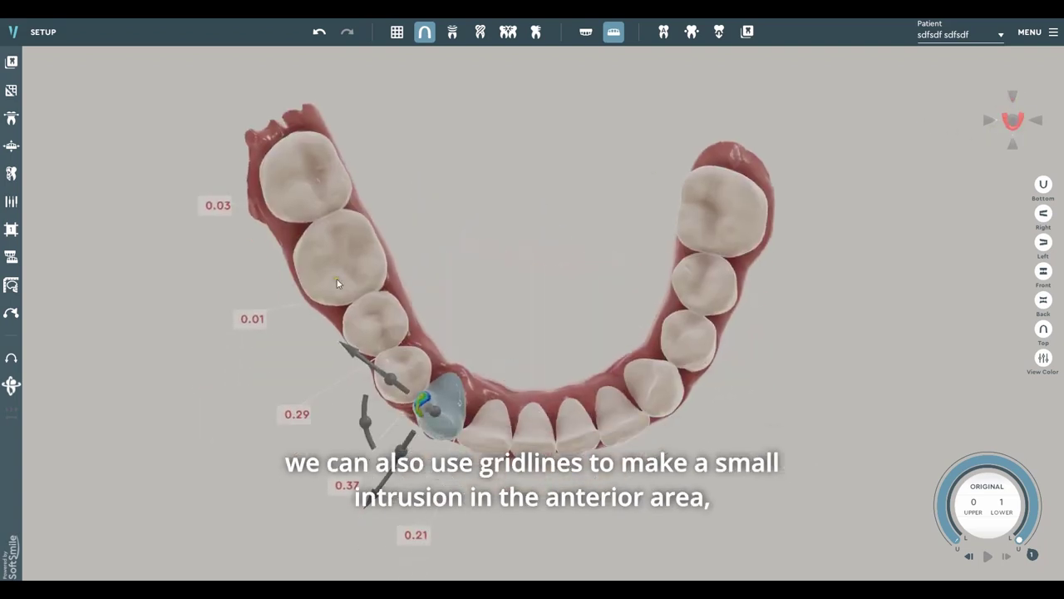
left_click(1013, 144)
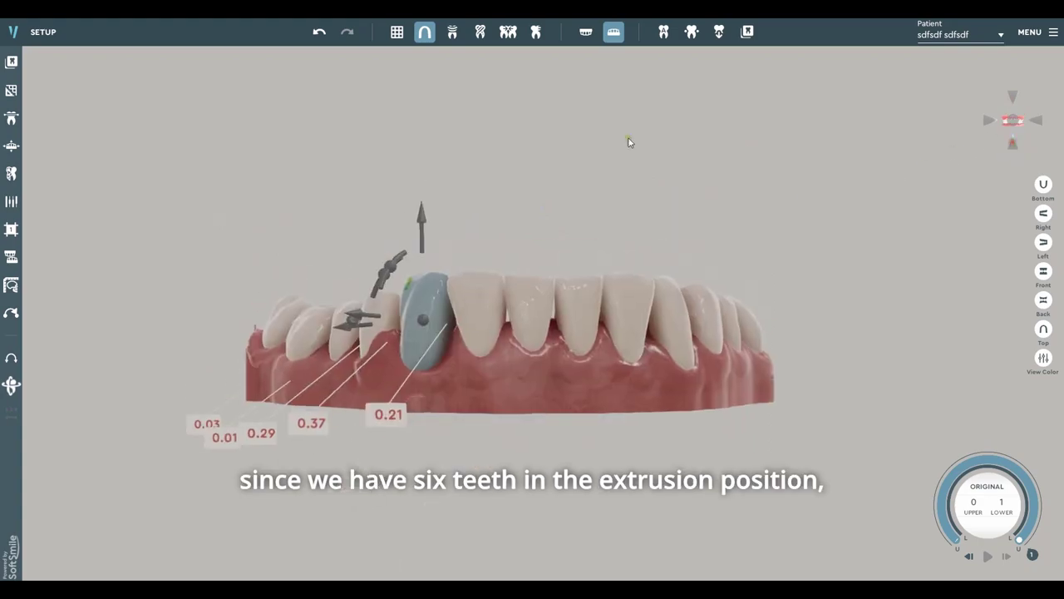
left_click(399, 32)
scroll(530, 324, "up", 3)
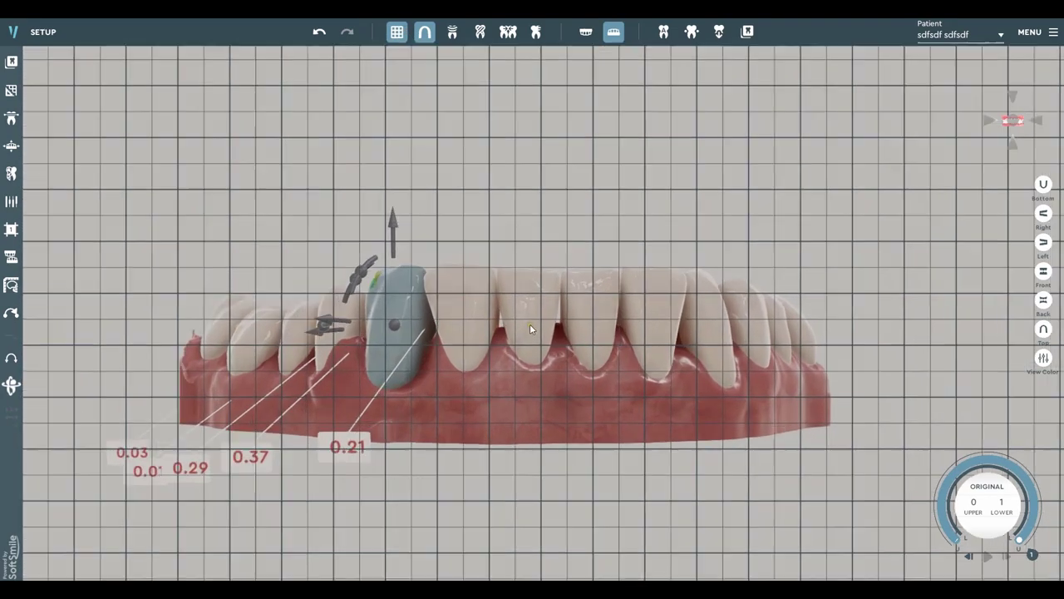
middle_click_drag(534, 299, 526, 274)
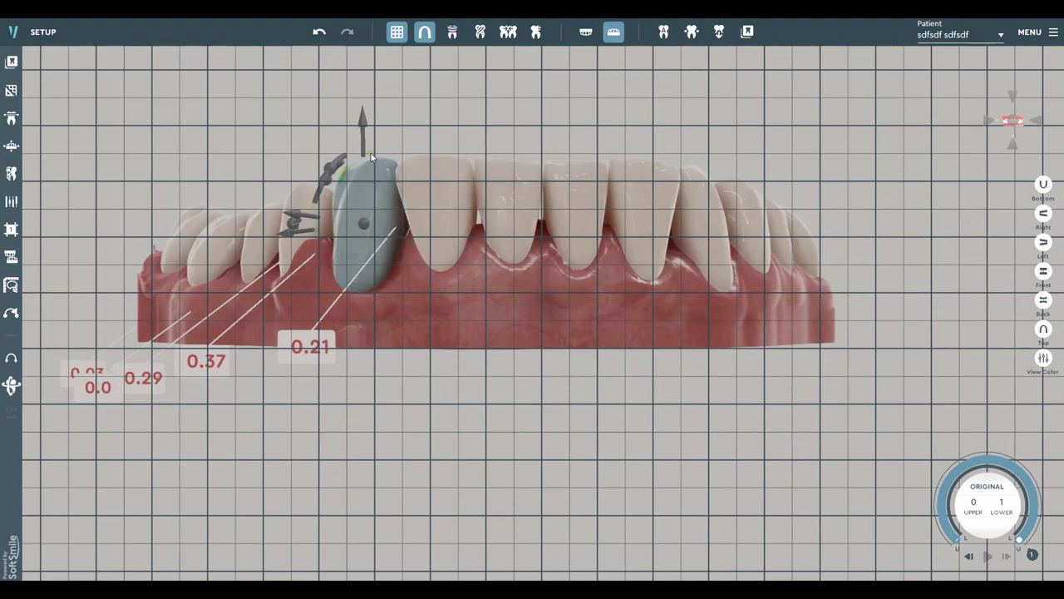
Step: Select the six lower front teeth from canine to canine, with the right canine leading, and intrude them about half a small grid square
left_click(418, 183, "ctrl")
left_click(559, 197, "ctrl")
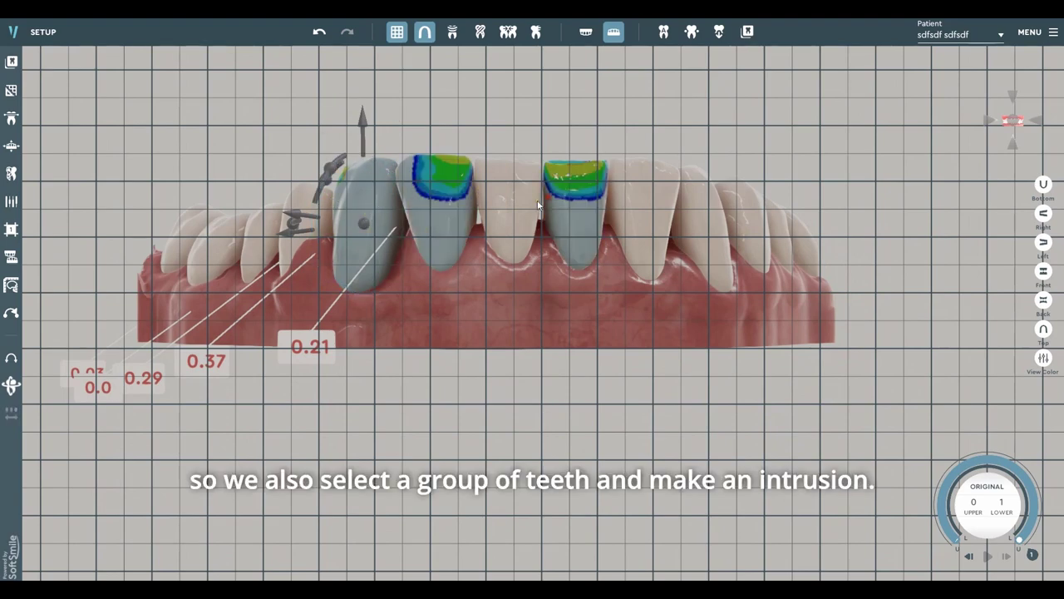
left_click(526, 197, "ctrl")
left_click(647, 199, "ctrl")
left_click(698, 213, "ctrl")
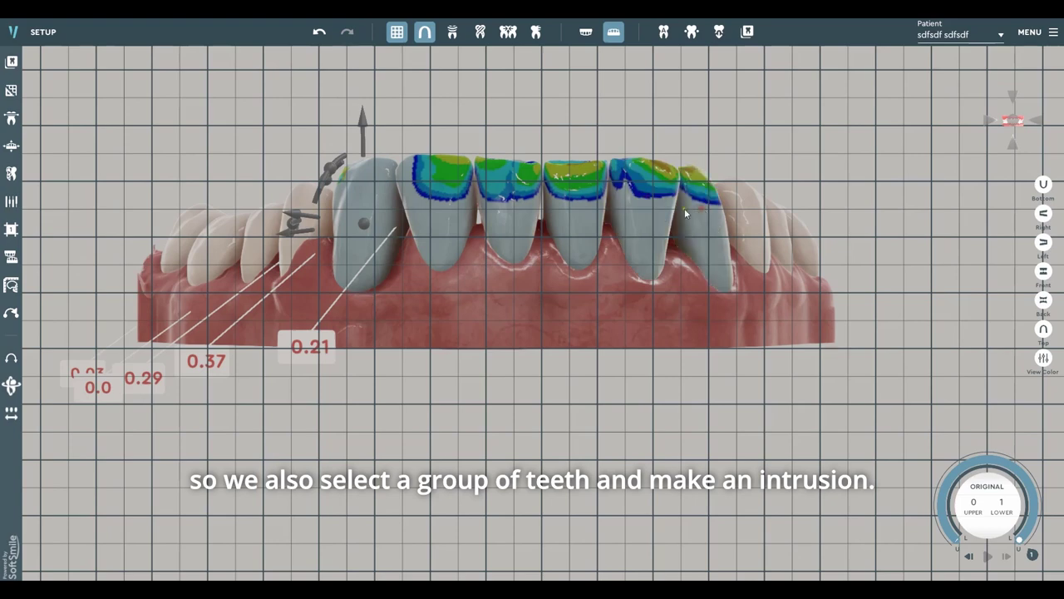
left_click_drag(360, 110, 363, 228)
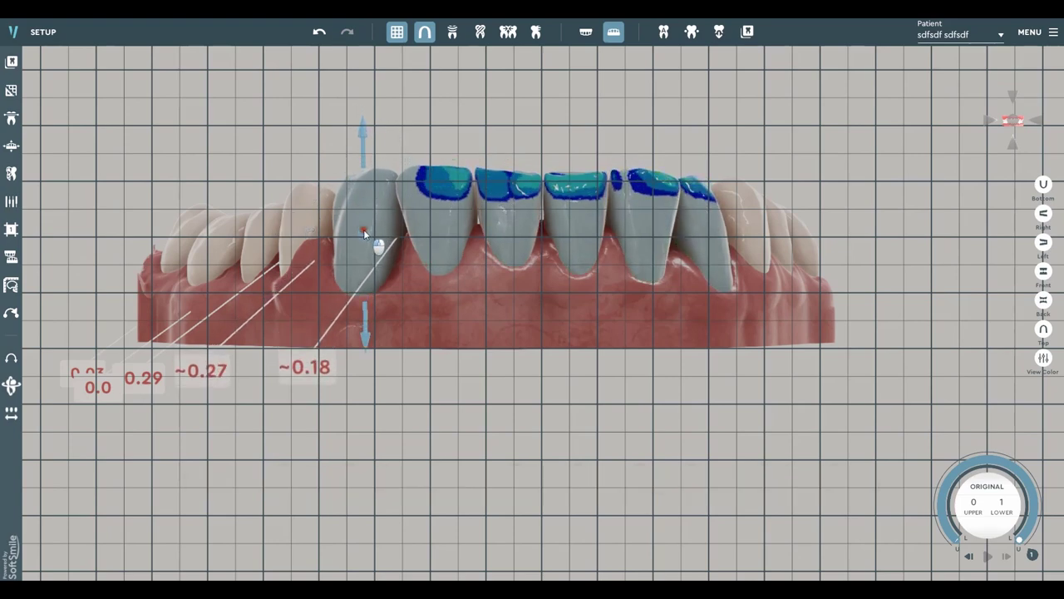
Step: Intrude the lower right lateral incisor slightly on its own to level it on the grid
left_click(519, 192)
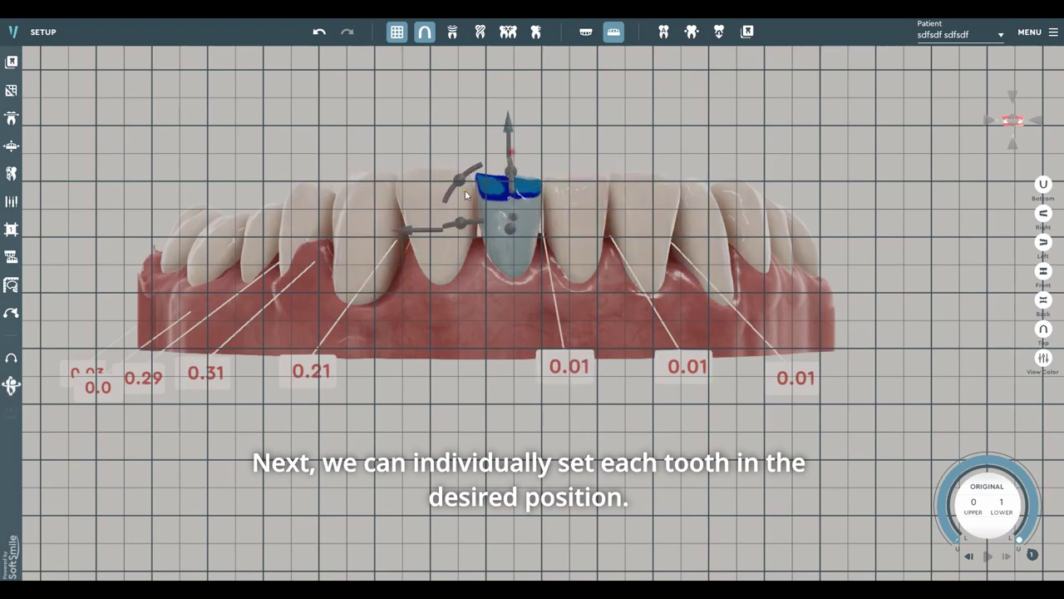
left_click(442, 208)
left_click_drag(440, 128, 443, 186)
left_click(377, 197)
Step: Set the basic color theme one level darker in the view settings
left_click(1044, 358)
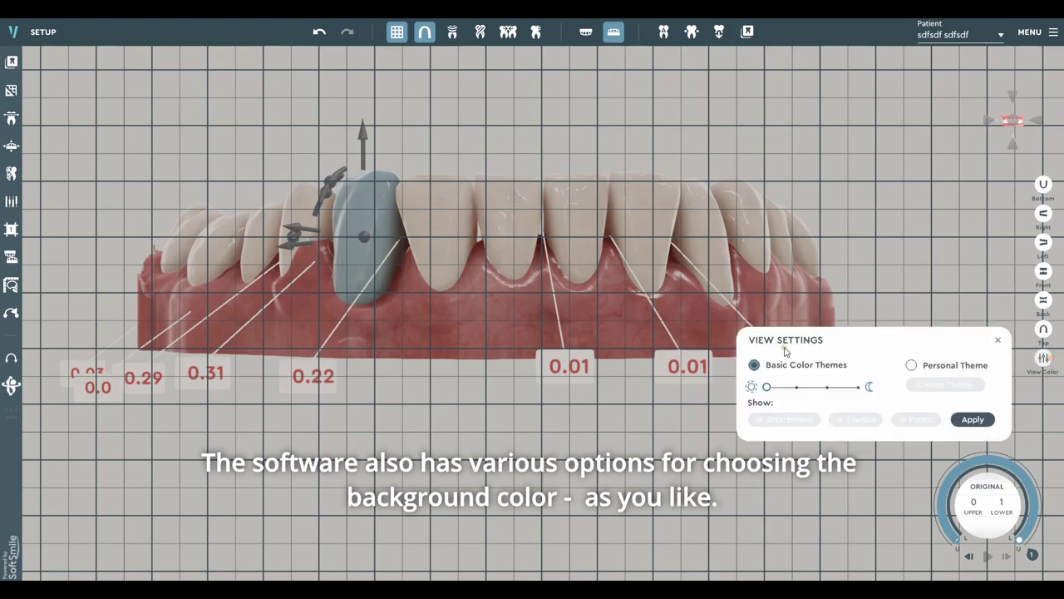
mouse_move(797, 398)
left_mouse_down()
mouse_move(826, 389)
mouse_move(769, 391)
mouse_move(852, 394)
mouse_move(797, 392)
left_mouse_up()
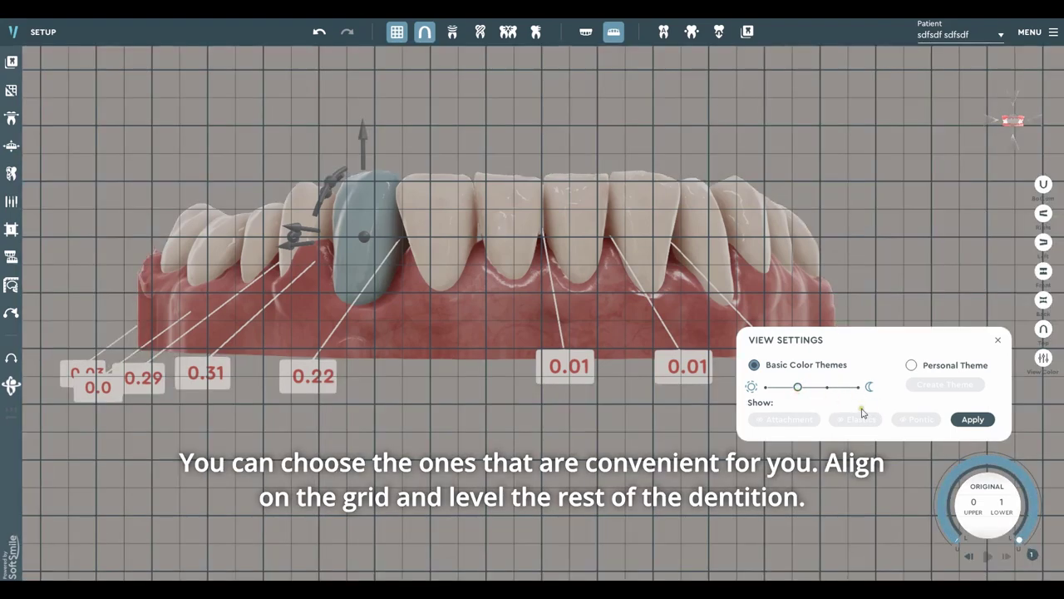
left_click(998, 341)
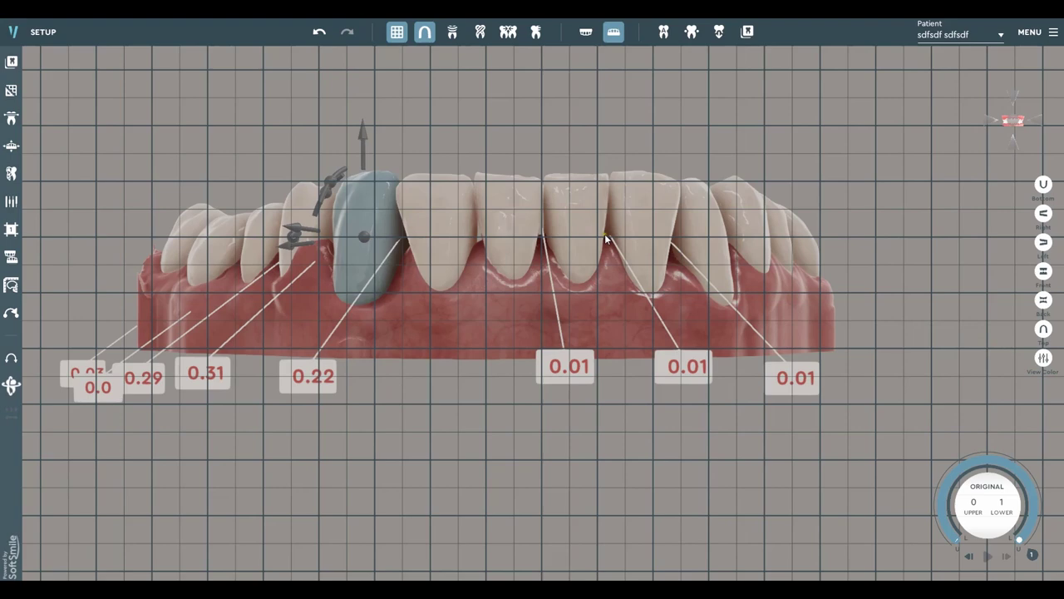
Step: Level the lower right canine and lateral incisor on the grid by intruding each tooth slightly
left_click(432, 222, "ctrl")
left_click(526, 212, "ctrl")
left_click(590, 205, "ctrl")
left_click(653, 210, "ctrl")
left_click(705, 219)
left_click(382, 201)
left_click_drag(363, 159, 363, 163)
left_click(430, 190)
left_click(438, 134)
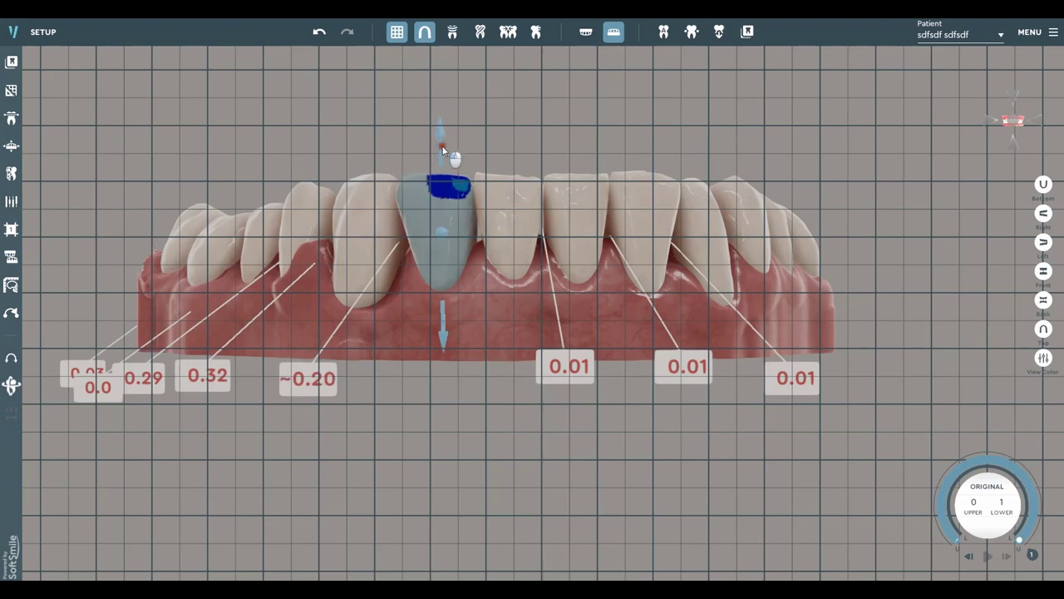
Step: Level the lower left central and lateral incisors on the grid by intruding each tooth slightly
left_click(501, 183)
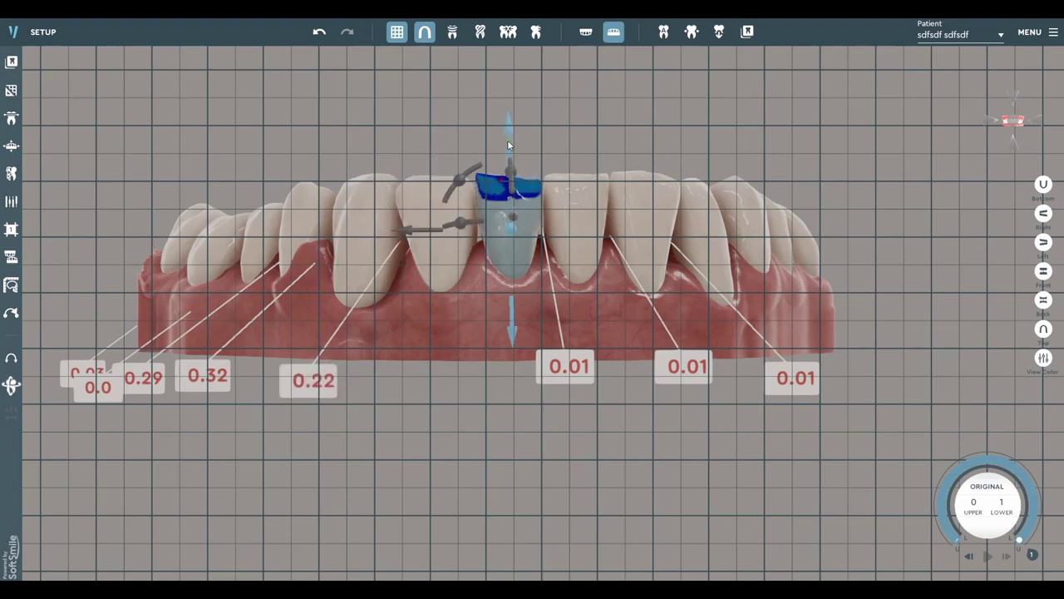
left_click(575, 194)
left_click(575, 135)
left_click(630, 207)
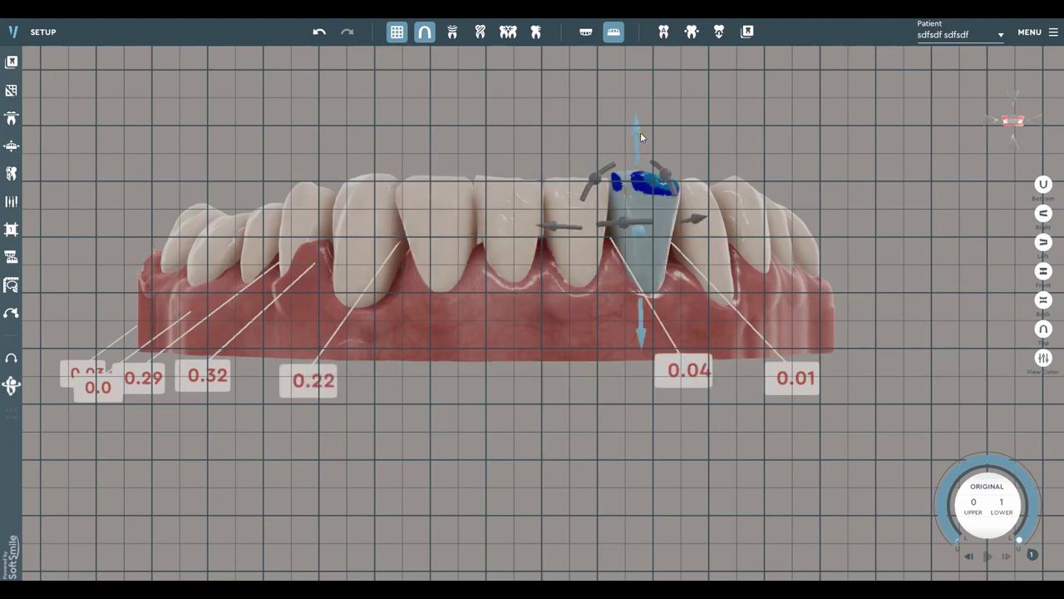
left_click(640, 133)
left_click_drag(641, 181, 641, 181)
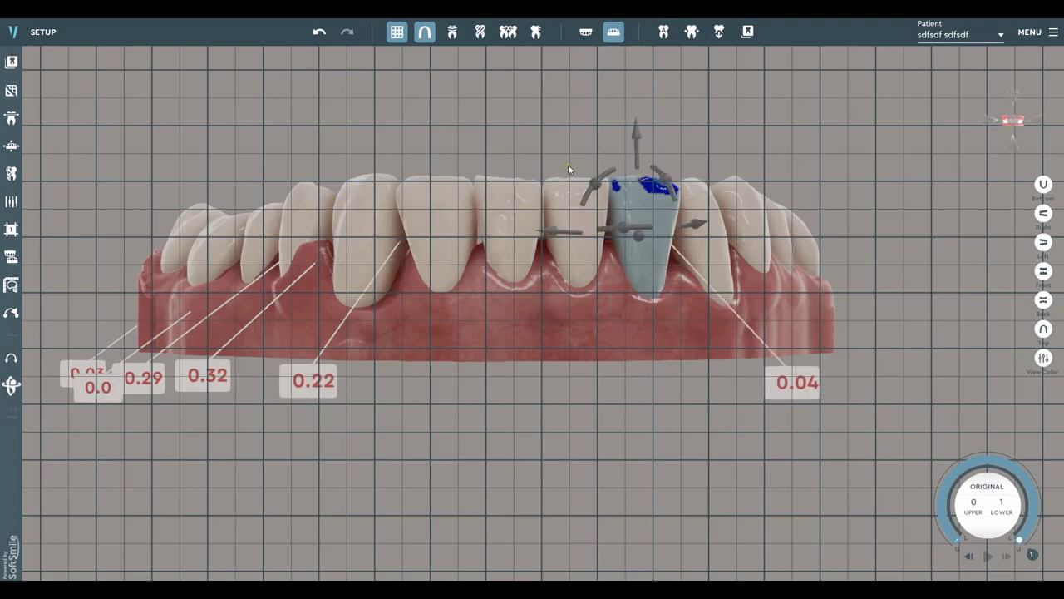
Step: Return to the top view of the lower arch and hide the gridlines
scroll(340, 244, "down", 3)
scroll(340, 244, "up", 2)
left_click_drag(809, 164, 984, 109)
left_click(1012, 97)
left_click(397, 33)
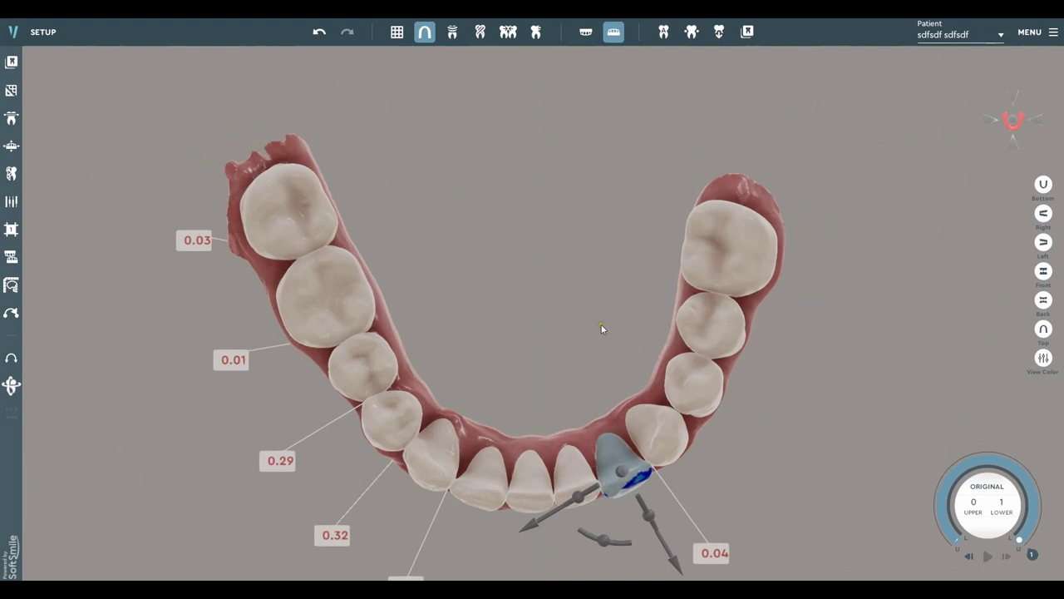
Step: Rotate and move the lower left canine to a collision of about 0.16 with the lateral incisor
left_click_drag(593, 313, 590, 226)
left_click(660, 268)
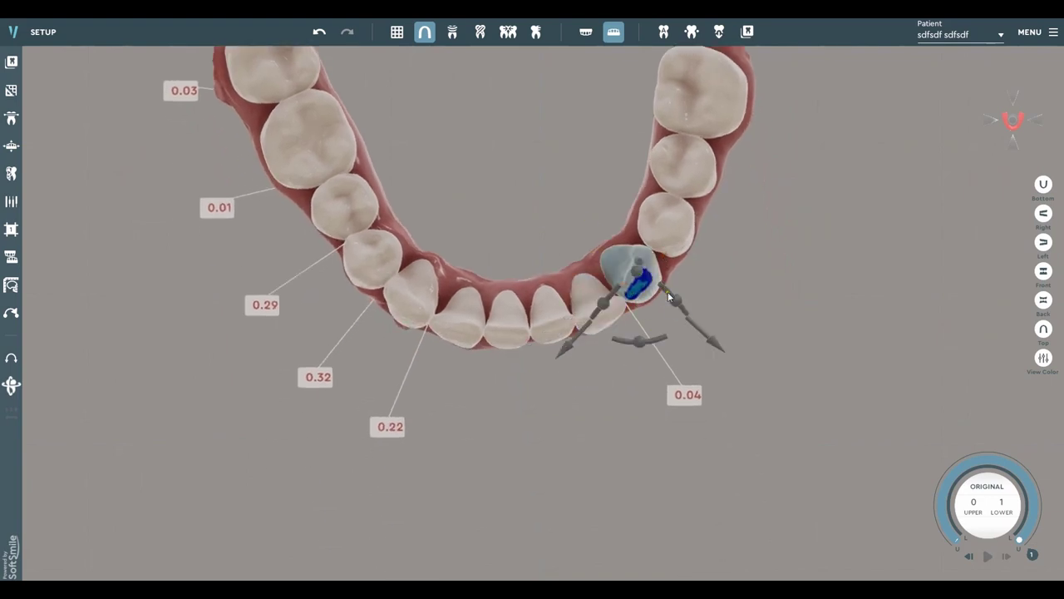
mouse_move(655, 339)
left_mouse_down()
mouse_move(617, 350)
mouse_move(649, 337)
left_mouse_up()
left_click_drag(672, 296, 678, 304)
left_click_drag(709, 339, 711, 340)
left_click_drag(671, 291, 609, 335)
Step: Adjust the lower left first premolar, then the second premolar, to a collision of about 0.21 between them
left_click(671, 226)
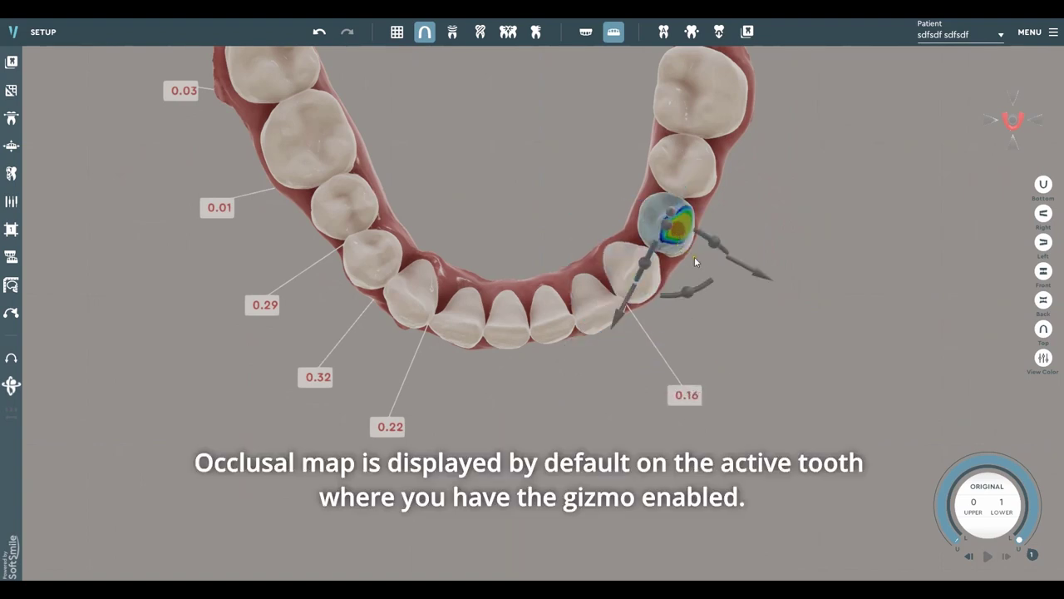
left_click_drag(678, 295, 744, 238)
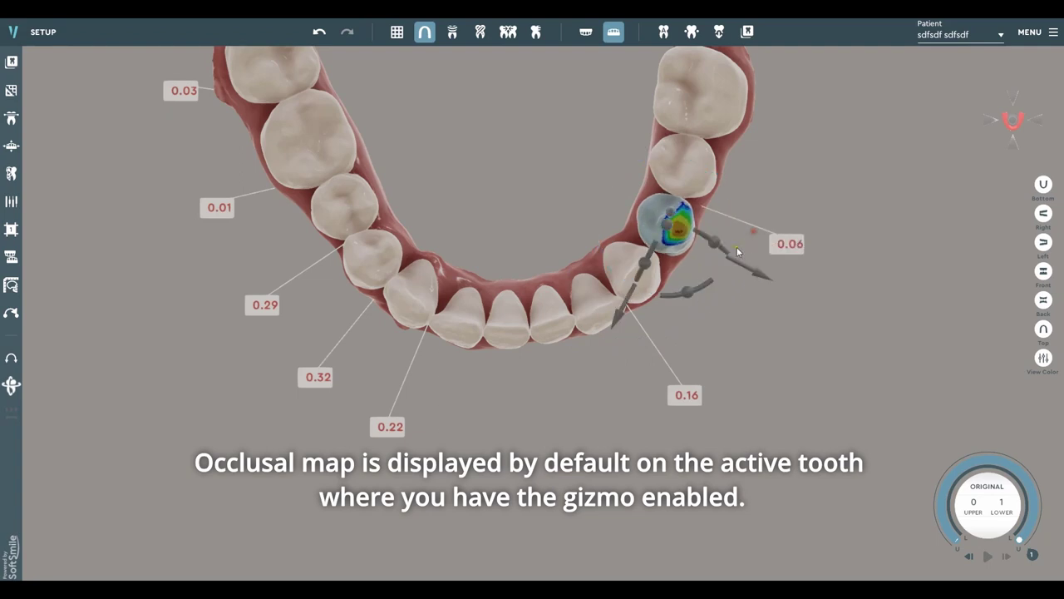
left_click_drag(756, 274, 744, 267)
left_click(698, 185)
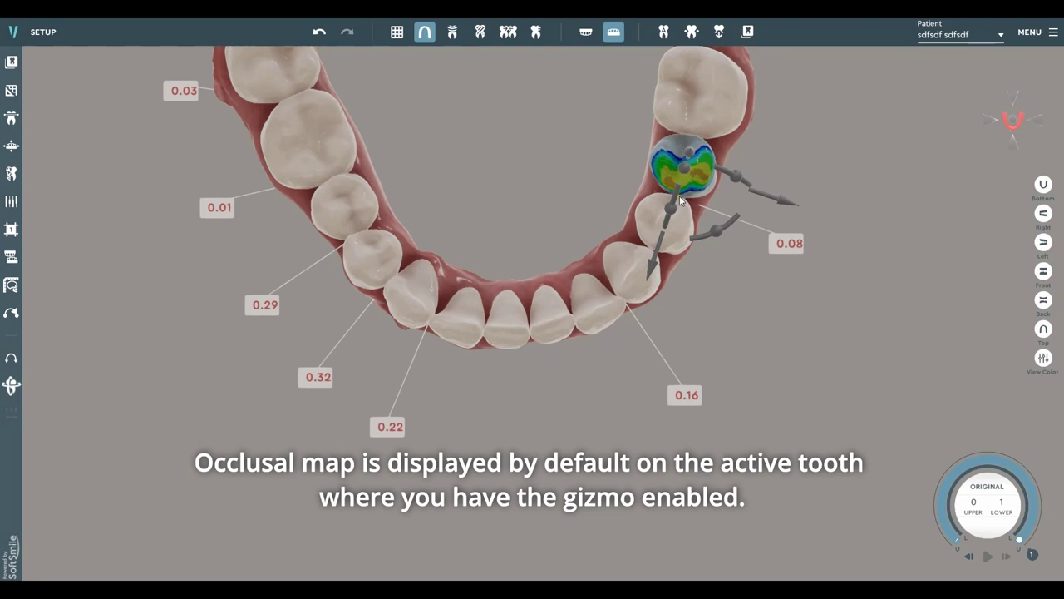
left_click_drag(671, 208, 719, 233)
Step: Turn on Contacts mode to display the occlusal map on all lower teeth
scroll(573, 117, "down", 1)
middle_click_drag(569, 104, 541, 170)
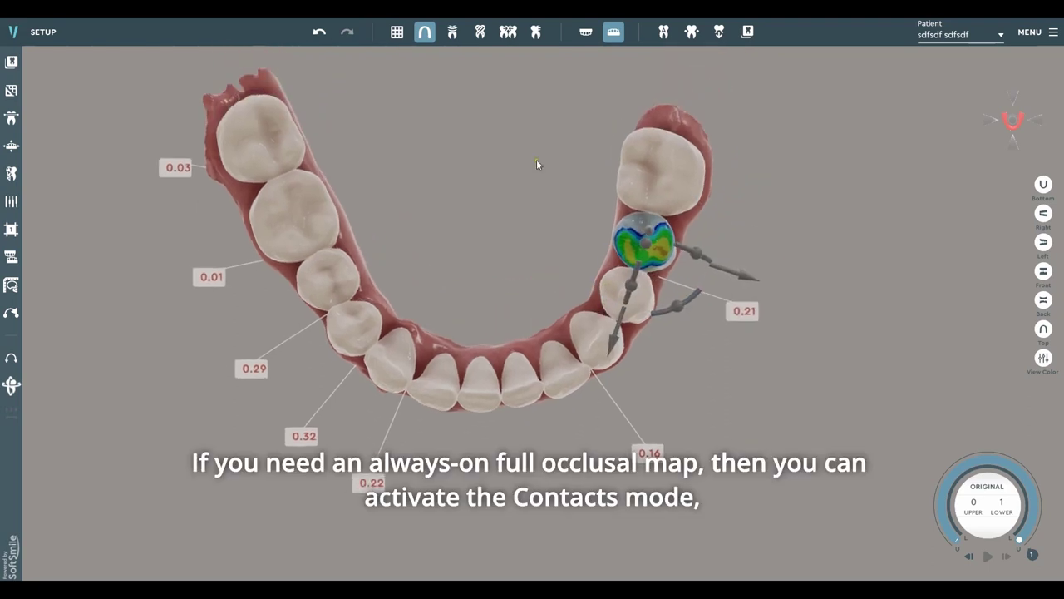
left_click(459, 33)
right_click_drag(539, 210, 545, 310)
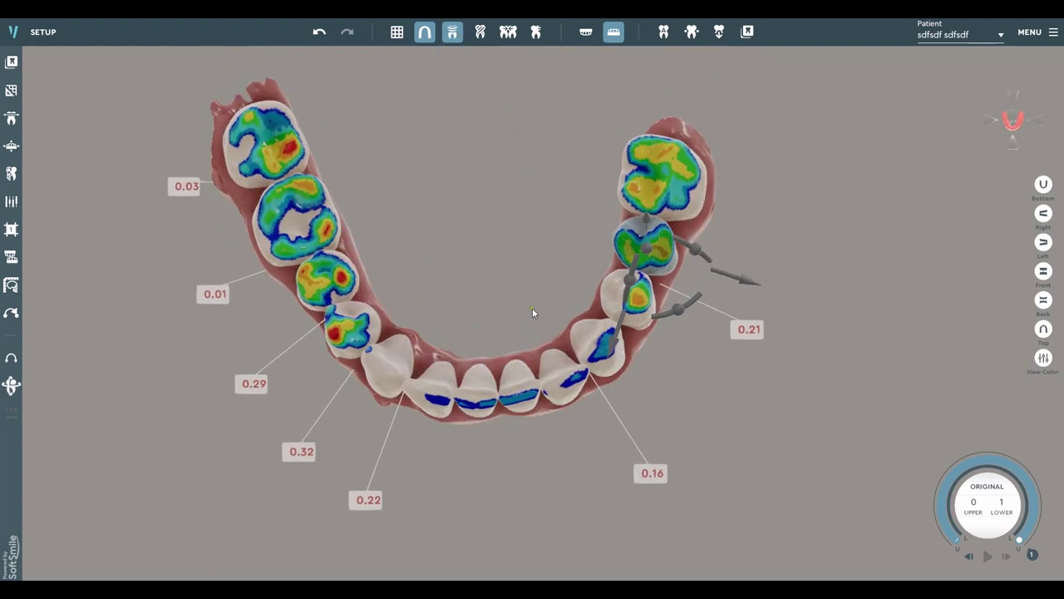
Step: Turn off Contacts mode to hide the occlusal map on the lower teeth
left_click(1018, 116)
scroll(532, 250, "down", 2)
middle_click_drag(552, 158, 565, 114)
scroll(562, 92, "down", 1)
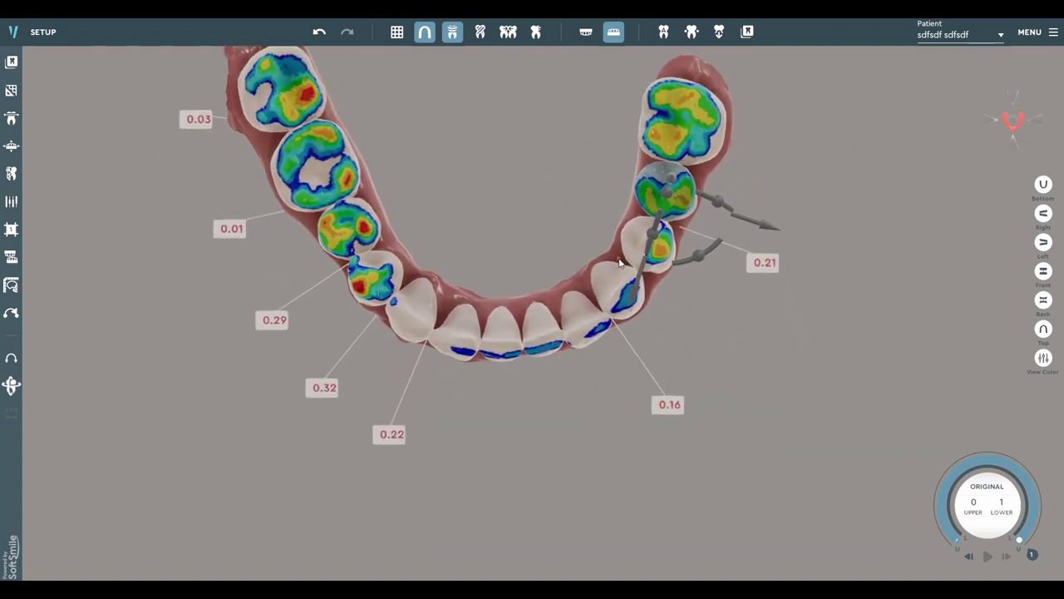
left_click(452, 32)
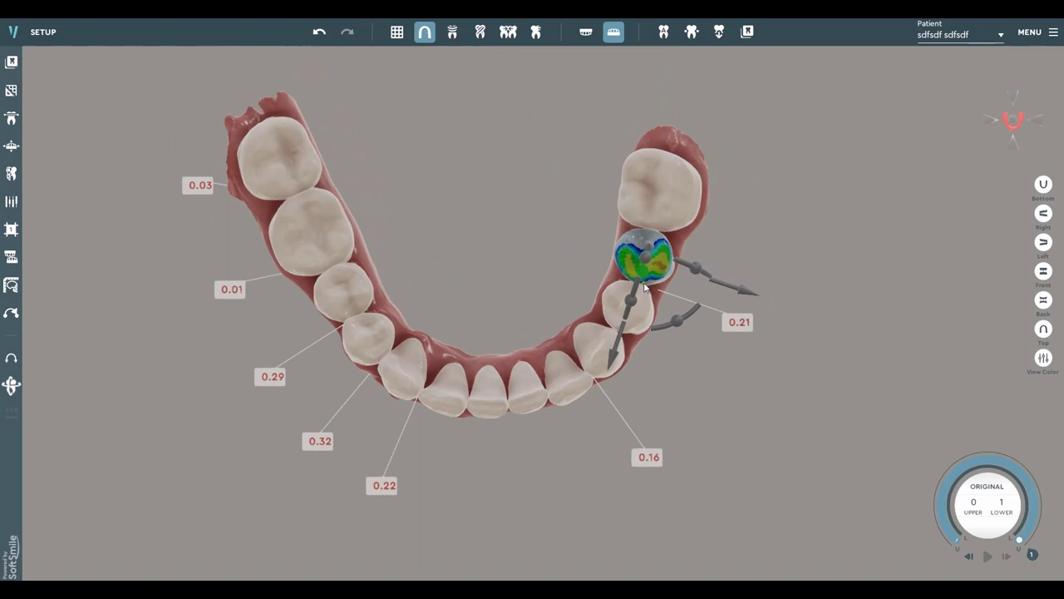
Step: Intrude the lower left first premolar slightly from a side view, then select the second premolar
left_click(989, 139)
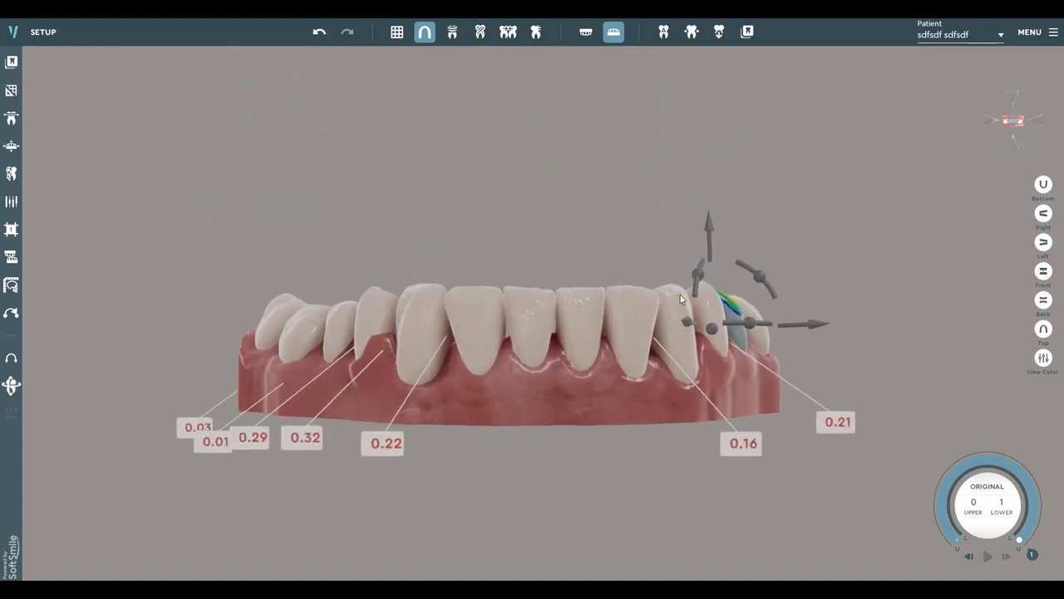
right_click_drag(587, 322, 499, 308)
right_click_drag(647, 323, 509, 312)
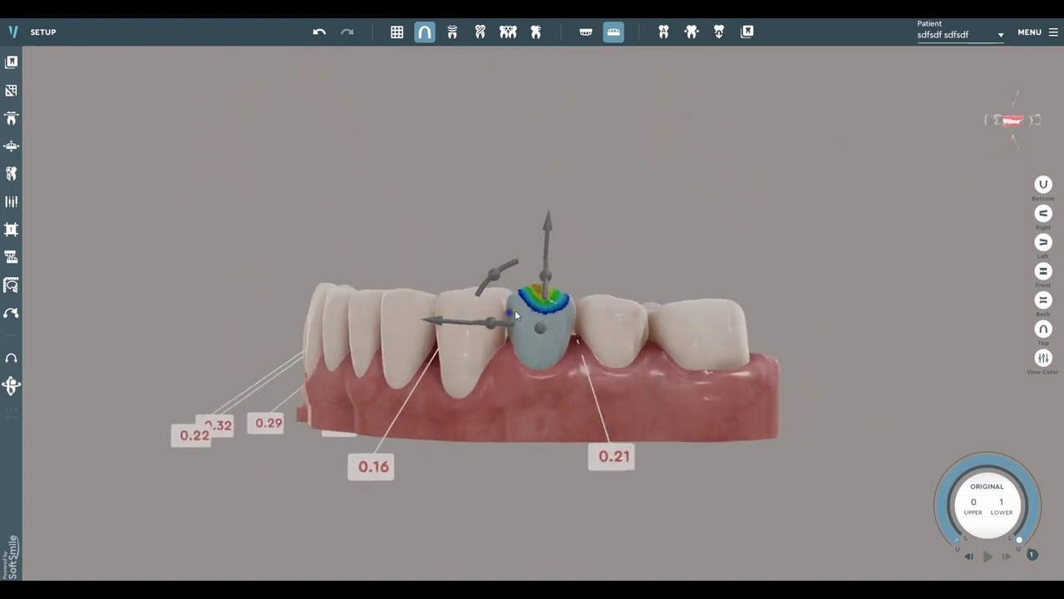
left_click_drag(549, 231, 549, 237)
left_click(621, 309)
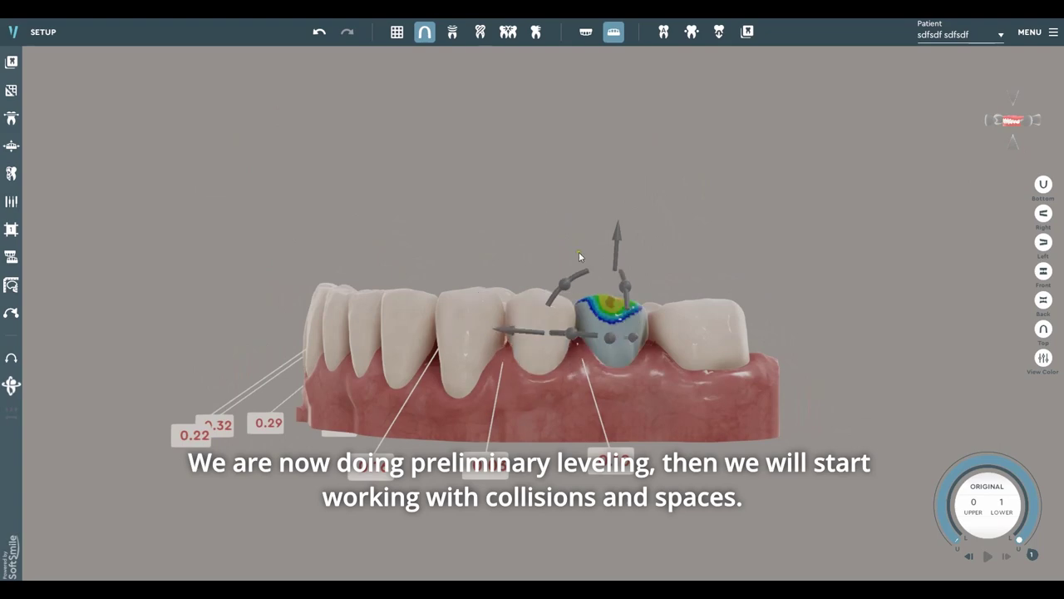
Step: Rotate and intrude the lower right first premolar to a collision of about 0.36 with the canine and 0.19 with the second premolar
right_click_drag(518, 288, 708, 276)
right_click_drag(444, 291, 565, 313)
left_click(456, 301)
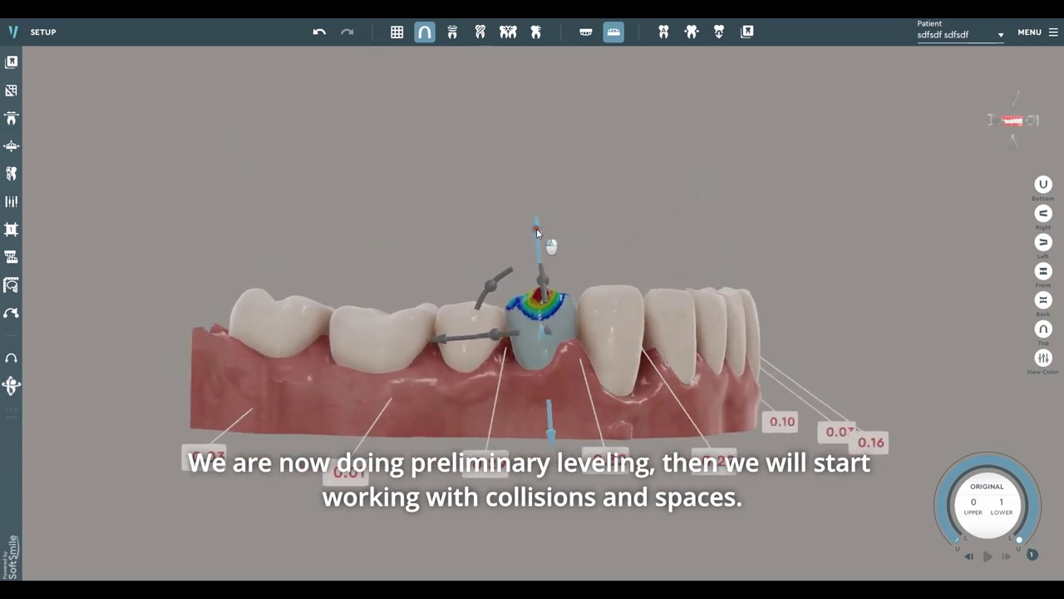
left_click_drag(541, 269, 541, 270)
left_click_drag(488, 296, 502, 283)
left_click_drag(538, 238, 540, 257)
right_click_drag(646, 302, 534, 310)
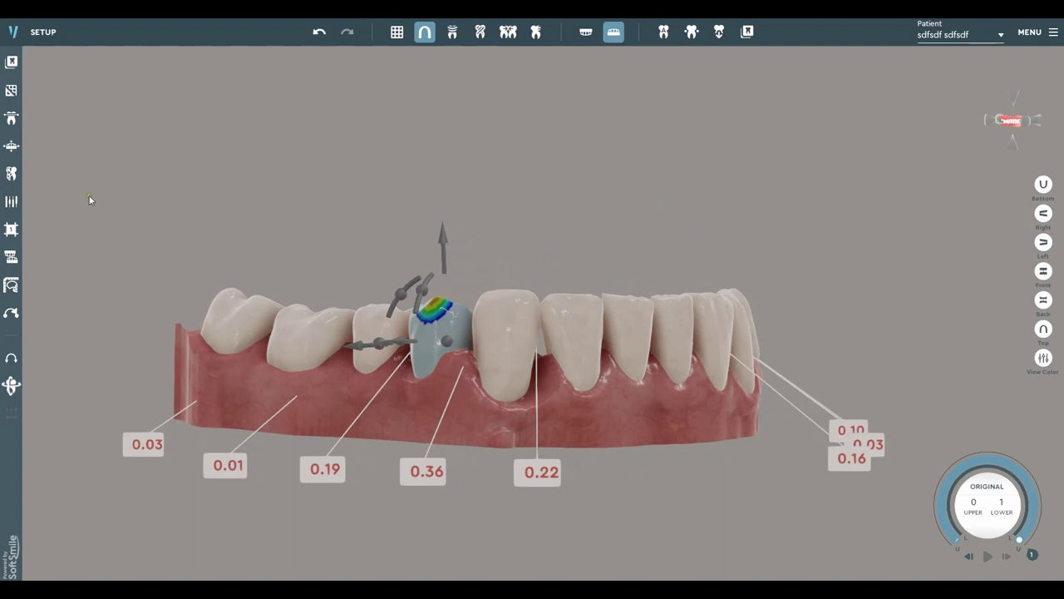
Step: Open the Treatment Plan for the lower jaw and review the collisions against the lower right teeth
left_click(11, 201)
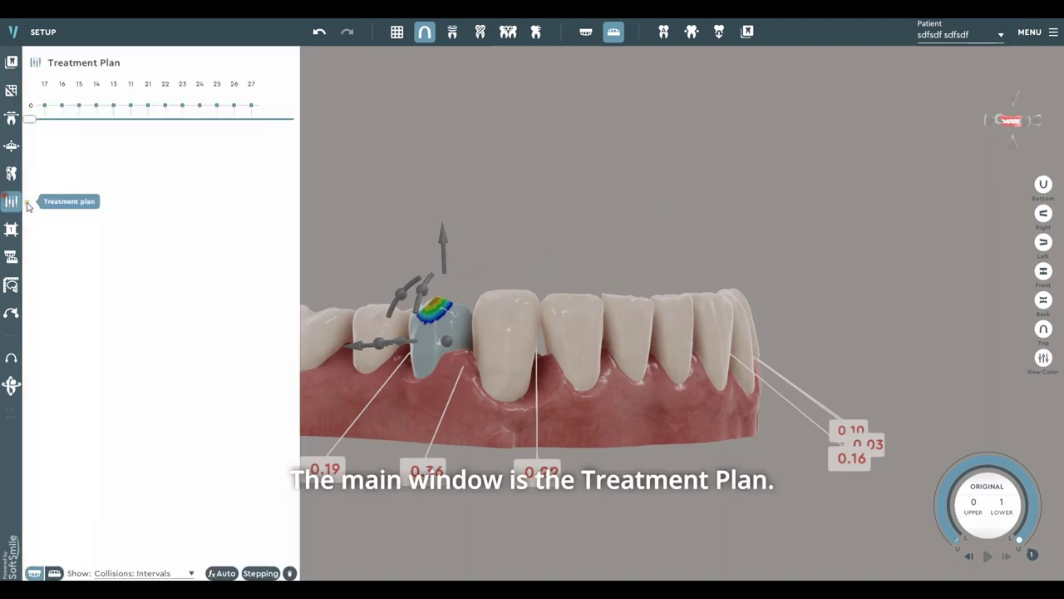
left_click(54, 573)
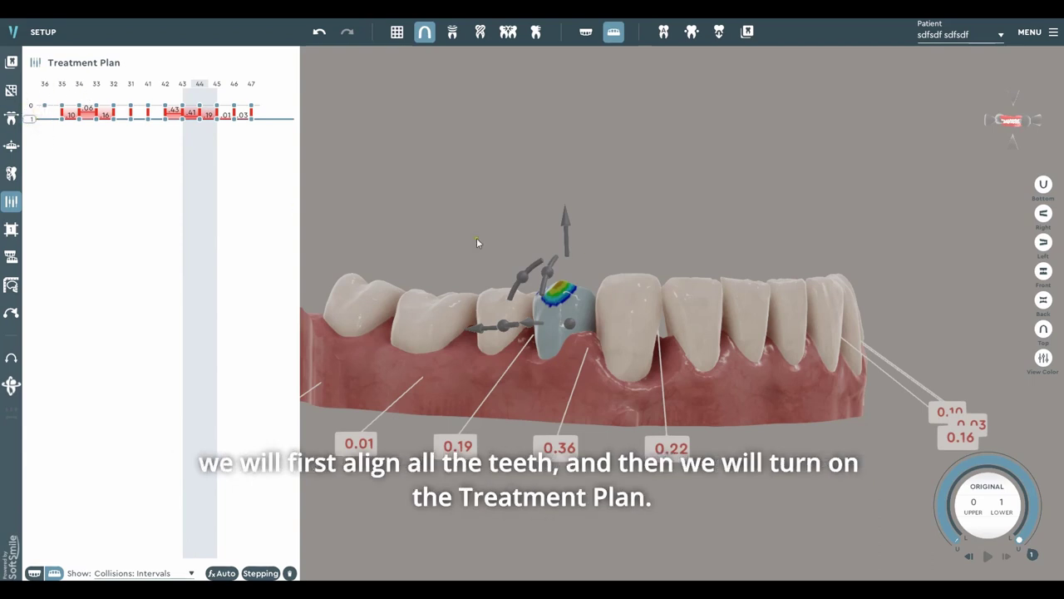
scroll(498, 248, "down", 2)
middle_click_drag(626, 274, 655, 235)
right_click_drag(655, 236, 545, 240)
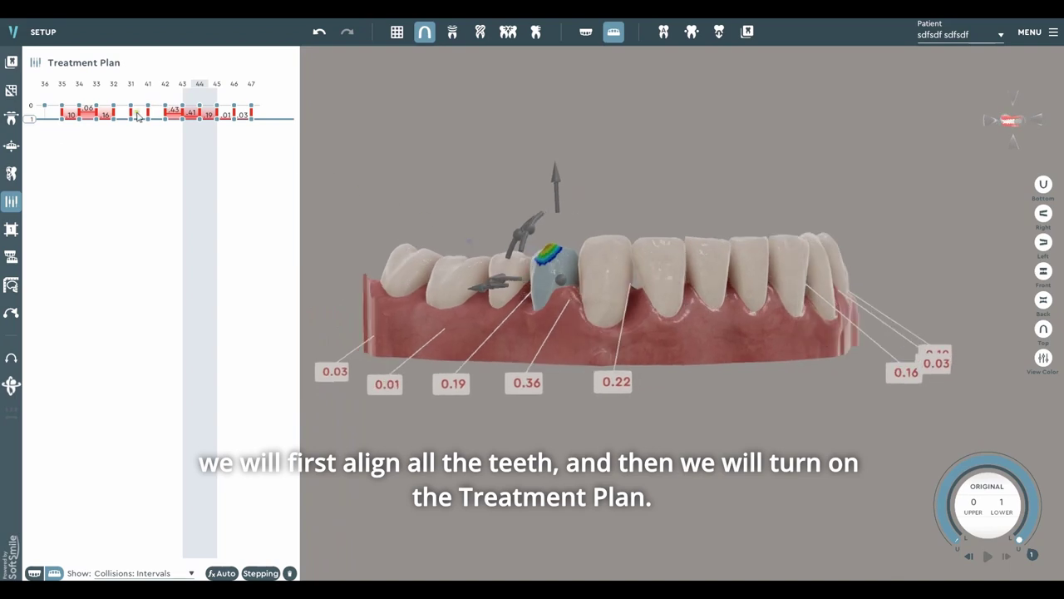
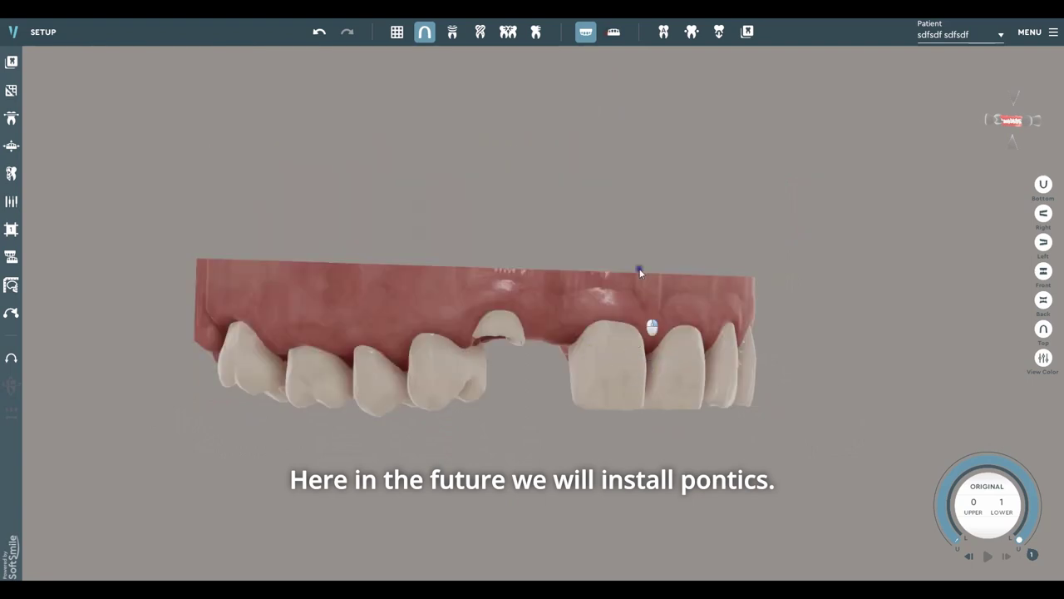
Step: Examine the upper arch around the gap between the upper right canine and central incisor from several angles
left_click_drag(511, 245, 540, 181)
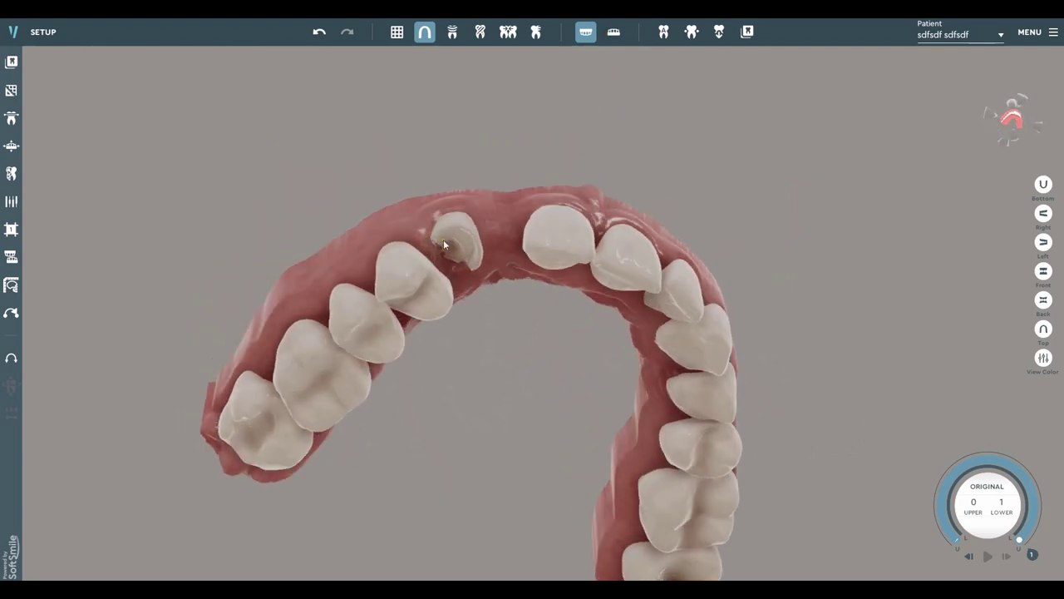
left_click_drag(545, 282, 565, 339)
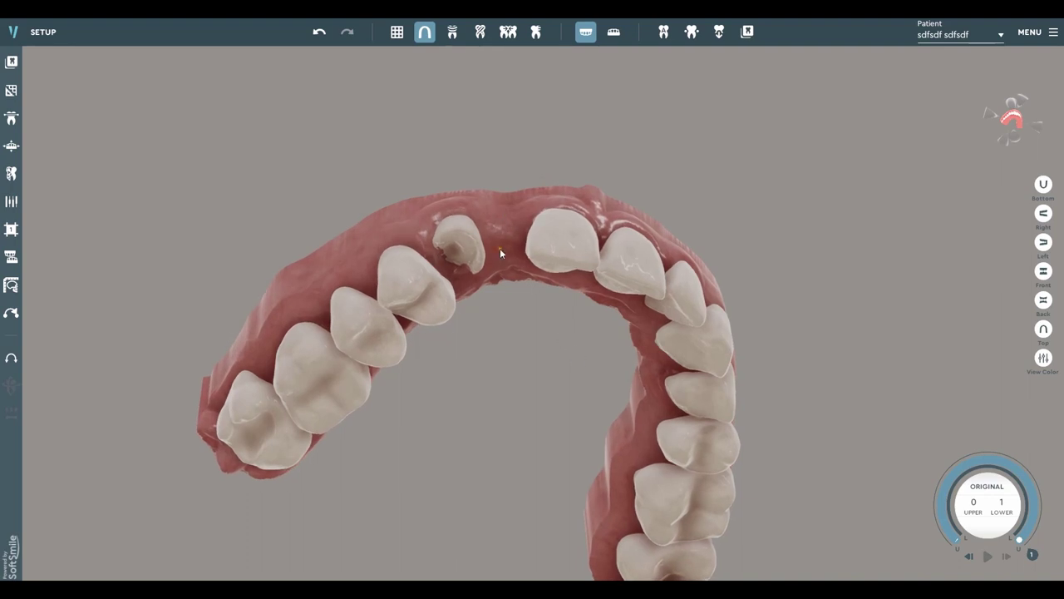
left_click_drag(478, 285, 563, 314)
left_click_drag(592, 271, 591, 203)
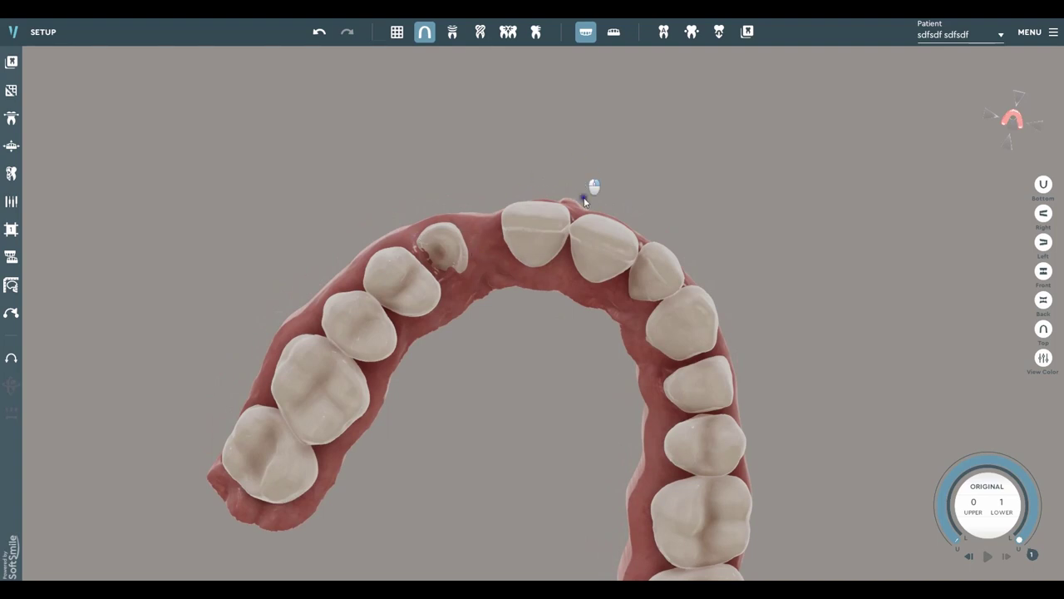
left_click_drag(591, 183, 608, 102)
Step: Compare both jaws from the front, then examine the upper arch alone from its occlusal side
left_click(614, 31)
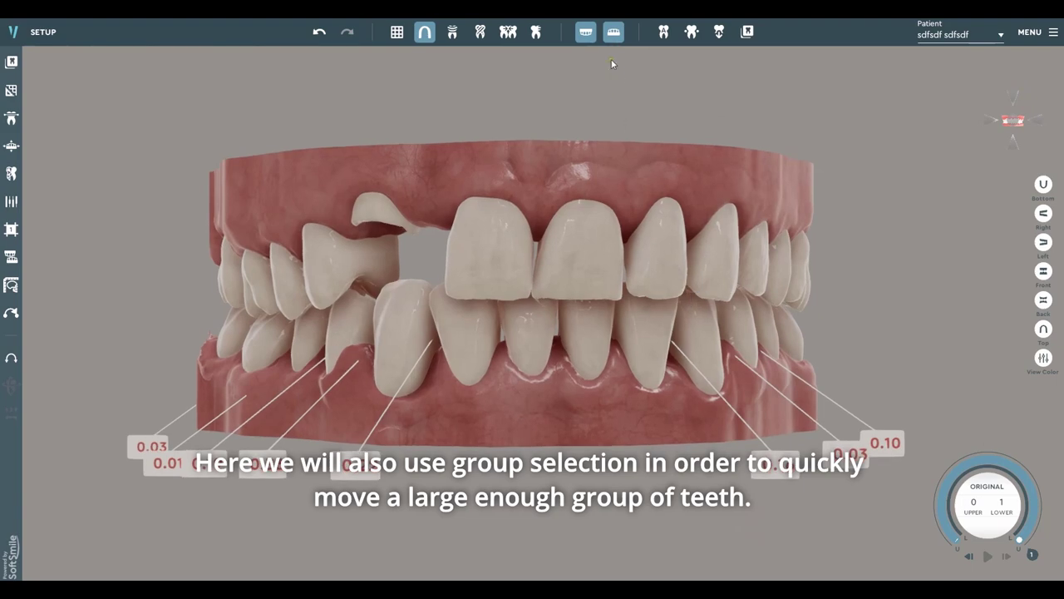
left_click(586, 31)
left_click_drag(591, 171, 570, 88)
left_click(586, 30)
left_click(616, 38)
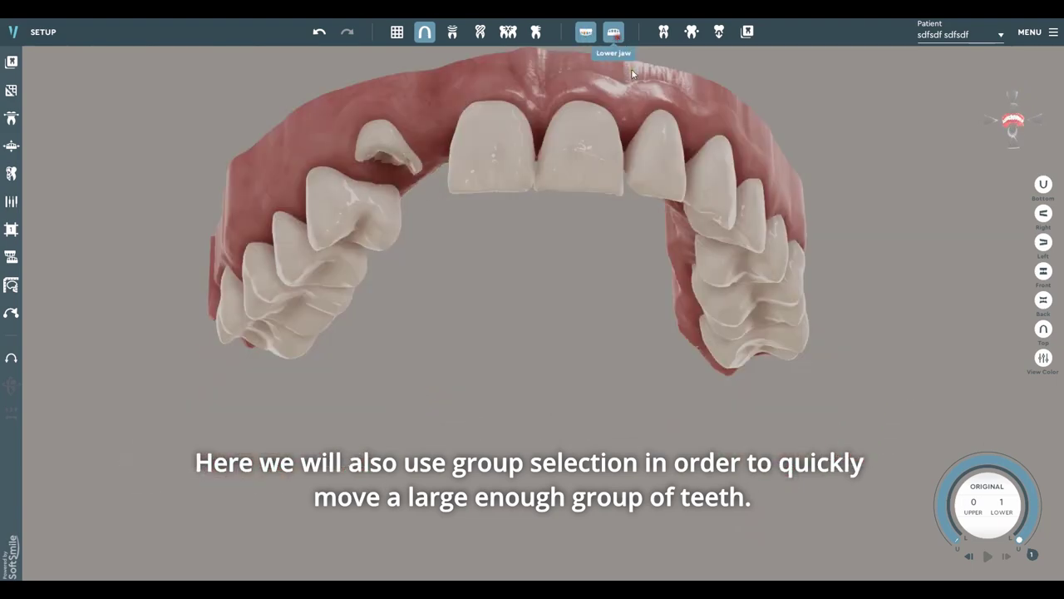
right_click_drag(613, 428, 587, 158)
right_click_drag(570, 202, 555, 274)
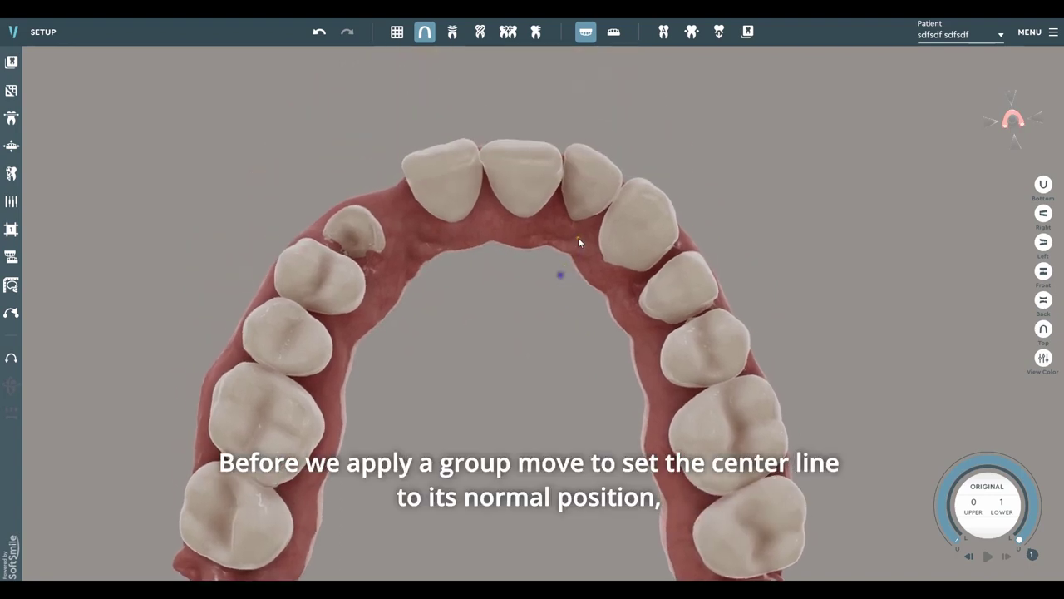
Step: Rotate the upper right central incisor slightly, then rotate the upper left lateral incisor to a collision of about 0.18 with the canine
left_click(514, 193)
left_click(452, 183)
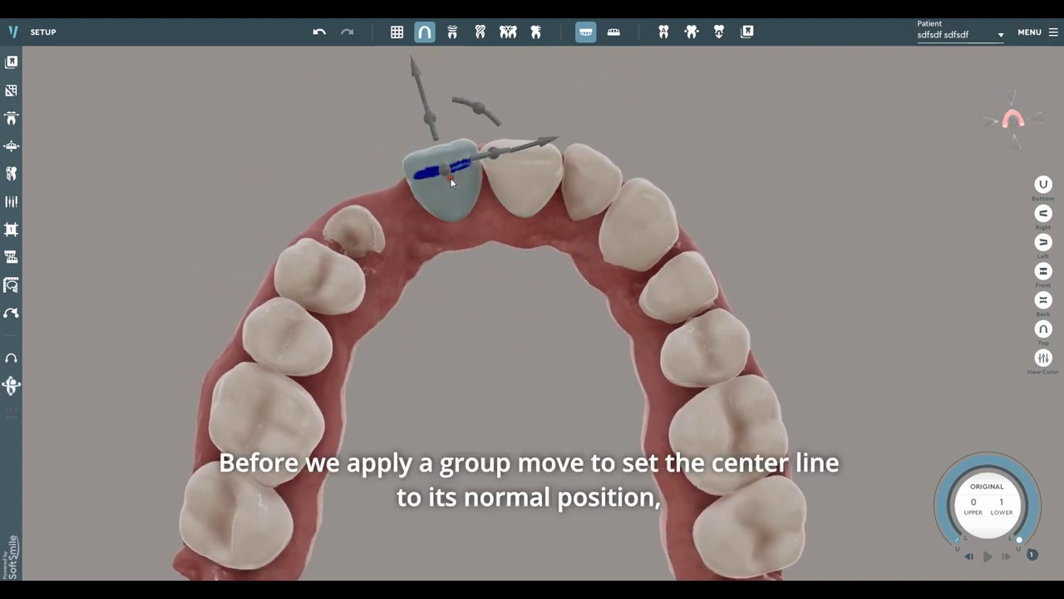
left_click_drag(478, 108, 485, 132)
left_click(536, 166)
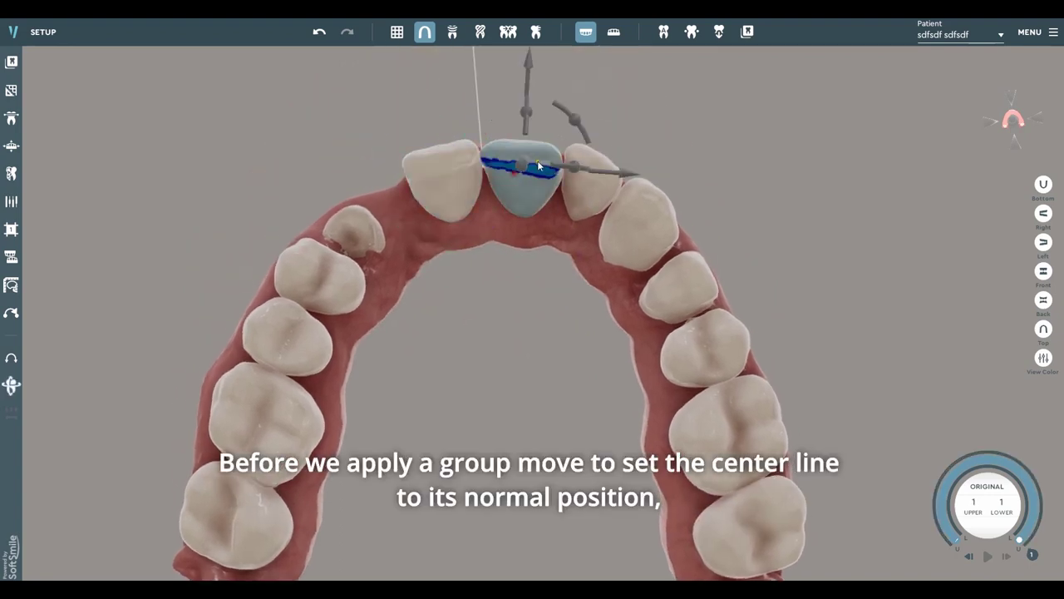
left_click(594, 183)
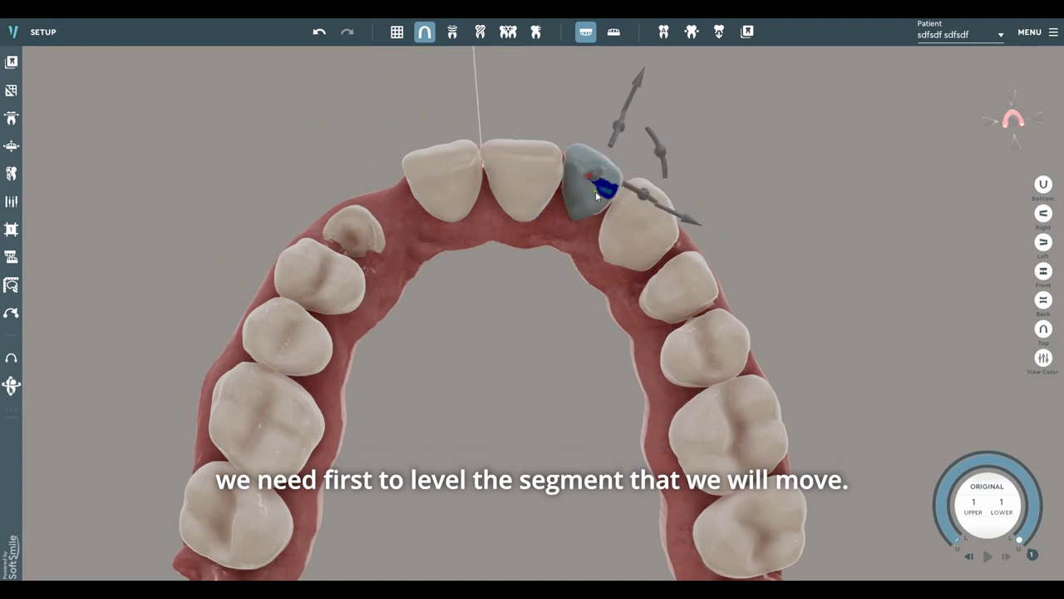
left_click_drag(660, 149, 638, 85)
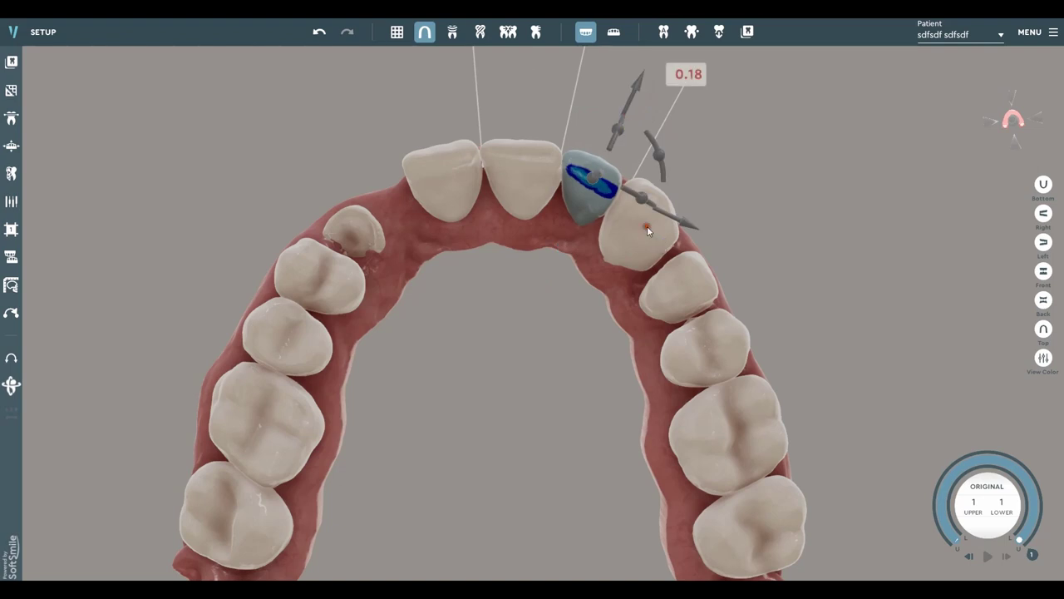
Step: Move and rotate the upper left canine distally to a collision of about 0.03 with the lateral incisor
left_click(645, 229)
left_click_drag(719, 287, 724, 291)
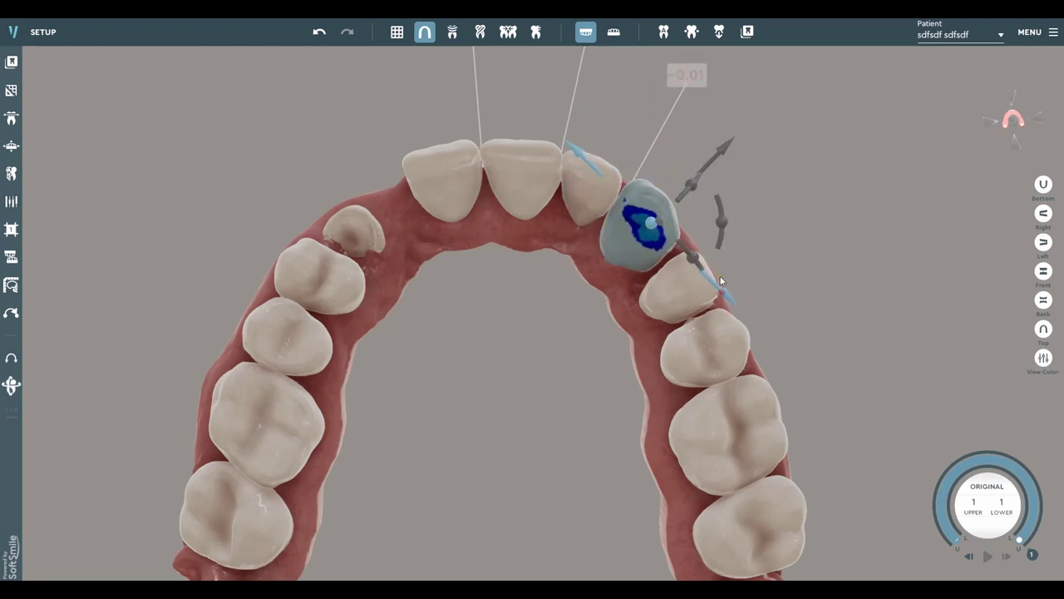
left_click_drag(724, 218, 722, 218)
left_click(589, 170)
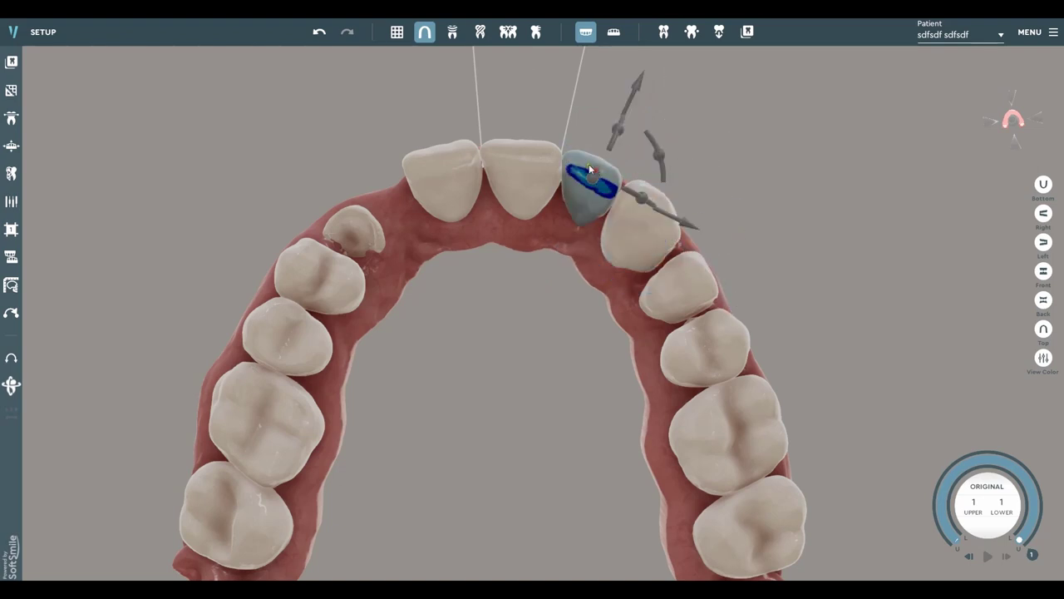
Step: Examine the available space around the upper left first premolar, then check the arch's center in the occlusal view
left_click(686, 284)
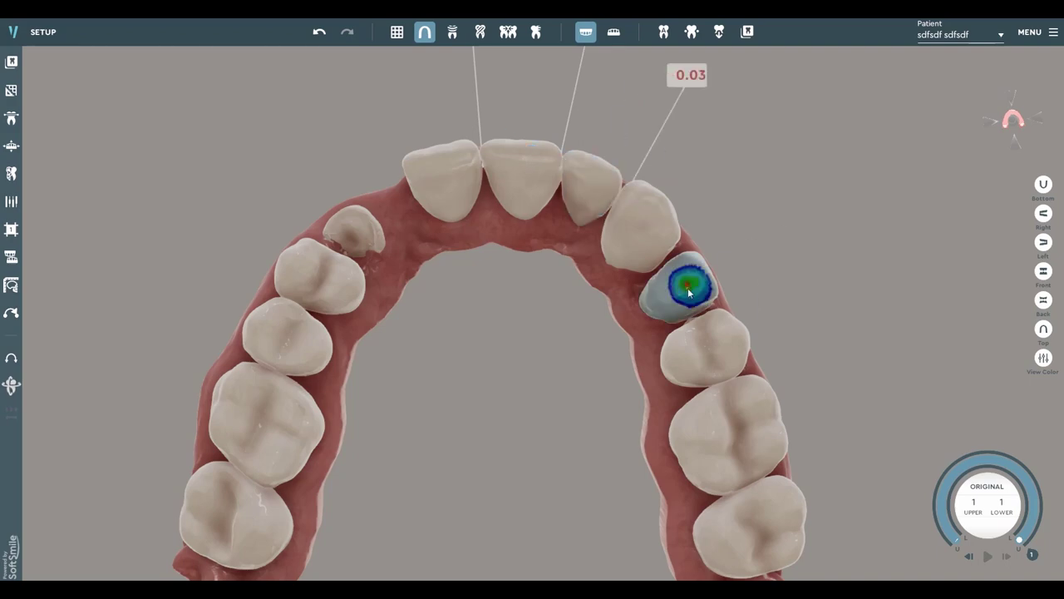
mouse_move(671, 266)
right_mouse_down()
mouse_move(645, 351)
mouse_move(566, 367)
right_mouse_up()
right_click_drag(716, 315, 637, 323)
right_click_drag(670, 277, 572, 348)
left_click_drag(572, 347, 735, 296)
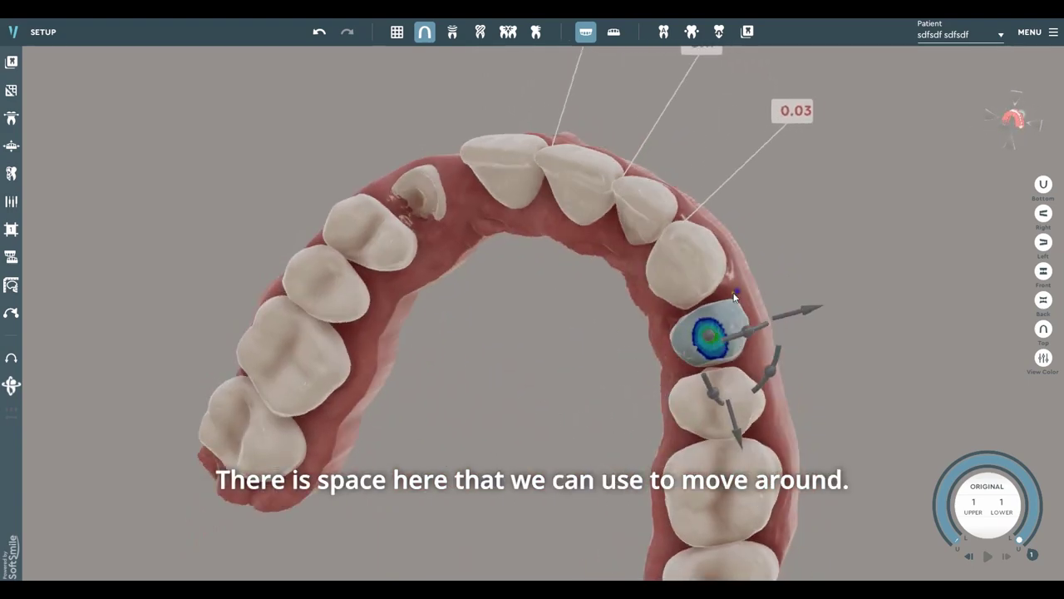
left_click(1009, 127)
left_click_drag(661, 261, 604, 269)
Step: Group-move both upper central incisors with the upper left lateral incisor and canine distally to a collision of about 0.22 with the first premolar
left_click(495, 174)
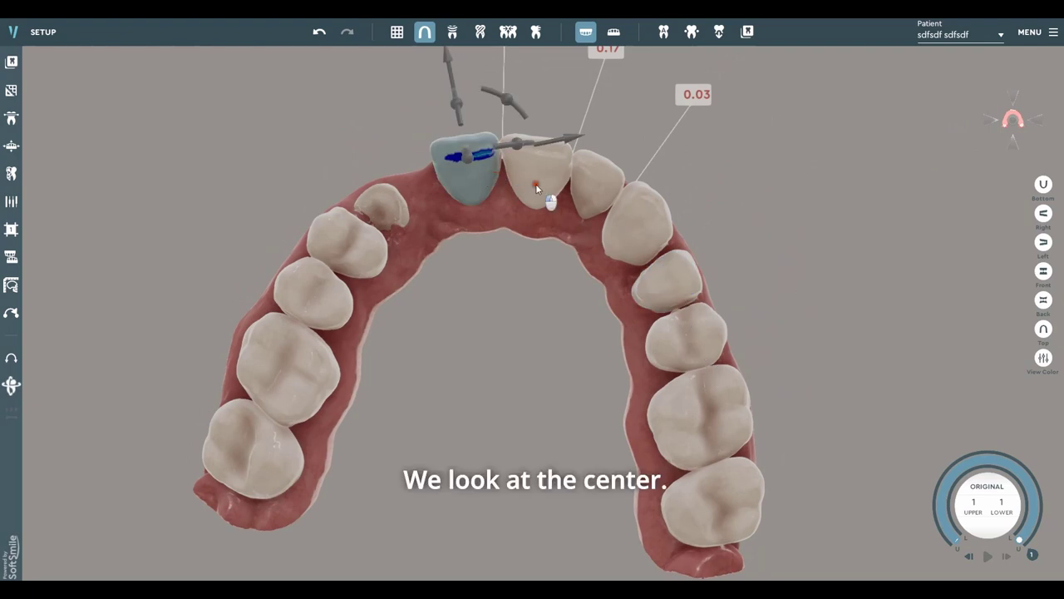
left_click(538, 183, "ctrl")
left_click(586, 193, "ctrl")
left_click(629, 214, "ctrl")
left_click_drag(577, 137, 630, 154)
Step: Rotate the upper left central incisor in the front view to a collision of about 0.21 with the lateral incisor
scroll(664, 227, "down", 1)
middle_click_drag(666, 352, 629, 272)
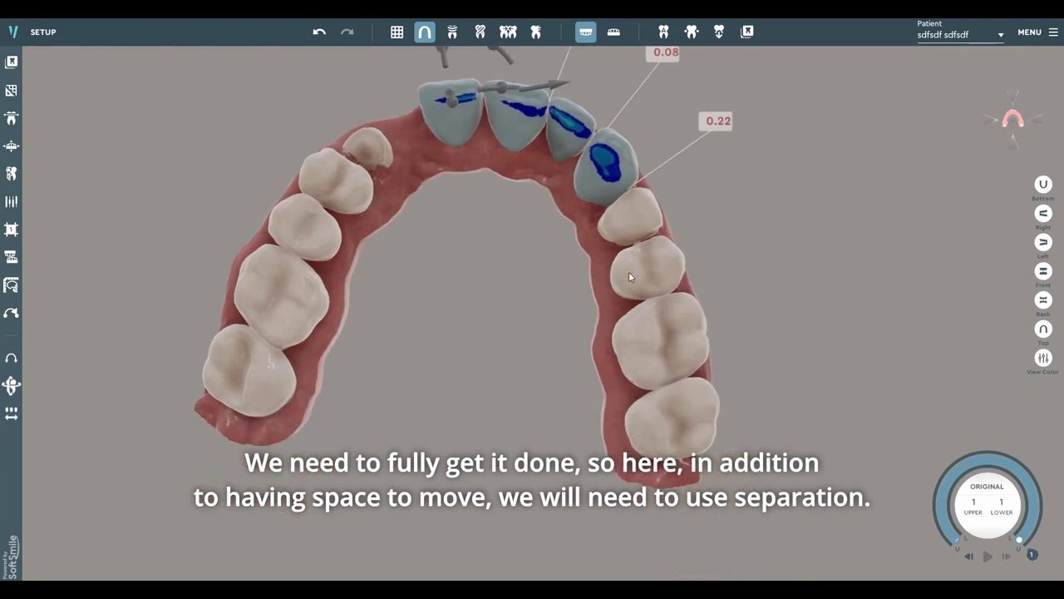
mouse_move(629, 274)
right_mouse_down()
mouse_move(572, 280)
mouse_move(577, 330)
right_mouse_up()
left_click(993, 119)
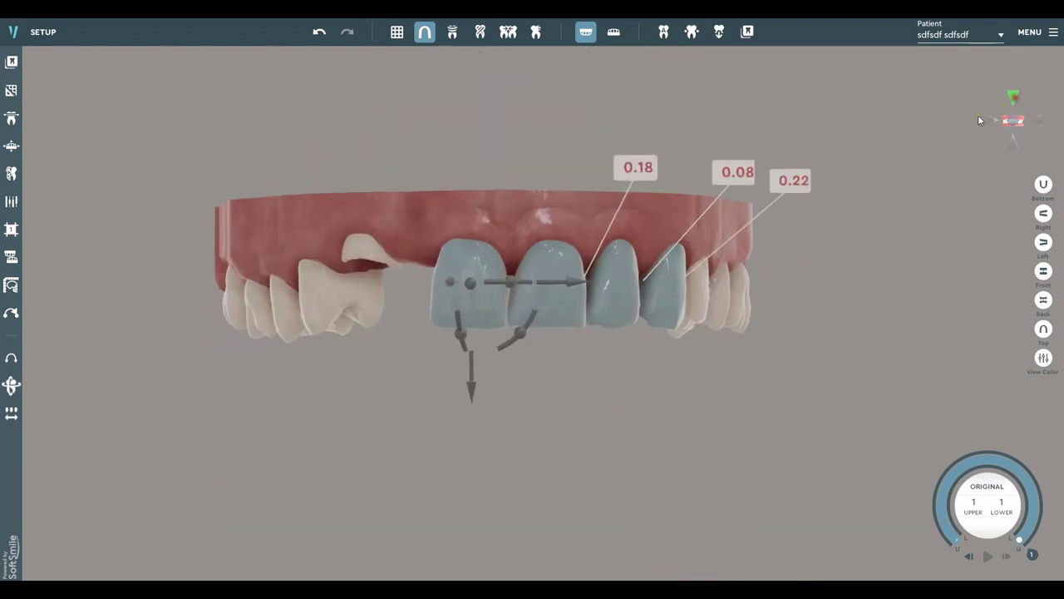
left_click(602, 297)
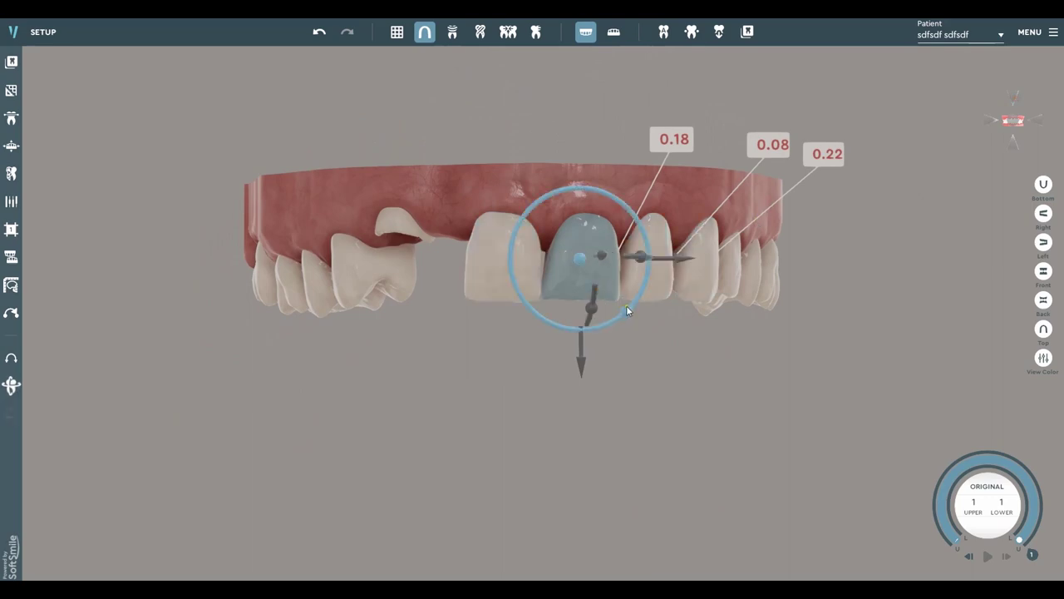
left_click_drag(629, 306, 652, 292)
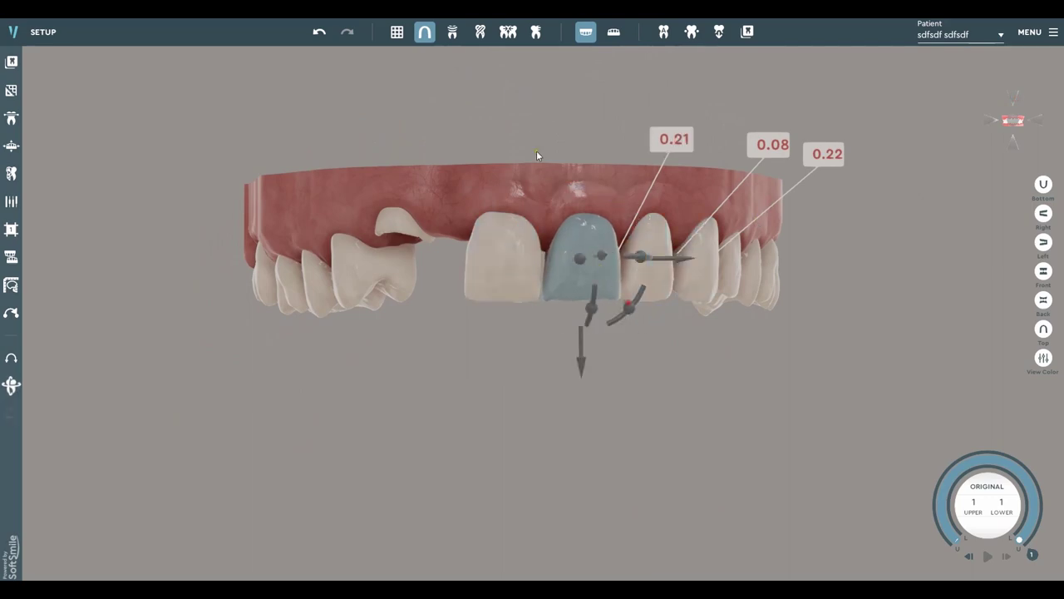
Step: Show the gridlines and align the upper left central incisor against them, with a collision of about 0.33 with the lateral incisor
left_click(396, 32)
scroll(519, 268, "up", 3)
scroll(519, 266, "up", 2)
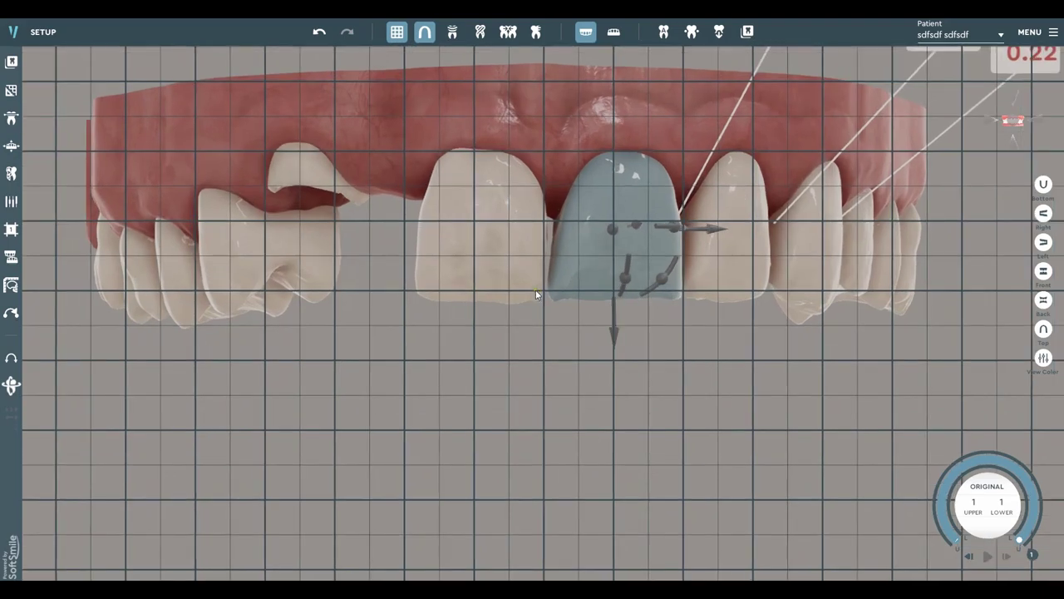
middle_click_drag(580, 250, 515, 308)
right_click_drag(516, 308, 515, 308)
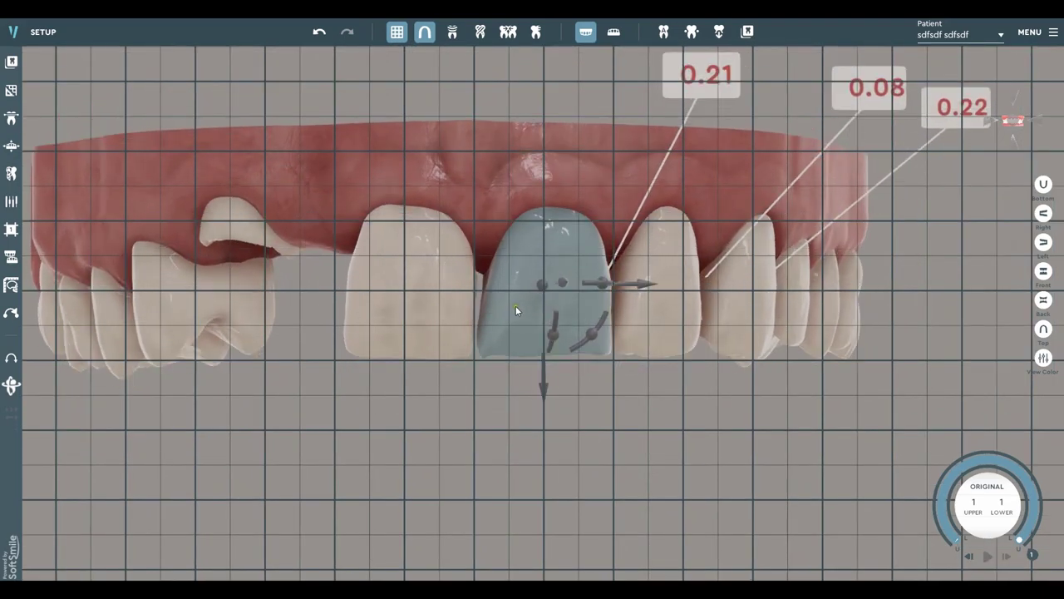
left_click_drag(585, 335, 591, 332)
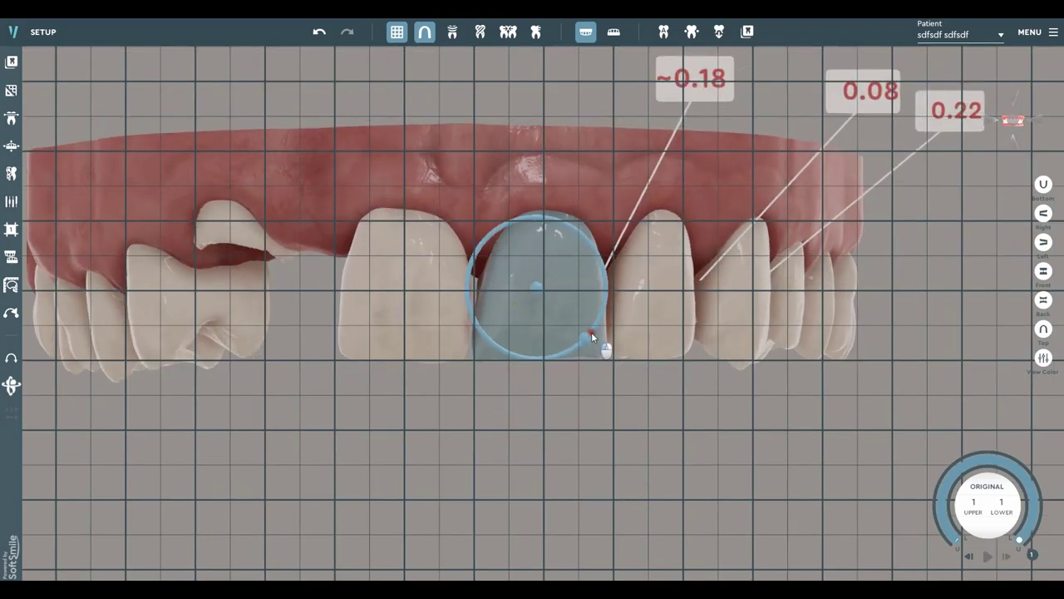
Step: Move the upper right central incisor toward the left one to a collision of about 0.08 between them
left_click(463, 325)
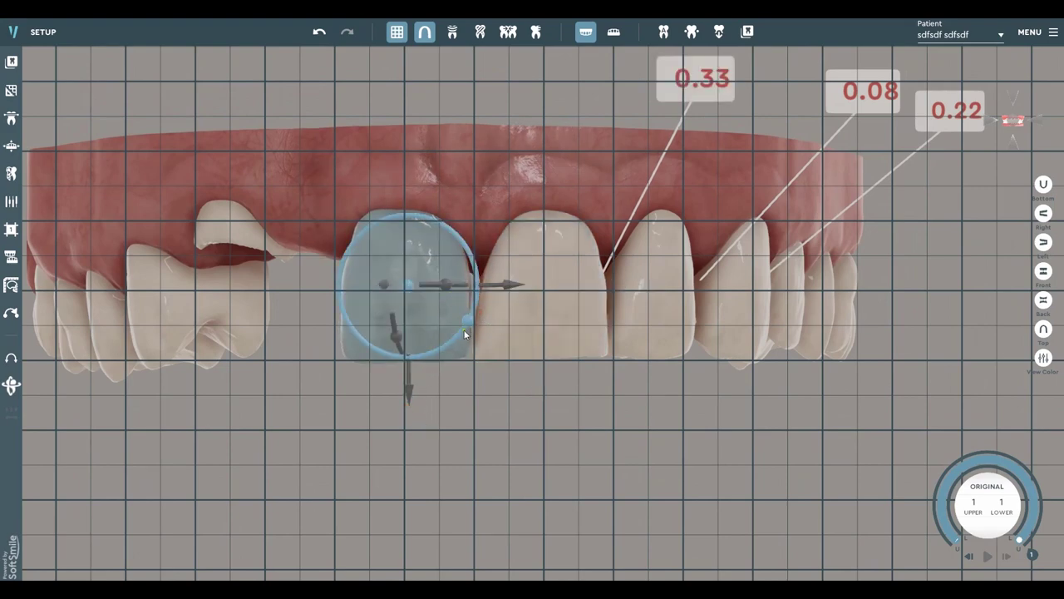
left_click_drag(507, 286, 537, 282)
Step: Tip the upper left lateral incisor to collisions of about 0.23 with the central incisor and 0.13 with the canine
left_click(666, 301)
right_click_drag(695, 306, 463, 313)
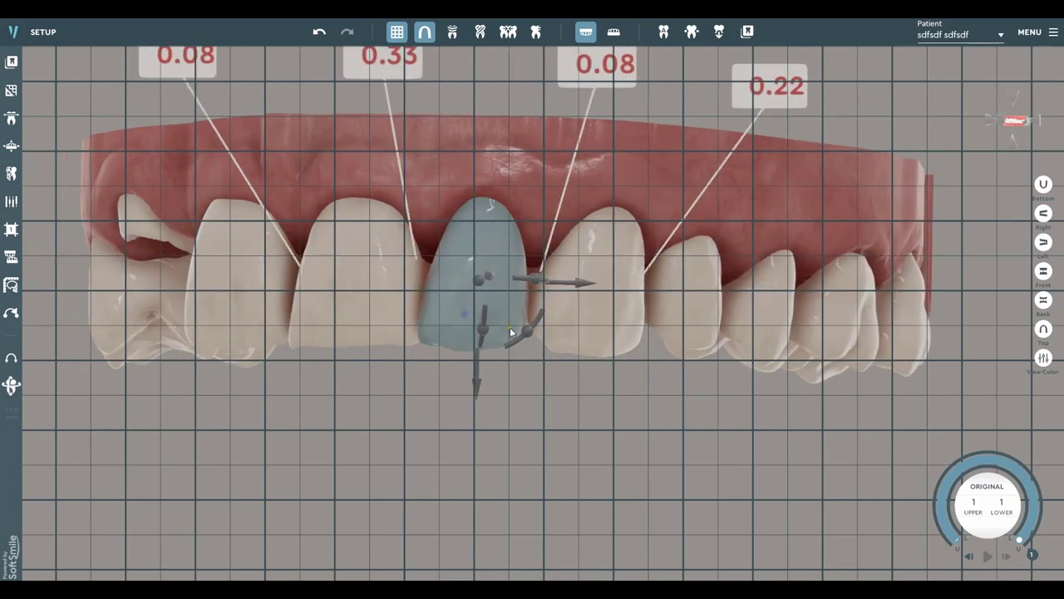
left_click_drag(531, 332, 545, 325)
right_click_drag(557, 278, 481, 271)
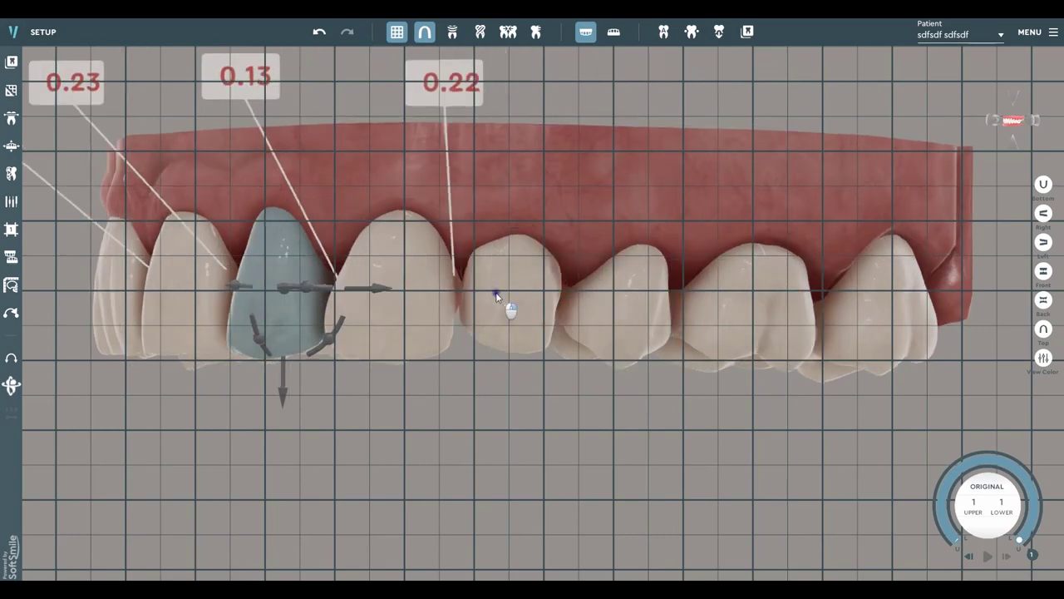
Step: Tip the upper left canine to collisions of about 0.04 with the lateral incisor and 0.12 with the first premolar
left_click(440, 324)
left_click_drag(468, 342, 481, 339)
left_click(993, 121)
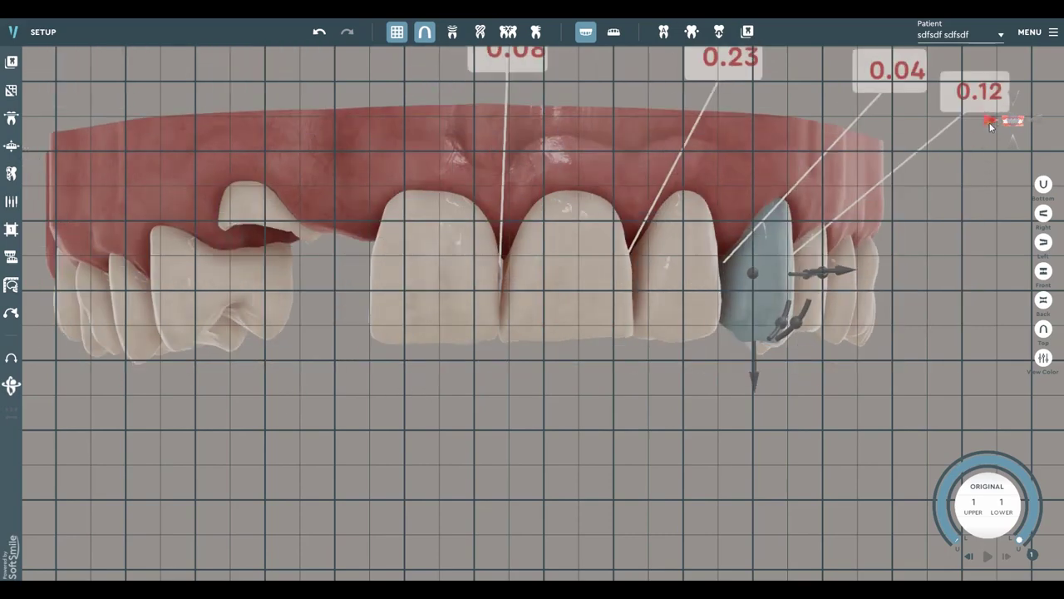
Step: Display the lower jaw too and move the upper right central incisor toward the left one to a collision of about 1.34
scroll(707, 138, "down", 1)
middle_click_drag(671, 151, 657, 238)
left_click(613, 31)
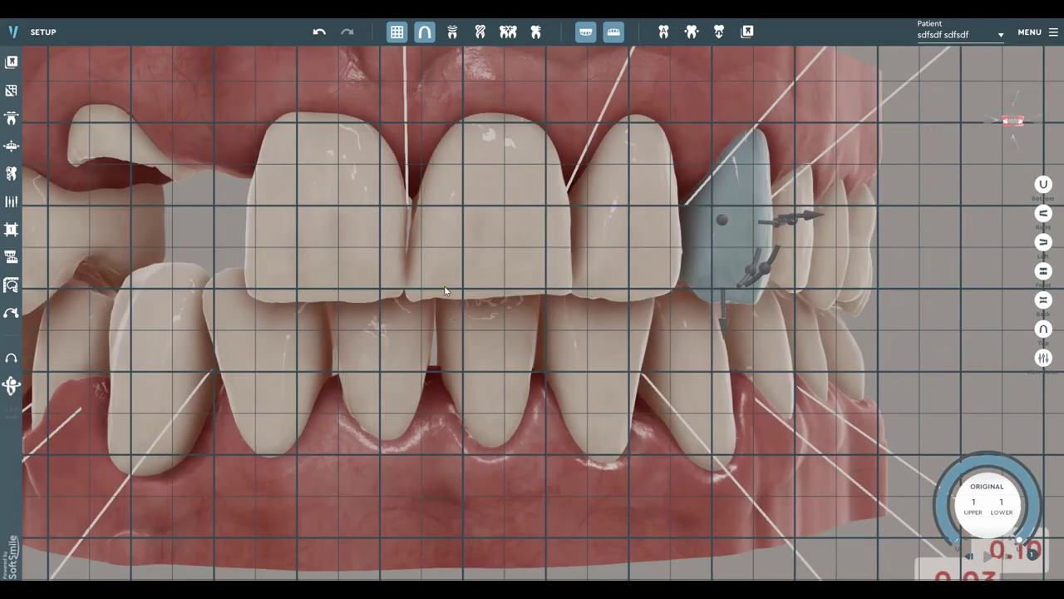
left_click(404, 250)
left_click_drag(431, 213, 684, 222)
left_click(544, 221)
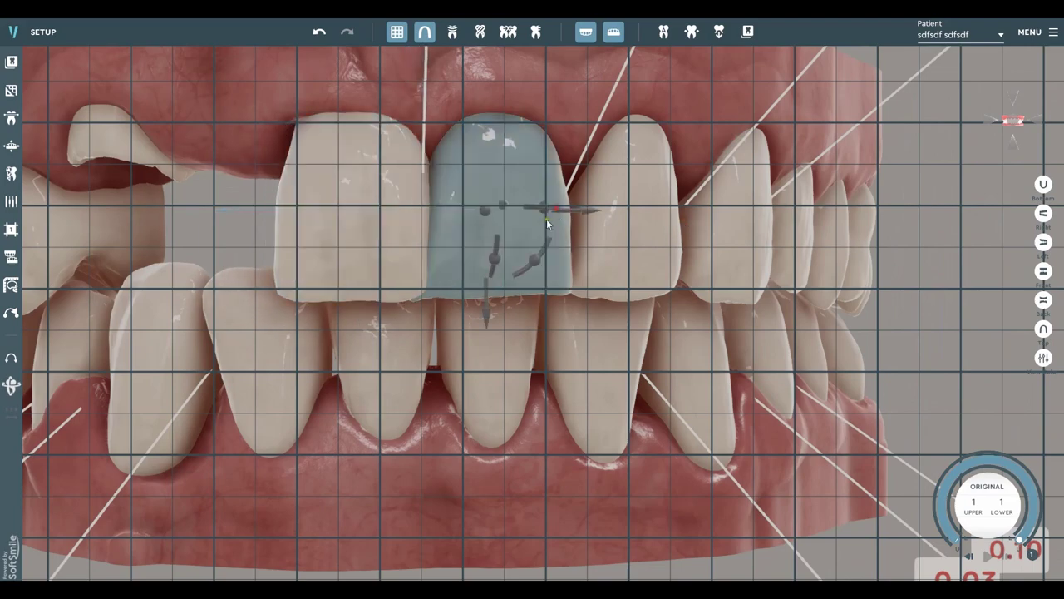
scroll(584, 215, "down", 1)
middle_click_drag(578, 248, 611, 264)
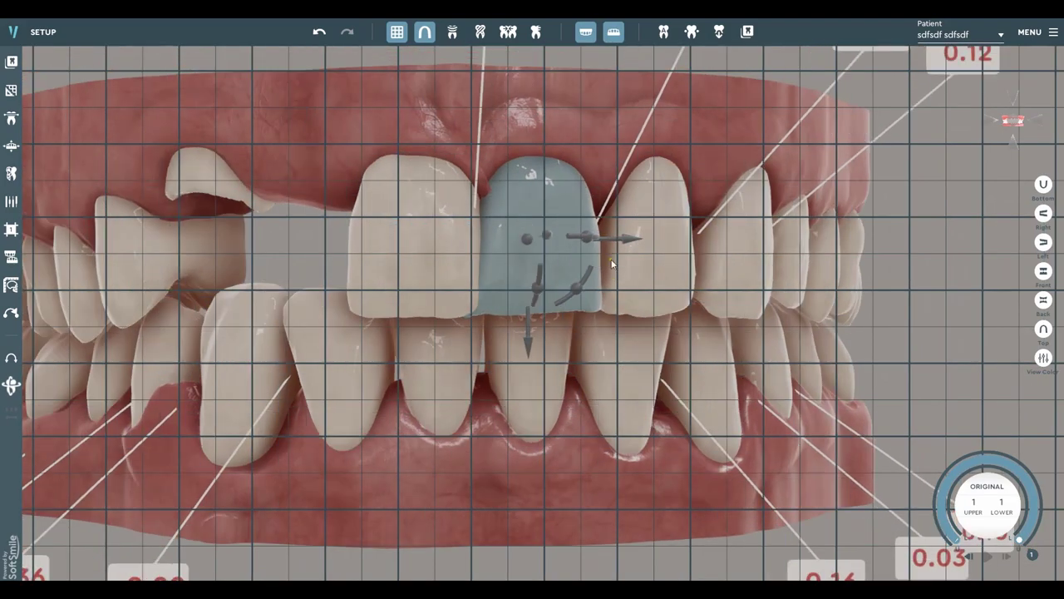
left_click(470, 243)
left_click_drag(531, 235, 527, 242)
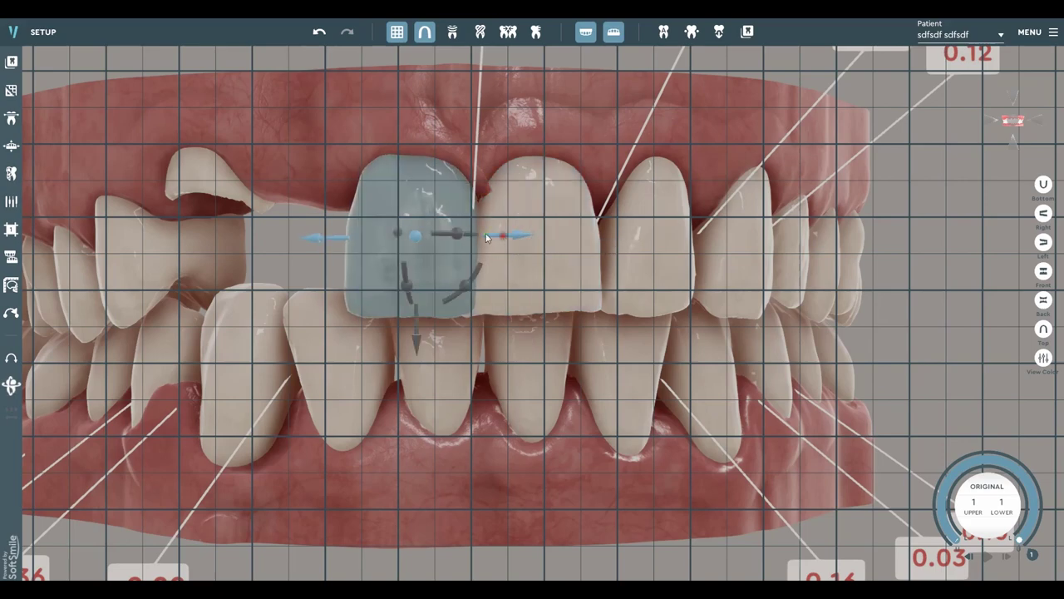
right_click_drag(476, 179, 296, 208)
right_click_drag(536, 202, 446, 192)
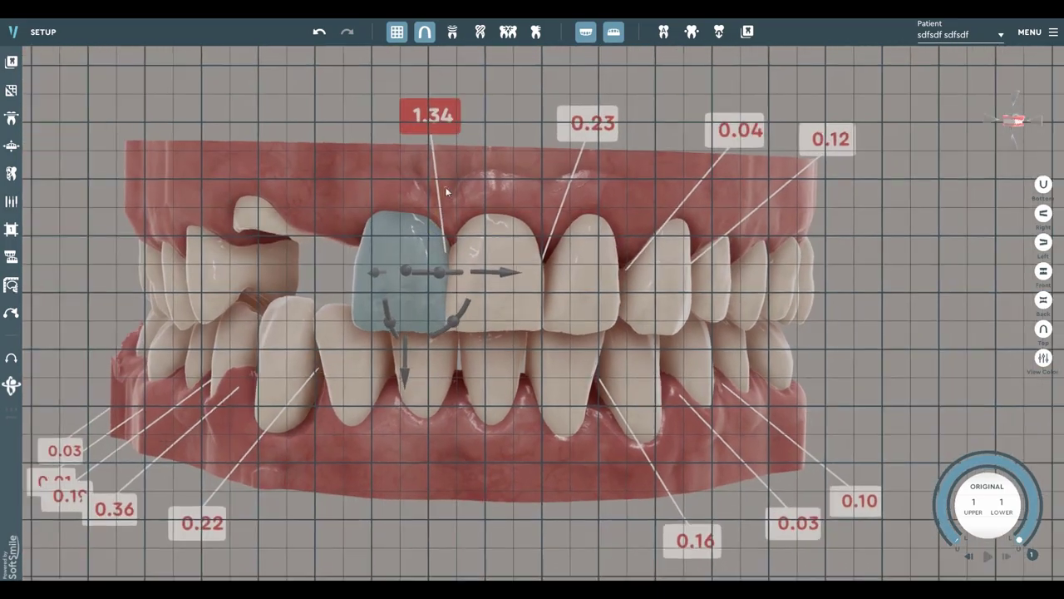
Step: Hide the lower jaw and, in the occlusal view, reduce the collision between the upper central incisors to about 0.86
left_click(1004, 146)
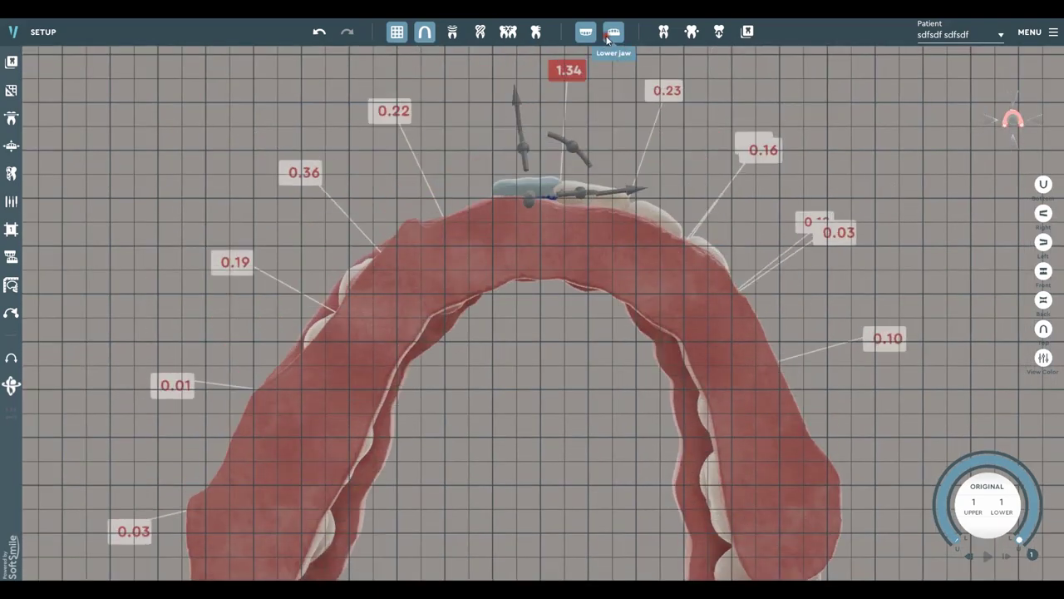
left_click(609, 35)
left_click_drag(628, 191, 595, 200)
Step: Shift the upper left central incisor distally and labially and adjust the right one, leaving collisions of about 0.60 between them and 0.47 with the lateral incisor
left_click(590, 215)
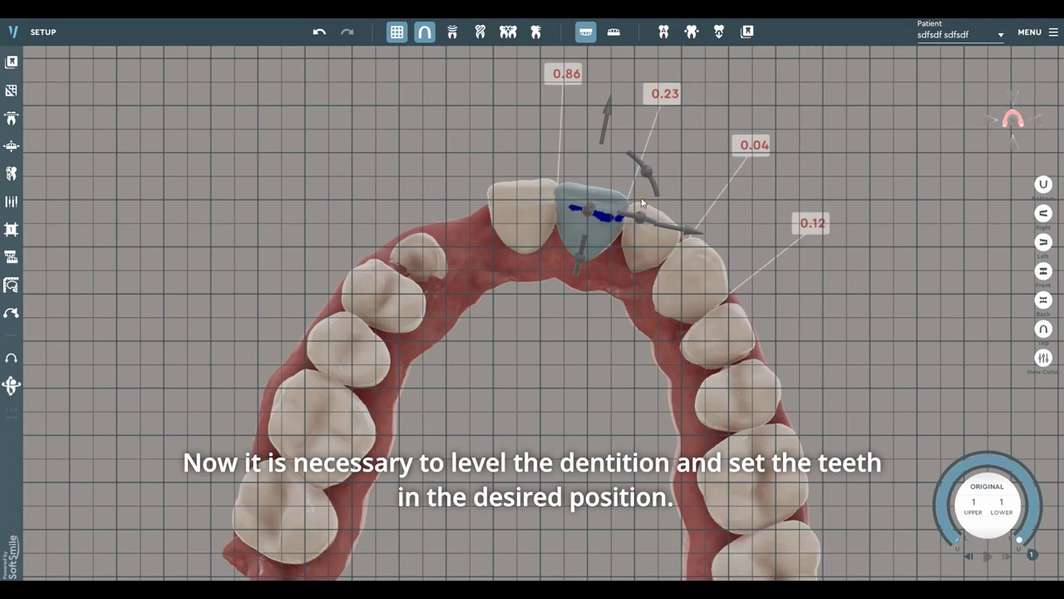
left_click_drag(678, 225, 702, 232)
left_click_drag(612, 117, 616, 94)
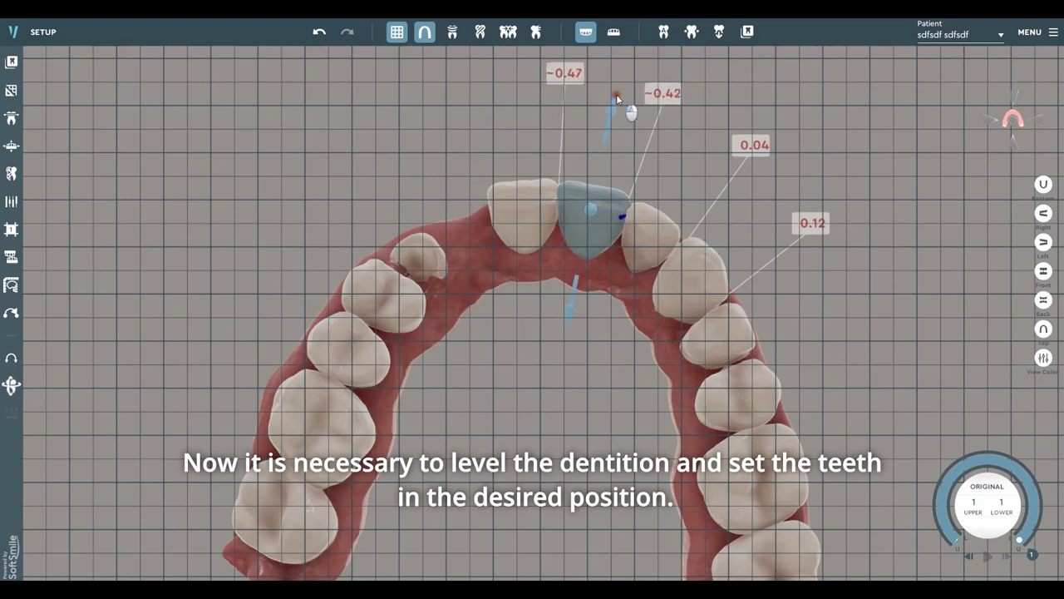
left_click(536, 213)
left_click_drag(513, 104, 514, 107)
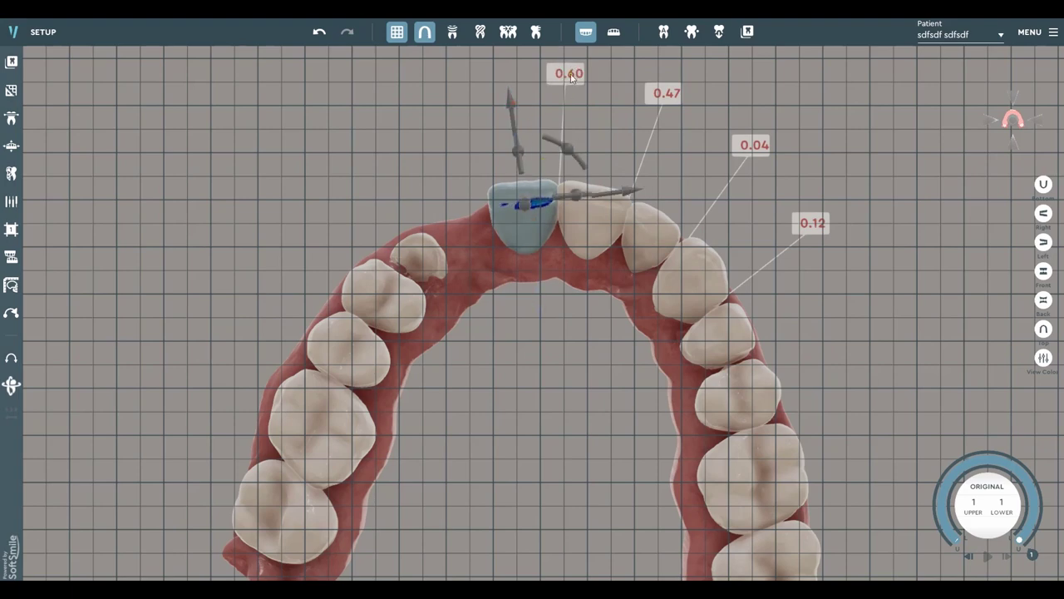
Step: Adjust the rotation of the upper right premolars and move the upper right second molar to a collision of about 0.02 with the first molar
scroll(720, 327, "down", 1)
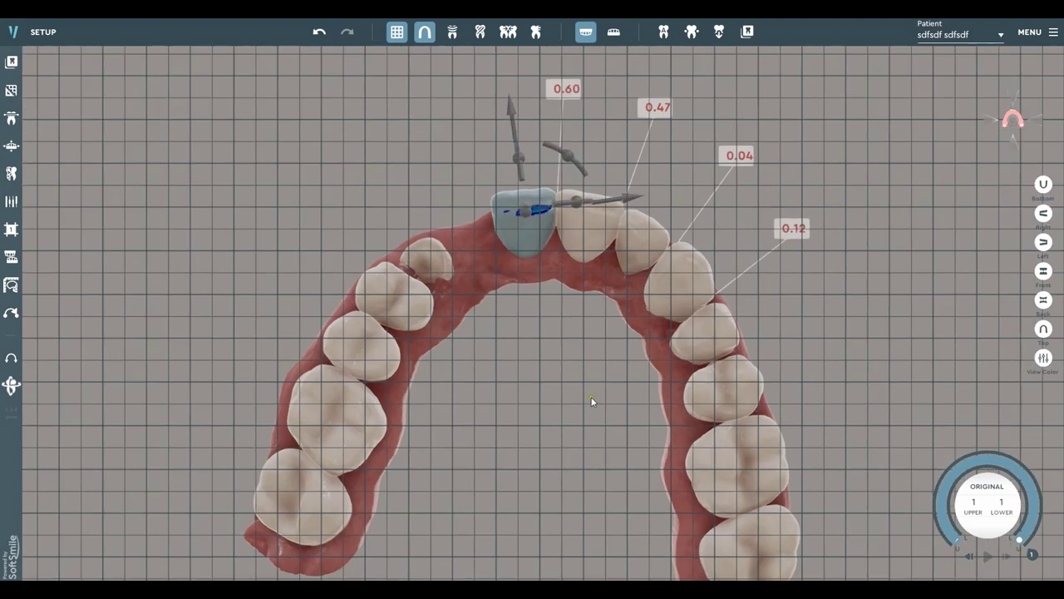
scroll(591, 402, "down", 1)
middle_click_drag(630, 316, 642, 294)
scroll(645, 210, "down", 1)
scroll(587, 262, "down", 1)
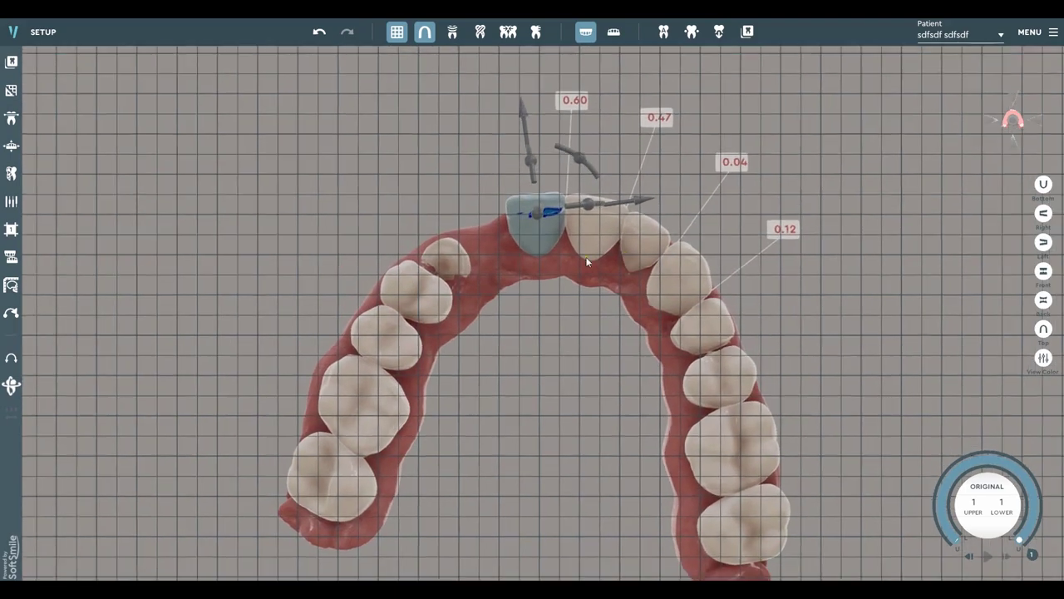
scroll(550, 251, "down", 2)
left_click(424, 286)
left_click_drag(418, 221, 418, 221)
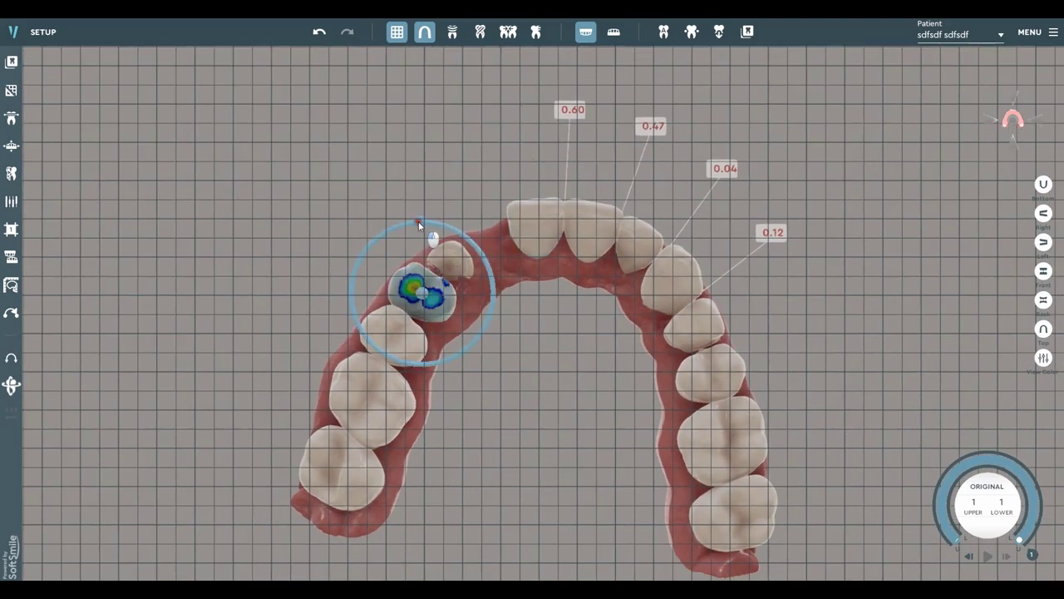
left_click(391, 341)
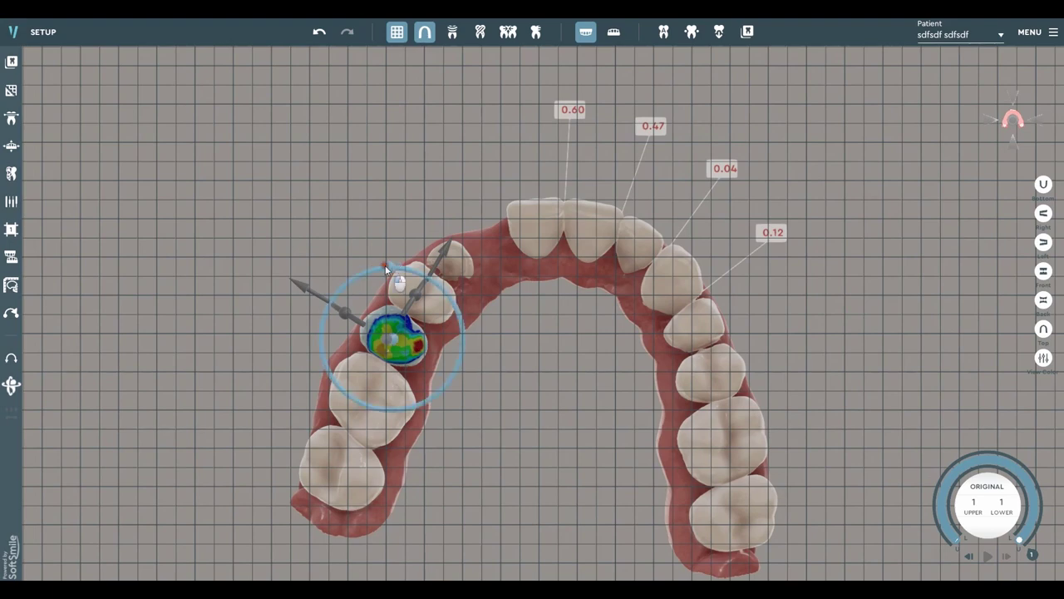
left_click(370, 389)
left_click(331, 444)
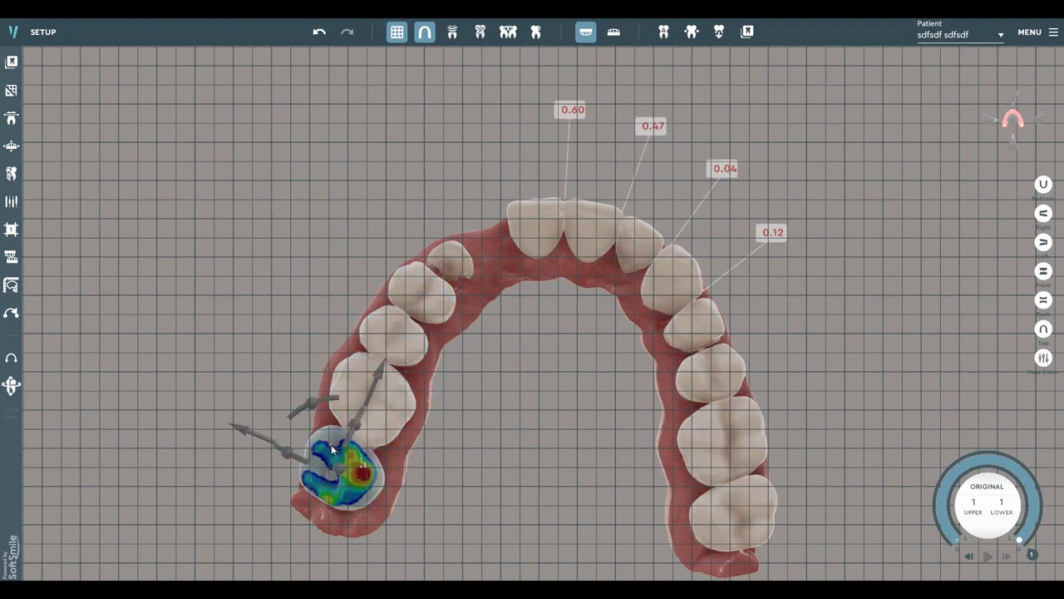
left_click_drag(290, 451, 302, 456)
scroll(568, 363, "down", 2)
Step: Display both jaws without gridlines and examine the occlusion from the front and the patient's right side
left_click(1009, 124)
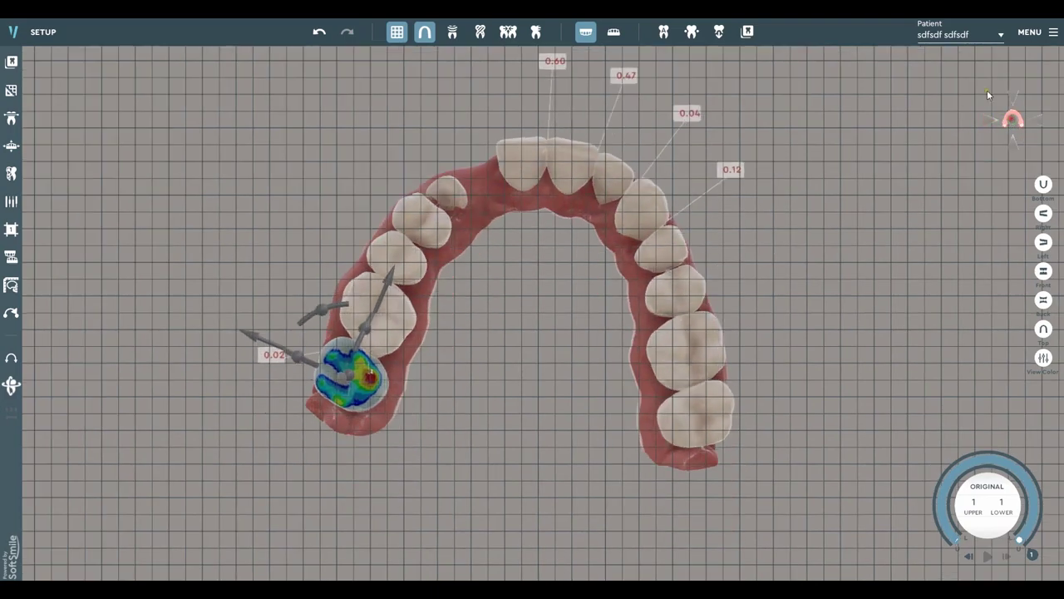
left_click(1011, 92)
left_click(614, 33)
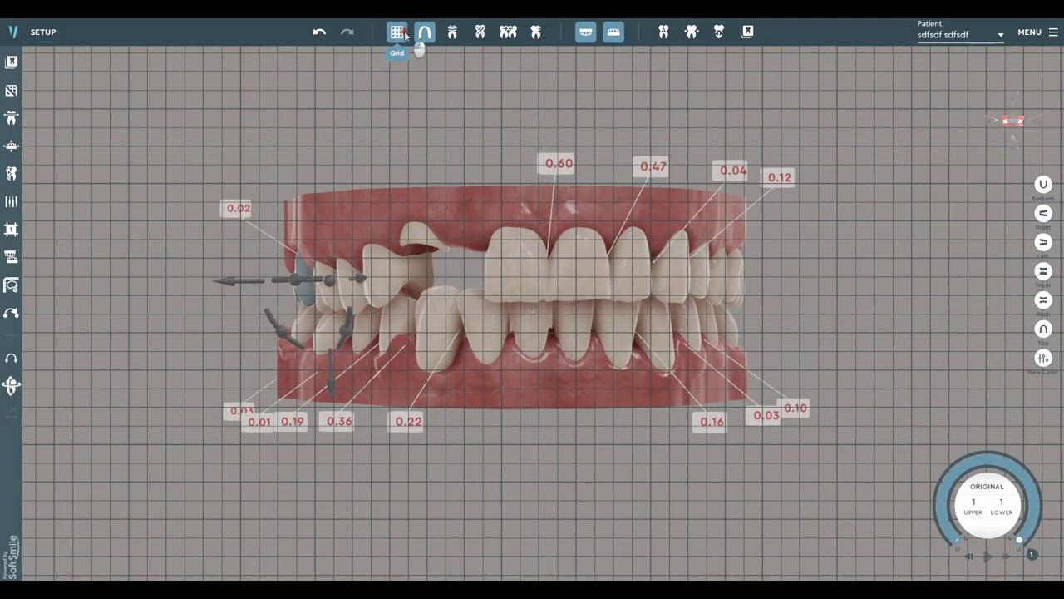
left_click(397, 31)
scroll(539, 273, "up", 5)
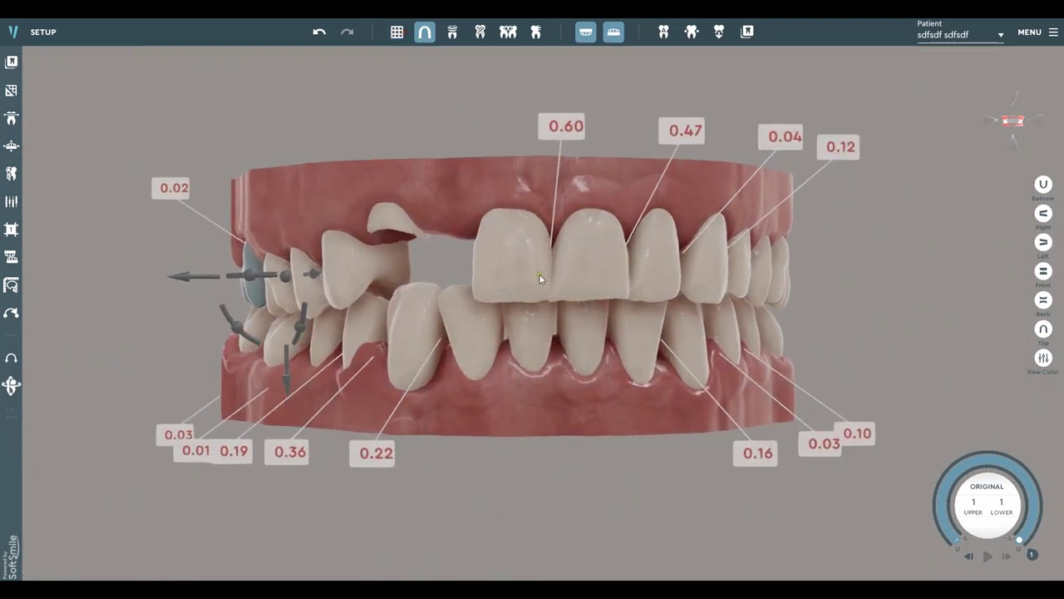
mouse_move(642, 300)
middle_mouse_down()
mouse_move(619, 302)
mouse_move(740, 311)
mouse_move(657, 304)
middle_mouse_up()
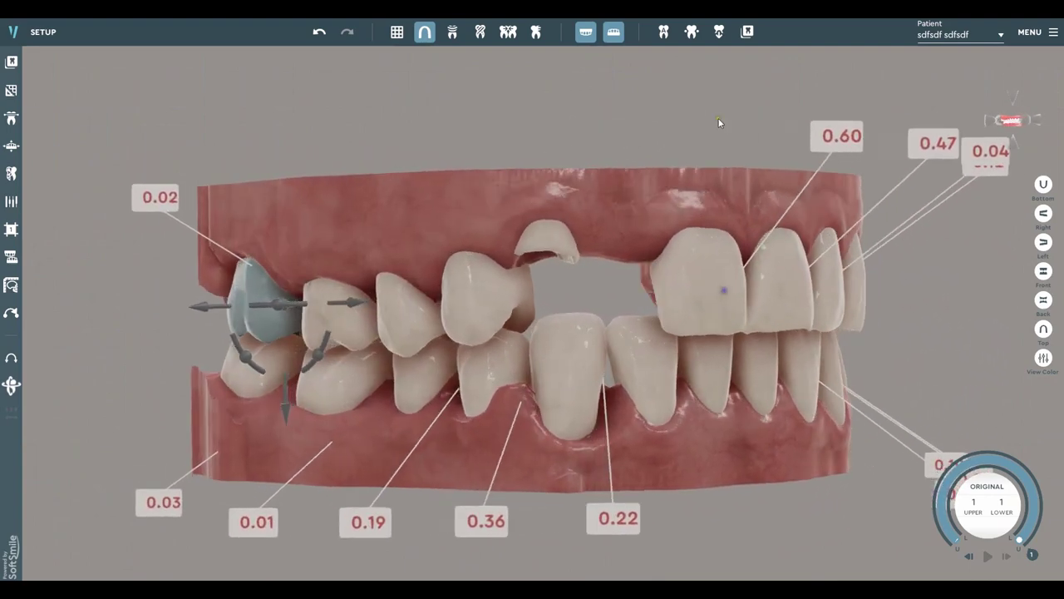
Step: Isolate the lower jaw in the occlusal view and move the lower right lateral incisor distally to a collision of about 0.30 with the canine
left_click(588, 37)
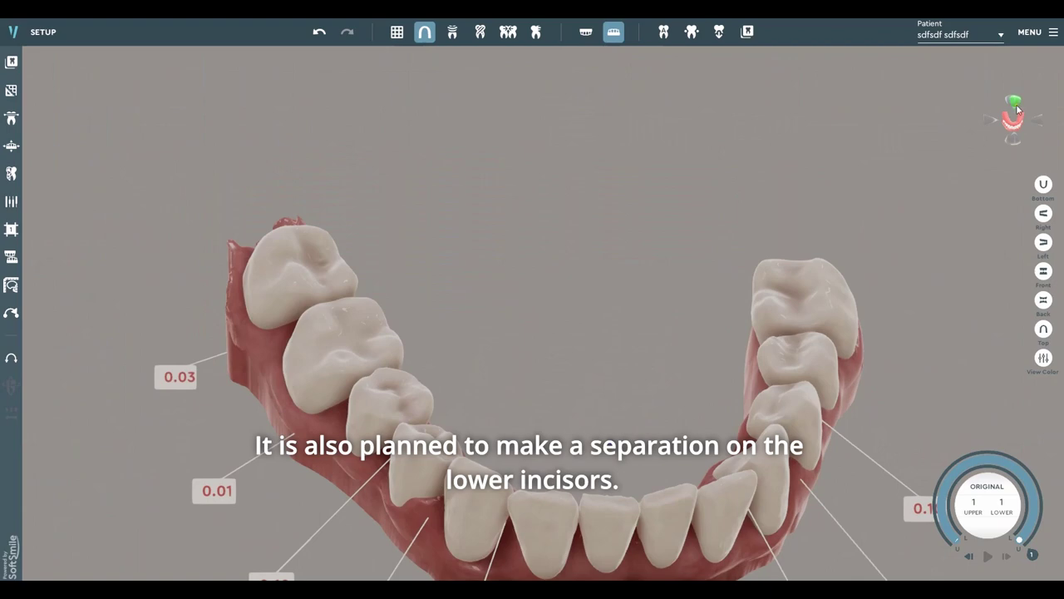
left_click(1016, 105)
middle_click_drag(534, 569, 550, 376)
scroll(536, 332, "up", 4)
middle_click_drag(531, 306, 530, 353)
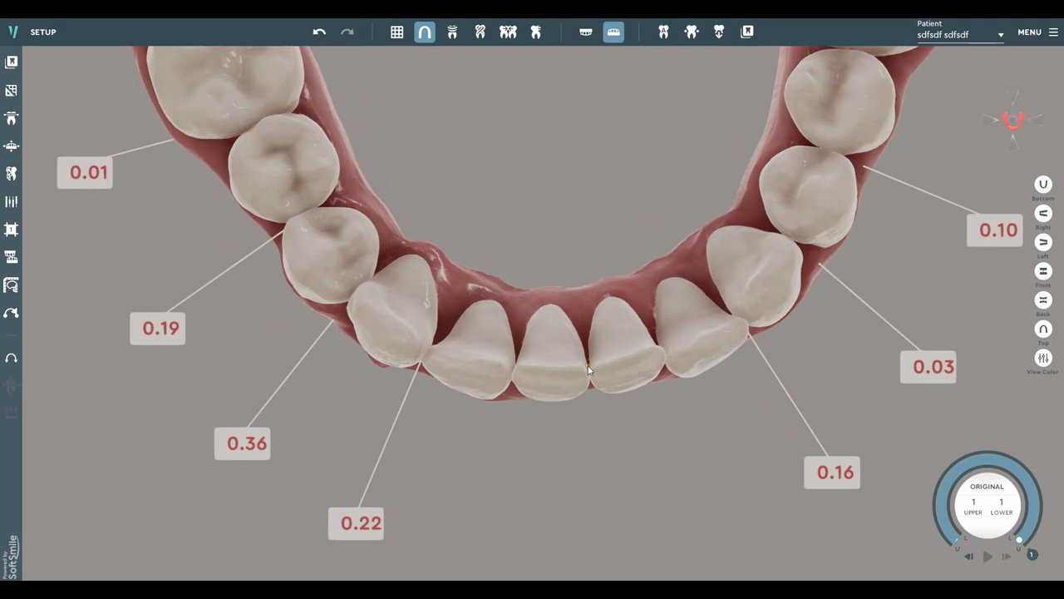
left_click(463, 371)
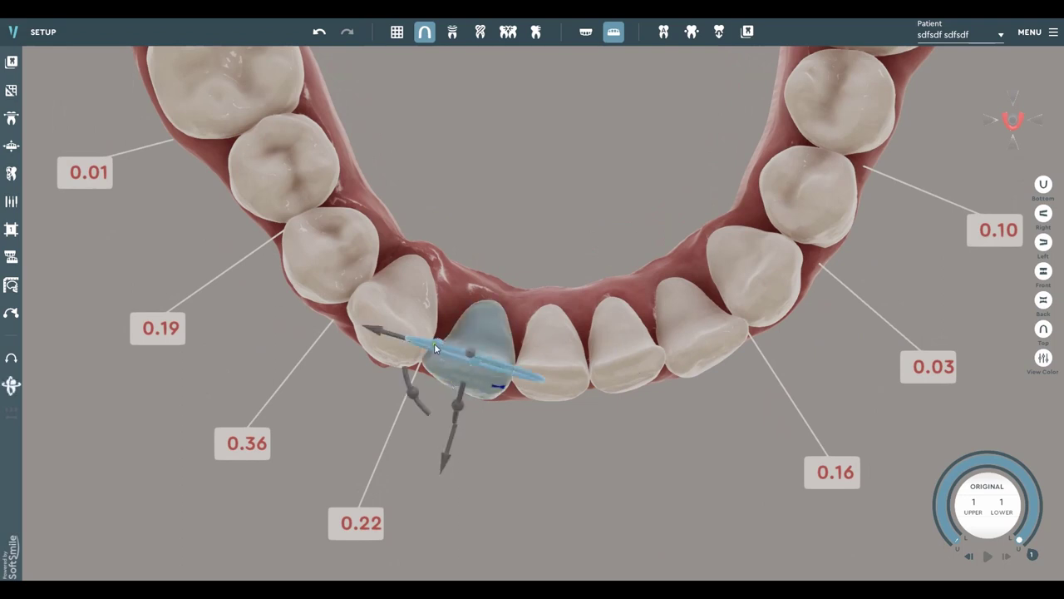
left_click_drag(449, 381, 485, 357)
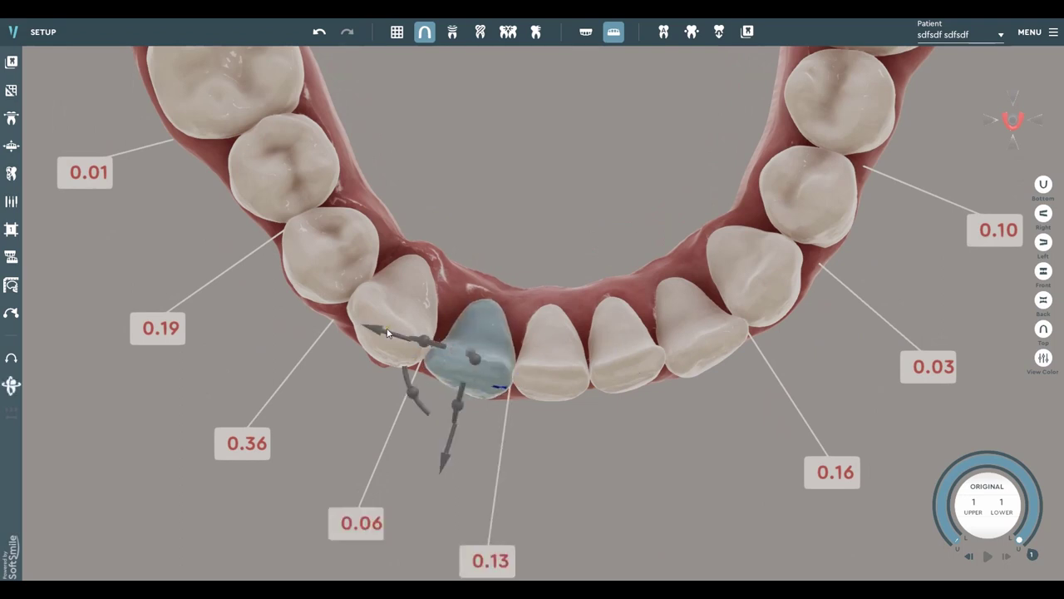
left_click_drag(387, 332, 369, 331)
Step: Move the lower right central incisor distally and adjust the lateral, with collisions of about 0.45 between them and 0.07 between lateral and canine
left_click(558, 371)
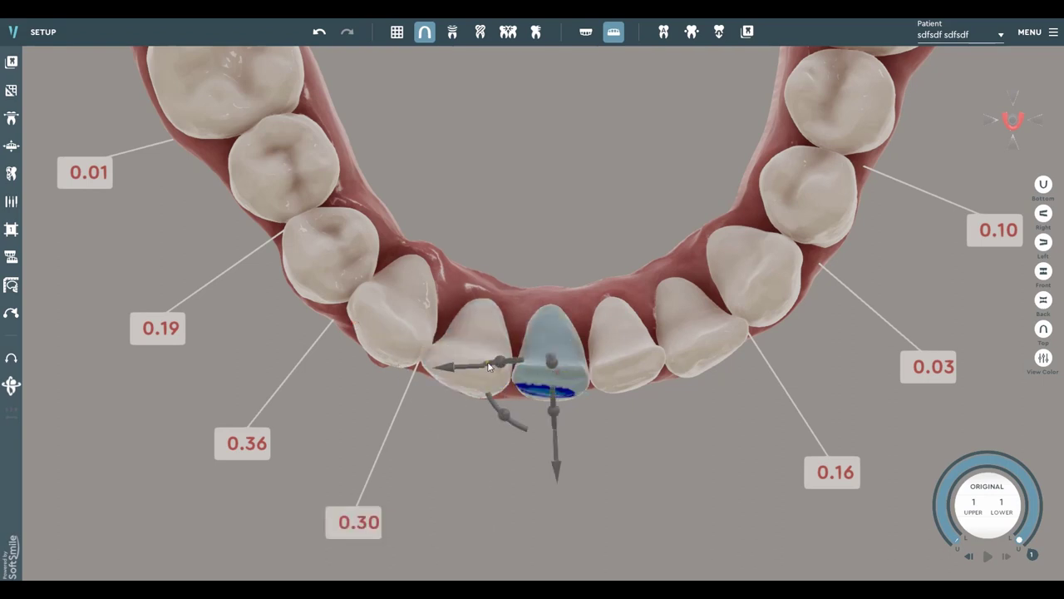
left_click_drag(459, 364, 419, 346)
left_click(467, 372)
Step: Move and rotate the lower left central incisor toward the right one to a collision of about 0.17
left_click(596, 370)
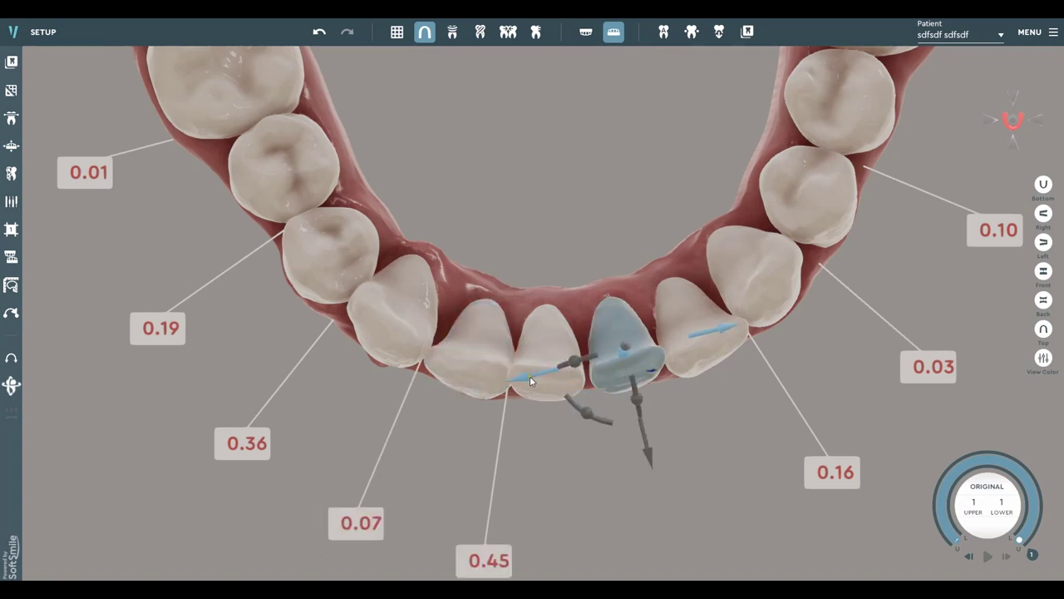
mouse_move(530, 376)
left_mouse_down()
mouse_move(498, 385)
mouse_move(523, 377)
left_mouse_up()
left_click_drag(591, 414, 579, 391)
left_click_drag(642, 440, 641, 458)
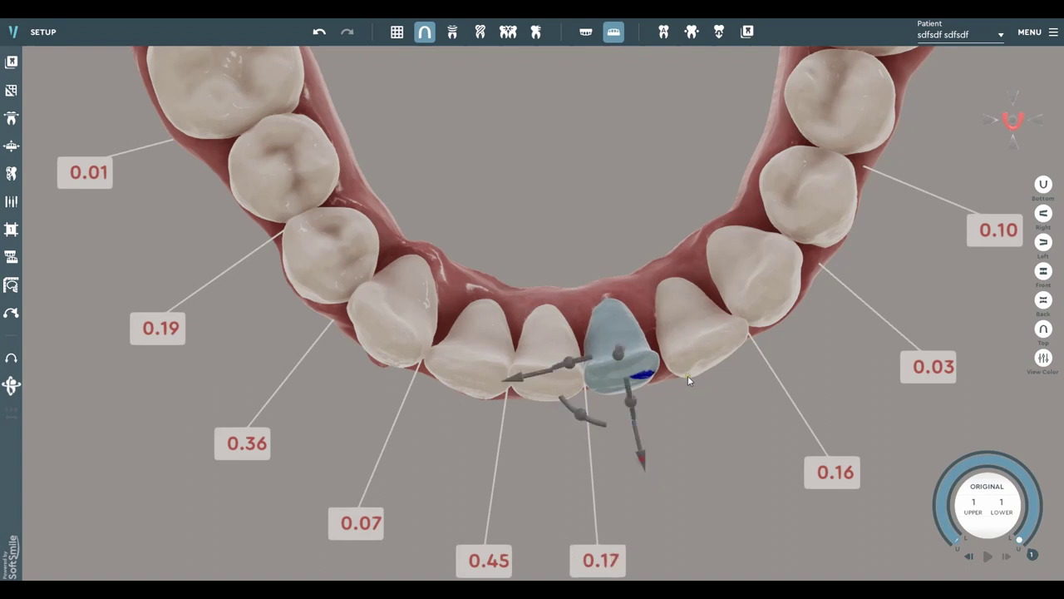
Step: Move the lower left lateral incisor mesially away from the canine and refine the collision between the lower central incisors to about 0.15
left_click(708, 344)
left_click_drag(627, 378, 622, 418)
left_click(625, 357)
Step: Adjust the inclination of the lower right central and lateral incisors, with collisions of about 0.43 between them and 0.06 between lateral and canine
left_click(551, 376)
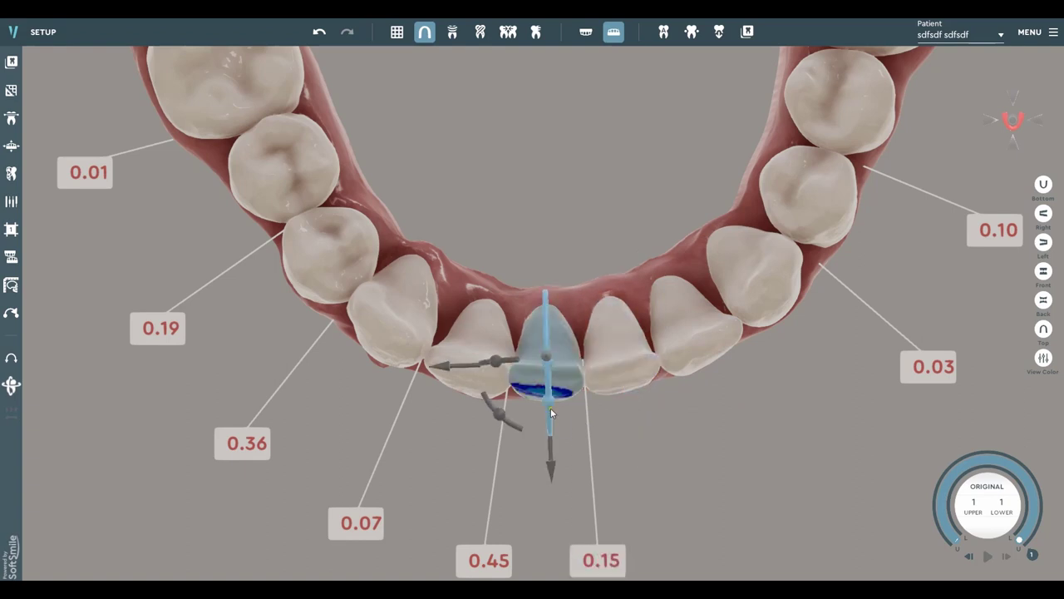
left_click_drag(551, 409, 542, 422)
left_click(490, 391)
left_click_drag(460, 405, 466, 431)
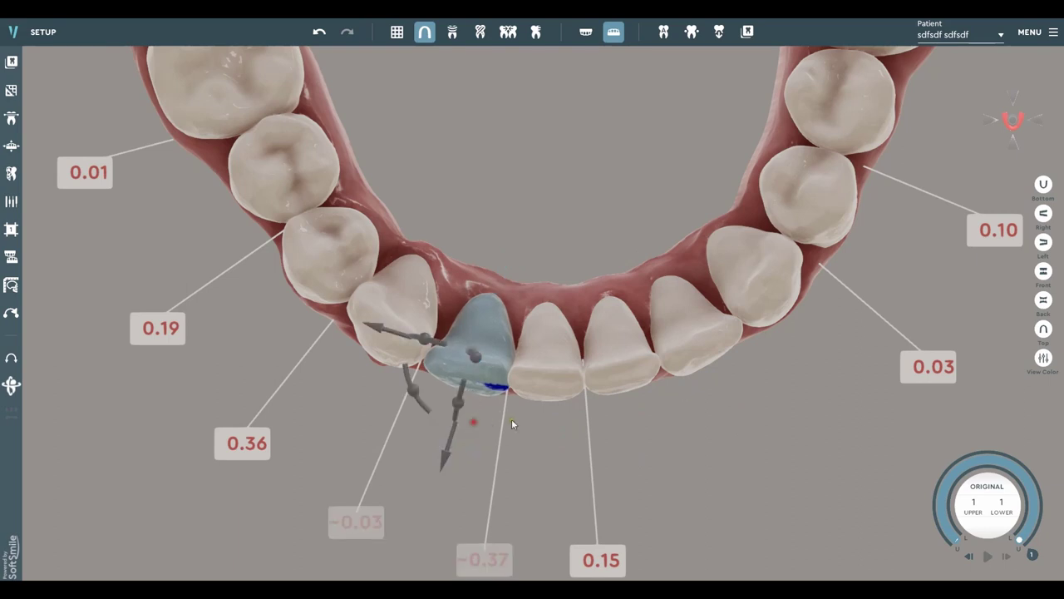
Step: Adjust the lower left canine to a collision of about 0.04 with the first premolar
left_click(743, 335)
left_click(764, 318)
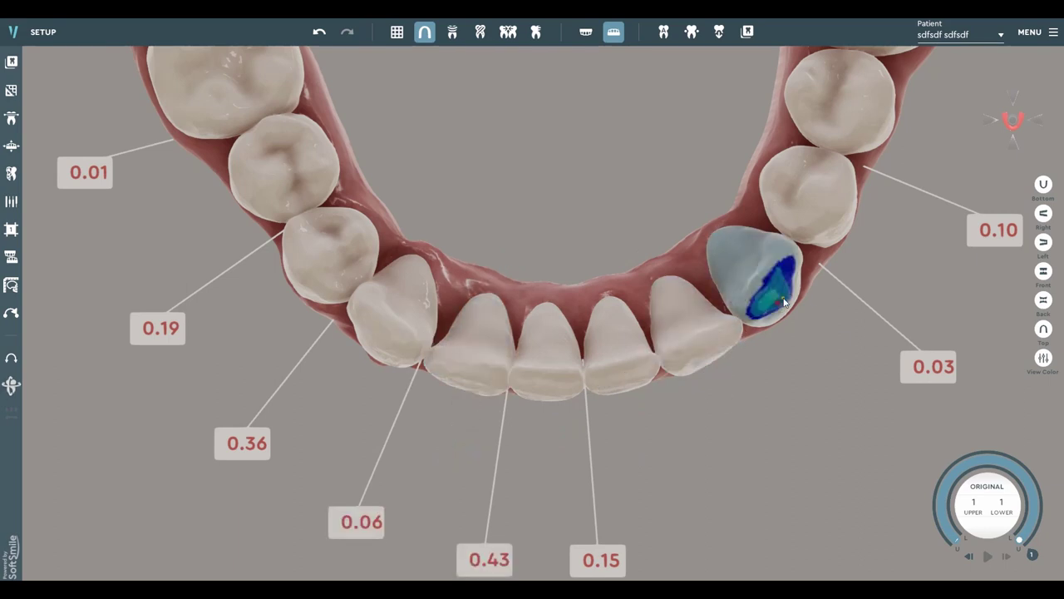
left_click_drag(771, 344, 775, 344)
Step: Overlay the measurement grid and adjust the lower left central incisor to a collision of about 0.23 with the right central incisor
scroll(829, 225, "down", 6)
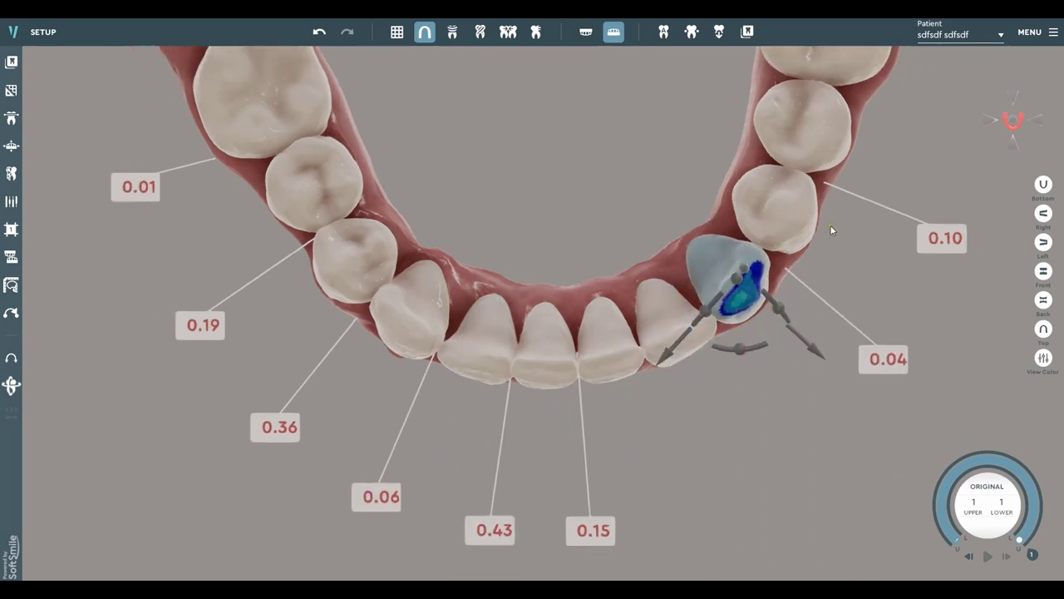
middle_click_drag(582, 180, 590, 274)
scroll(523, 291, "up", 1)
right_click_drag(508, 293, 558, 156)
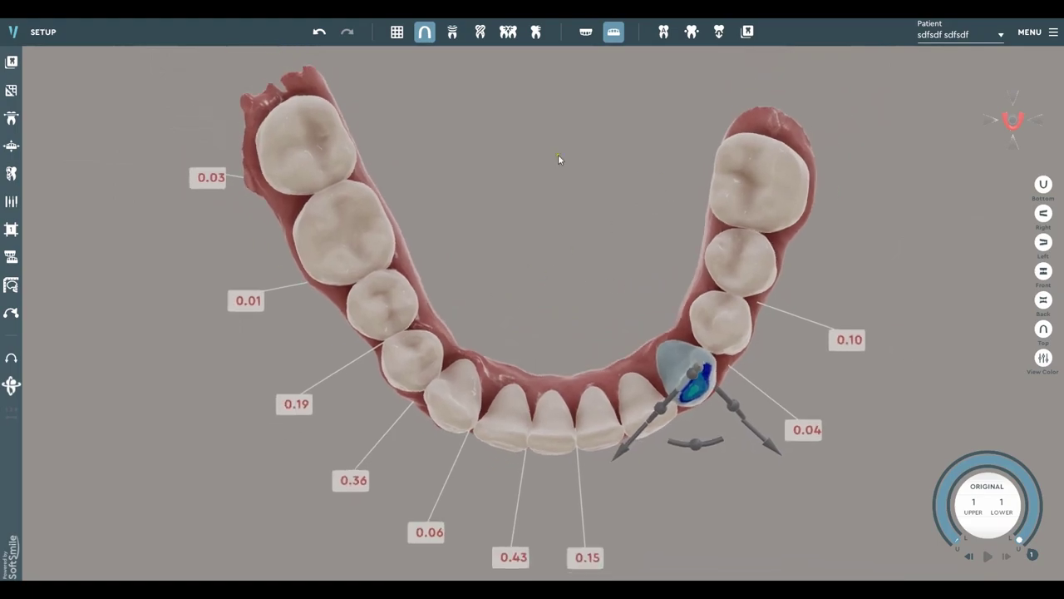
left_click(396, 32)
scroll(532, 369, "up", 4)
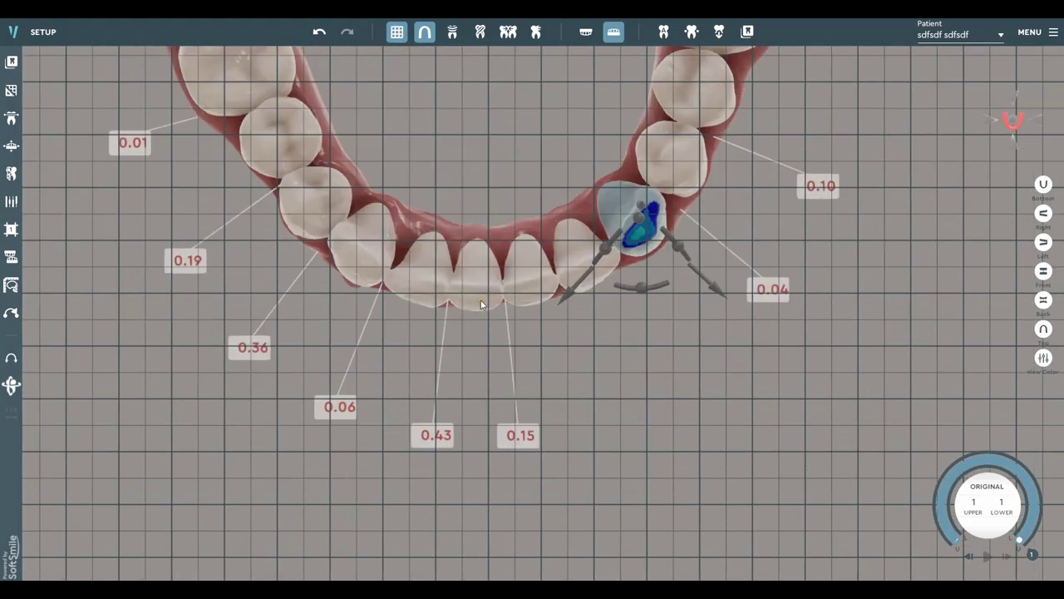
scroll(487, 312, "up", 5)
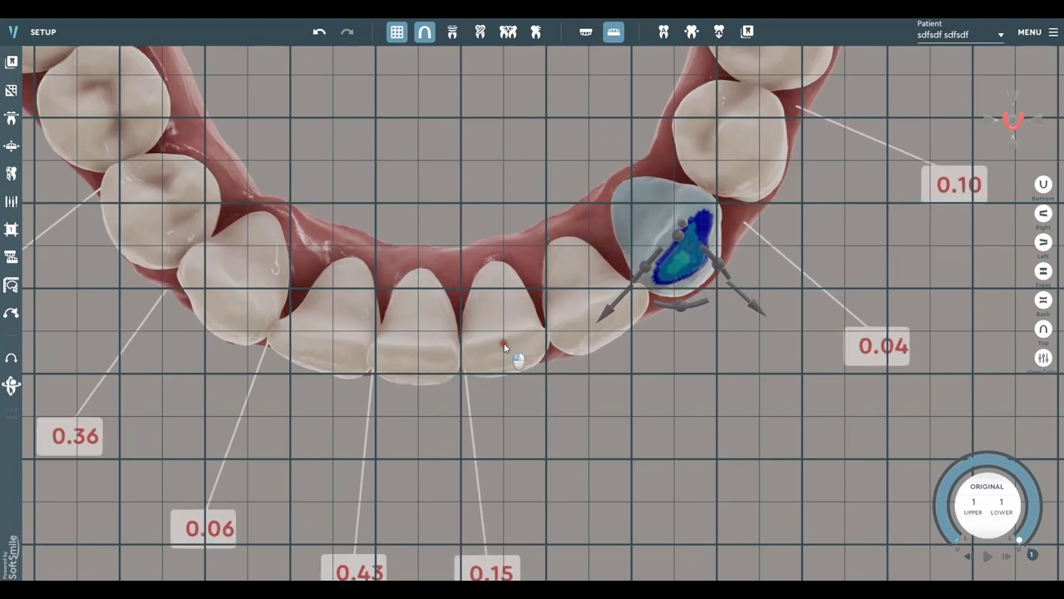
left_click(496, 310)
left_click_drag(513, 388, 529, 453)
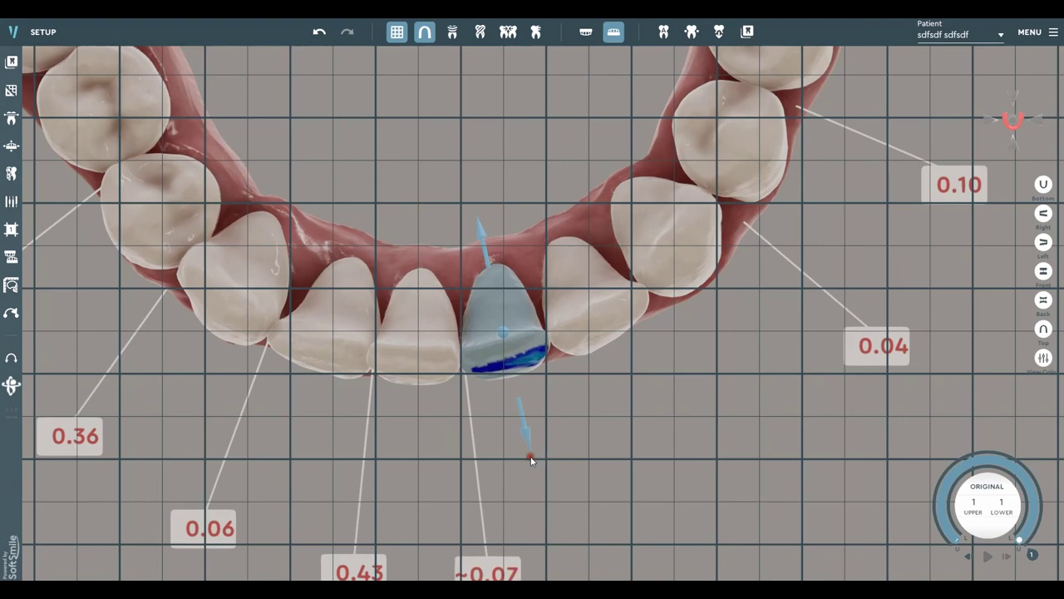
mouse_move(475, 395)
left_mouse_down()
mouse_move(449, 379)
mouse_move(465, 389)
left_mouse_up()
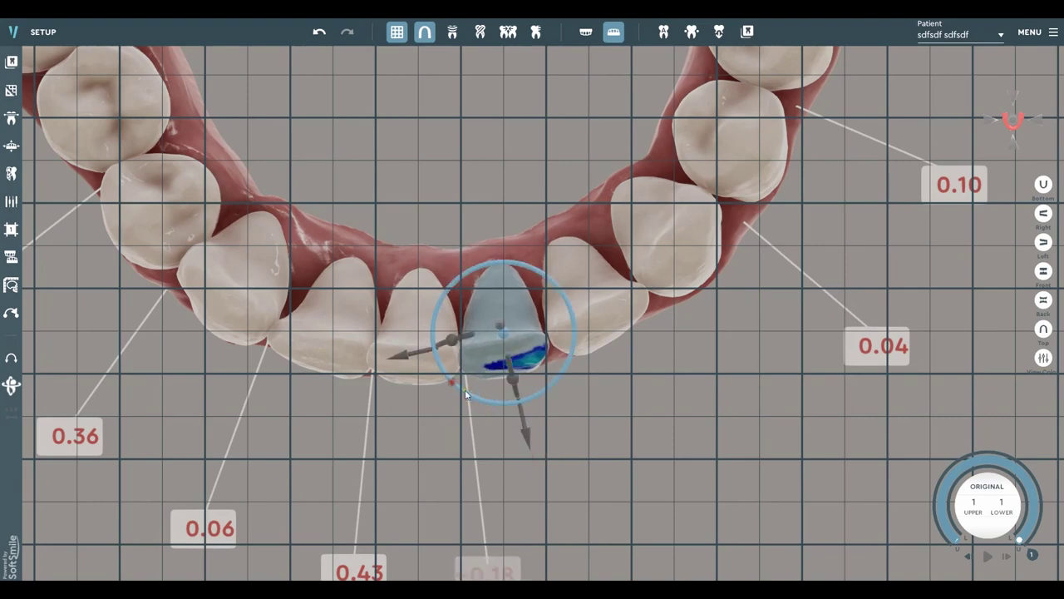
left_click_drag(525, 431, 532, 440)
Step: Move the lower left lateral incisor slightly outward and adjust its inclination to align it with the arch
left_click(586, 330)
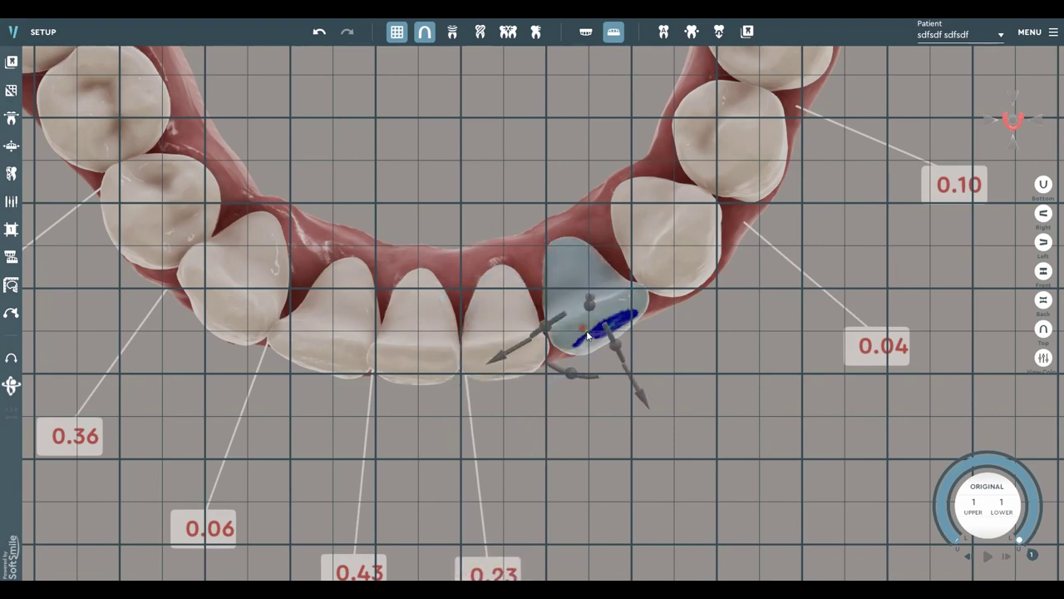
left_click_drag(639, 394, 642, 406)
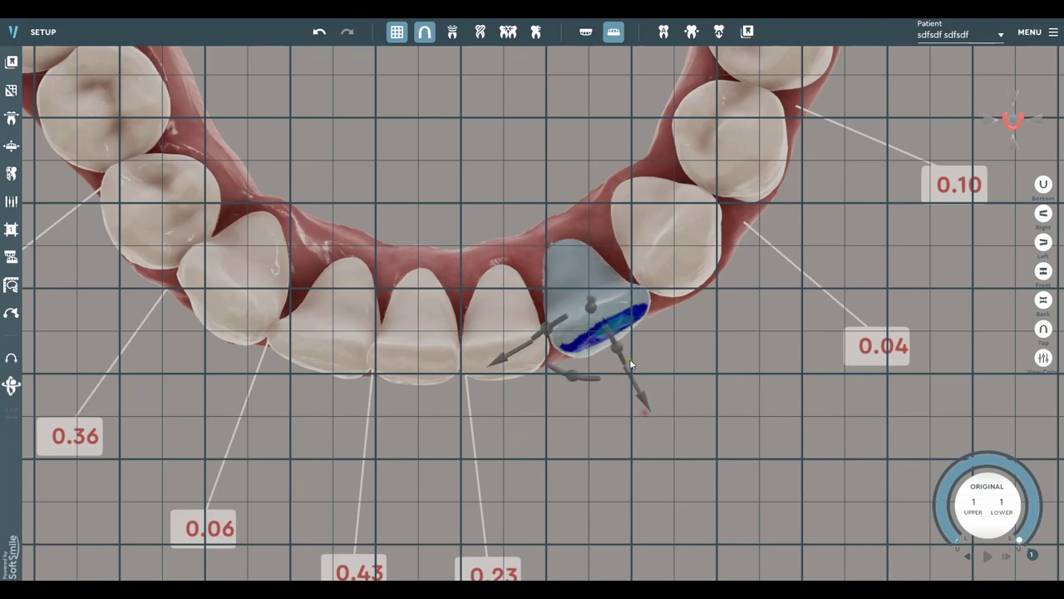
left_click_drag(618, 349, 621, 364)
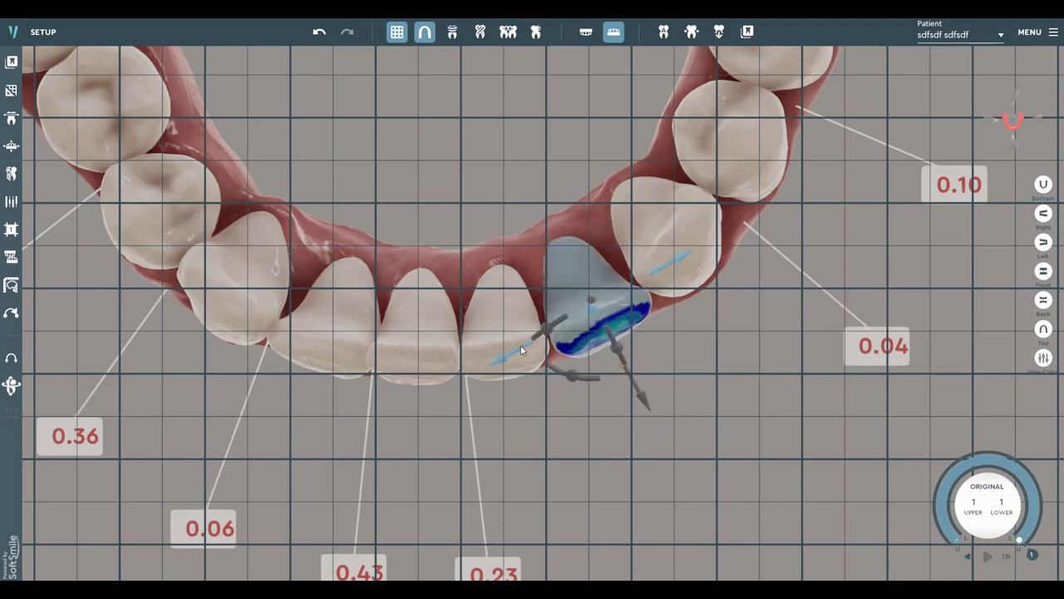
Step: Shift the lower left canine and first premolar slightly to clear their collisions with the teeth behind them
left_click(695, 251)
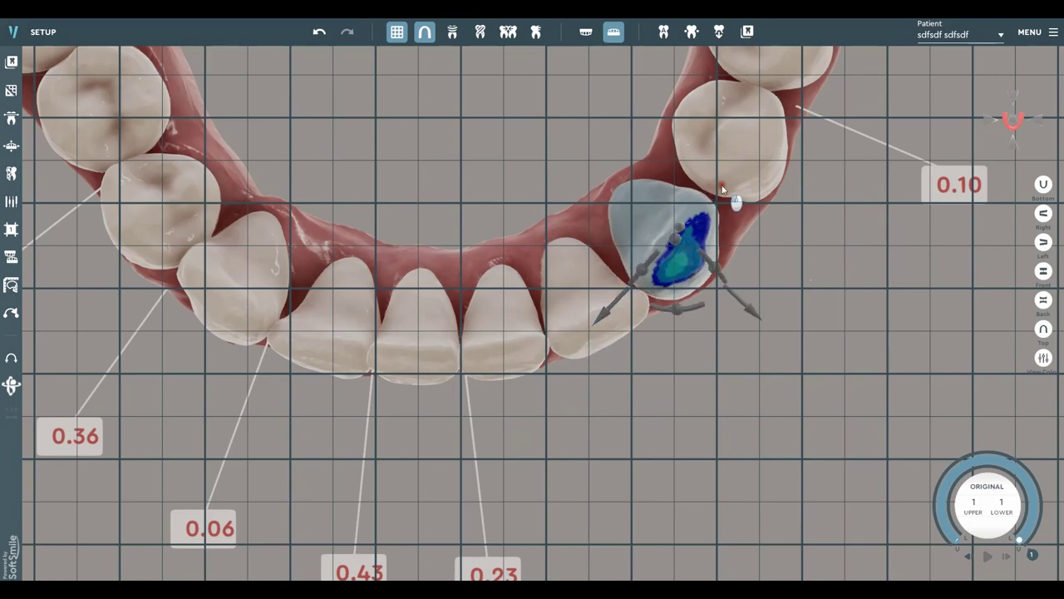
left_click(735, 196)
scroll(725, 221, "down", 4)
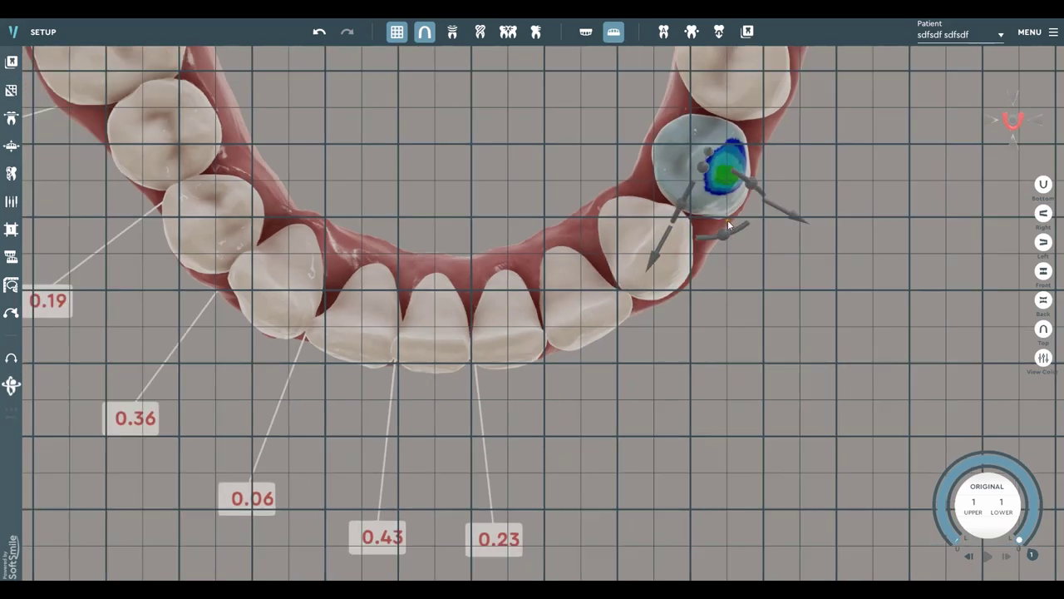
middle_click_drag(757, 268, 782, 313)
scroll(758, 285, "up", 1)
right_click_drag(757, 287, 531, 186)
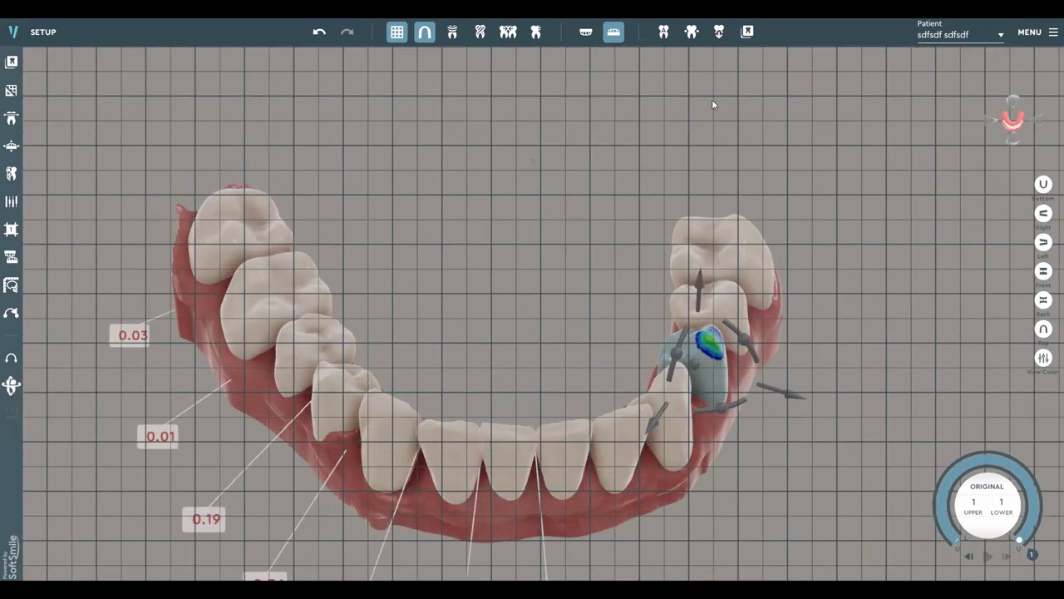
Step: Display the upper jaw together with the lower one in front view and hide the grid
left_click(585, 32)
right_click_drag(546, 129, 647, 223)
scroll(906, 139, "down", 2)
left_click(425, 35)
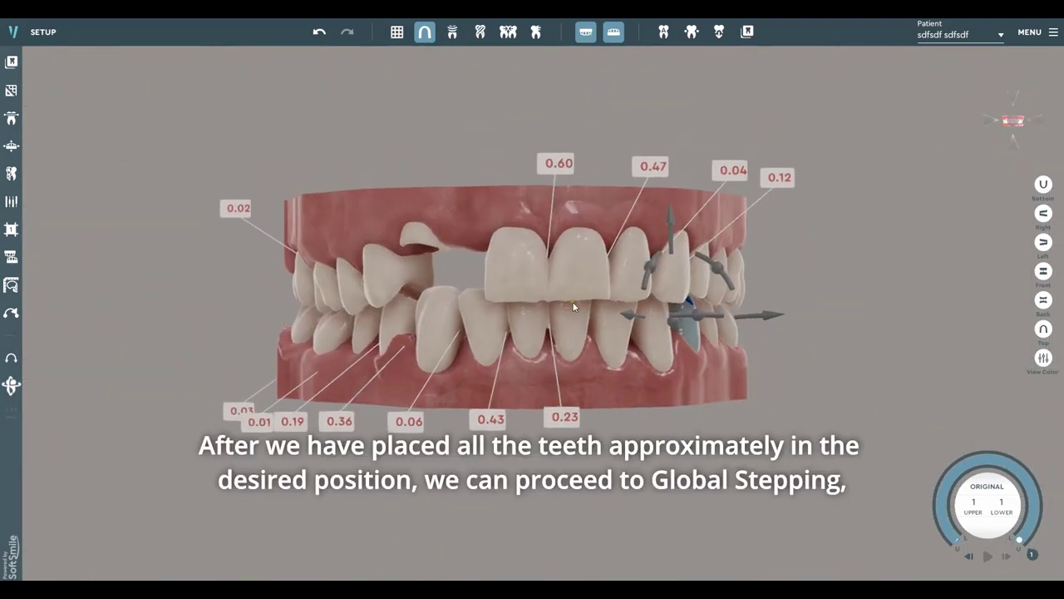
Step: Adjust the upper right second and first premolars, with a collision of about 0.06 between second premolar and first molar
right_click_drag(575, 307, 539, 291)
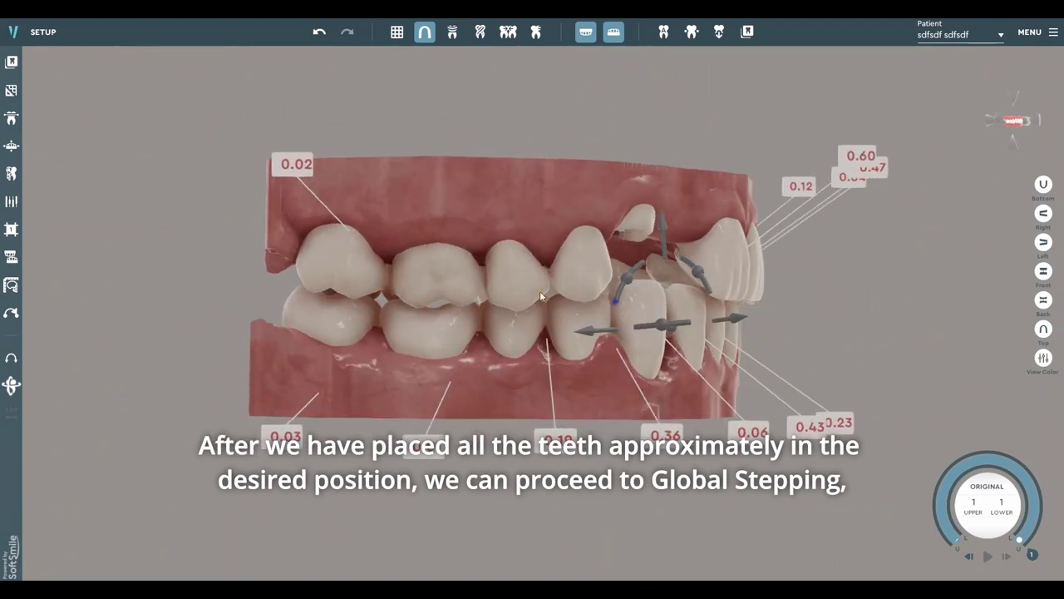
left_click(532, 281)
left_click_drag(521, 340, 517, 341)
left_click_drag(601, 274, 608, 274)
left_click(592, 278)
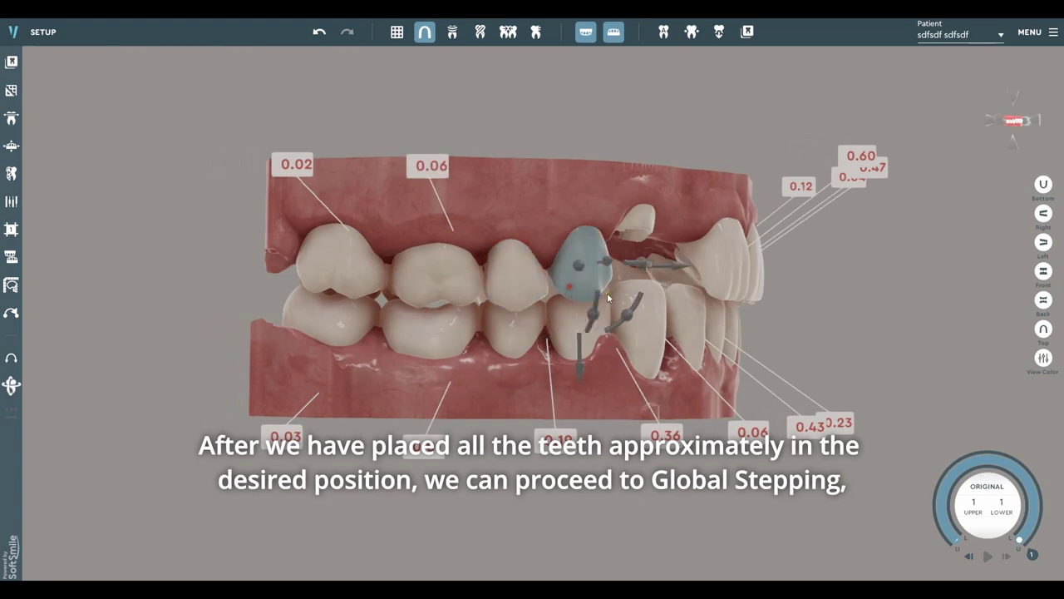
right_click_drag(607, 300, 575, 292)
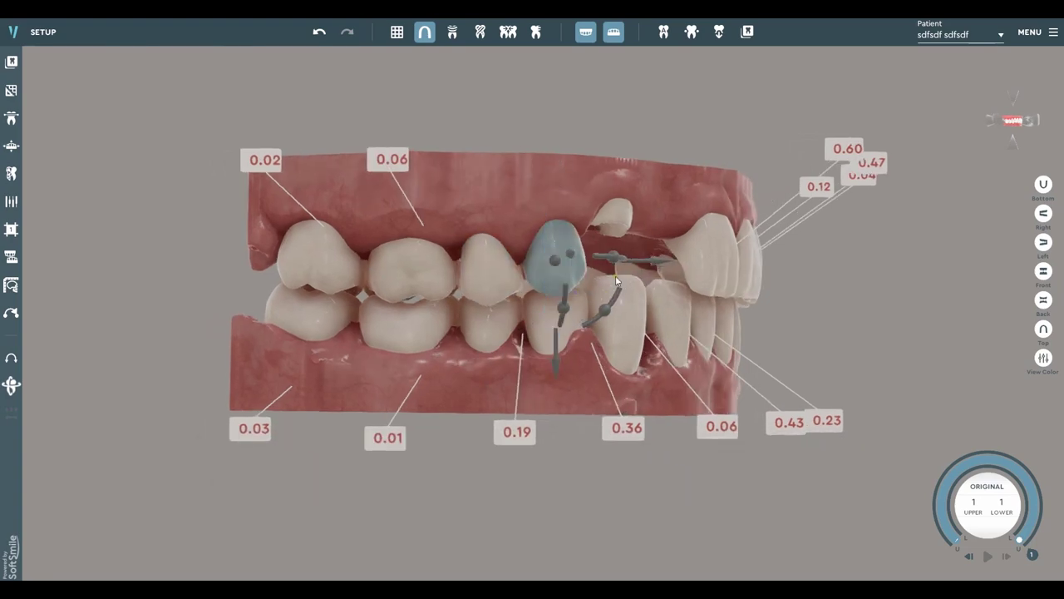
left_click_drag(605, 312, 617, 307)
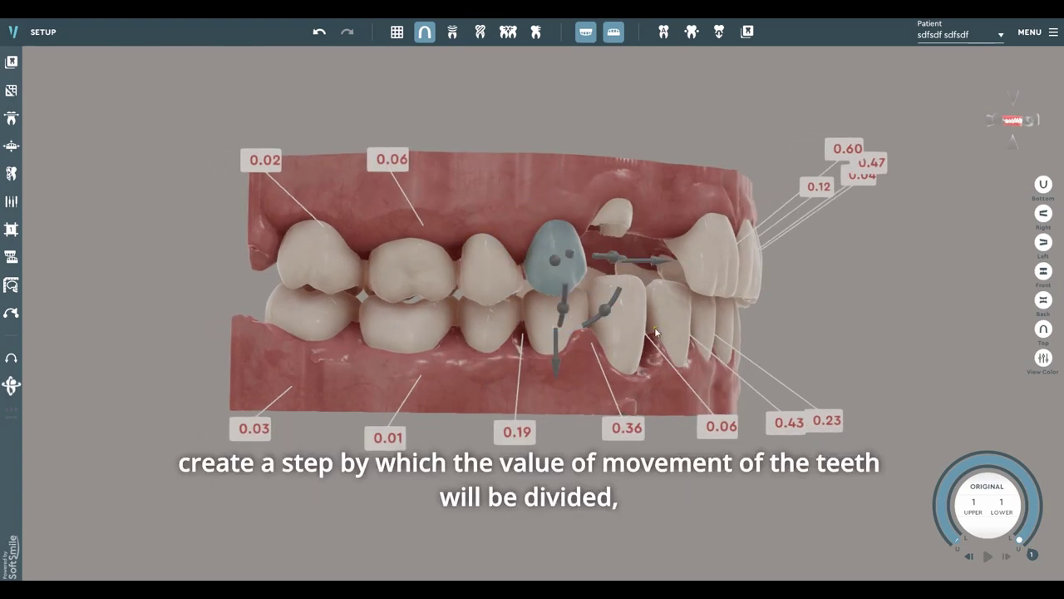
Step: Shift the upper left central incisor distally to collisions of about 0.55 with the right central incisor and 0.51 with the lateral incisor
right_click_drag(706, 309, 567, 290)
right_click_drag(706, 270, 547, 218)
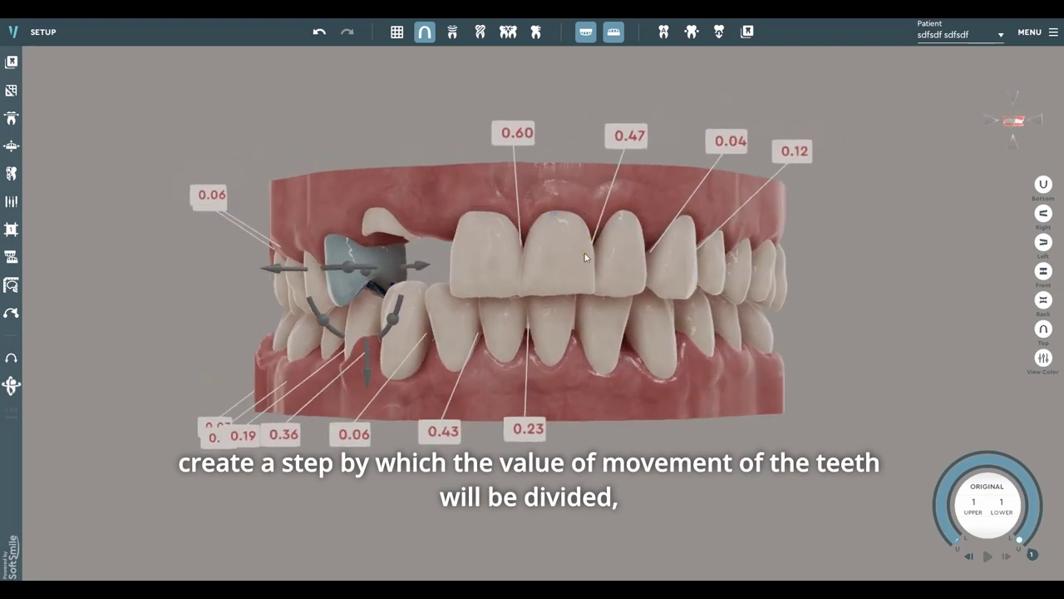
left_click(550, 291)
left_click_drag(595, 314, 608, 314)
scroll(669, 208, "up", 2)
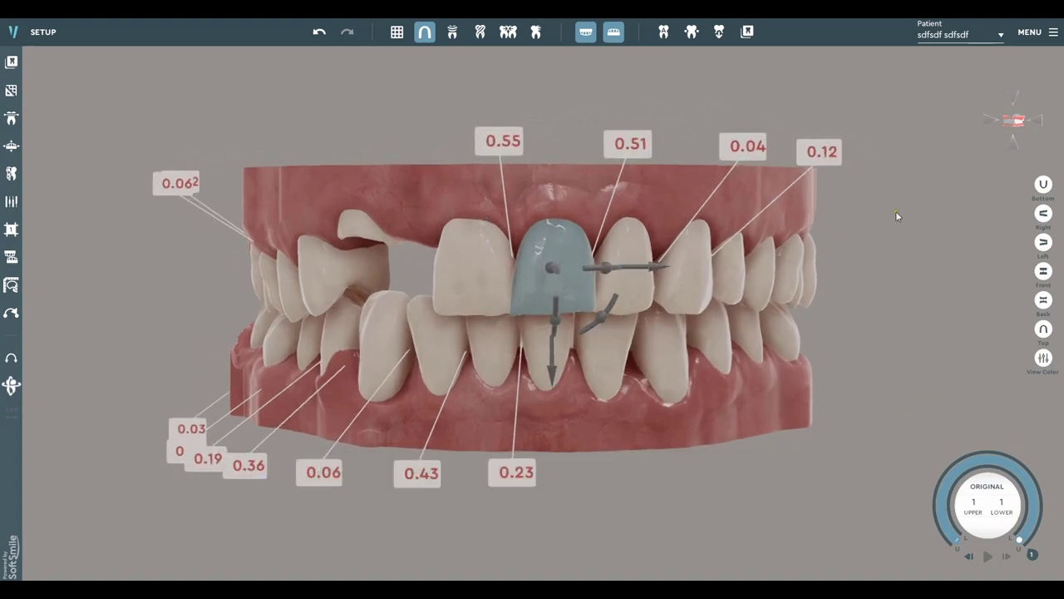
scroll(631, 166, "up", 4)
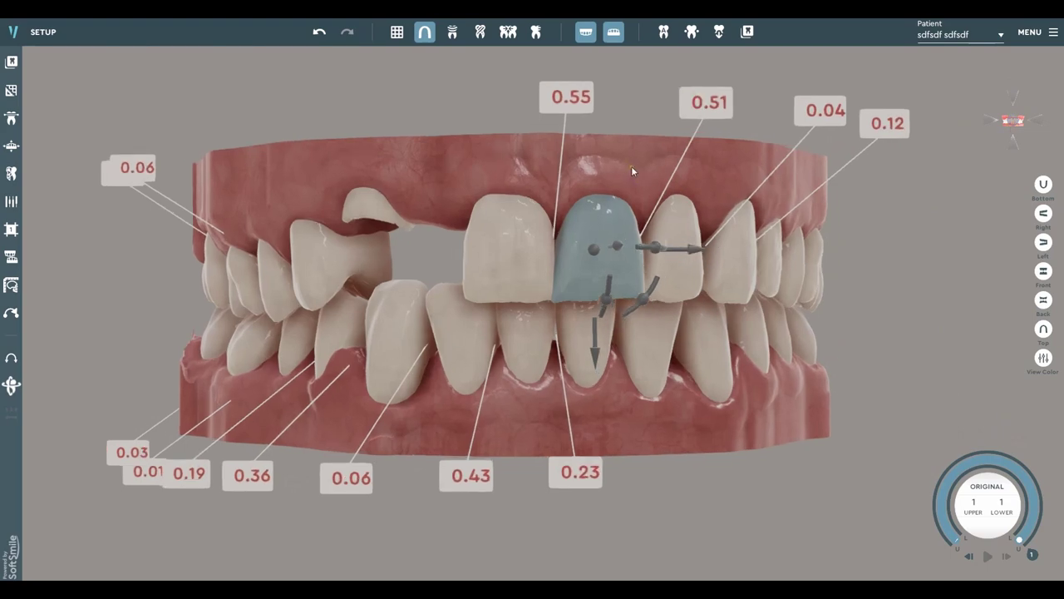
scroll(489, 87, "down", 2)
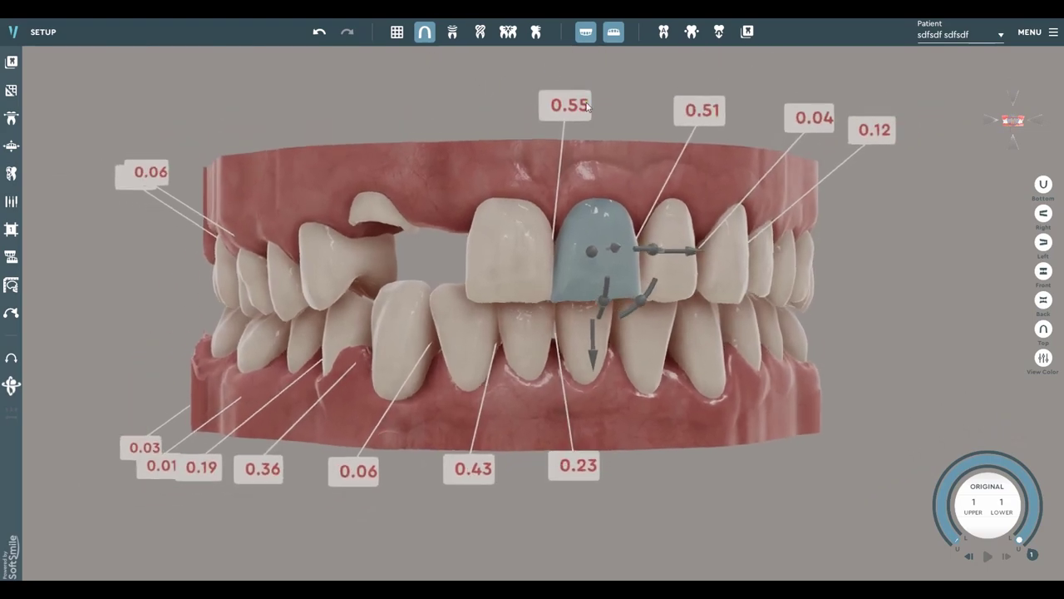
scroll(522, 189, "down", 2)
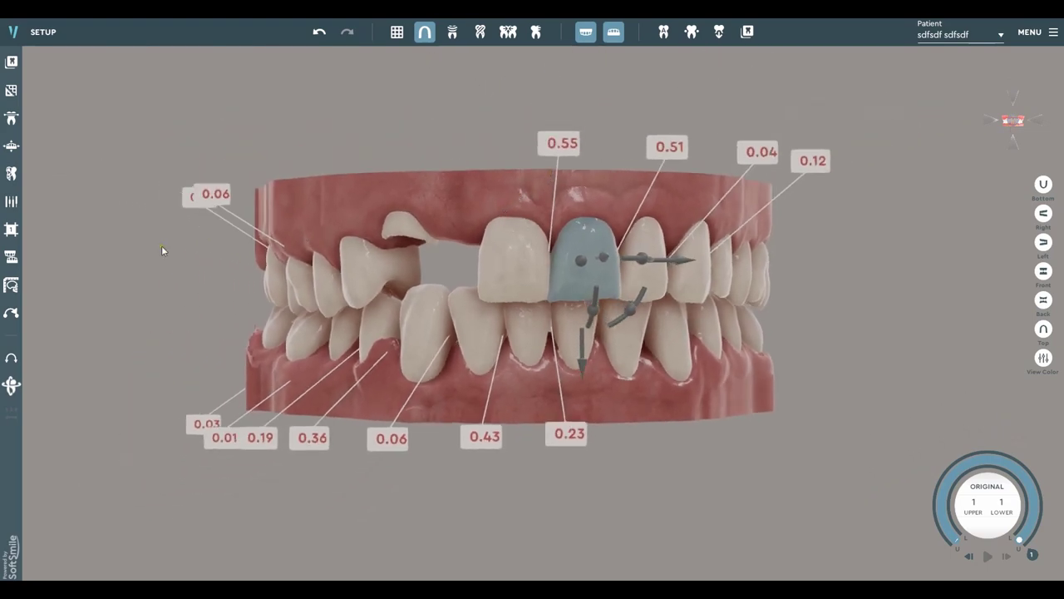
Step: Apply Global Stepping in the Treatment Plan with 2.50 deg for torque/angulation and rotation and 0.25 mm for extrusion, intrusion and translation
left_click(12, 201)
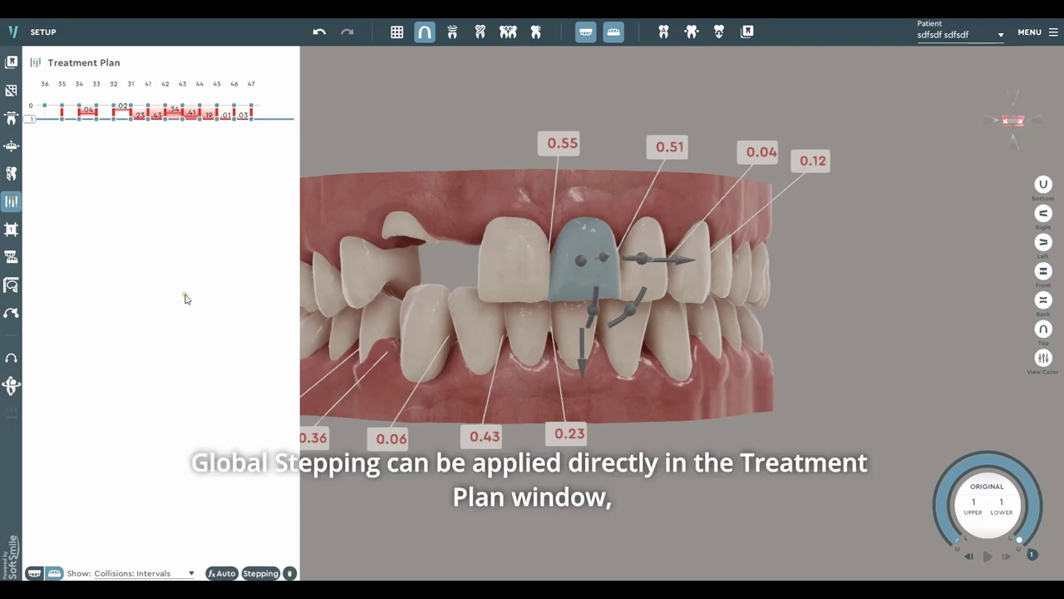
left_click(35, 573)
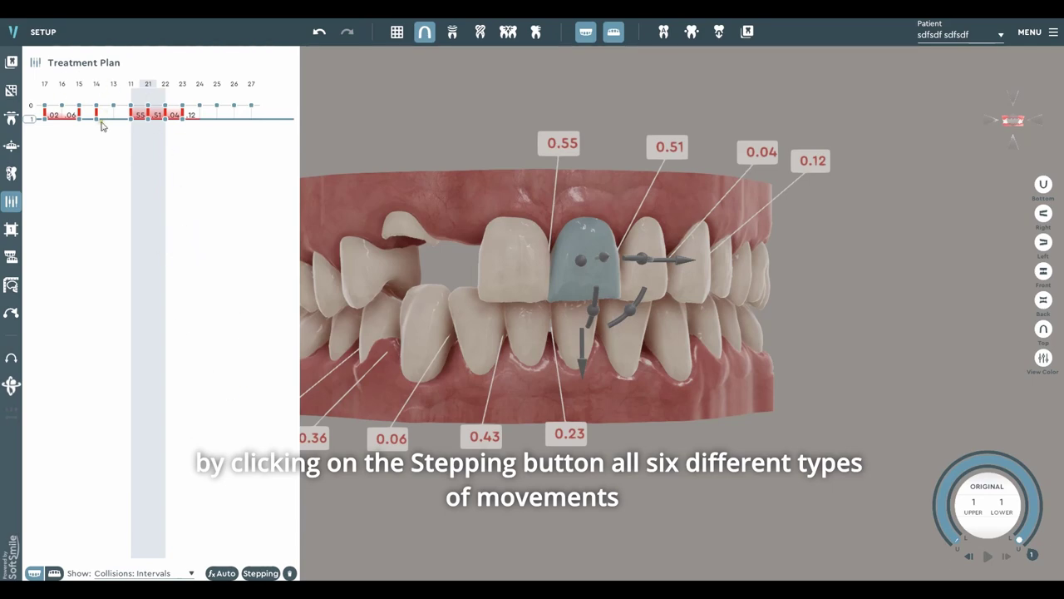
left_click(260, 573)
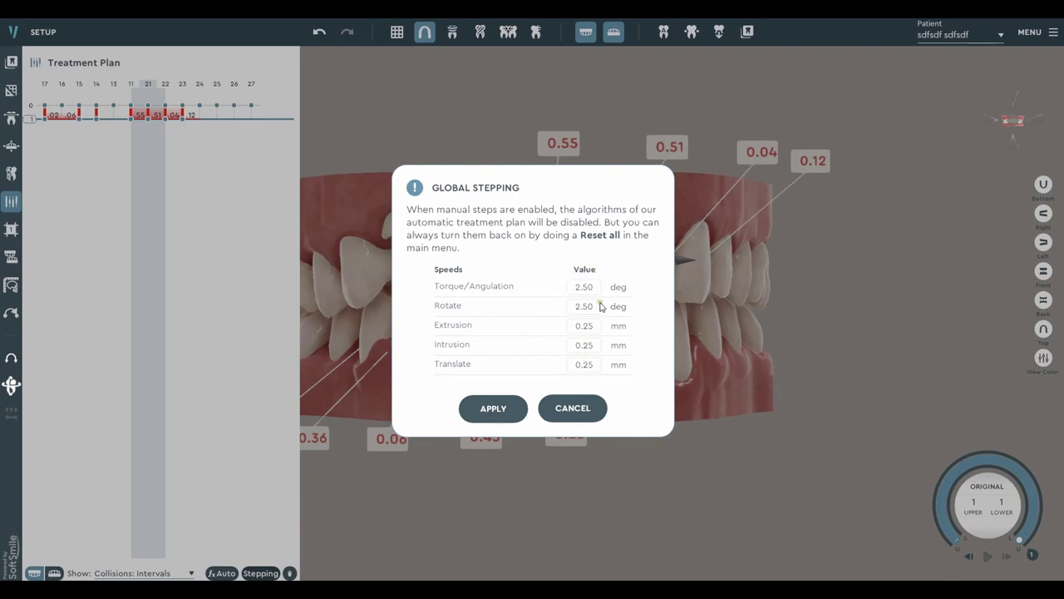
left_click(499, 416)
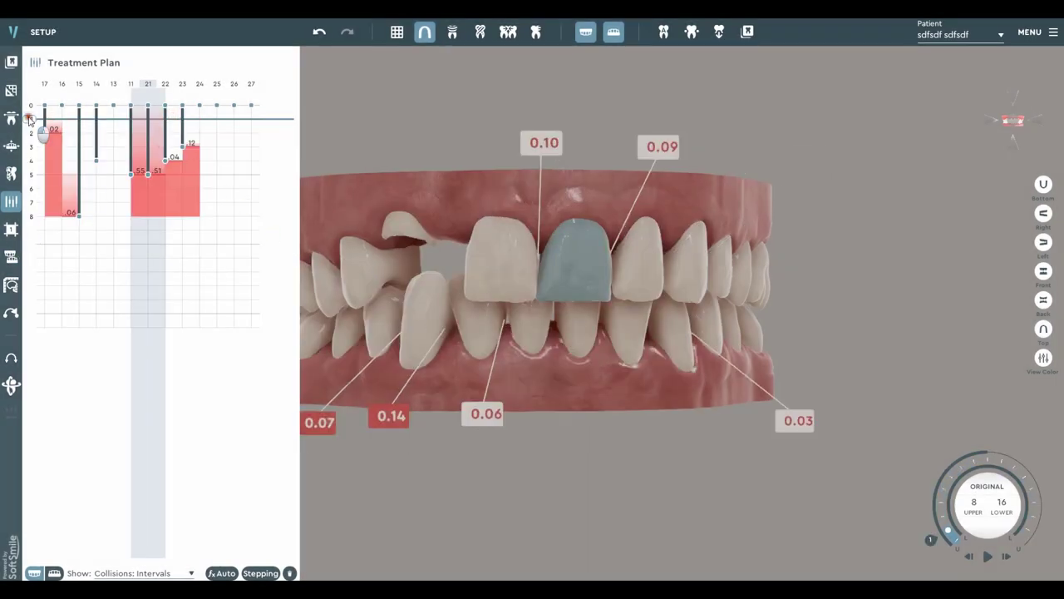
Step: Advance the treatment plan to step 8 and compare the stepping charts of the lower and upper jaws
left_click_drag(31, 120, 39, 217)
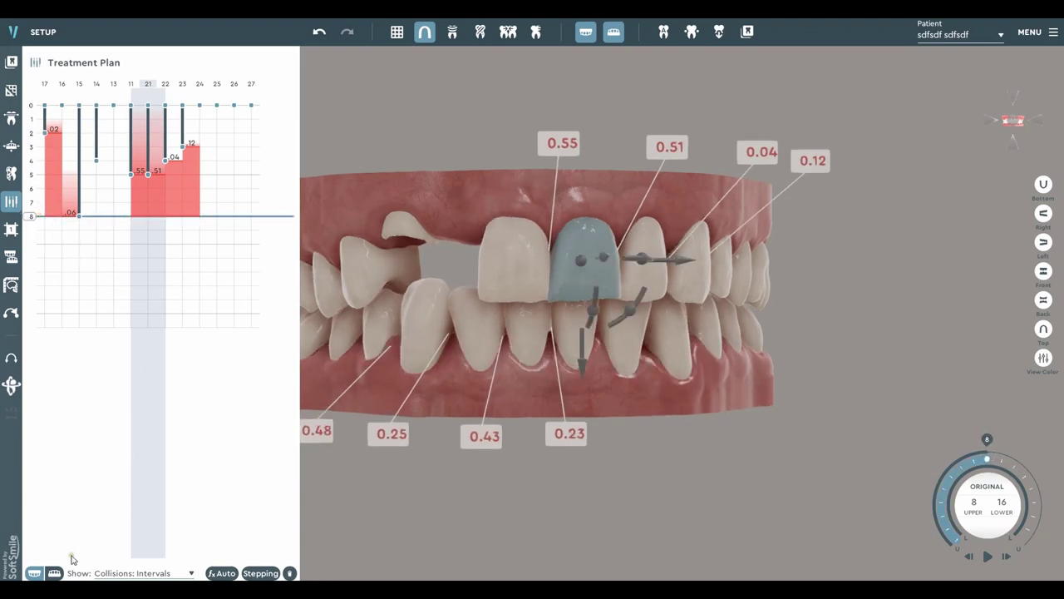
left_click(54, 573)
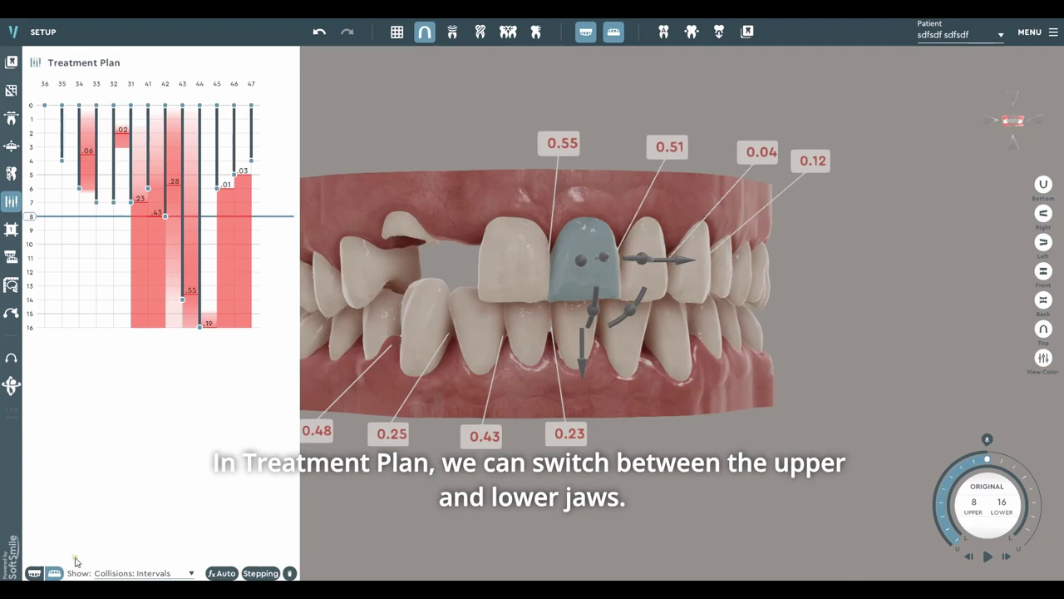
left_click(36, 574)
left_click(52, 573)
left_click(34, 572)
left_click(38, 573)
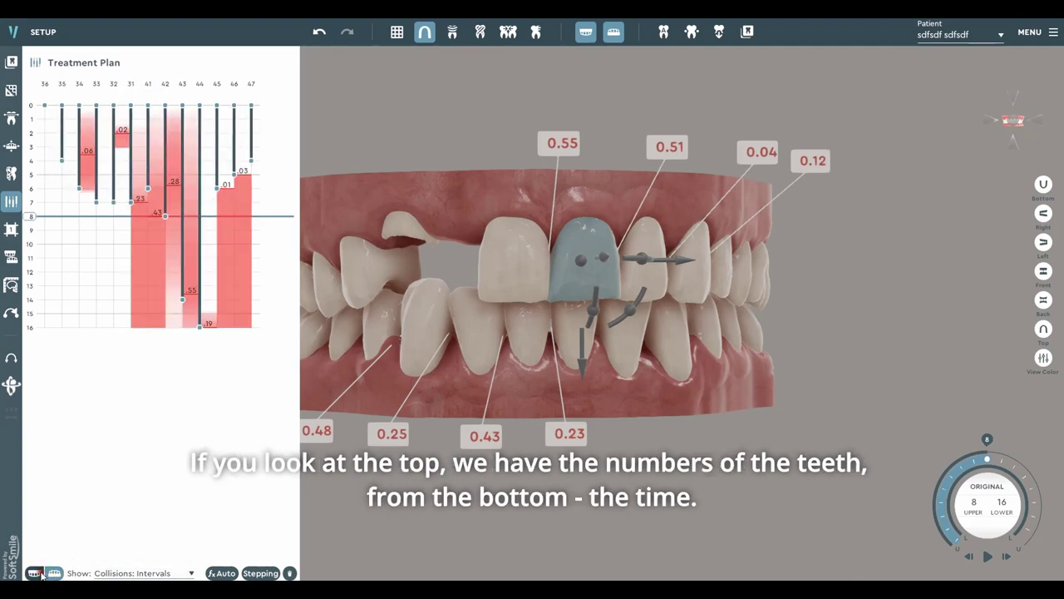
left_click(39, 573)
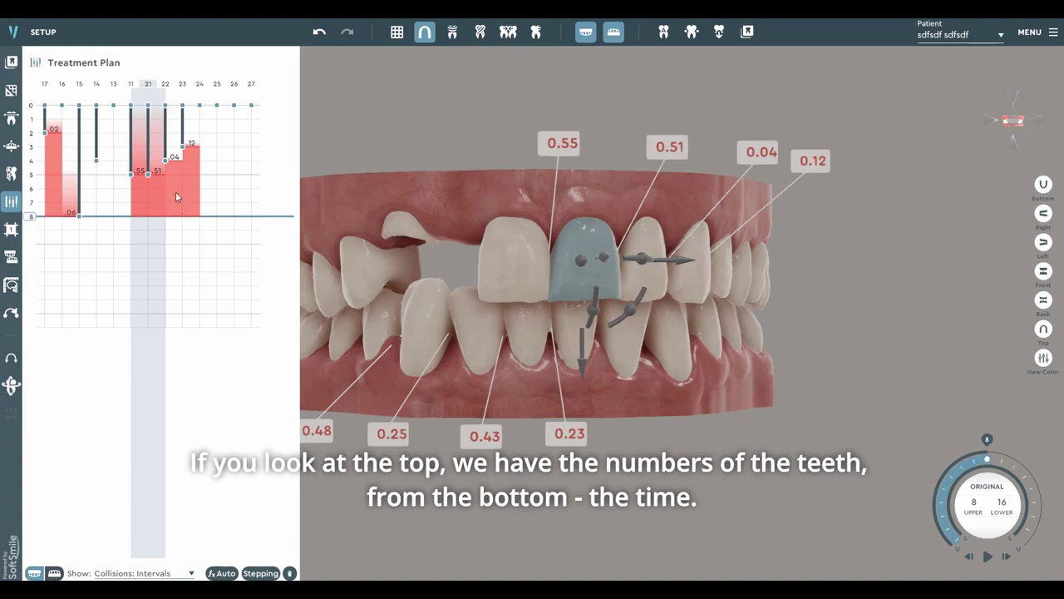
Step: Hide the lower jaw model and run the upper tooth movements from the start of the plan to step 8
middle_click_drag(420, 275, 503, 281)
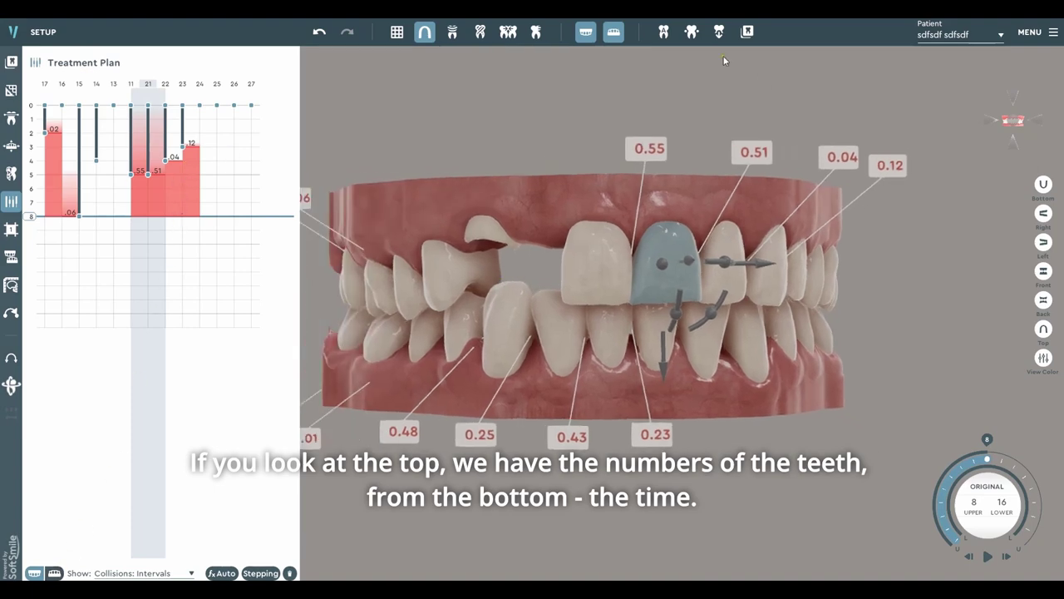
left_click(613, 32)
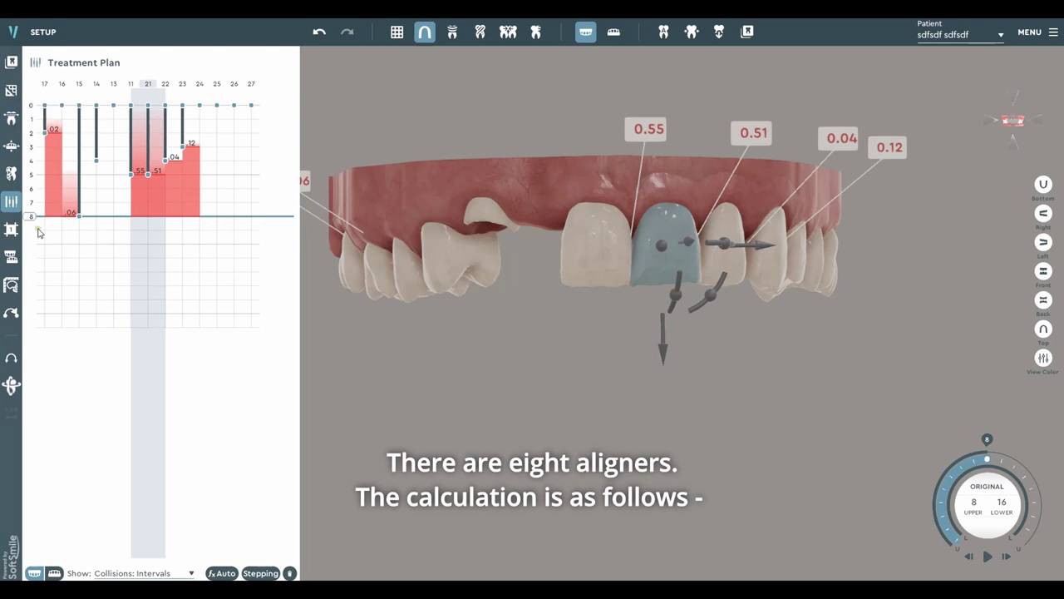
left_click(36, 124)
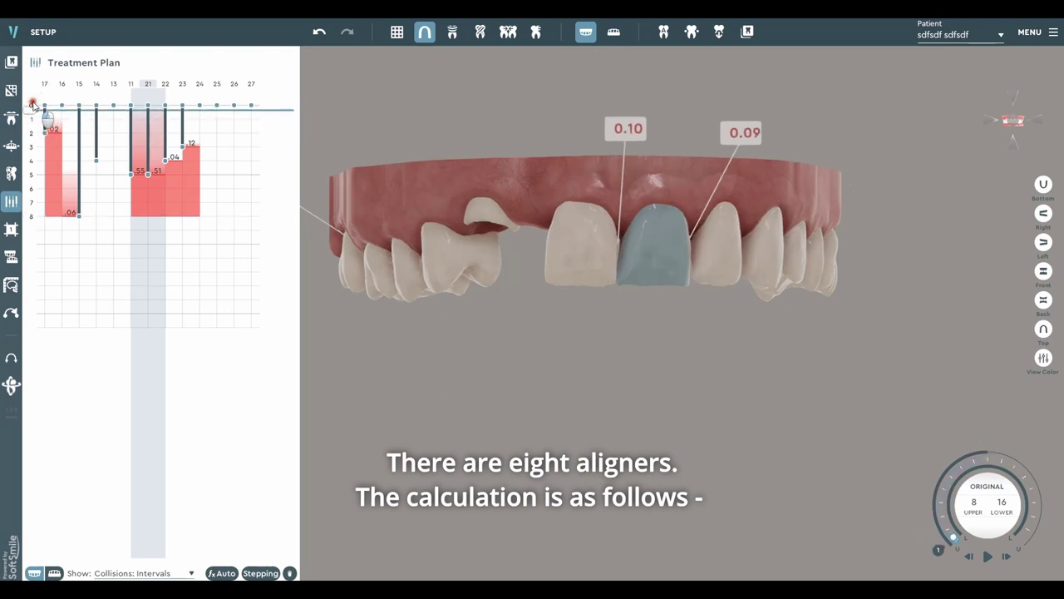
left_click_drag(35, 125, 48, 216)
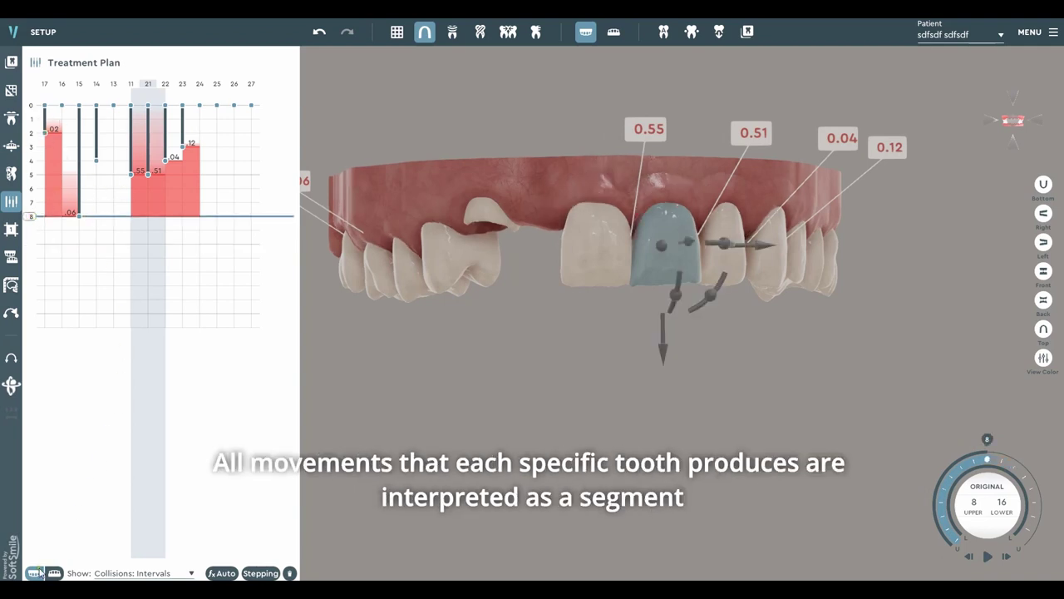
Step: Switch the treatment plan chart between the jaws and leave the lower jaw's movement segments displayed
left_click(55, 573)
left_click(37, 574)
left_click(55, 573)
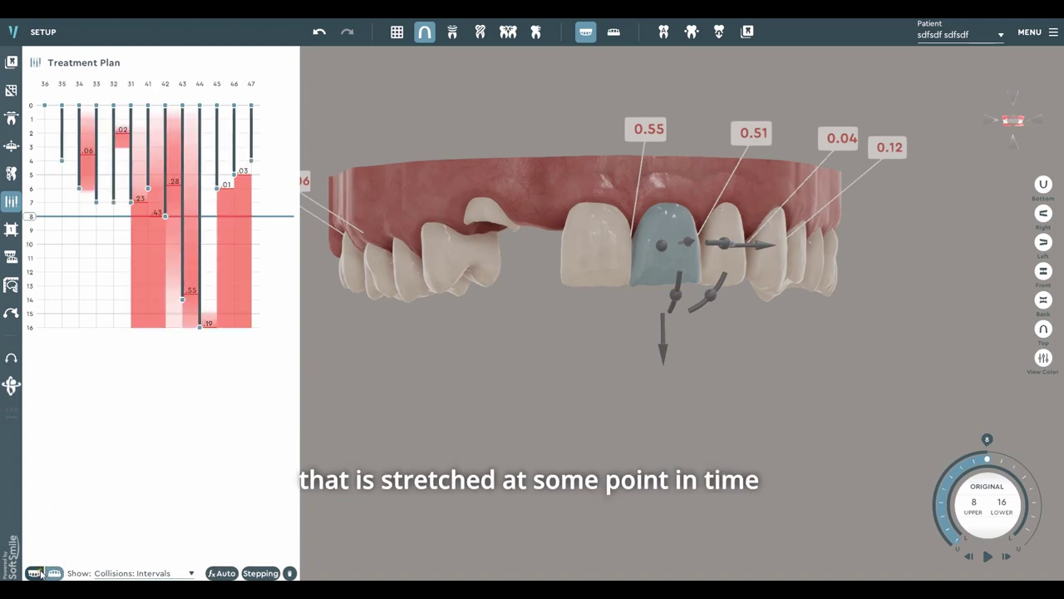
Step: Display the upper jaw's movement chart and check the Global Stepping speeds without applying them
left_click(34, 573)
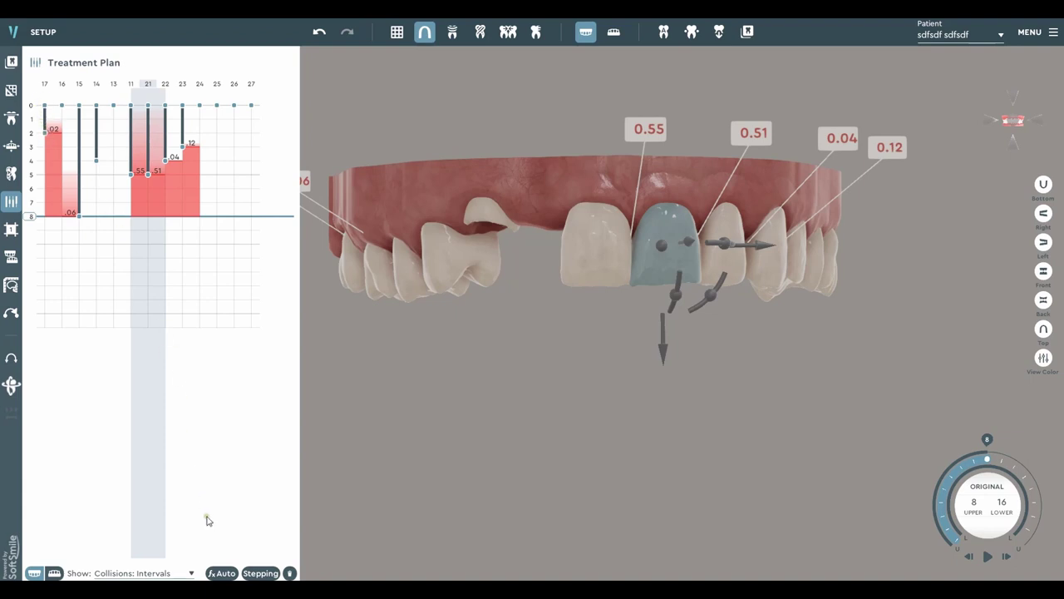
left_click(260, 573)
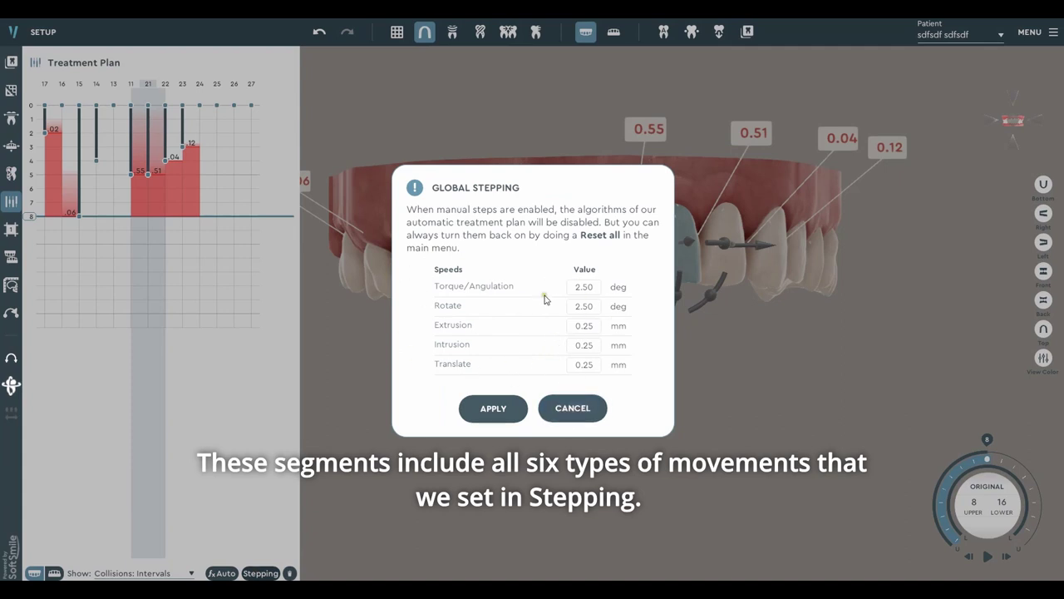
left_click(592, 406)
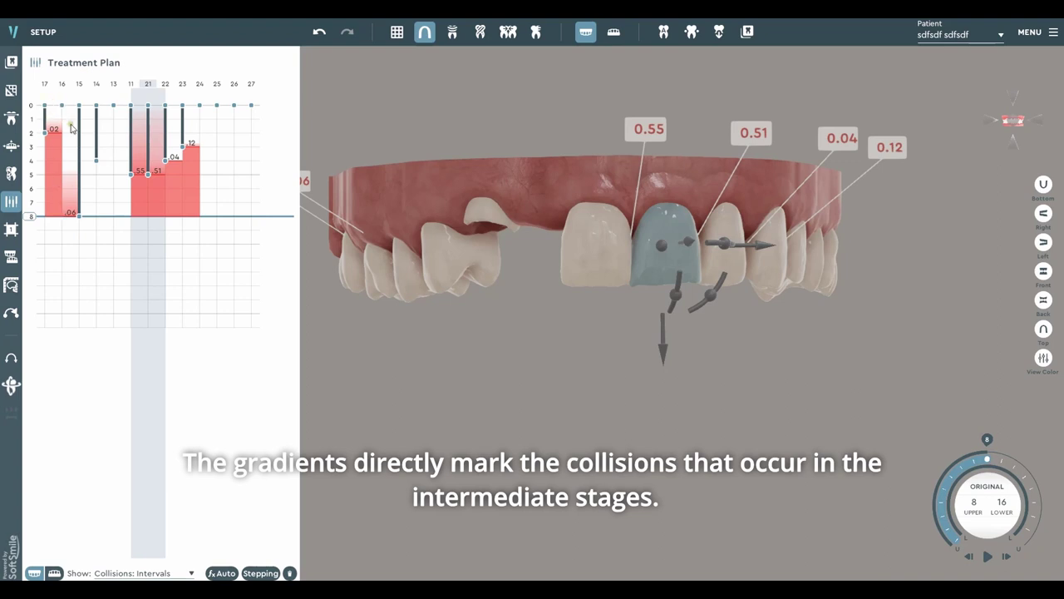
scroll(499, 284, "up", 3)
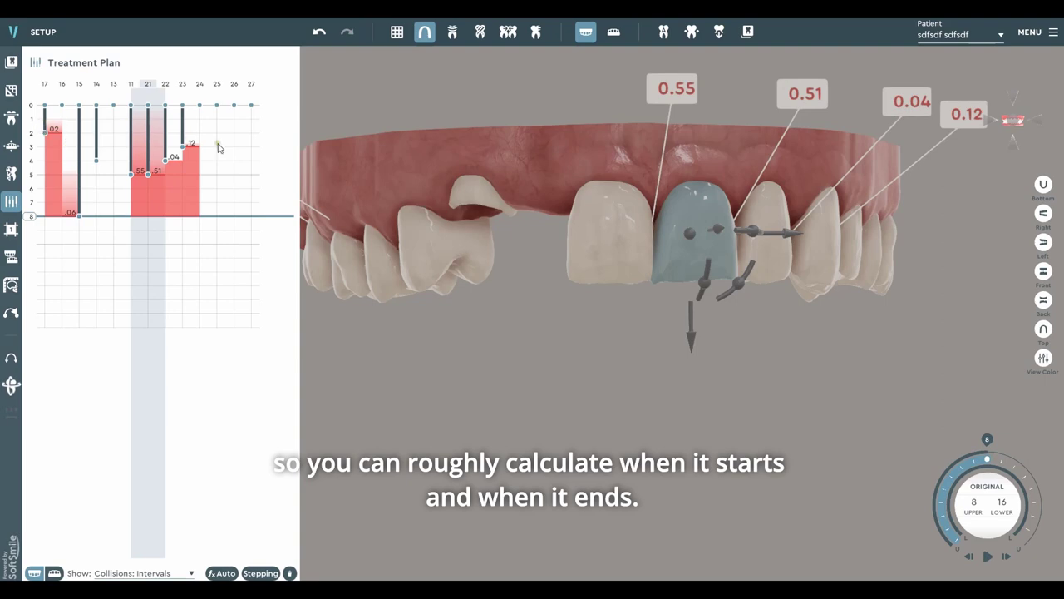
middle_click_drag(373, 199, 407, 222)
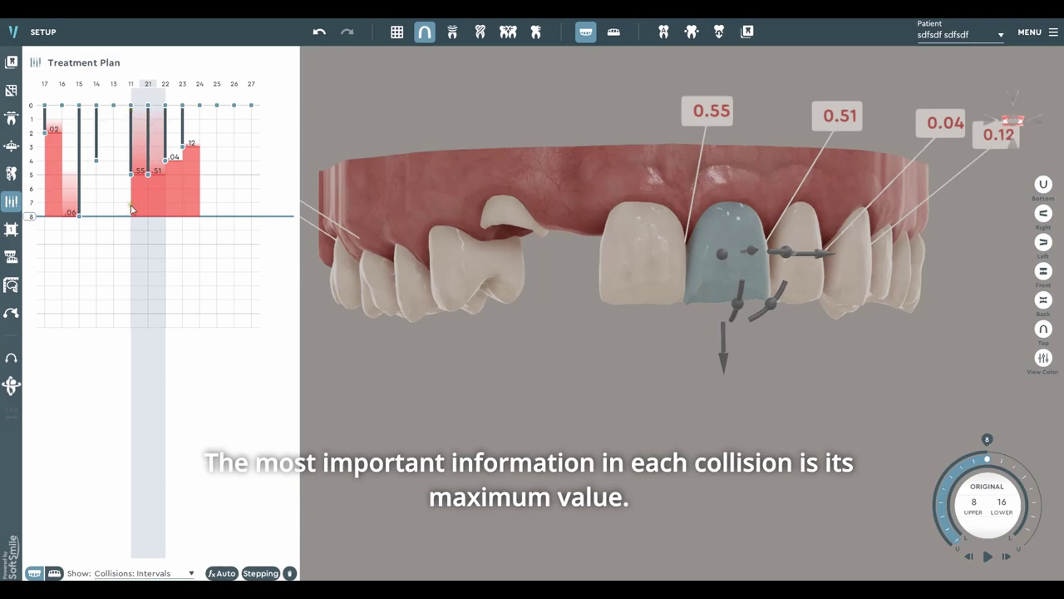
Step: Preview the chart's collision intervals as stripes and restore the transparency display
left_click(182, 573)
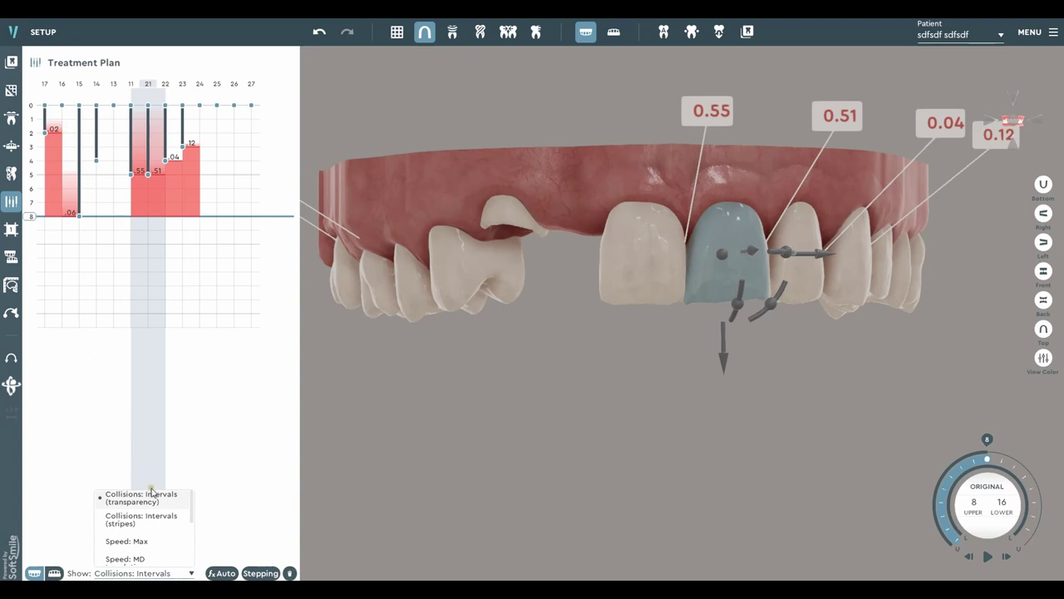
left_click(150, 520)
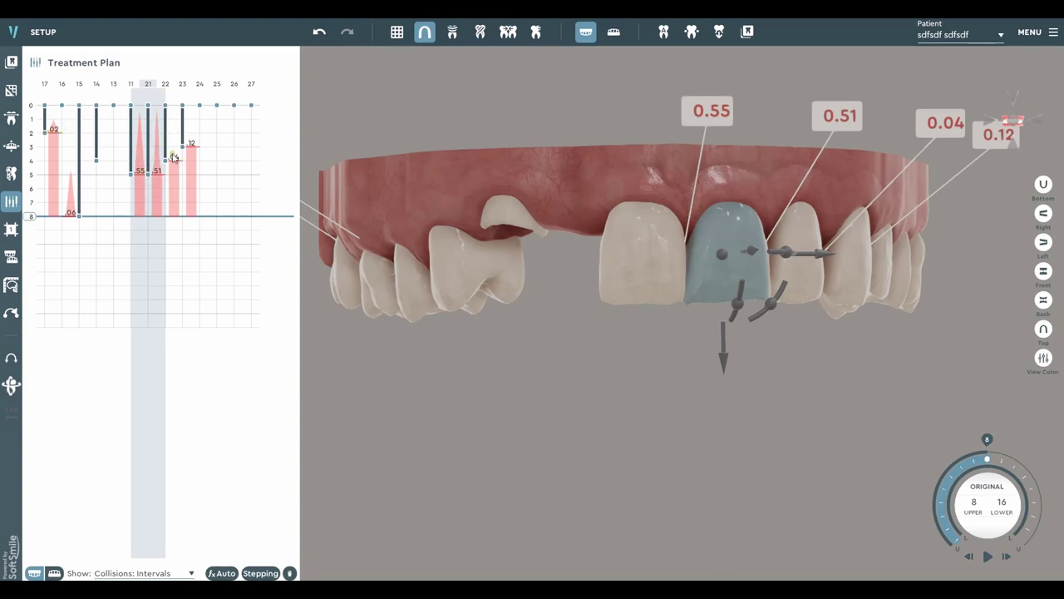
left_click(179, 572)
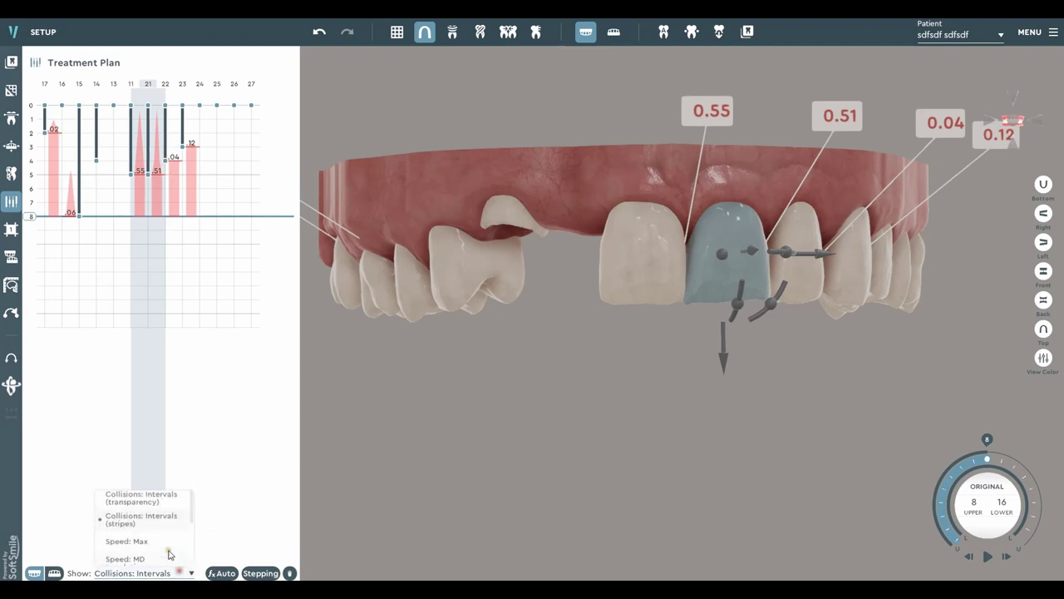
left_click(141, 497)
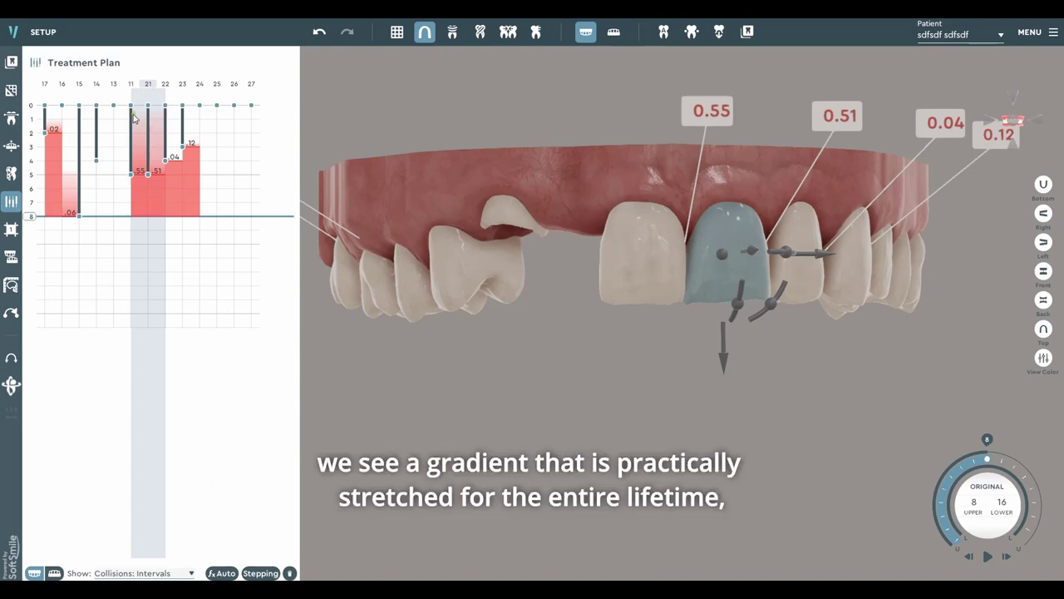
Step: Scrub the upper jaw's plan from step 2 past step 8 and set the current step to 5
left_click(33, 133)
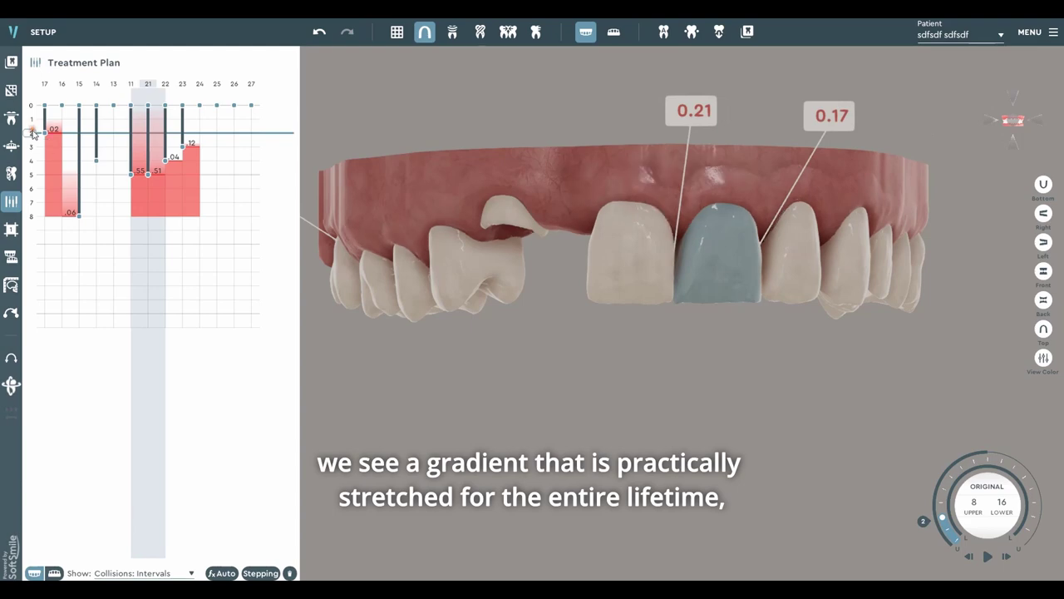
left_click_drag(32, 133, 76, 227)
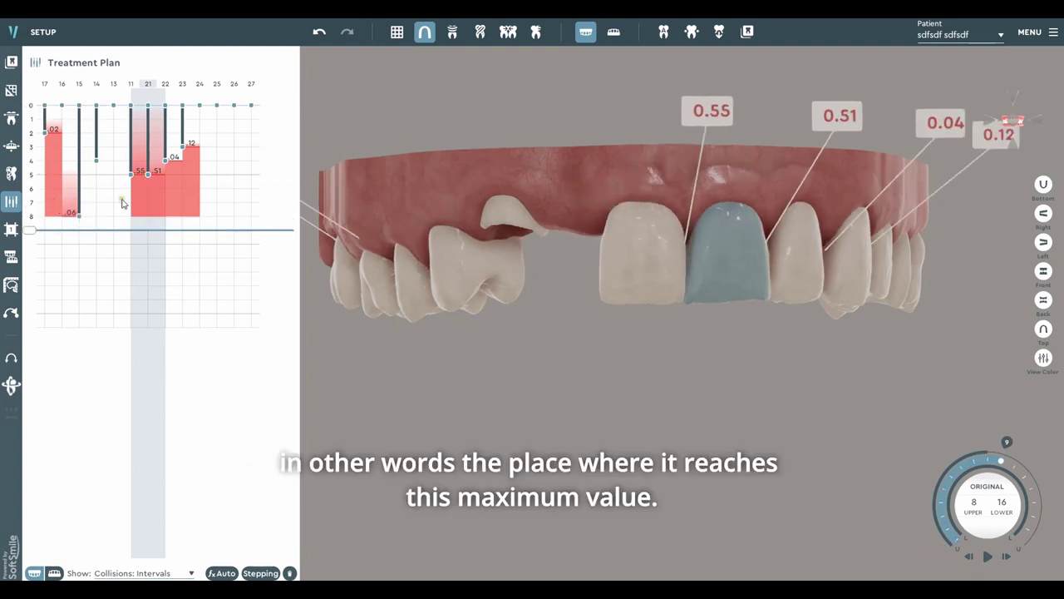
left_click(33, 216)
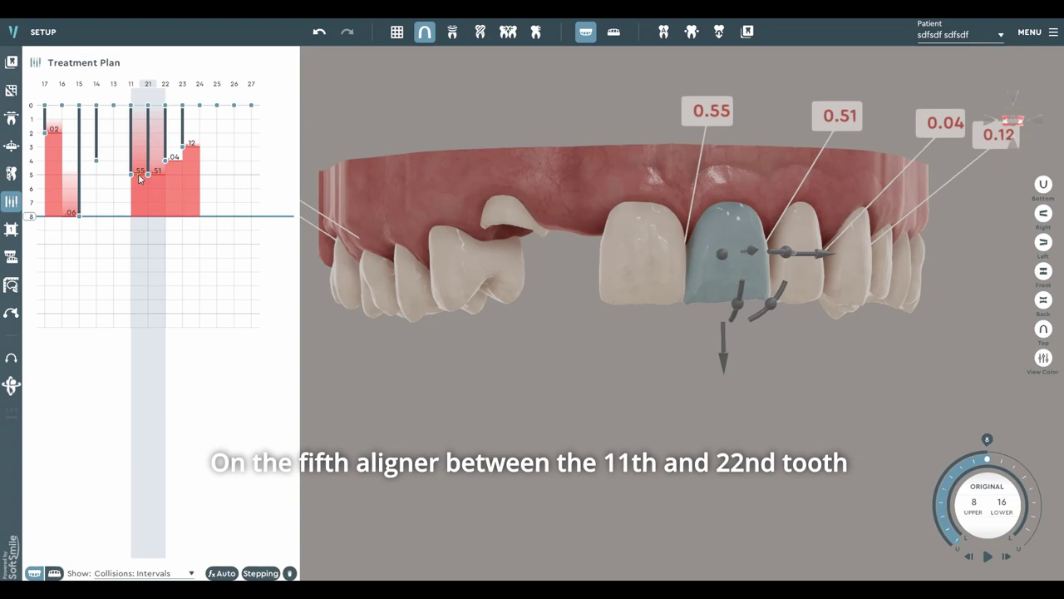
left_click(32, 175)
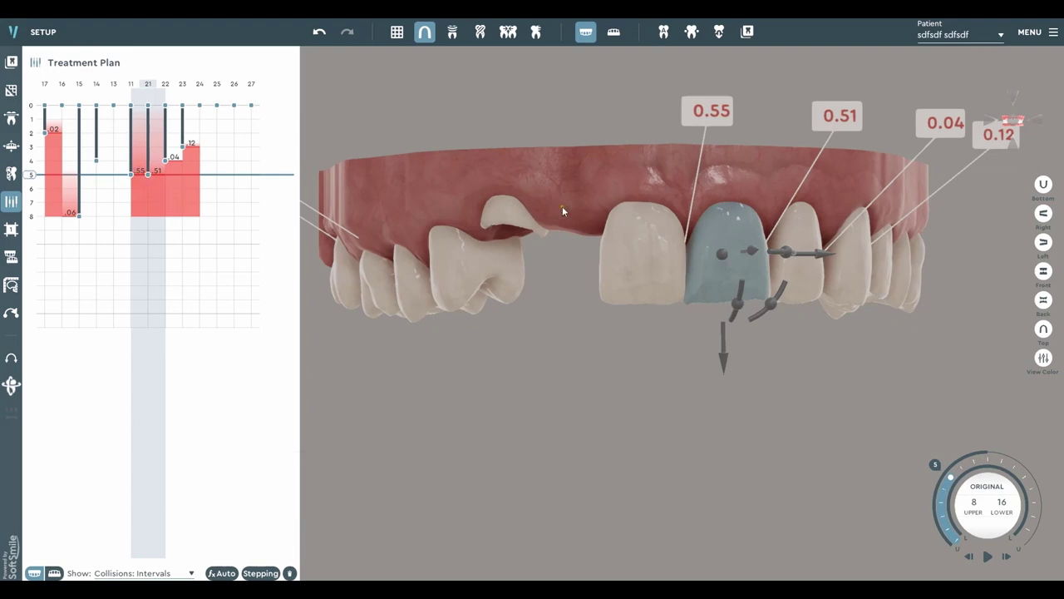
Step: View the upper arch from the biting side to examine the front teeth's collision indicators, and select tooth 25
middle_click_drag(709, 209, 725, 256)
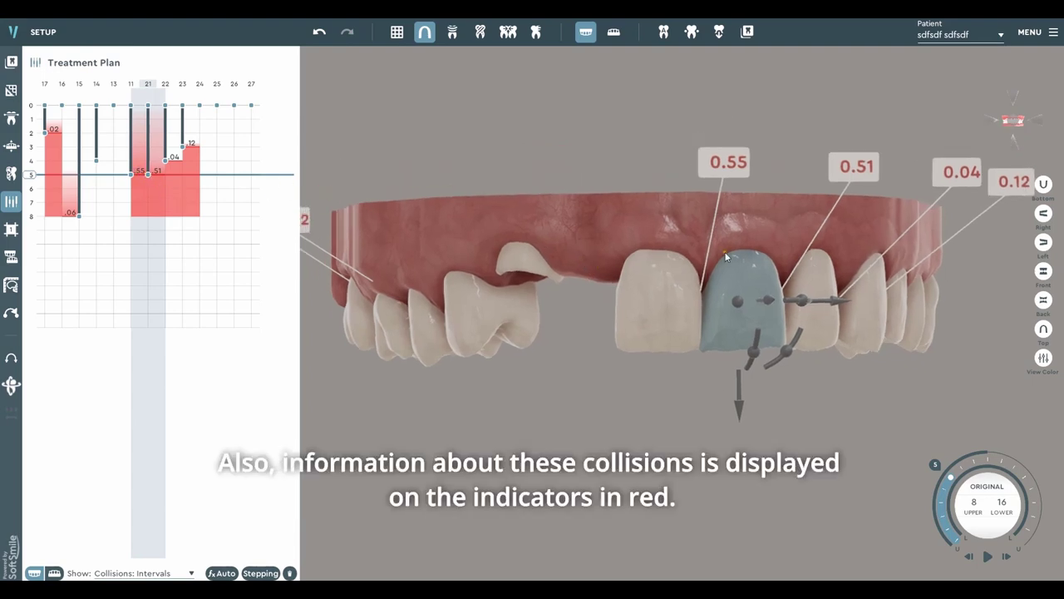
left_click(1017, 144)
scroll(619, 183, "down", 2)
middle_click_drag(587, 117, 621, 205)
scroll(621, 204, "up", 2)
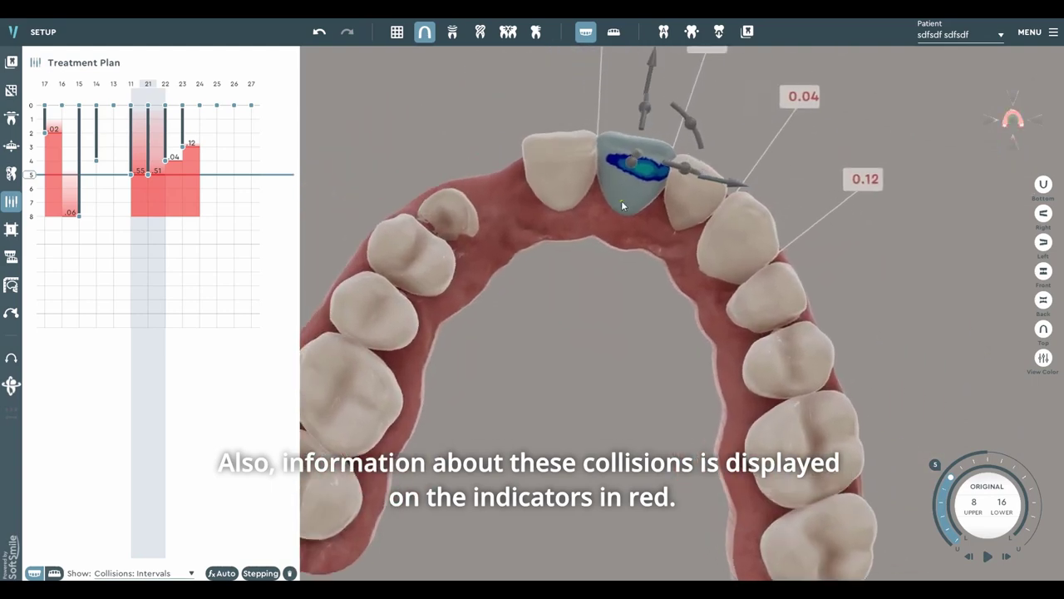
left_click_drag(621, 200, 629, 272)
left_click(835, 473)
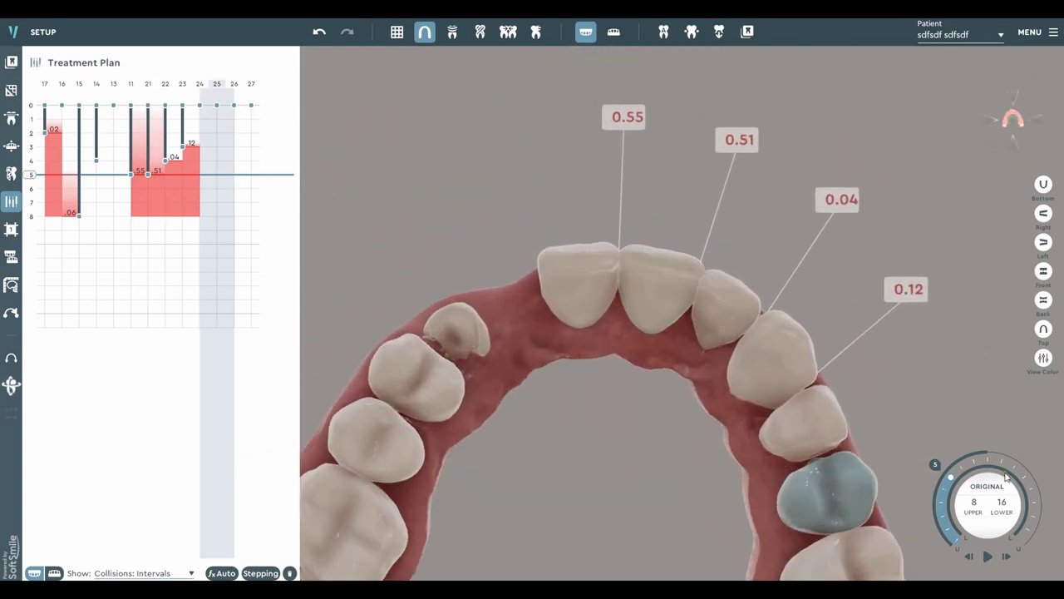
Step: Close the Treatment Plan chart and follow the whole upper arch from step 0 to step 1
left_click(978, 454)
scroll(978, 455, "up", 4)
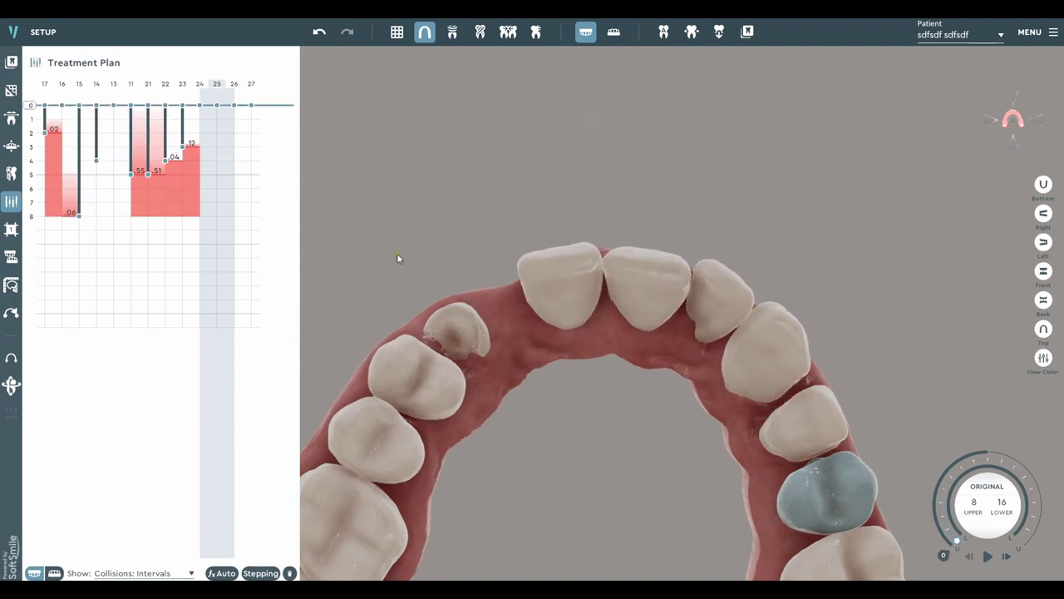
left_click(11, 201)
left_click_drag(259, 284, 619, 370)
scroll(967, 474, "up", 1)
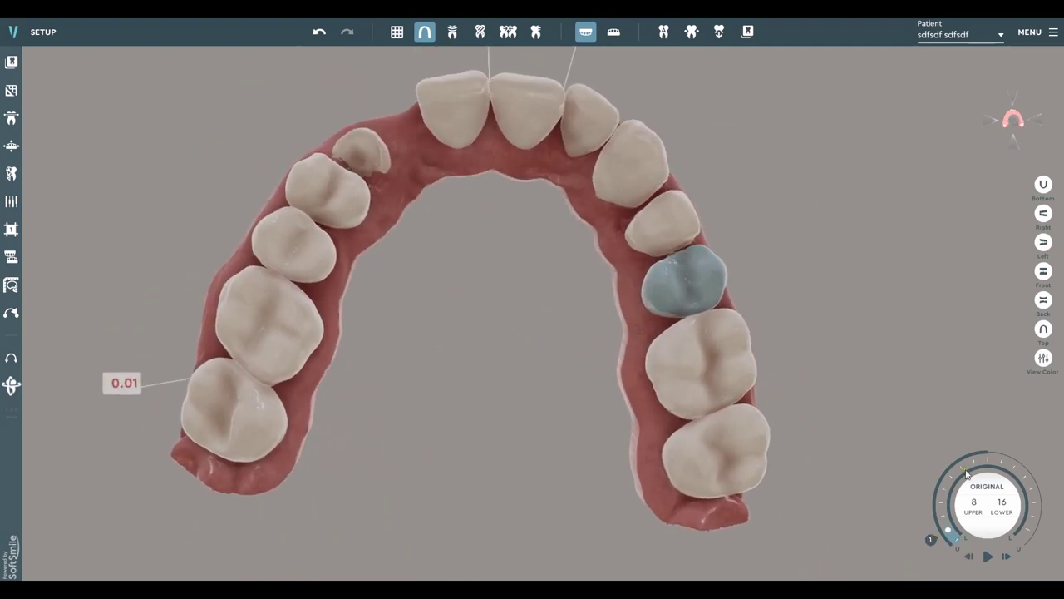
scroll(588, 438, "down", 2)
middle_click_drag(570, 423, 584, 377)
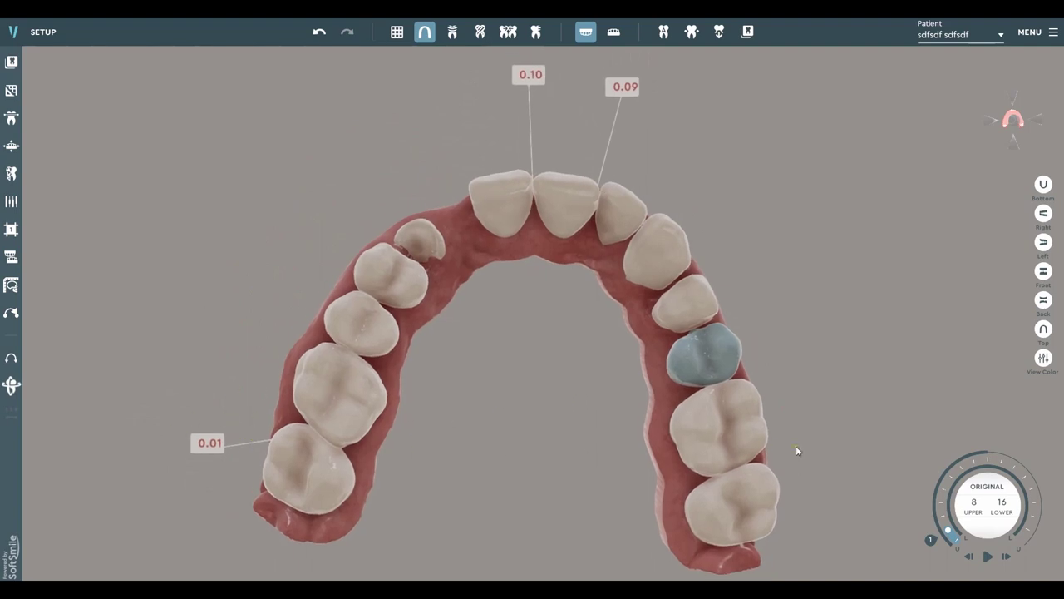
Step: Run the upper tooth movements on to step 8 and return to step 5, comparing the collision indicators
left_click(944, 504)
scroll(944, 505, "up", 2)
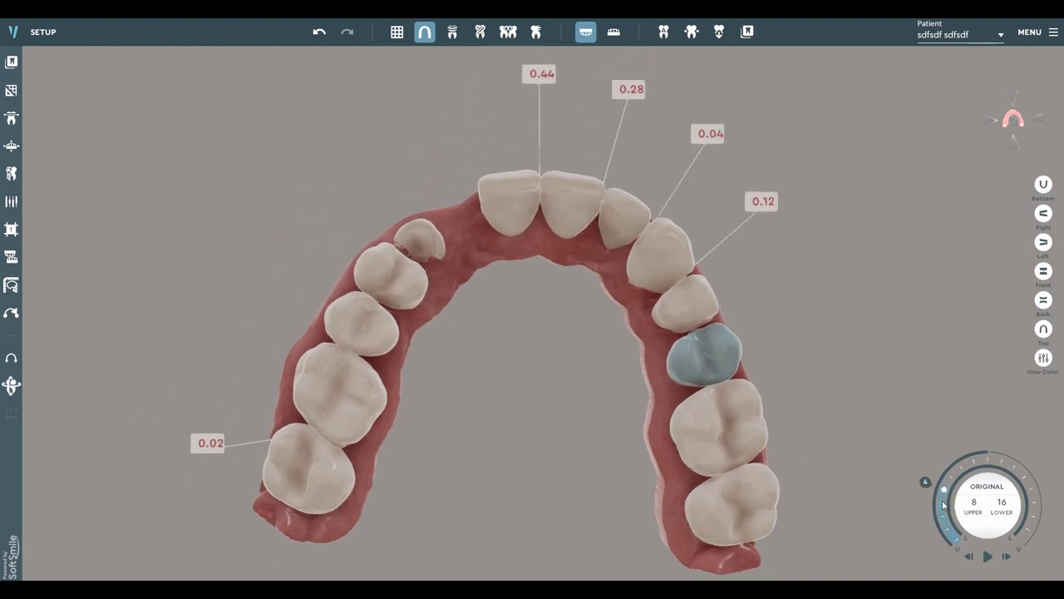
scroll(944, 506, "up", 1)
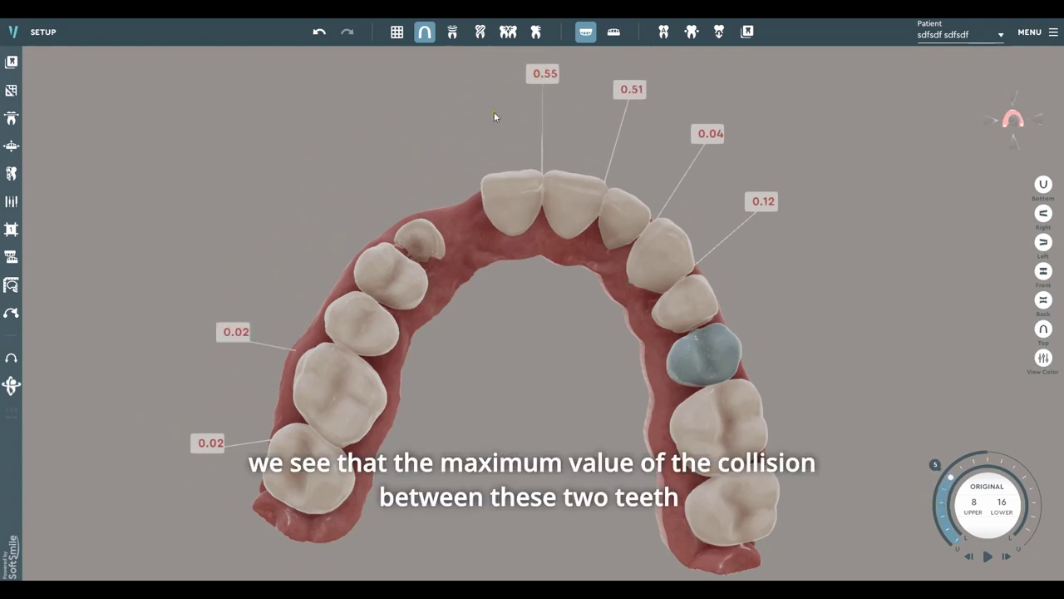
scroll(972, 480, "up", 2)
scroll(973, 480, "up", 2)
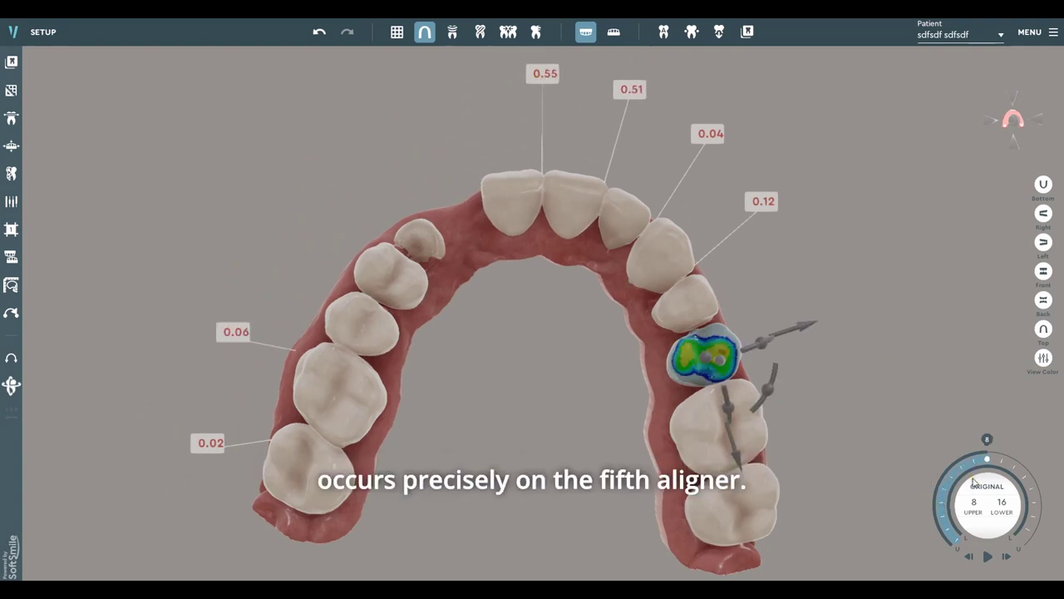
scroll(973, 480, "down", 3)
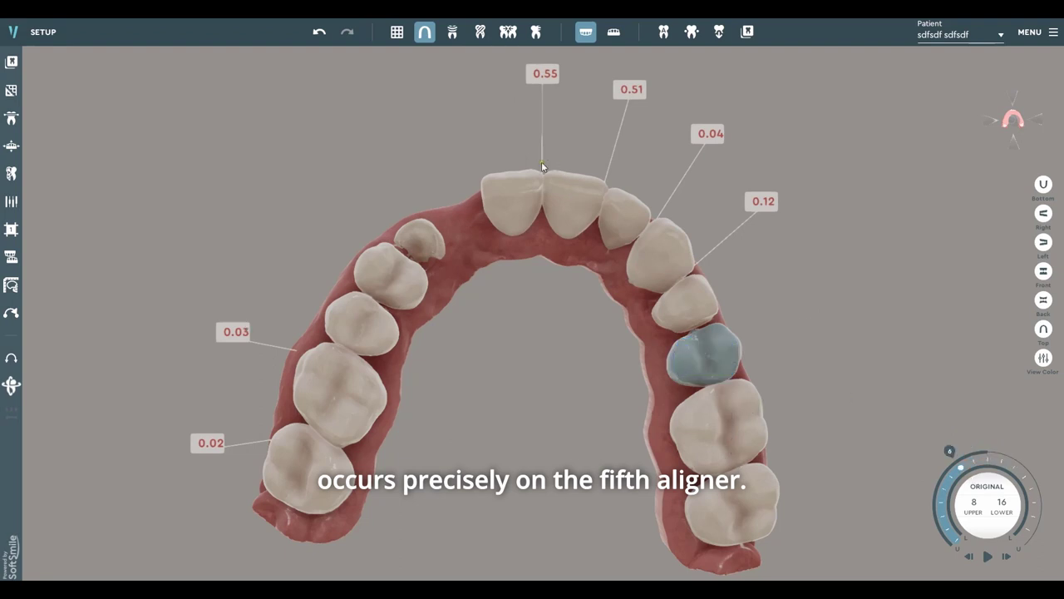
left_click(952, 482)
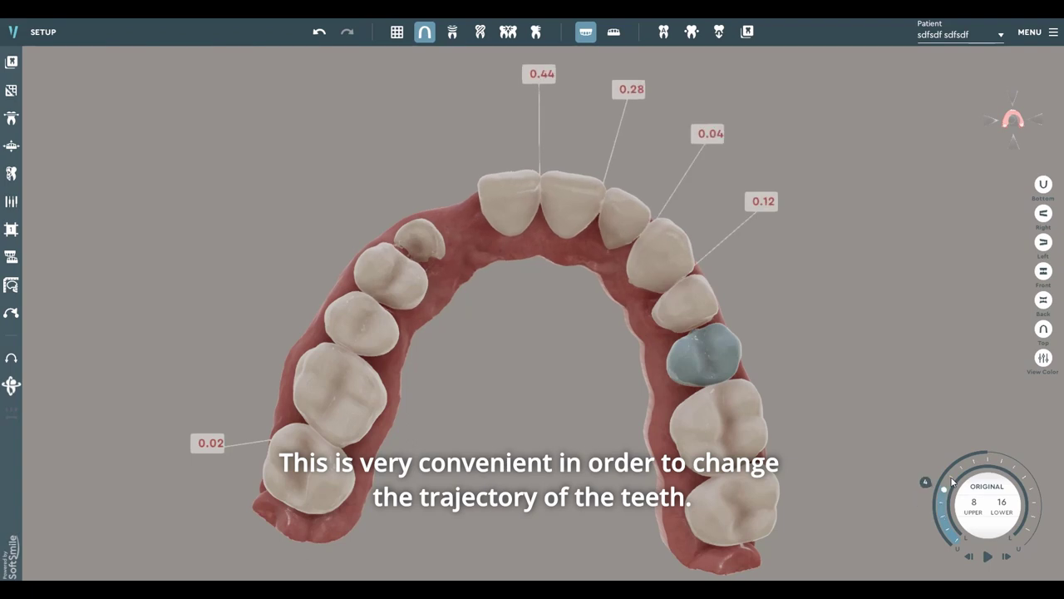
left_click(952, 480)
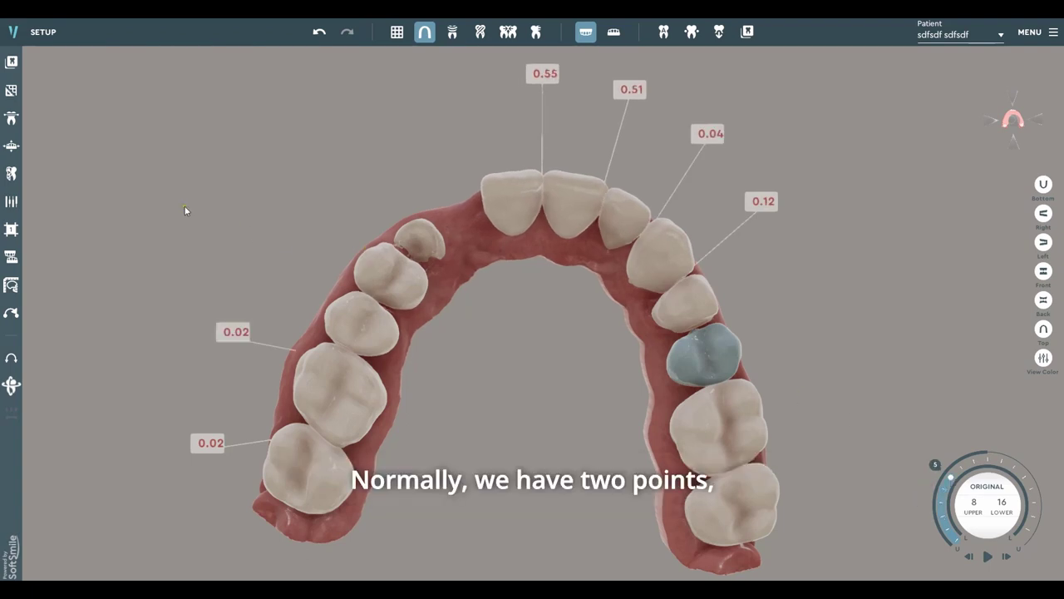
Step: Reopen the Treatment Plan chart and examine the contact between the upper central incisors at step 5
left_click(11, 201)
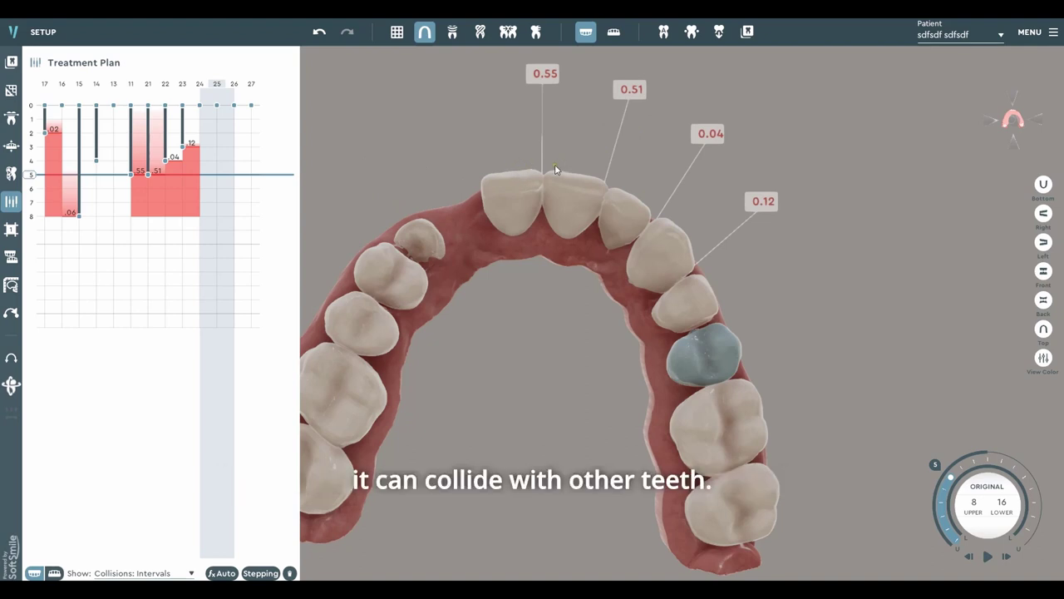
left_click_drag(555, 164, 564, 198)
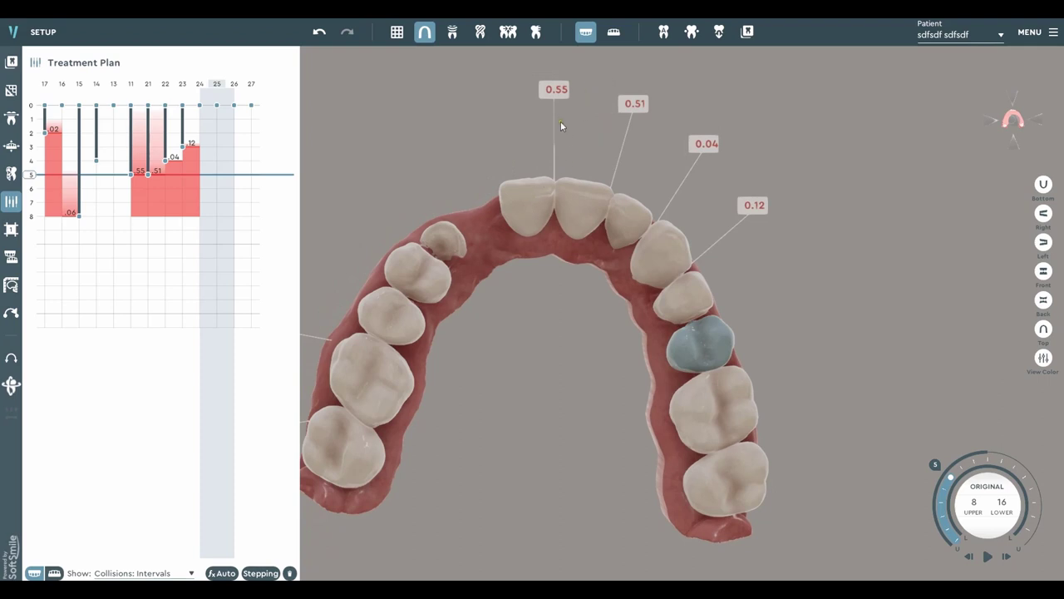
scroll(560, 121, "up", 5)
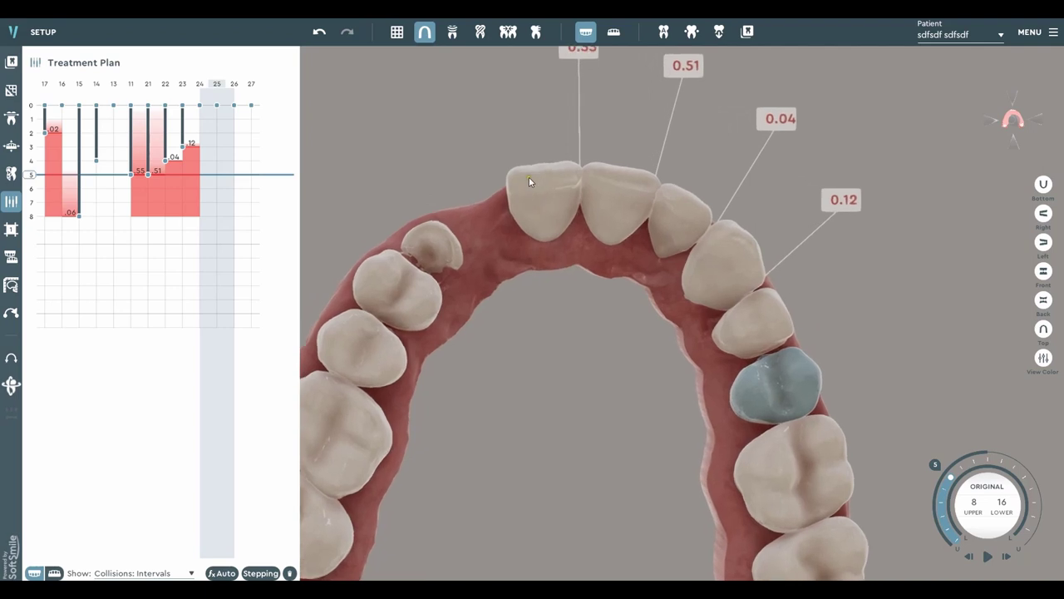
scroll(548, 176, "down", 3)
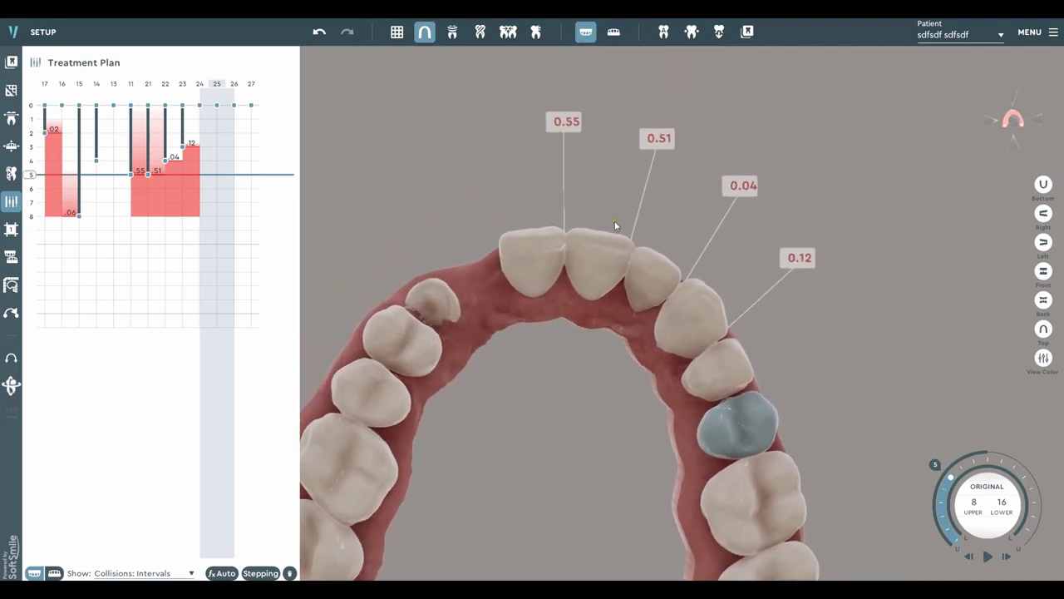
scroll(635, 262, "up", 2)
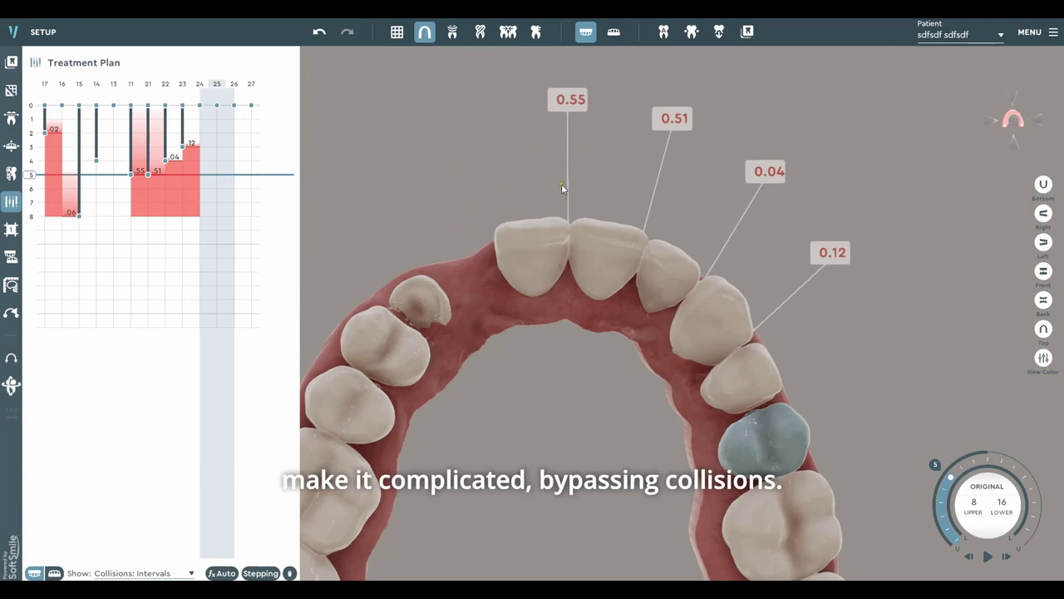
scroll(599, 205, "down", 2)
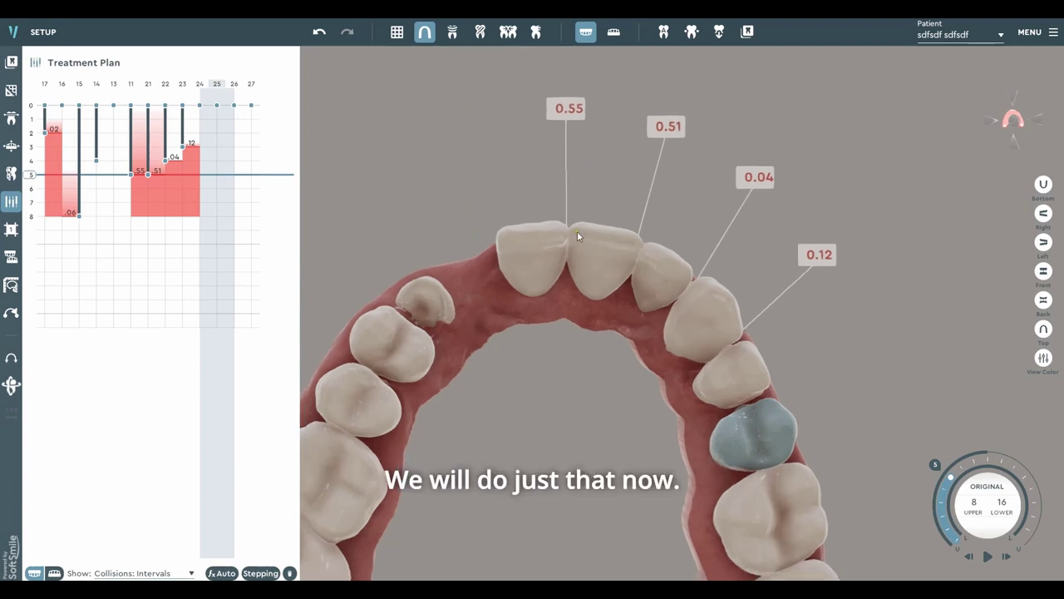
scroll(460, 212, "up", 1)
scroll(574, 241, "up", 3)
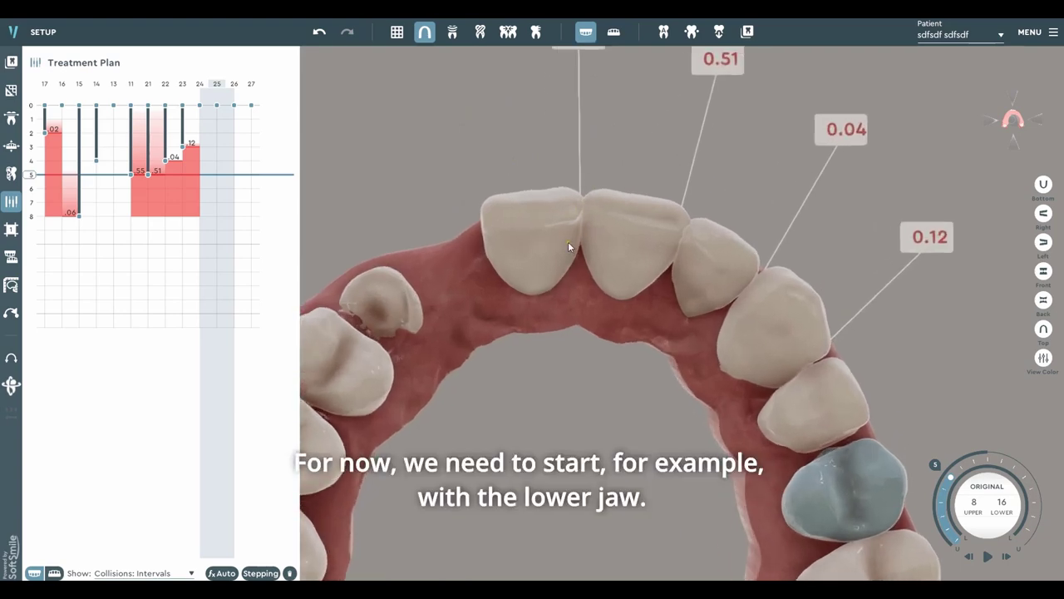
scroll(569, 243, "down", 4)
Step: Show only the lower jaw, viewed from the biting side, and return the plan to step 0
left_click_drag(578, 244, 585, 392)
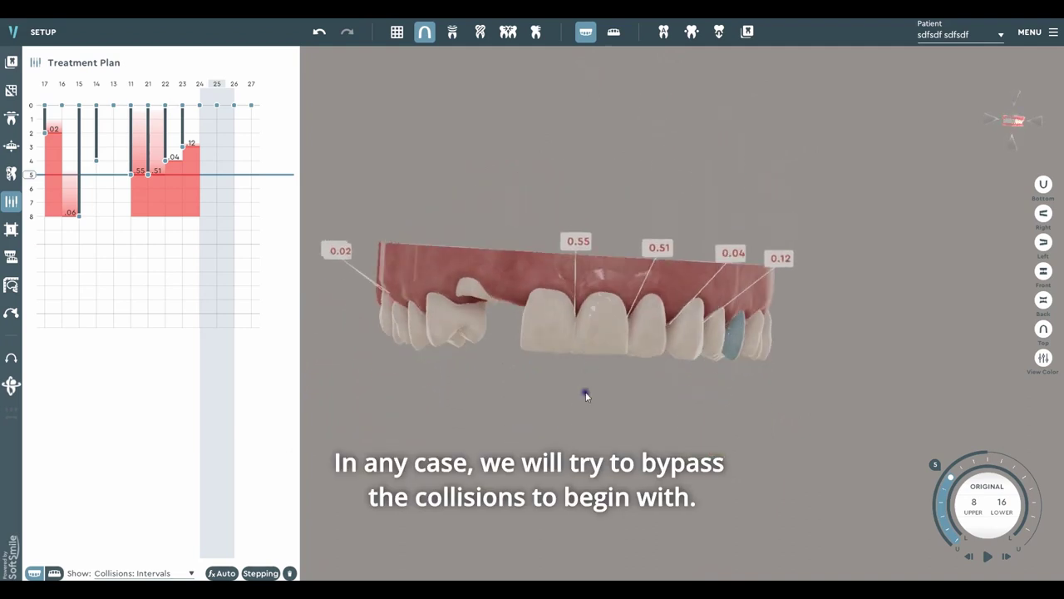
left_click(611, 37)
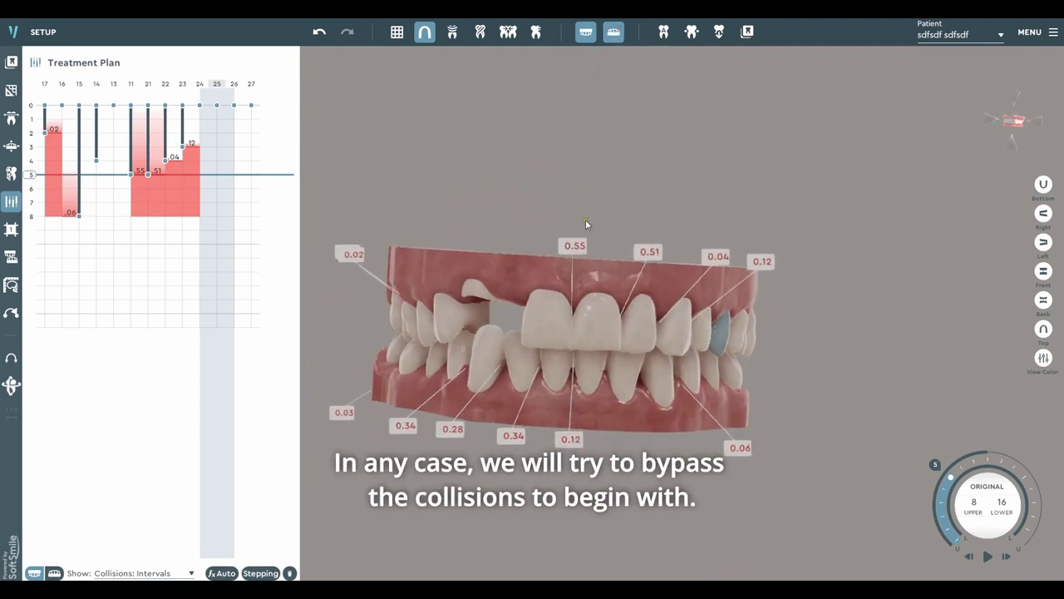
left_click(585, 33)
left_click_drag(712, 357, 781, 300)
left_click_drag(951, 453, 957, 540)
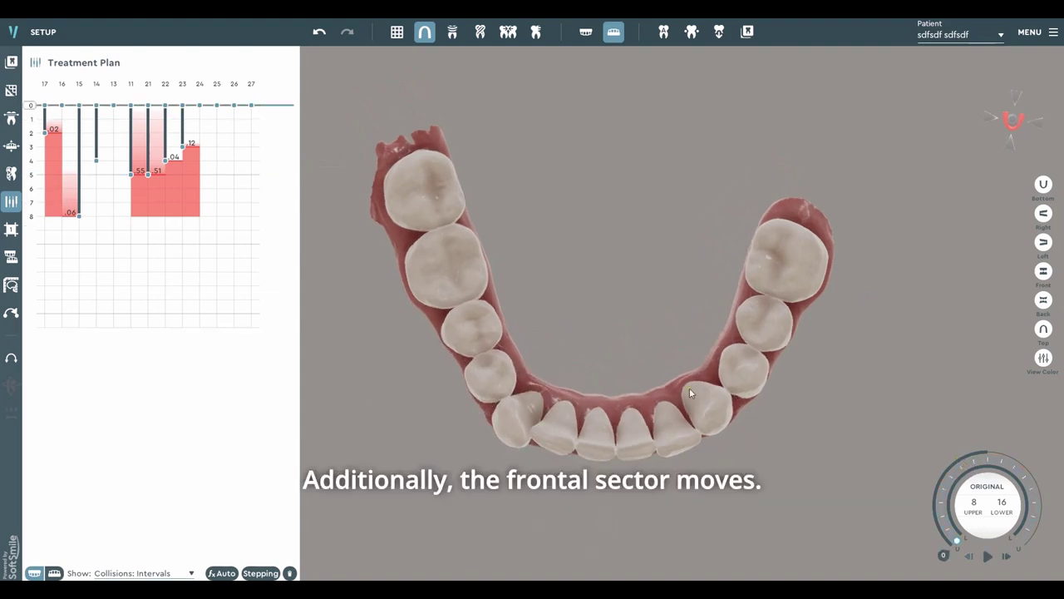
Step: Run the lower tooth movements forward to step 13 and return to step 0, examining the frontal sector
scroll(962, 475, "down", 14)
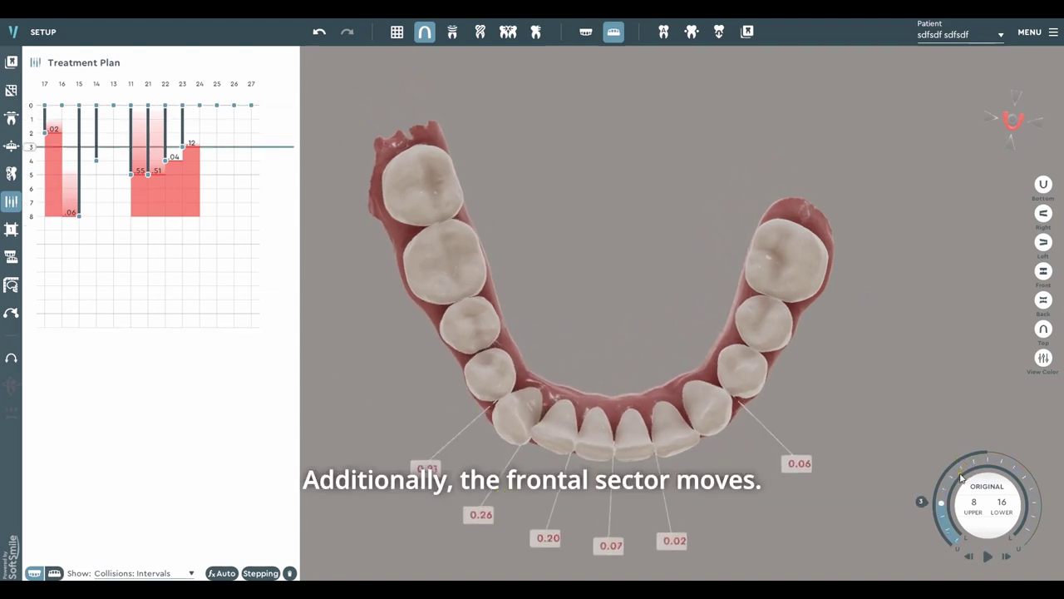
scroll(967, 475, "up", 11)
key("Right")
key("Right")
key("Right")
key("Right")
key("Right")
key("Right")
key("Right")
key("Right")
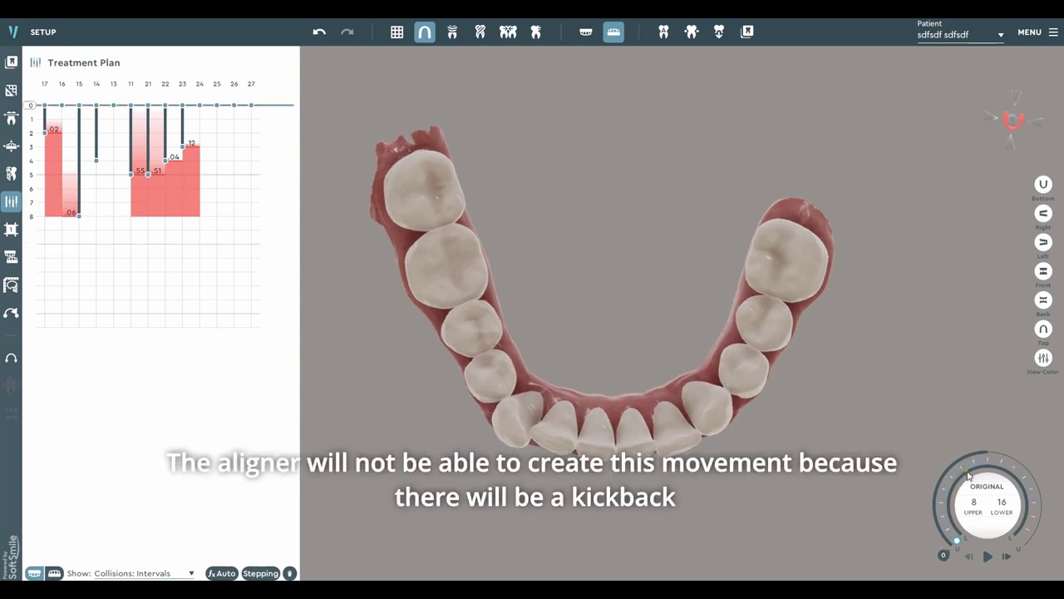
key("Right")
key("Right")
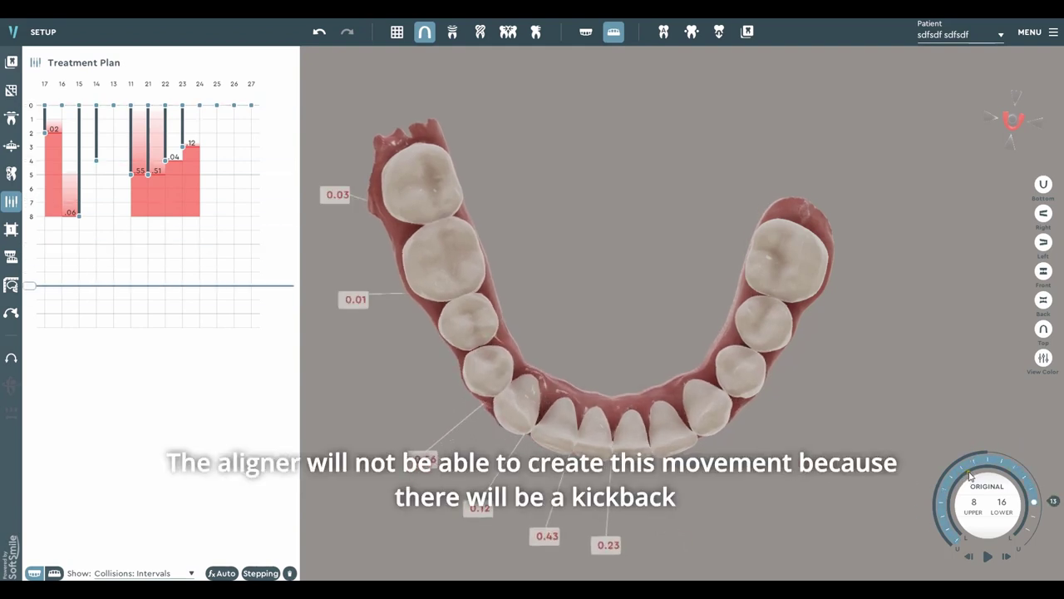
key("Home")
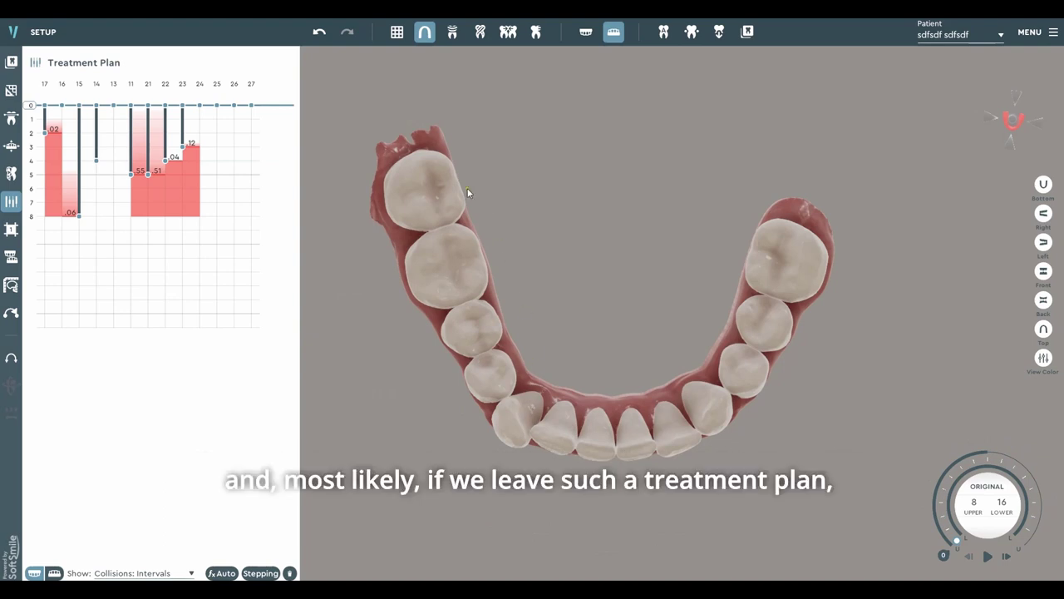
Step: Move the lower jaw back and forth between the early and middle steps, comparing the frontal collision indicators
key("Right")
key("Right")
key("Right")
key("Right")
key("Right")
key("Right")
key("Right")
key("Right")
key("Right")
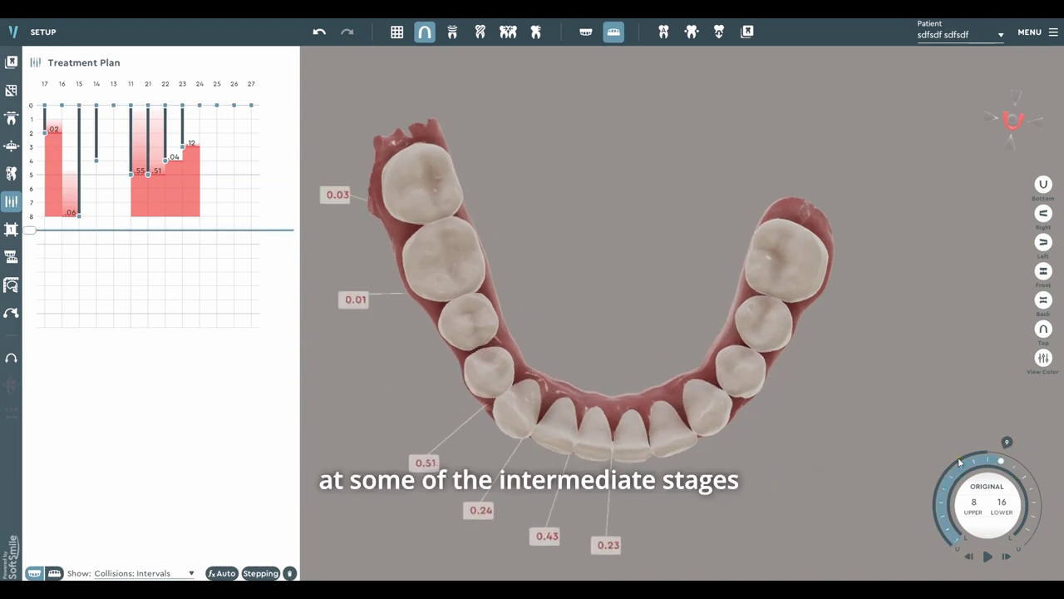
key("Left")
key("Left")
key("Left")
key("Left")
key("Left")
key("Left")
key("Left")
key("Left")
key("Left")
key("Right")
key("Right")
key("Right")
key("Right")
key("Right")
key("Right")
key("Right")
key("Right")
key("Right")
key("Right")
key("Right")
key("Right")
key("Right")
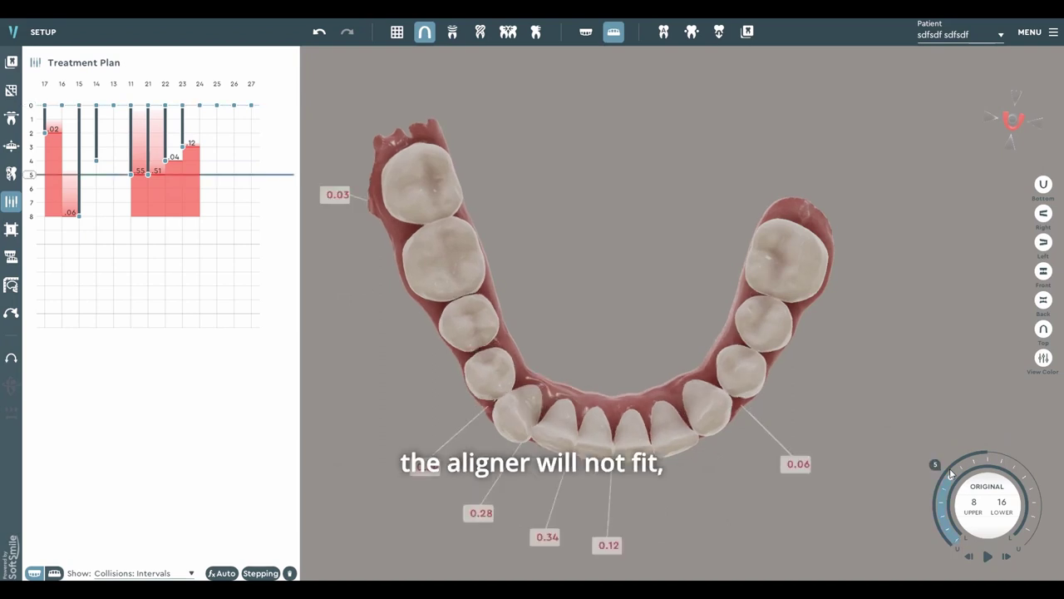
Step: Follow the lower jaw from its middle steps to step 16, examining the contacts between teeth
key("Left")
key("Left")
key("Left")
key("Left")
key("Left")
key("Left")
key("Left")
key("Left")
key("Left")
key("Left")
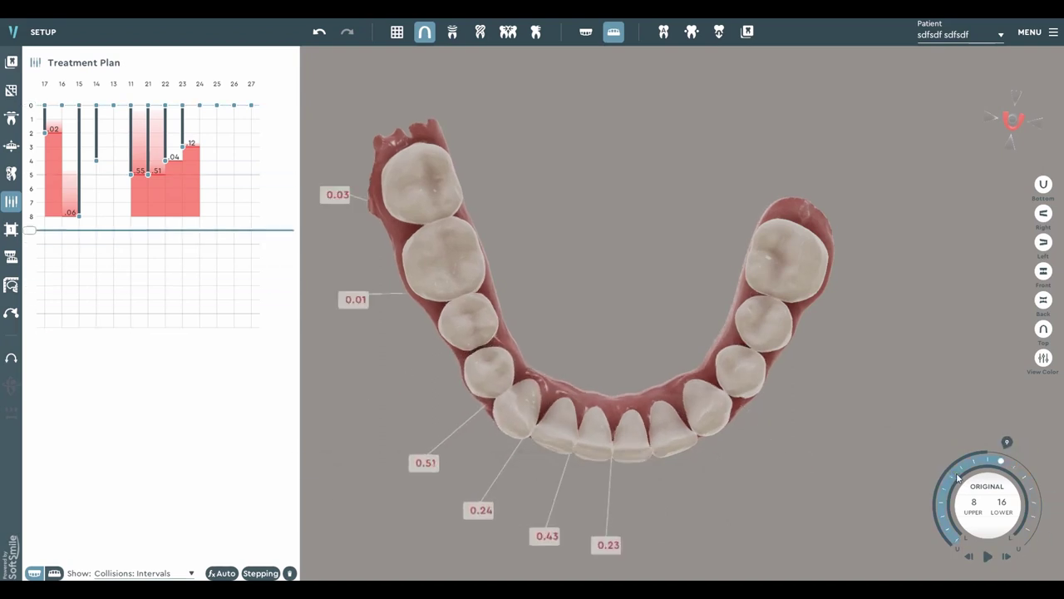
key("Right")
key("Right")
key("Right")
key("Right")
key("Right")
key("Right")
key("Right")
key("Right")
key("Right")
key("Right")
key("Right")
key("Right")
key("Right")
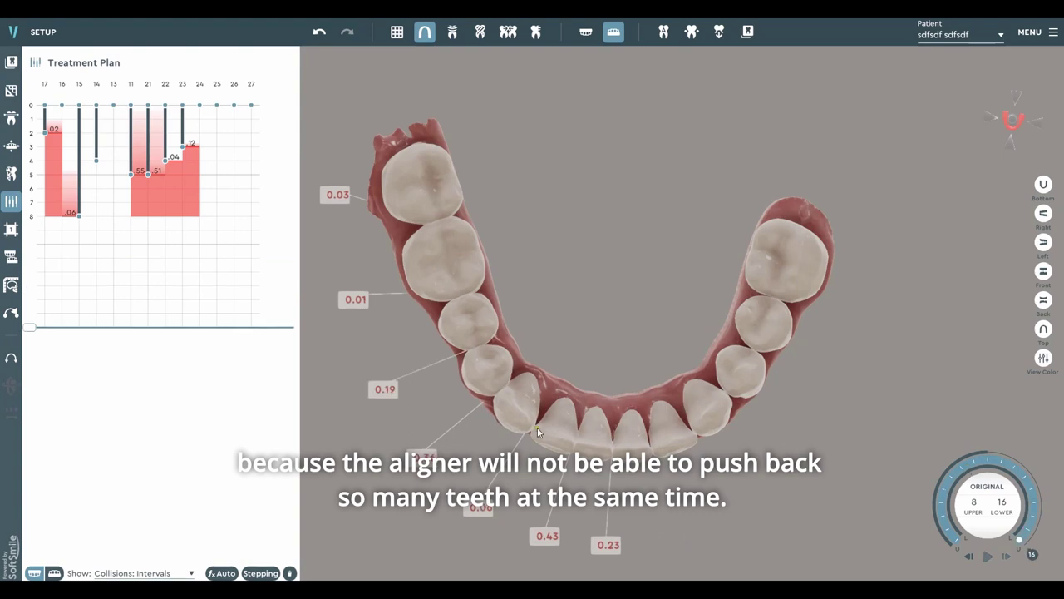
Step: Return the lower plan through steps 9 and 2 and advance it to step 13, comparing the simultaneous tooth movements
key("Left")
key("Left")
key("Left")
key("Left")
key("Left")
key("Left")
key("Left")
key("Left")
key("Left")
key("Left")
key("Left")
key("Left")
key("Left")
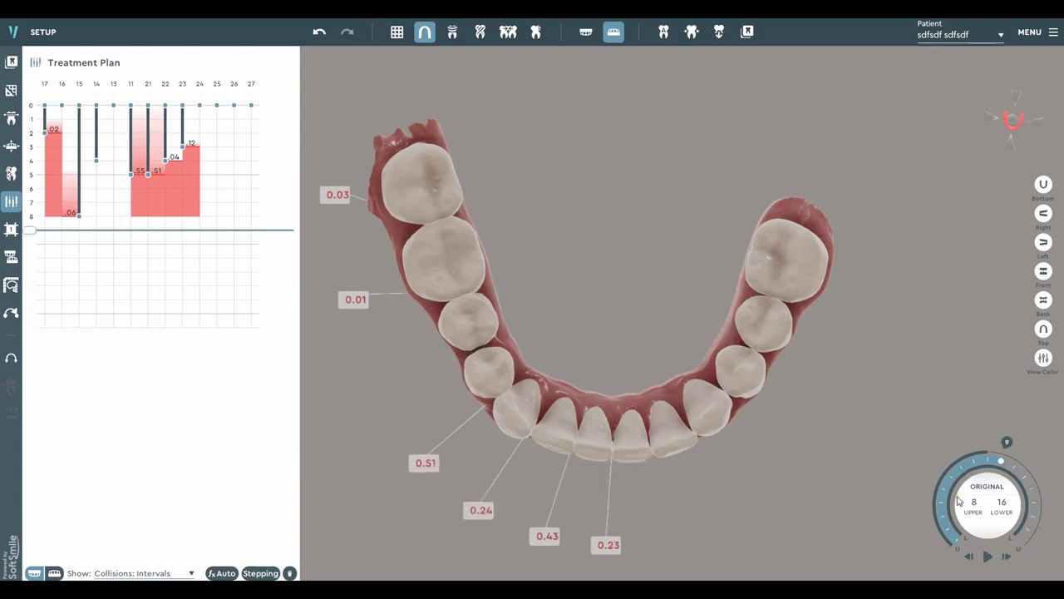
key("Right")
key("Right")
key("Right")
key("Right")
key("Right")
key("Right")
key("Right")
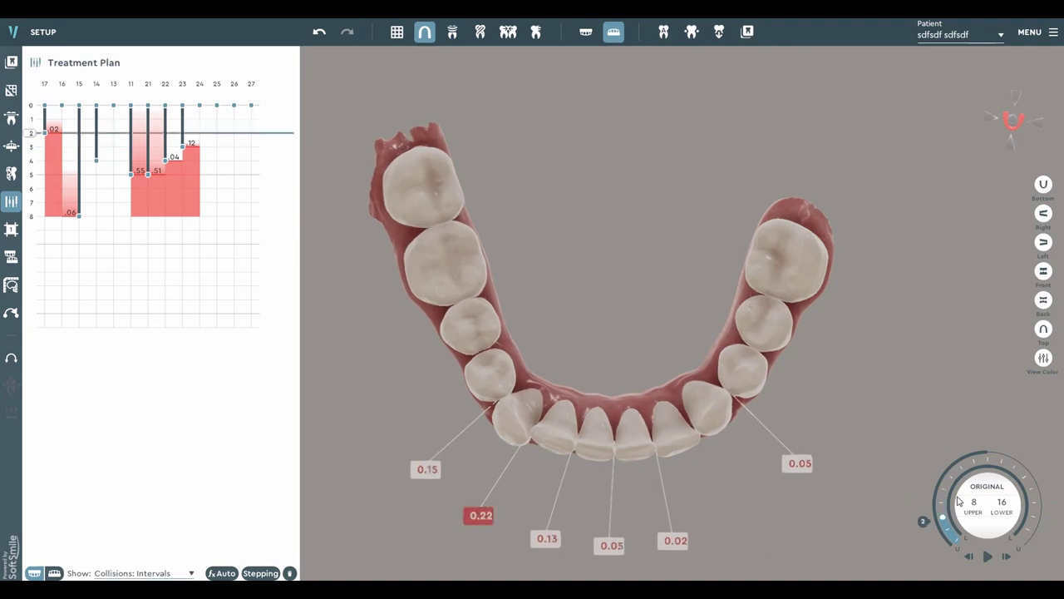
key("Right")
key("Right")
key("Right")
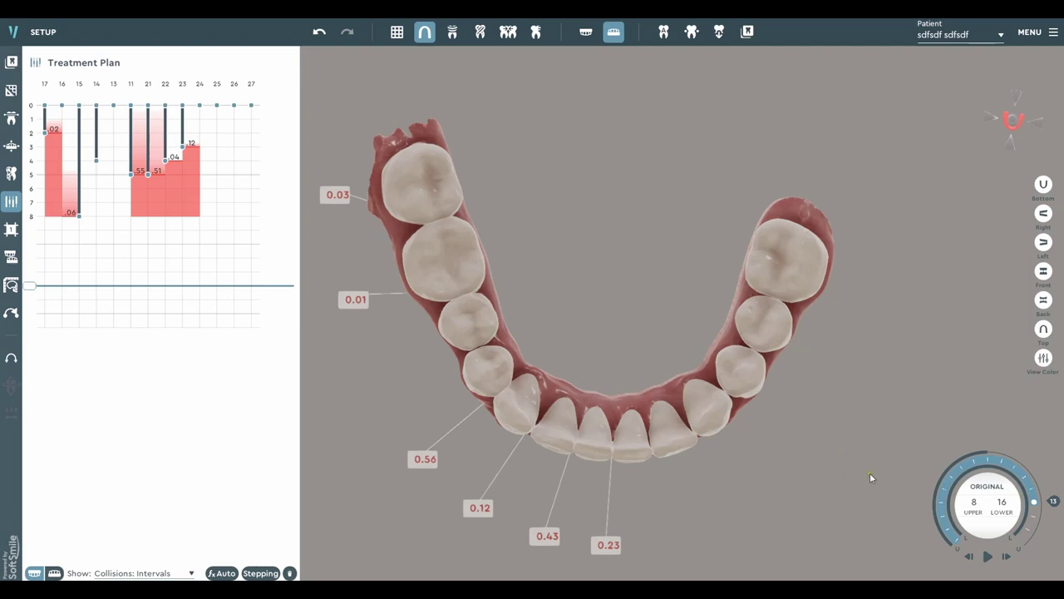
Step: Scrub the lower plan past step 11 to step 16 and take a closer look at the arch
scroll(969, 496, "up", 3)
scroll(961, 487, "down", 5)
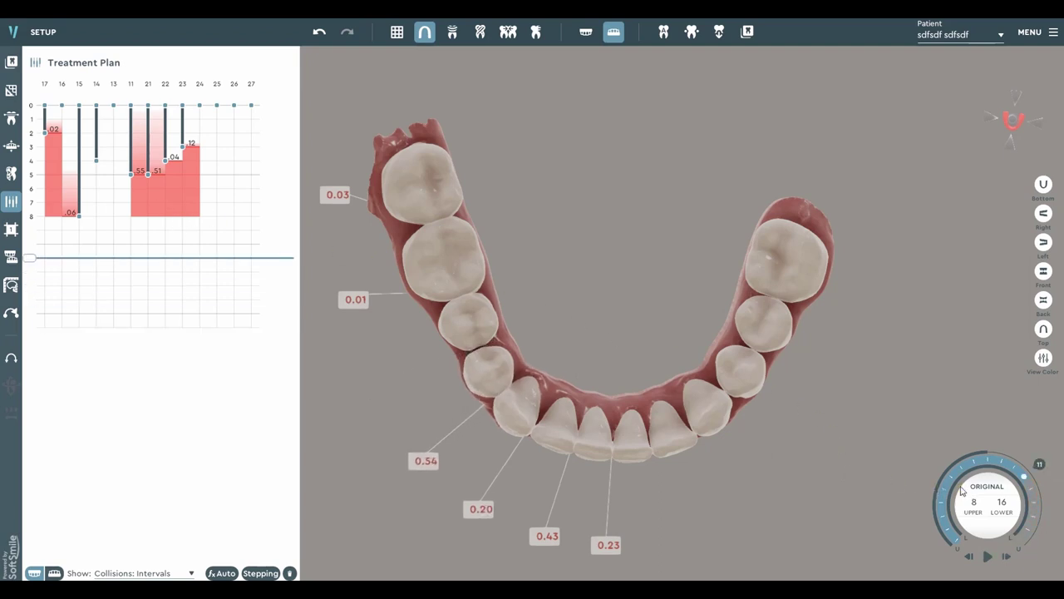
scroll(963, 491, "up", 8)
scroll(972, 491, "down", 13)
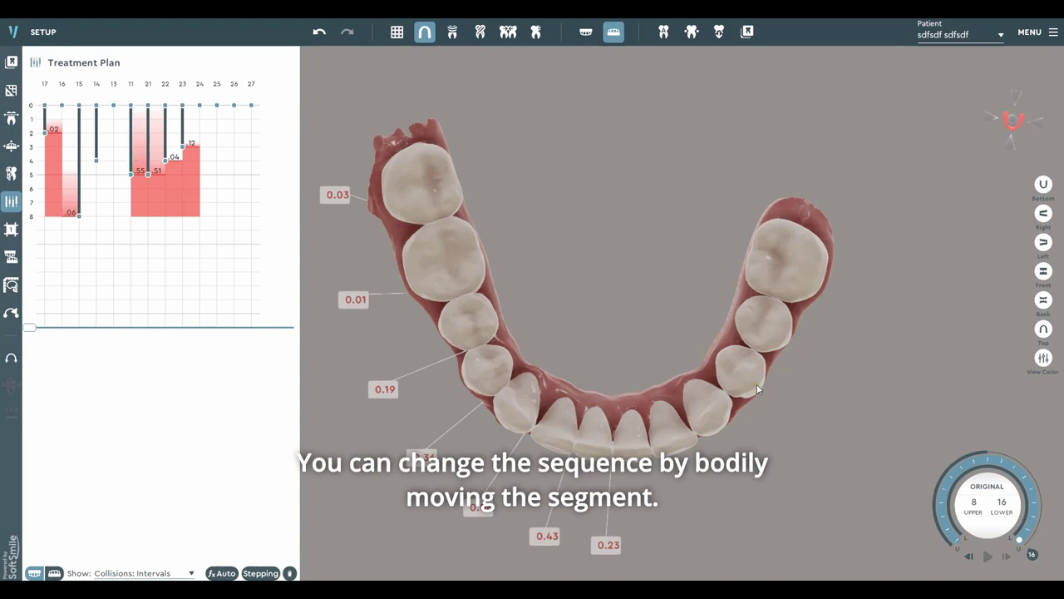
scroll(573, 351, "up", 1)
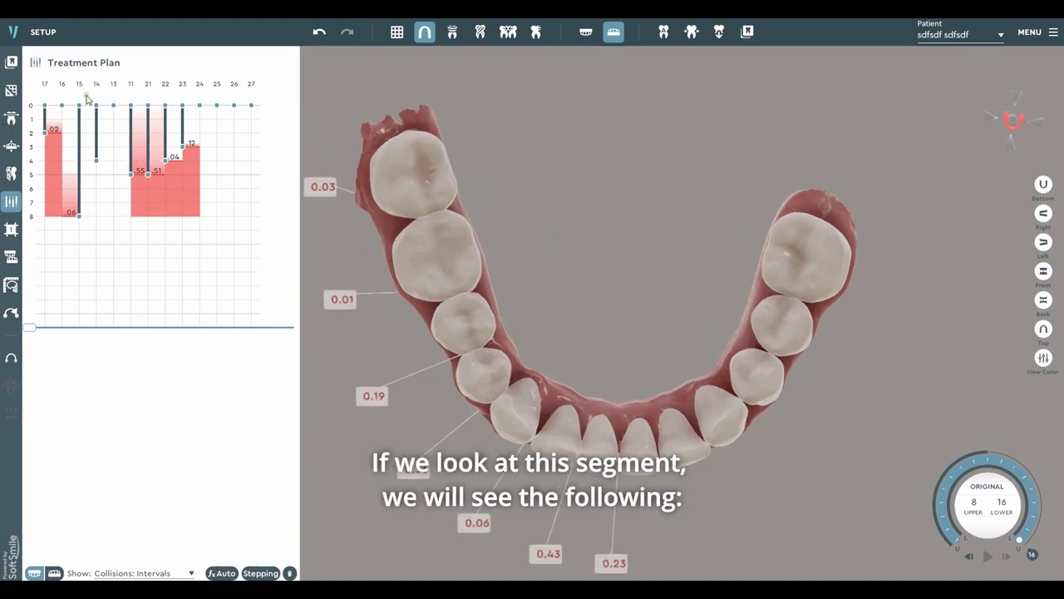
Step: Follow the lower teeth along the chart's timeline from step 0 through step 9 to step 16
left_click(33, 119)
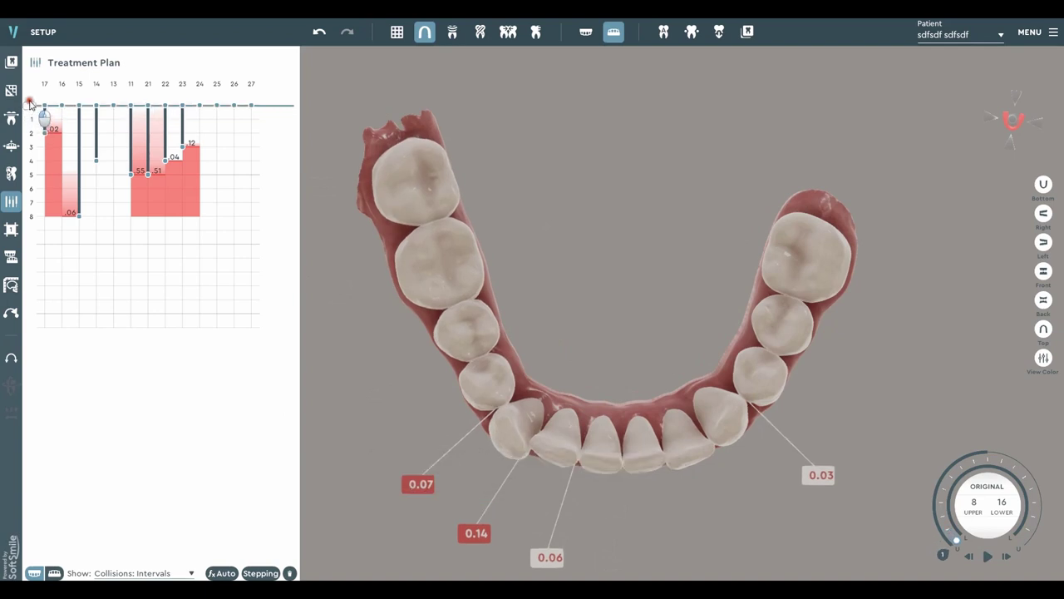
left_click_drag(31, 121, 38, 226)
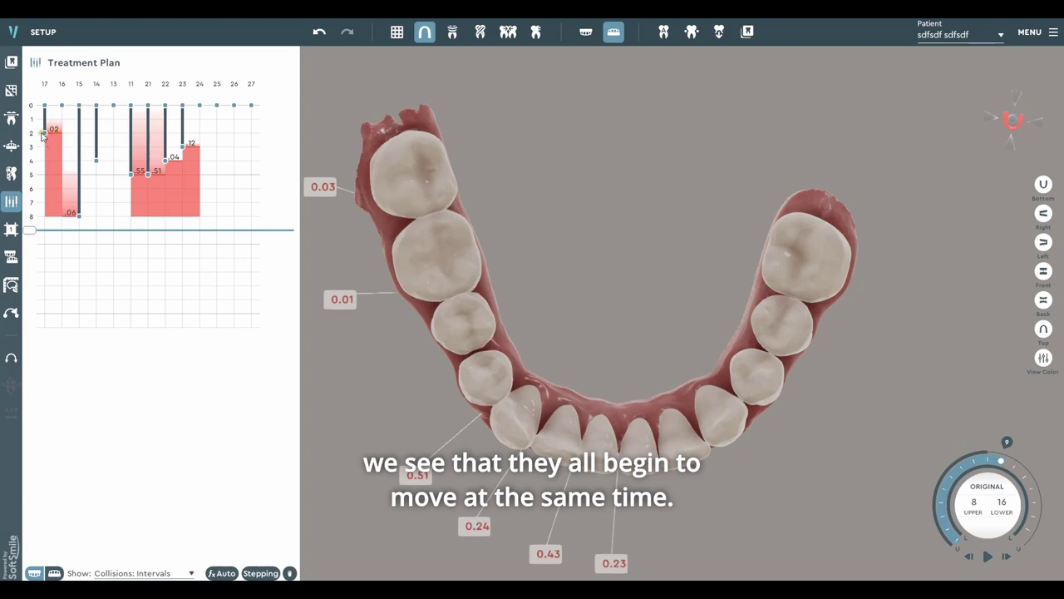
left_click(79, 126)
mouse_move(80, 131)
left_mouse_down()
mouse_move(82, 175)
mouse_move(81, 136)
left_mouse_up()
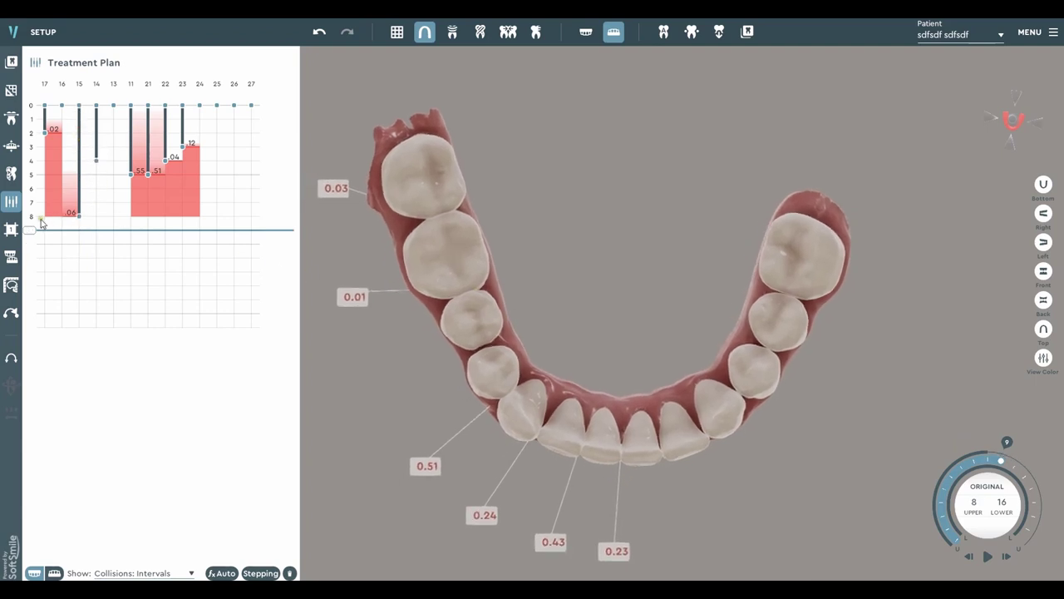
mouse_move(31, 228)
left_mouse_down()
mouse_move(33, 219)
mouse_move(33, 230)
left_mouse_up()
scroll(991, 474, "down", 7)
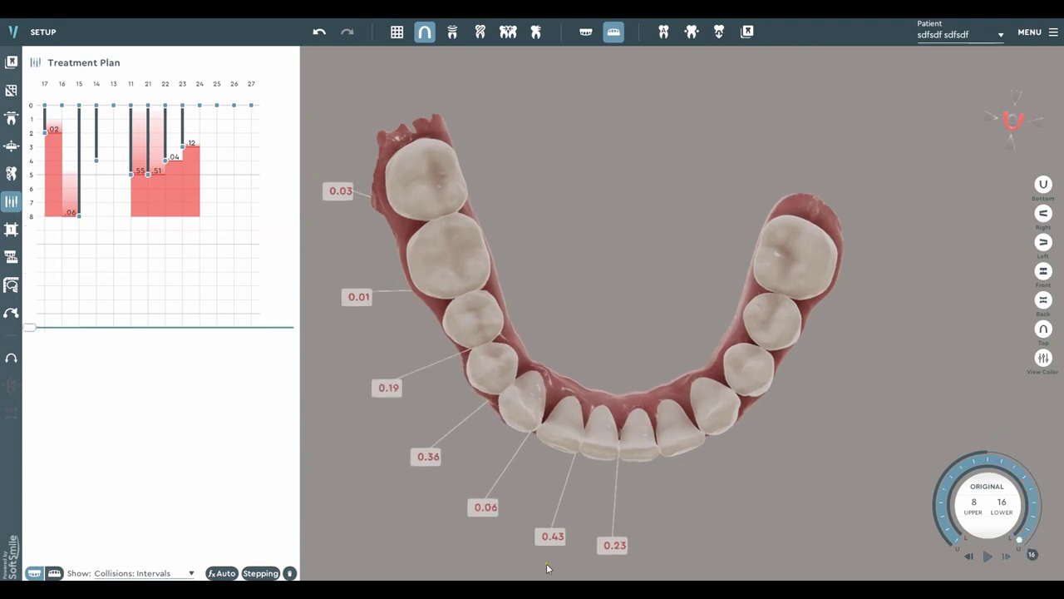
Step: Switch the Treatment Plan chart to the lower jaw and examine the segment with teeth 43 to 47
left_click(54, 572)
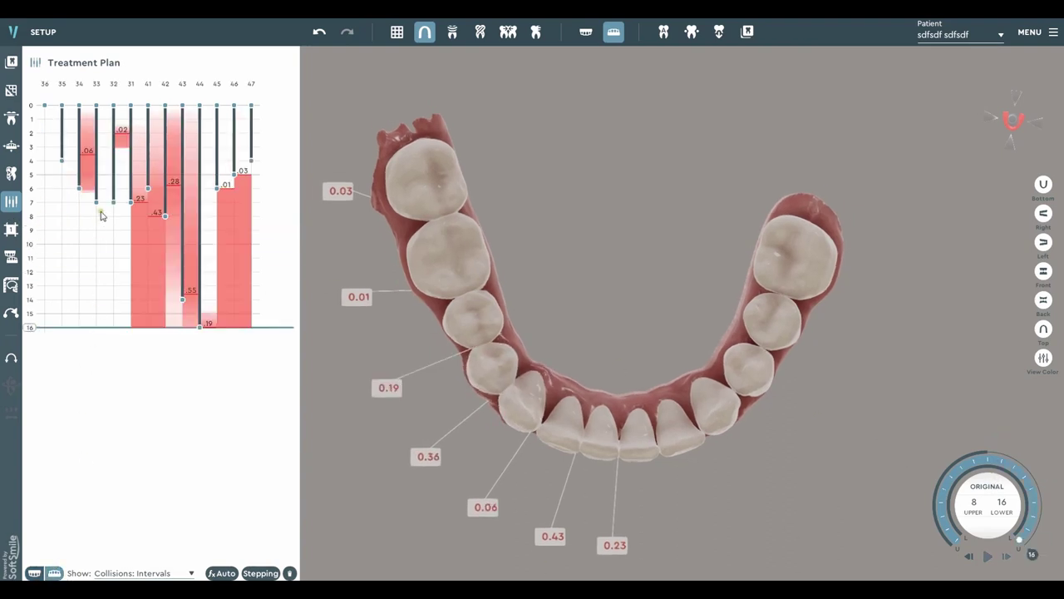
scroll(441, 279, "up", 3)
middle_click_drag(474, 304, 505, 293)
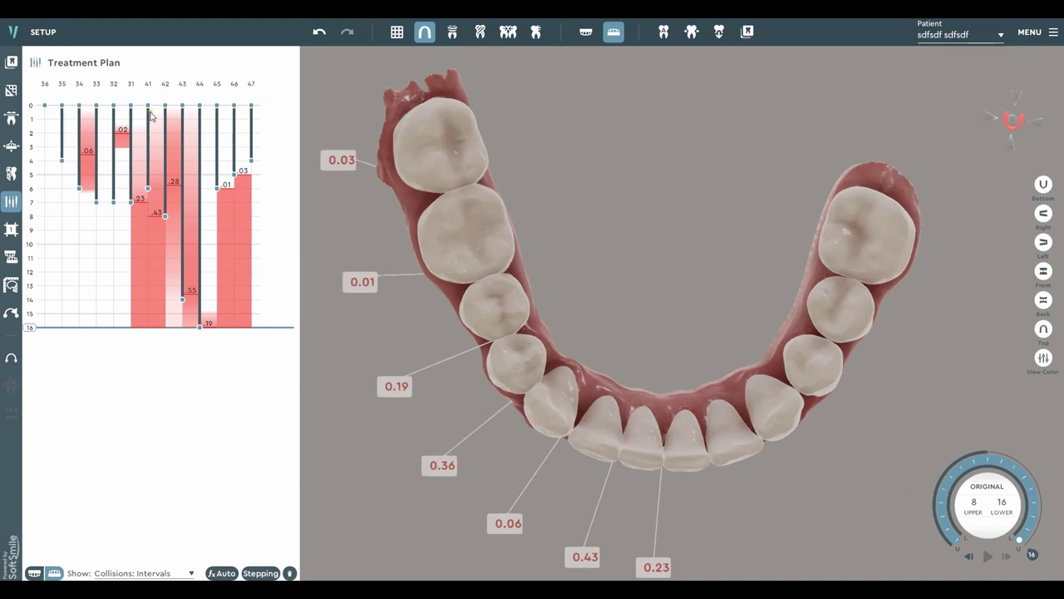
scroll(394, 146, "down", 2)
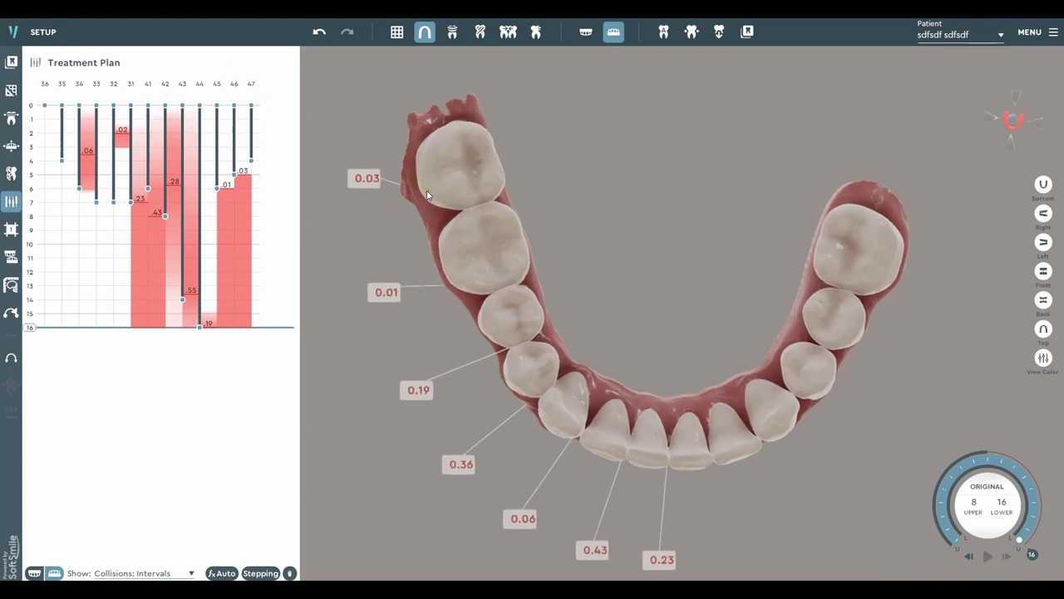
scroll(440, 203, "up", 3)
middle_click_drag(441, 203, 443, 219)
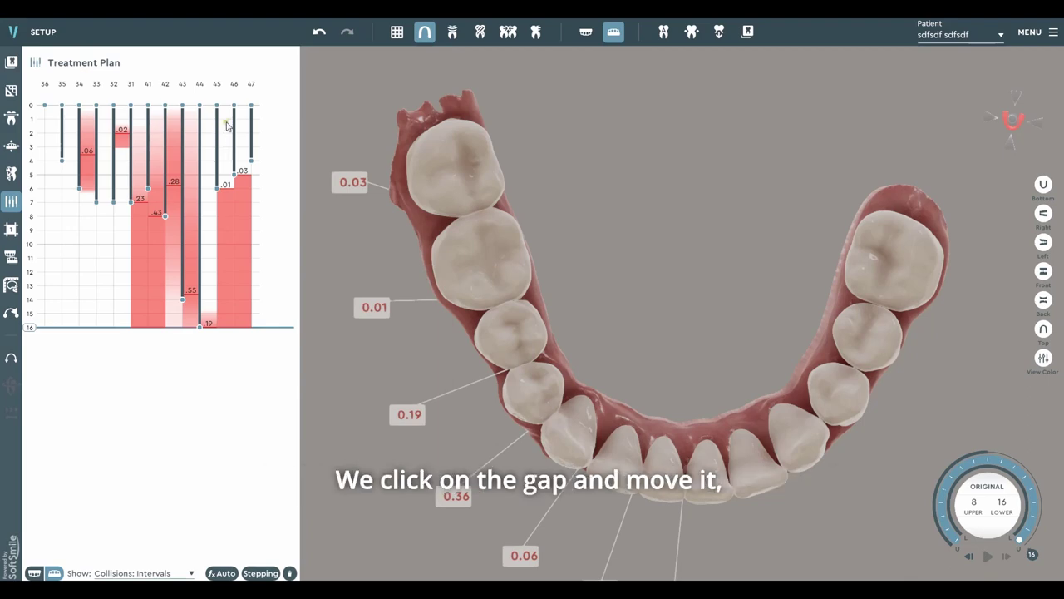
Step: Shift tooth 46's movement to start at step 4, and review the lower plan from step 0 to step 16
left_click(236, 125)
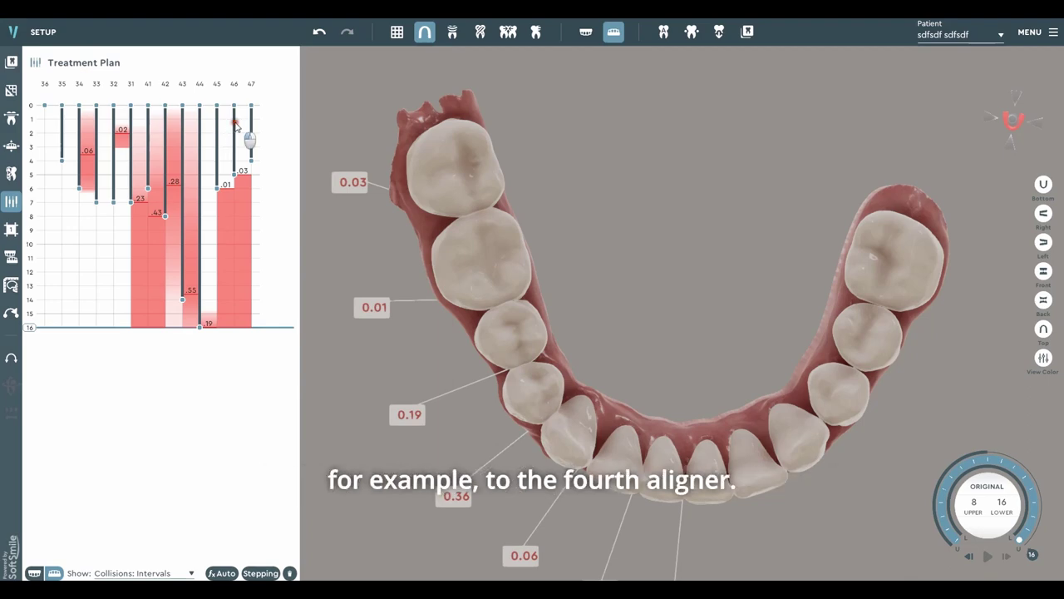
left_click(235, 126)
left_click_drag(235, 125, 234, 183)
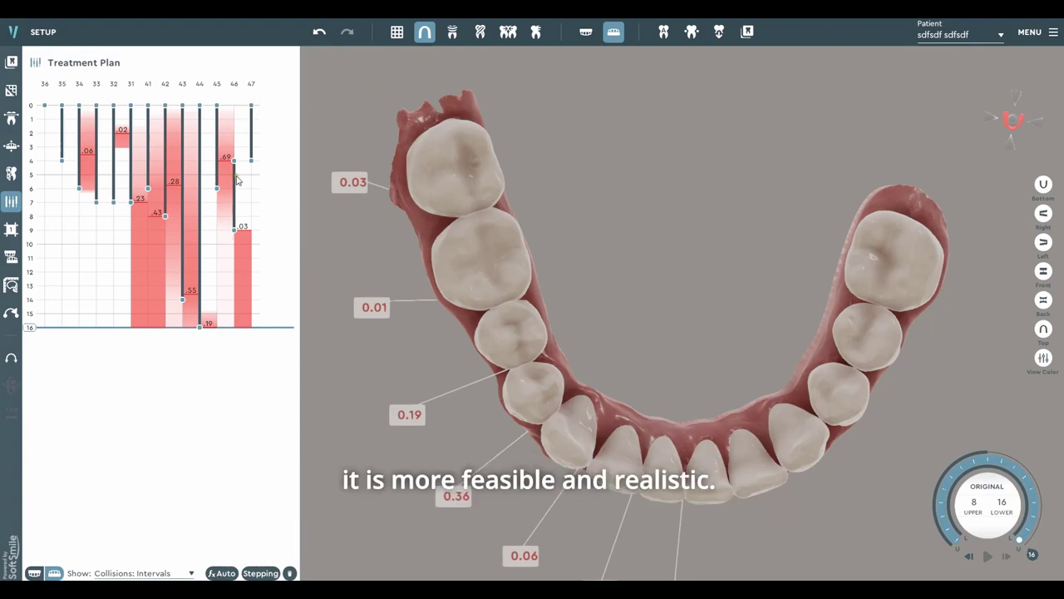
left_click(29, 120)
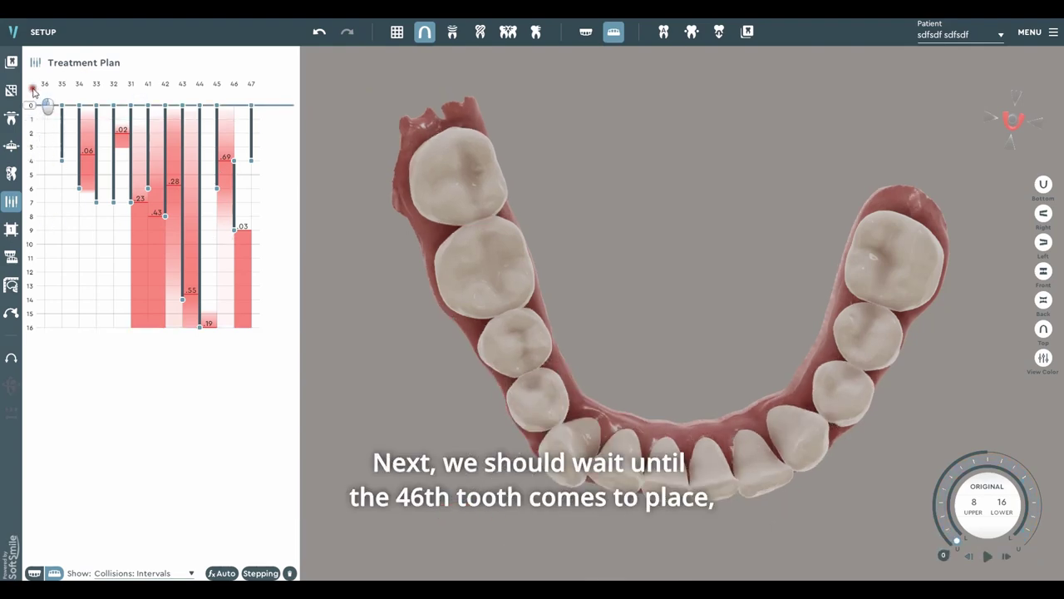
left_click_drag(33, 105, 44, 326)
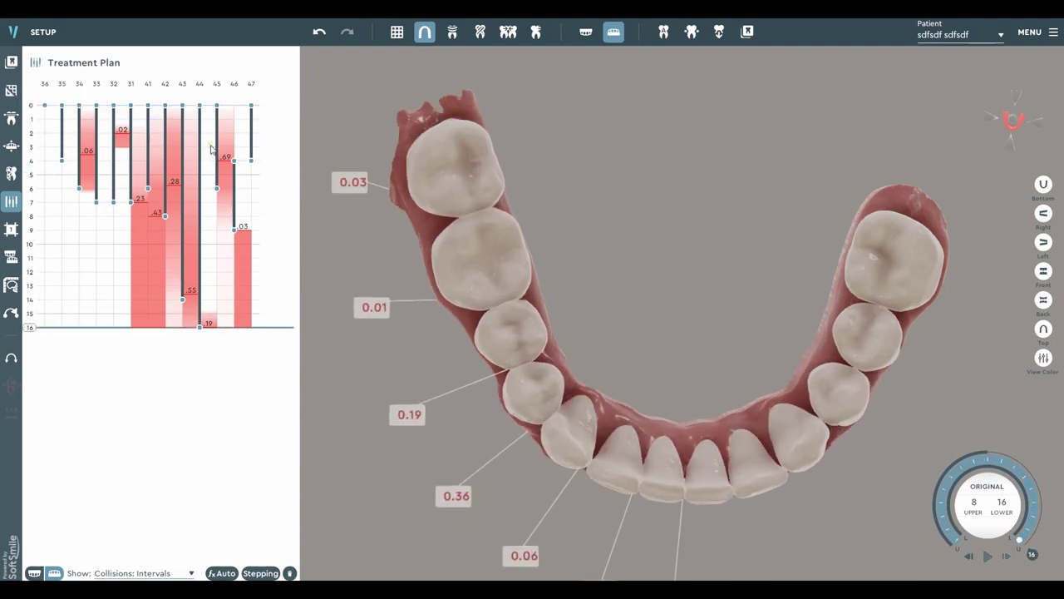
Step: Shift tooth 45's movement to run from step 8 to step 14
left_click_drag(217, 143, 216, 159)
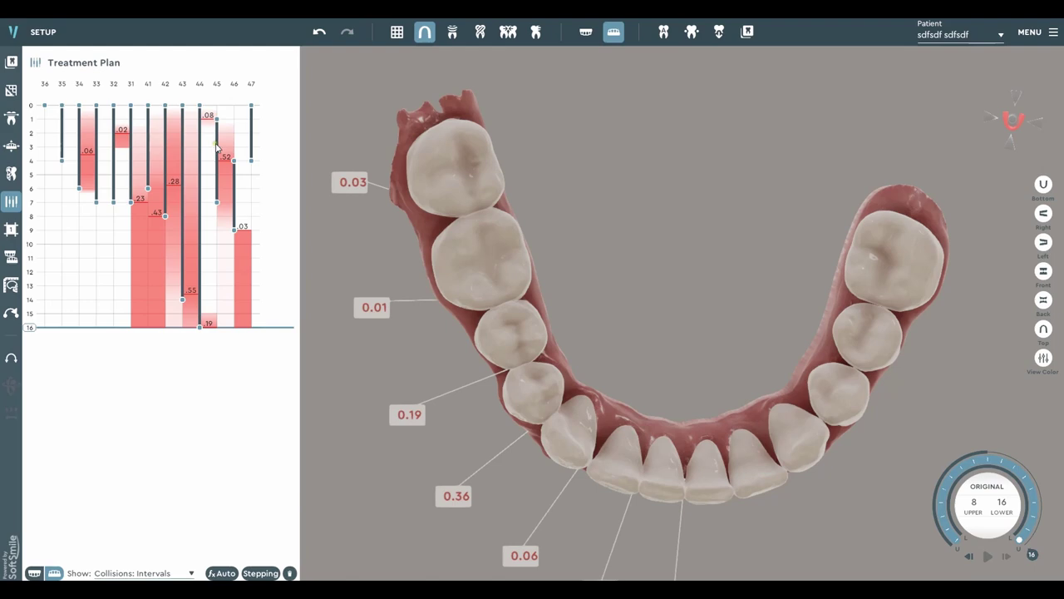
left_click_drag(215, 147, 219, 259)
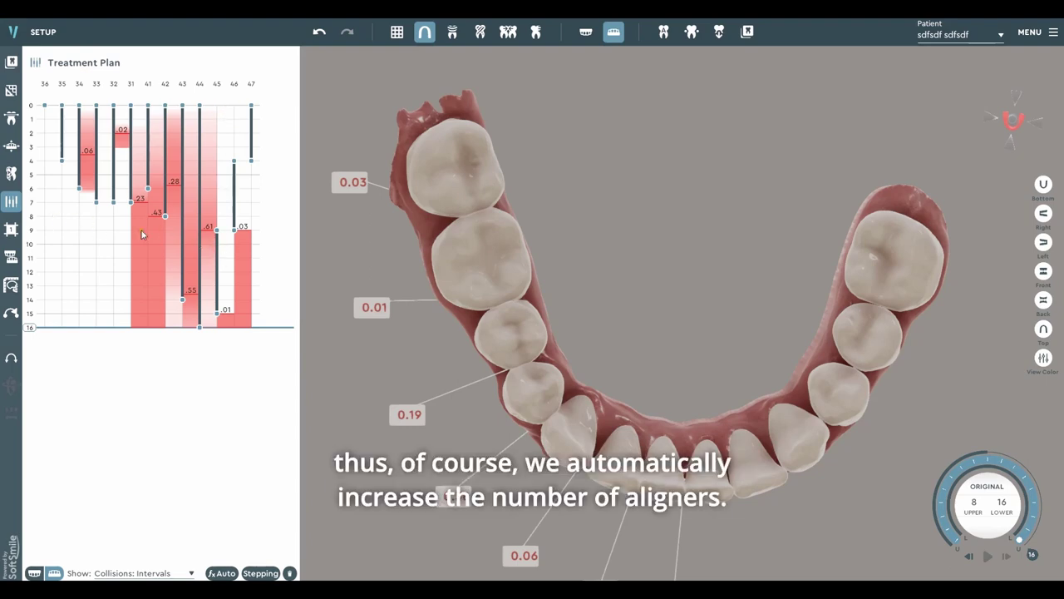
left_click_drag(219, 254, 226, 225)
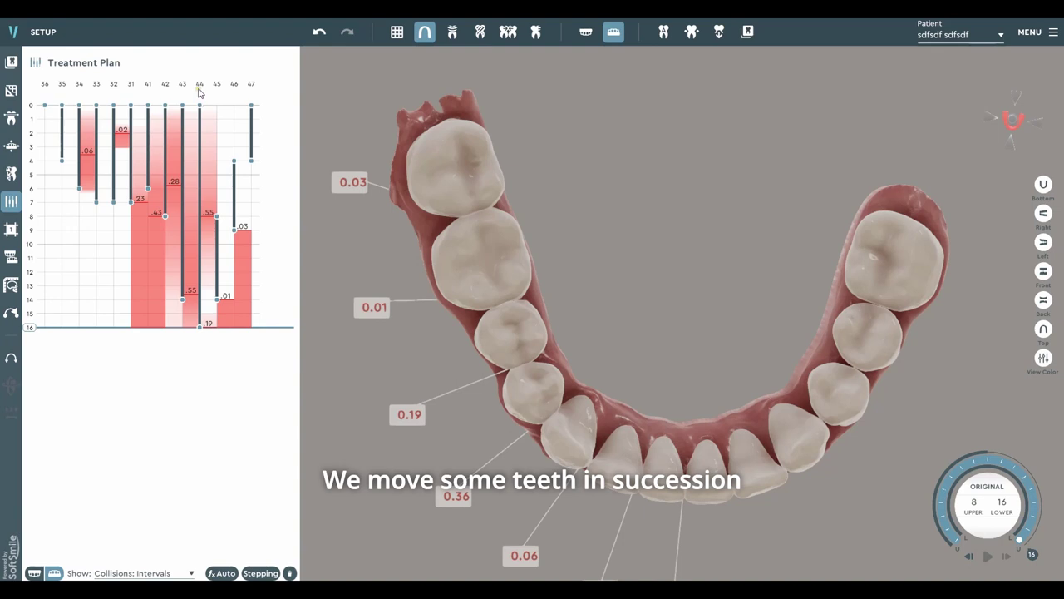
Step: Shift the movements of tooth 44 to start at step 8 and tooth 43 at step 10, and show the plan at step 12
left_click_drag(208, 188, 200, 301)
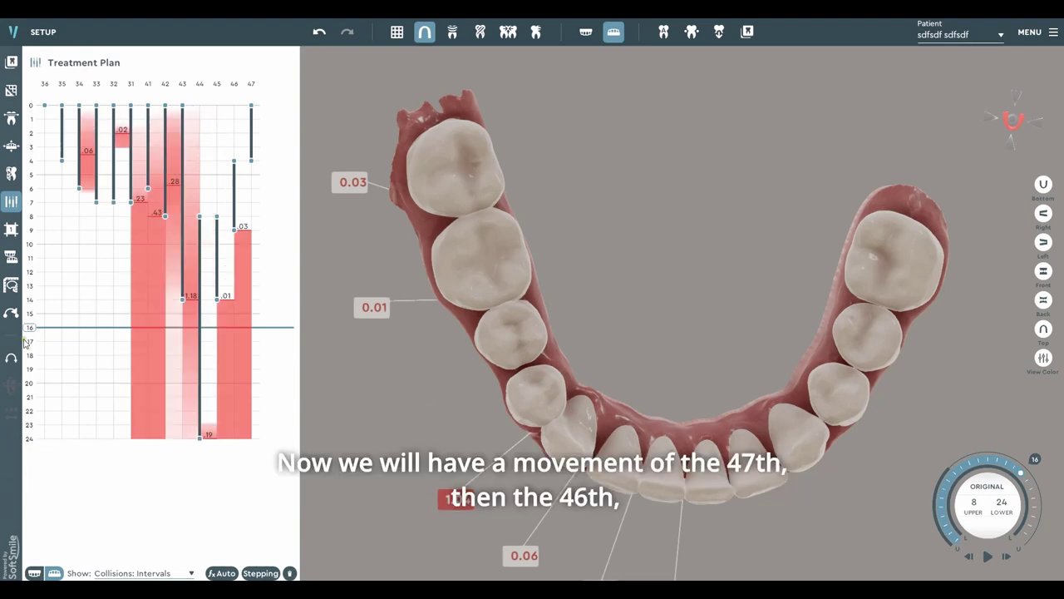
left_click_drag(30, 331, 78, 410)
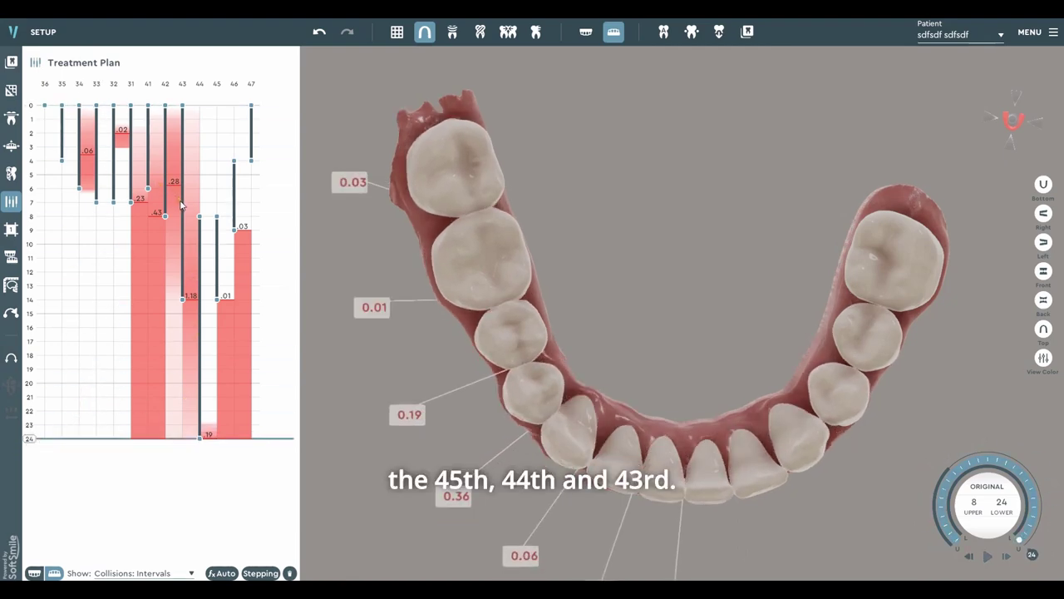
left_click_drag(184, 208, 184, 348)
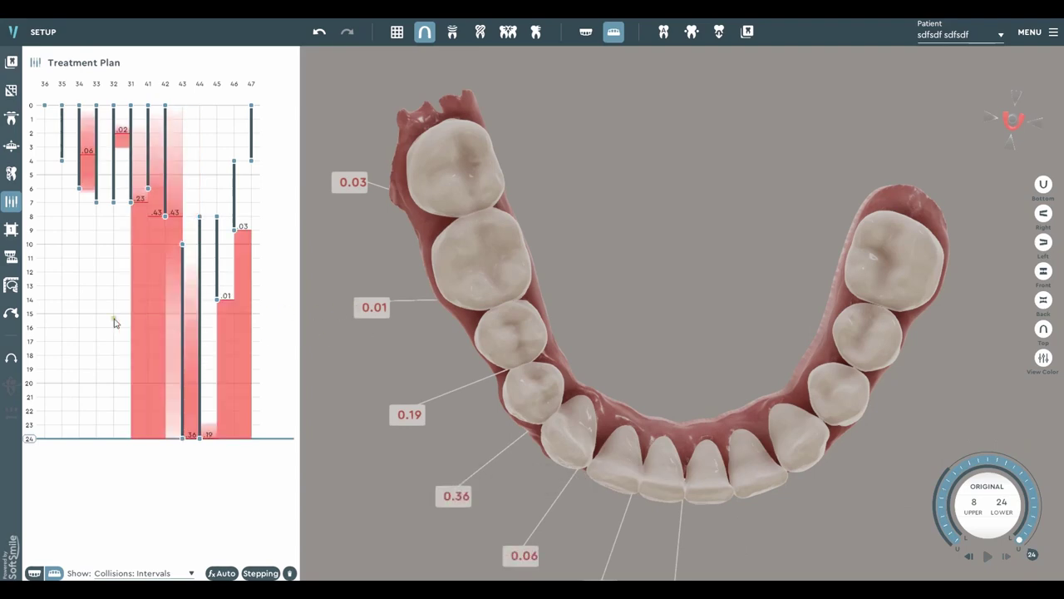
left_click_drag(31, 432, 100, 268)
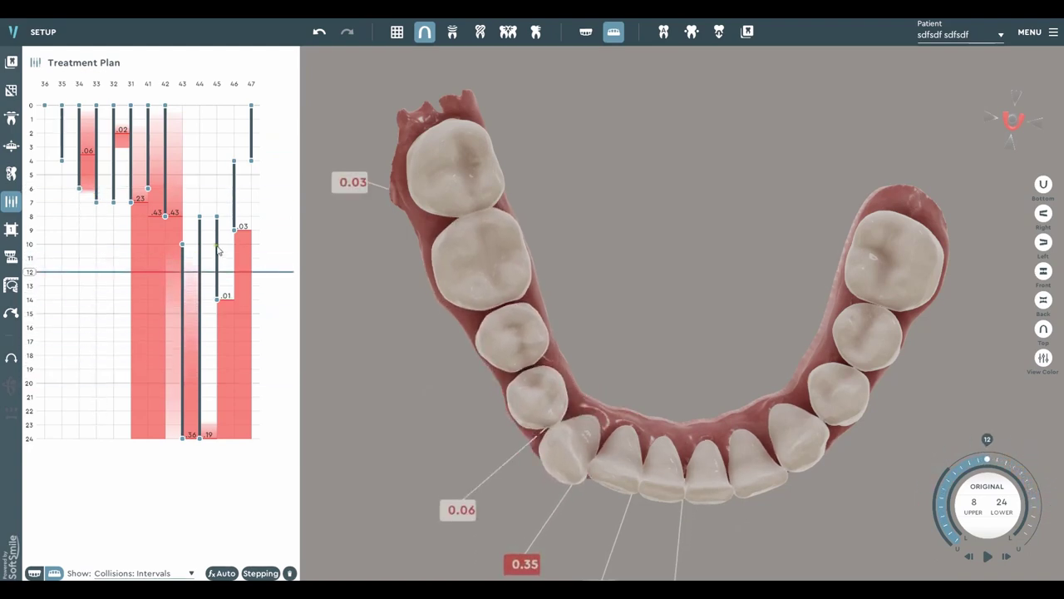
Step: Delay the movement of tooth 44 to start at step 10 and that of tooth 43 to start at step 12
left_click_drag(200, 264, 184, 325)
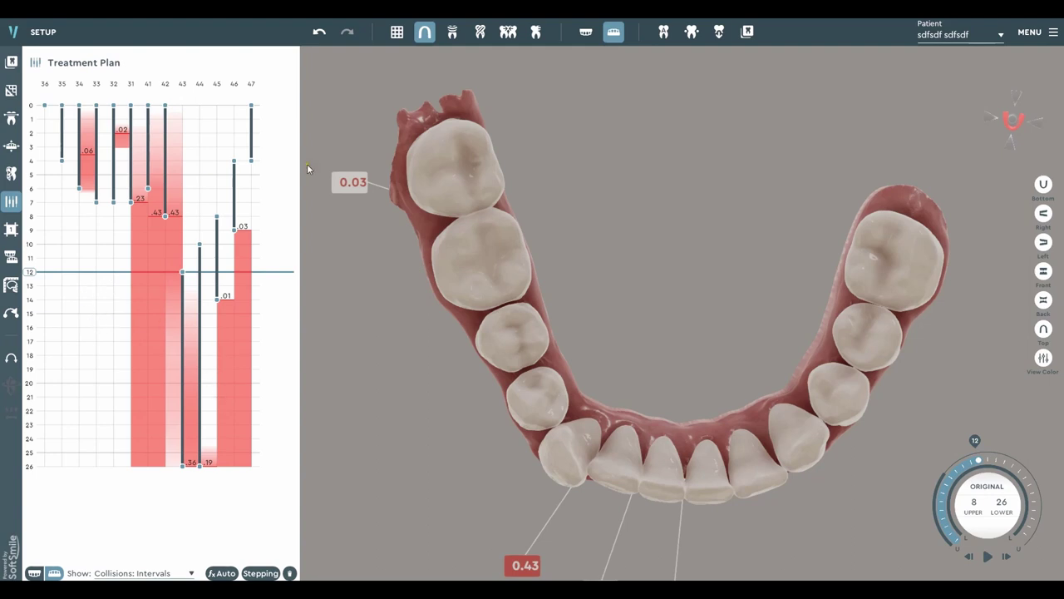
scroll(454, 255, "up", 1)
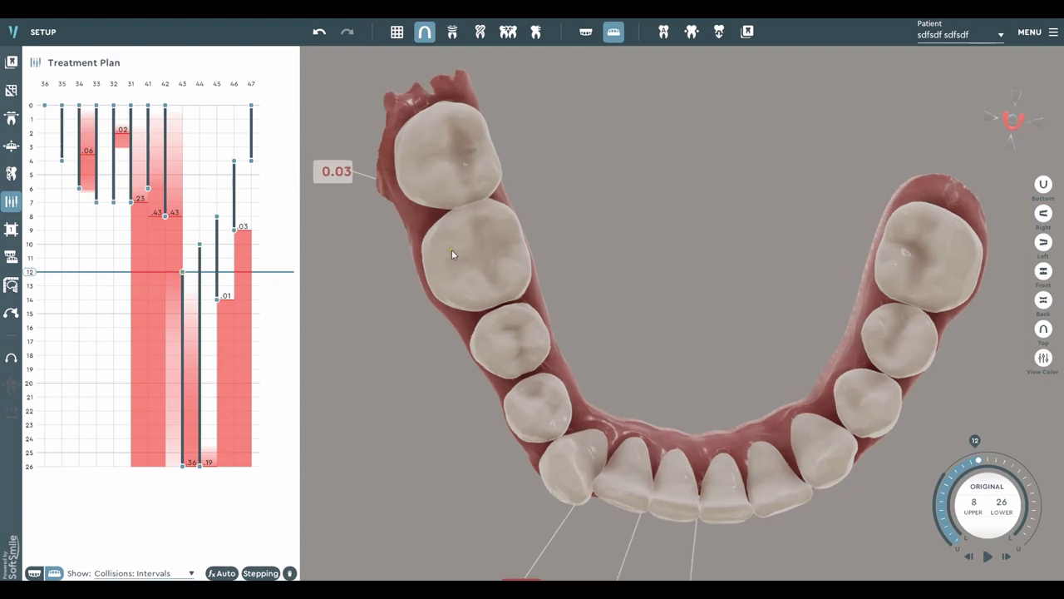
Step: Show the lower plan at its final step 26 and examine the collisions between the lower teeth from the front and from above
scroll(695, 355, "down", 2)
left_click_drag(953, 459, 1001, 484)
scroll(1001, 484, "up", 6)
scroll(1001, 485, "down", 16)
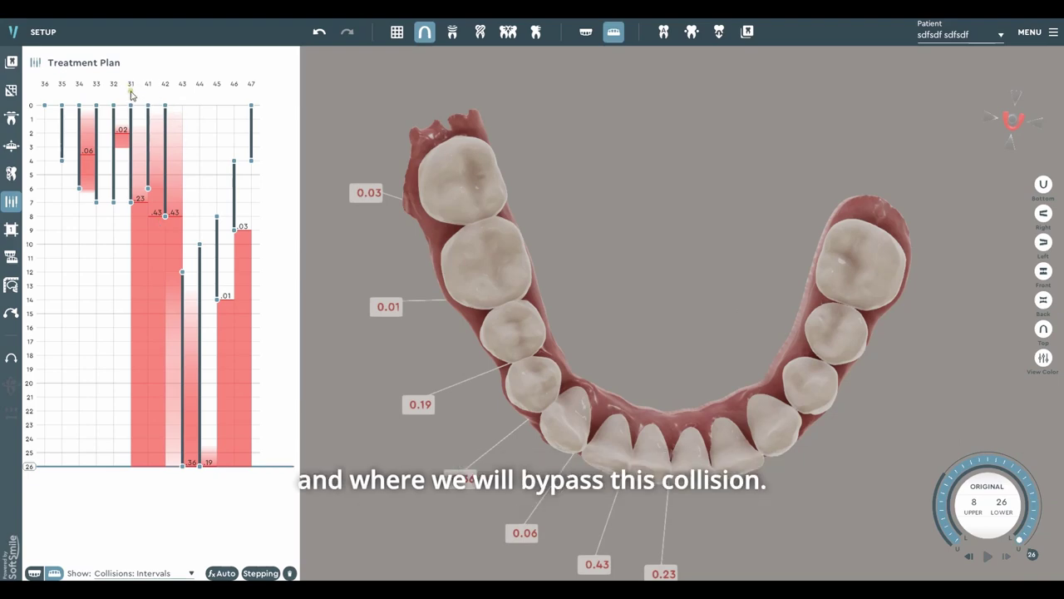
left_click_drag(480, 471, 744, 98)
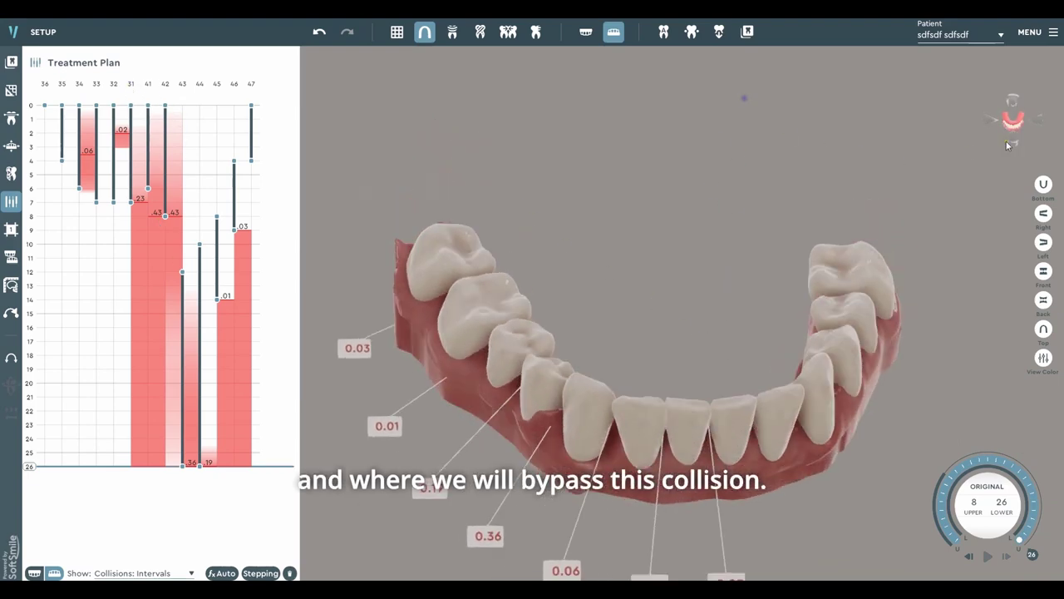
left_click(1008, 143)
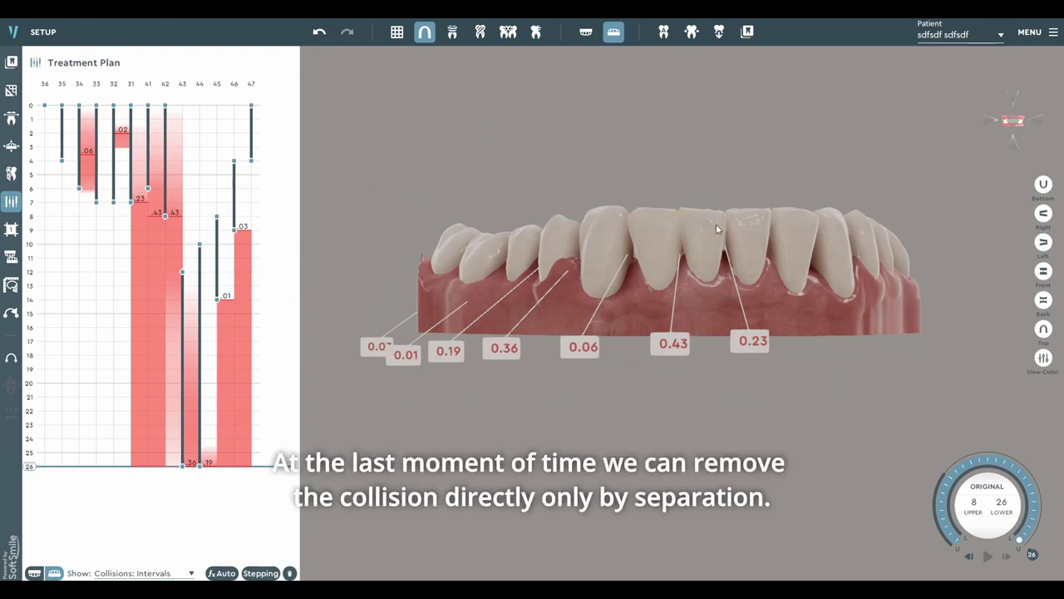
left_click_drag(713, 267, 791, 438)
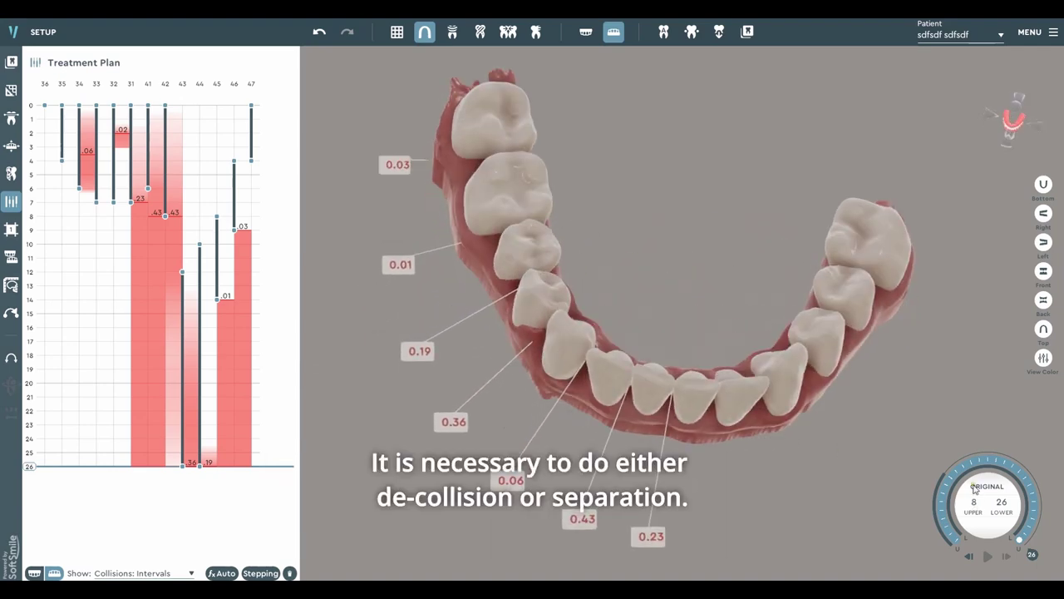
left_click_drag(902, 464, 484, 370)
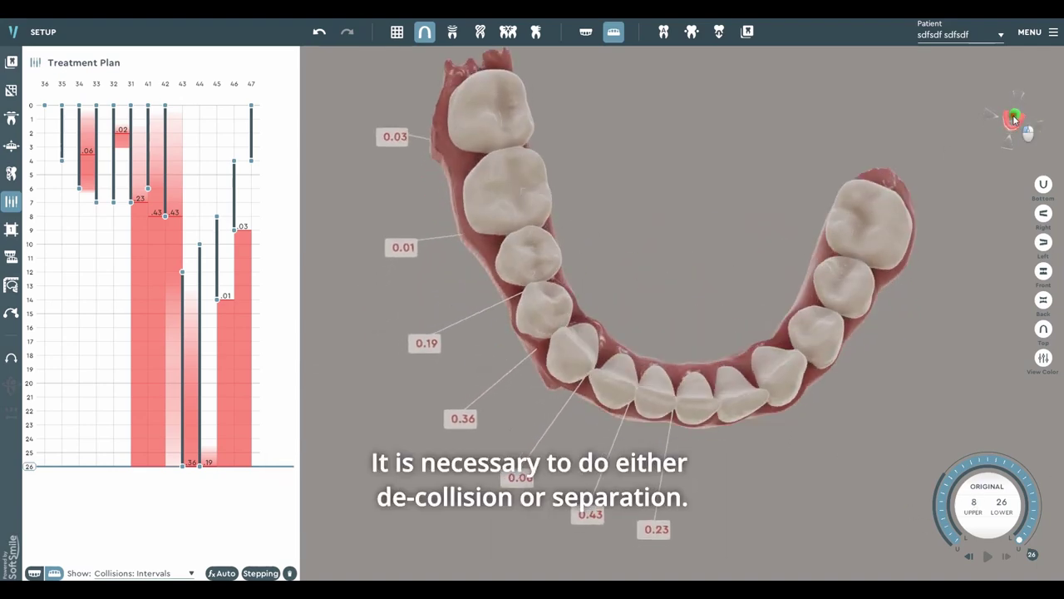
left_click(1014, 119)
middle_click_drag(639, 356, 778, 237)
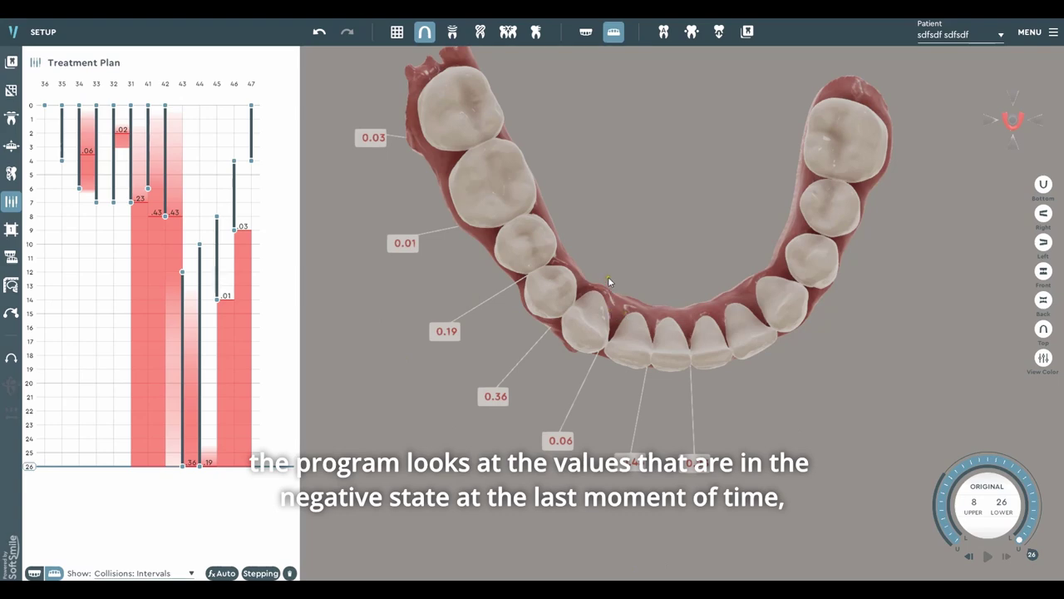
middle_click_drag(607, 278, 543, 338)
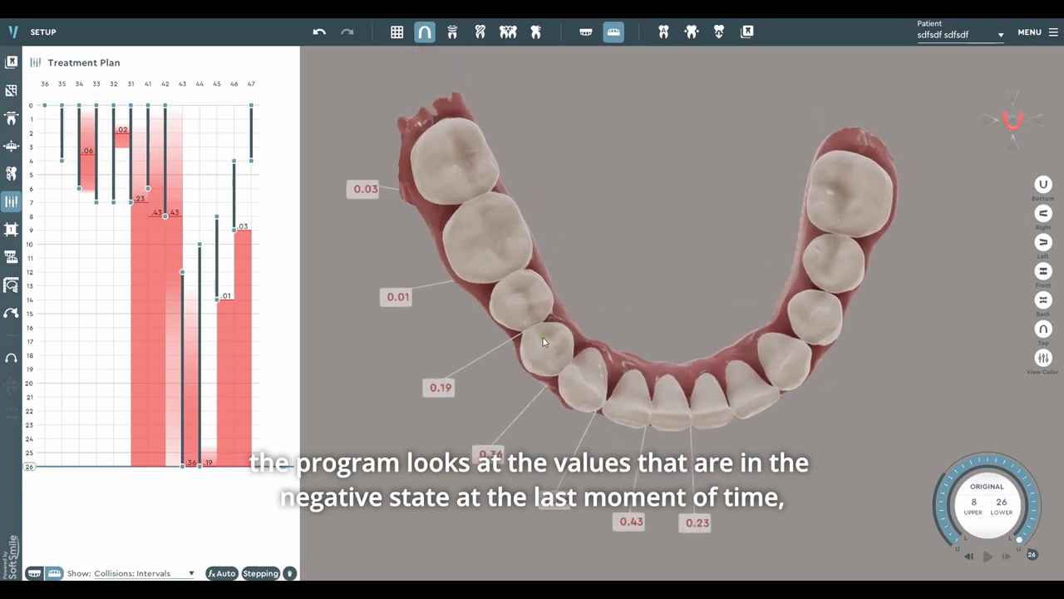
left_click_drag(544, 342, 579, 368)
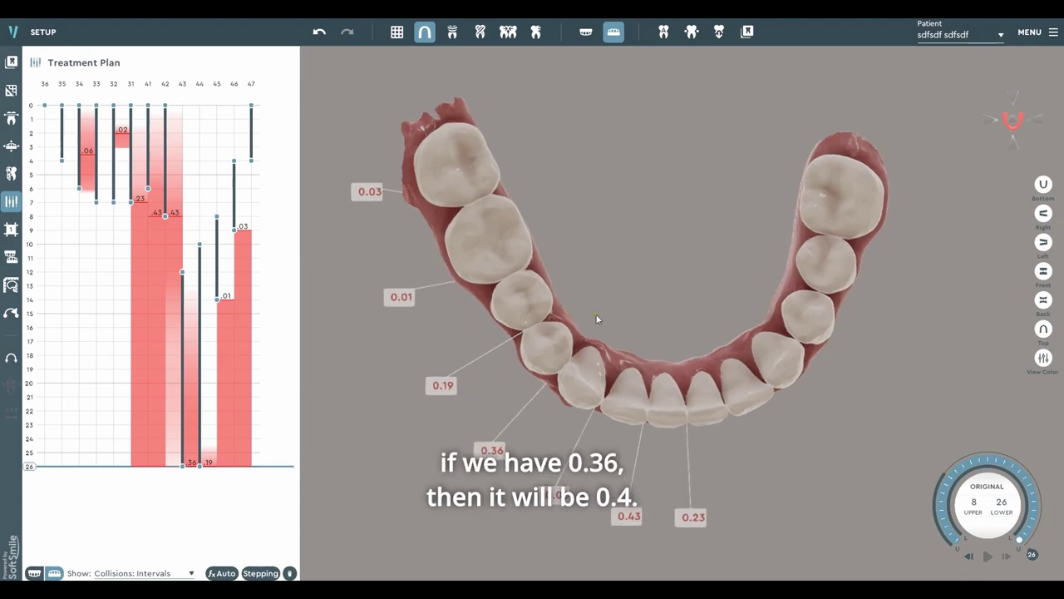
scroll(597, 320, "down", 1)
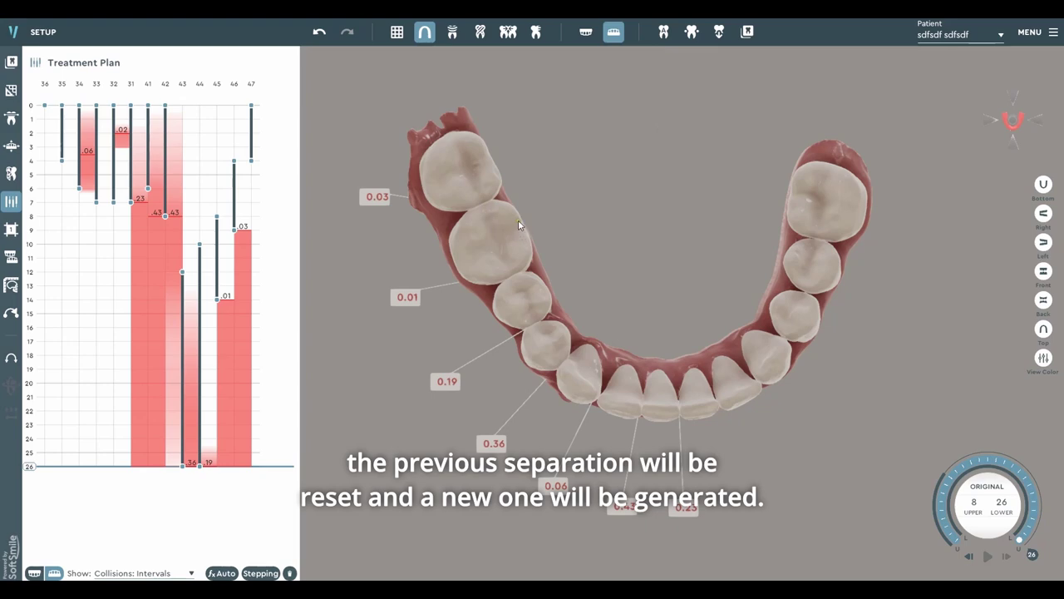
scroll(531, 215, "down", 1)
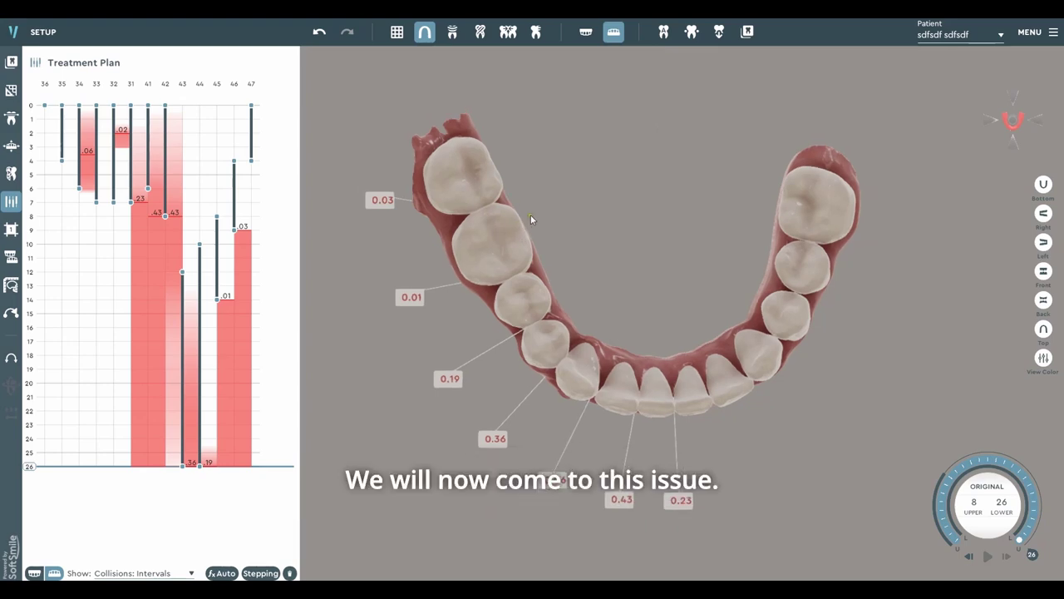
scroll(522, 203, "up", 3)
middle_click_drag(594, 270, 604, 352)
scroll(586, 274, "down", 1)
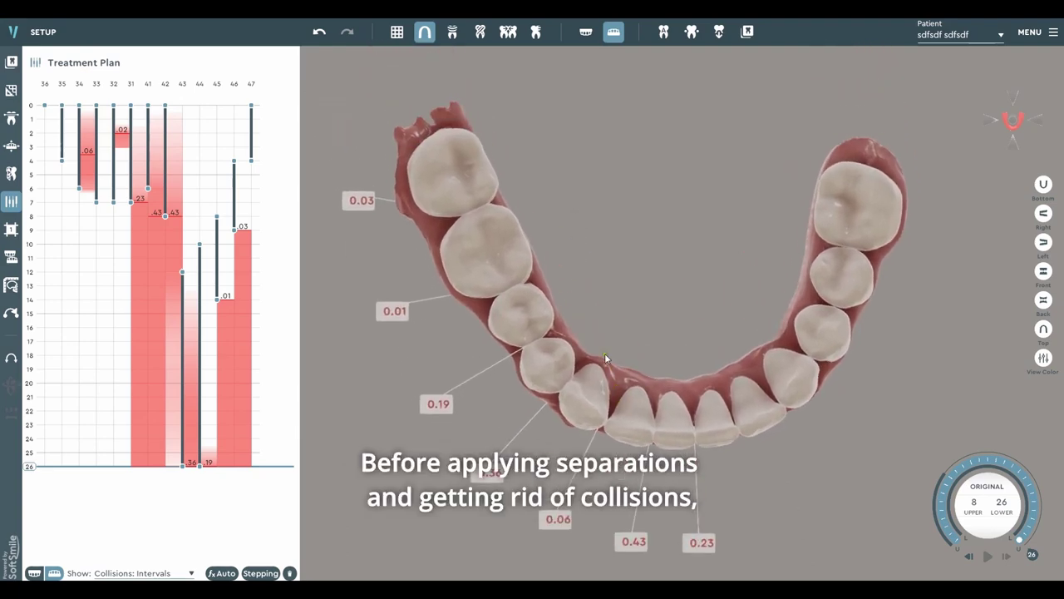
left_click_drag(604, 352, 632, 207)
left_click_drag(644, 249, 672, 336)
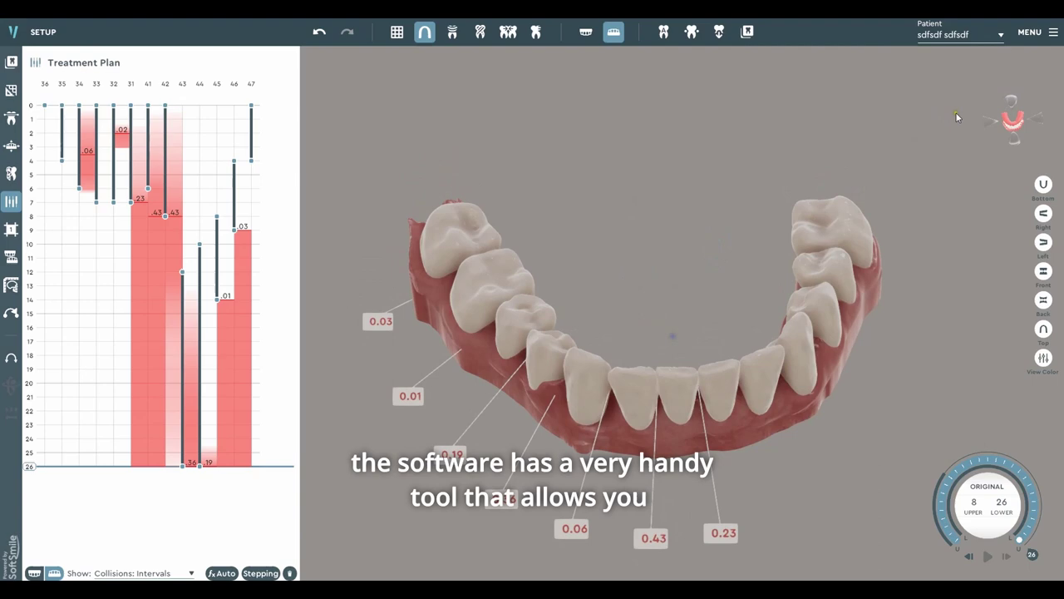
left_click(1015, 104)
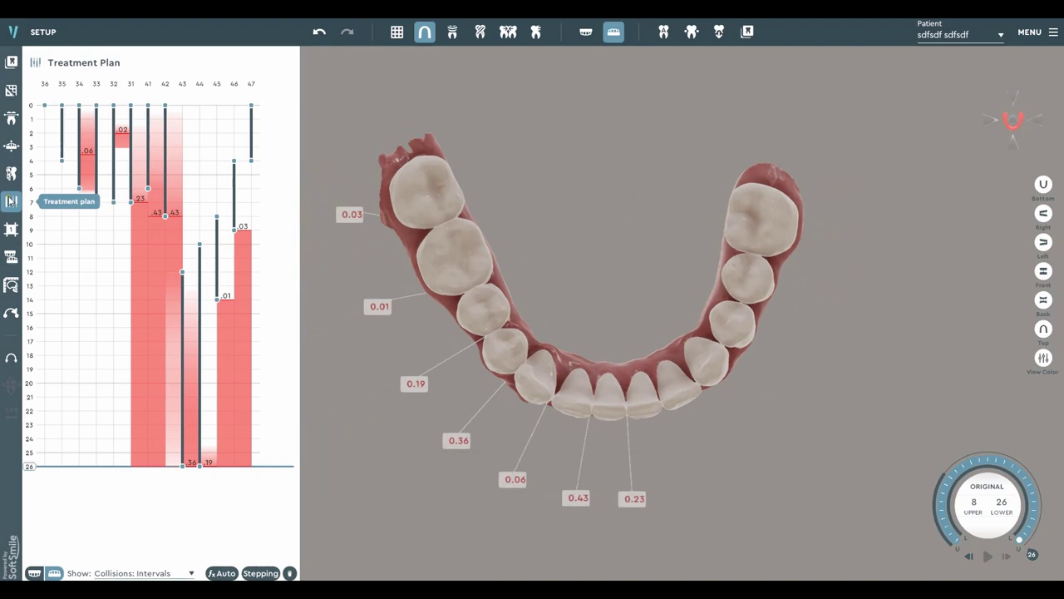
Step: Close the treatment plan, display the upper jaw together with the lower one, and view the bite from the side
left_click(10, 201)
left_click(586, 31)
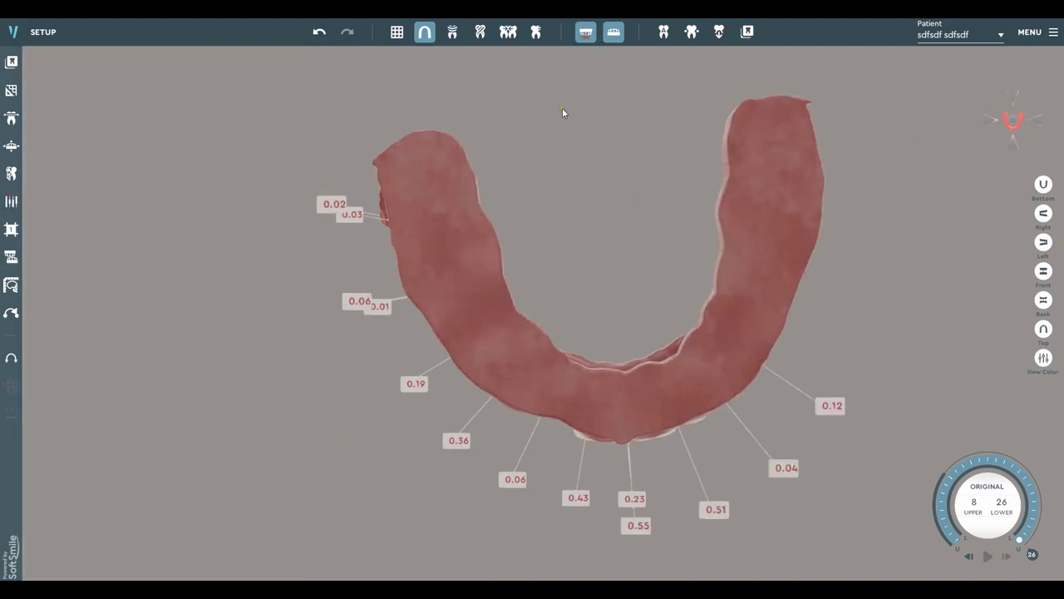
middle_click_drag(617, 343, 575, 210)
middle_click_drag(722, 251, 629, 263)
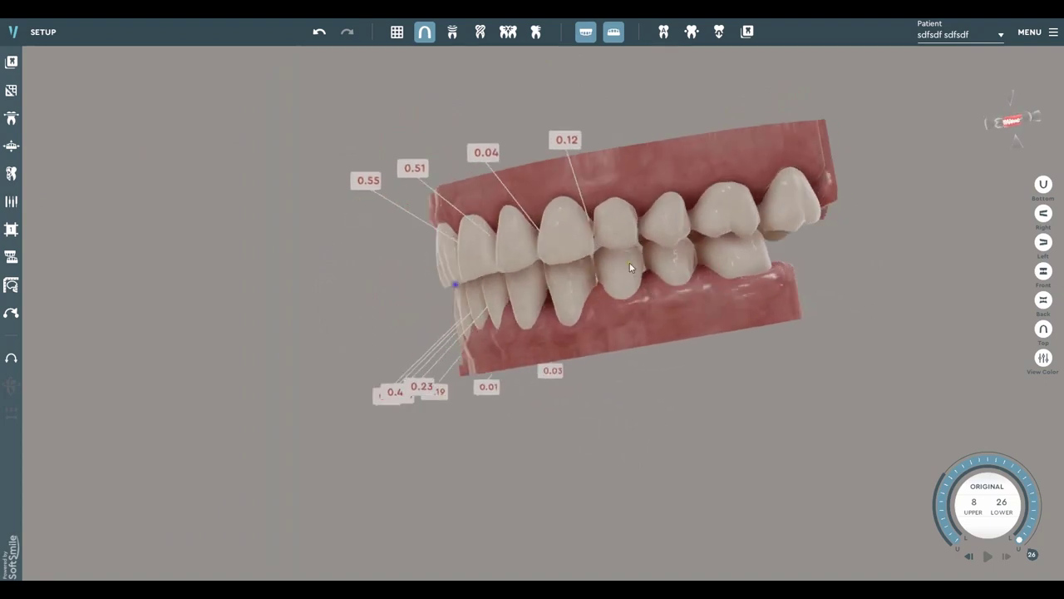
Step: Inspect both arches from the front around the upper gap and bring up the Space Editor's options
left_click_drag(611, 267, 427, 266)
left_click_drag(606, 287, 465, 390)
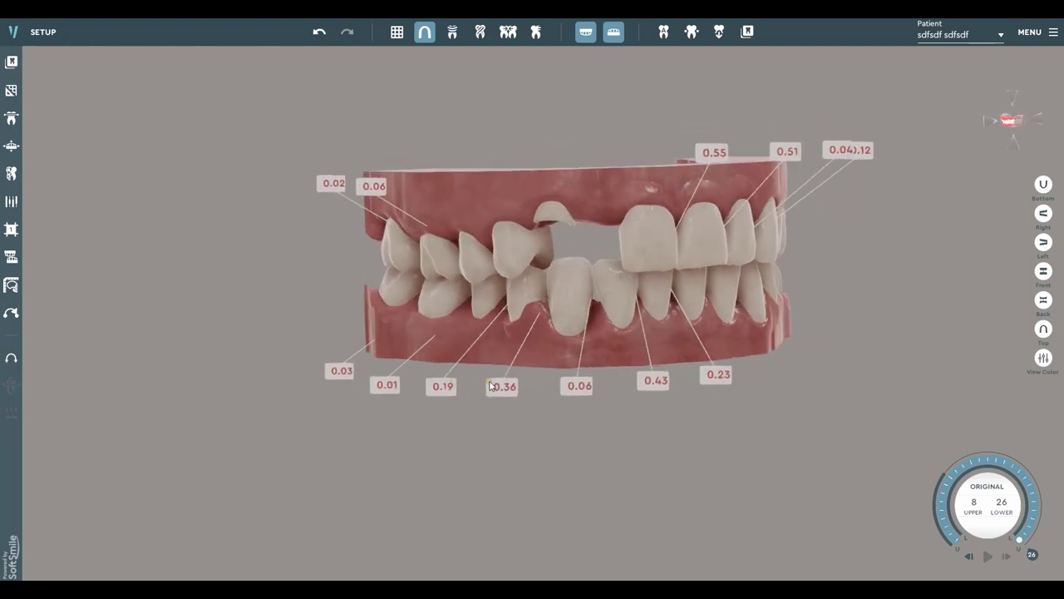
right_click_drag(463, 344, 477, 378)
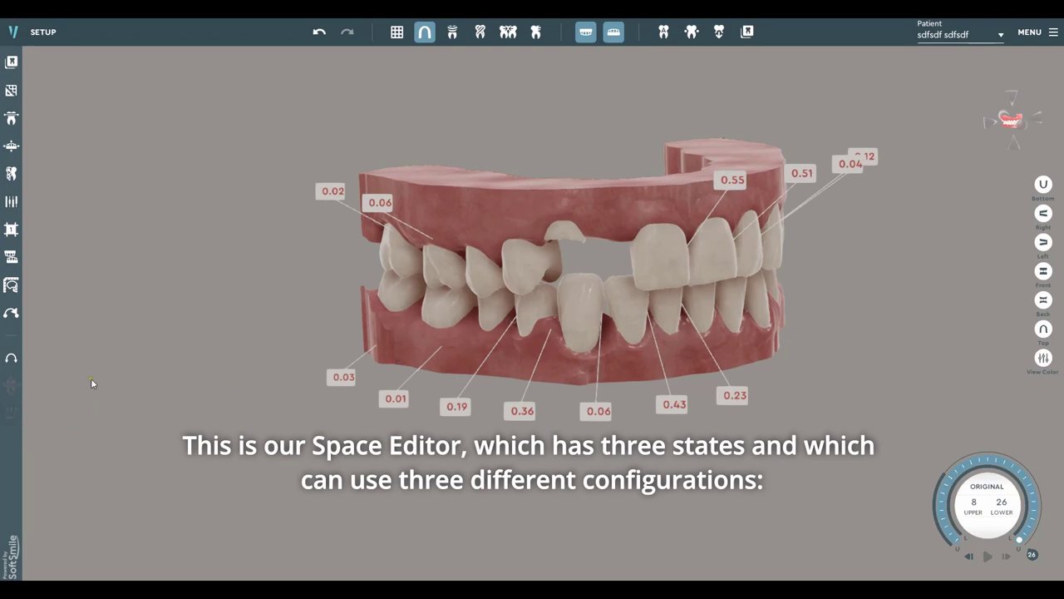
mouse_move(12, 413)
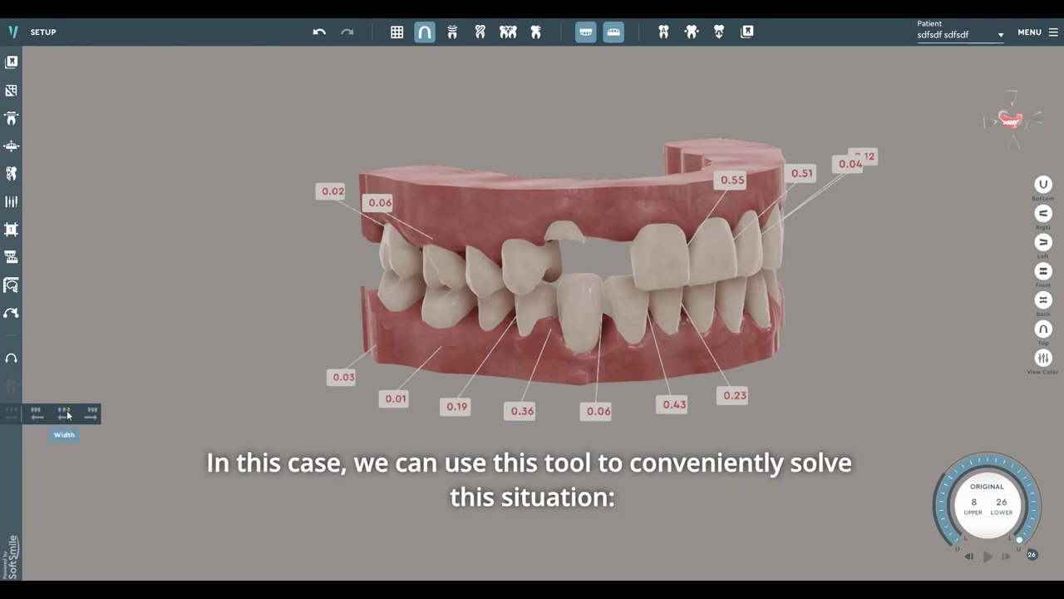
Step: Show only the upper jaw in occlusal view and pick the teeth behind the broken crown, ending with the last molar
left_click(613, 32)
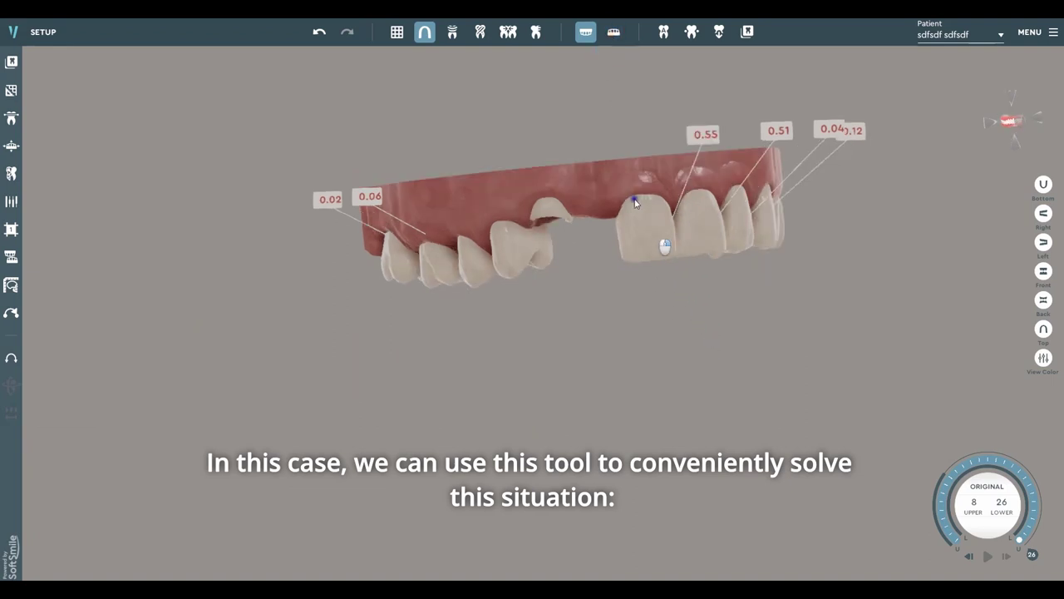
middle_click_drag(532, 266, 595, 308)
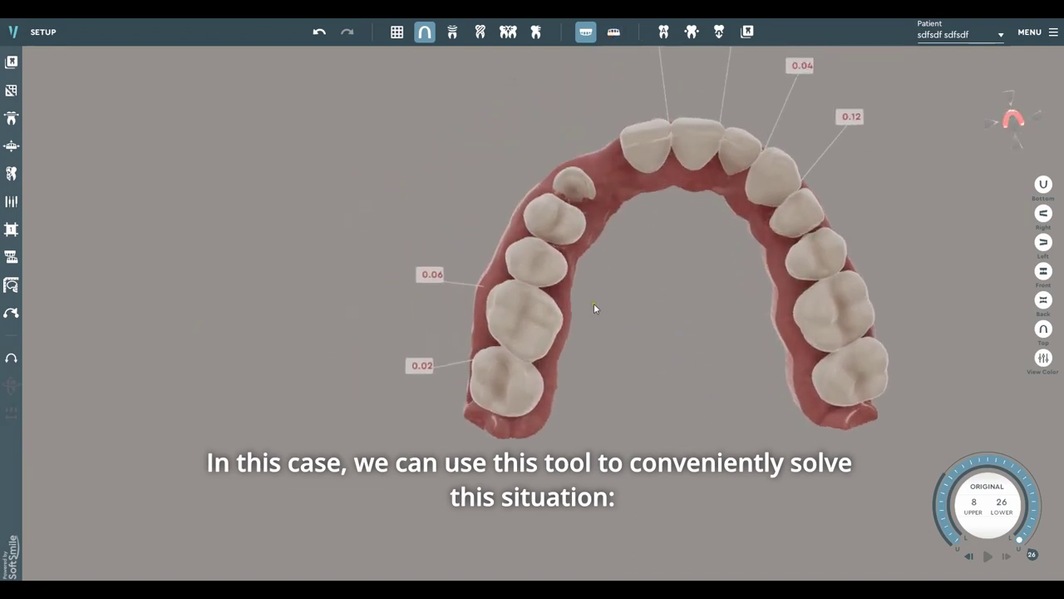
scroll(595, 308, "up", 4)
middle_click_drag(572, 200, 549, 241)
left_click(548, 238)
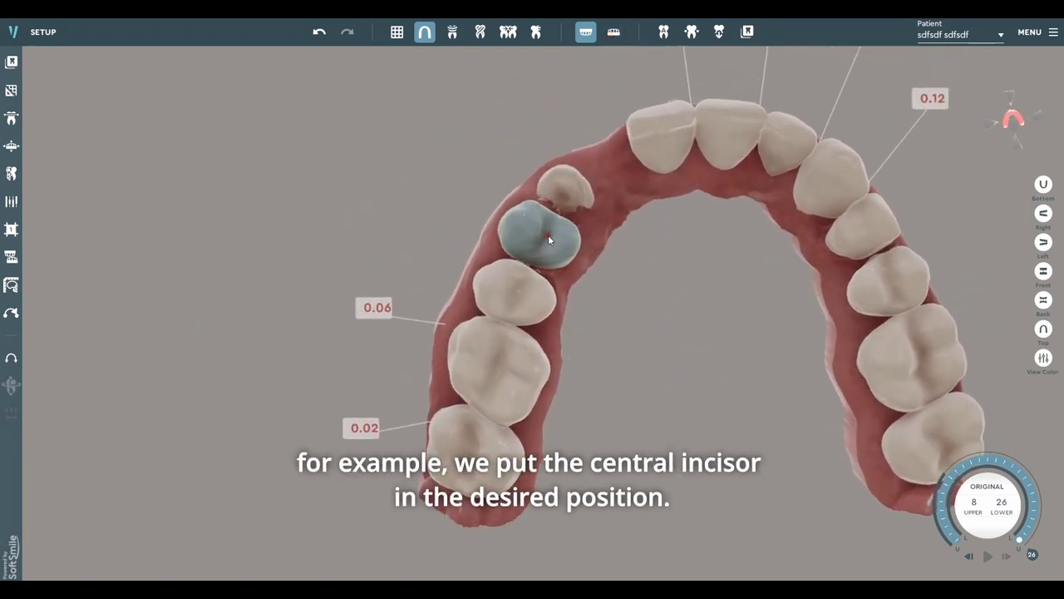
left_click(536, 287, "ctrl")
left_click(522, 367, "ctrl")
left_click(501, 436)
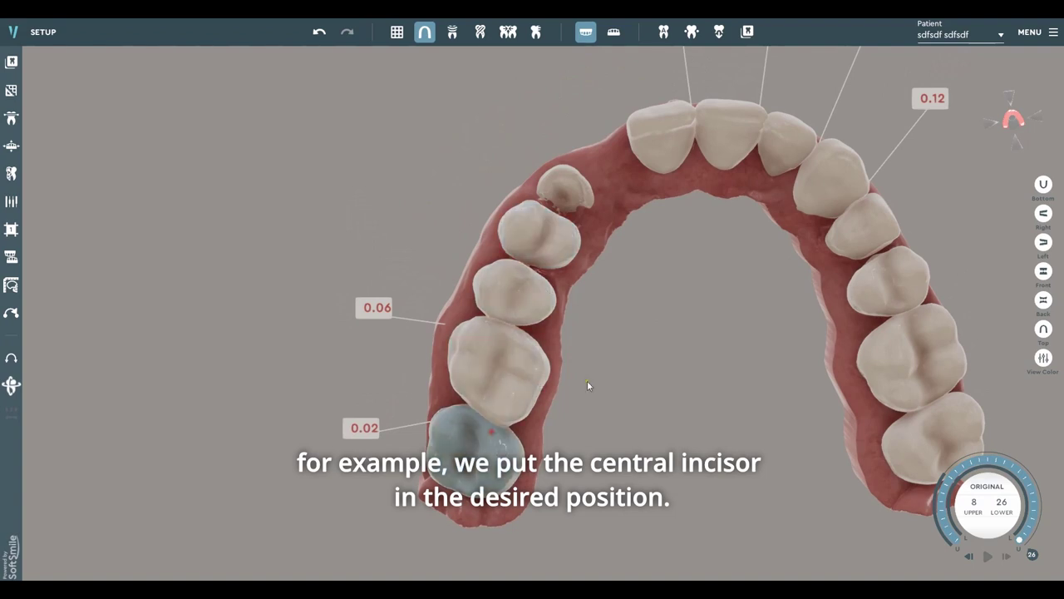
Step: Select the upper central incisor beside the gap and examine its position with the lower jaw shown
middle_click_drag(730, 323, 481, 372)
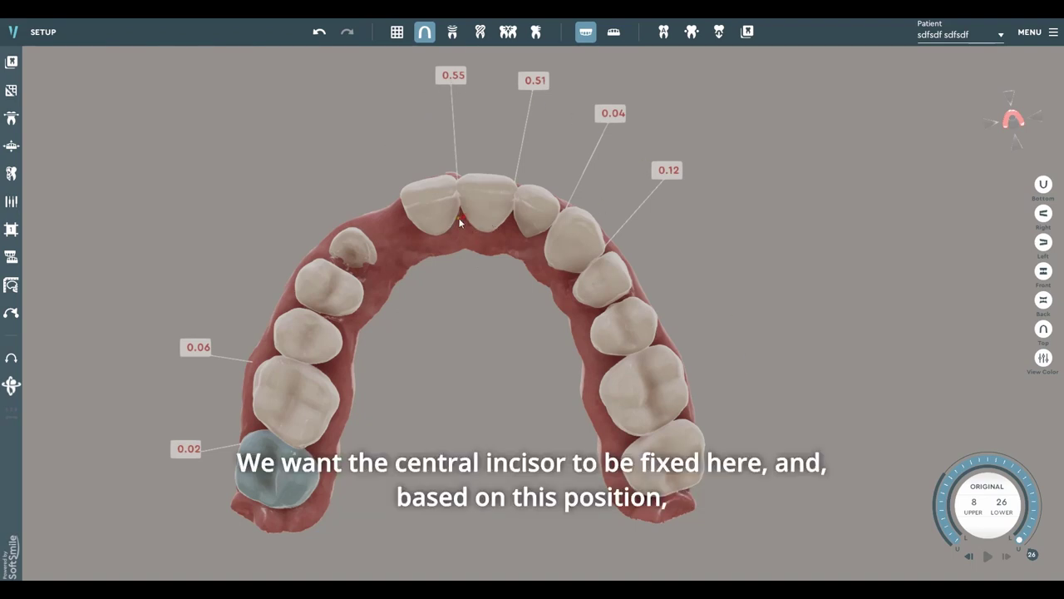
left_click(429, 202)
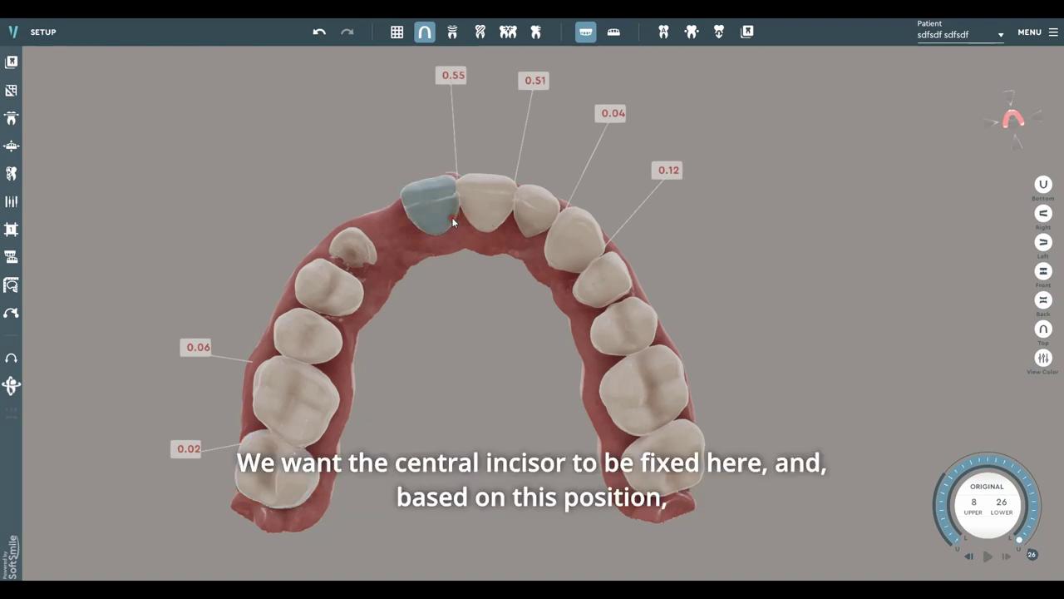
left_click(613, 32)
right_click_drag(496, 232, 612, 286)
left_click_drag(611, 283, 494, 308)
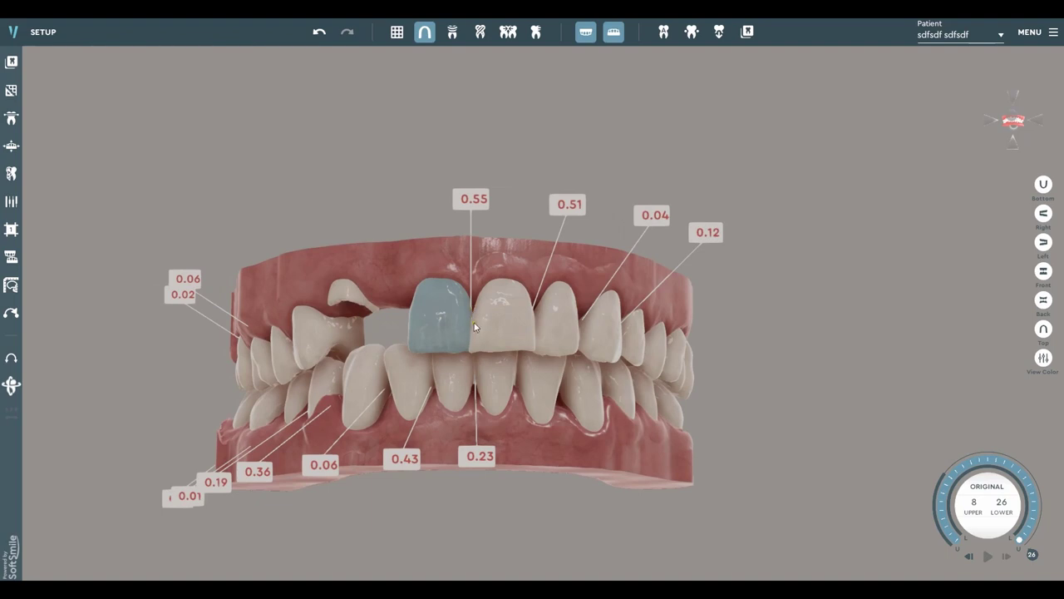
right_click_drag(636, 337, 439, 246)
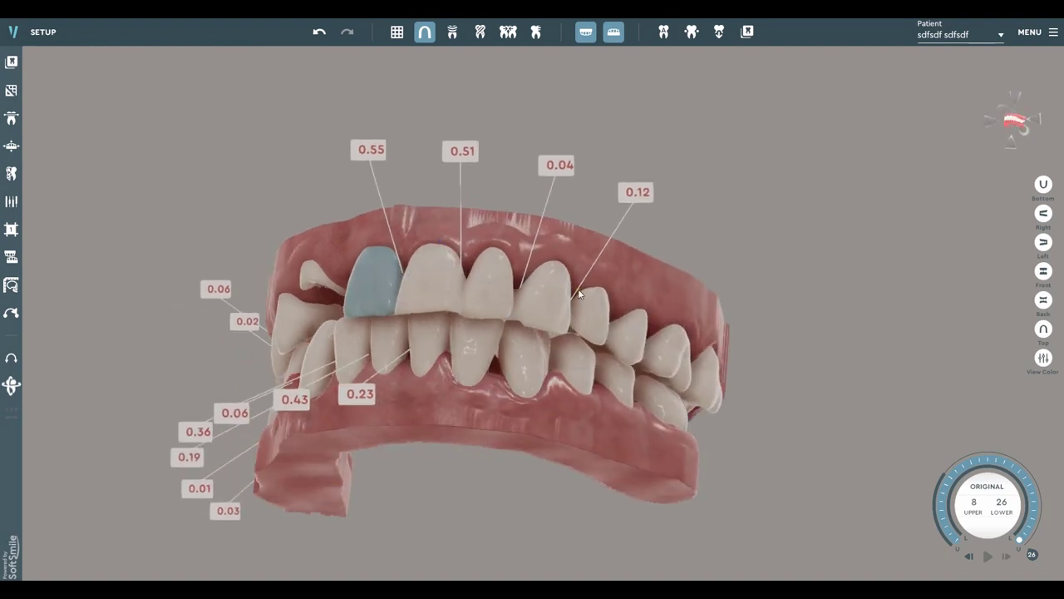
Step: Hide the lower jaw and select the upper teeth from the central incisor beside the gap to the last molar on the opposite side
left_click(613, 32)
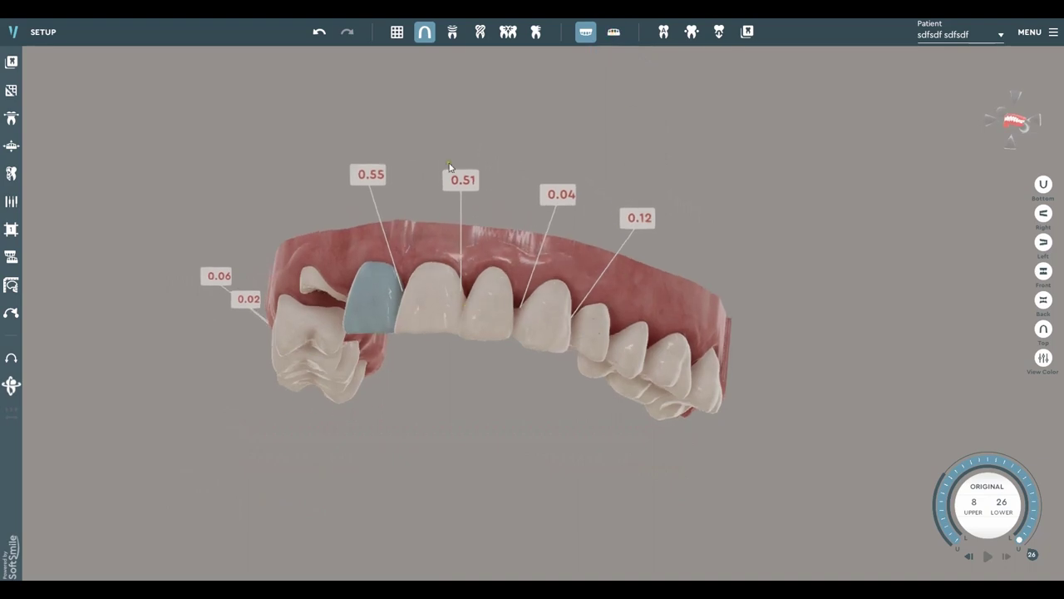
left_click_drag(668, 313, 528, 138)
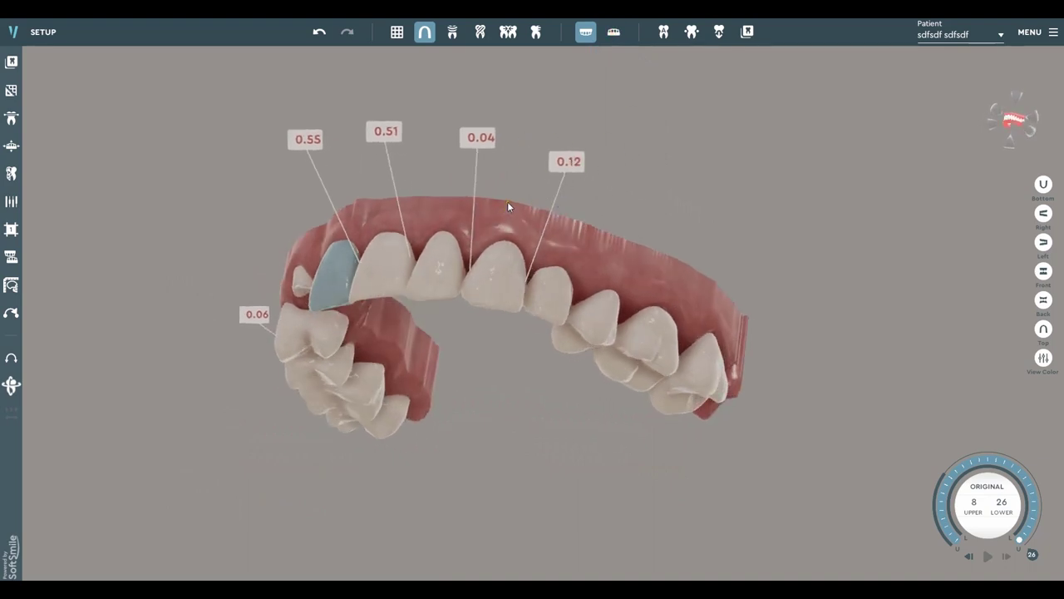
left_click_drag(604, 263, 678, 319)
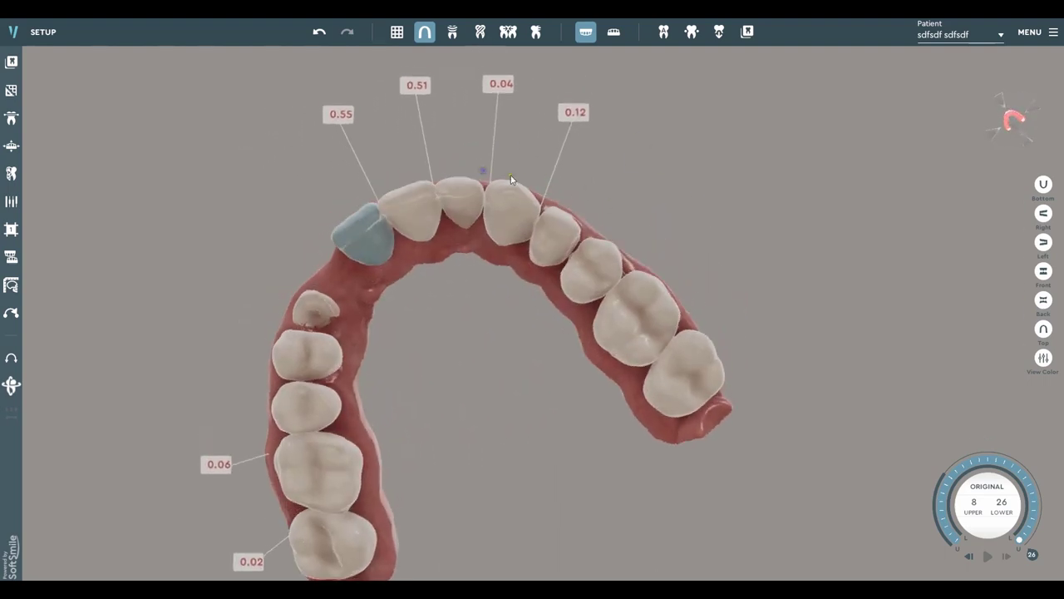
left_click_drag(776, 241, 739, 200)
left_click_drag(681, 237, 575, 282)
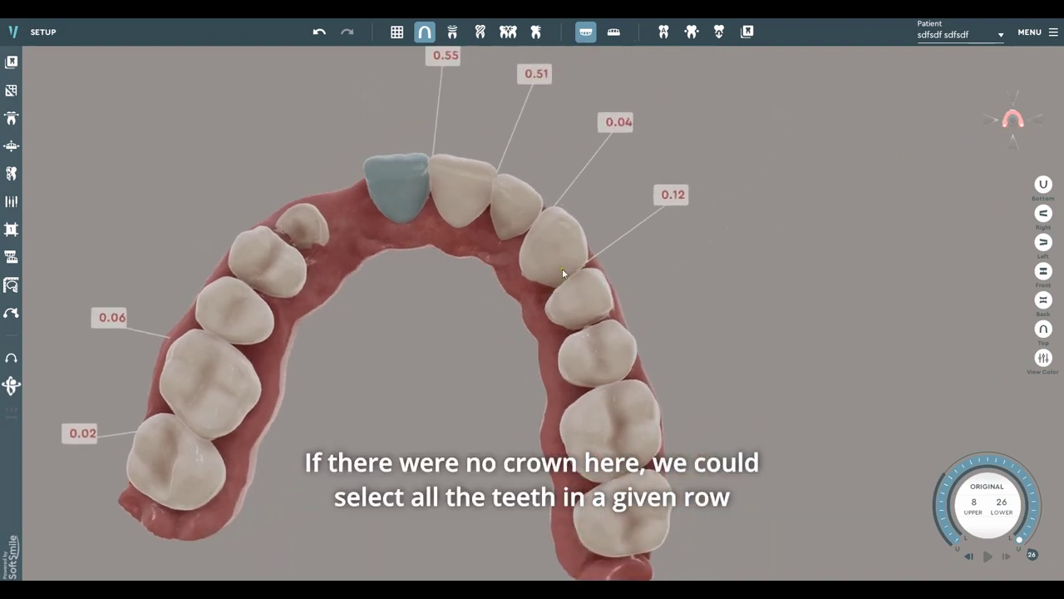
left_click(436, 183)
left_click(562, 259)
left_click(580, 297)
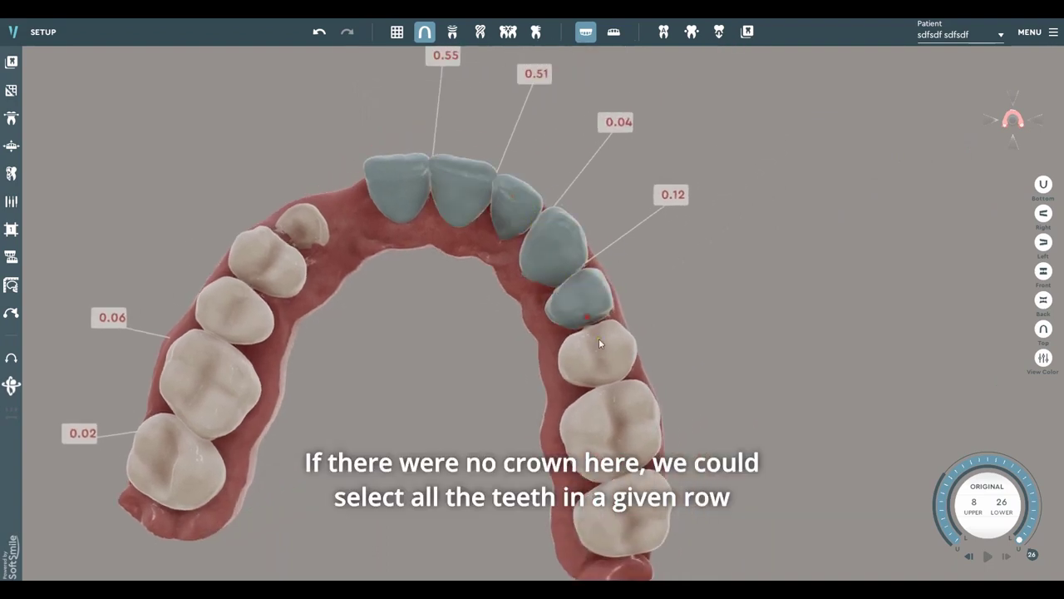
left_click(599, 342)
left_click(624, 418)
left_click(628, 503)
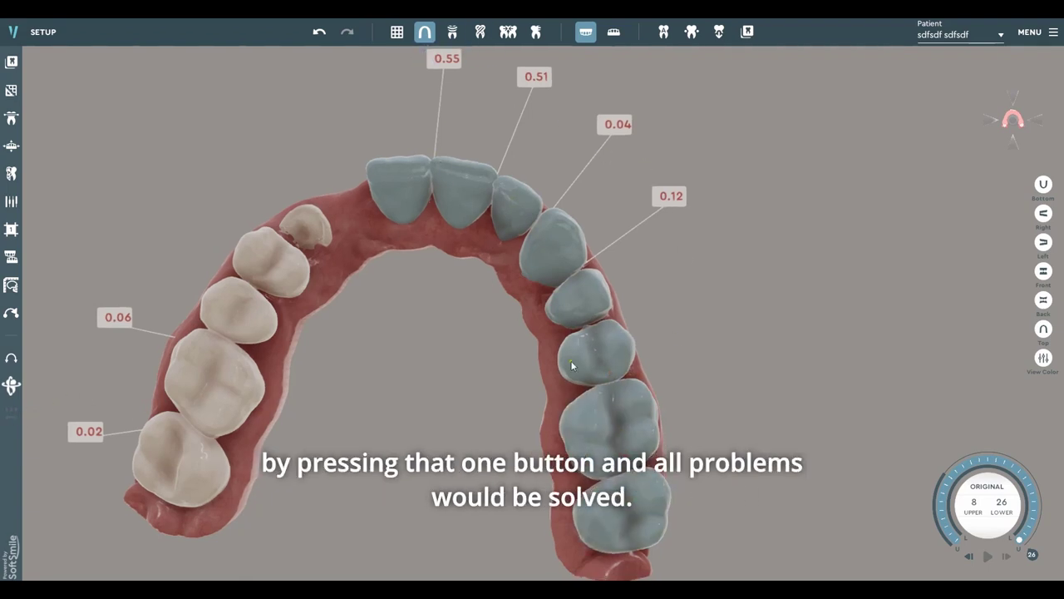
Step: Clear the selection, select only the upper canine opposite the gap side, and set the treatment timeline to stage 8
scroll(543, 287, "down", 1)
left_click(448, 312)
left_click(552, 247)
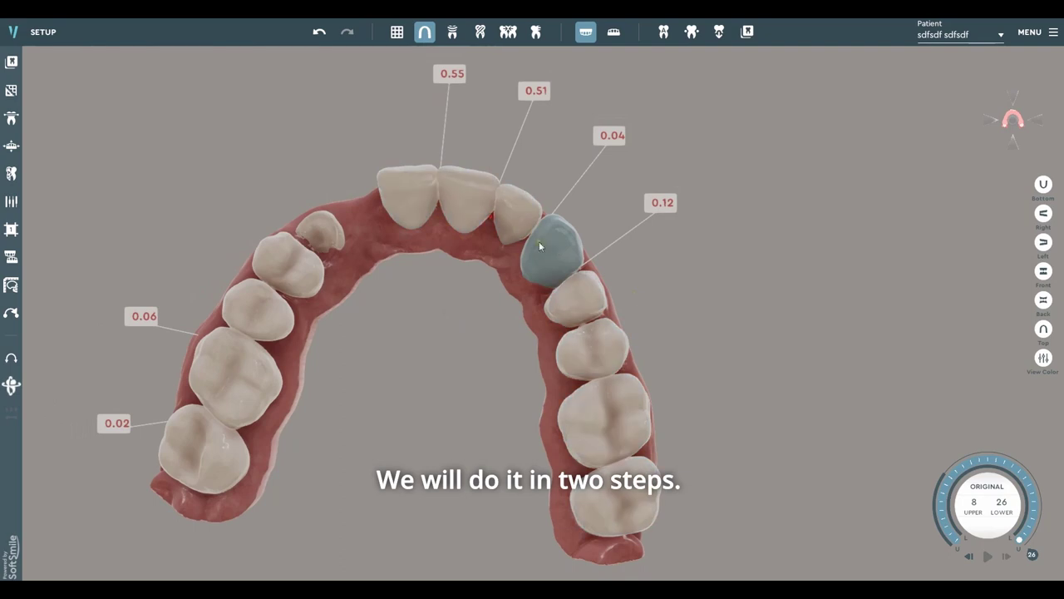
scroll(983, 489, "down", 12)
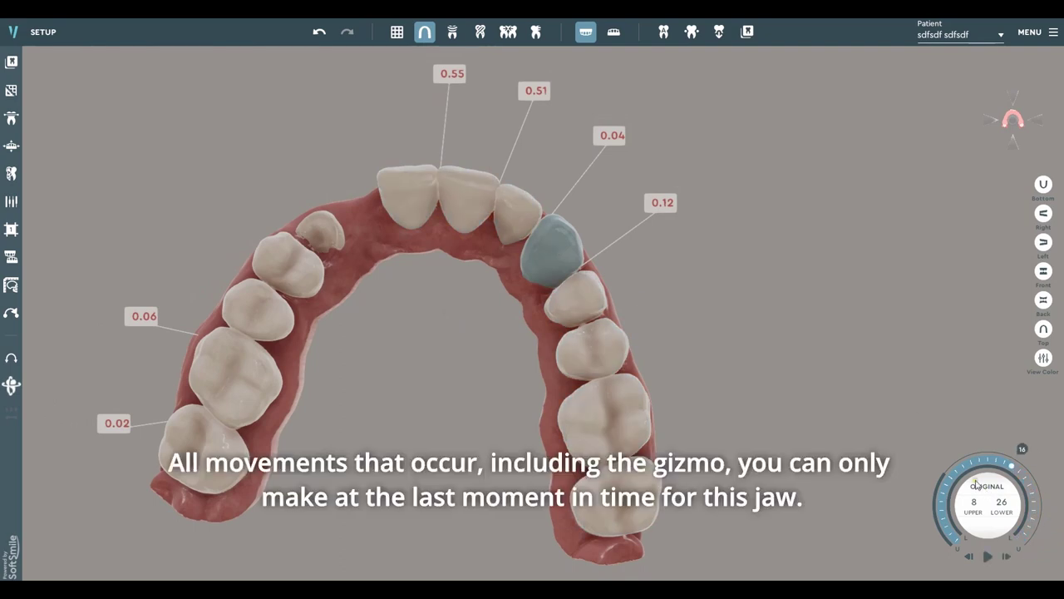
scroll(981, 485, "down", 3)
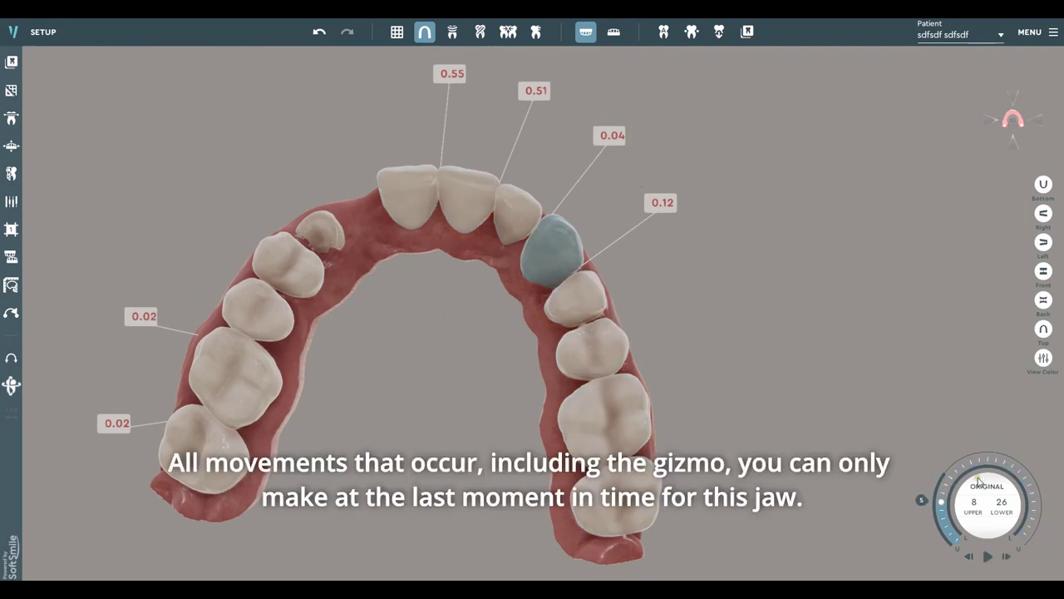
scroll(980, 482, "up", 12)
scroll(979, 483, "down", 7)
scroll(979, 482, "down", 2)
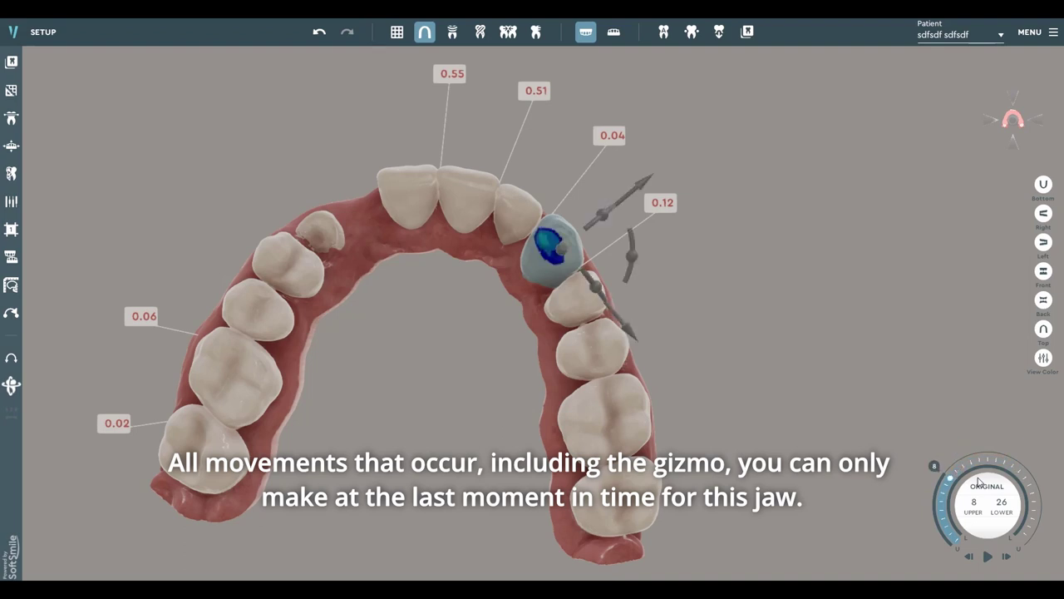
middle_click_drag(408, 300, 525, 391)
middle_click_drag(732, 257, 671, 264)
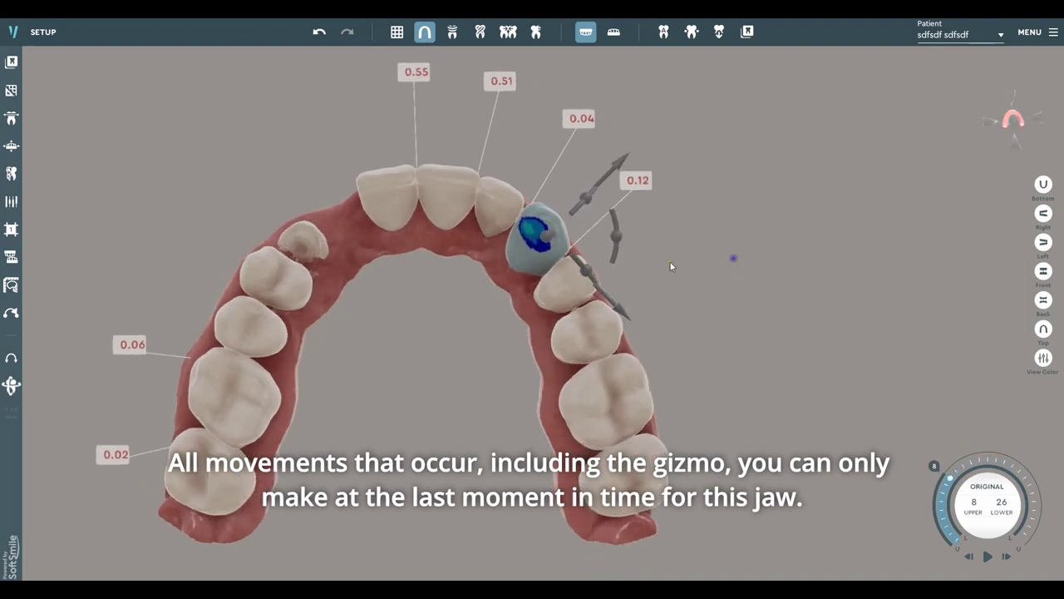
middle_click_drag(498, 381, 499, 384)
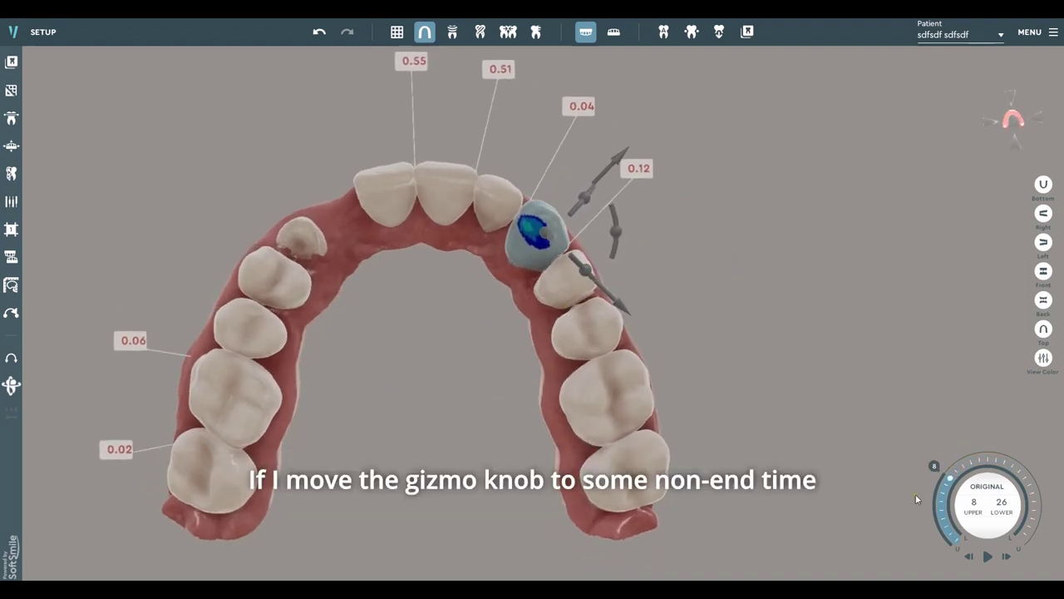
middle_click_drag(539, 258, 593, 288)
scroll(592, 288, "up", 2)
scroll(568, 335, "up", 1)
scroll(574, 291, "down", 1)
mouse_move(568, 335)
middle_mouse_down()
mouse_move(575, 291)
mouse_move(581, 326)
middle_mouse_up()
scroll(574, 293, "down", 3)
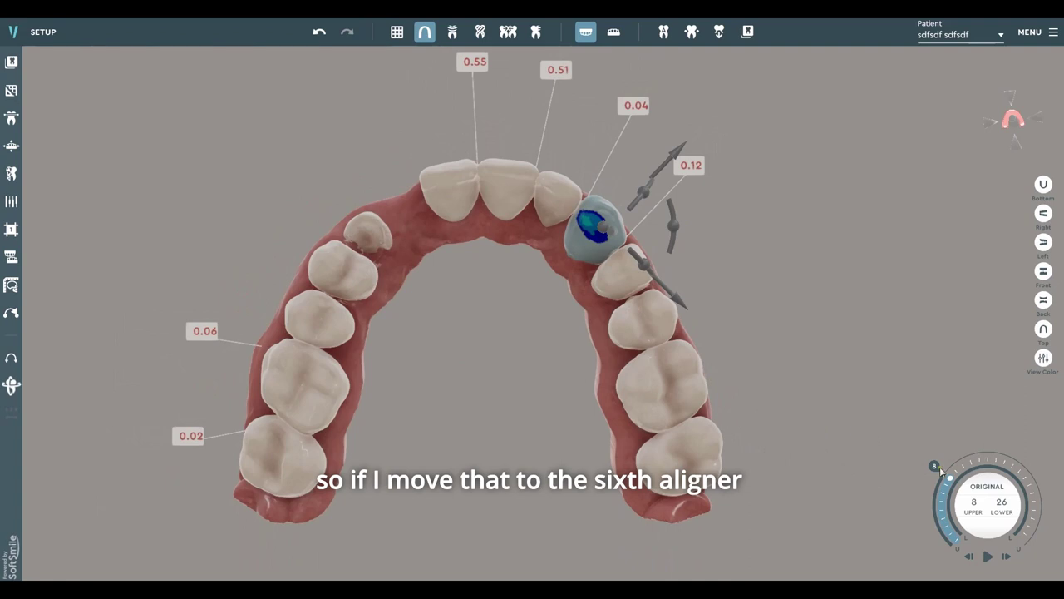
Step: Compare treatment stages by moving the timeline to stage 4, back to stage 8, and on to stage 6
left_click_drag(939, 466, 943, 521)
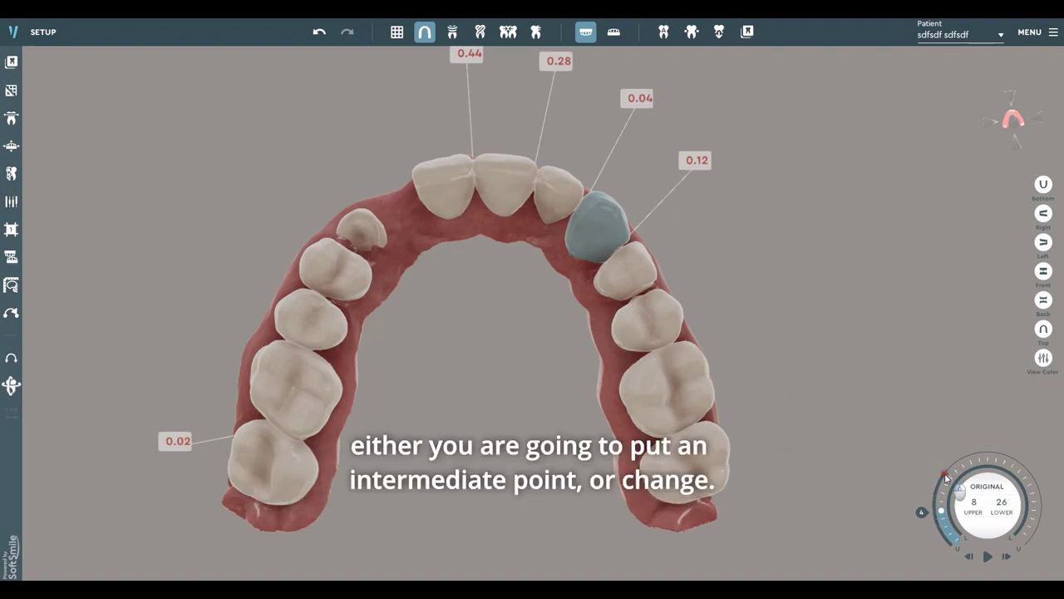
left_click(949, 487)
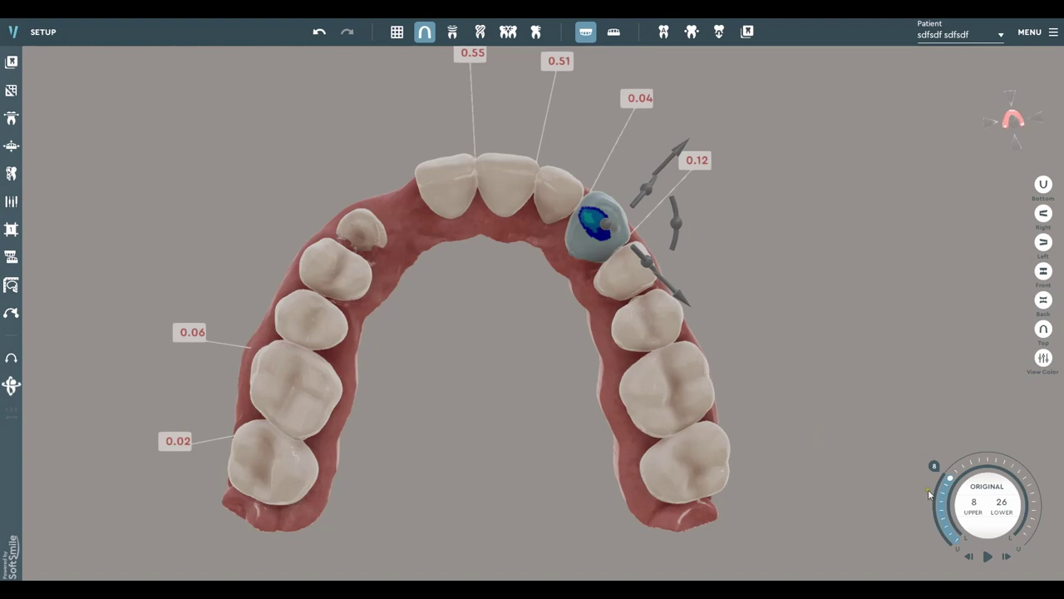
left_click(946, 497)
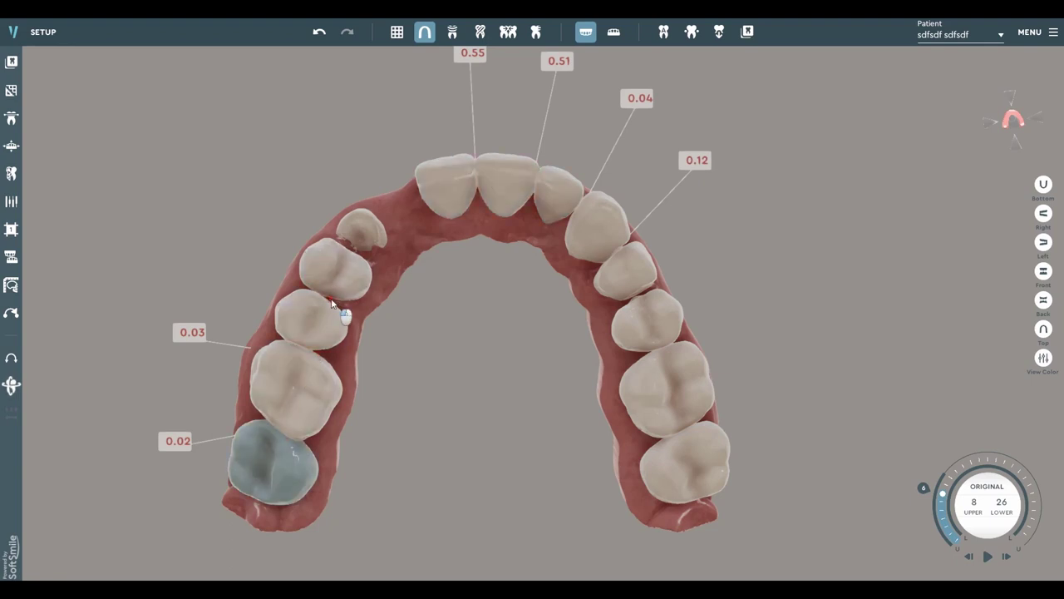
Step: Select the premolars and molars behind the gap one at a time at stage 6 to check whether they offer movement controls
left_click(340, 274)
left_click(313, 322)
left_click(297, 382)
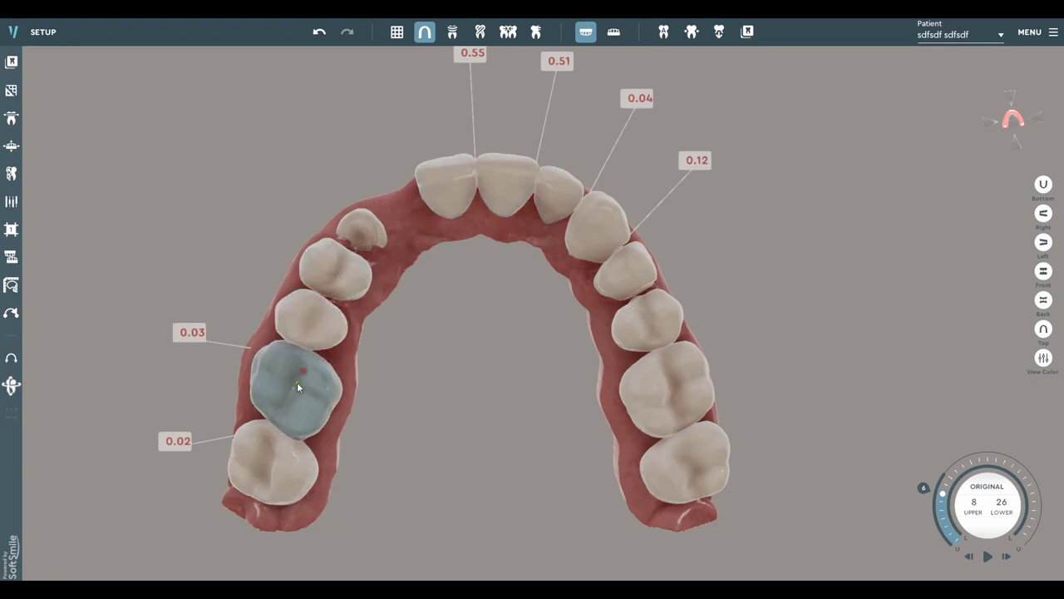
left_click(259, 429)
left_click(279, 401)
left_click(326, 307)
left_click(345, 271)
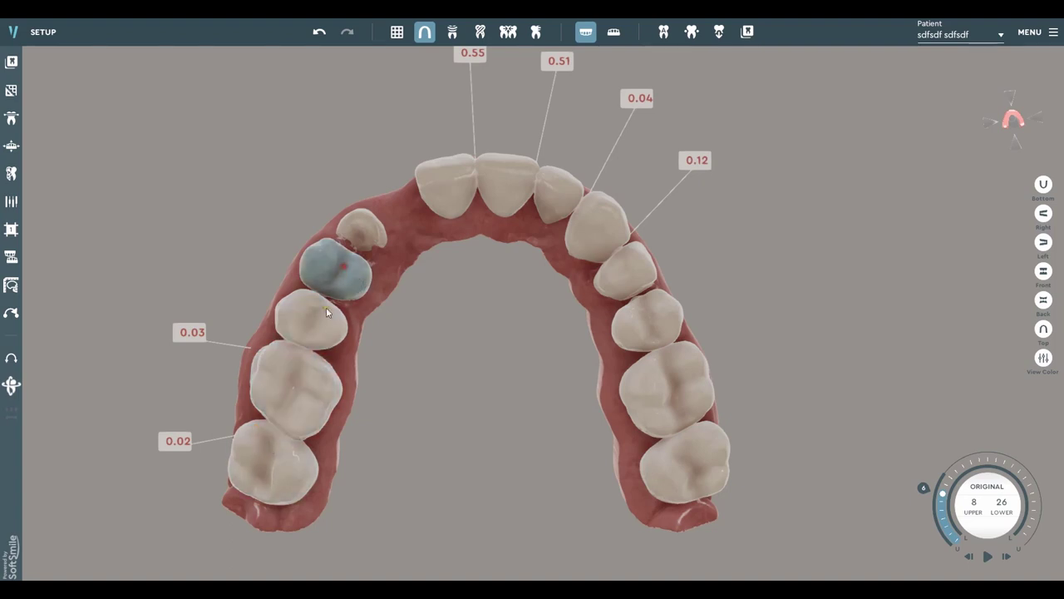
left_click(322, 313)
left_click(291, 388)
left_click(269, 467)
Step: Select the upper lateral incisor next to the canine and set the timeline to stage 8 to bring up its gizmo
left_click(440, 180)
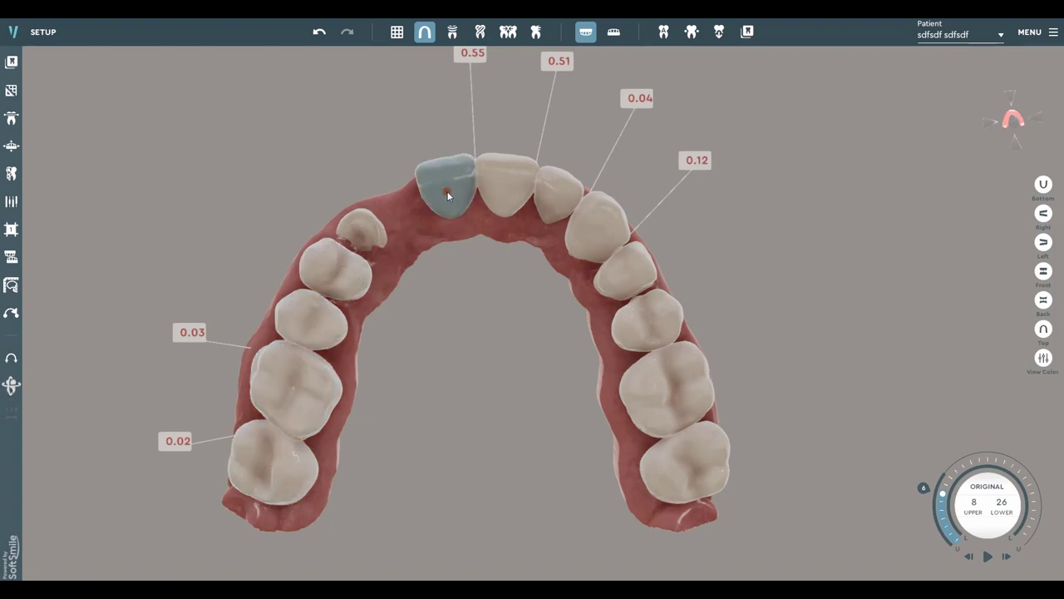
left_click(506, 180)
left_click(557, 206)
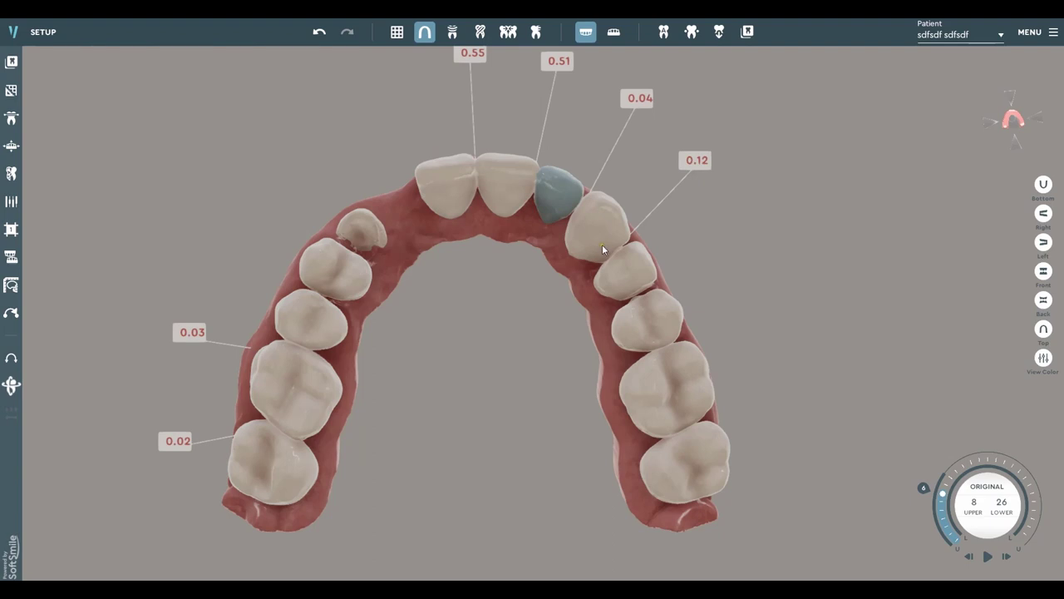
left_click(955, 489)
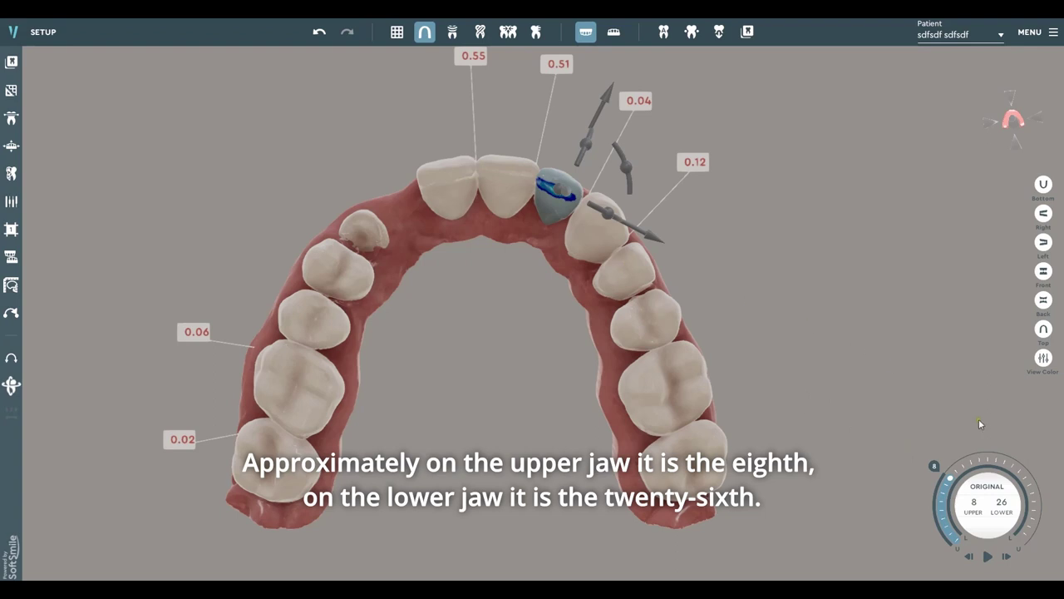
Step: Move the treatment timeline to stage 26 and return it to stage 8 with the central incisor beside the lateral incisor selected
scroll(986, 477, "up", 15)
scroll(986, 478, "up", 3)
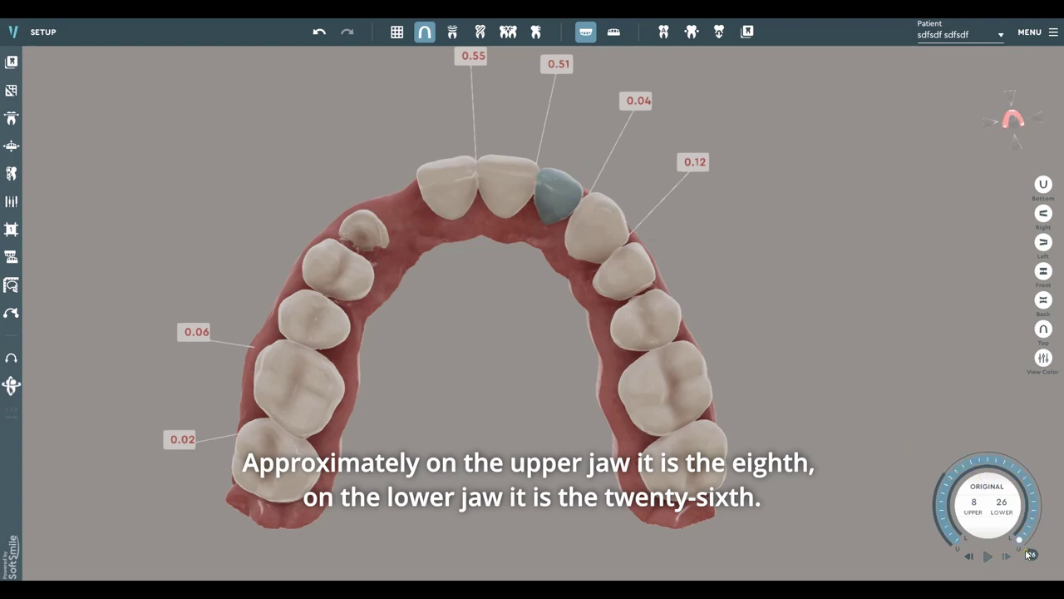
scroll(867, 424, "up", 2)
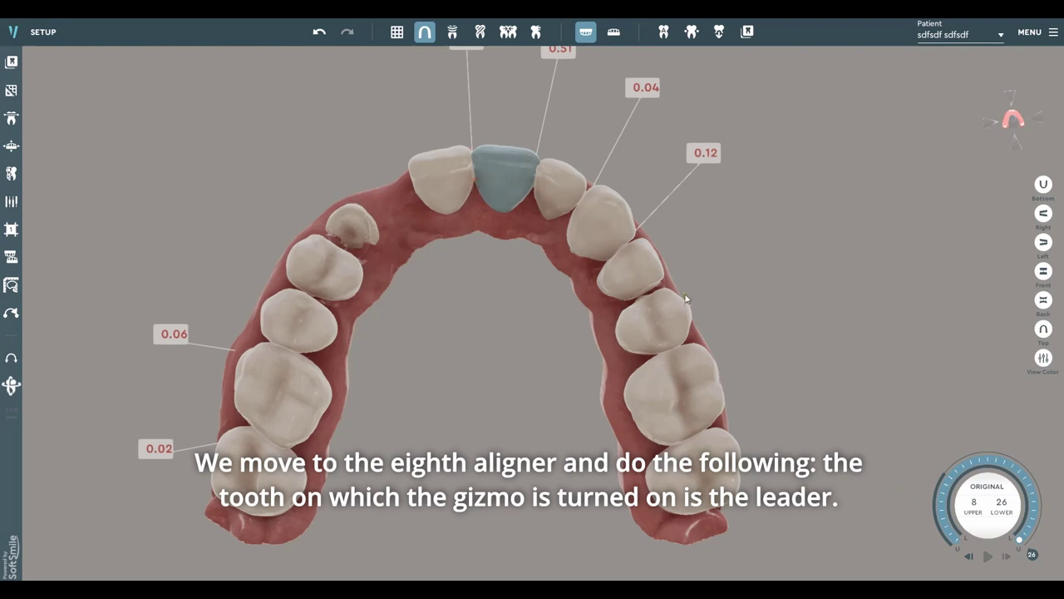
left_click(947, 457)
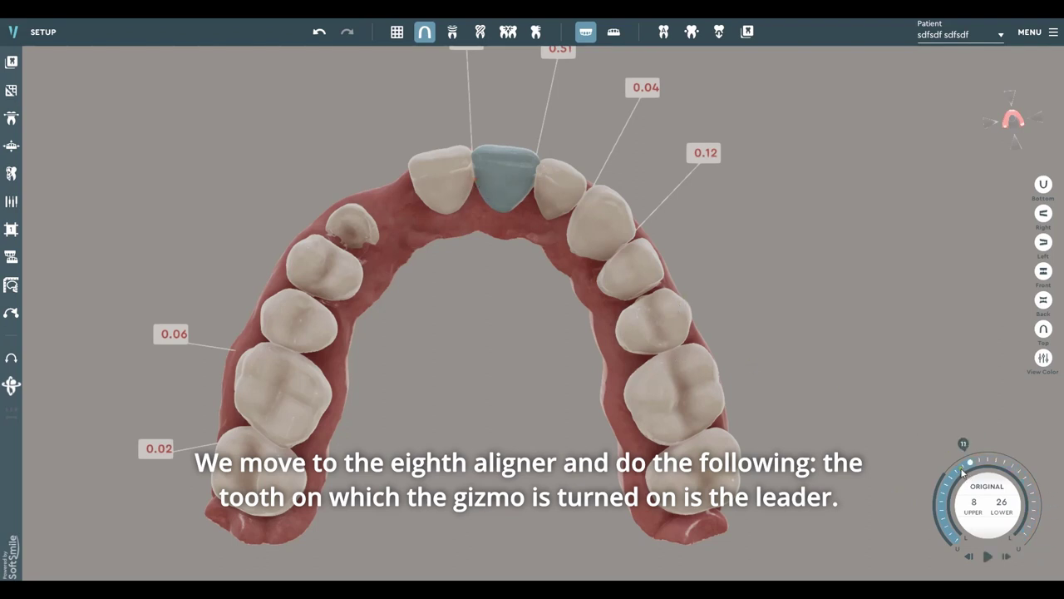
middle_click_drag(624, 239, 663, 295)
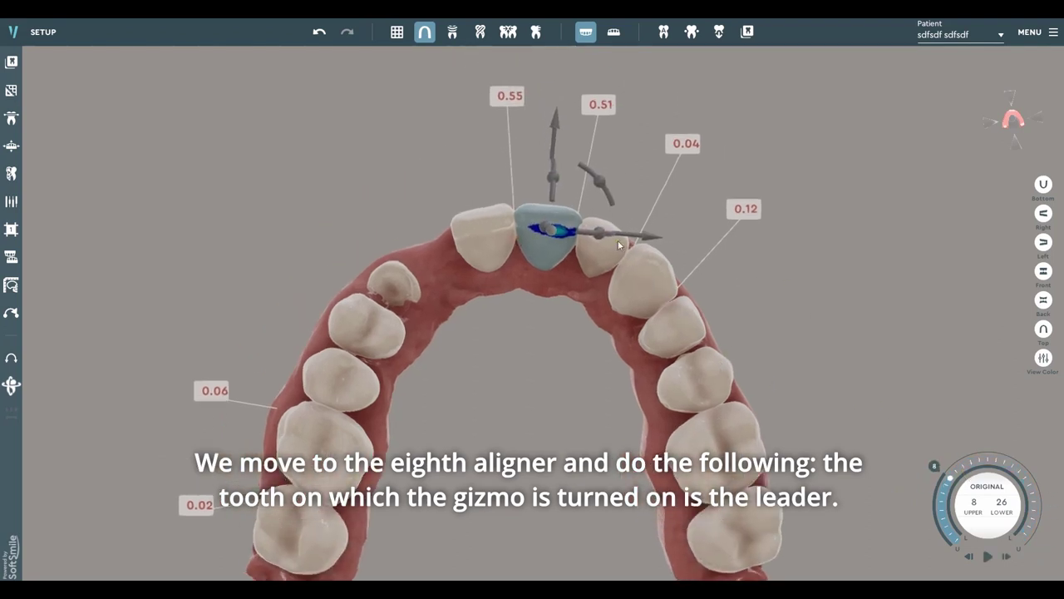
scroll(575, 229, "up", 2)
middle_click_drag(517, 238, 521, 246)
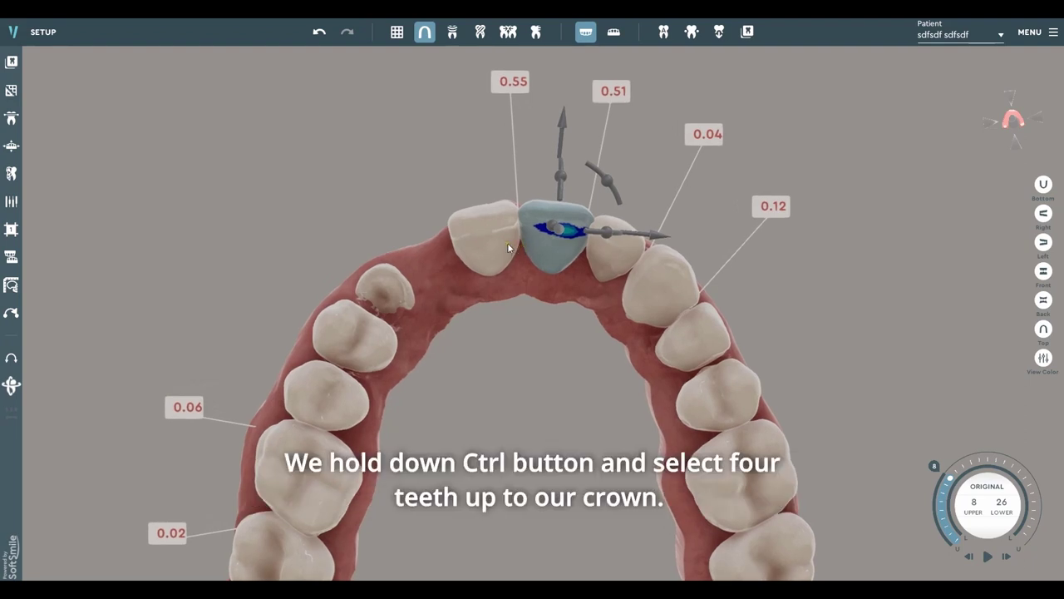
Step: Select the central incisor next to the gap as leader, and add the other central incisor, the adjacent lateral incisor and the canine
left_click(499, 239)
scroll(539, 279, "down", 1)
middle_click_drag(551, 312, 547, 251)
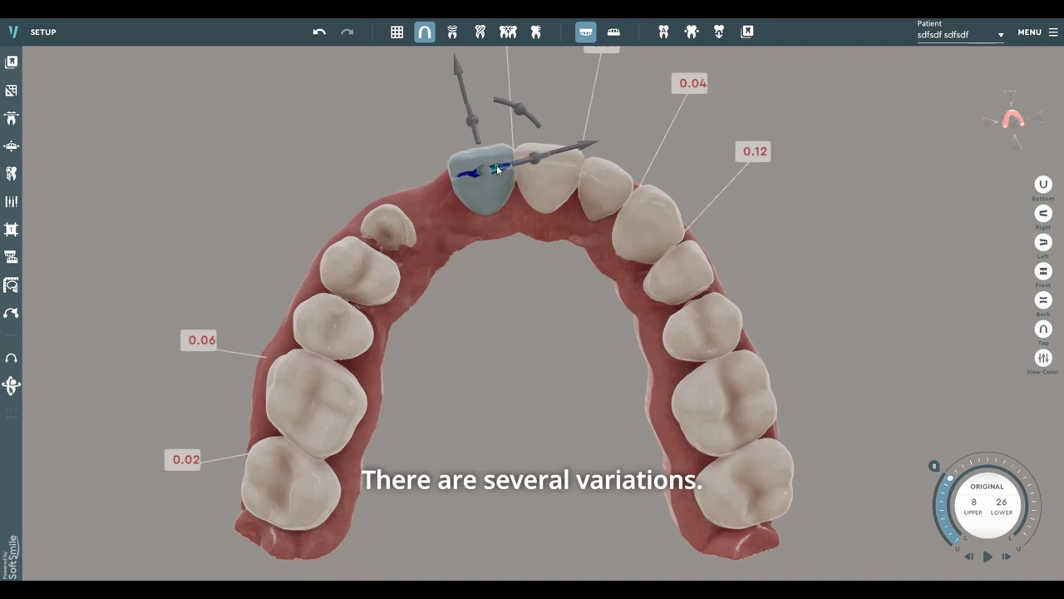
scroll(526, 214, "up", 3)
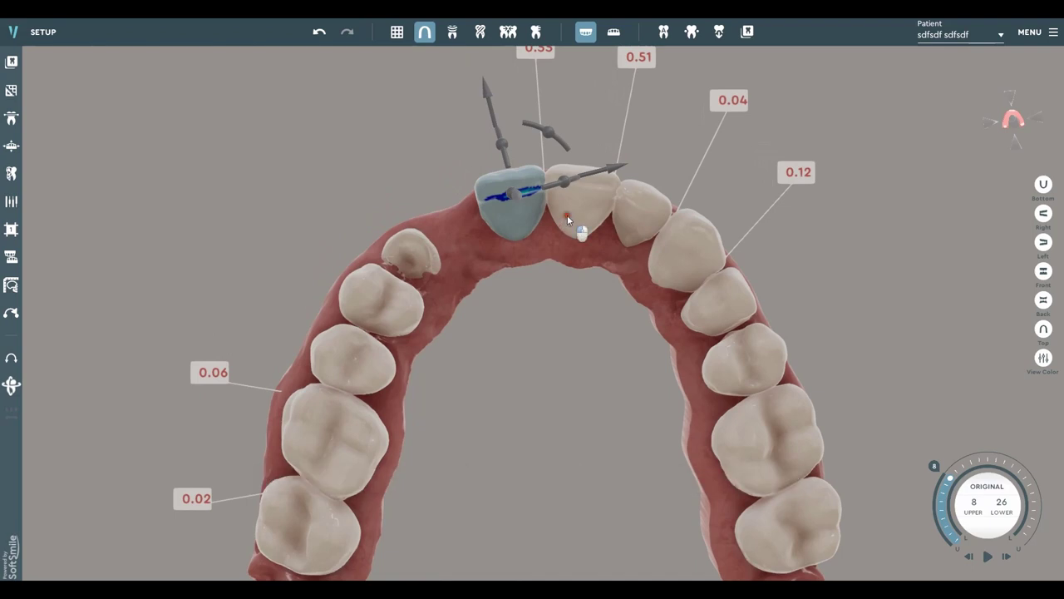
left_click(567, 216, "ctrl")
left_click(630, 231, "ctrl")
left_click(676, 253, "ctrl")
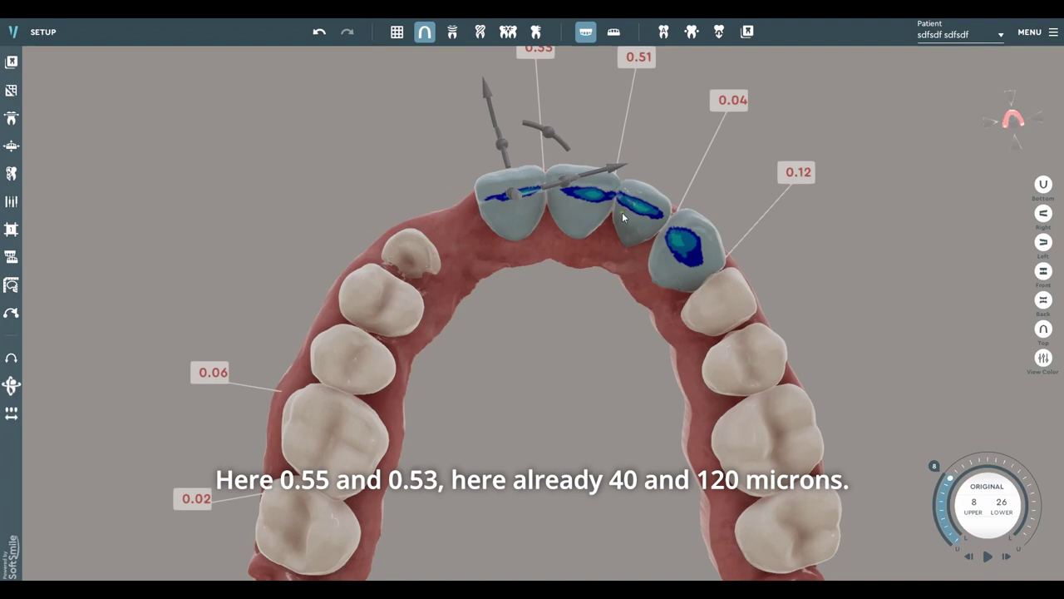
Step: Apply the Width spacing option to the four selected front teeth, from the leader central incisor to the canine
middle_click_drag(621, 214, 609, 257)
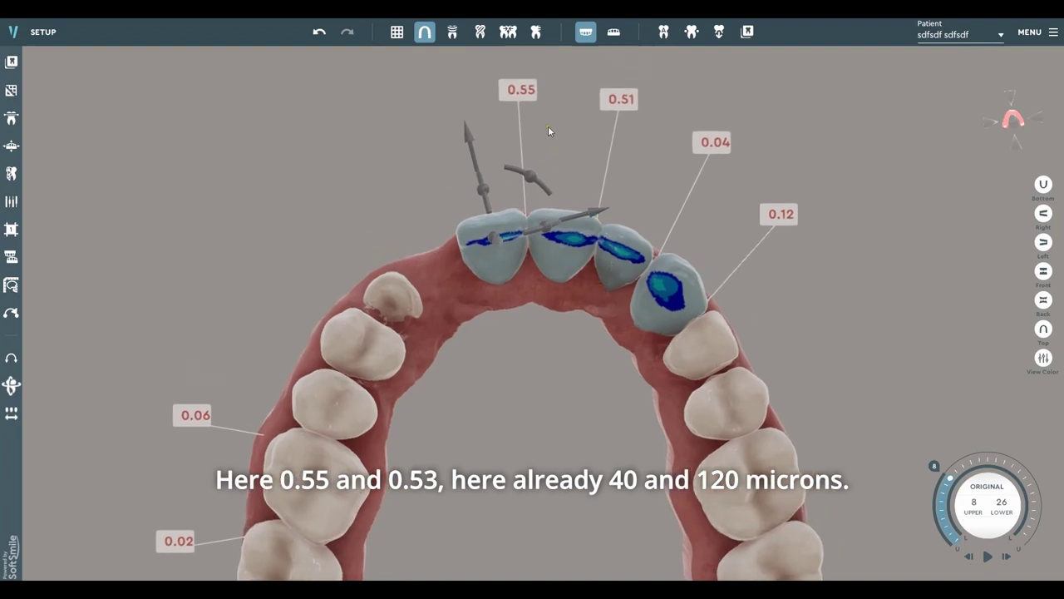
middle_click_drag(554, 139, 525, 150)
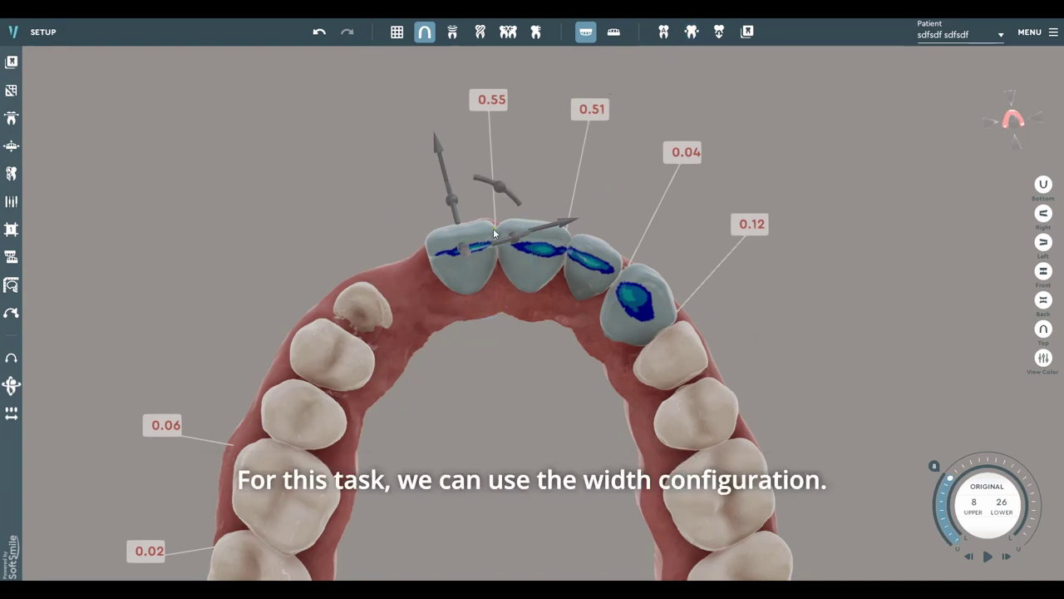
scroll(459, 253, "down", 3)
middle_click_drag(427, 225, 449, 206)
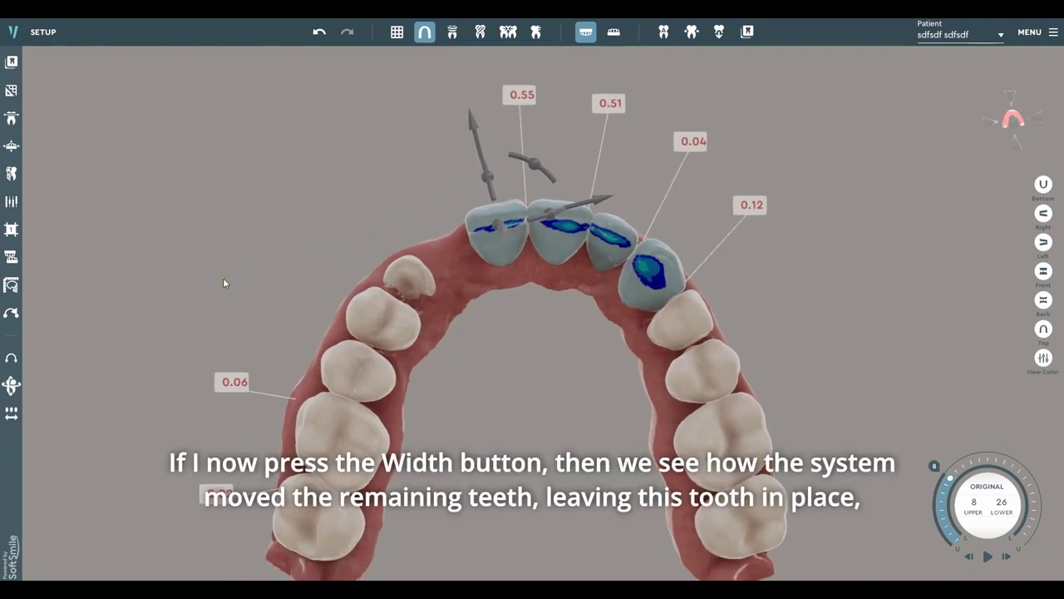
left_click(12, 412)
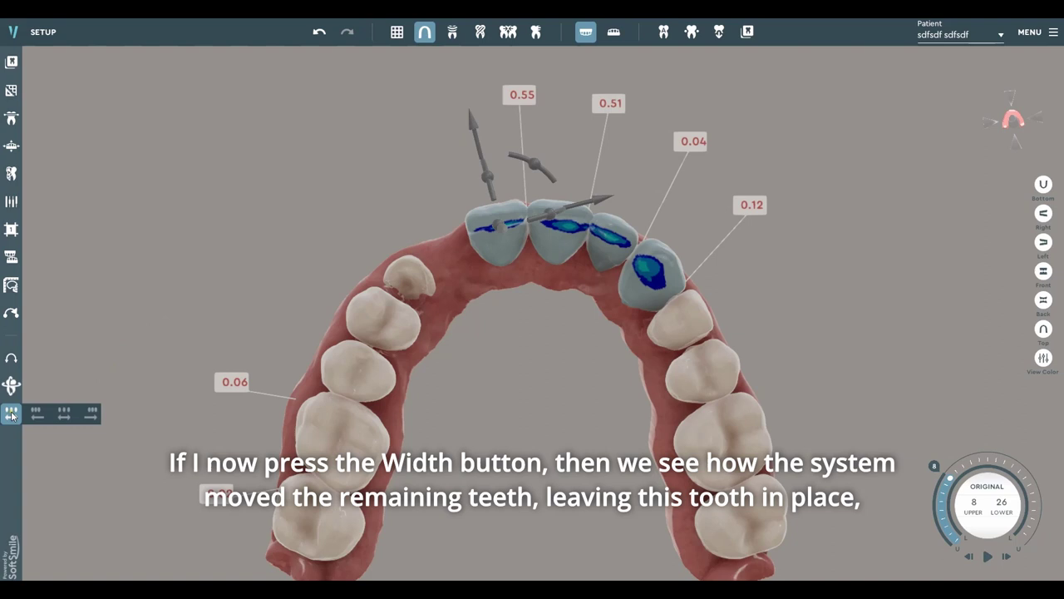
left_click(64, 417)
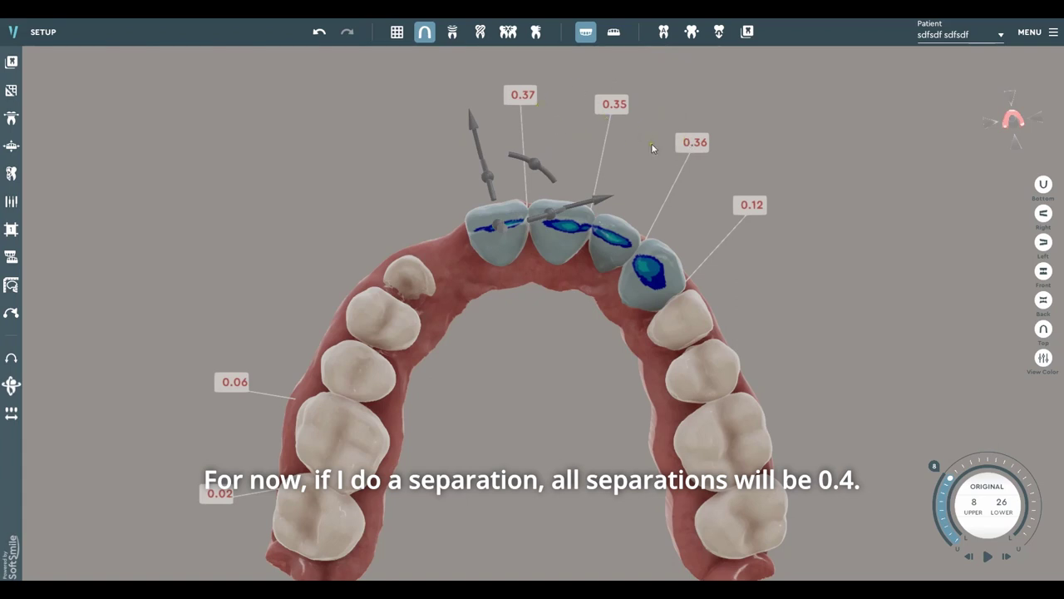
Step: Reselect the group from the leader central incisor through the first premolar and apply the Width spacing option to these five teeth
left_click(511, 233)
left_click(571, 237, "ctrl")
left_click(601, 247, "ctrl")
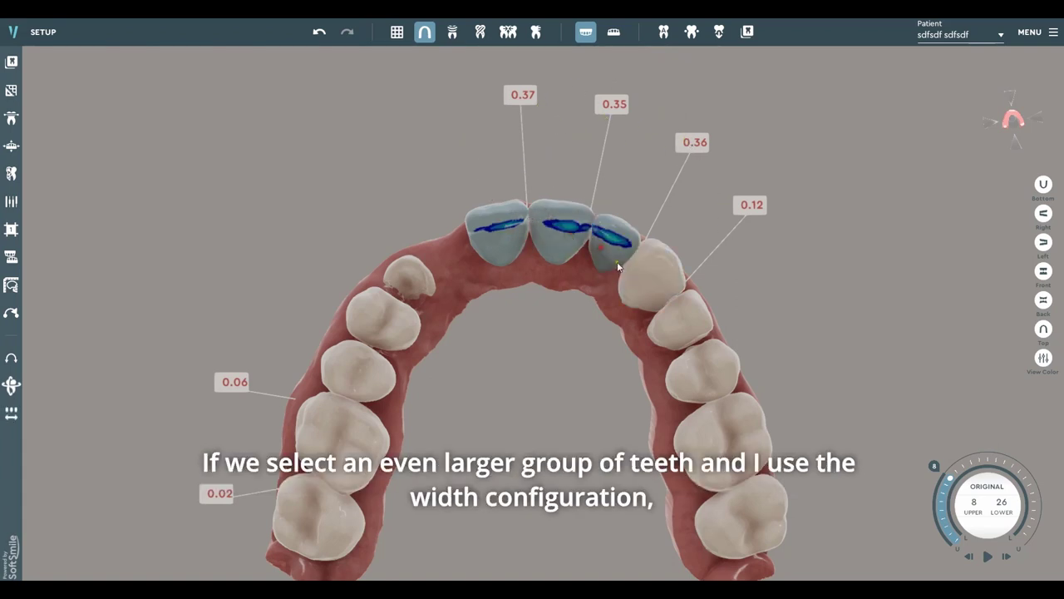
left_click(653, 273, "shift")
left_click(688, 319, "shift")
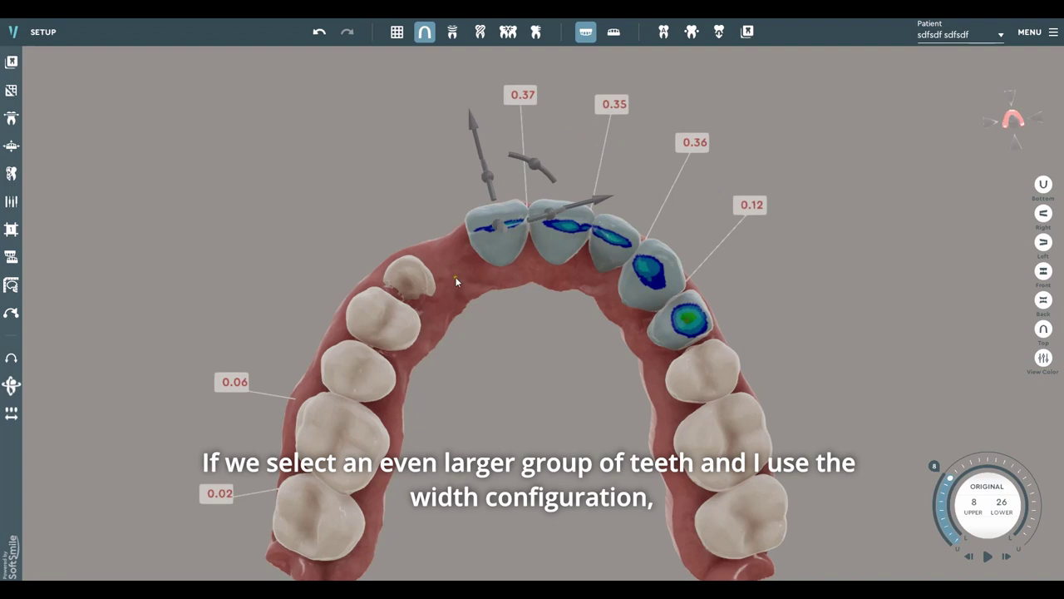
left_click(10, 411)
left_click(64, 417)
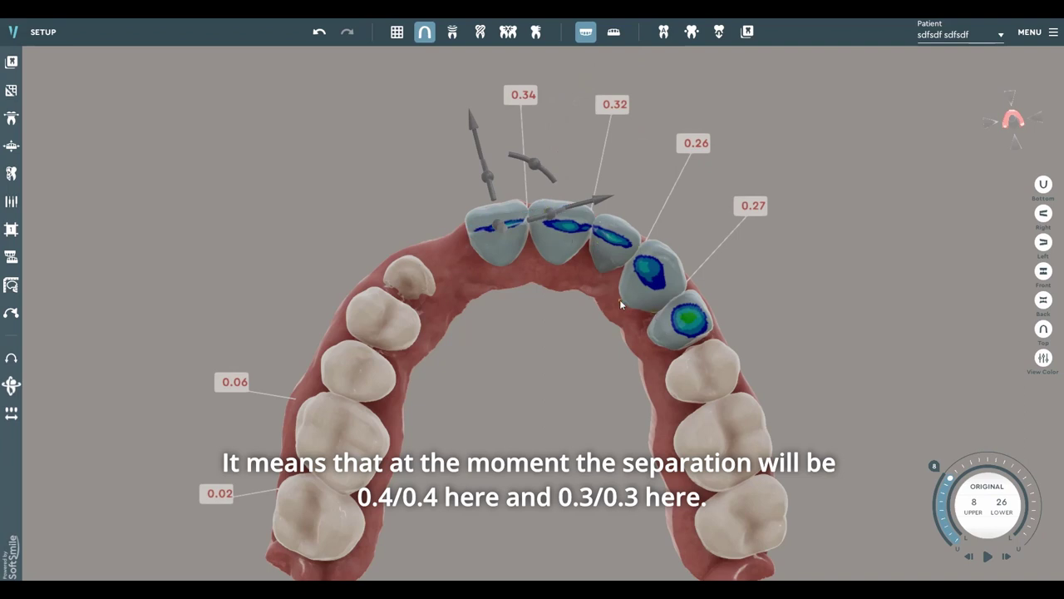
Step: Select the second premolar on the gap side and shift it forward with the gizmo to overlap the first premolar by about 0.47
scroll(620, 303, "up", 3)
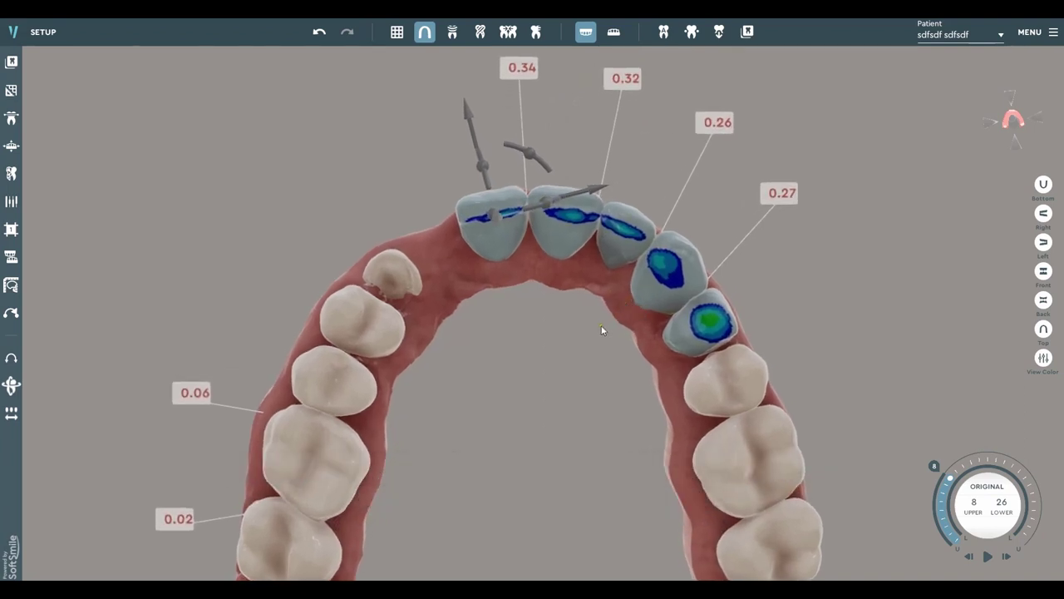
scroll(621, 232, "up", 1)
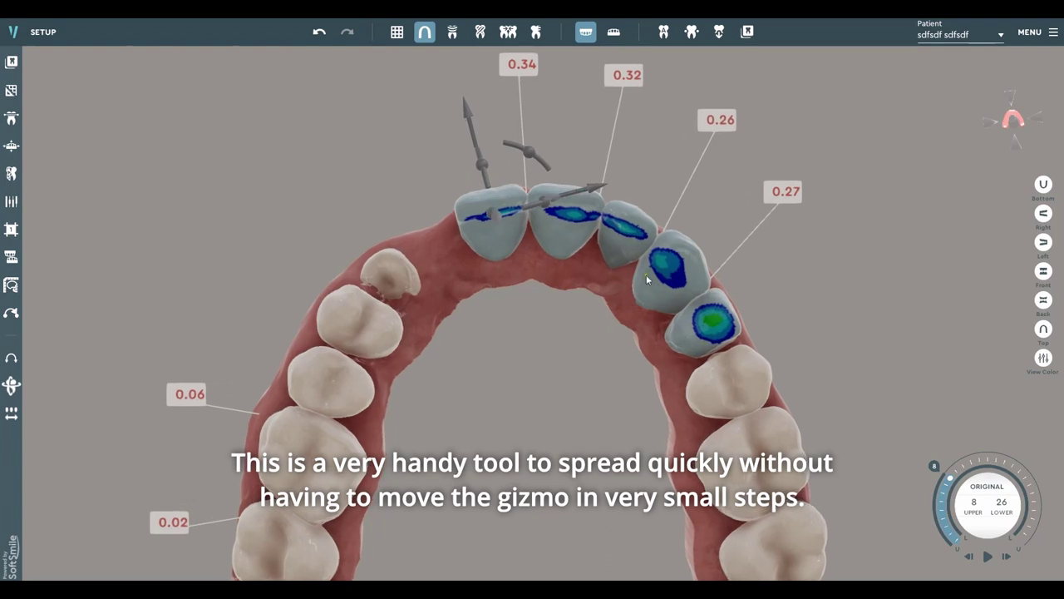
scroll(632, 251, "down", 2)
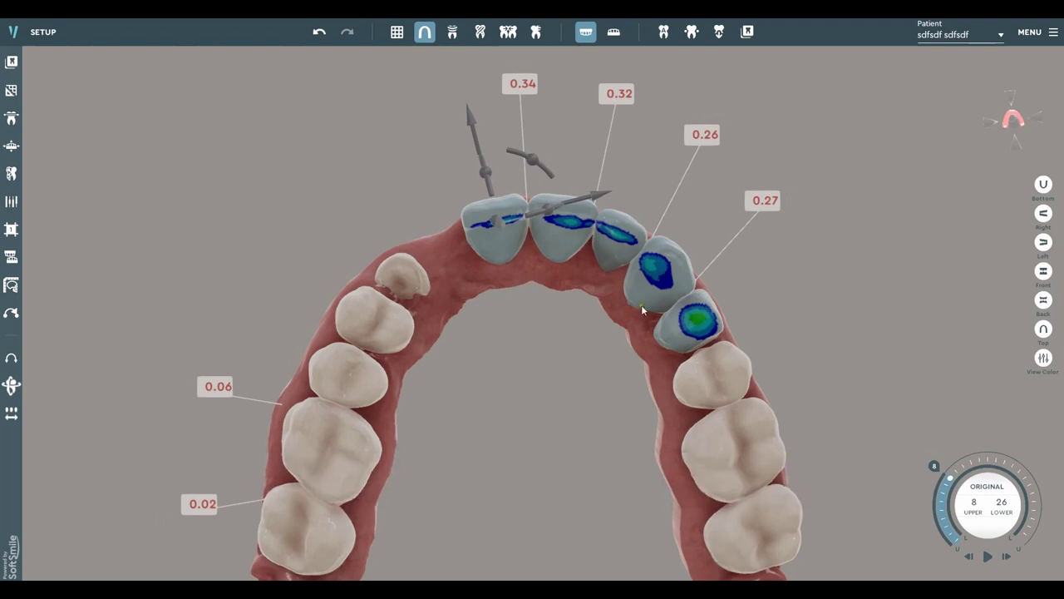
scroll(641, 305, "up", 1)
middle_click_drag(621, 358, 593, 322)
scroll(574, 323, "down", 2)
middle_click_drag(464, 319, 529, 322)
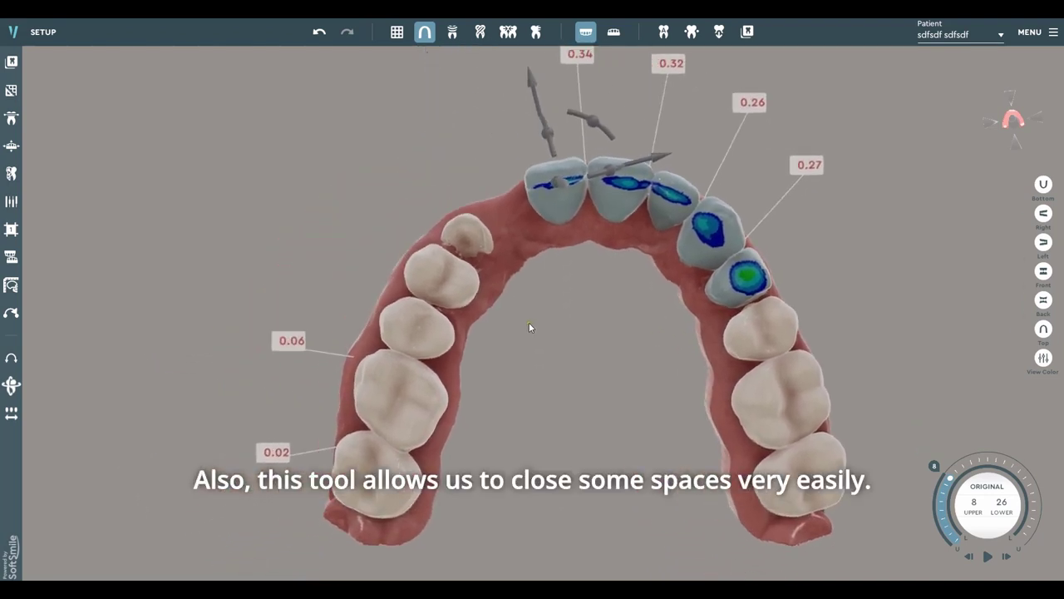
left_click(444, 344)
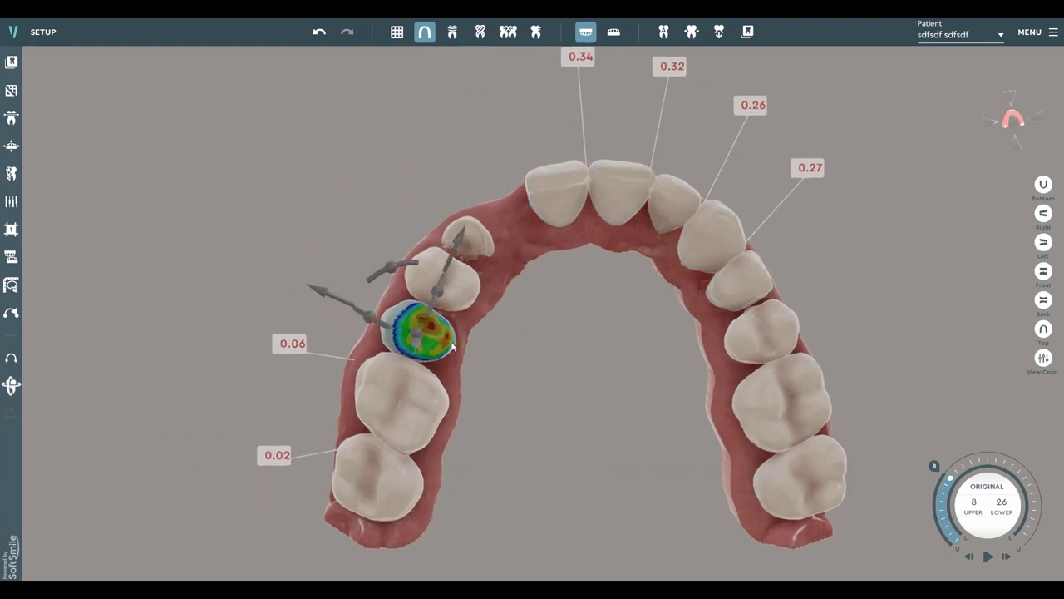
left_click_drag(457, 247, 463, 236)
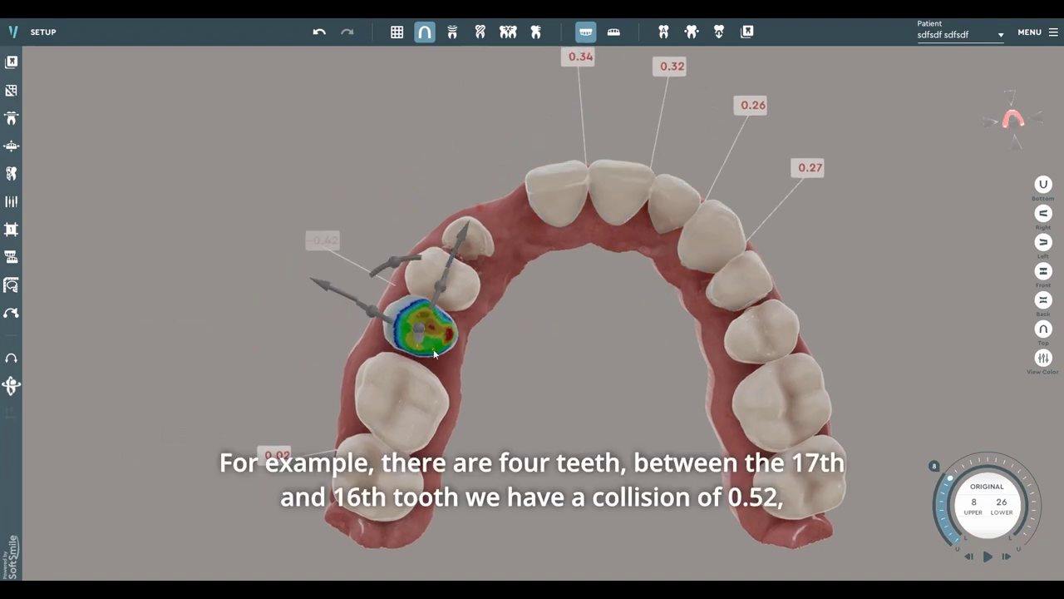
Step: Shift the gap-side first molar back to overlap the second molar by about 0.52, and check the open spaces by briefly showing their values
scroll(471, 307, "up", 4)
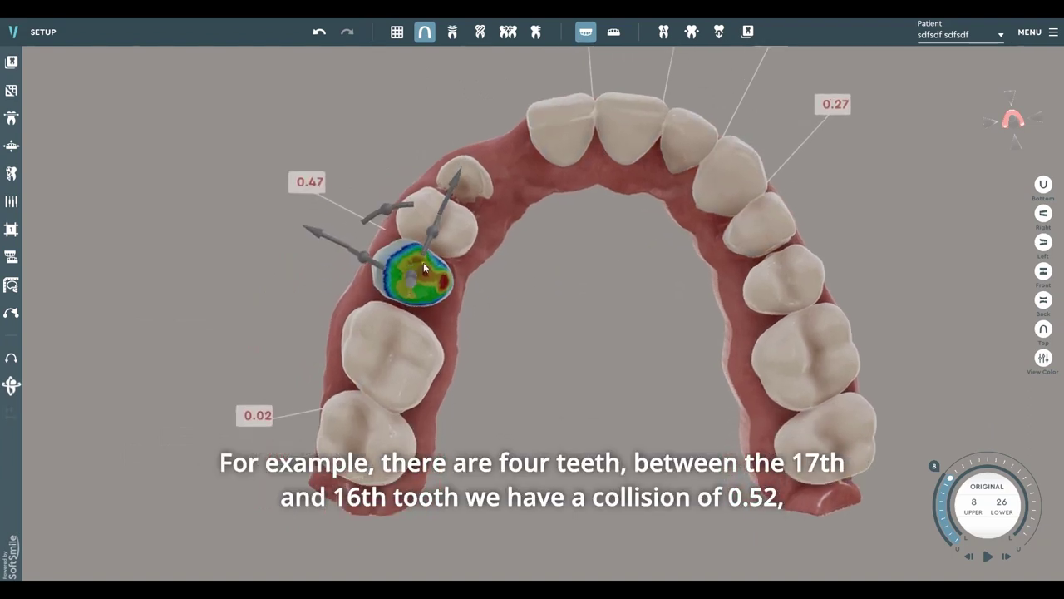
left_click(402, 384)
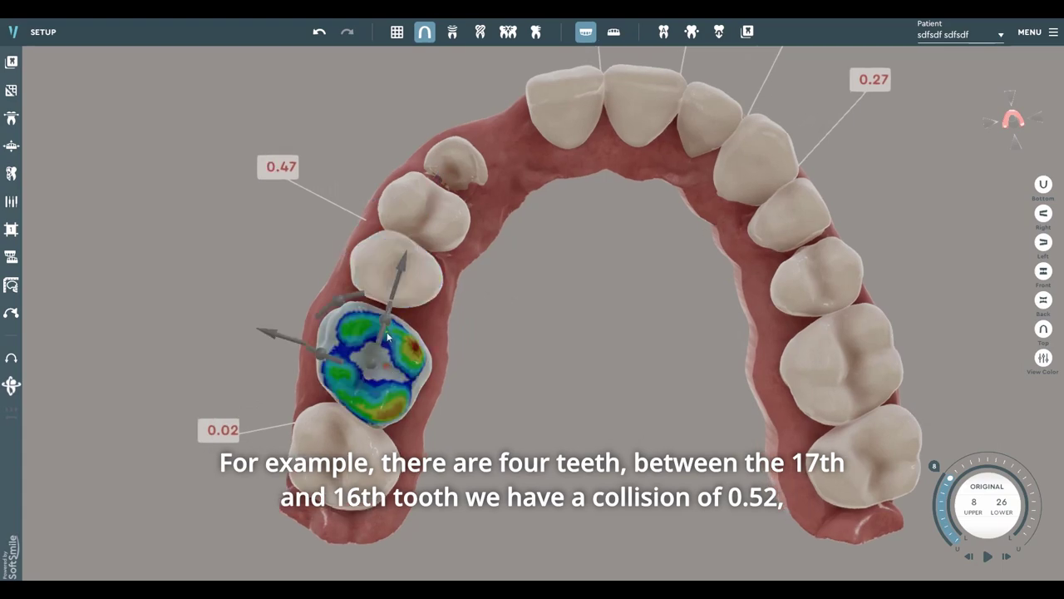
left_click(399, 276)
left_click(386, 343)
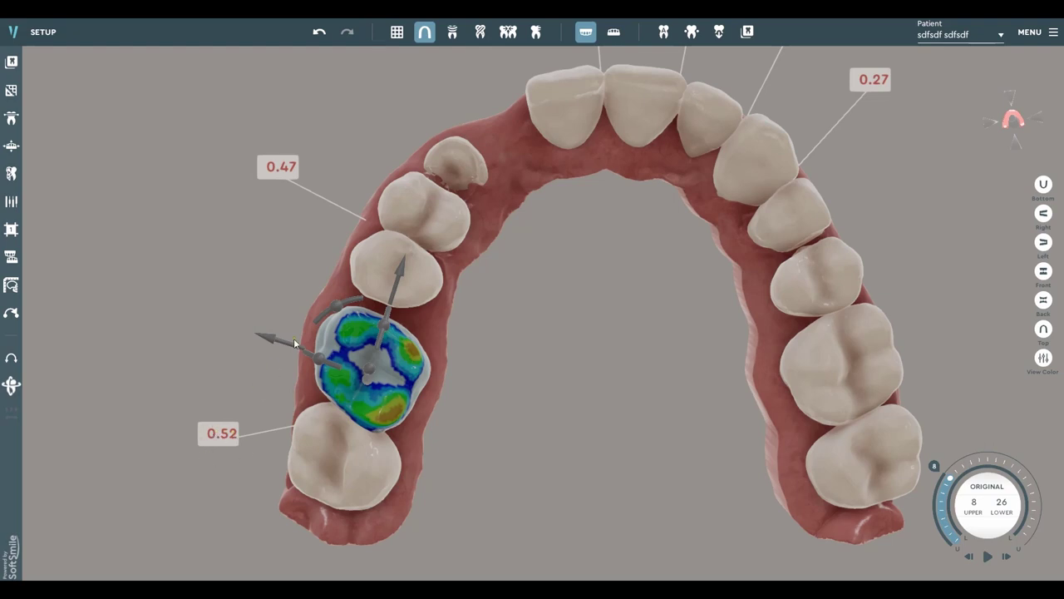
left_click(509, 35)
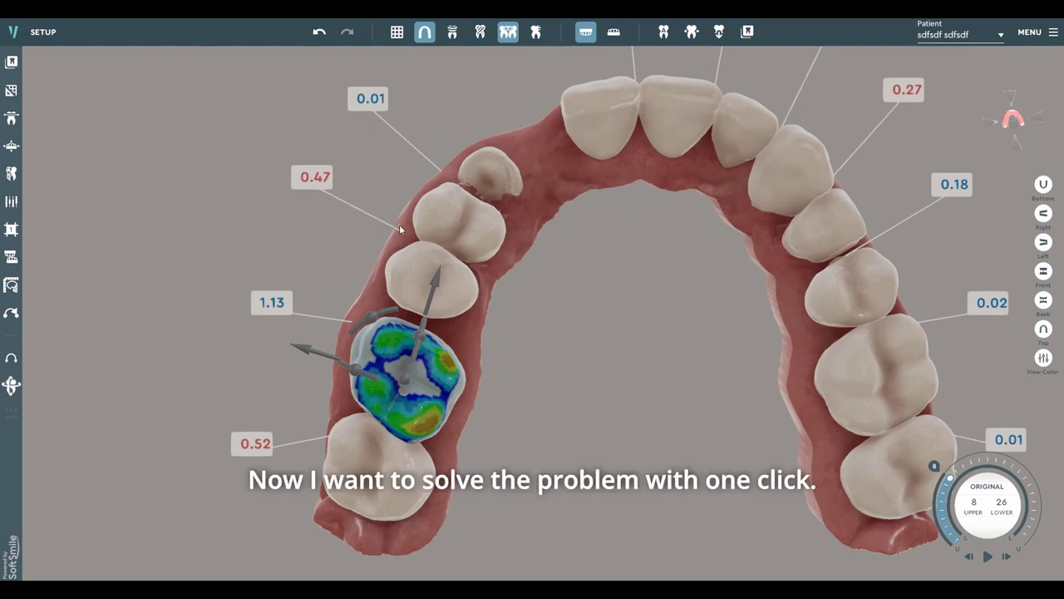
left_click(509, 35)
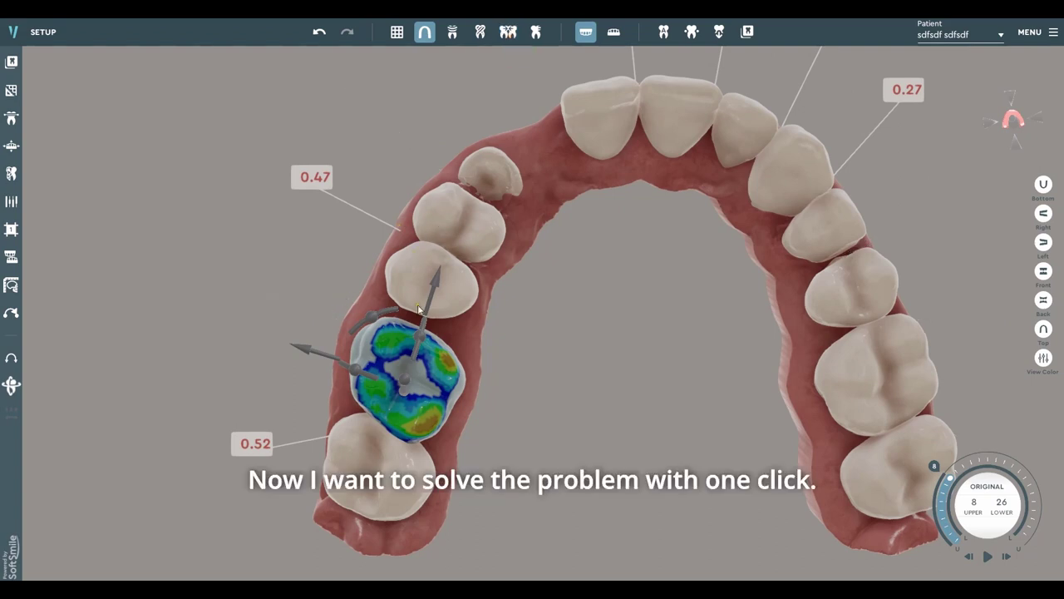
Step: Select the gap-side second molar as leader, and add the first molar and both premolars to the selection
left_click(394, 463)
left_click(422, 394, "ctrl")
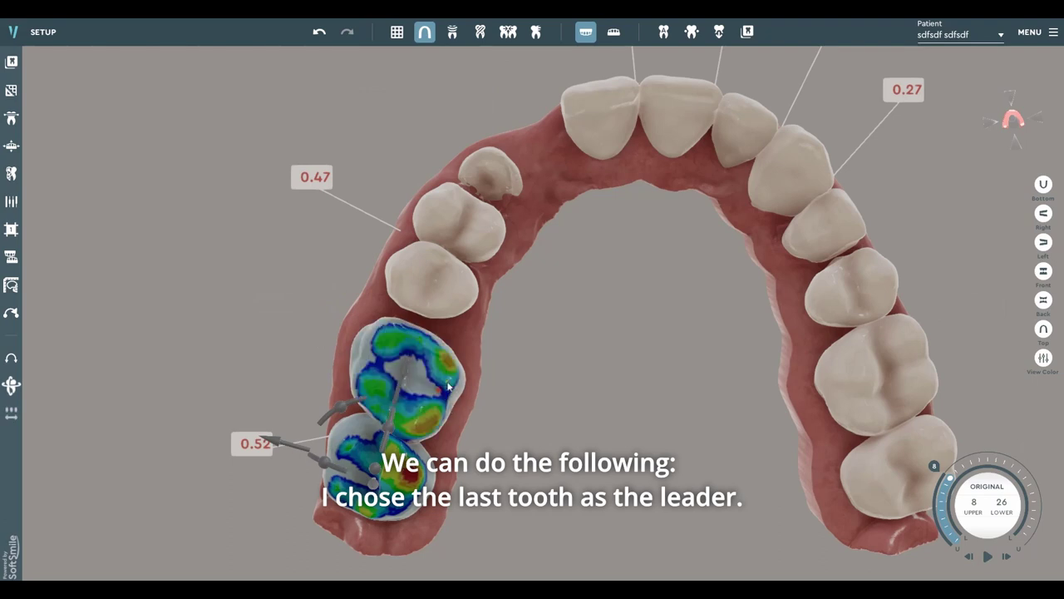
left_click(436, 280, "ctrl")
left_click(483, 213, "shift")
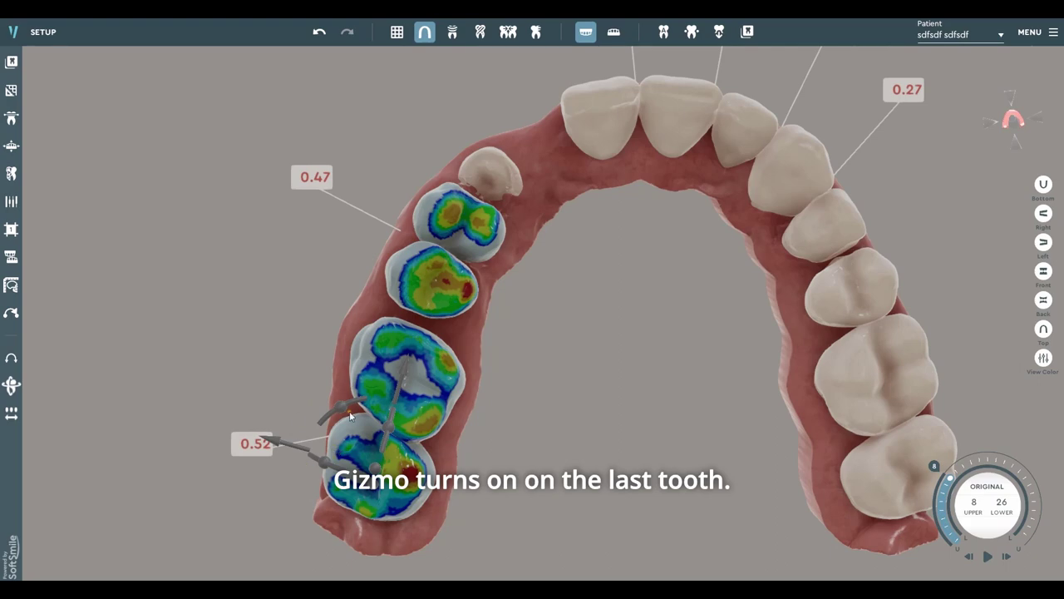
Step: Resolve the overlaps and gap within the four selected back teeth with the Left spacing option, and try the Width option on them
left_click(12, 414)
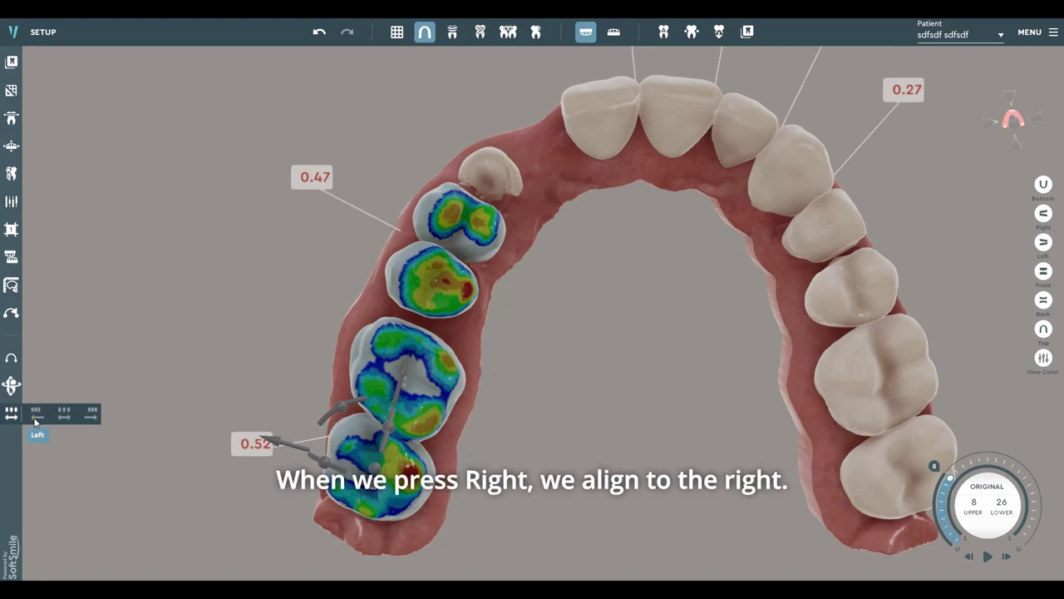
left_click(36, 419)
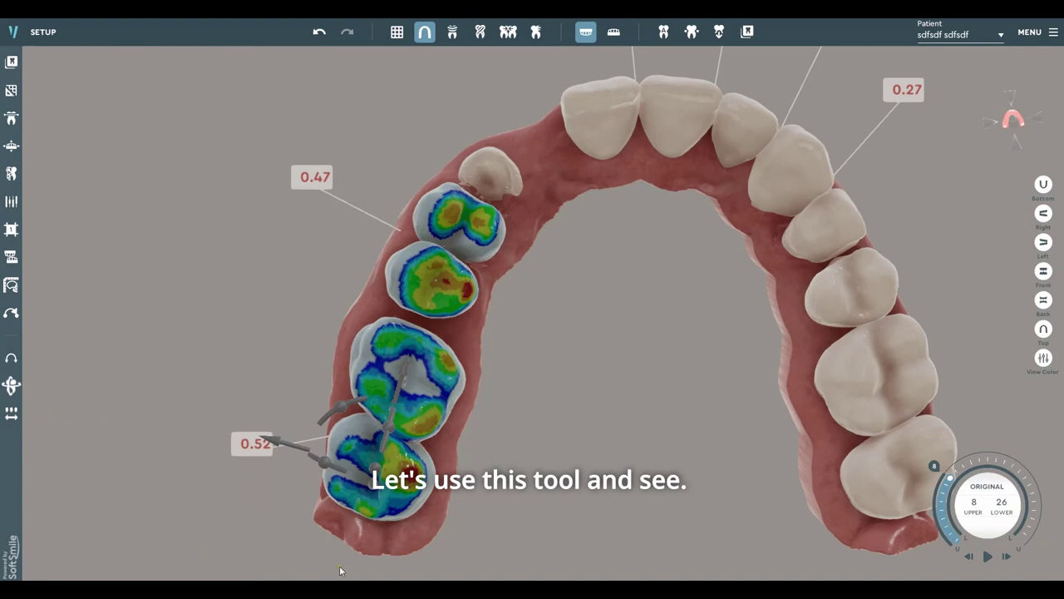
mouse_move(13, 414)
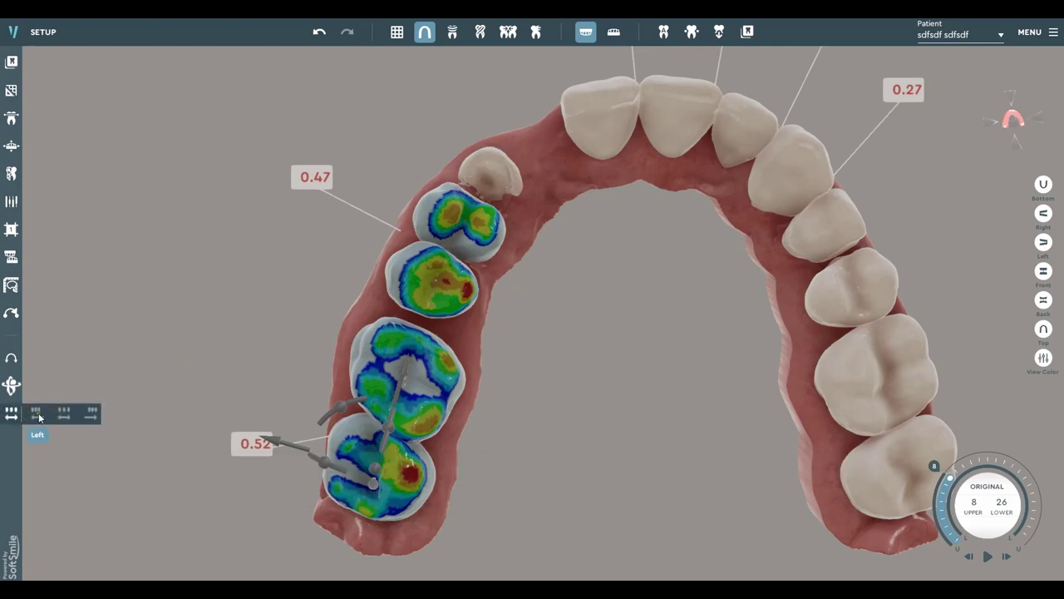
left_click(37, 415)
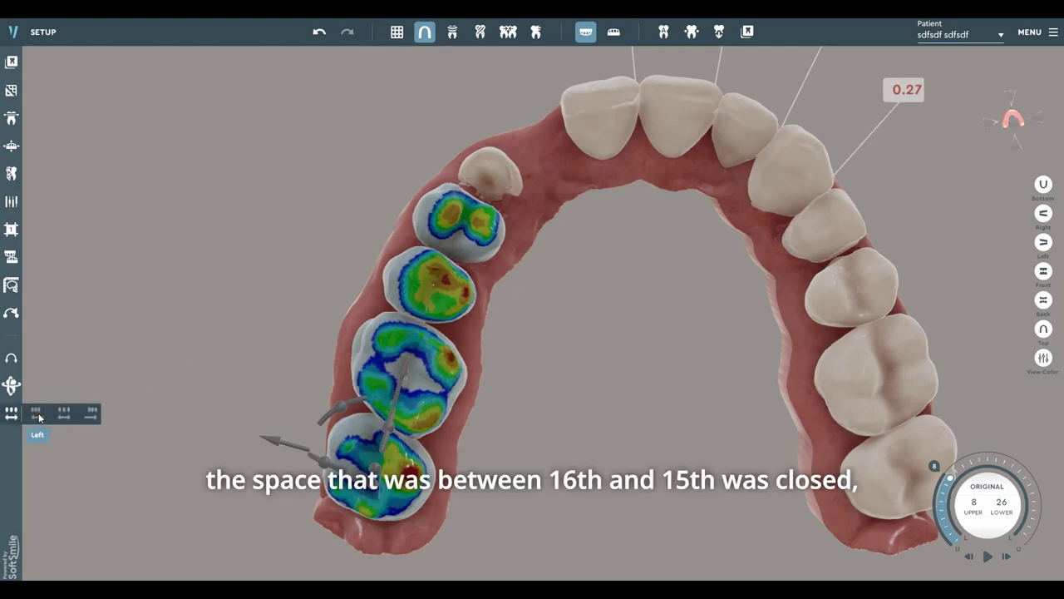
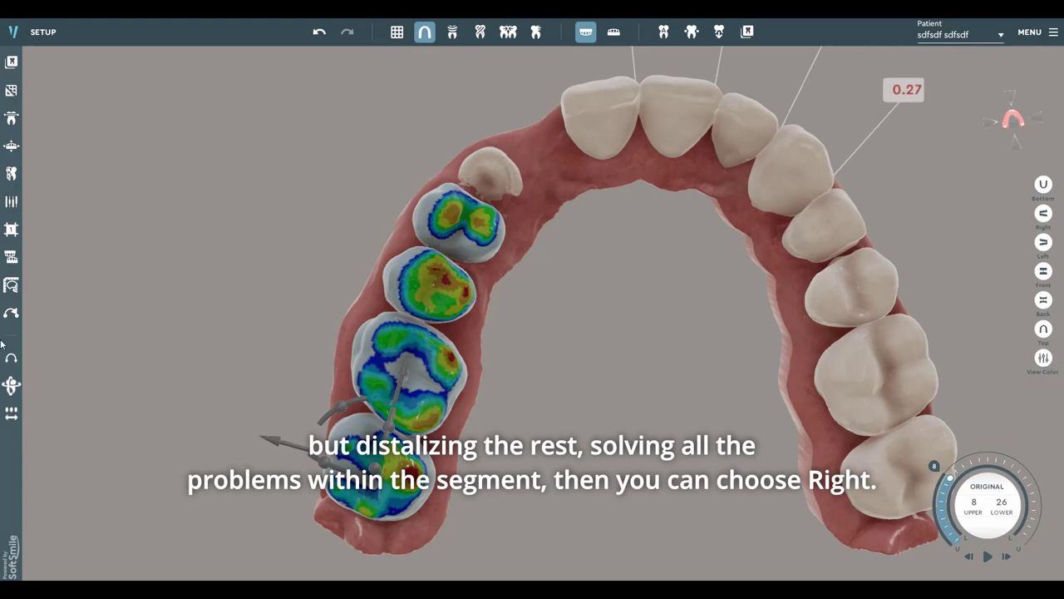
mouse_move(11, 413)
left_click(64, 413)
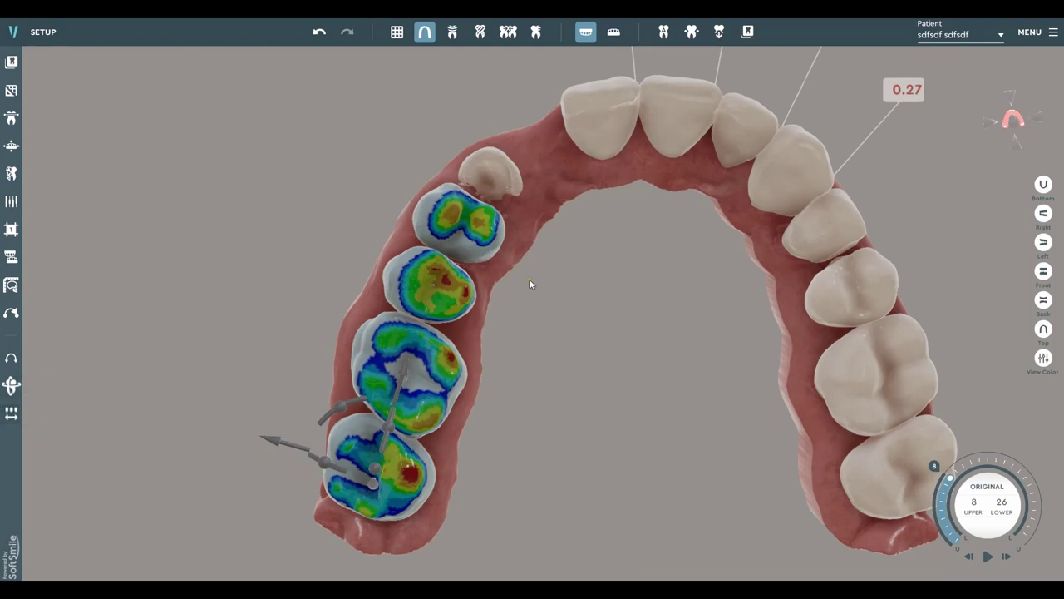
Step: Examine the upper arch from the biting side, and show the lower jaw with it to check the midline from the front
scroll(532, 284, "down", 1)
scroll(643, 356, "up", 1)
middle_click_drag(732, 204, 592, 350)
middle_click_drag(520, 393, 534, 308)
scroll(533, 309, "down", 1)
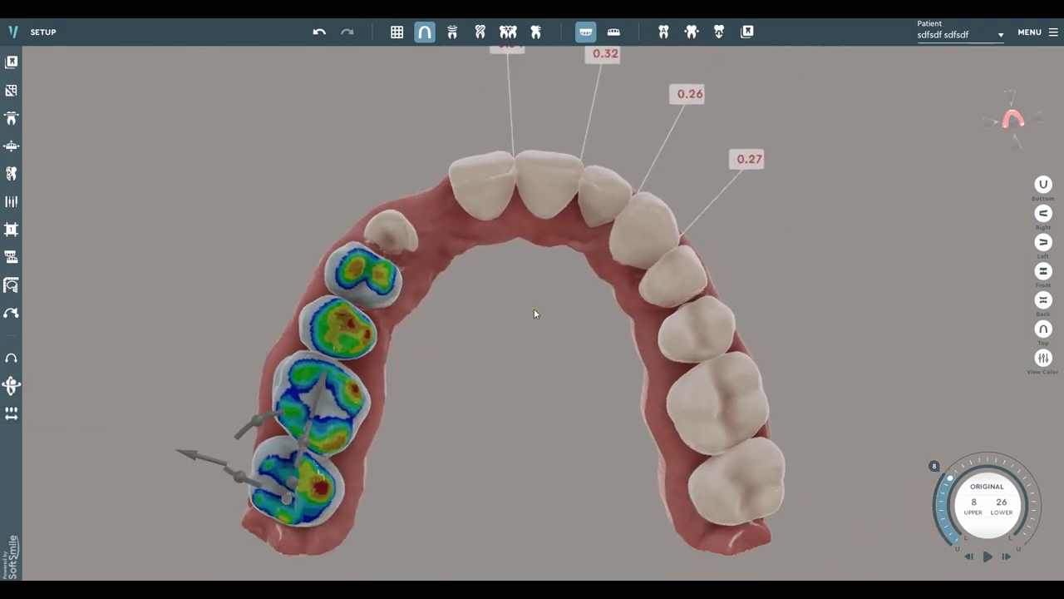
left_click_drag(534, 313, 551, 413)
left_click(1010, 100)
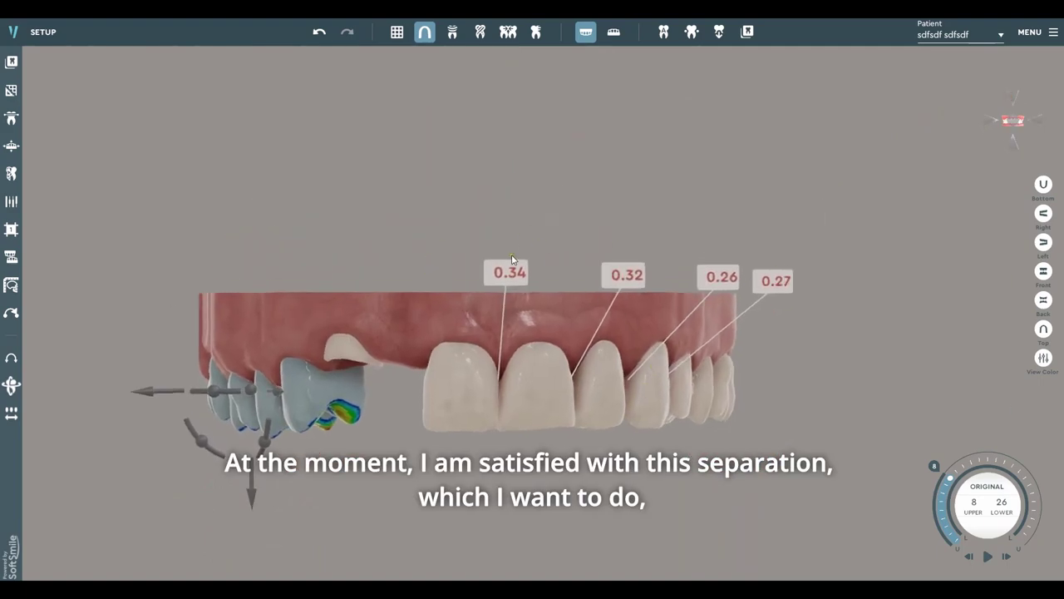
left_click(613, 32)
scroll(536, 382, "up", 5)
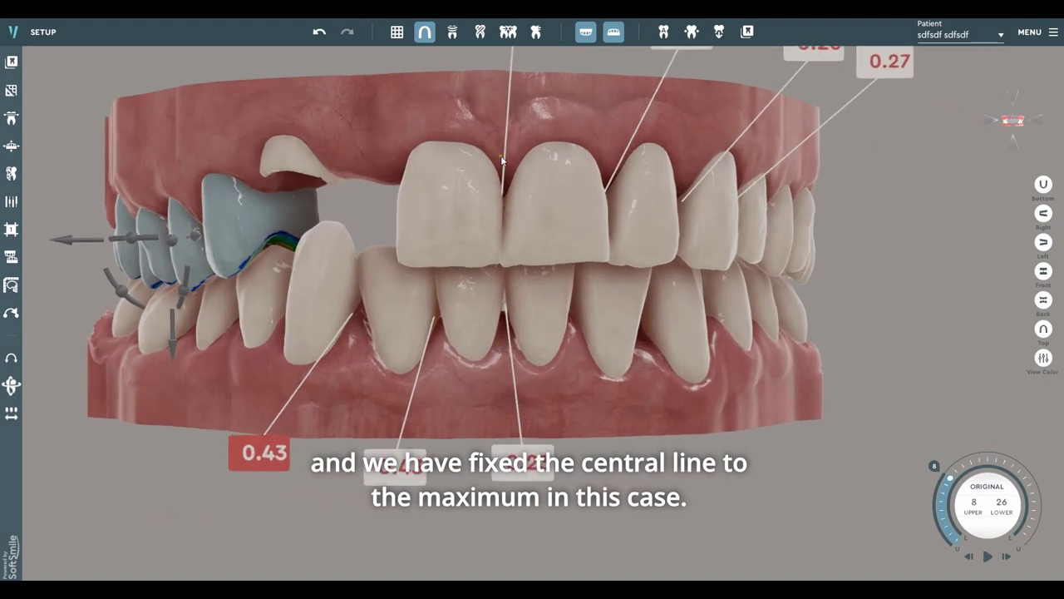
scroll(541, 255, "down", 2)
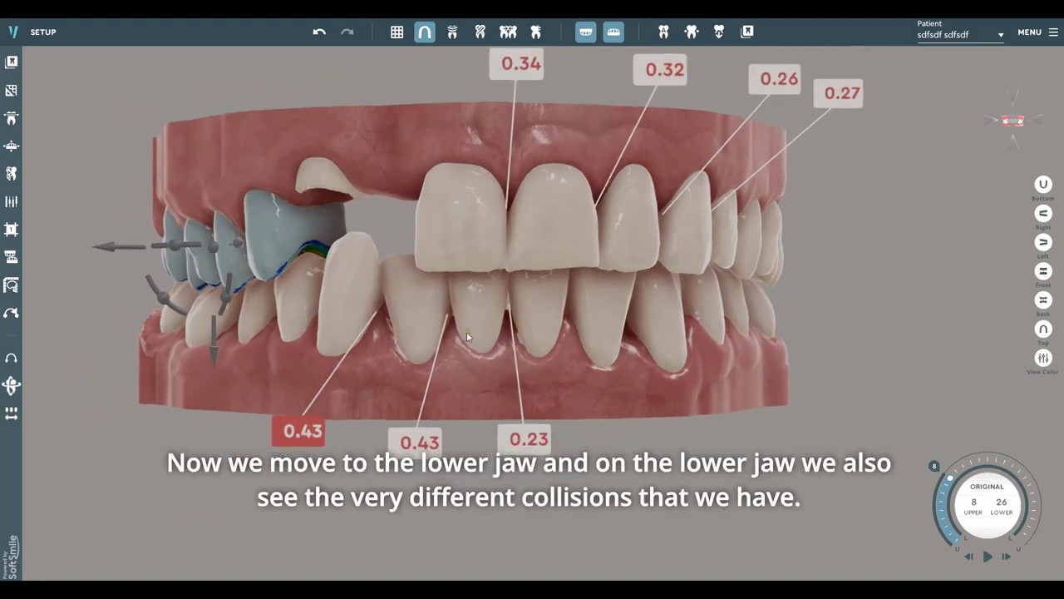
middle_click_drag(422, 292, 522, 280)
Step: Isolate the lower jaw, advance the setup to stage 26, and inspect its collisions from the front and the biting side
left_click(585, 34)
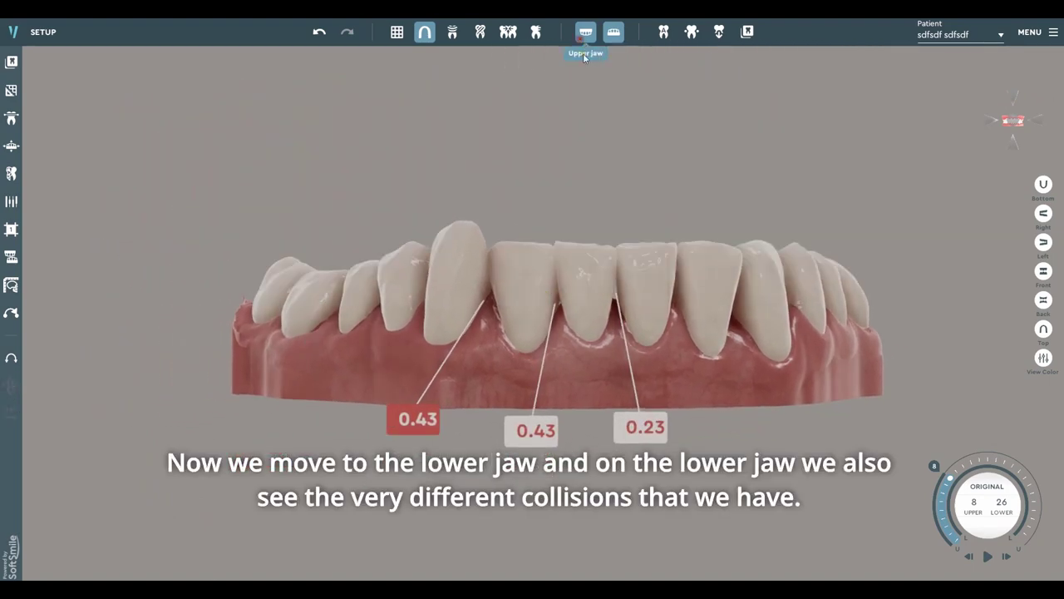
scroll(605, 278, "down", 1)
scroll(623, 284, "up", 3)
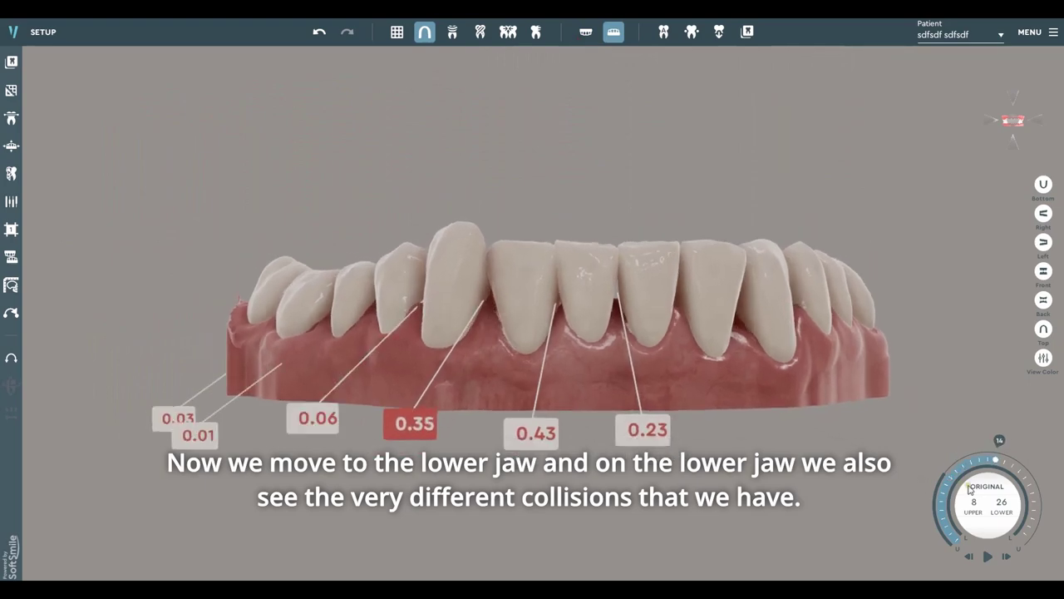
middle_click_drag(662, 337, 660, 359)
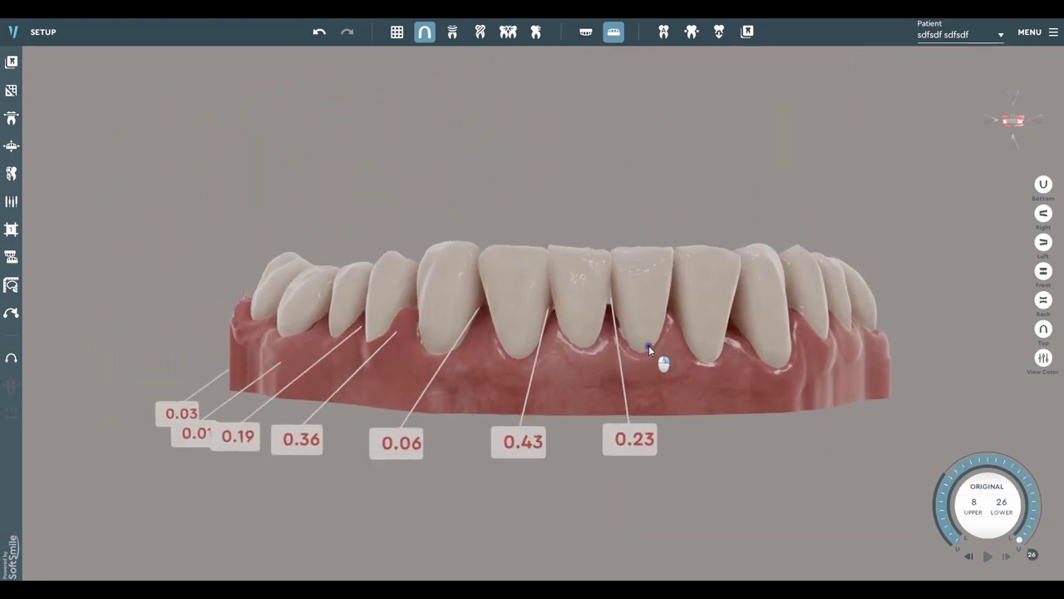
middle_click_drag(503, 388, 593, 366)
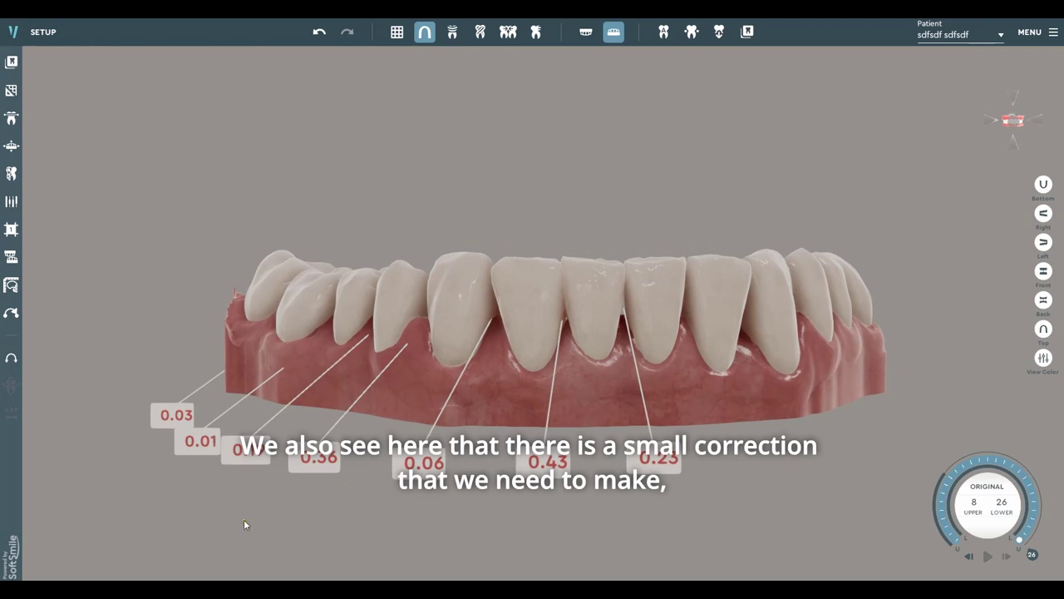
left_click(1013, 97)
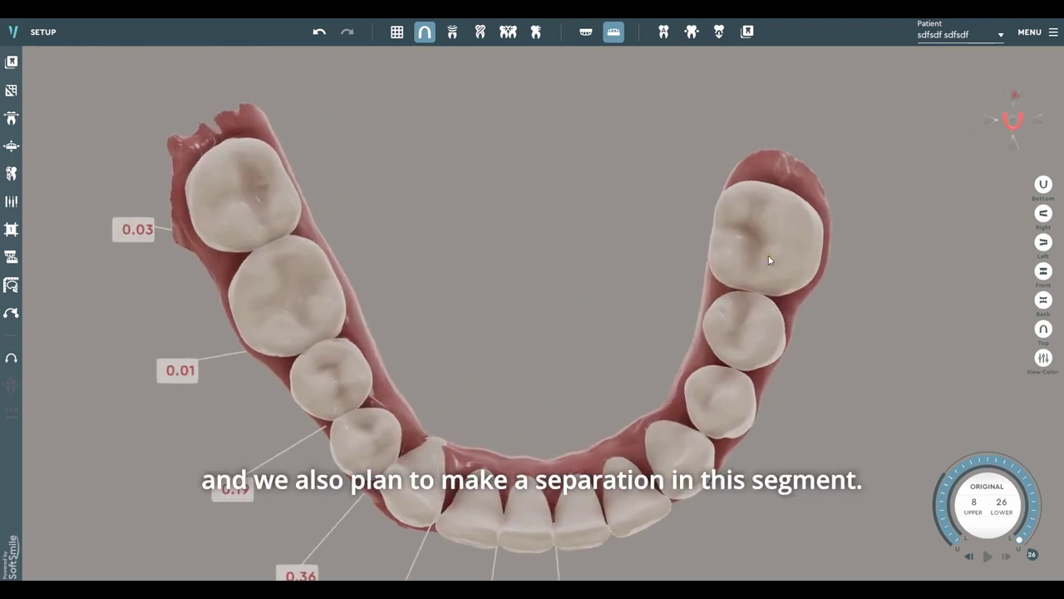
scroll(540, 415, "down", 1)
middle_click_drag(538, 418, 562, 280)
scroll(883, 454, "up", 1)
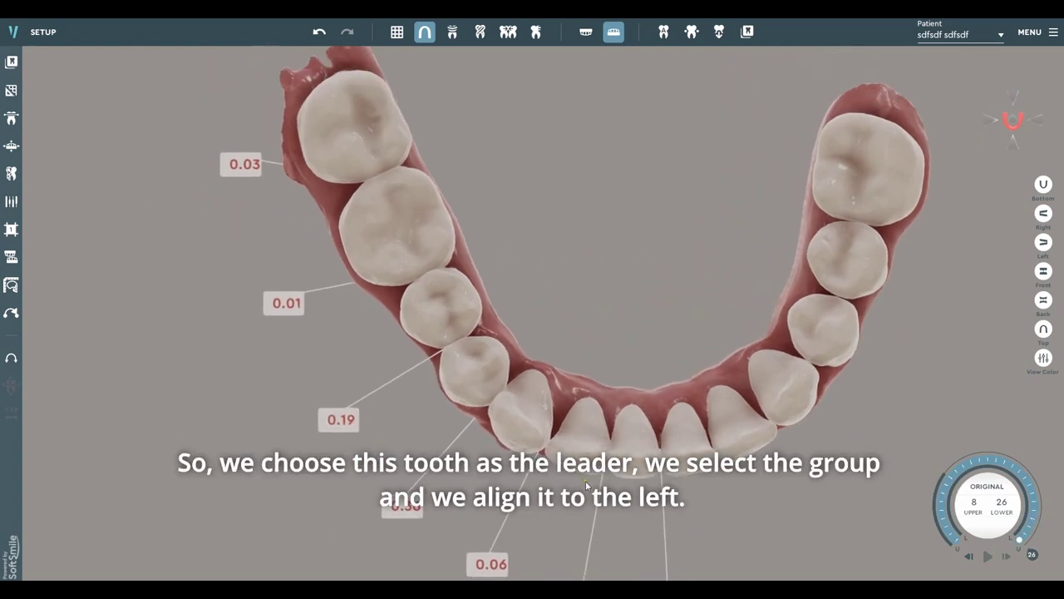
Step: Select lower first premolar 44 and shift it slightly inward with the gizmo to overlap its neighbours by about 0.22 and 0.38
left_click(524, 415)
left_click(481, 378)
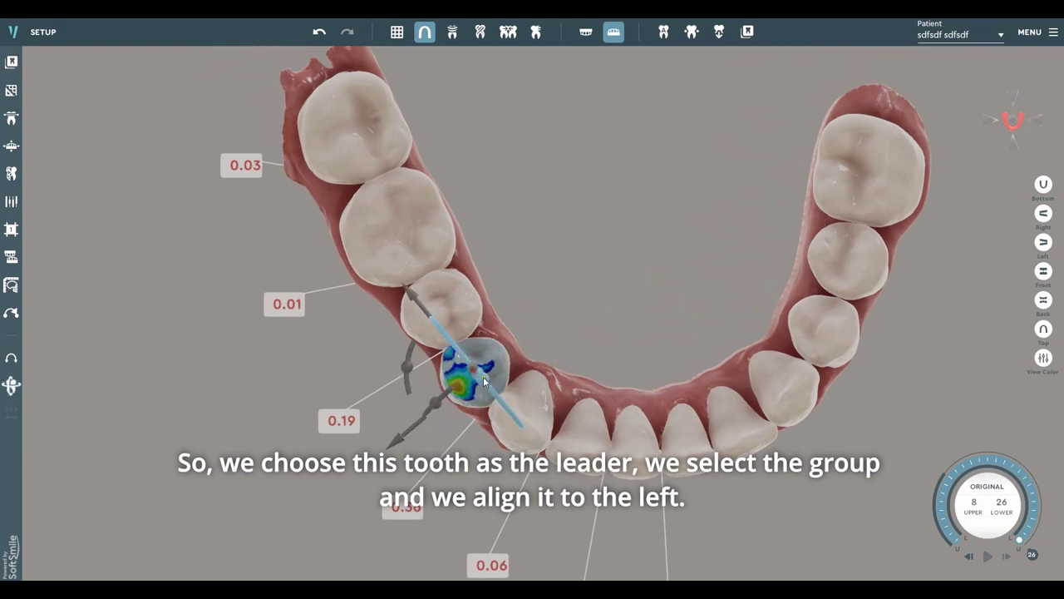
left_click_drag(412, 429, 433, 416)
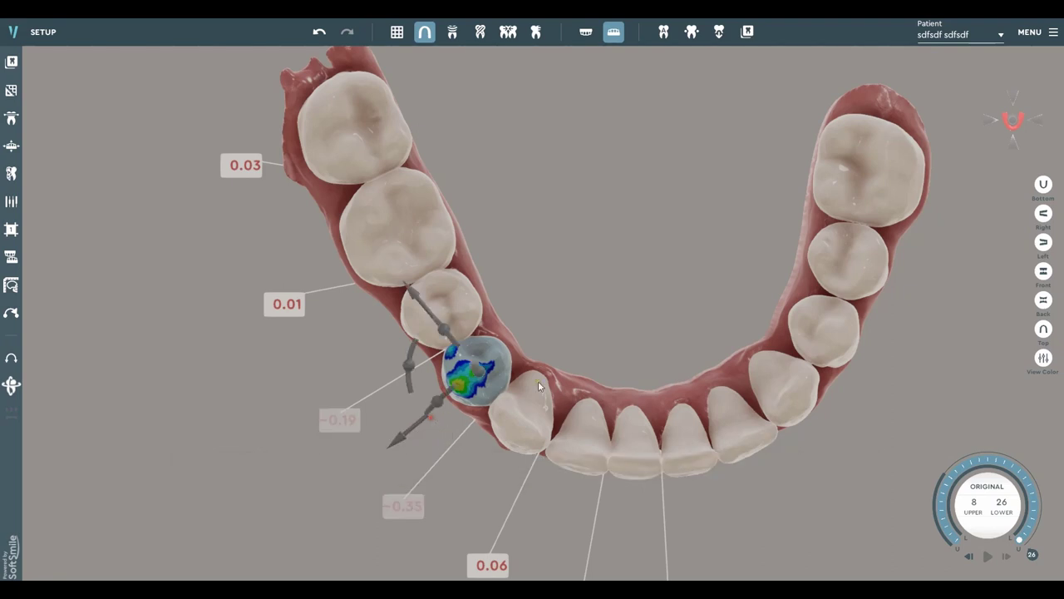
scroll(536, 386, "down", 3)
middle_click_drag(485, 389, 480, 368)
scroll(656, 235, "down", 1)
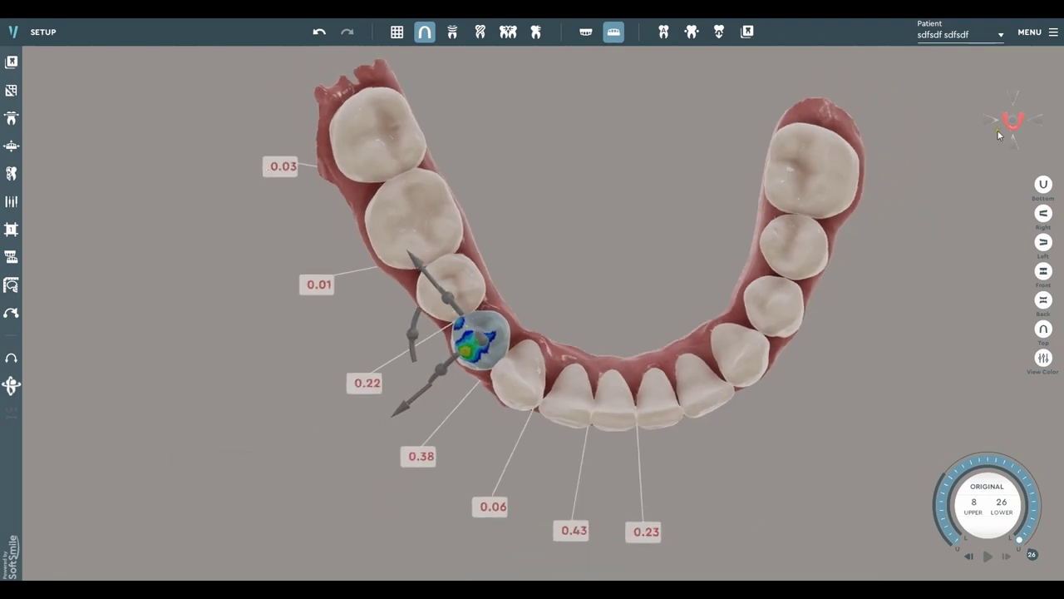
scroll(694, 220, "down", 1)
scroll(545, 322, "up", 3)
middle_click_drag(551, 336, 519, 316)
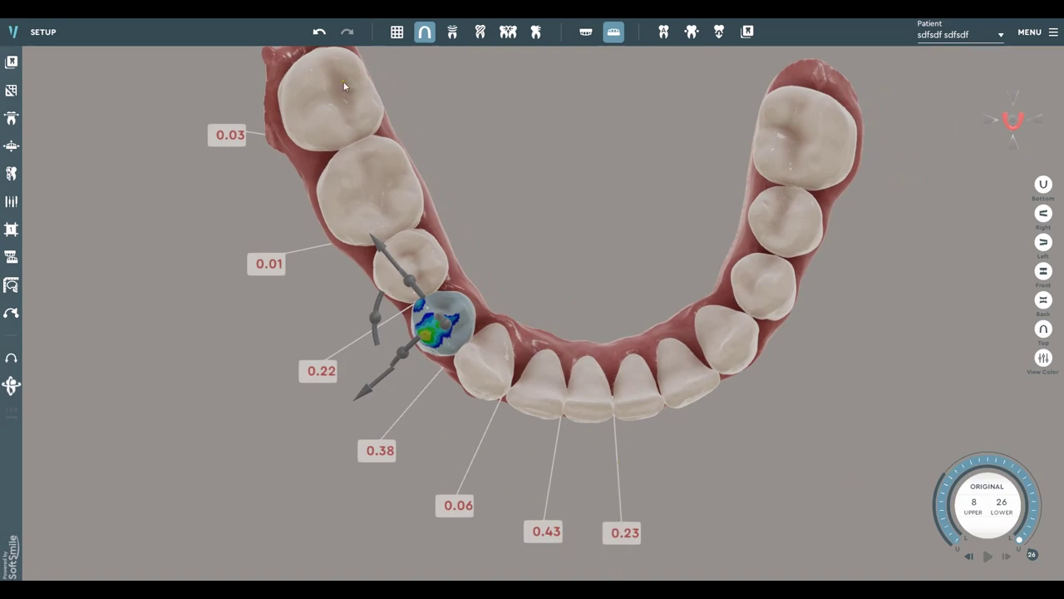
Step: Add premolar 45 and molars 46 and 47 to the selection led by tooth 44, and resolve their overlaps with the Left spacing option
middle_click_drag(362, 202, 360, 250)
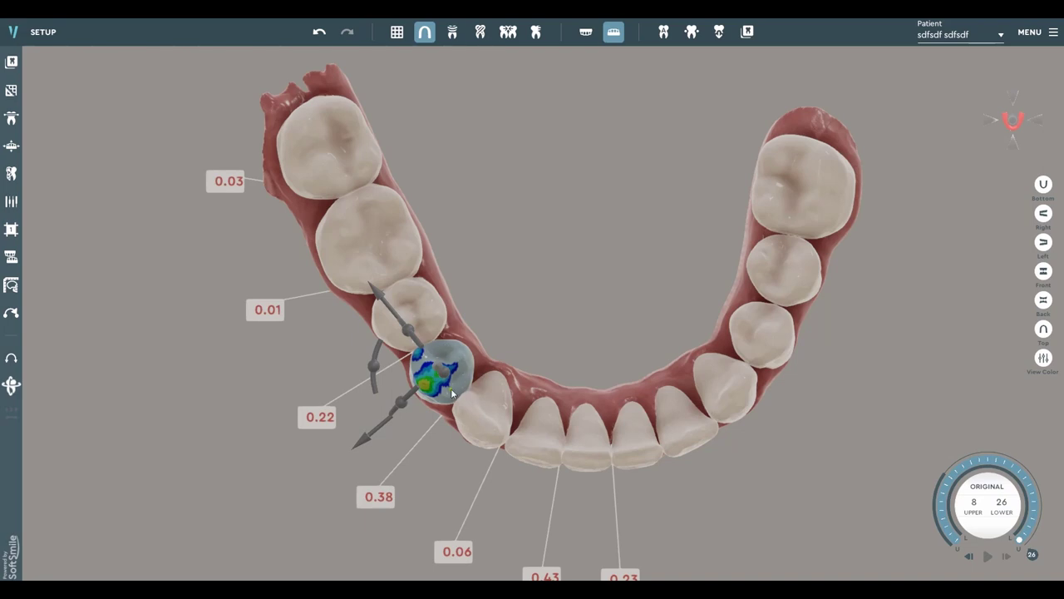
left_click(427, 312, "ctrl")
left_click(373, 229, "ctrl")
left_click(330, 133, "ctrl")
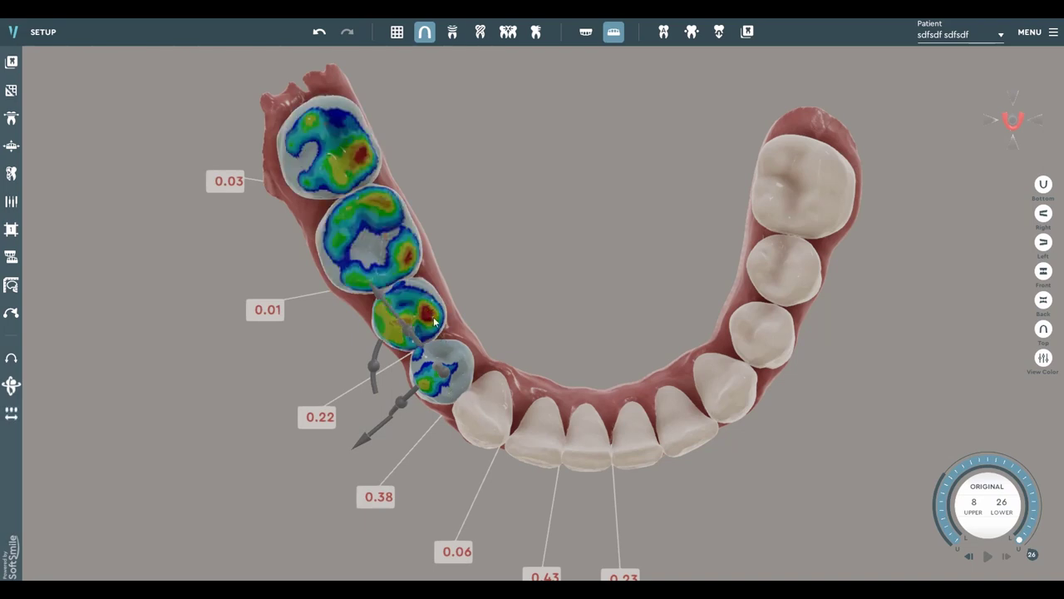
left_click(11, 412)
left_click(35, 413)
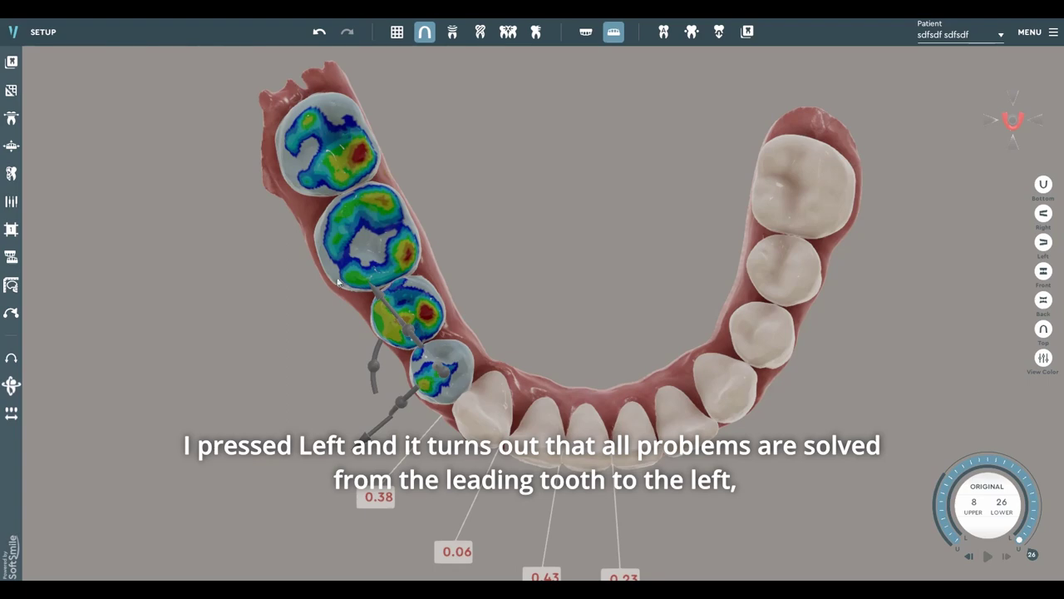
Step: Select incisor 31 as leader, add teeth 41, 42, 43 and 44, and even out their overlaps with the Width spacing option
scroll(441, 370, "down", 1)
middle_click_drag(483, 445, 446, 340)
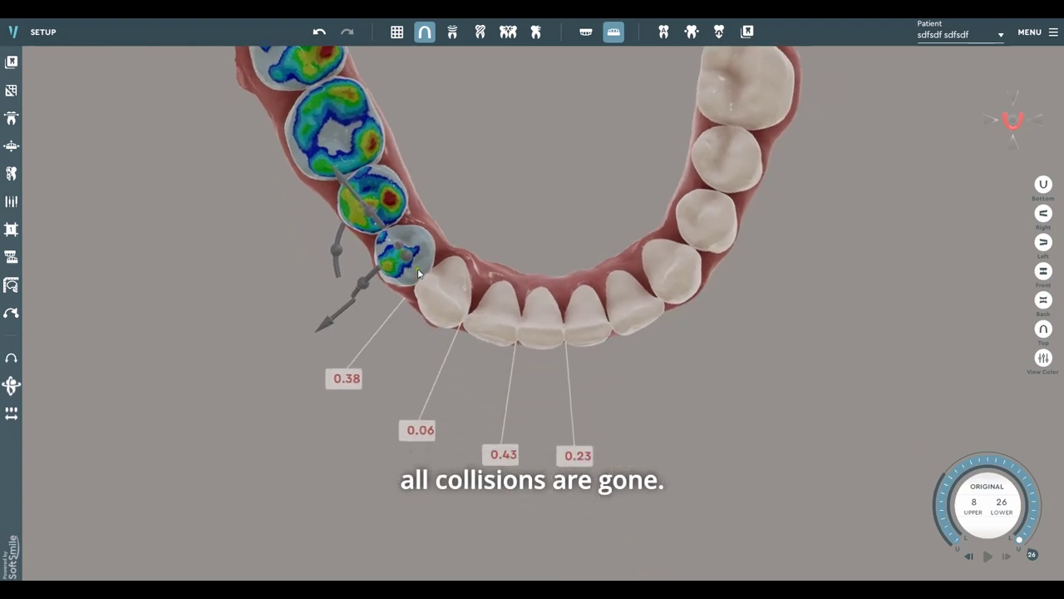
right_click_drag(545, 389, 540, 425)
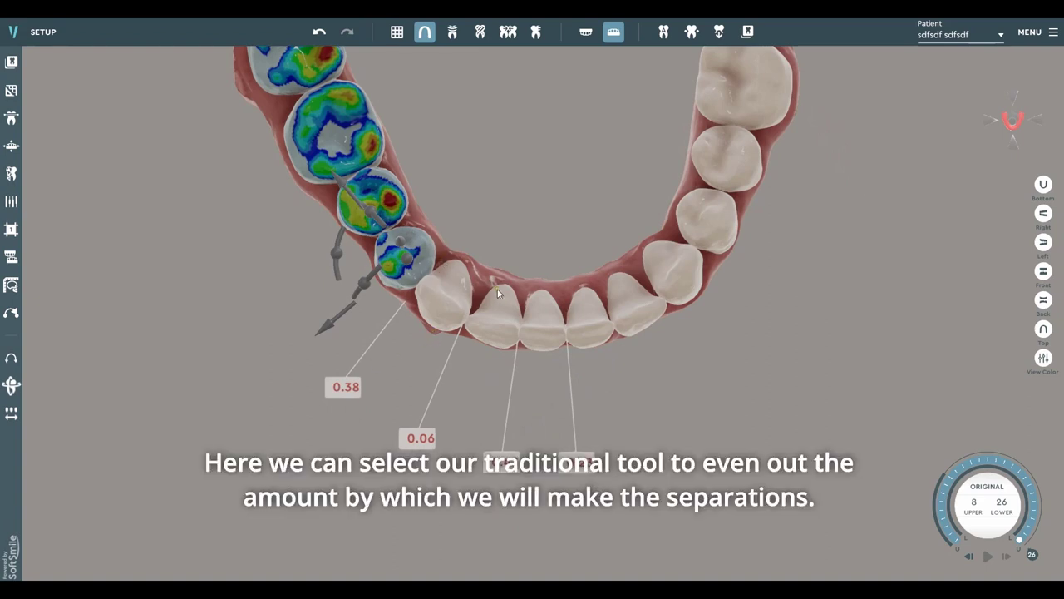
left_click(579, 334)
left_click(542, 337, "ctrl")
left_click(500, 337, "ctrl")
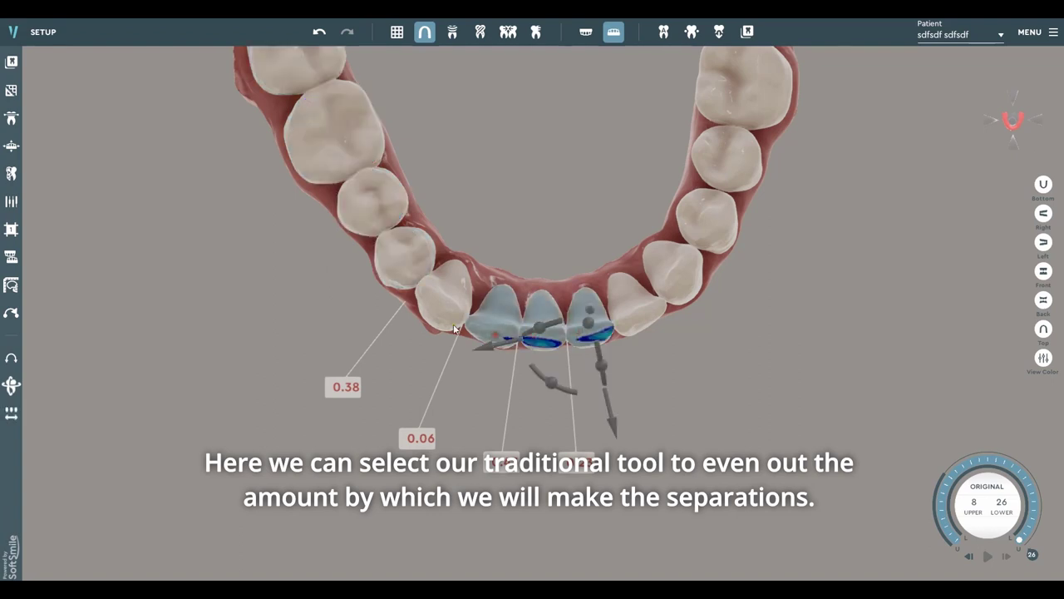
left_click(453, 320, "ctrl")
left_click(401, 259, "ctrl")
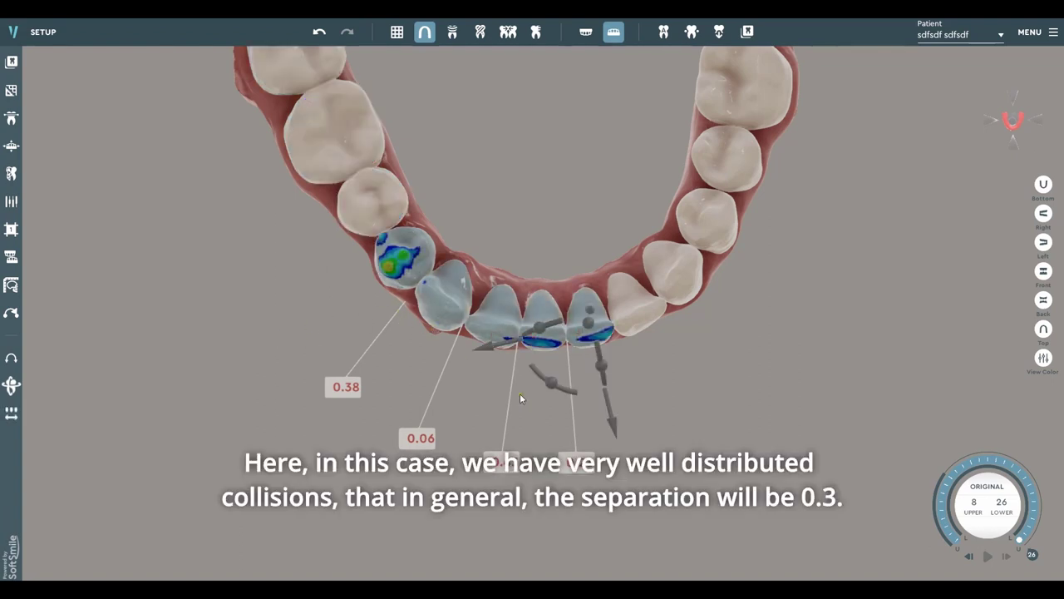
mouse_move(11, 413)
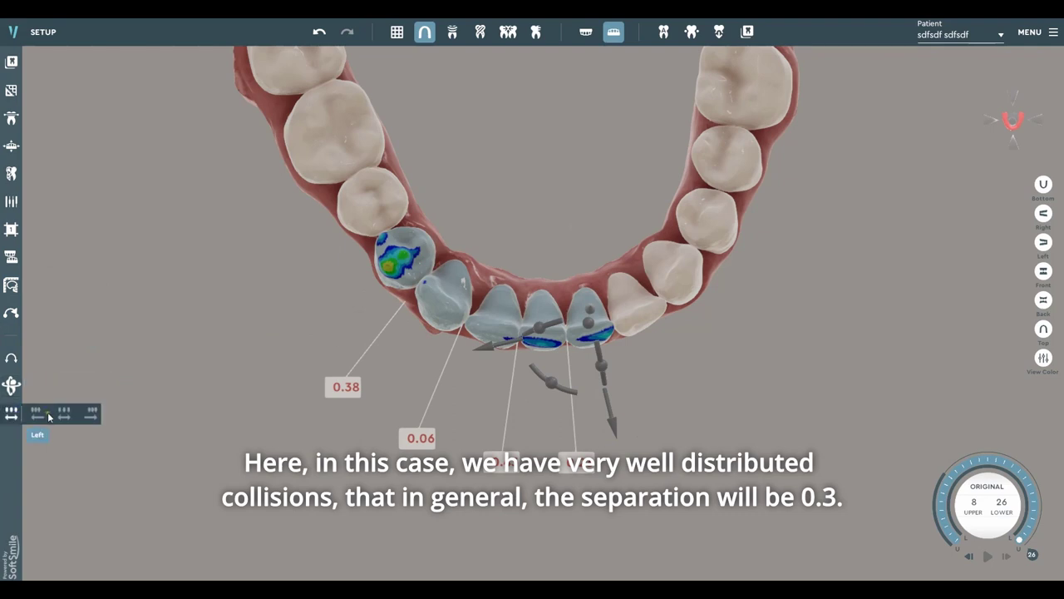
left_click(63, 417)
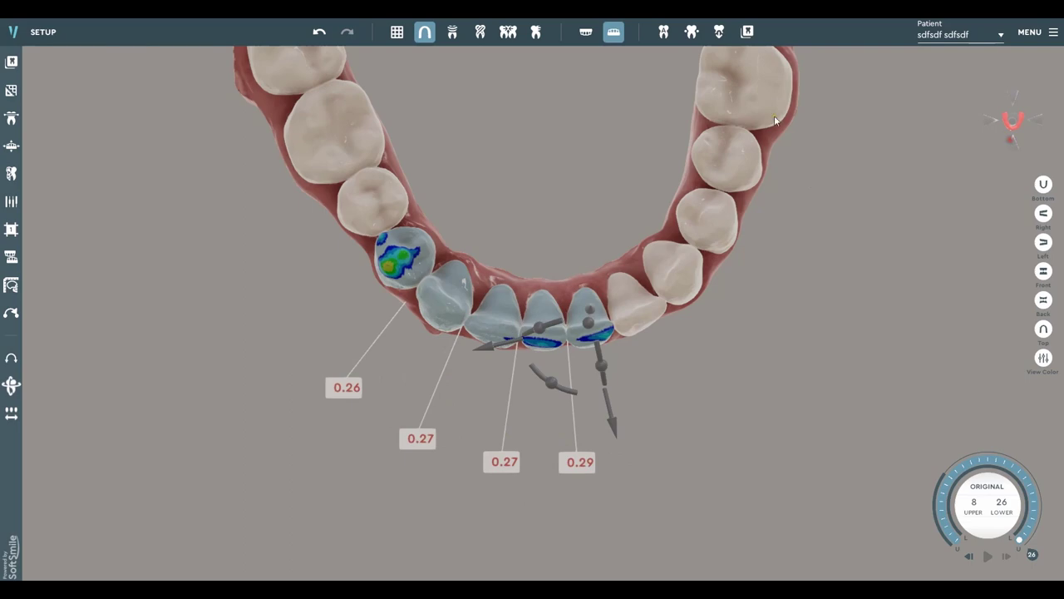
Step: Show the upper jaw with the lower and inspect the bite from the front and at an angle
left_click(1025, 128)
left_click(585, 32)
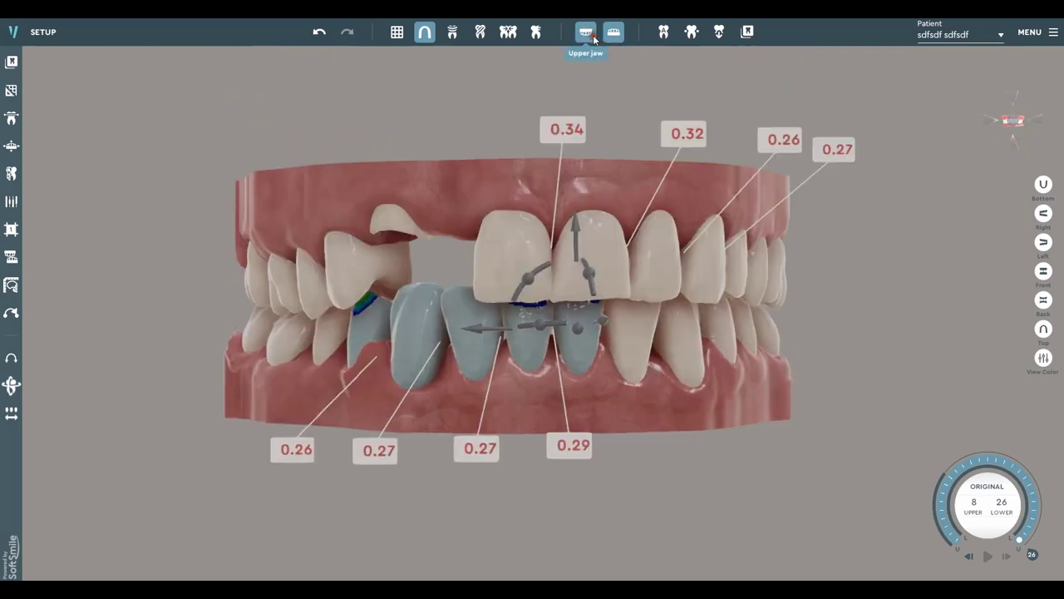
left_click_drag(563, 235, 825, 197)
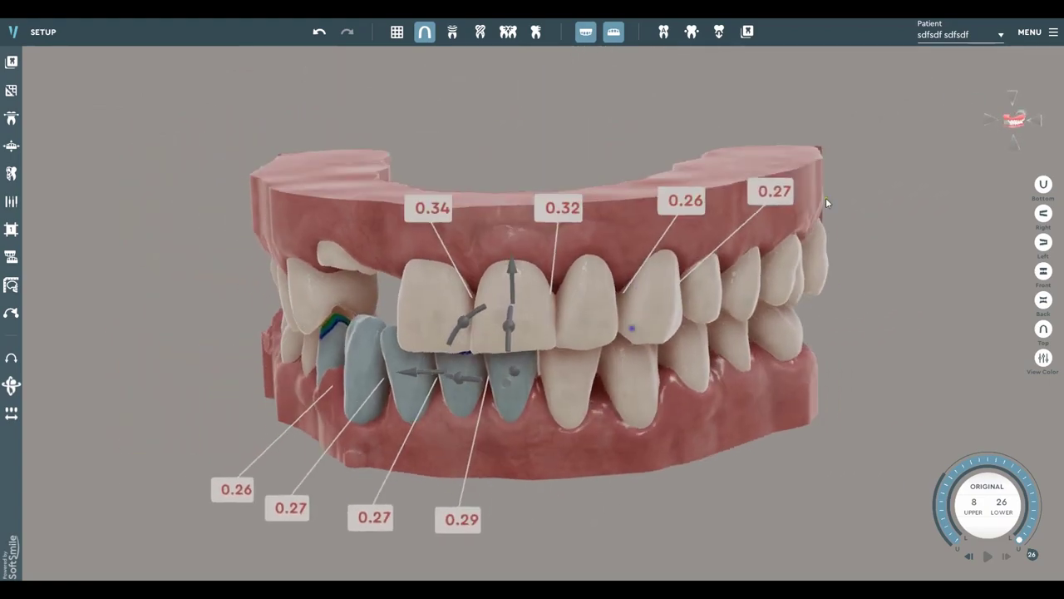
left_click(1007, 124)
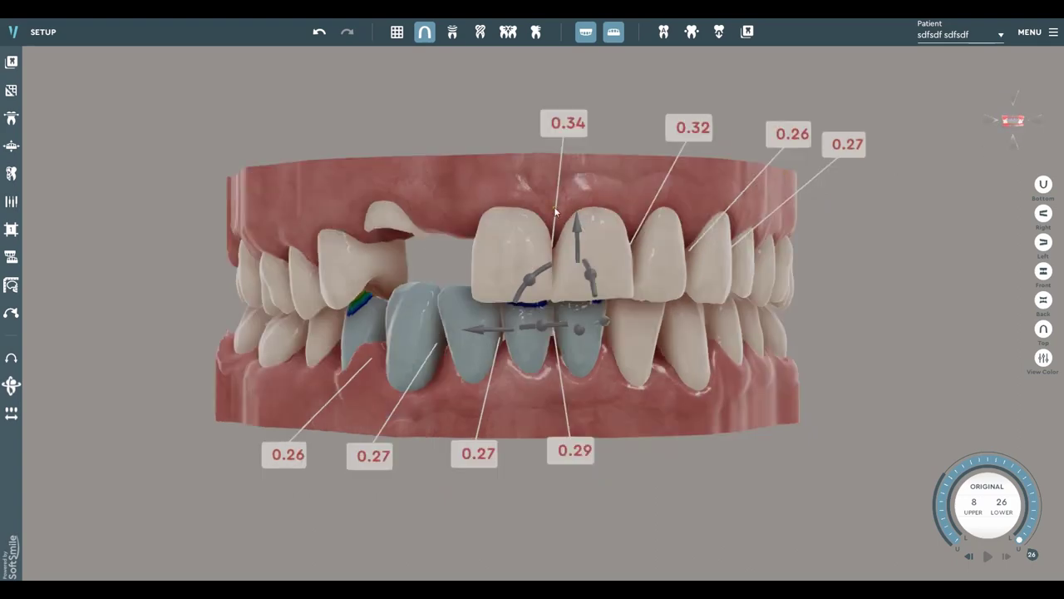
Step: Open the Treatment Plan chart of collision intervals and activate the Separation mode
left_click(11, 201)
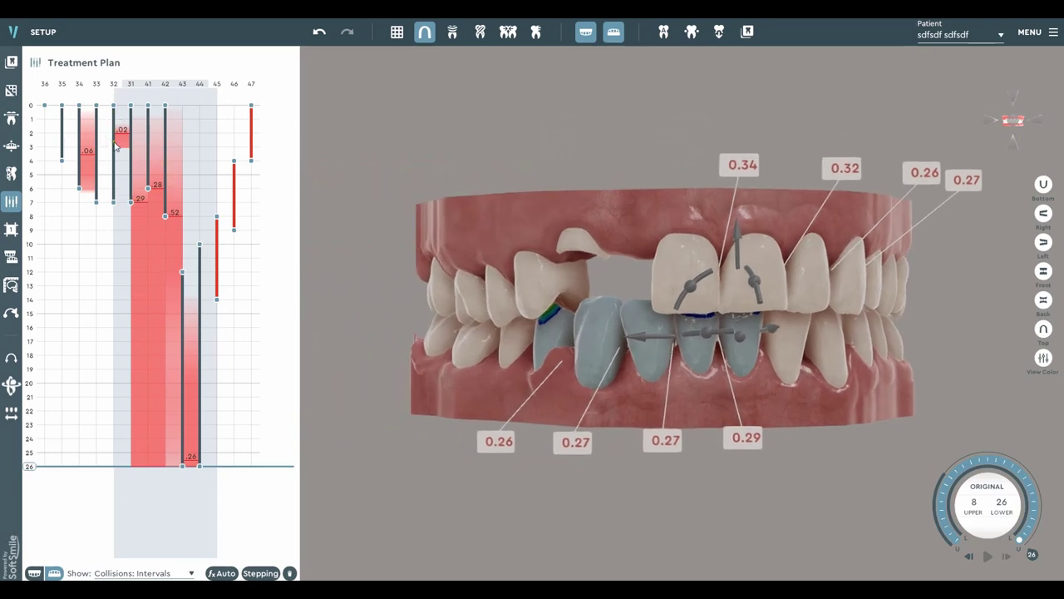
scroll(524, 284, "down", 1)
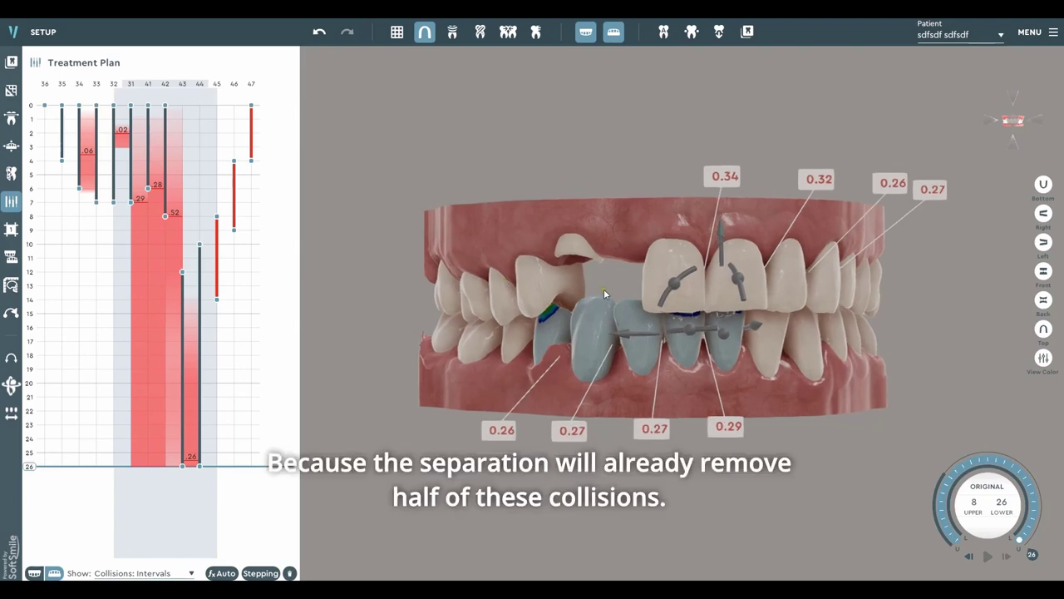
right_click_drag(640, 291, 534, 268)
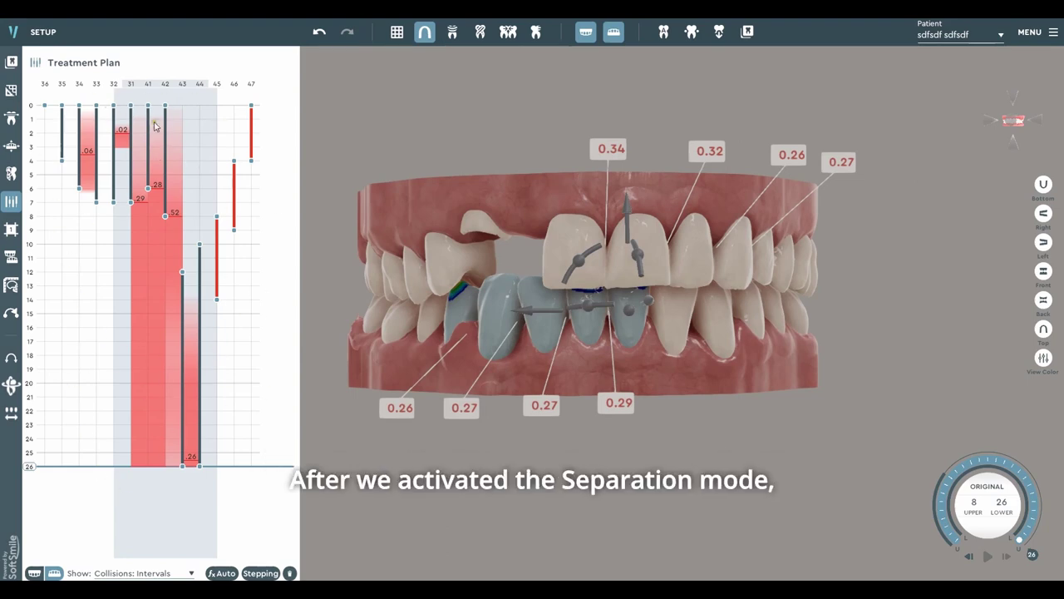
left_click(691, 37)
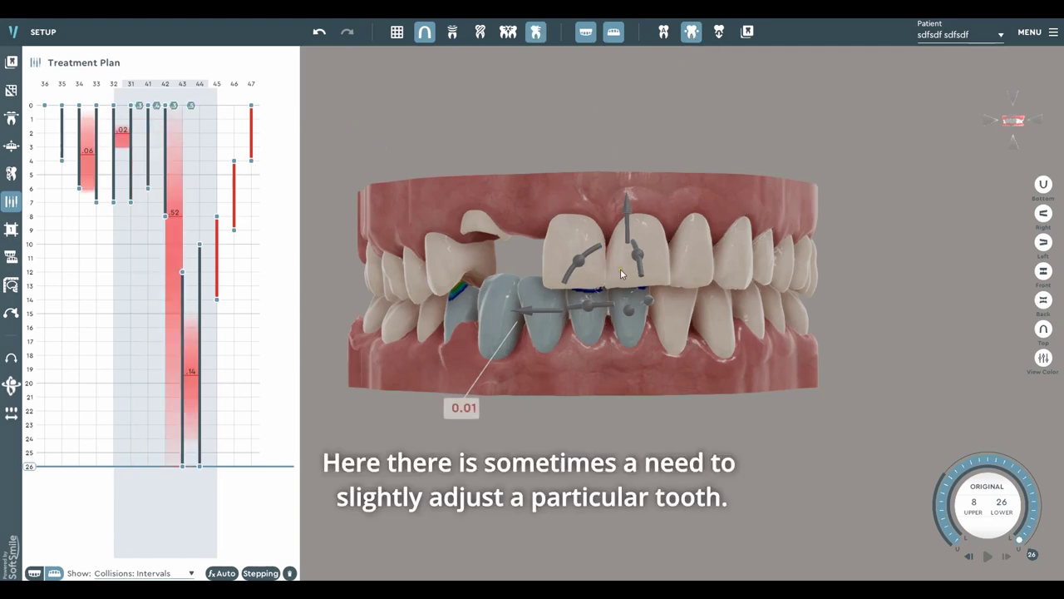
right_click_drag(517, 352, 478, 362)
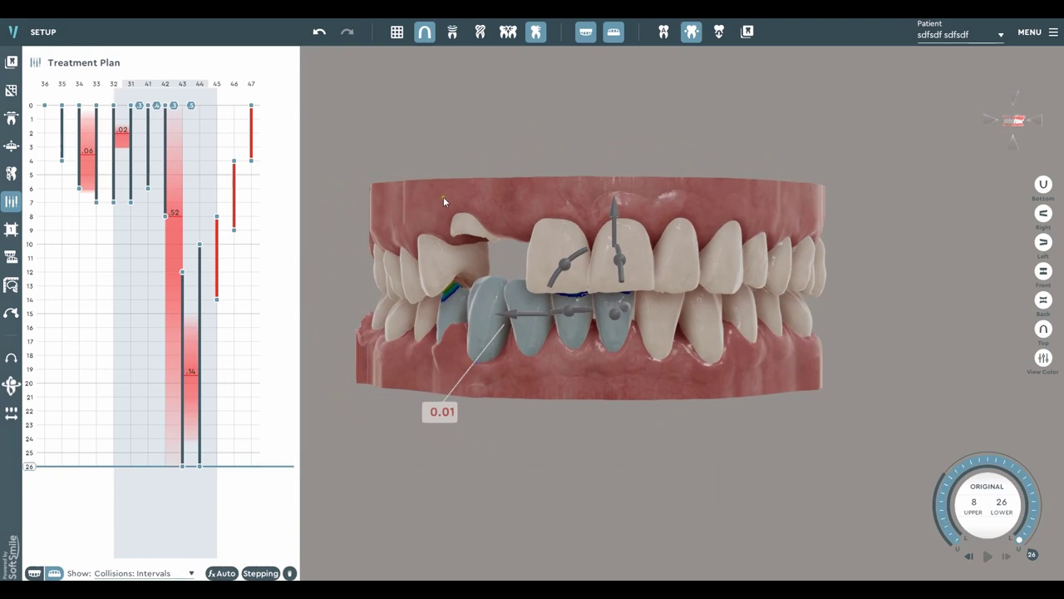
right_click_drag(444, 200, 519, 218)
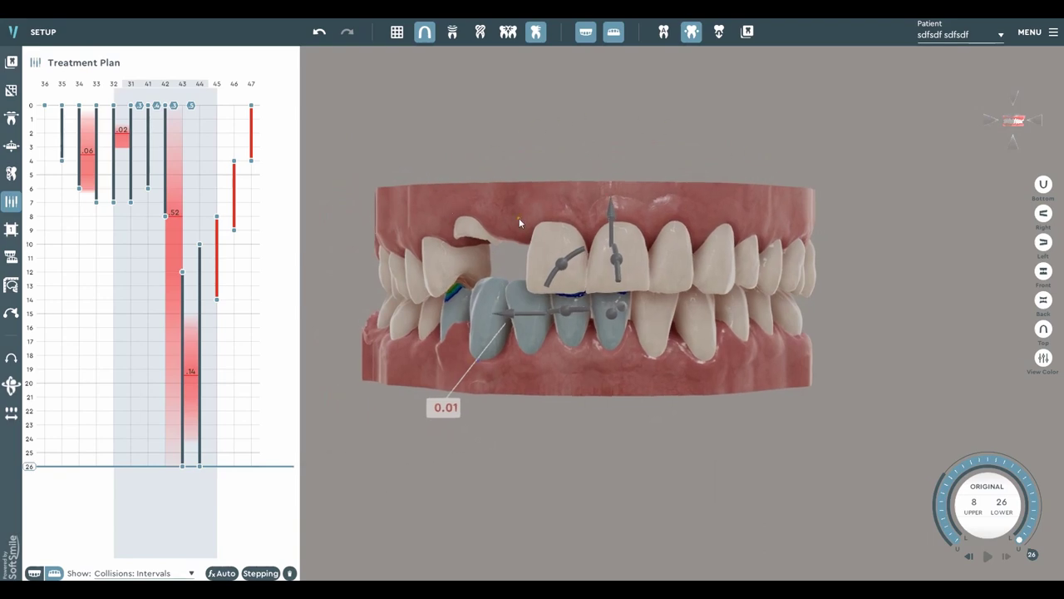
Step: Isolate the lower jaw and select teeth 43 to 47 to inspect their contacts at the last treatment step
left_click(586, 34)
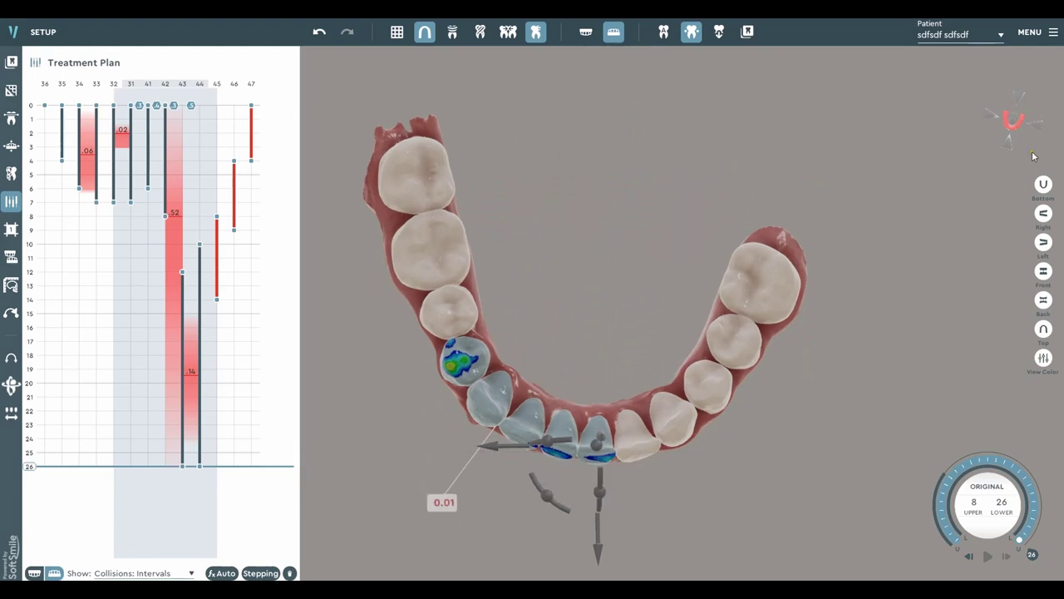
right_click_drag(552, 474, 591, 394)
middle_click_drag(591, 394, 665, 353)
scroll(653, 347, "up", 2)
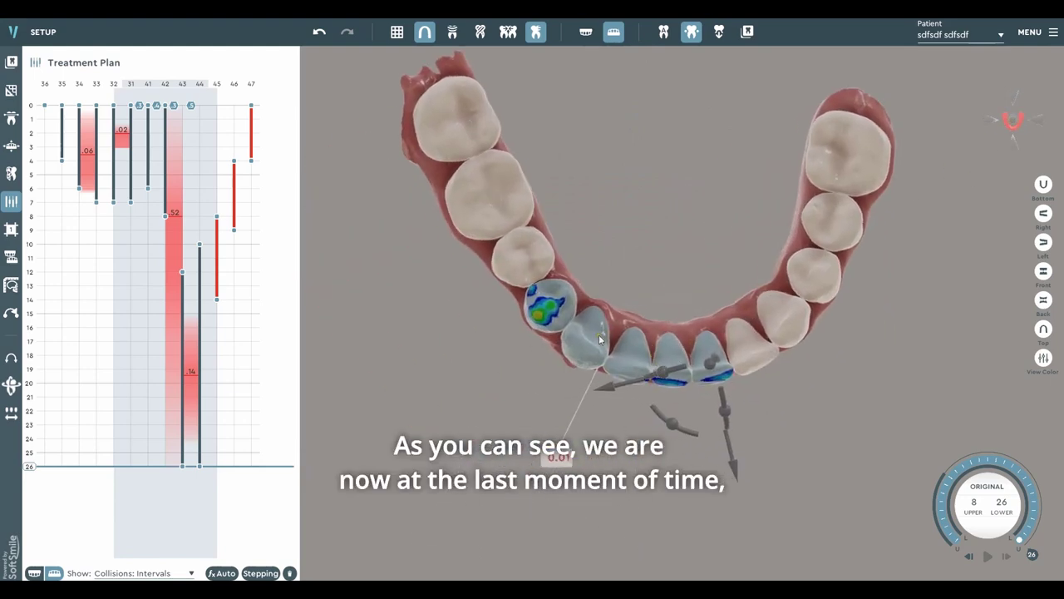
left_click(591, 347)
left_click(546, 300, "ctrl")
left_click(521, 250, "ctrl")
left_click(491, 201, "shift")
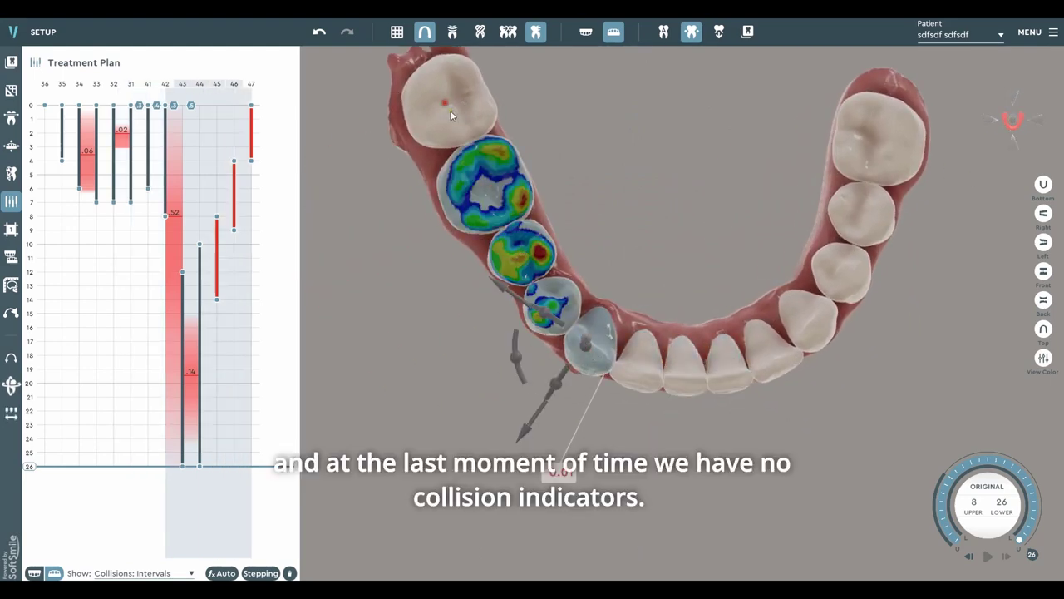
left_click(452, 109, "shift")
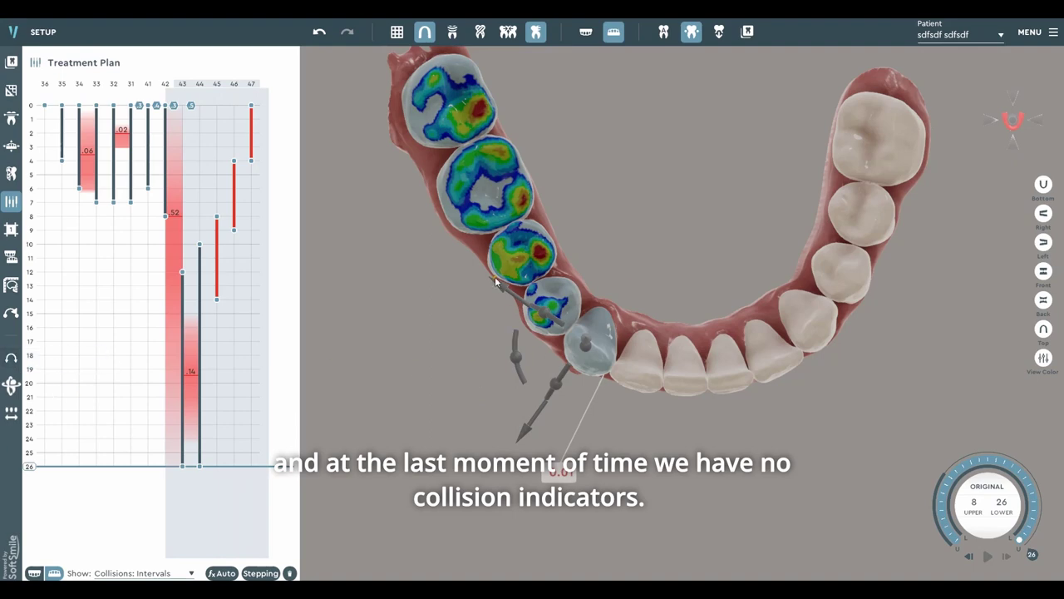
left_click_drag(501, 286, 500, 286)
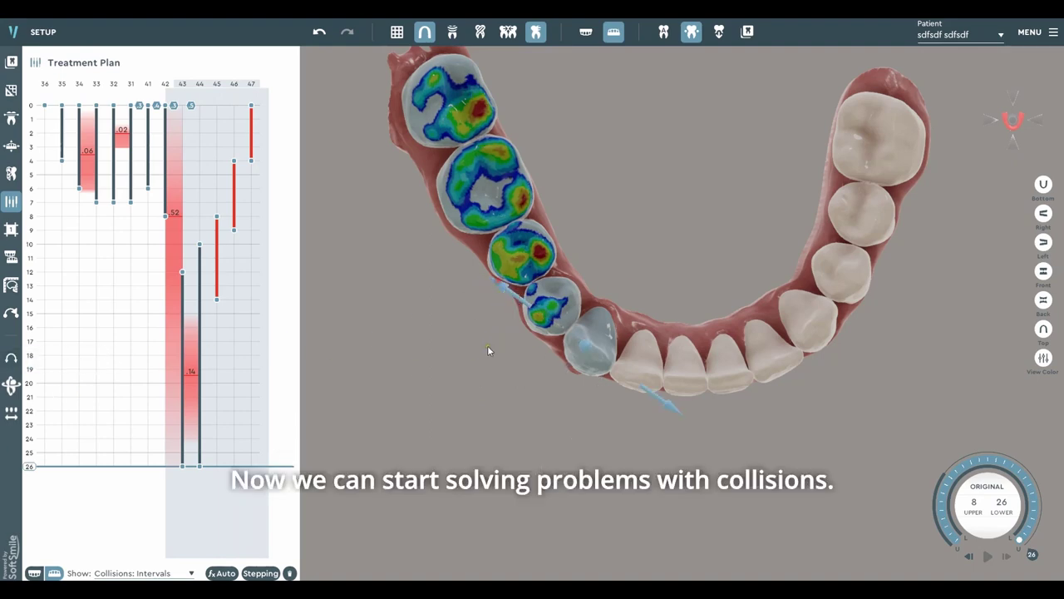
scroll(671, 356, "down", 2)
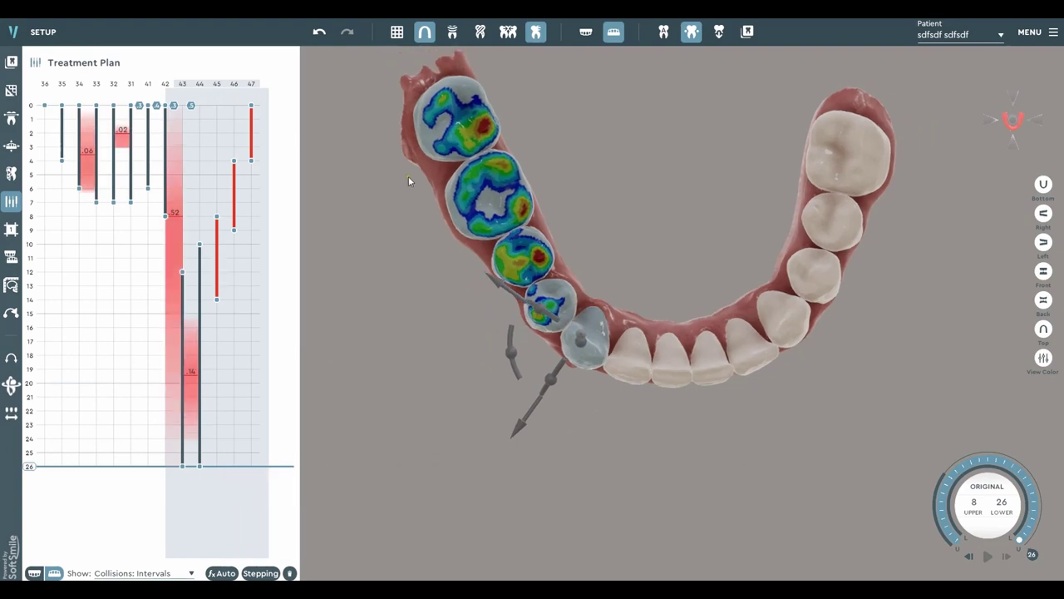
Step: Show both jaws from the front and run the timeline back to step 1 and forward to step 26
left_click(1016, 141)
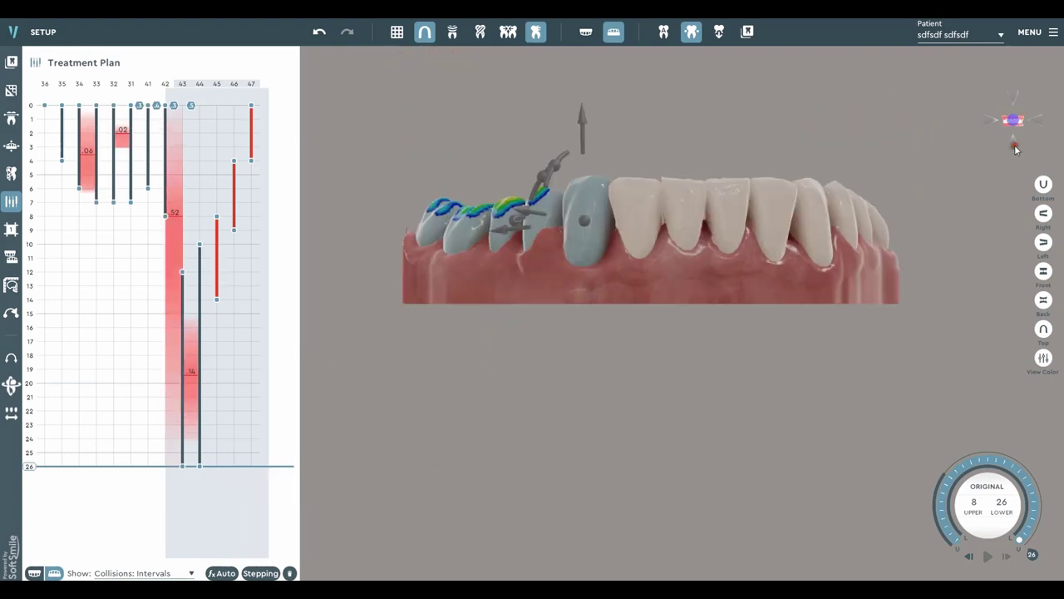
left_click(586, 32)
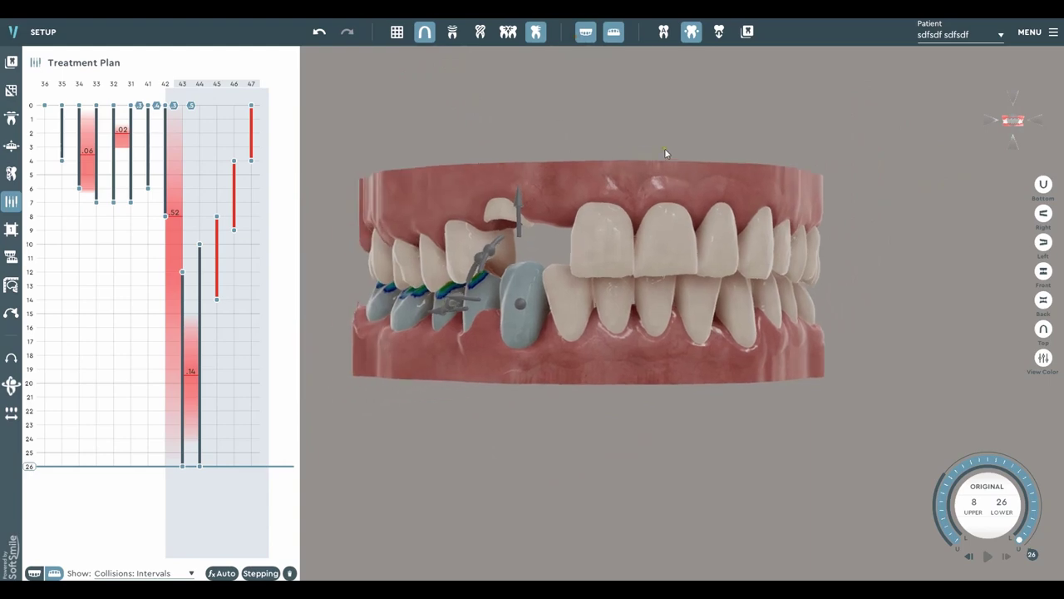
mouse_move(1019, 539)
left_mouse_down()
mouse_move(1035, 508)
mouse_move(1020, 470)
mouse_move(950, 478)
mouse_move(946, 527)
left_mouse_up()
scroll(990, 470, "up", 2)
scroll(991, 470, "down", 6)
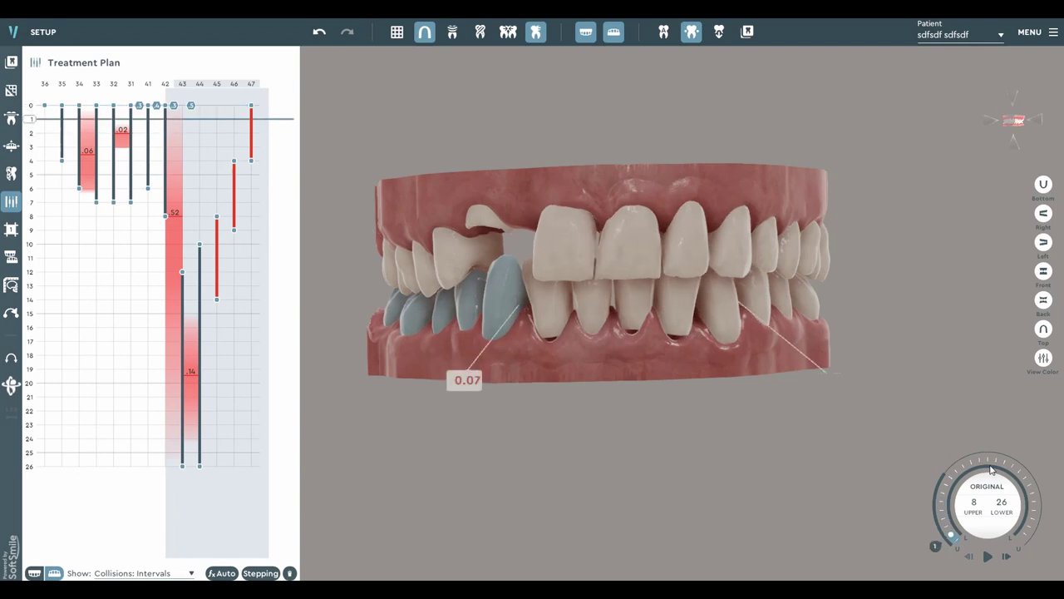
scroll(990, 469, "down", 20)
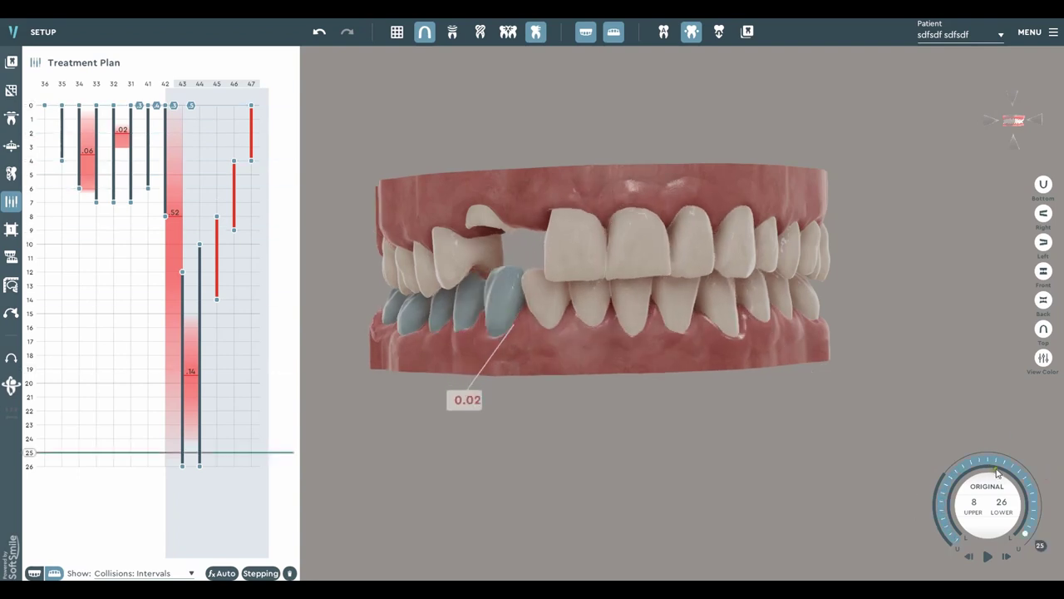
middle_click_drag(612, 264, 646, 249)
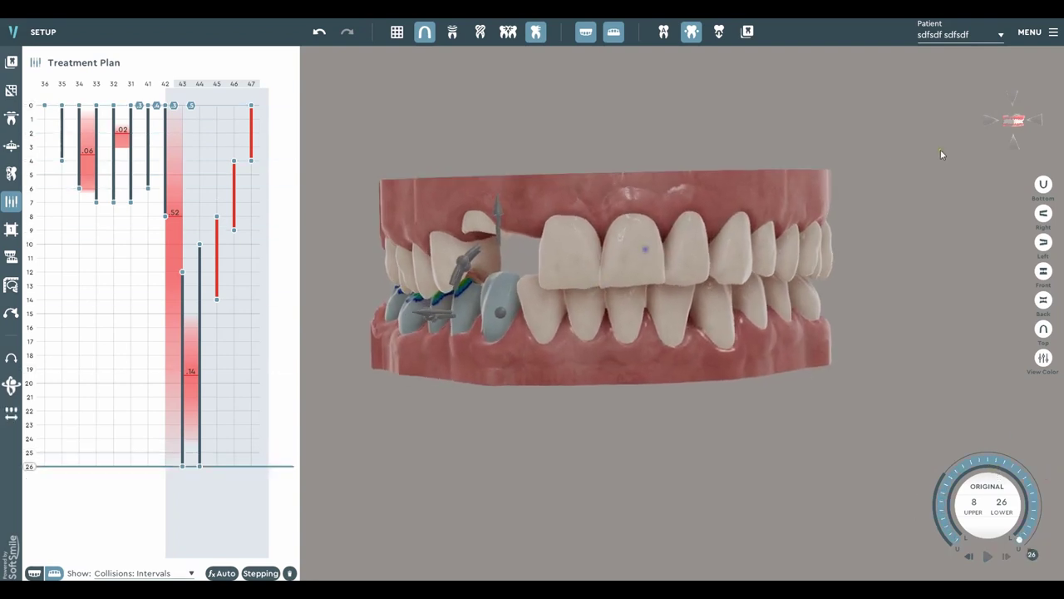
Step: Replace the lower tooth selection with upper molar 17 and examine the bite of both jaws from the front
left_click_drag(1008, 123, 679, 216)
scroll(402, 272, "down", 1)
middle_click_drag(456, 256, 524, 243)
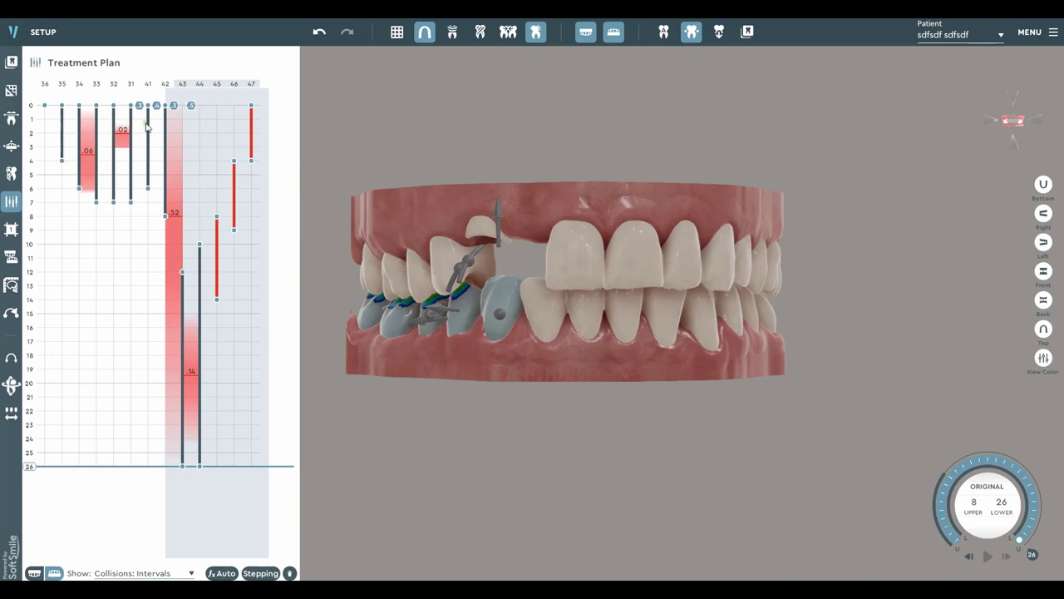
scroll(454, 241, "up", 3)
left_click(351, 260)
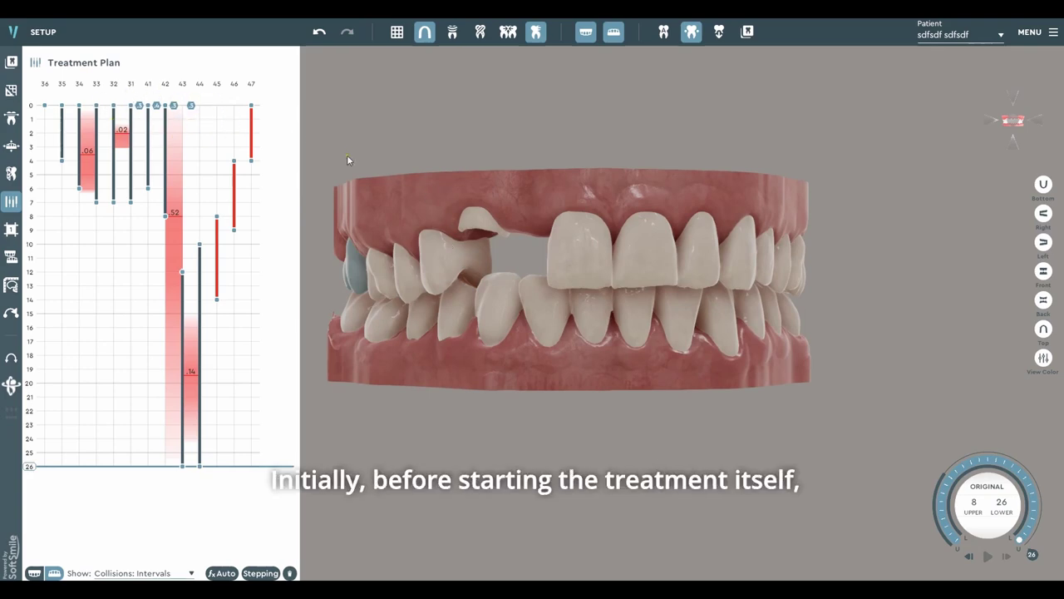
middle_click_drag(507, 197, 589, 196)
right_click_drag(652, 252, 602, 249)
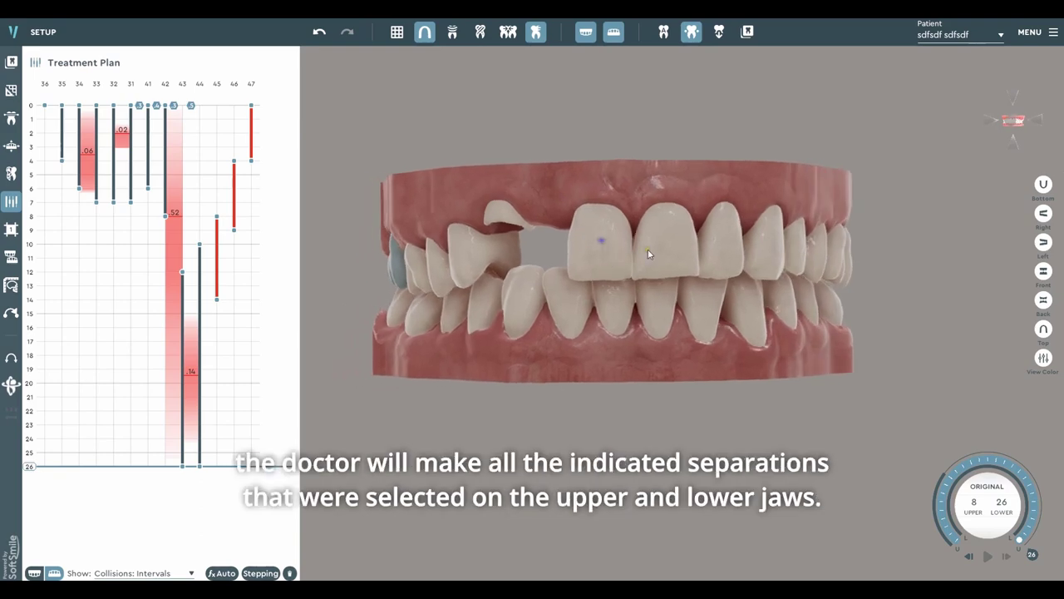
scroll(648, 251, "up", 1)
left_click_drag(660, 262, 546, 242)
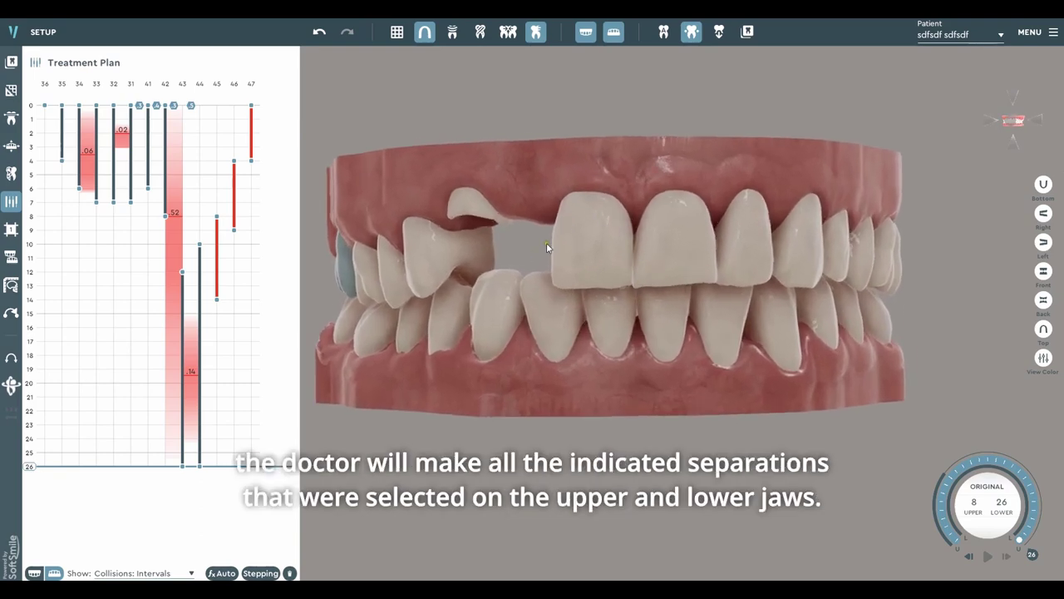
scroll(802, 350, "down", 1)
scroll(728, 322, "up", 4)
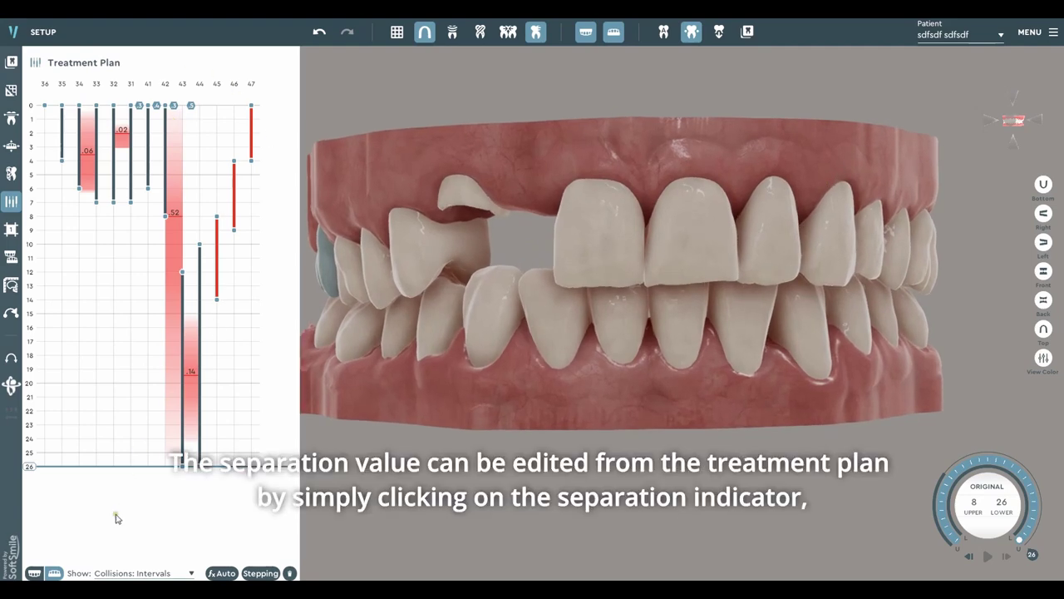
Step: View the upper jaw's treatment plan chart and return to the lower jaw's chart
left_click(33, 573)
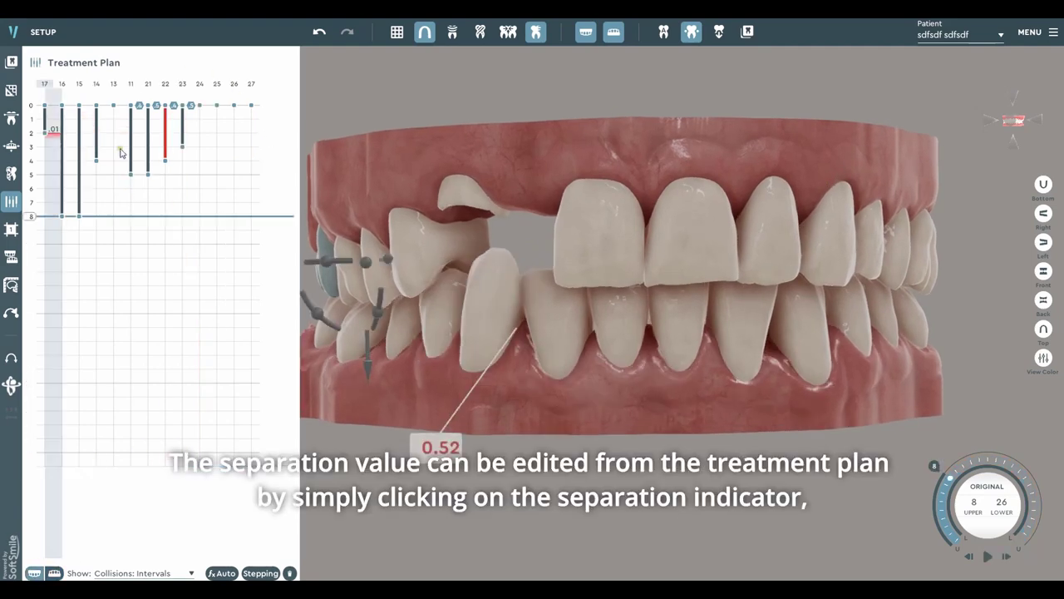
scroll(882, 515, "down", 1)
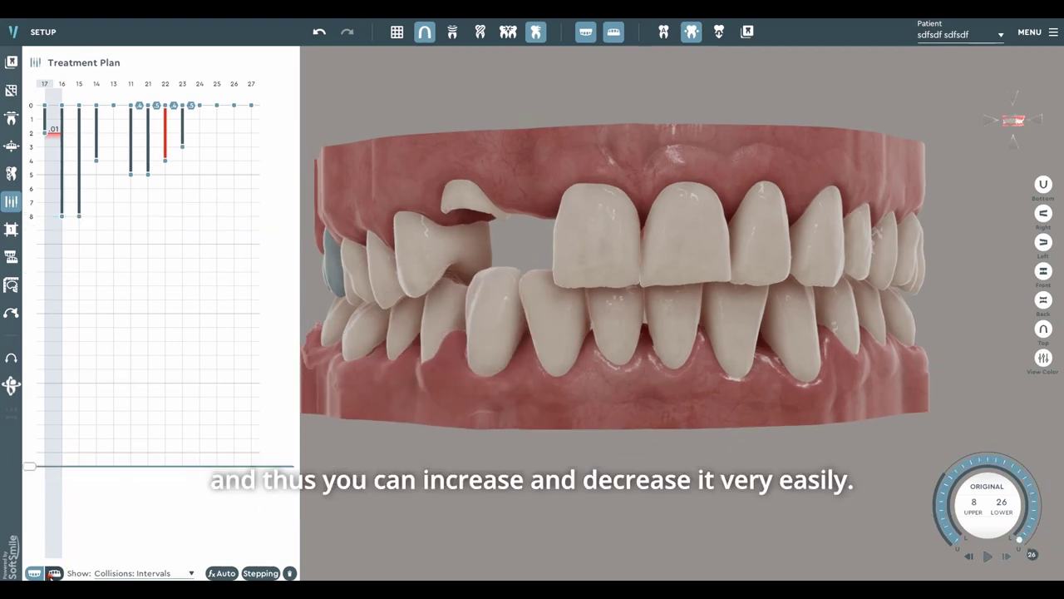
left_click(54, 573)
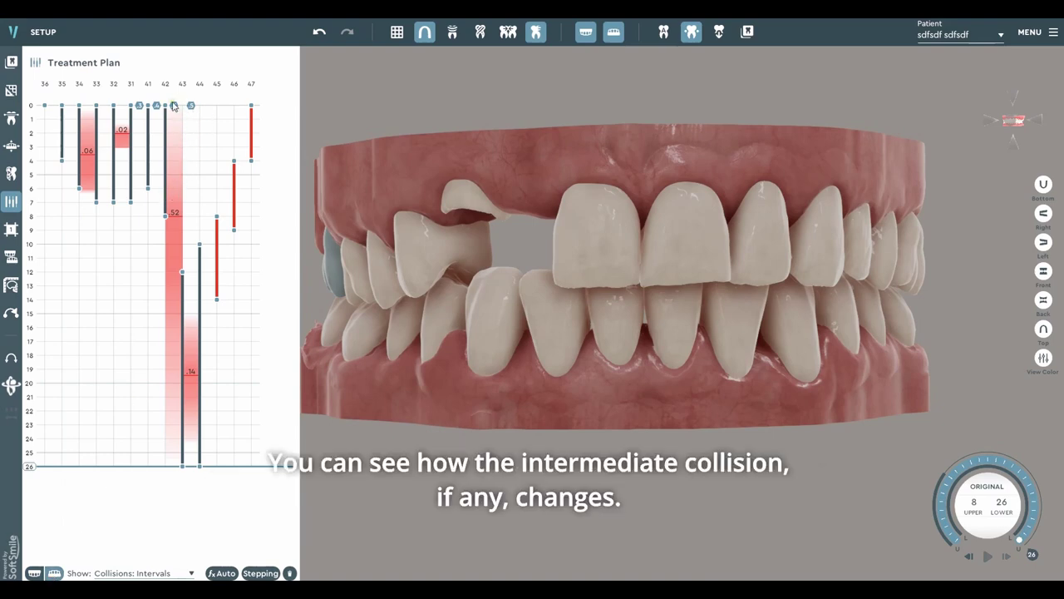
Step: Raise the separation between teeth 42 and 43 to .5, and lower it to .4
left_click(174, 107)
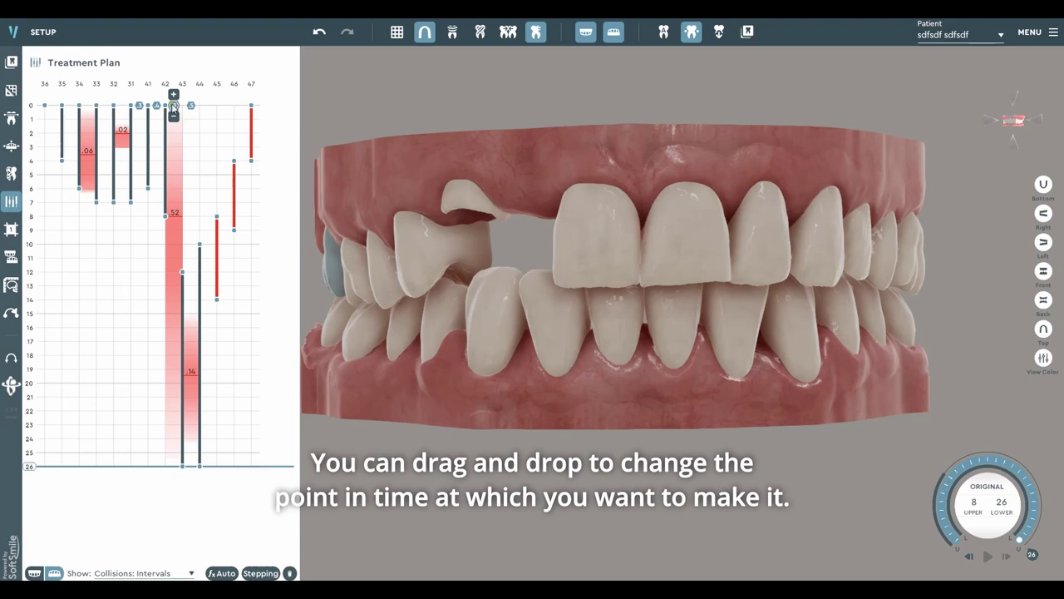
left_click(174, 95)
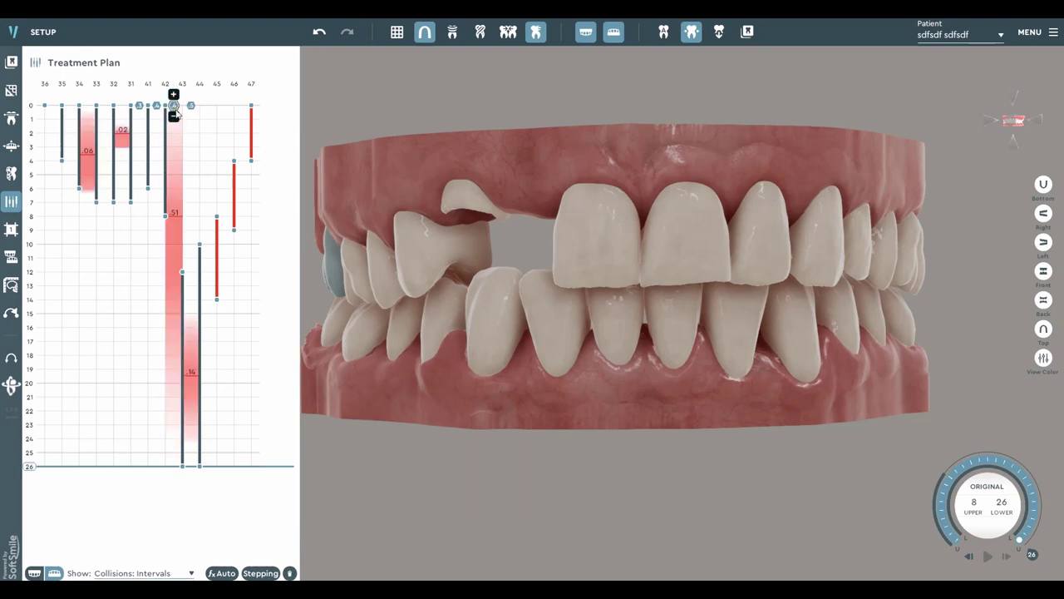
left_click(174, 95)
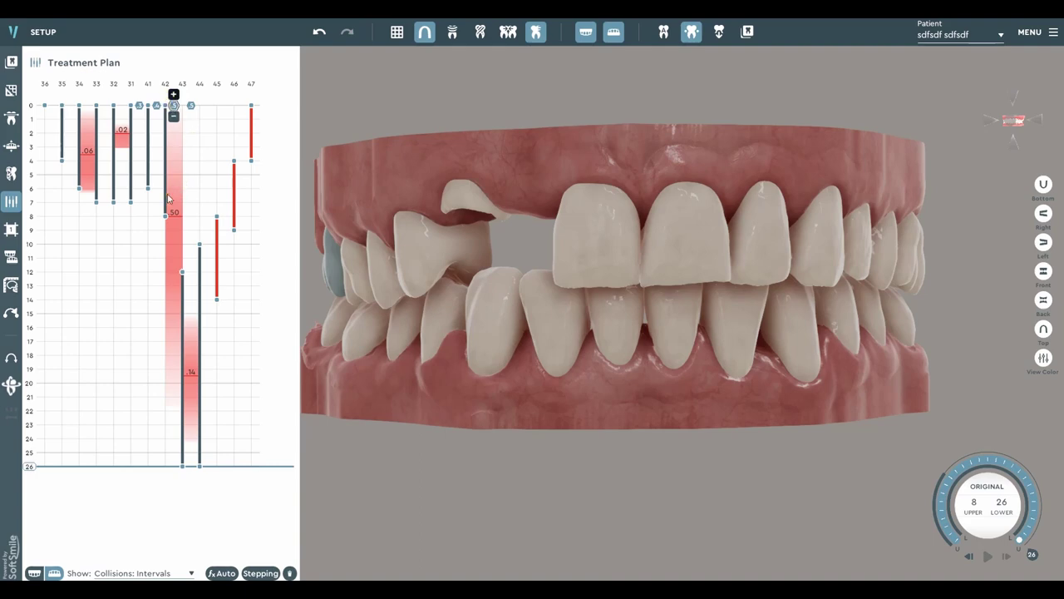
left_click(175, 119)
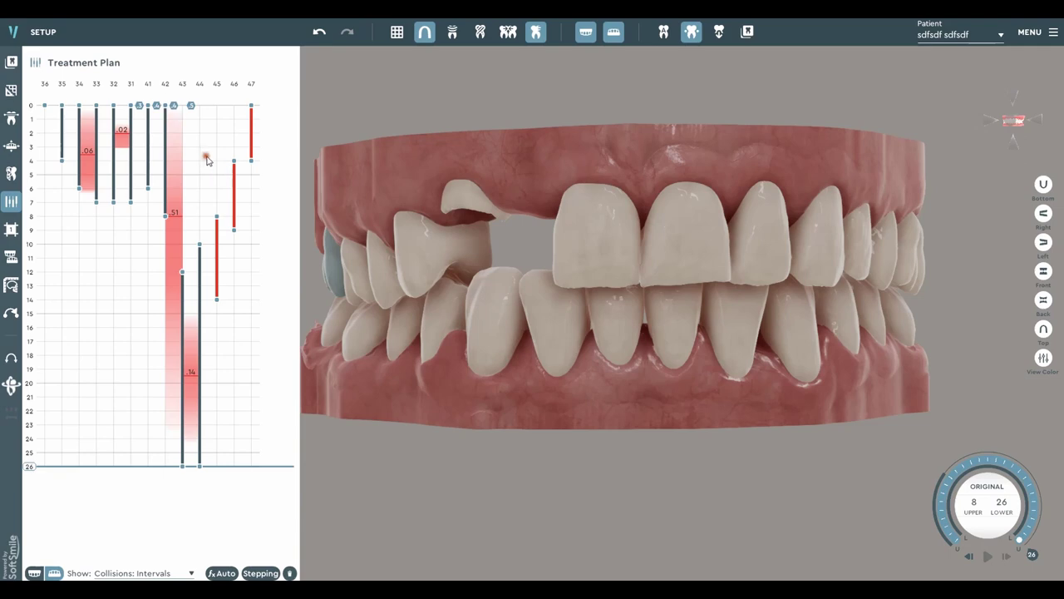
Step: Move the separation between teeth 31 and 41 to step 3 and return it to step 0
mouse_move(193, 108)
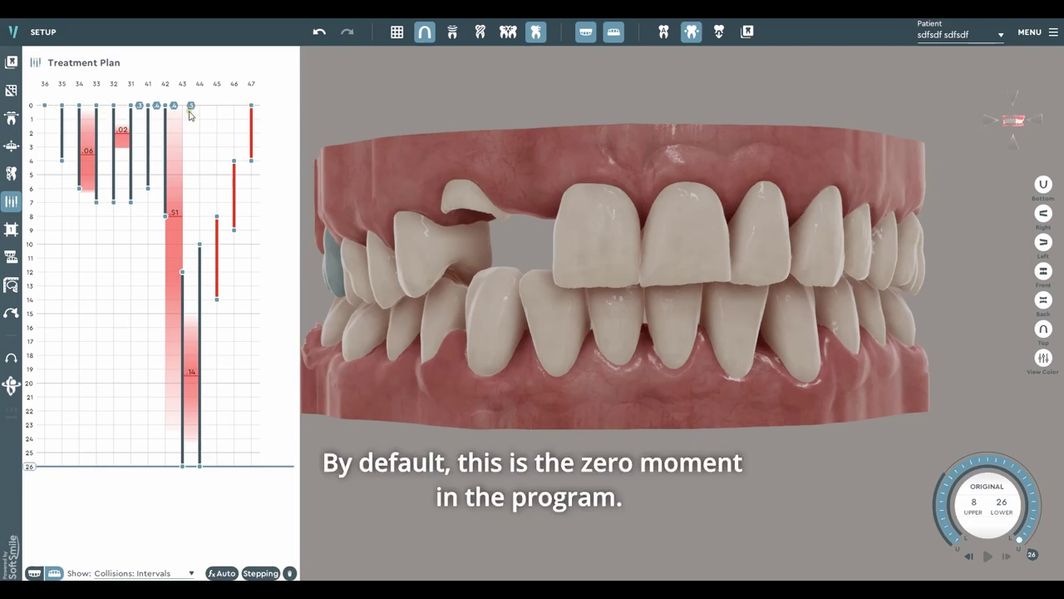
mouse_move(191, 110)
left_mouse_down()
mouse_move(193, 233)
mouse_move(188, 107)
mouse_move(174, 244)
mouse_move(164, 109)
mouse_move(143, 111)
mouse_move(140, 161)
mouse_move(142, 148)
left_mouse_up()
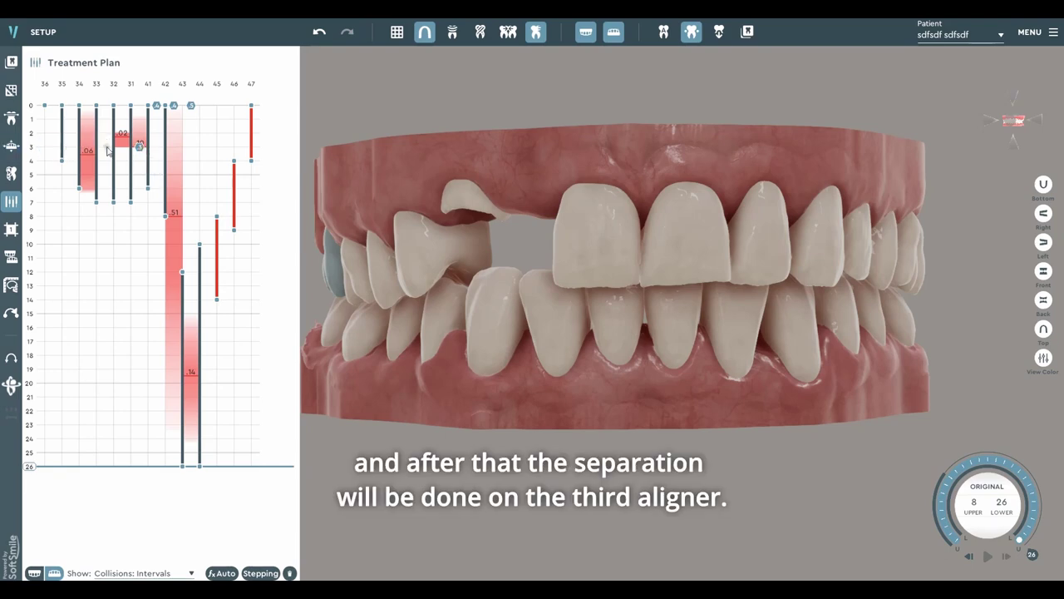
left_click(141, 147)
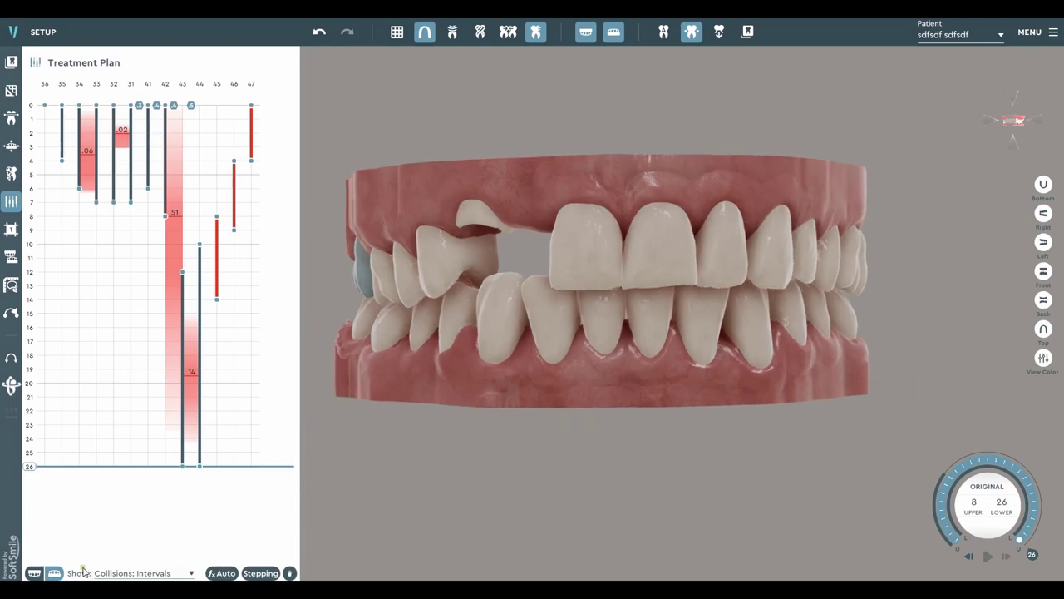
Step: Check the upper jaw's chart again, and return to the lower jaw's chart with the timeline at step 26
left_click(36, 572)
left_click(54, 573)
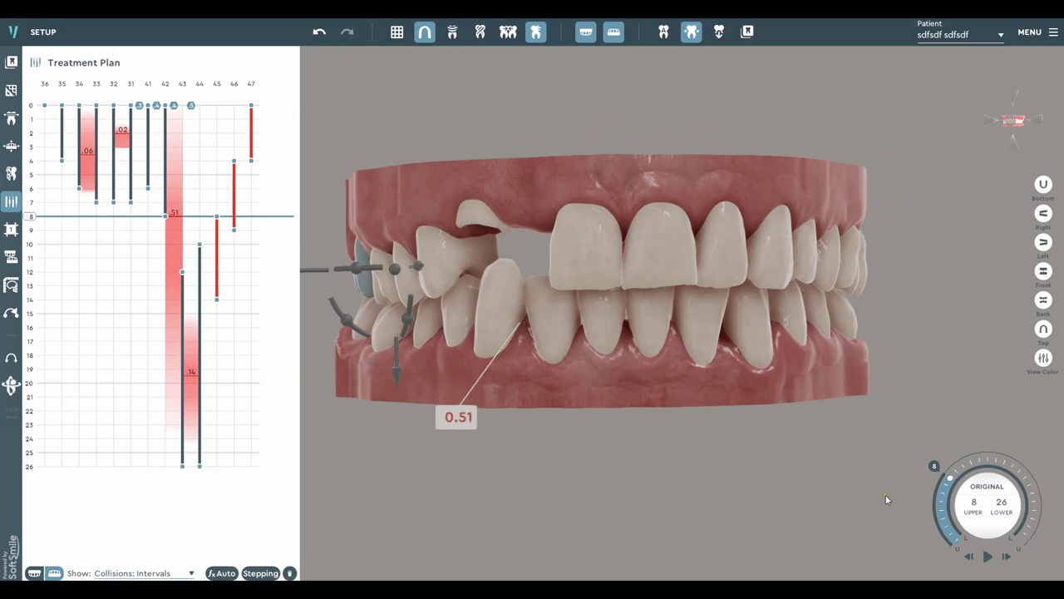
left_click_drag(951, 480, 1019, 540)
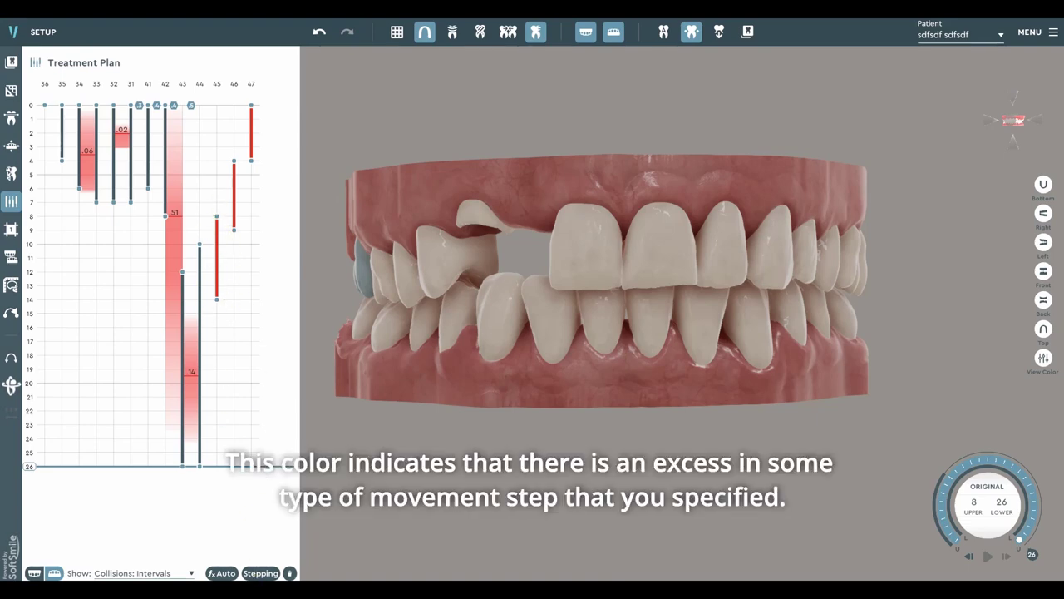
Step: Review the Global Stepping speed limits without applying changes, and set the chart to show Speed: Max
left_click(260, 573)
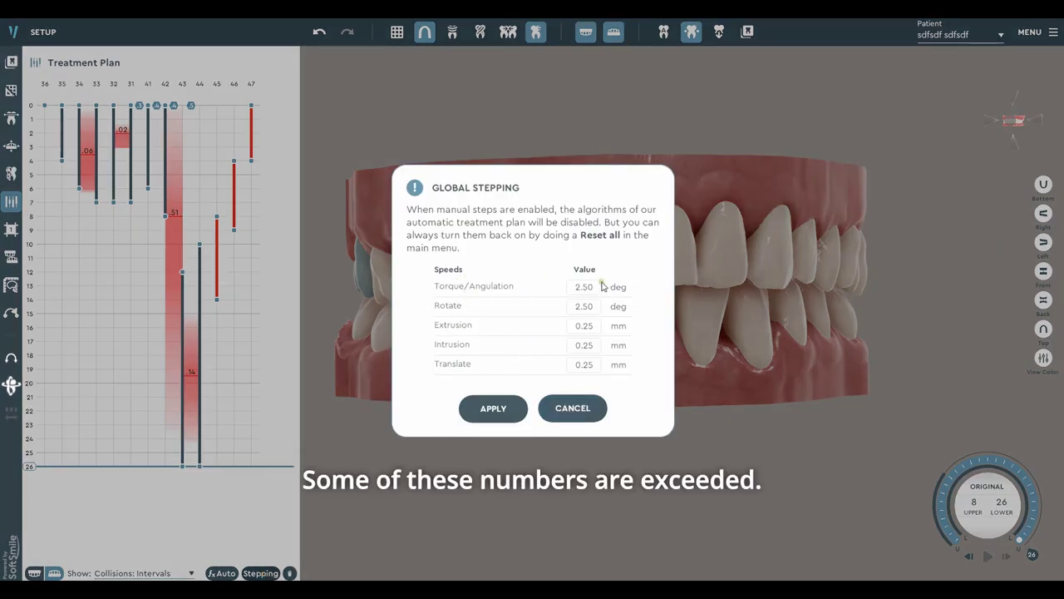
left_click(570, 407)
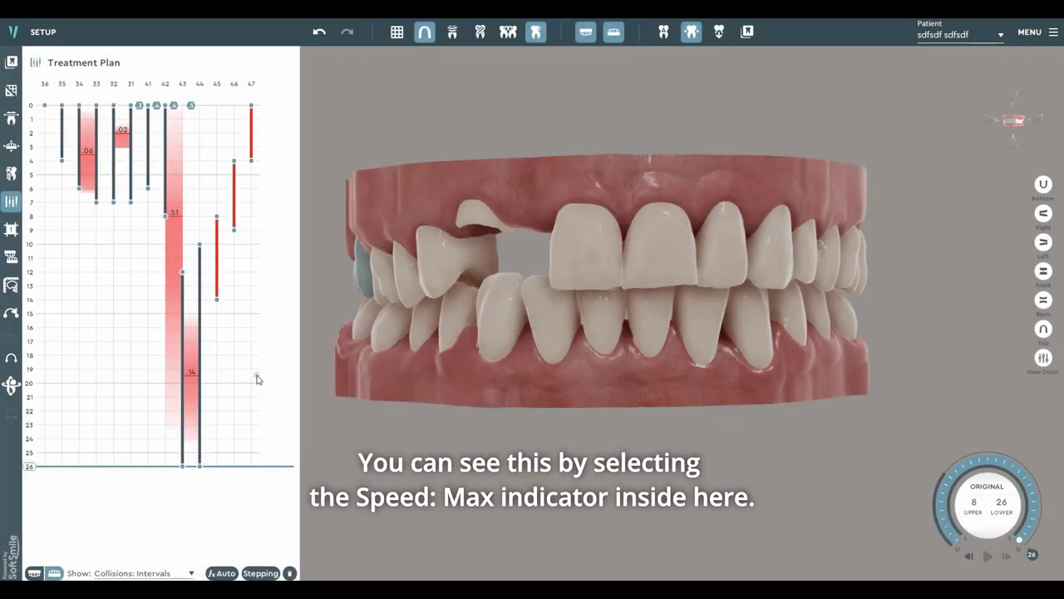
left_click(183, 573)
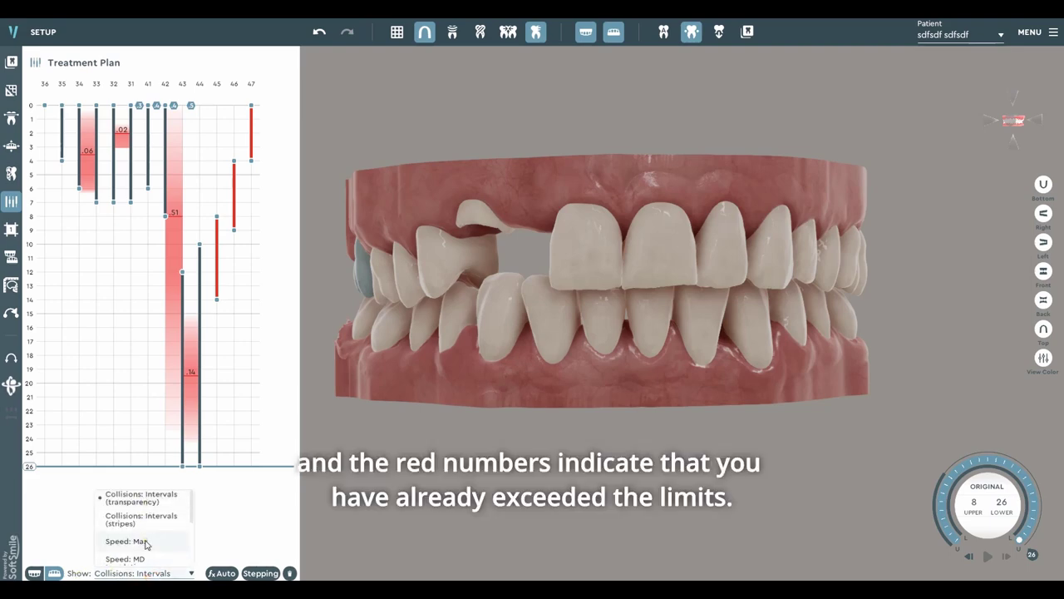
left_click(147, 542)
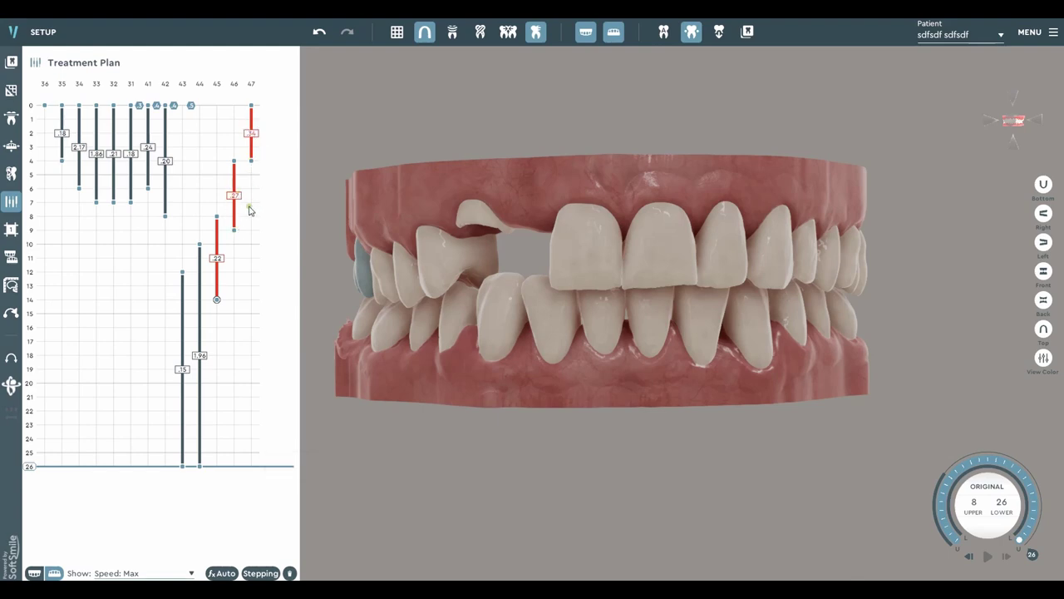
Step: Extend tooth 47's movement segment to end at step 6 and tooth 46's segment to end at step 10
left_click(251, 162)
left_click(251, 106)
left_click(251, 162)
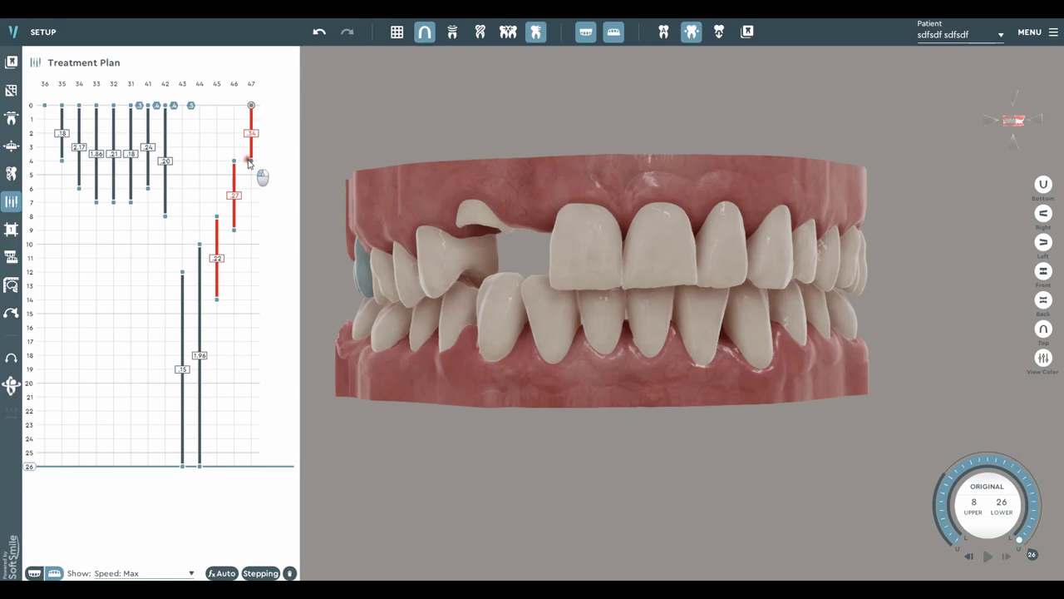
left_click(251, 106)
left_click(251, 160)
left_click_drag(252, 162, 255, 193)
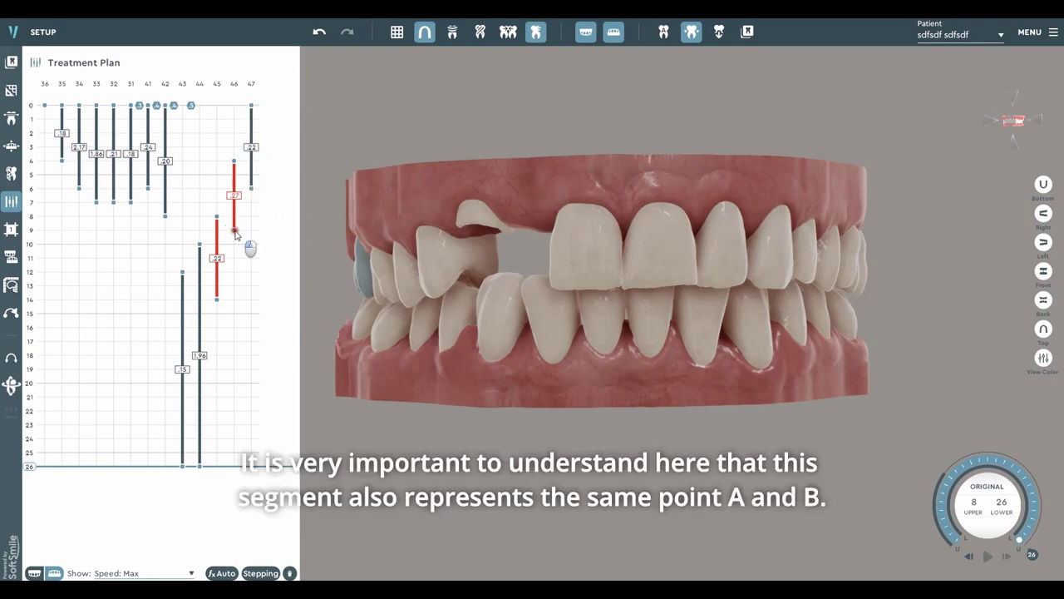
left_click_drag(231, 232, 234, 244)
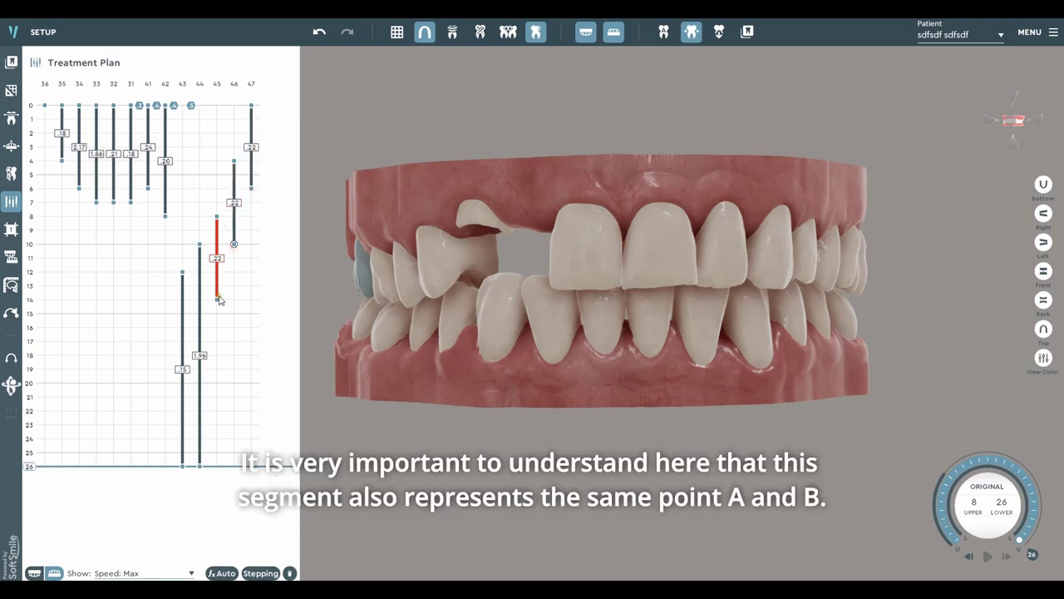
Step: Extend tooth 45's movement segment to end at step 15
left_click_drag(216, 300, 216, 313)
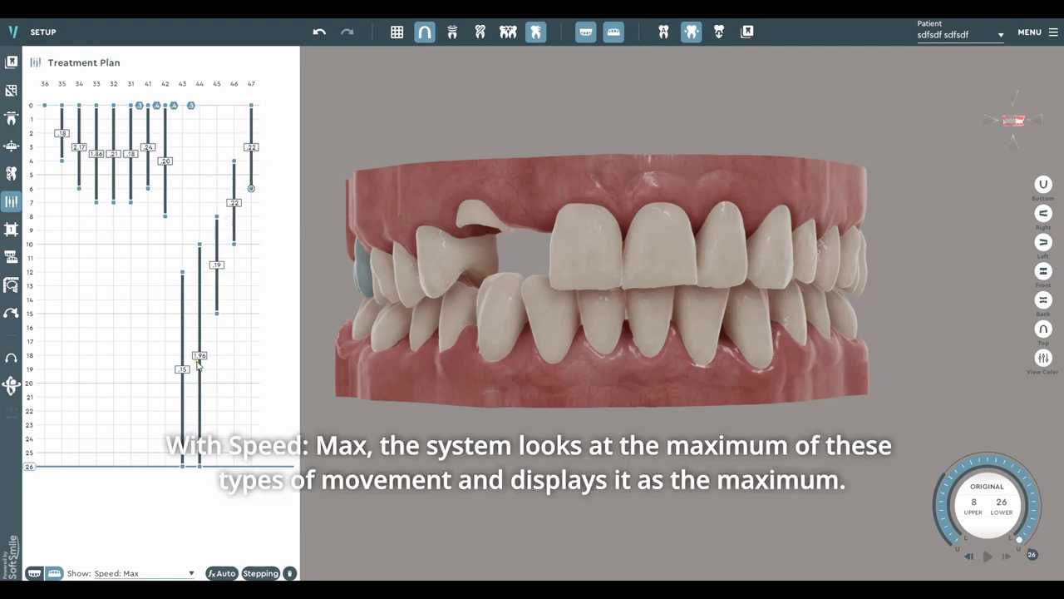
Step: Compare the lower jaw's chart under Speed: MD translation, MD angulation and Rotation, and return it to Speed: Max
left_click(148, 572)
scroll(151, 555, "down", 2)
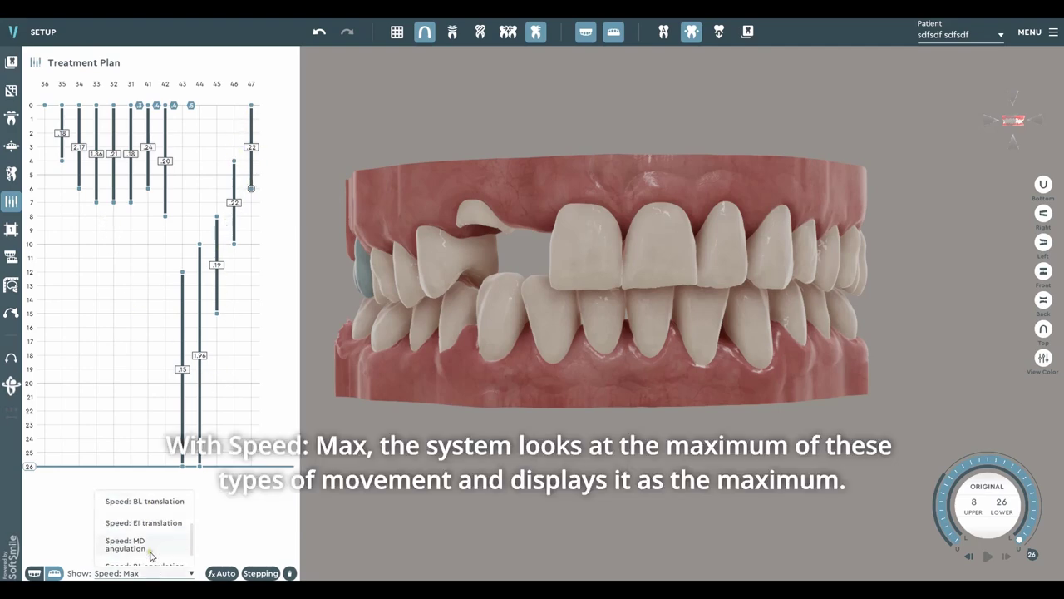
scroll(151, 549, "up", 2)
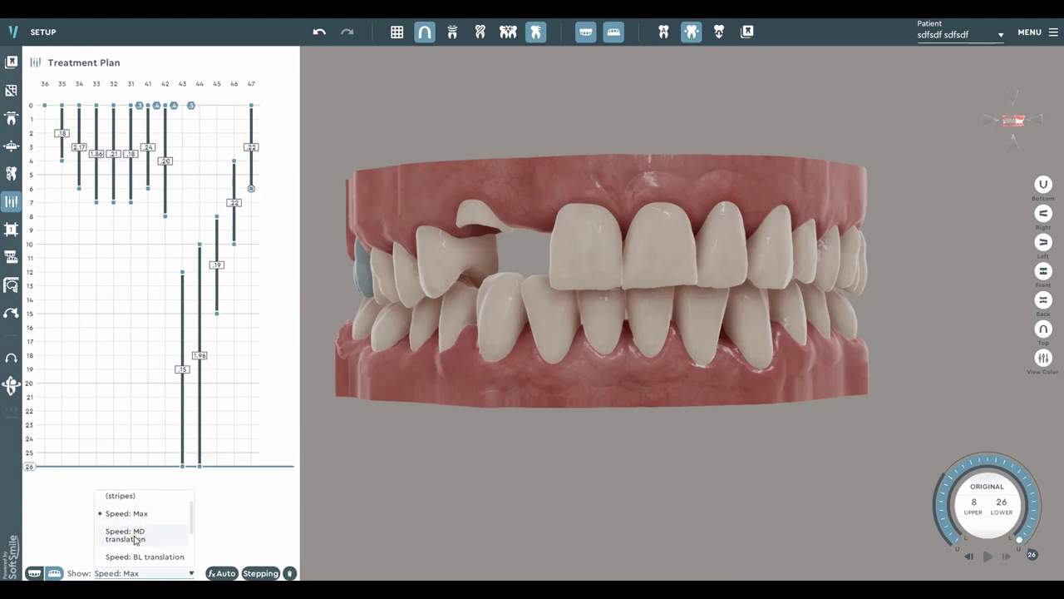
left_click(135, 540)
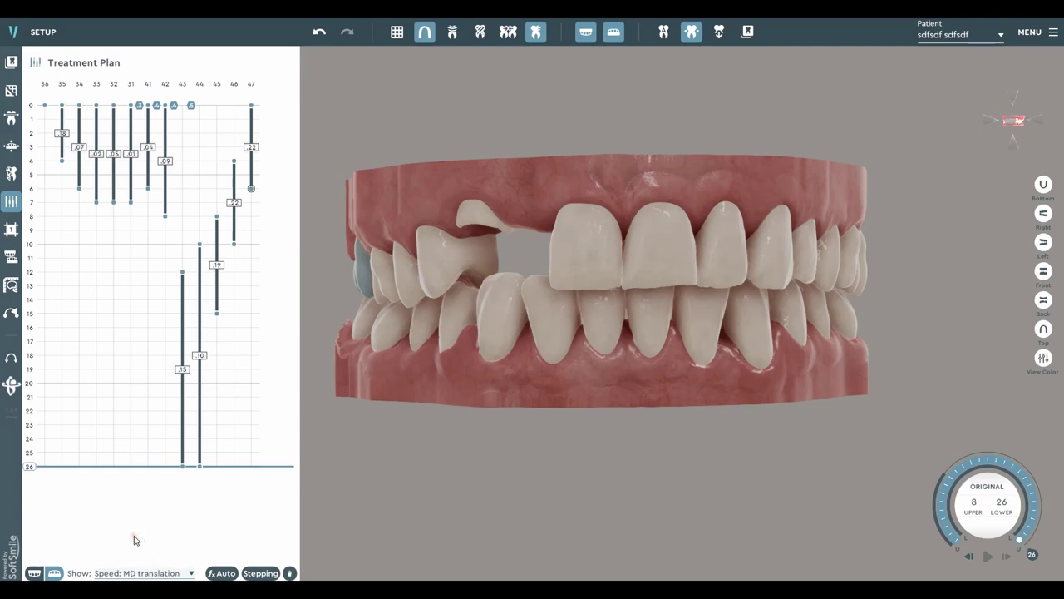
left_click(161, 571)
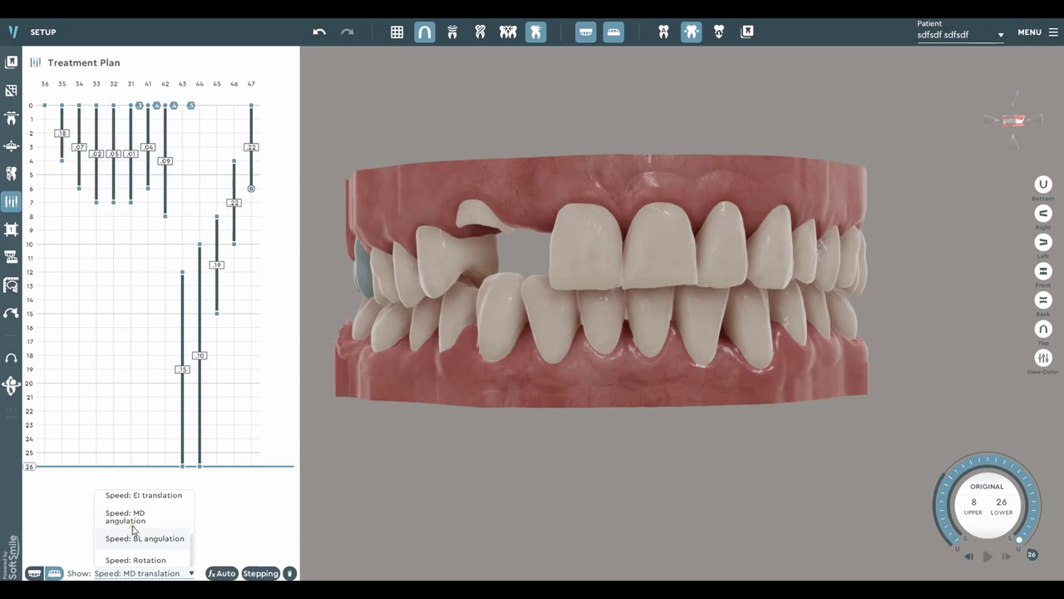
left_click(133, 523)
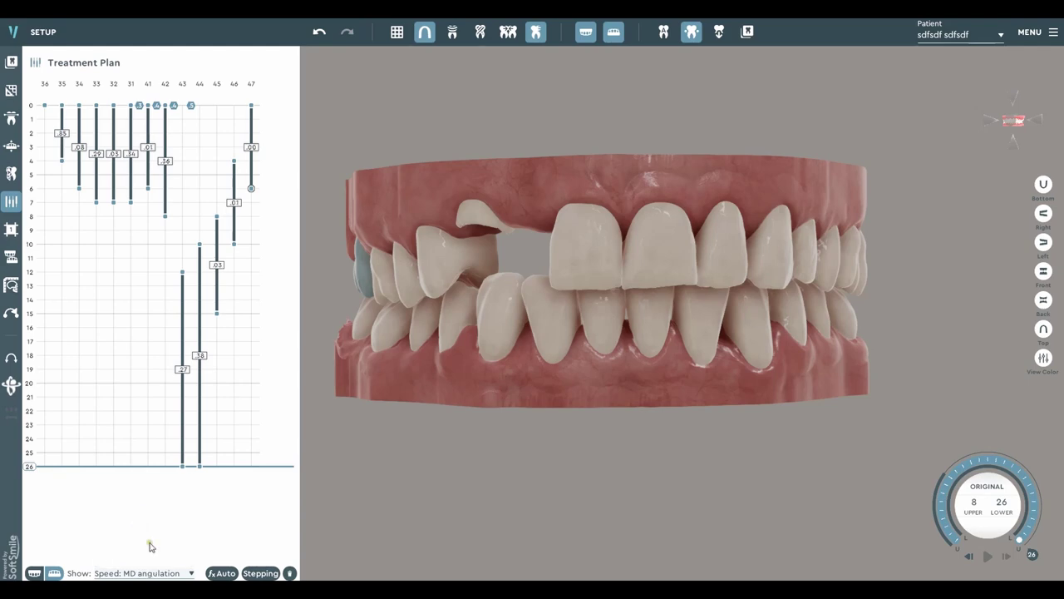
left_click(154, 572)
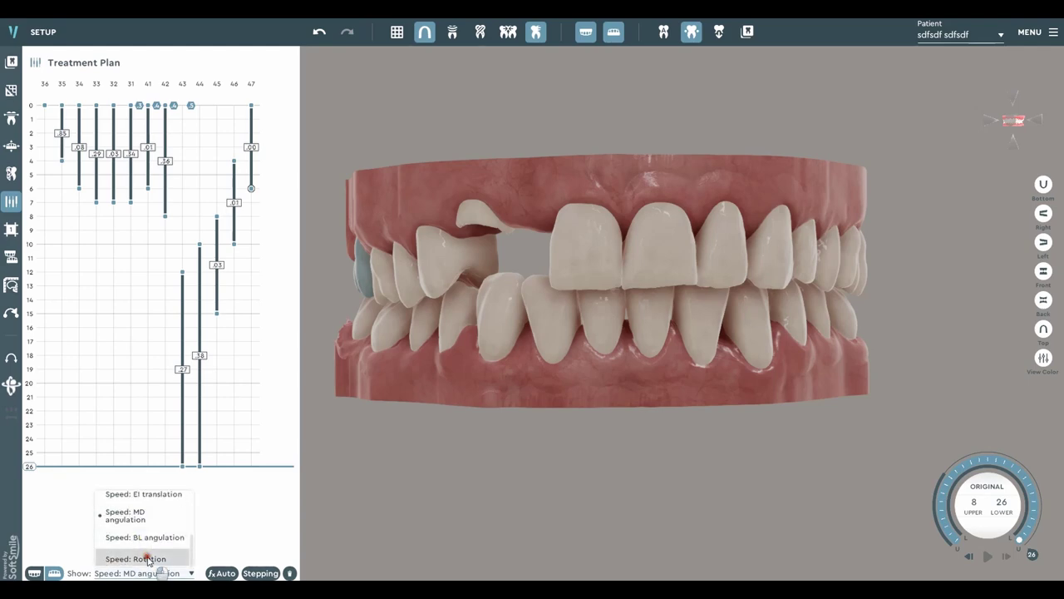
left_click(141, 559)
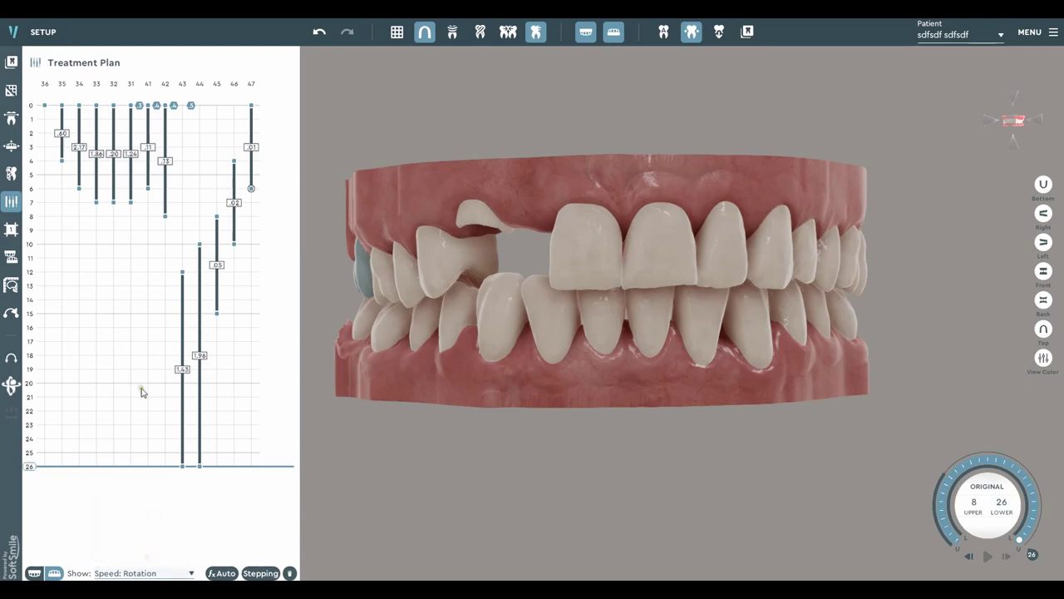
left_click(163, 573)
scroll(146, 541, "down", 5)
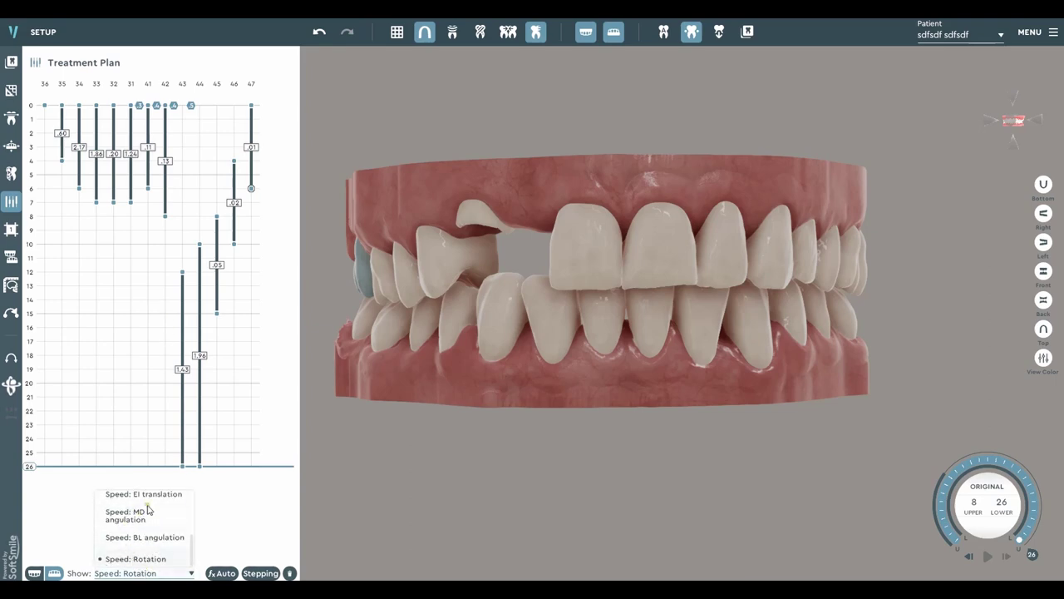
scroll(141, 537, "up", 2)
scroll(141, 536, "down", 2)
scroll(142, 532, "up", 4)
left_click(138, 511)
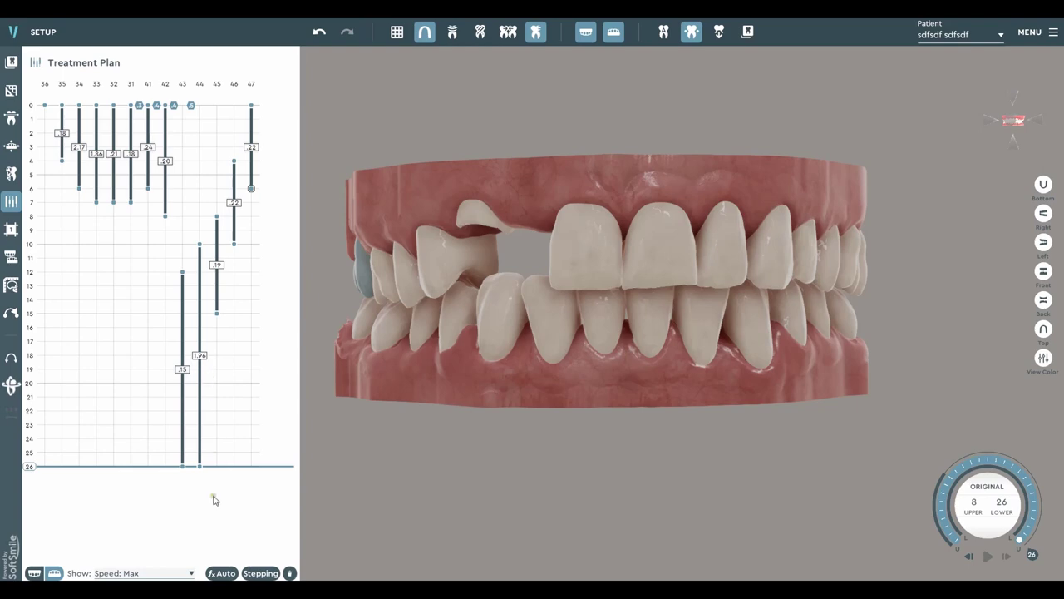
Step: Set the chart to show Collisions: Intervals, and extend upper tooth 22's movement segment to end at step 5
left_click(188, 573)
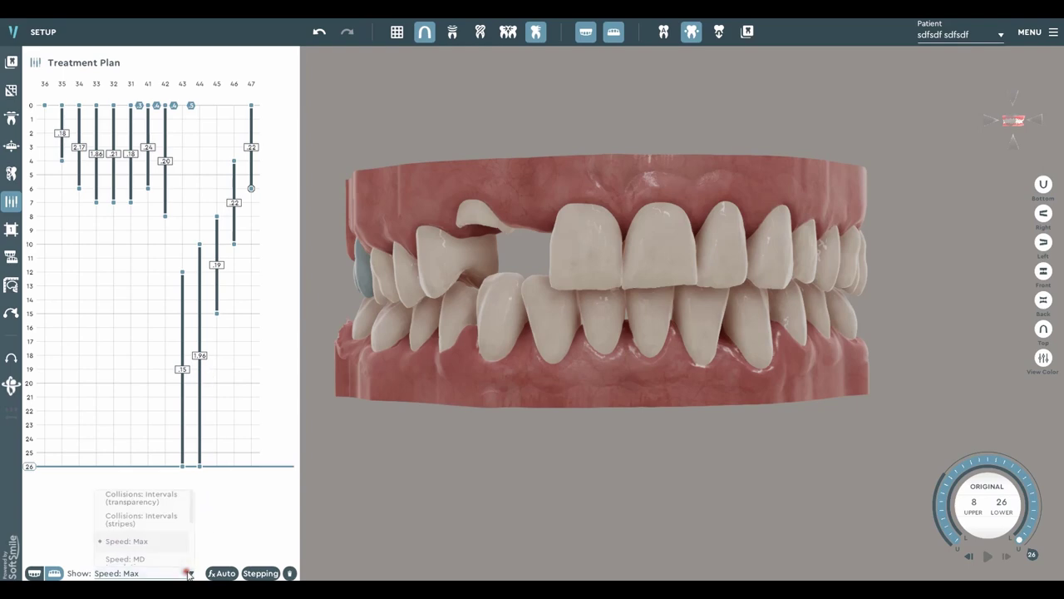
left_click(164, 502)
scroll(480, 285, "up", 4)
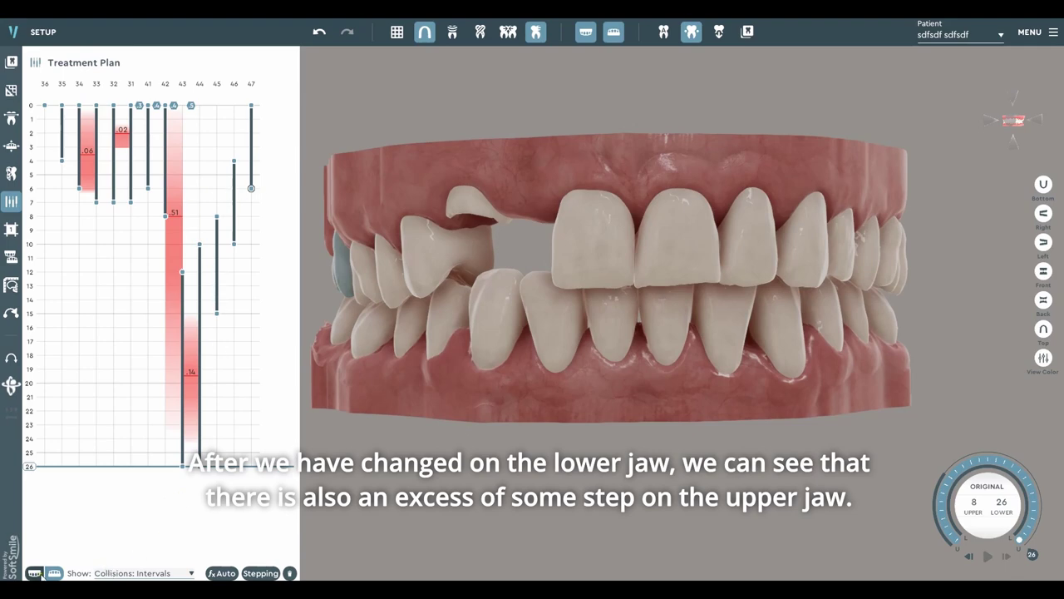
left_click(34, 574)
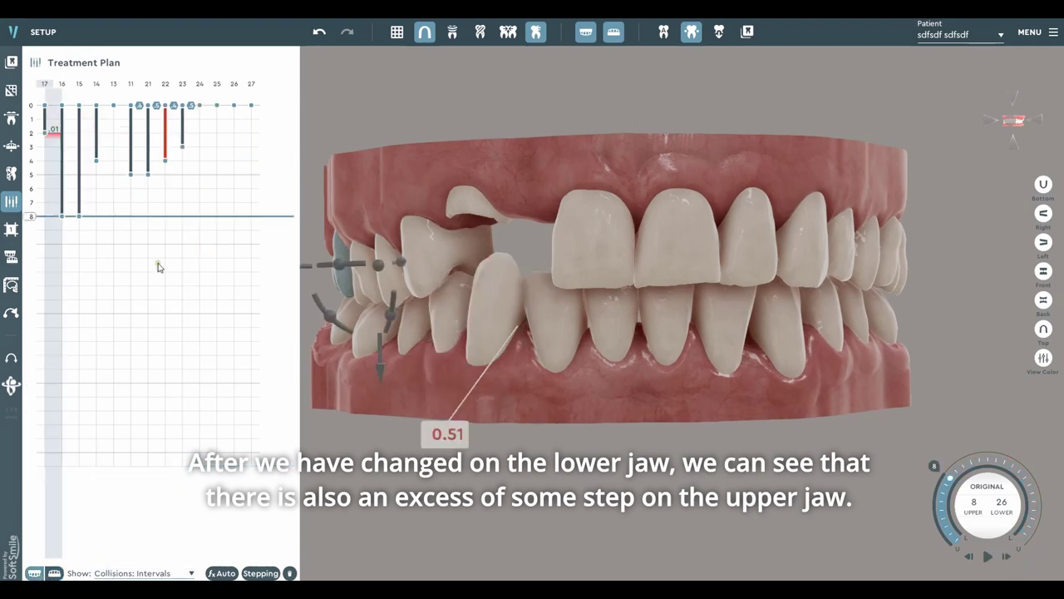
left_click_drag(163, 164, 166, 173)
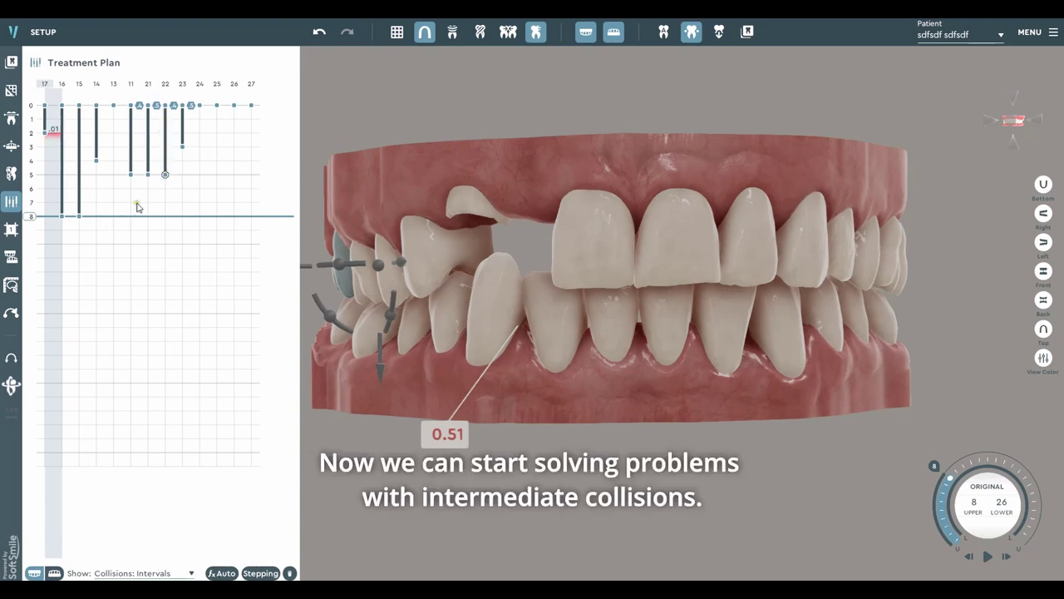
Step: Move the treatment timeline to step 26 and hide the lower jaw in the viewport
scroll(537, 178, "down", 1)
scroll(537, 180, "down", 1)
scroll(536, 182, "up", 1)
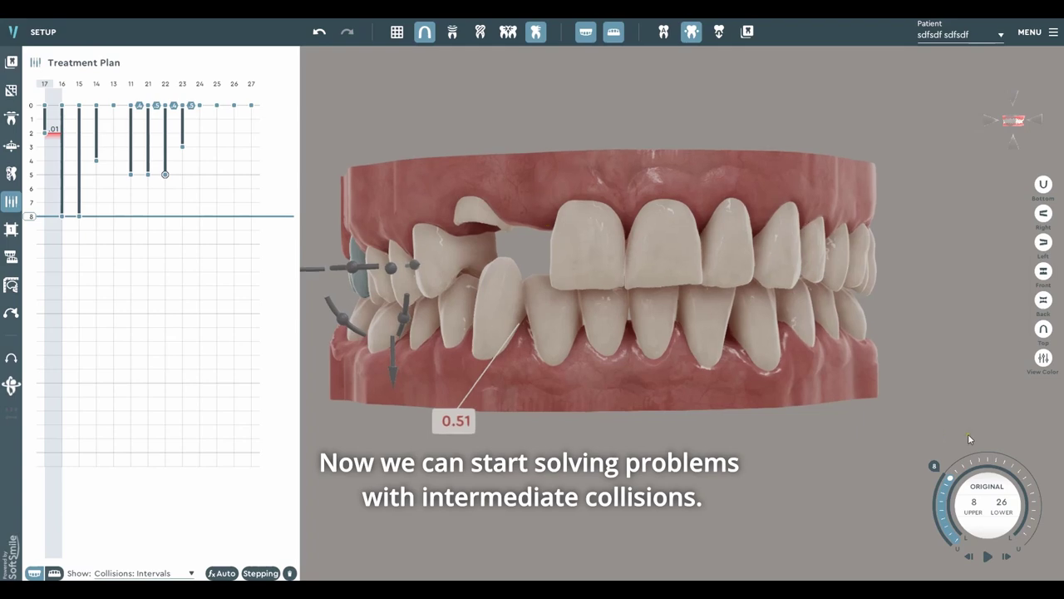
scroll(969, 436, "down", 9)
scroll(987, 469, "down", 9)
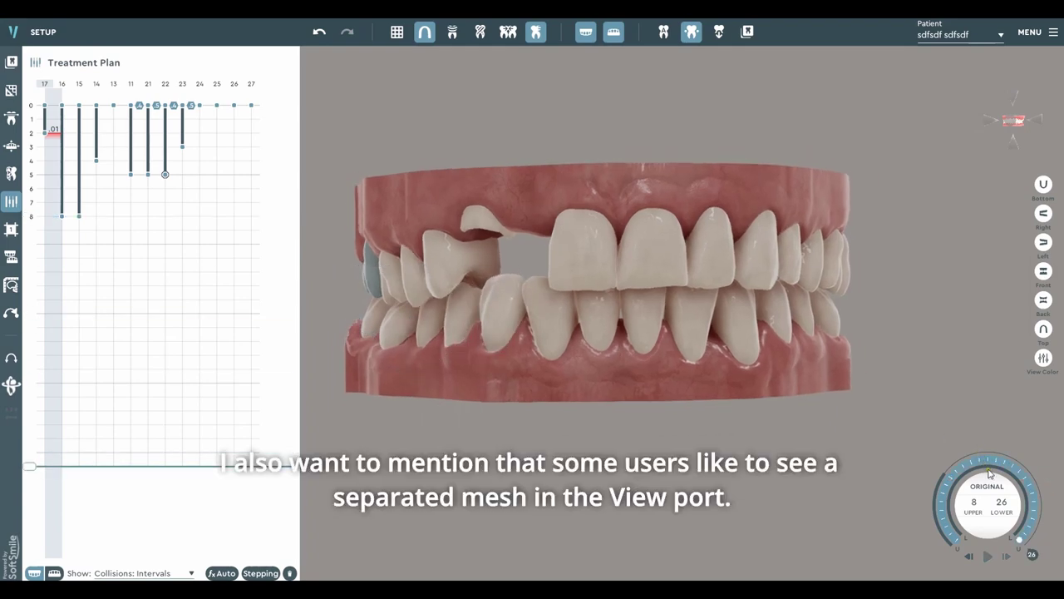
scroll(991, 471, "up", 3)
scroll(991, 472, "down", 3)
left_click_drag(991, 471, 993, 473)
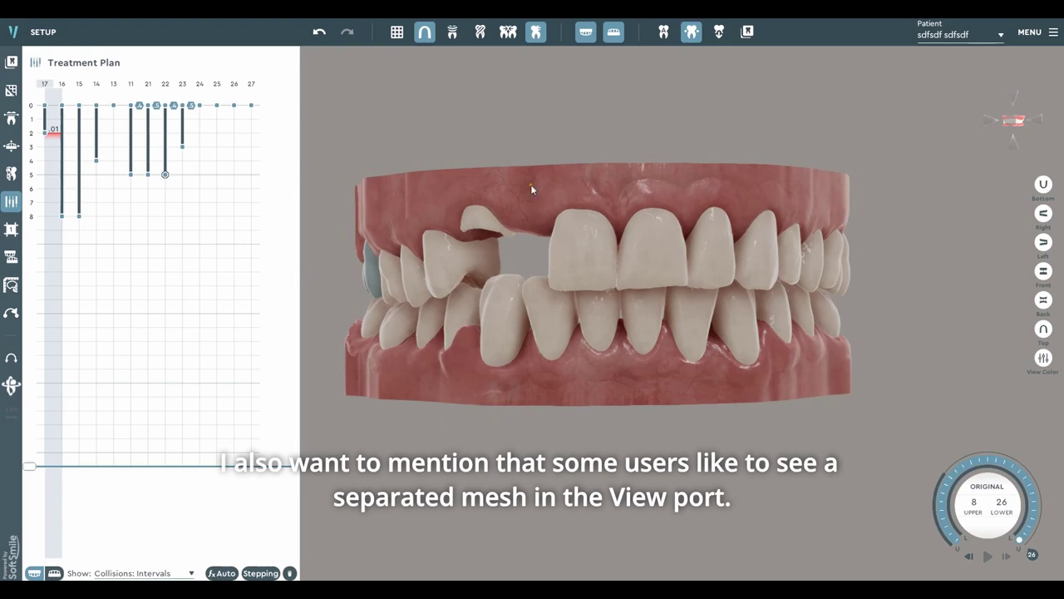
left_click(613, 31)
Step: Examine the separations between the upper front teeth up close from the occlusal side
left_click_drag(665, 366, 582, 249)
scroll(626, 216, "up", 5)
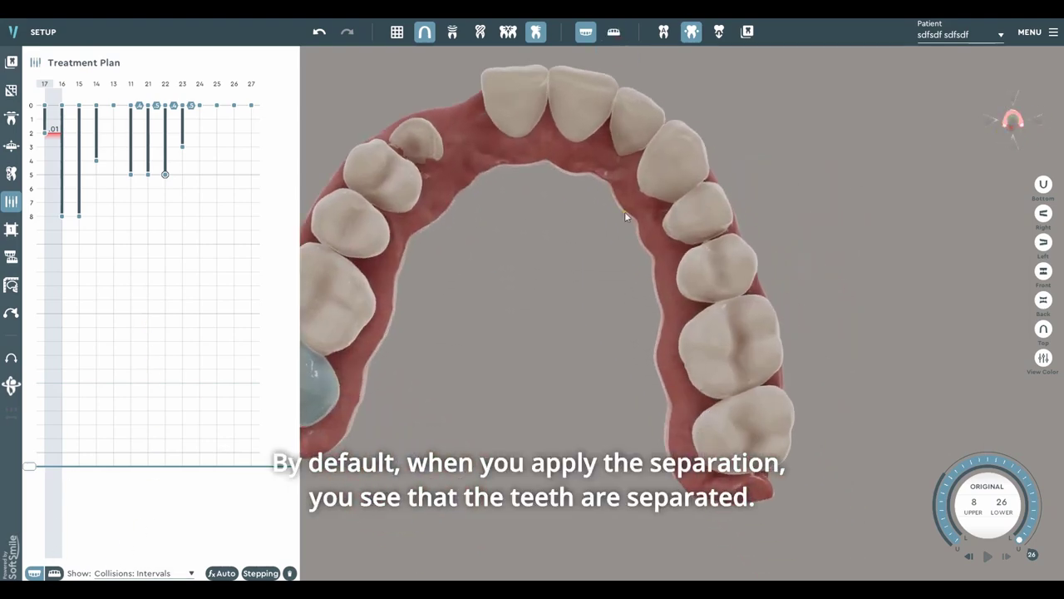
scroll(555, 163, "up", 3)
middle_click_drag(555, 163, 609, 263)
scroll(680, 292, "up", 3)
middle_click_drag(679, 292, 550, 282)
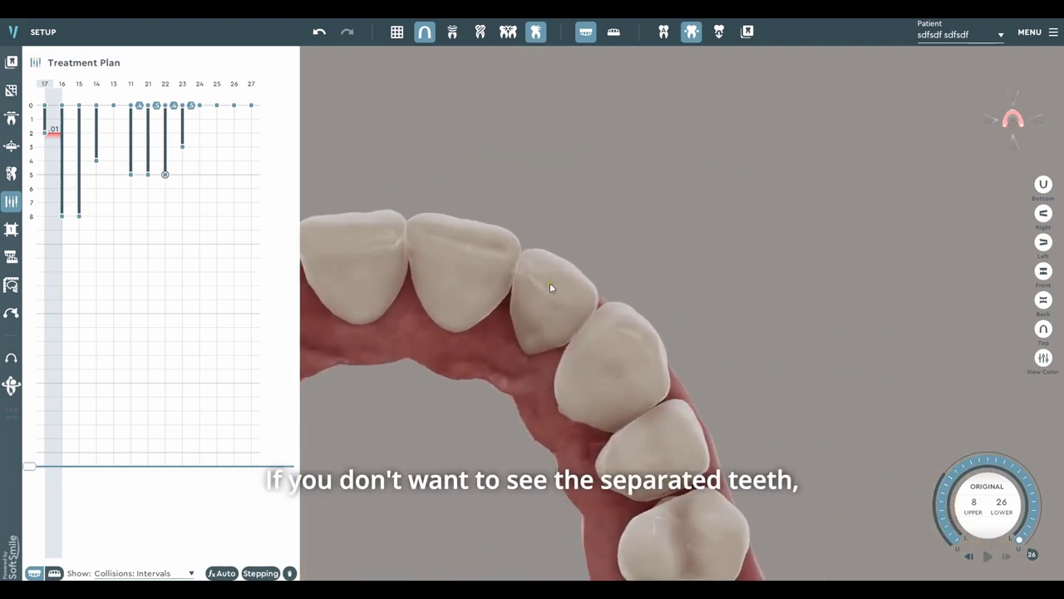
scroll(549, 283, "up", 5)
middle_click_drag(423, 240, 581, 286)
right_click_drag(559, 287, 532, 328)
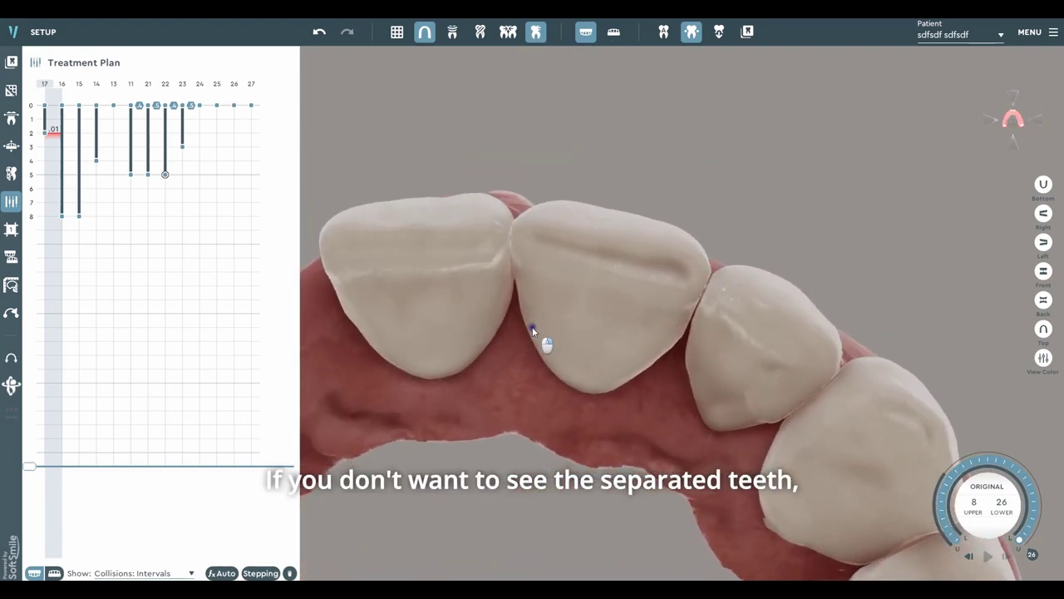
left_click_drag(533, 331, 606, 309)
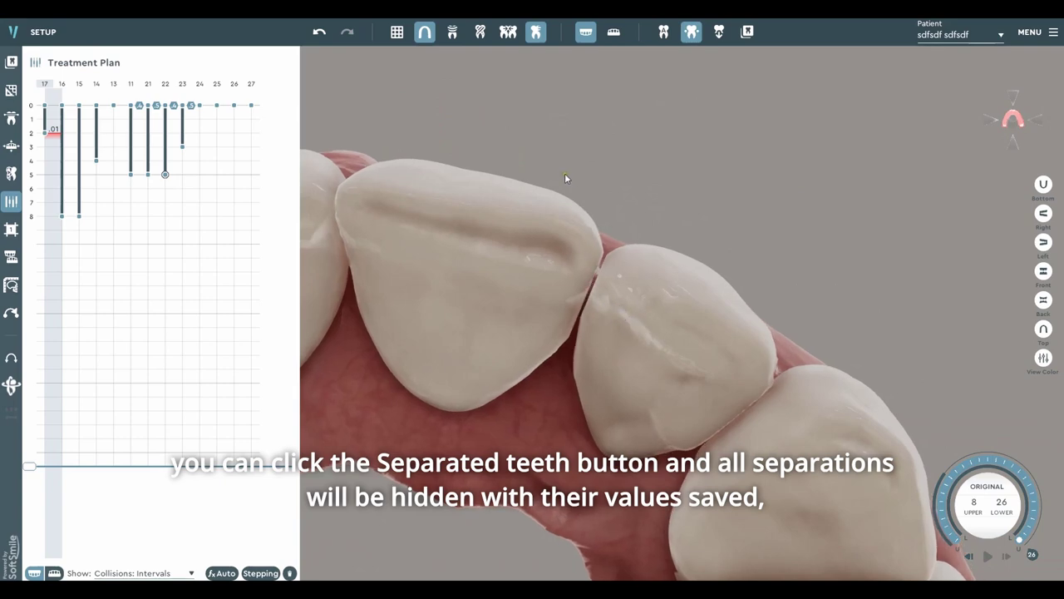
scroll(565, 174, "down", 2)
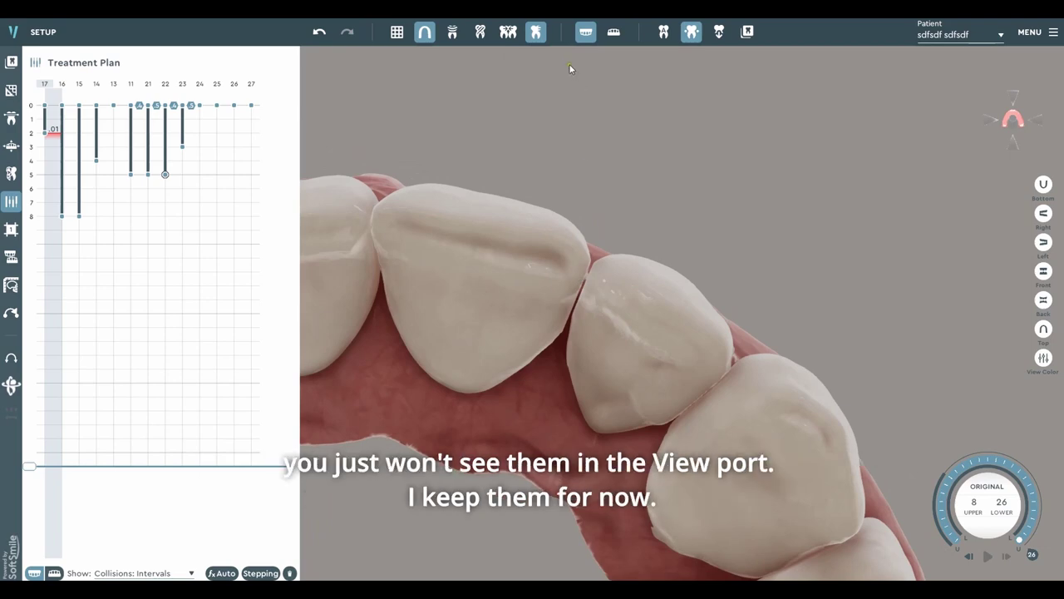
scroll(587, 276, "down", 1)
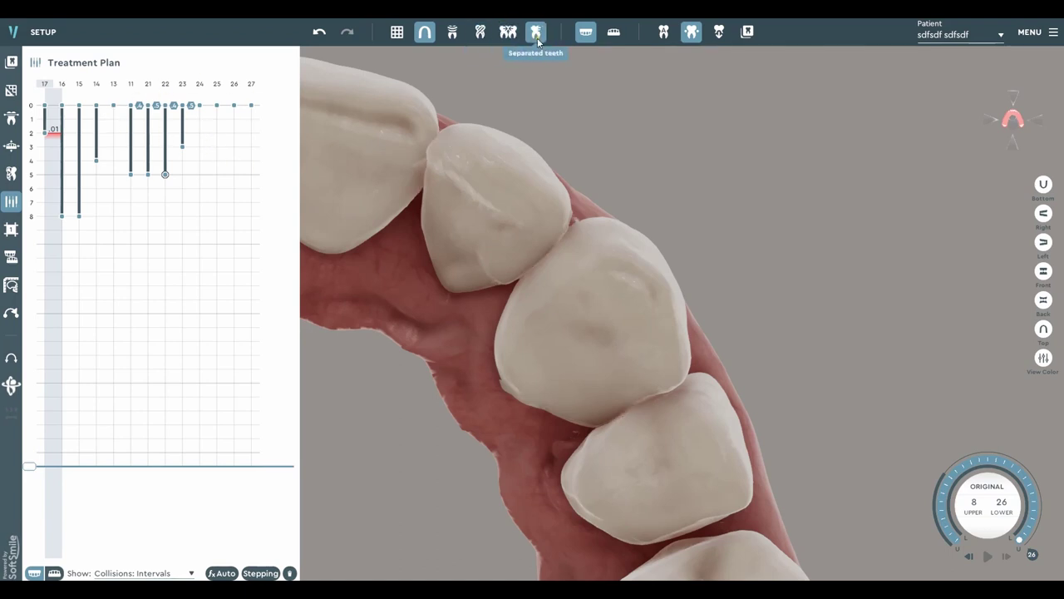
Step: Compare the whole upper arch between its original position and step 26
scroll(624, 216, "down", 6)
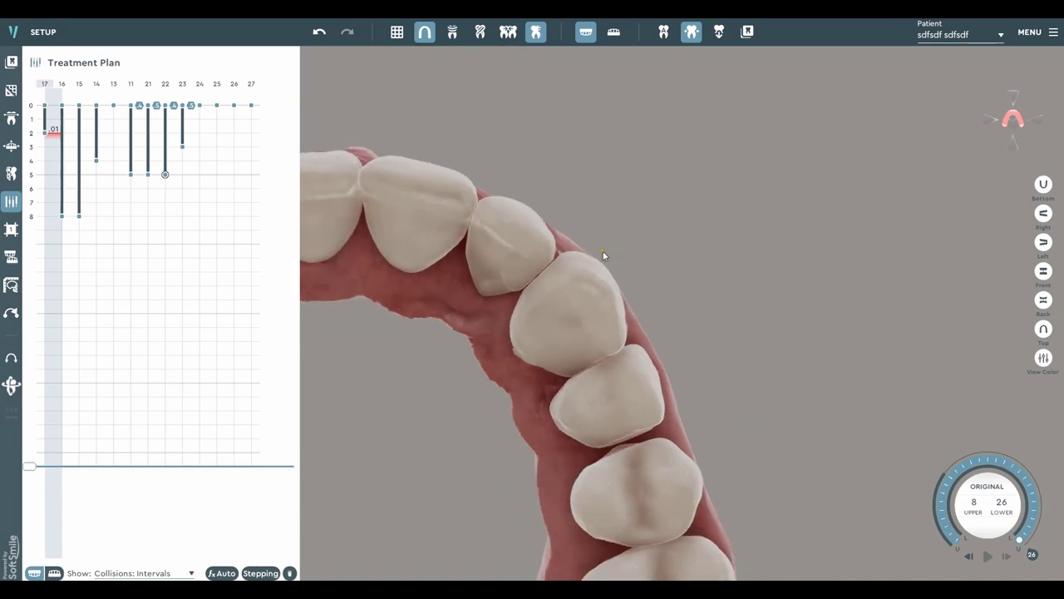
middle_click_drag(424, 275, 665, 191)
scroll(664, 190, "down", 2)
right_click_drag(647, 241, 881, 119)
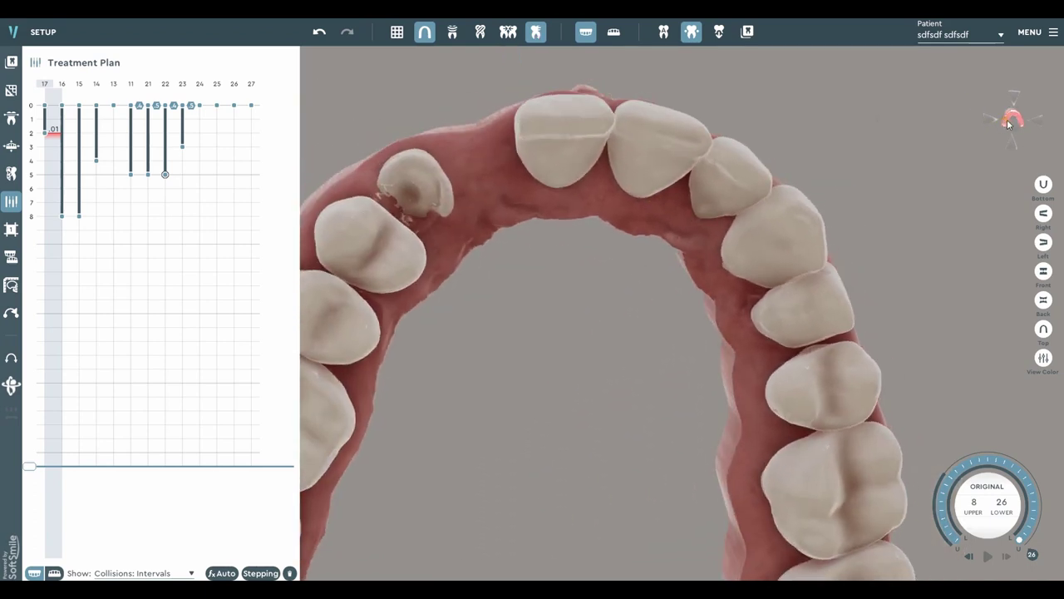
middle_click_drag(950, 267, 908, 150)
scroll(617, 174, "down", 2)
middle_click_drag(640, 183, 786, 254)
scroll(720, 242, "down", 2)
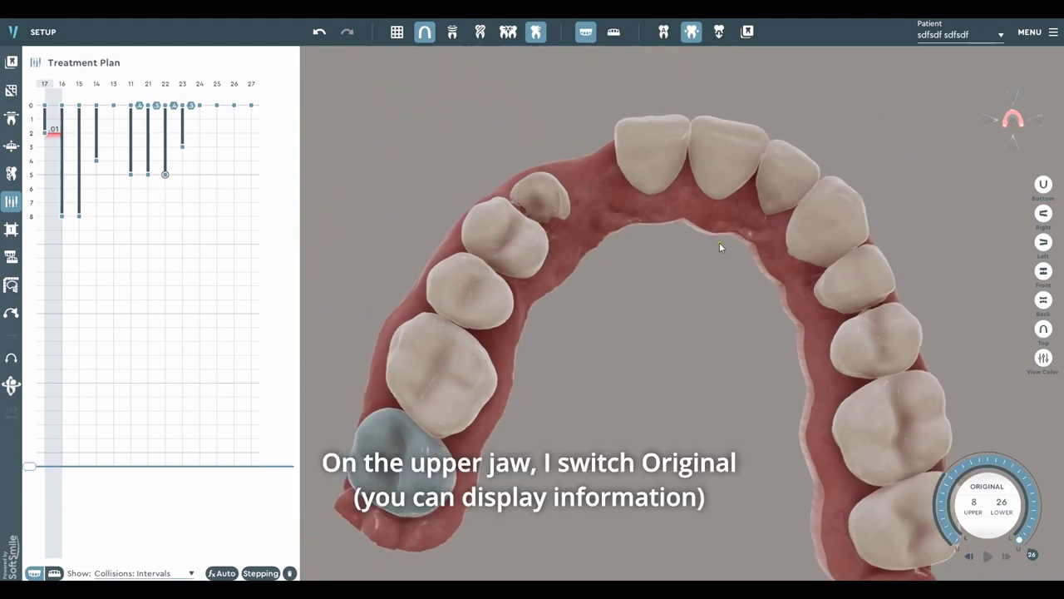
middle_click_drag(707, 270, 678, 257)
left_click_drag(678, 261, 689, 281)
left_click(983, 483)
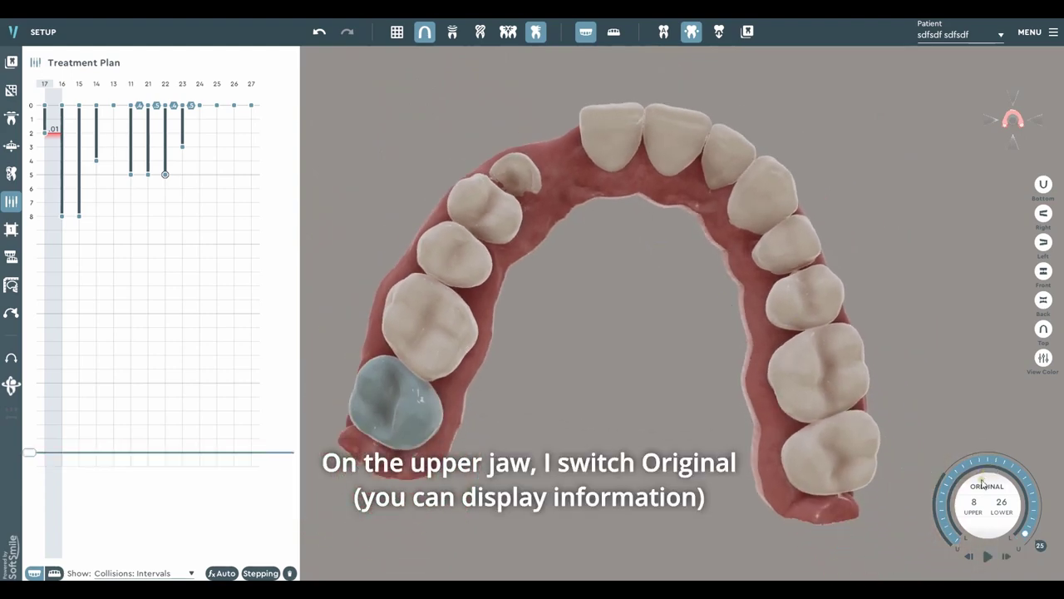
left_click(986, 487)
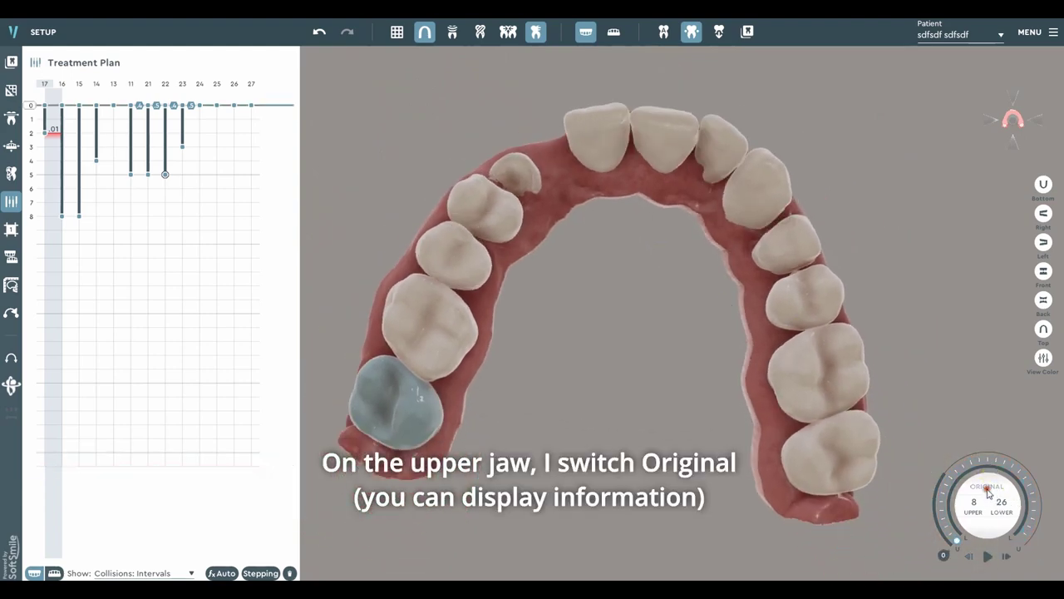
left_click(988, 489)
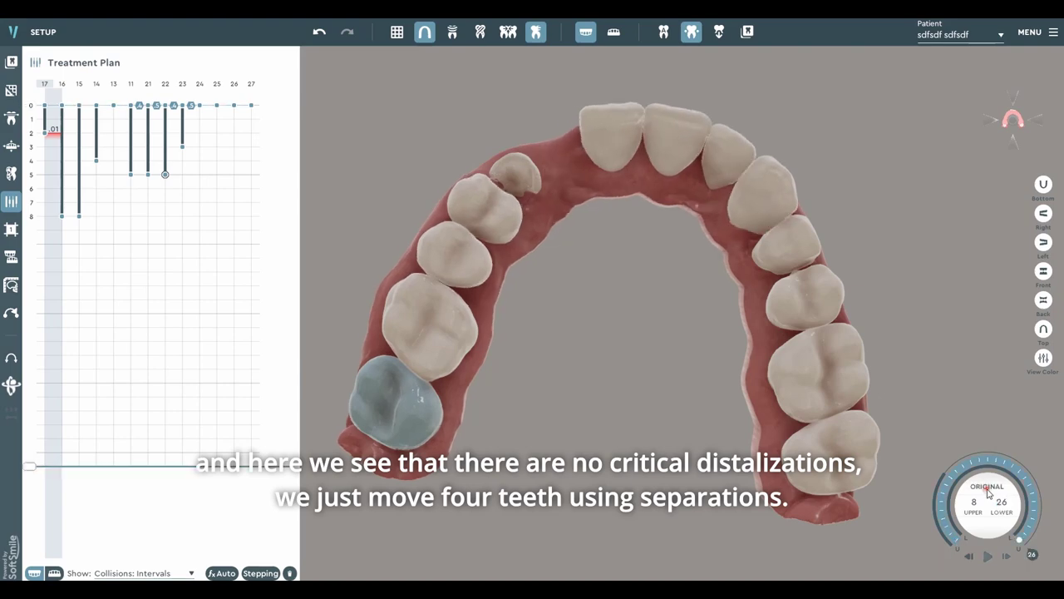
left_click(988, 489)
left_click(988, 490)
left_click(988, 491)
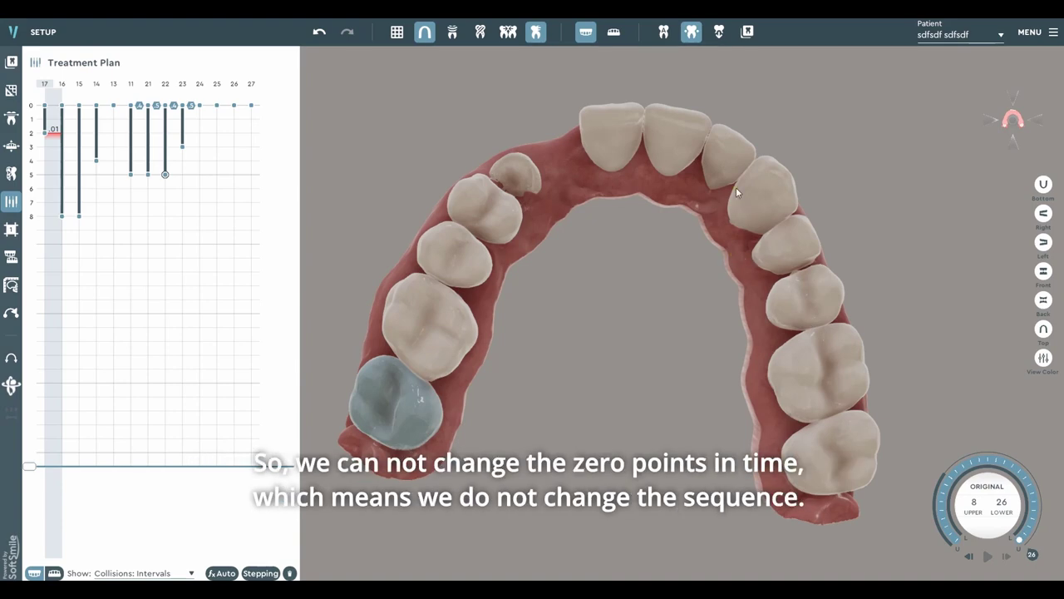
left_click(985, 488)
left_click(985, 488)
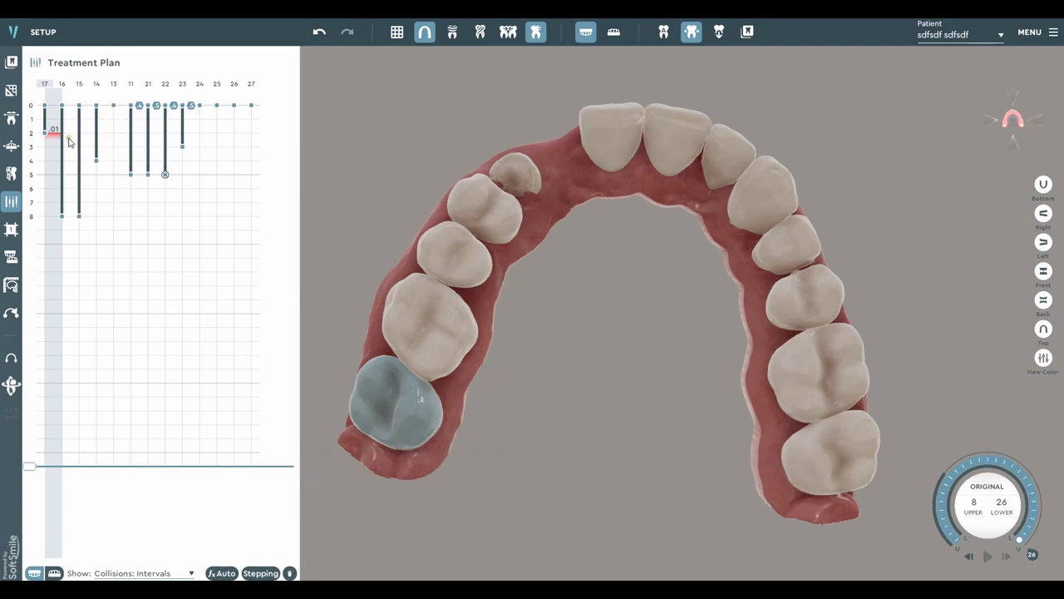
Step: Set the timeline to step 2 and examine the collision between teeth 17 and 16 up close
middle_click_drag(359, 226, 369, 216)
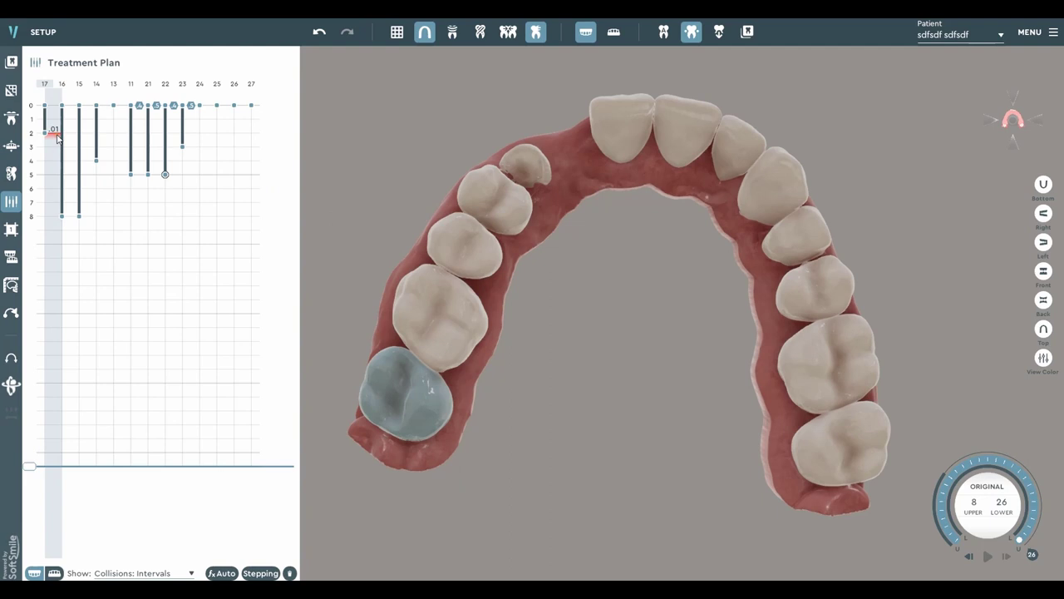
left_click(961, 487)
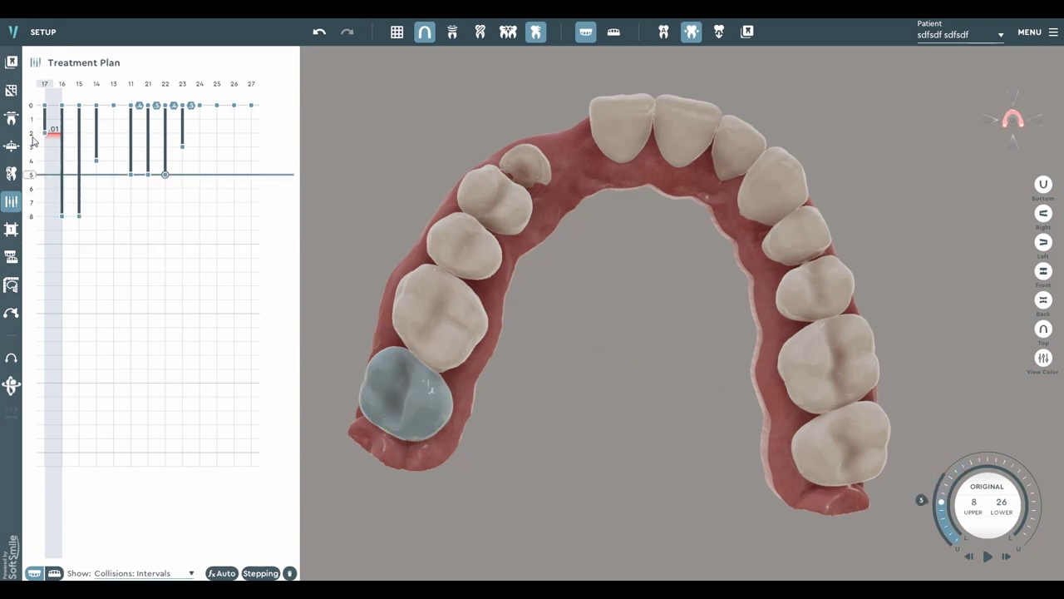
left_click(33, 138)
middle_click_drag(451, 265, 495, 205)
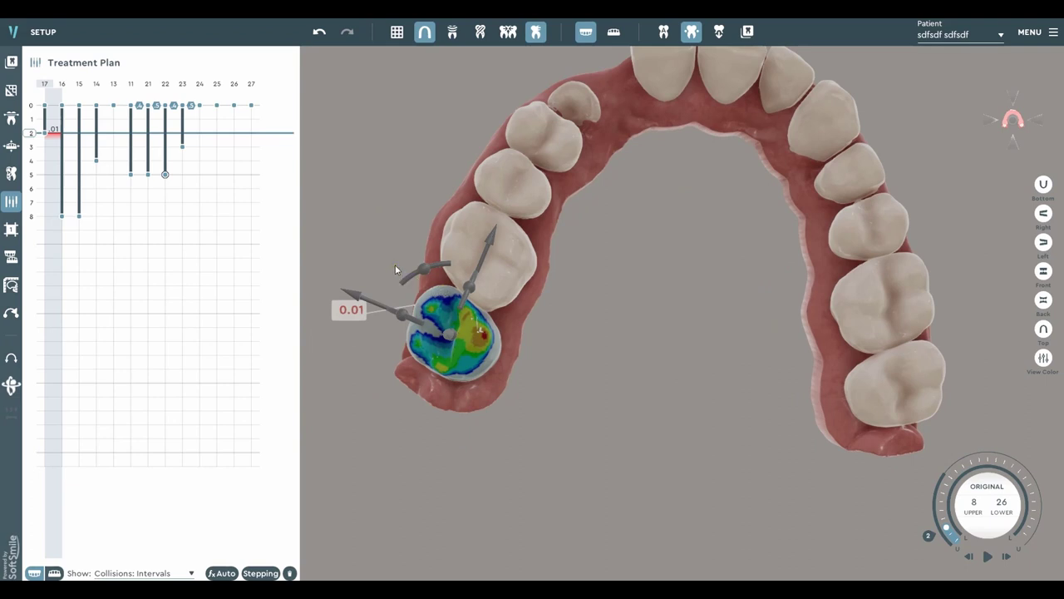
left_click_drag(374, 275, 566, 317)
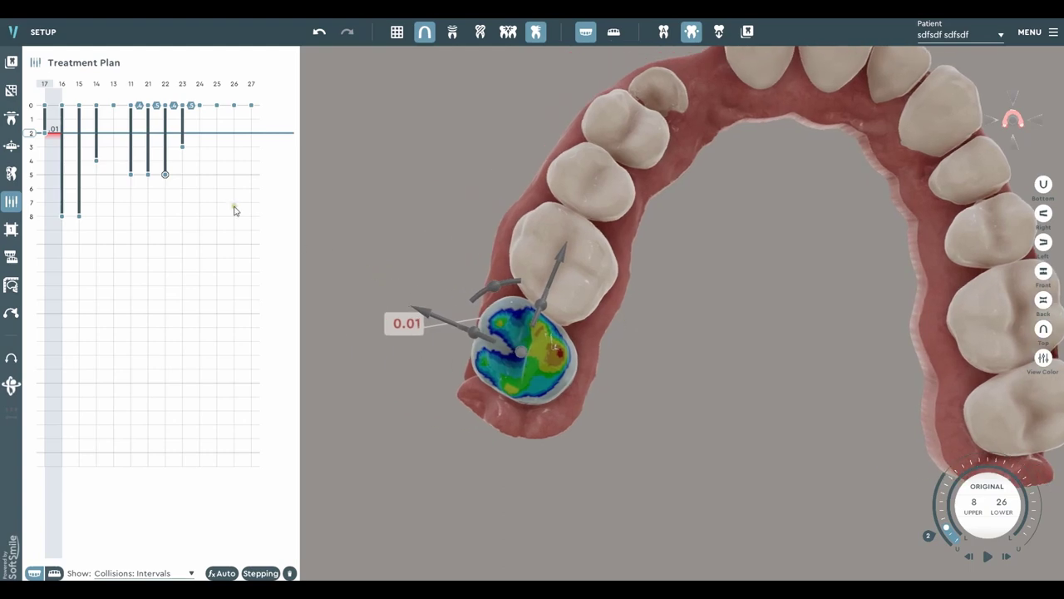
Step: Check the segment ends by moving the timeline to step 8 and to step 4, where tooth 14 is selected
left_click_drag(33, 141, 36, 221)
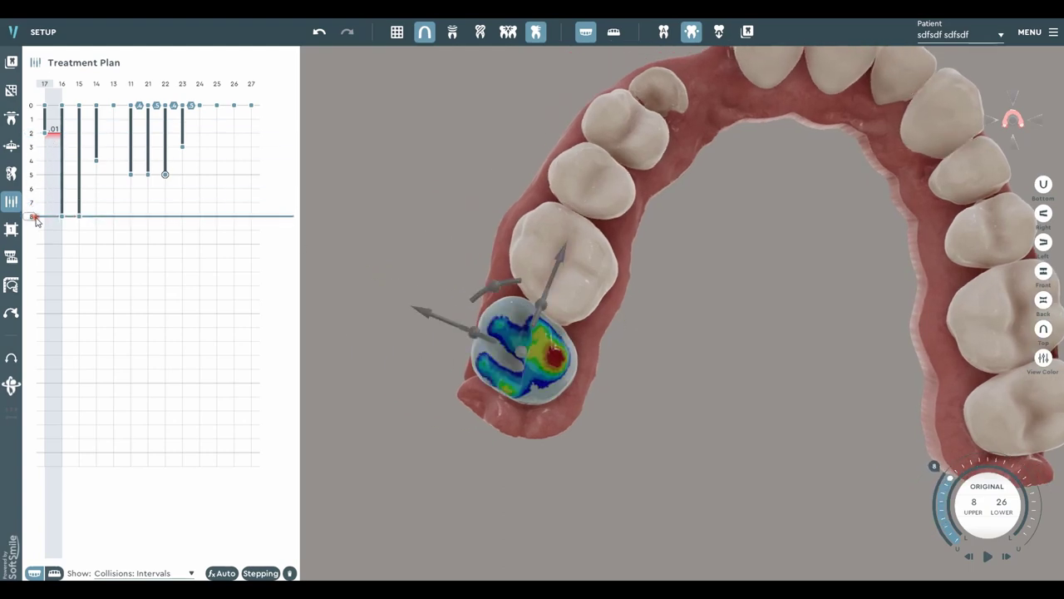
scroll(557, 261, "down", 1)
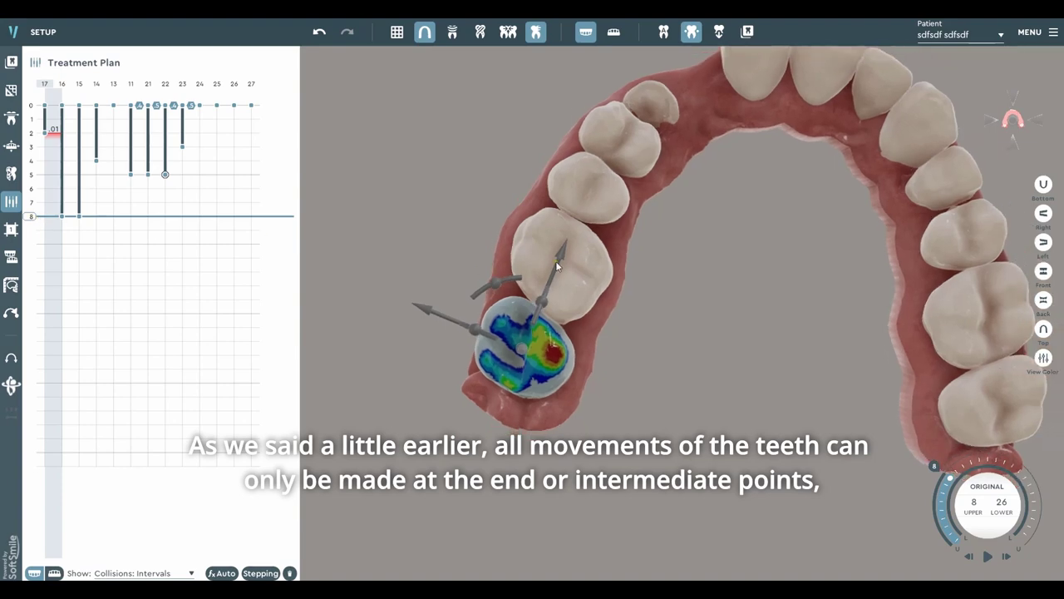
middle_click_drag(603, 257, 545, 266)
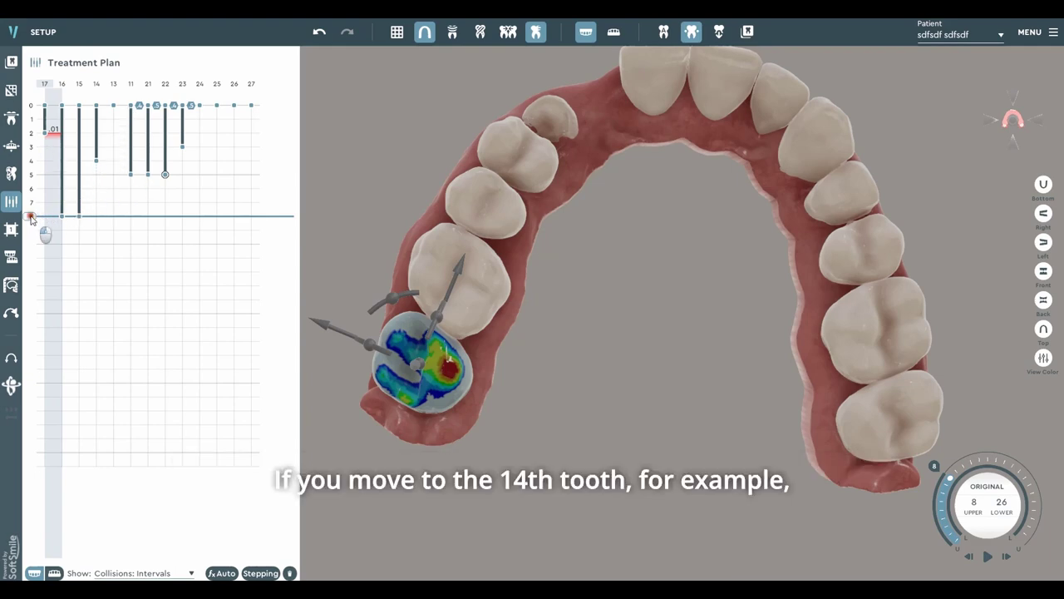
left_click_drag(46, 233, 50, 160)
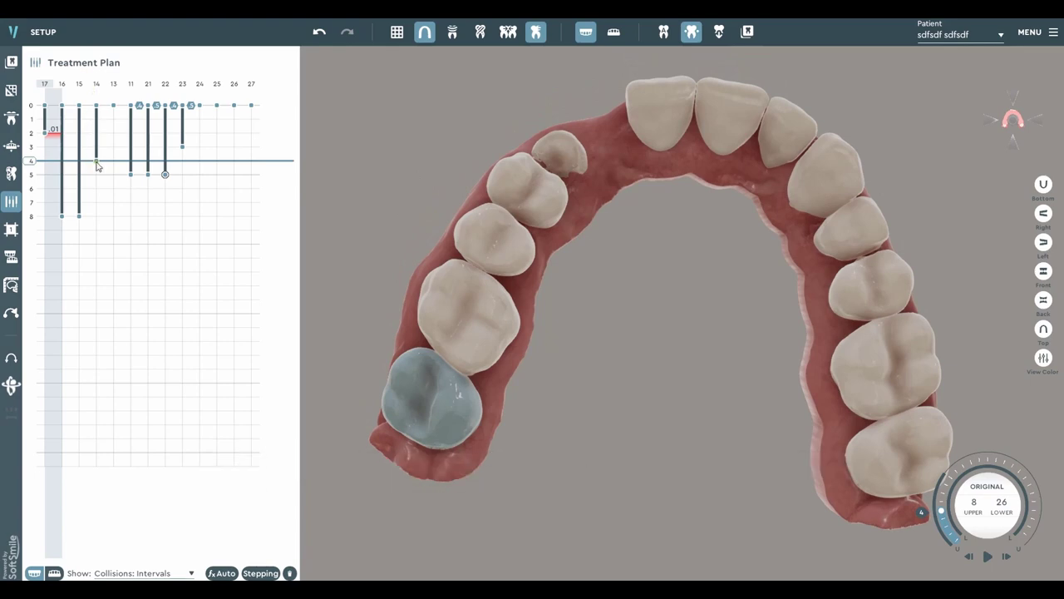
left_click(524, 214)
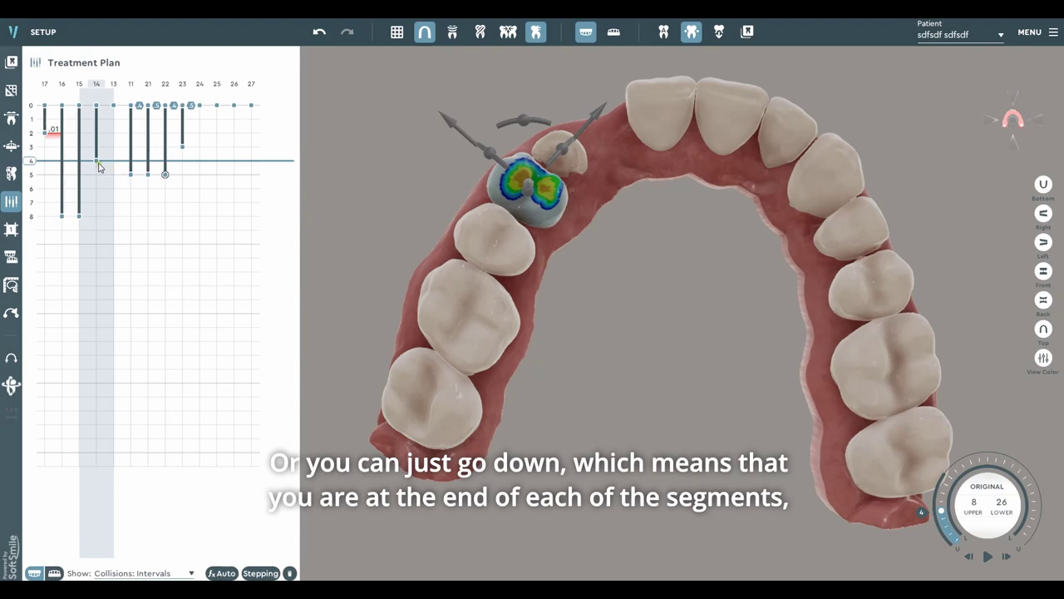
Step: Return the timeline to step 8 and inspect several upper teeth one by one by selecting each
left_click_drag(37, 169, 32, 216)
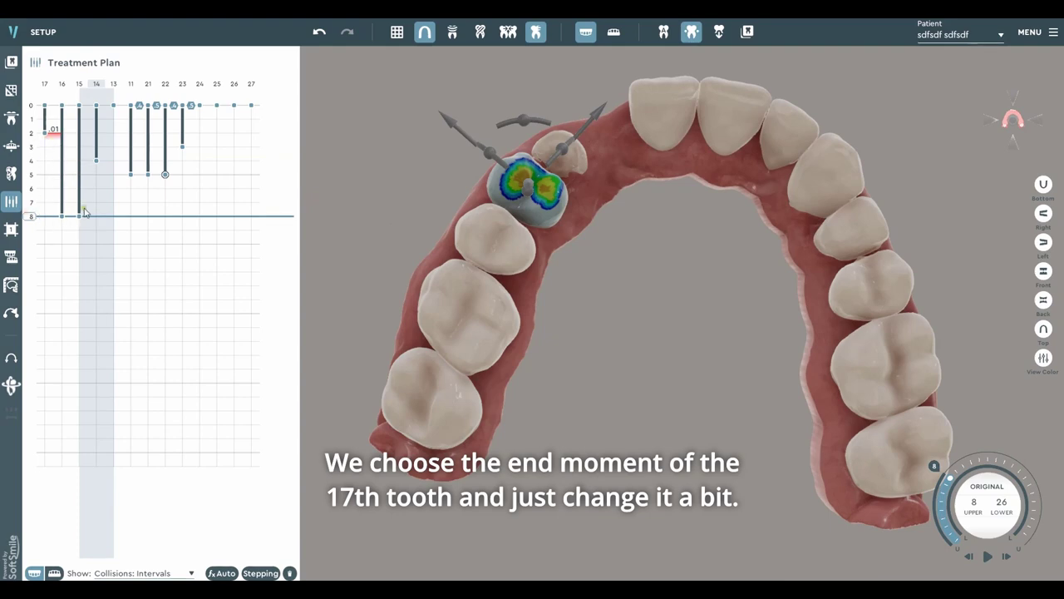
left_click(495, 237)
left_click(475, 303)
left_click(665, 118)
left_click(725, 125)
Step: Select tooth 17, set the timeline to step 2, and move the tooth slightly backward away from tooth 16
left_click(514, 249)
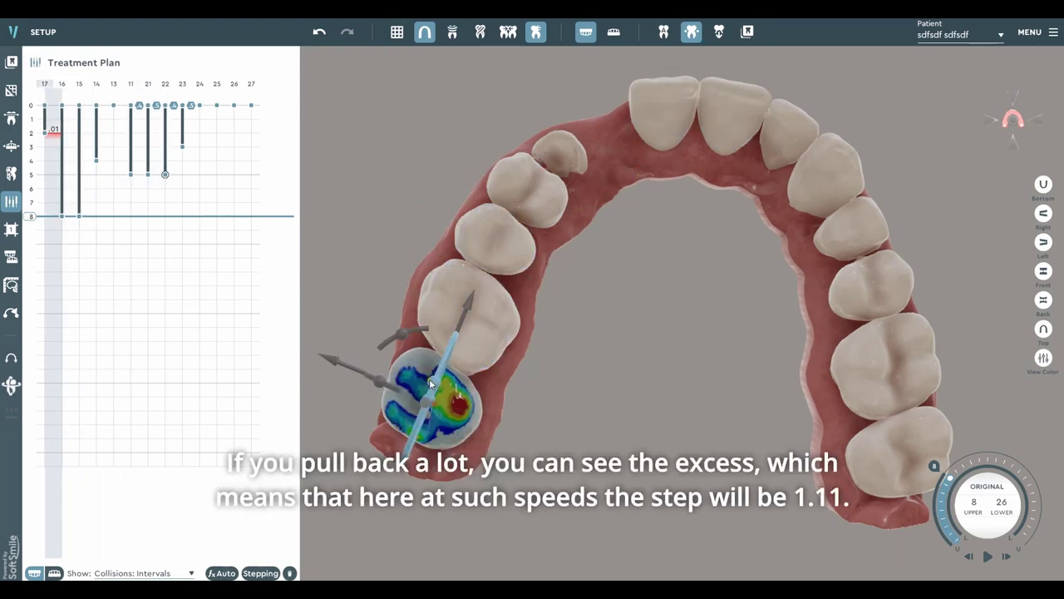
left_click(33, 133)
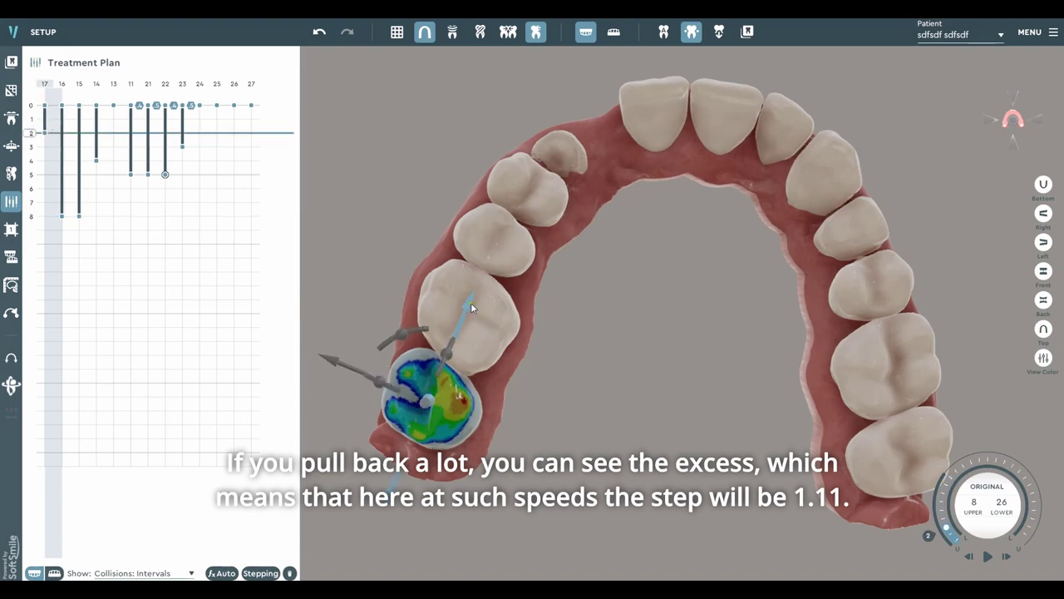
left_click_drag(471, 303, 469, 316)
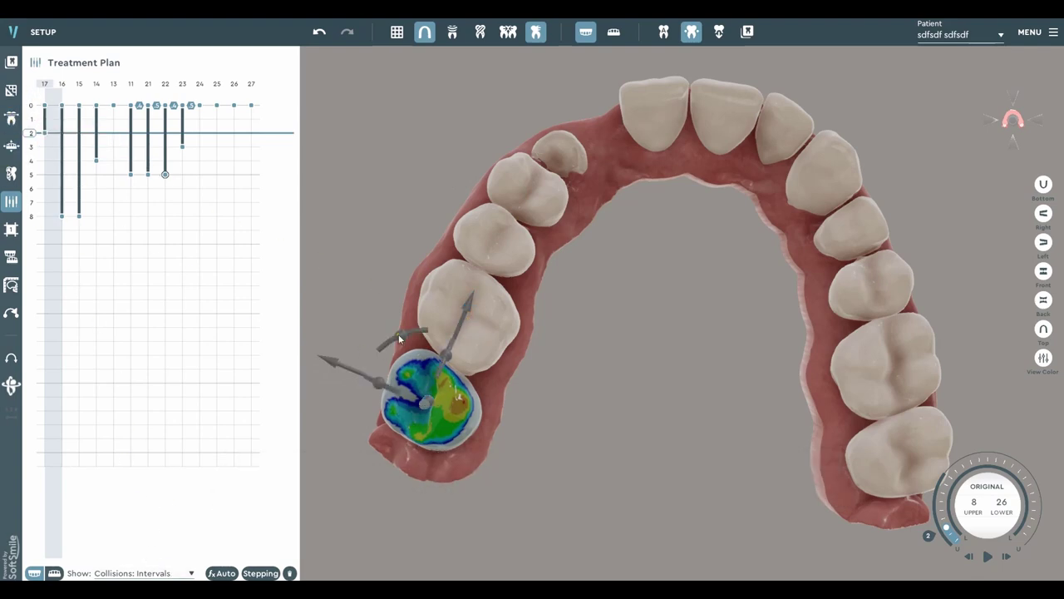
Step: Try a much larger backward move of tooth 17, check it with Speed: Max, undo it, and restore the Collisions: Intervals display
left_click_drag(466, 306, 458, 323)
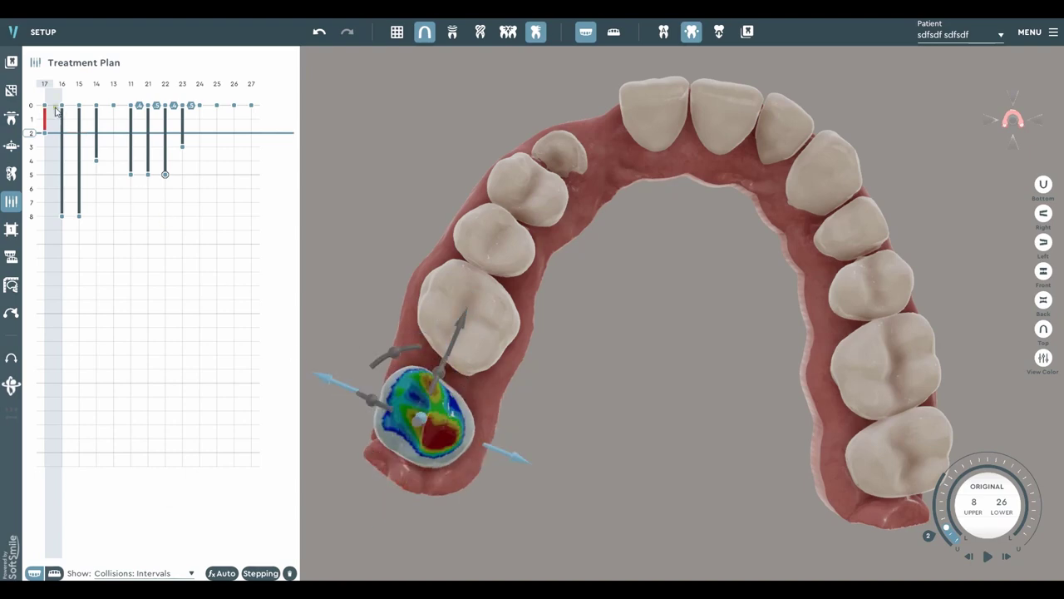
left_click(162, 572)
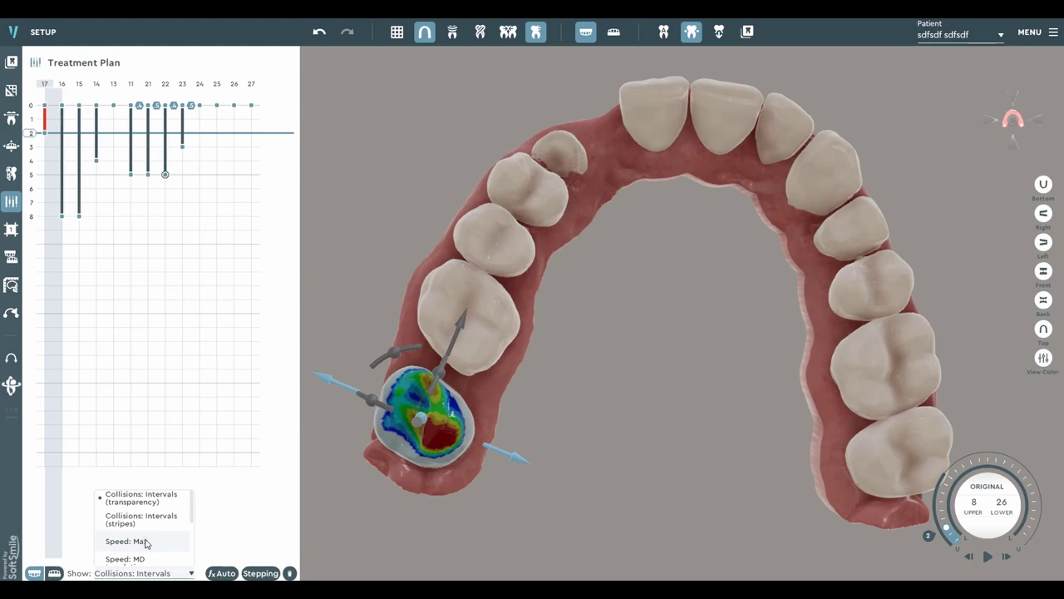
left_click(143, 541)
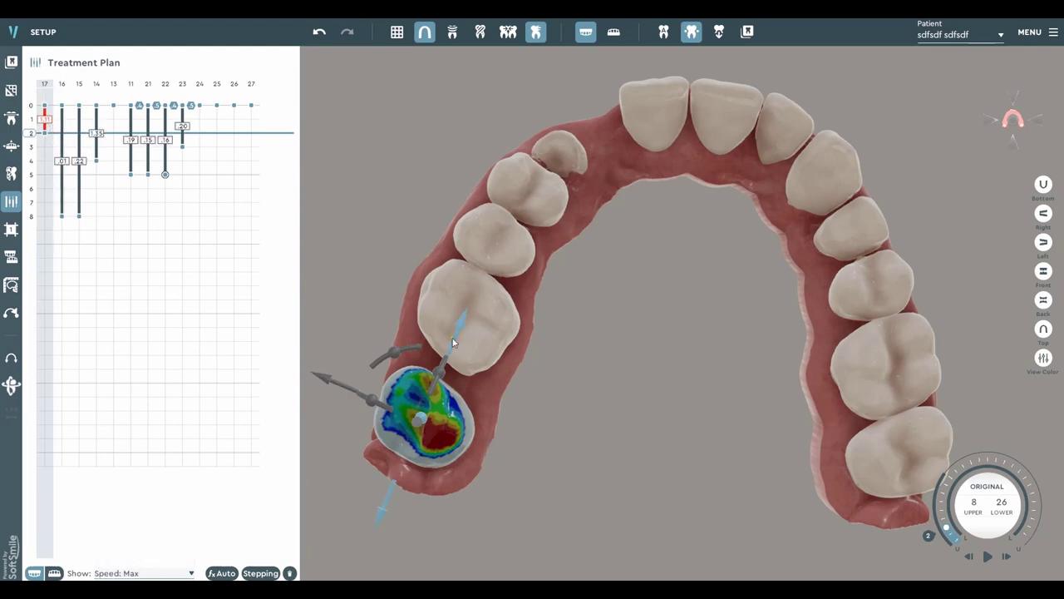
left_click(324, 34)
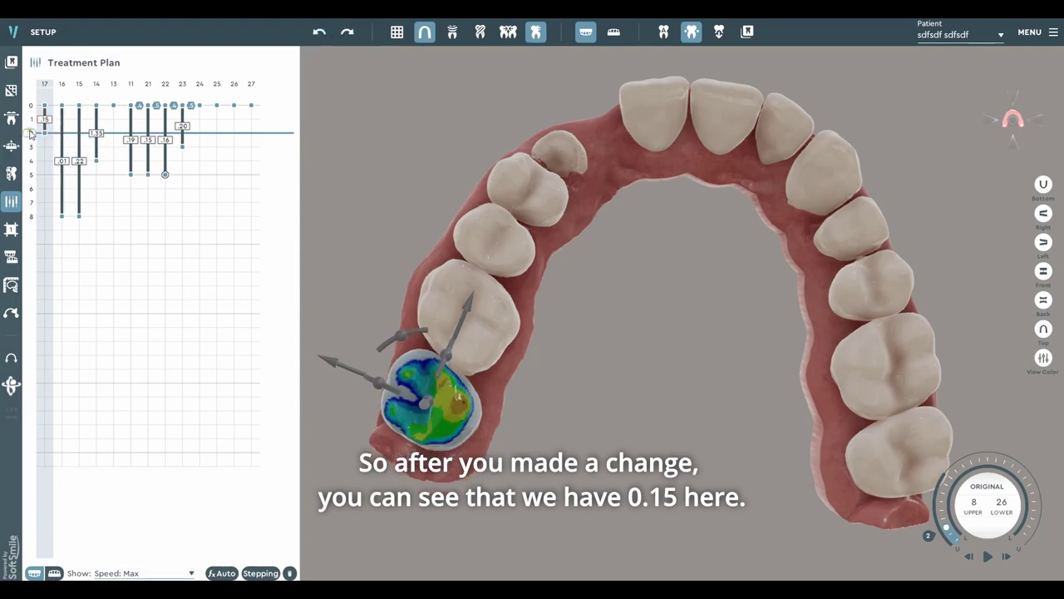
left_click(141, 573)
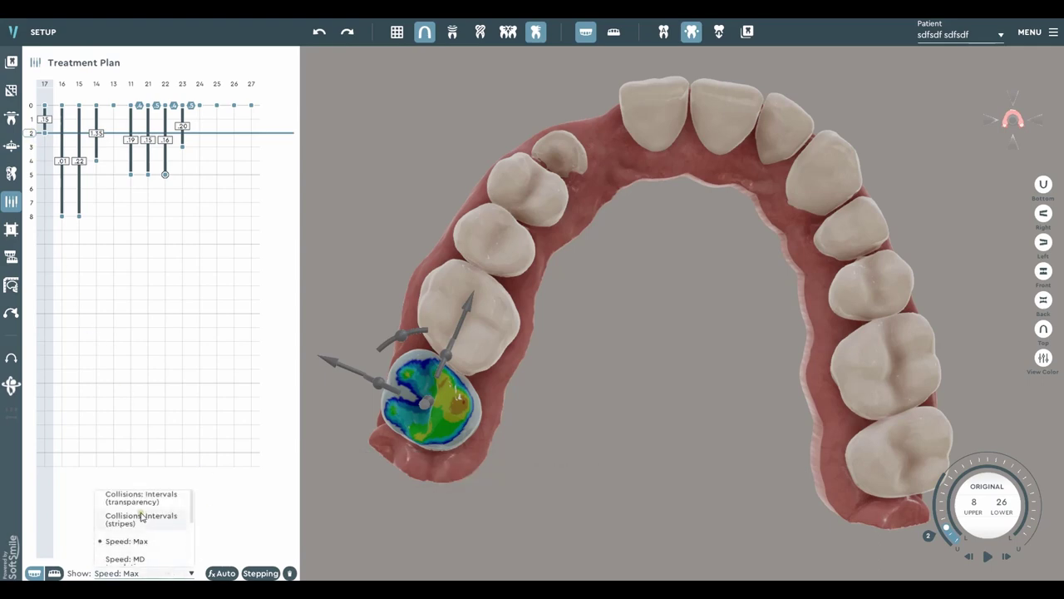
left_click(137, 509)
Step: Set the timeline to step 8 and show the occlusal contact map on all upper teeth
scroll(445, 309, "up", 2)
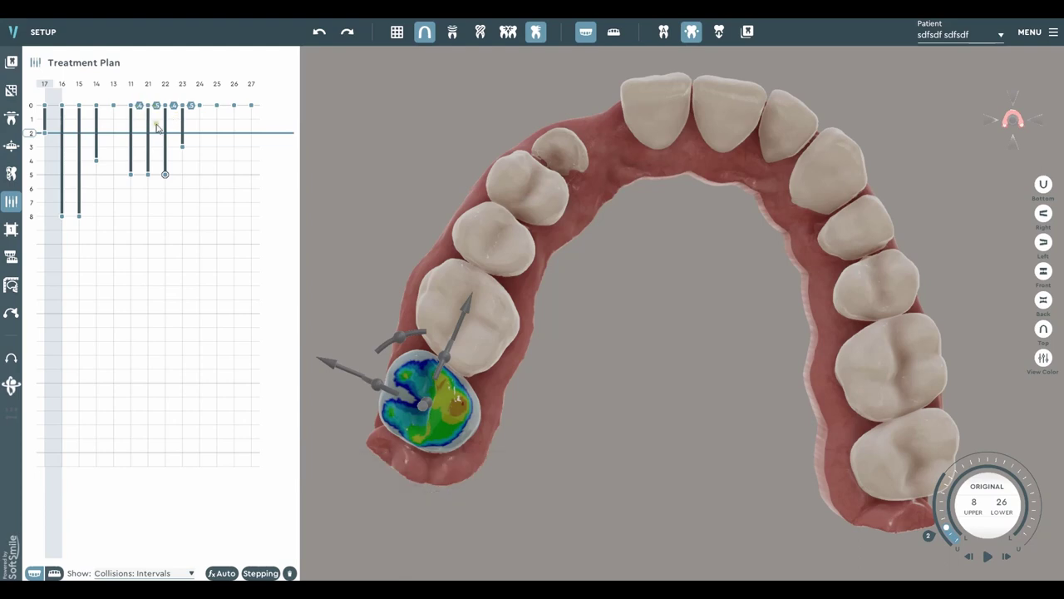
left_click_drag(27, 135, 30, 216)
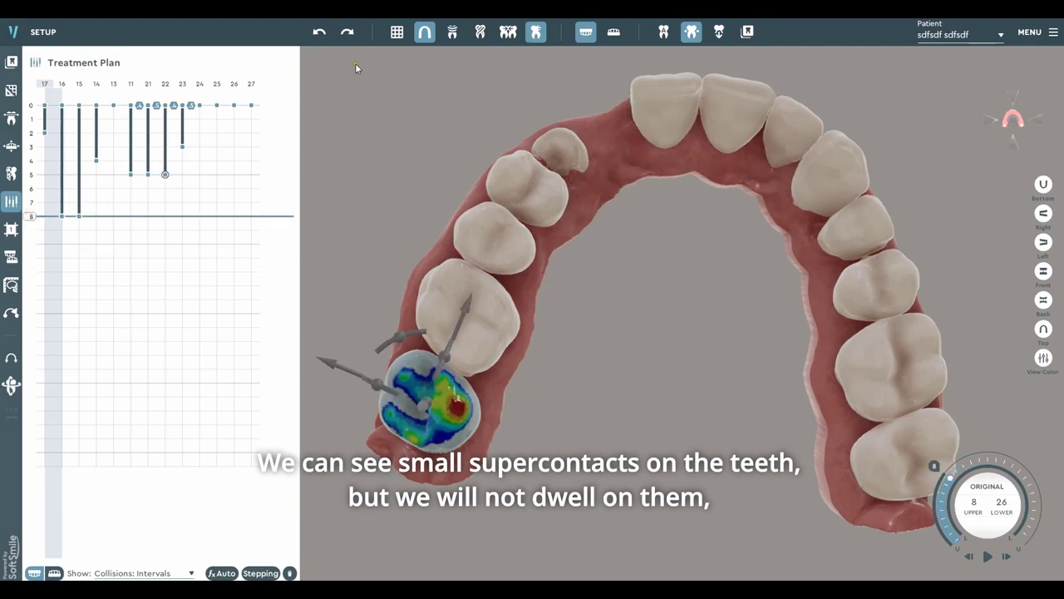
left_click(452, 31)
Step: Intrude teeth 17 and 15 slightly to reduce their occlusal supercontacts
left_click_drag(566, 229, 426, 307)
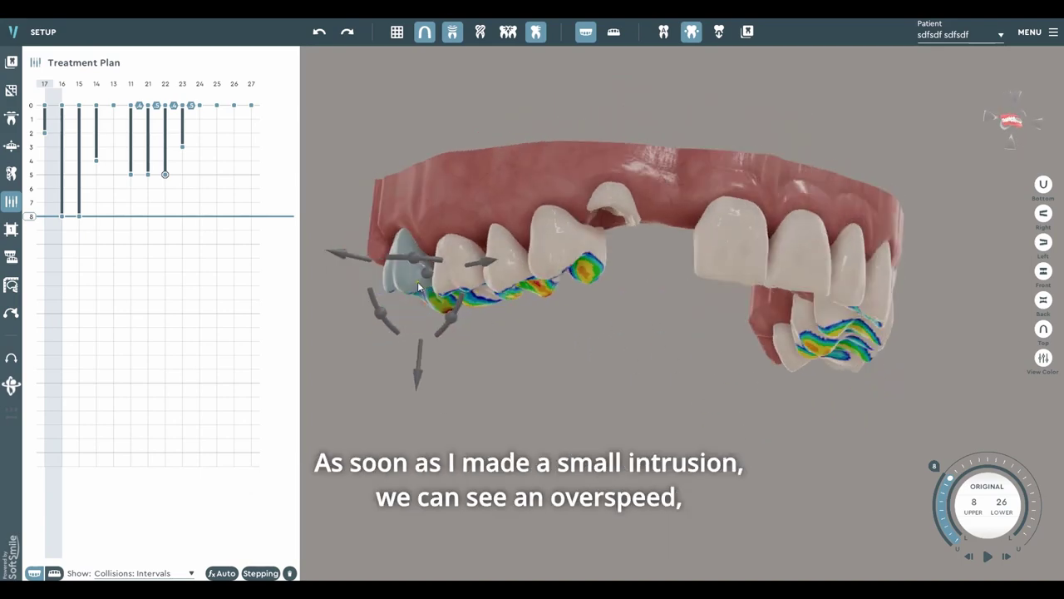
left_click(508, 303)
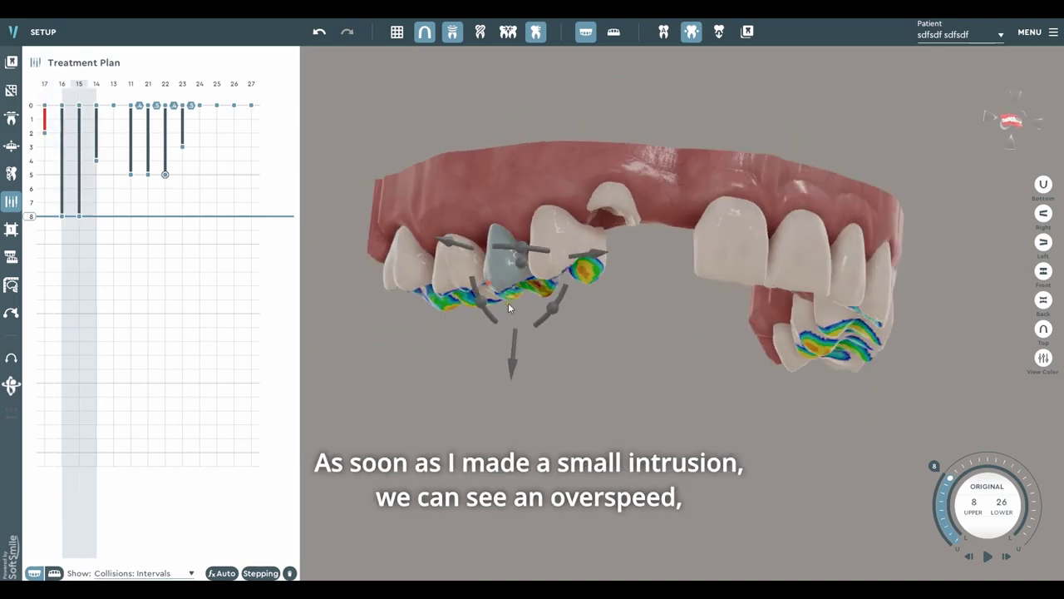
left_click_drag(510, 363, 513, 340)
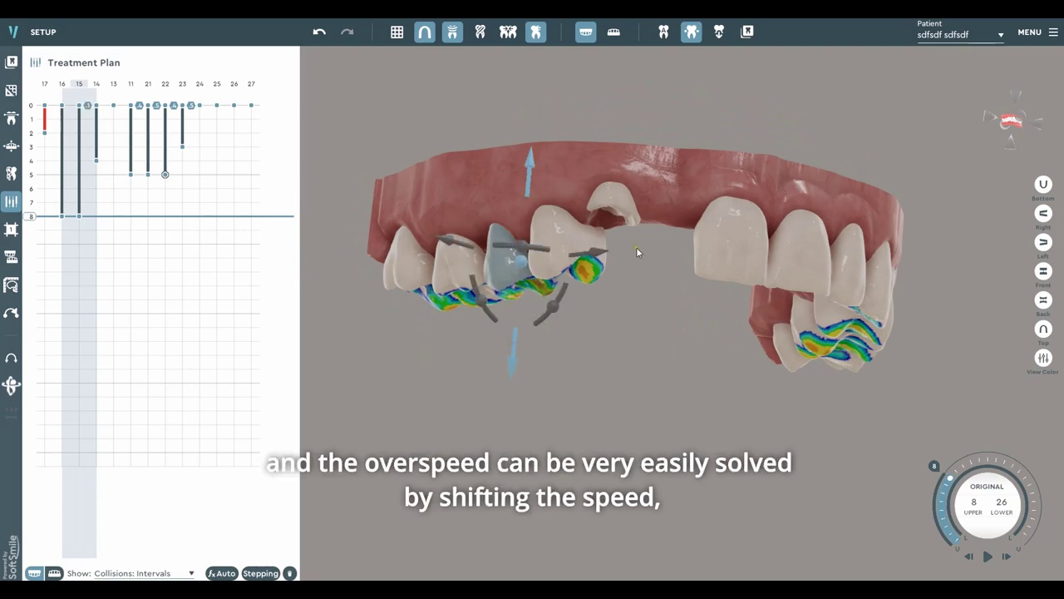
Step: Slow tooth 17 down by extending the end of its movement segment to step 3
right_click_drag(715, 286, 711, 283)
left_click_drag(711, 281, 539, 133)
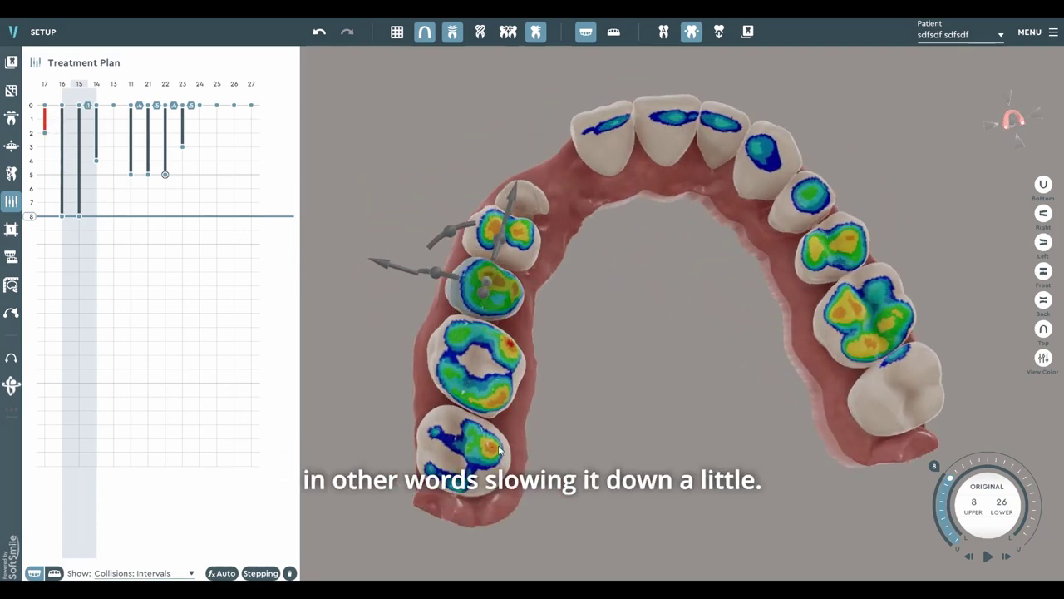
left_click_drag(701, 180, 432, 371)
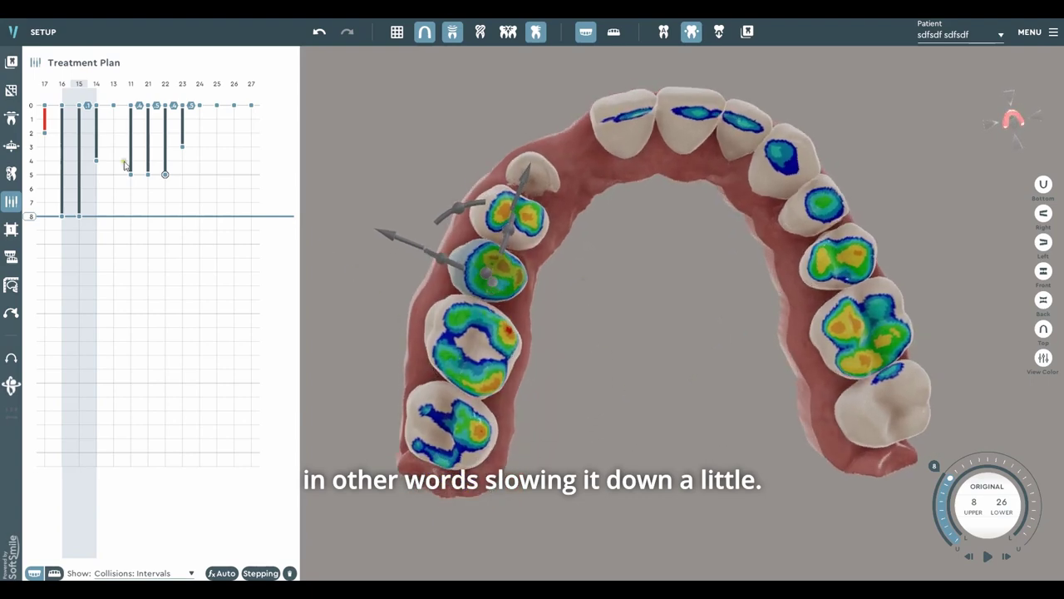
left_click(45, 139)
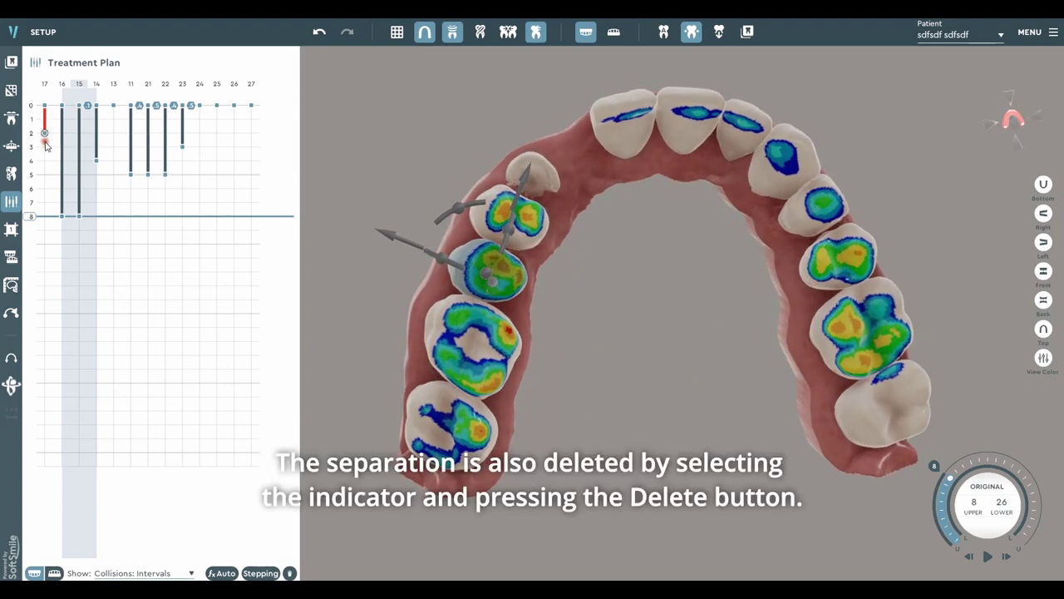
left_click_drag(44, 134, 45, 147)
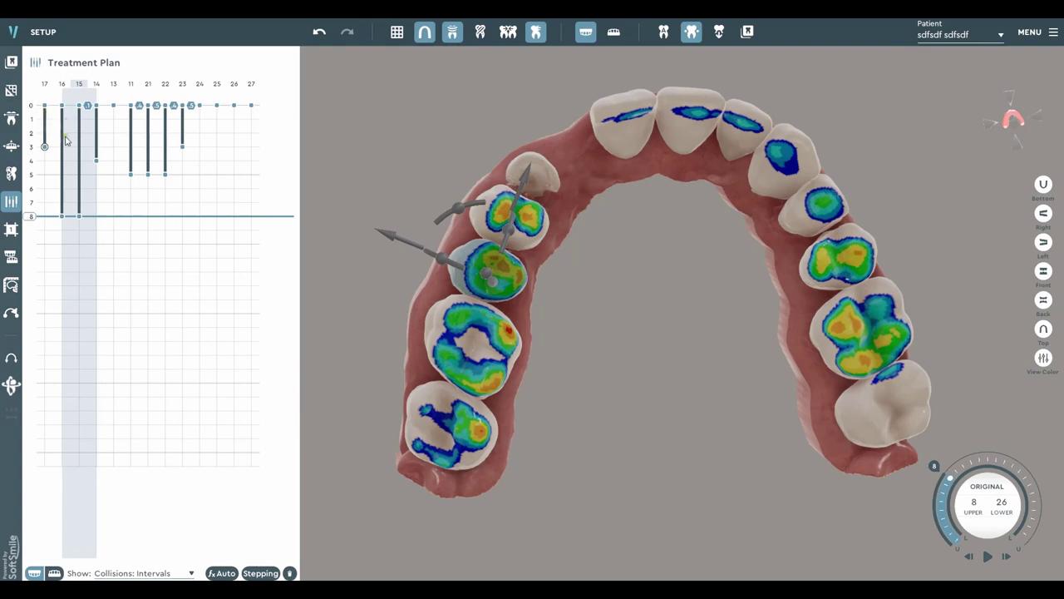
Step: Delete the separation between teeth 15 and 14 at step 0
scroll(383, 210, "down", 4)
middle_click_drag(552, 244, 534, 211)
scroll(552, 225, "down", 2)
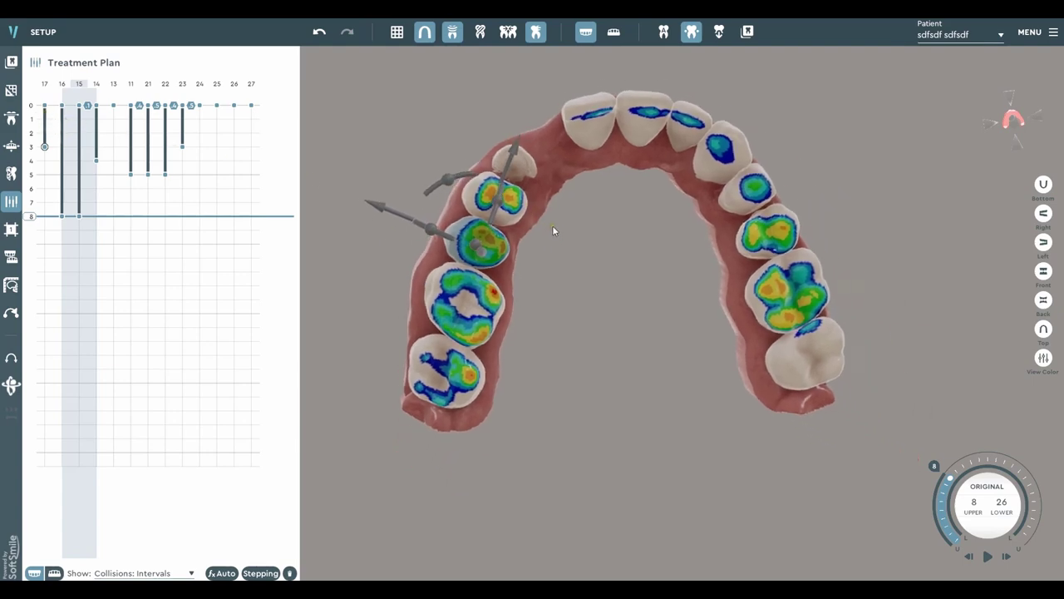
middle_click_drag(584, 261, 604, 291)
scroll(465, 241, "up", 2)
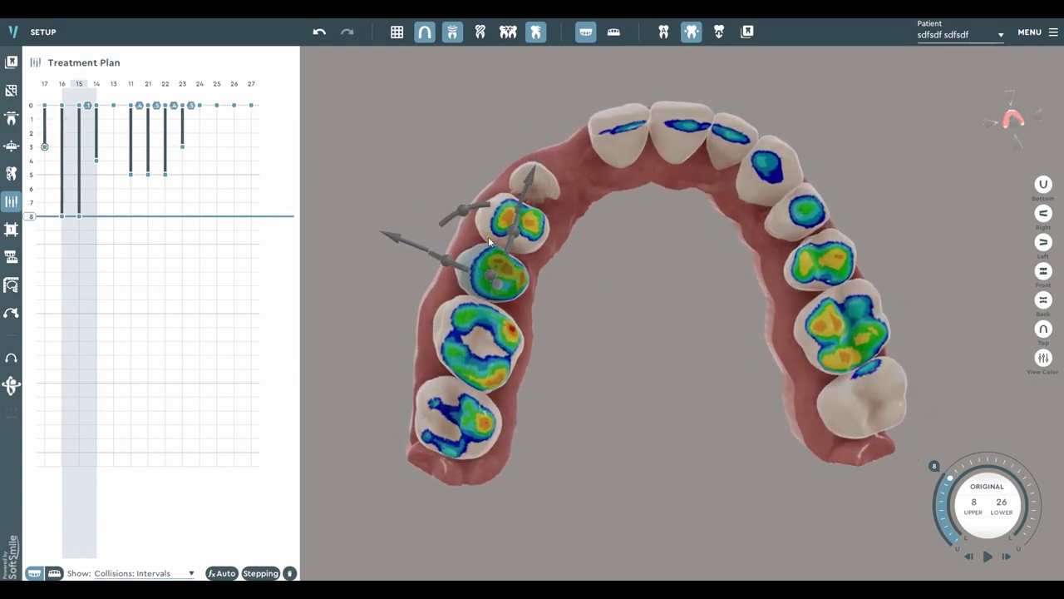
left_click(89, 109)
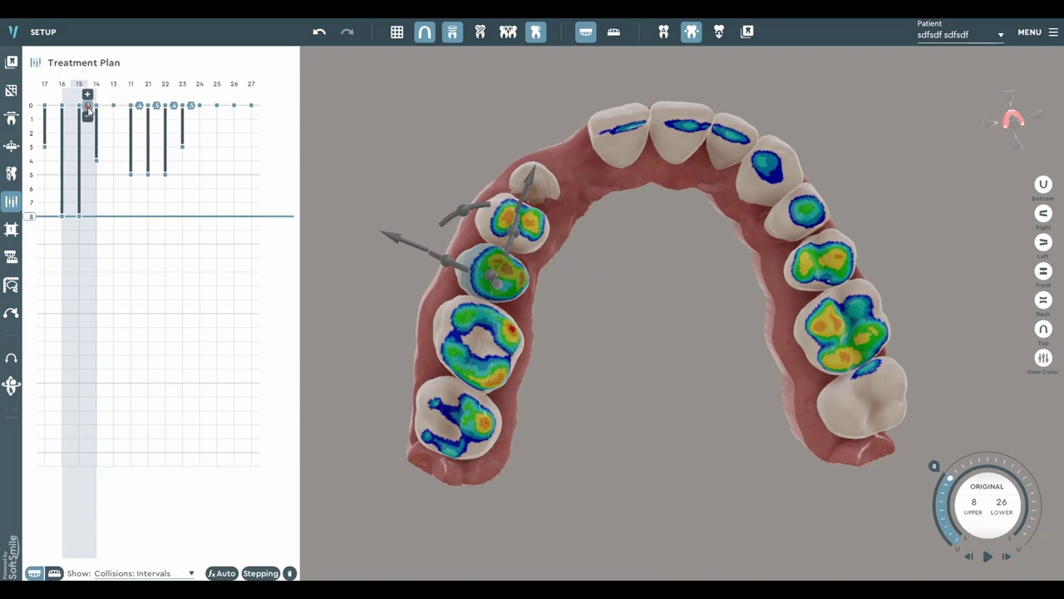
left_click(251, 148)
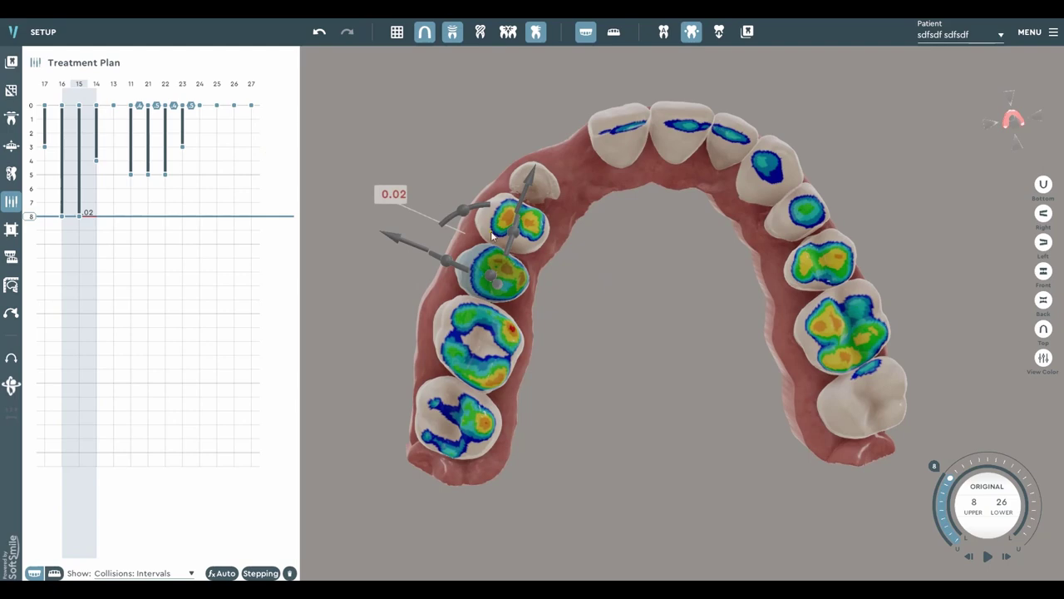
Step: Add teeth 16 and 17 to the selected tooth 15 and shift all three slightly backward to clear the collision with tooth 14
right_click_drag(607, 297, 686, 260)
left_click(1015, 125)
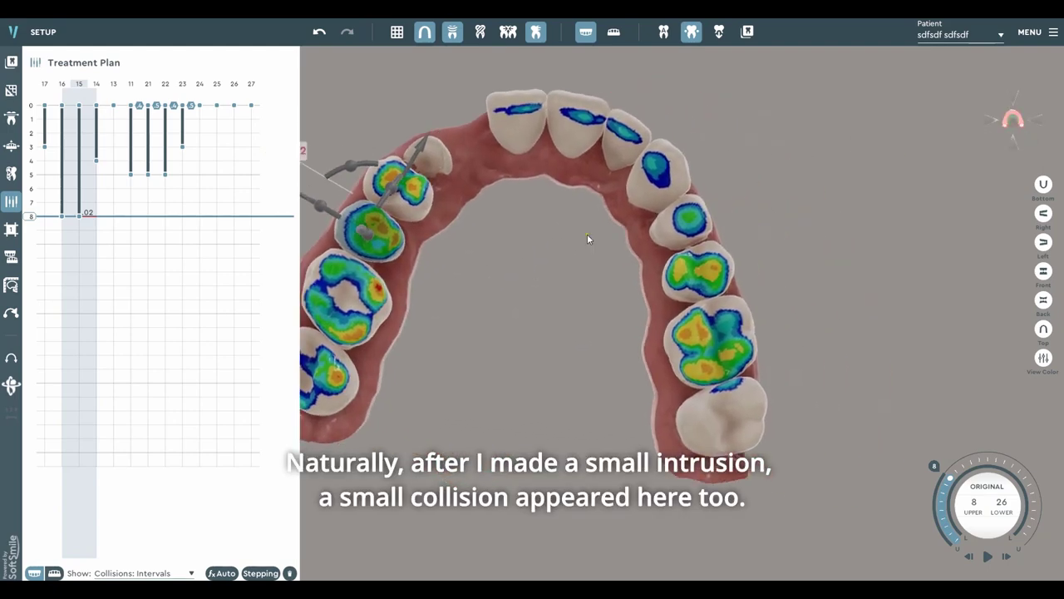
middle_click_drag(425, 273, 641, 242)
left_click(574, 259, "ctrl")
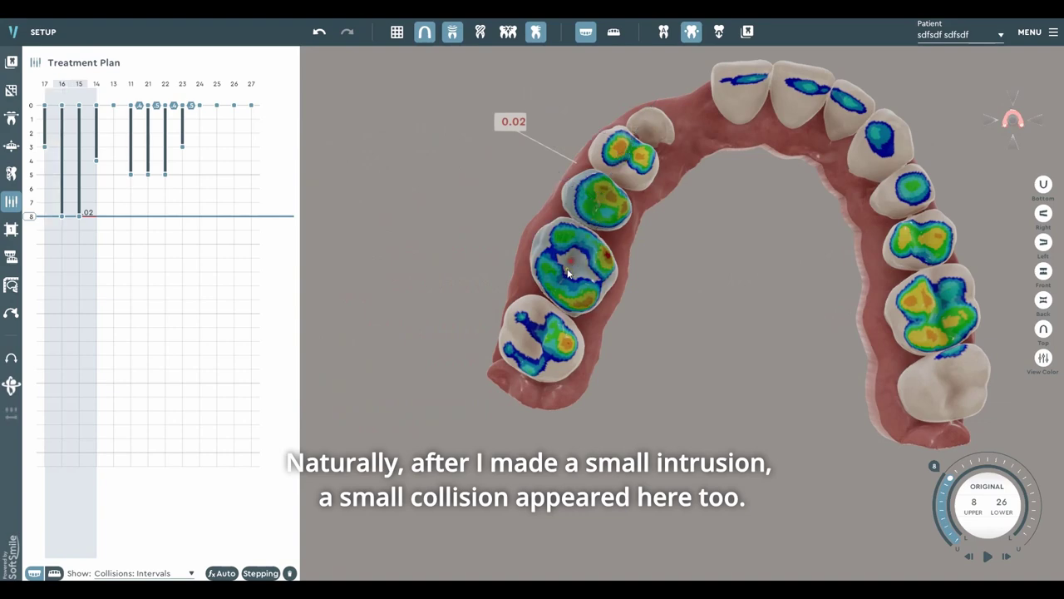
left_click(570, 323, "ctrl")
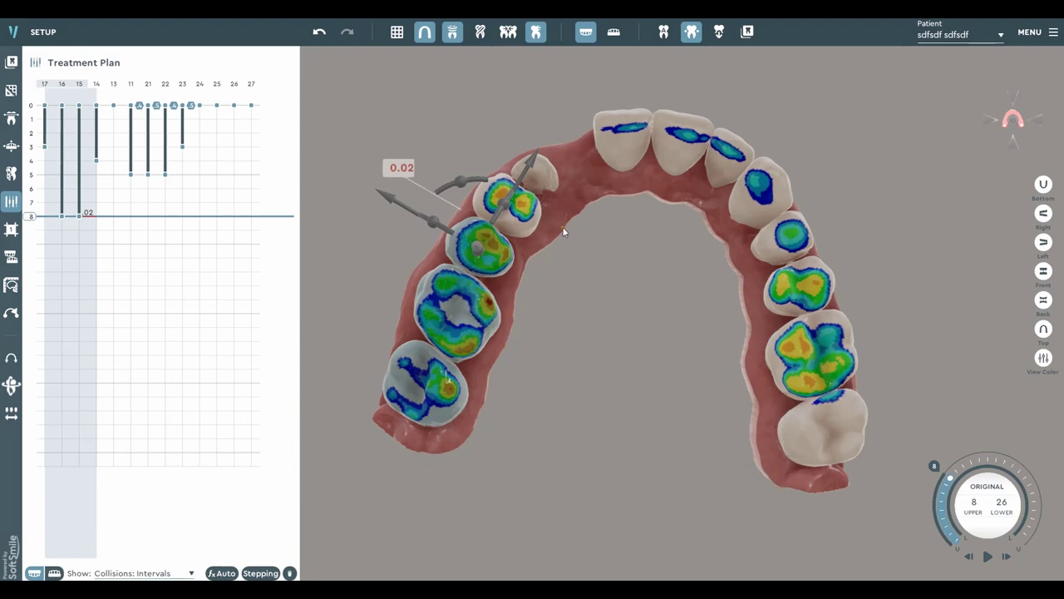
scroll(562, 227, "up", 2)
middle_click_drag(557, 250, 598, 298)
scroll(552, 286, "up", 1)
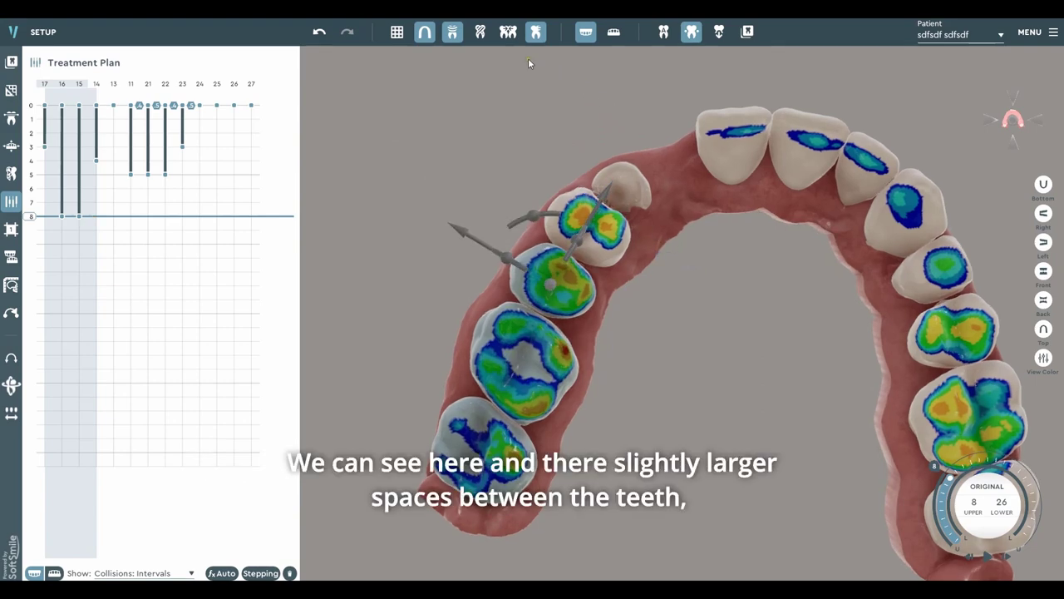
Step: Display the penetration values and examine the spaces between the upper teeth
left_click(507, 32)
mouse_move(606, 247)
left_mouse_down()
mouse_move(615, 238)
mouse_move(600, 263)
mouse_move(609, 248)
left_mouse_up()
scroll(689, 345, "down", 1)
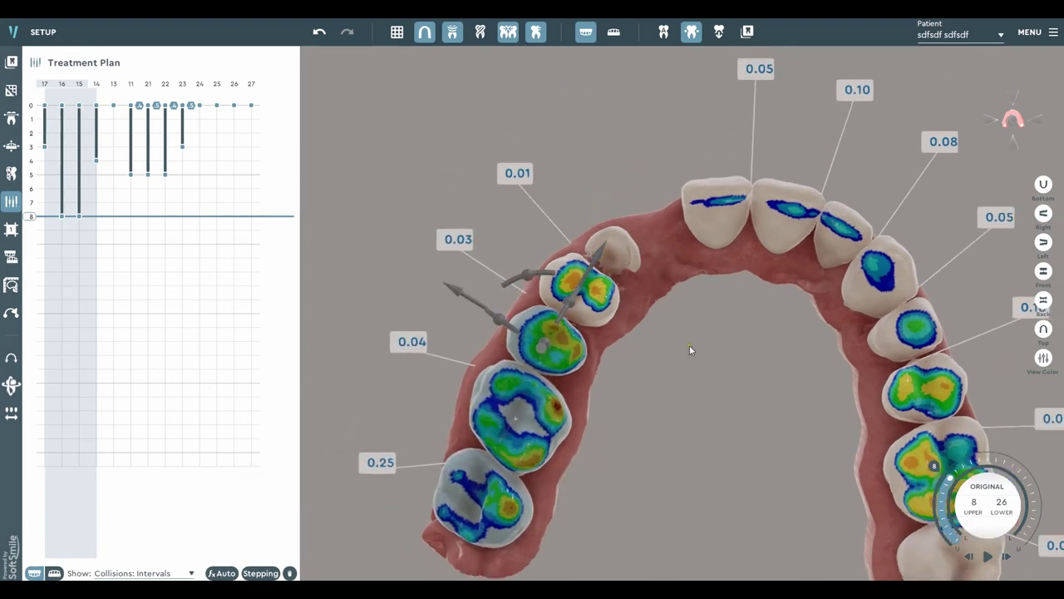
middle_click_drag(689, 345, 661, 283)
Step: Move tooth 17 forward to narrow its gap to tooth 16 to about 0.04, and hide the penetration values
left_click(467, 413)
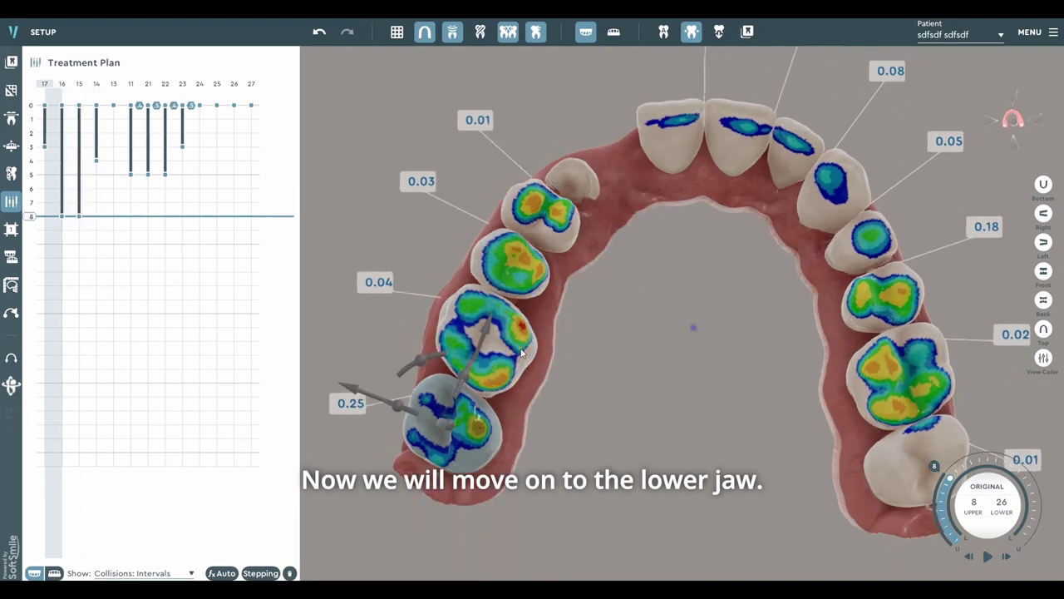
left_click_drag(490, 330, 500, 322)
scroll(587, 332, "down", 3)
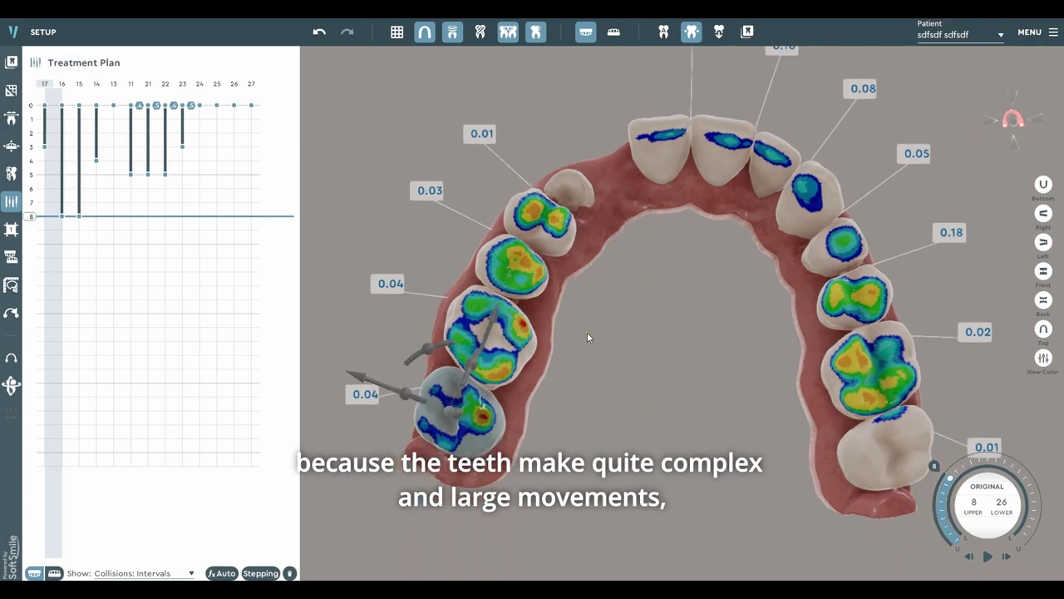
left_click_drag(573, 265, 581, 298)
left_click(508, 31)
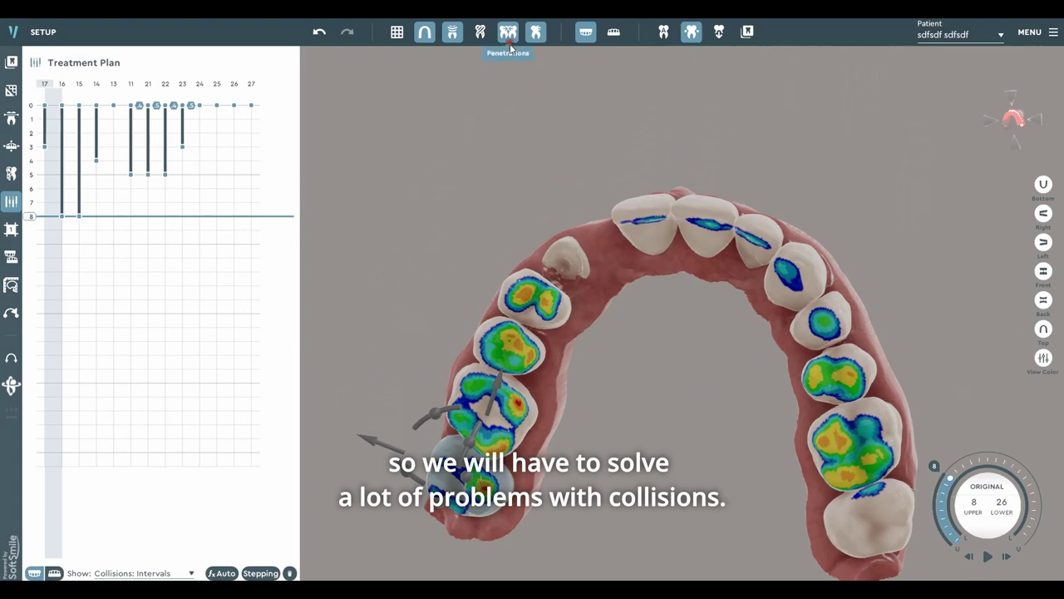
Step: Show only the lower jaw from its occlusal side and switch the Treatment Plan chart to the lower teeth
left_click_drag(524, 99, 748, 275)
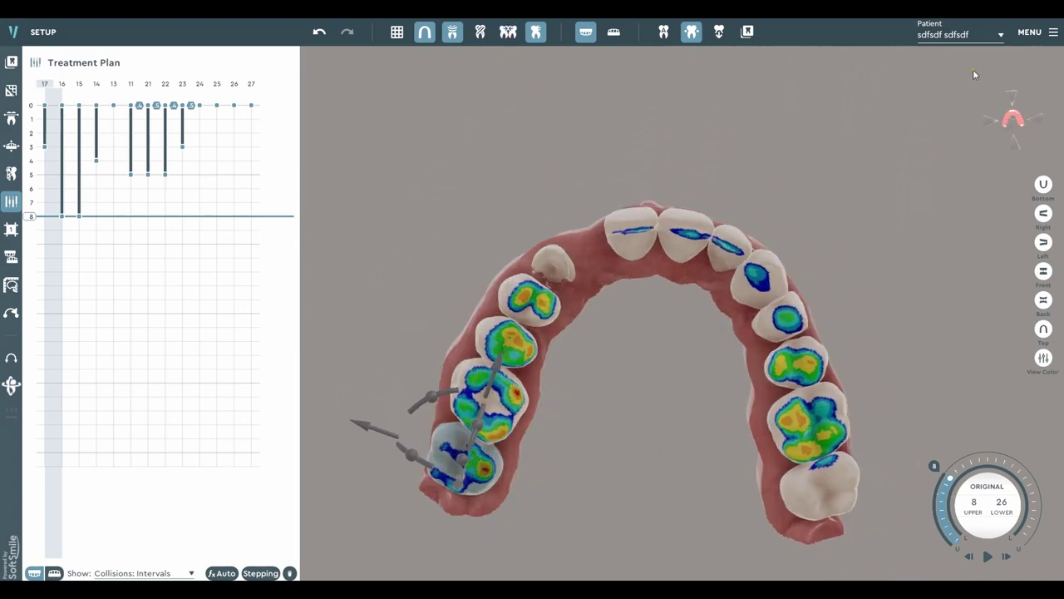
left_click(615, 32)
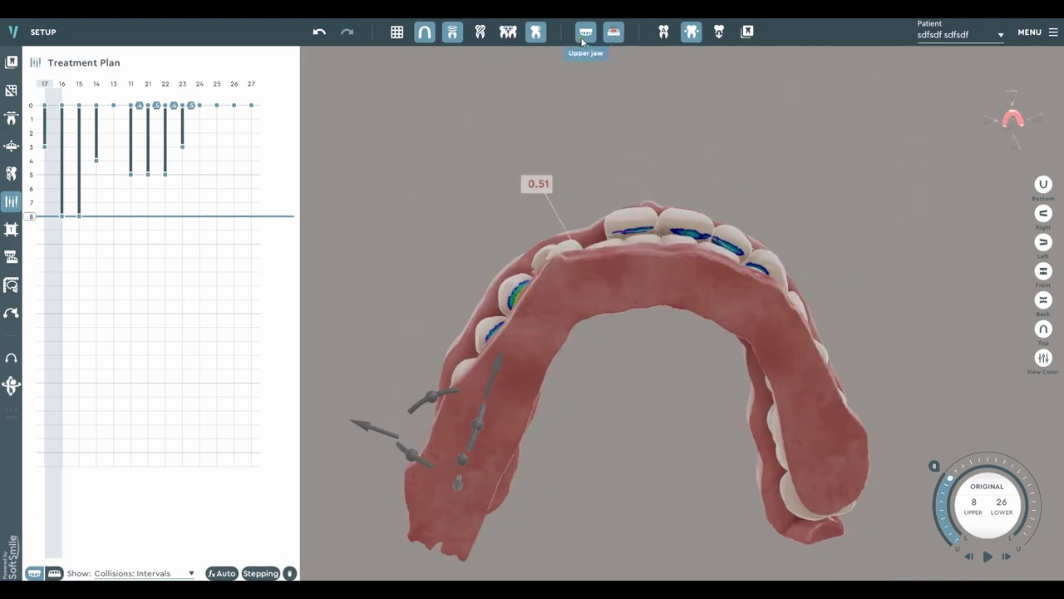
left_click(1012, 98)
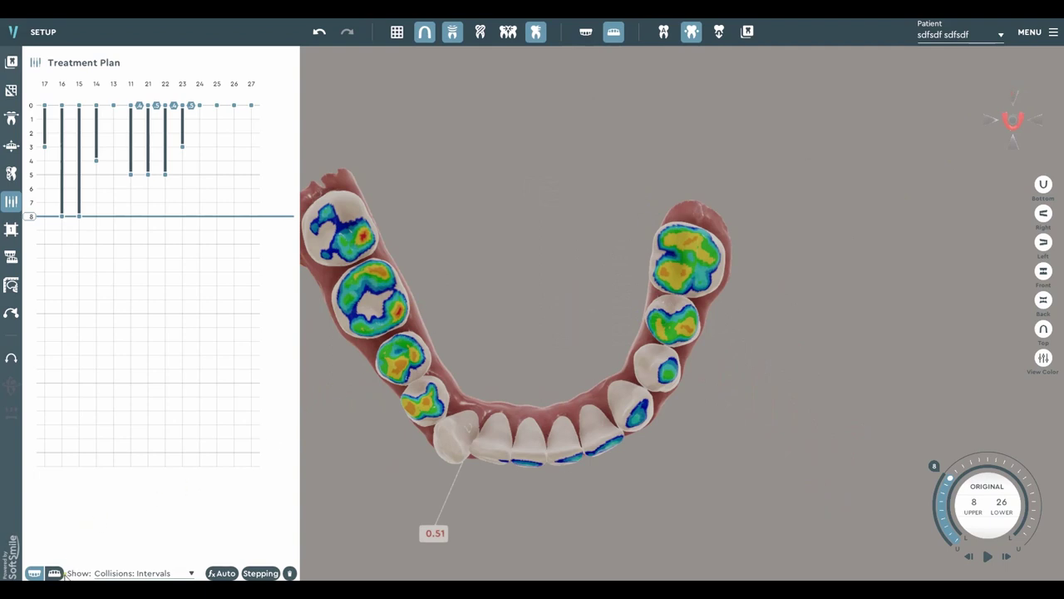
left_click(54, 573)
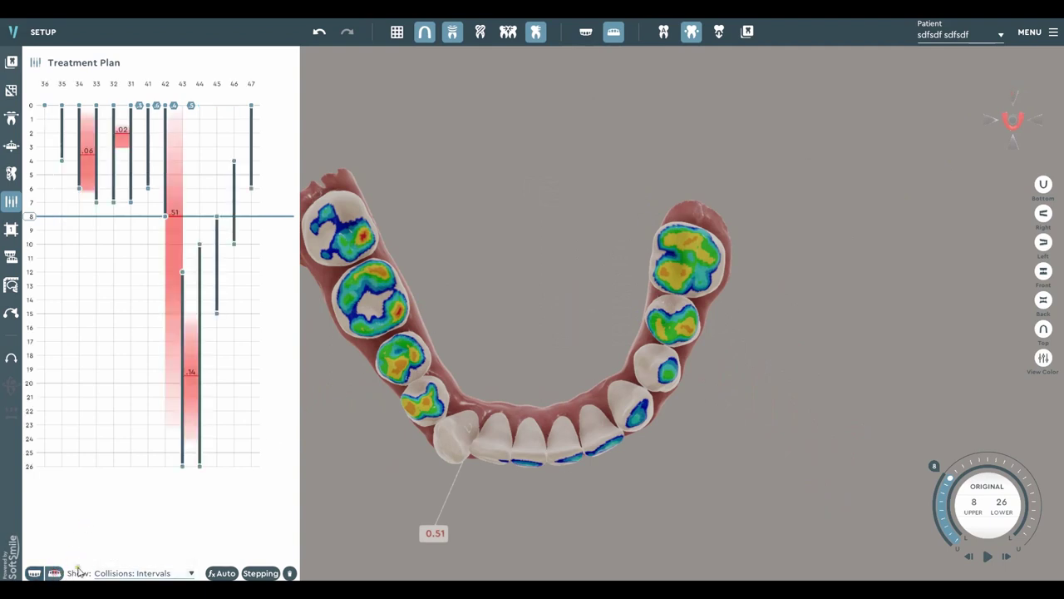
middle_click_drag(474, 396, 618, 330)
Step: Bring the lower jaw to step 26 and hide the coloured occlusal contacts on the teeth
left_click_drag(950, 478, 1019, 540)
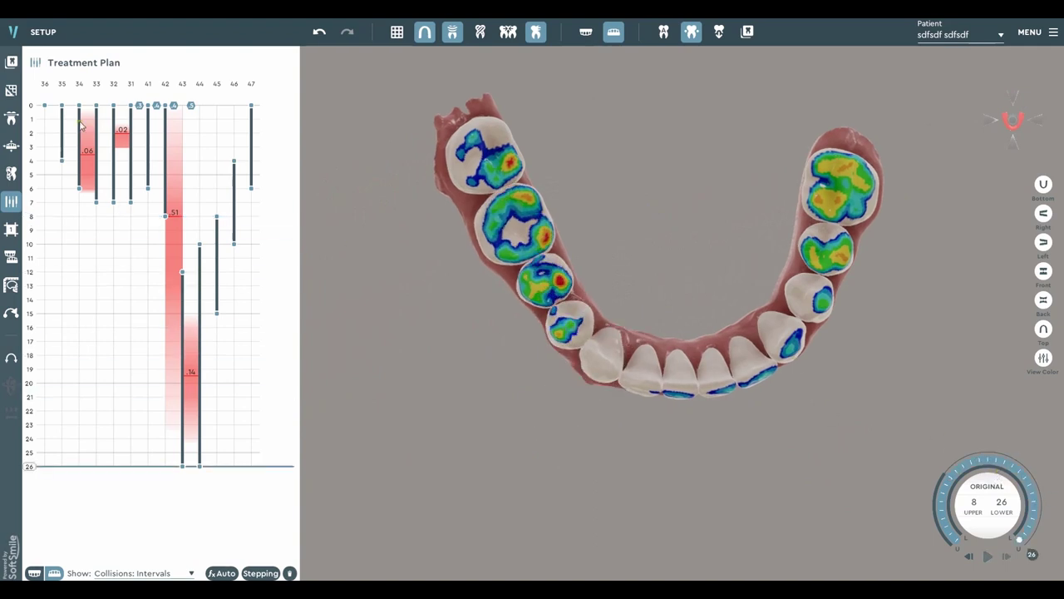
scroll(492, 278, "down", 1)
middle_click_drag(531, 267, 477, 272)
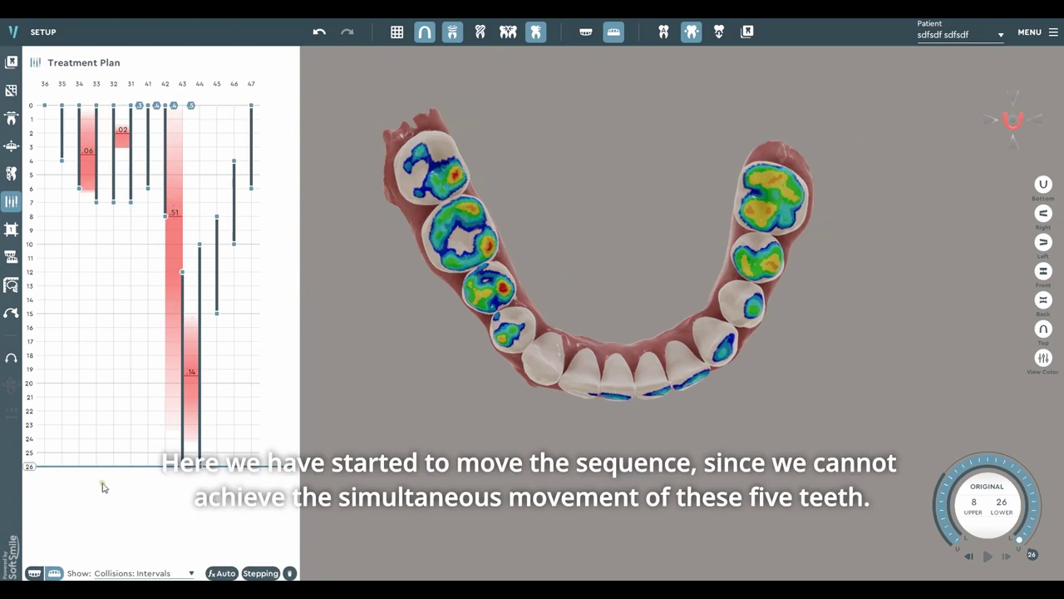
mouse_move(27, 466)
left_mouse_down()
mouse_move(27, 231)
mouse_move(5, 74)
mouse_move(30, 466)
left_mouse_up()
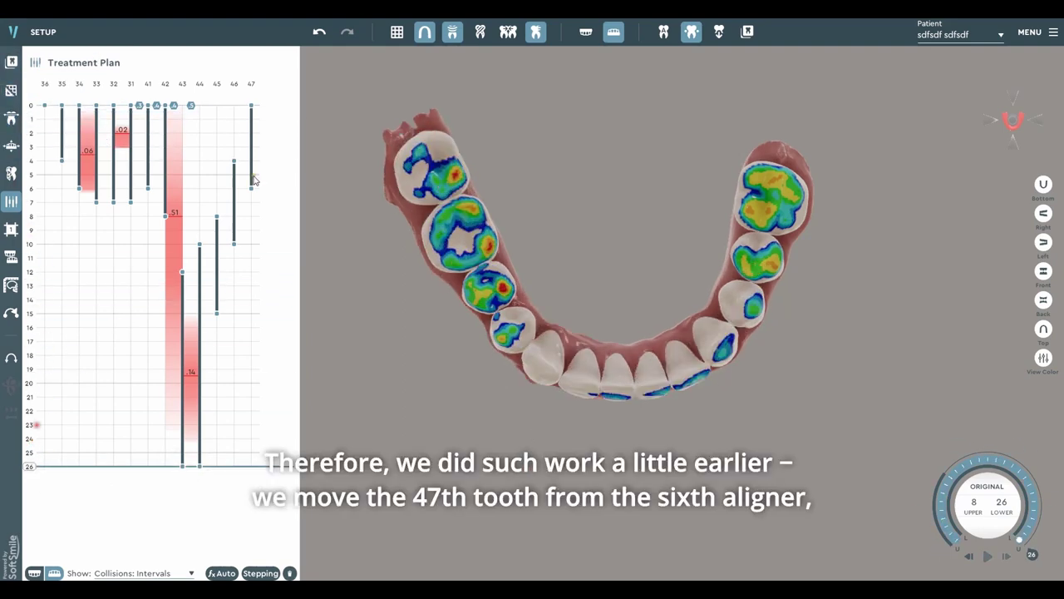
left_click(452, 32)
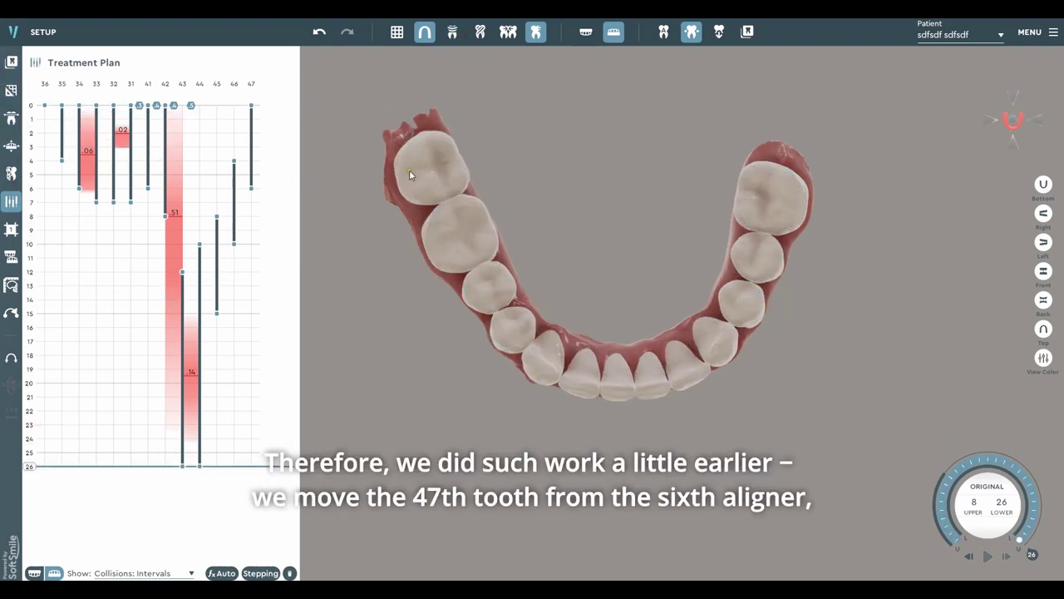
Step: Shift tooth 46's movement segment so it runs from step 6 to step 12
left_click_drag(30, 466, 81, 79)
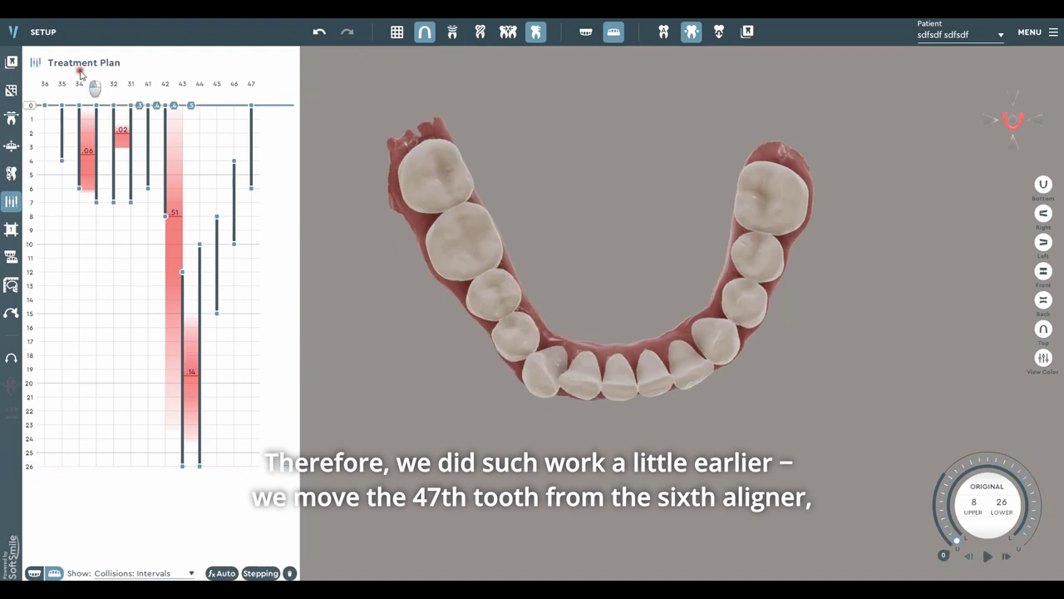
left_click(31, 108)
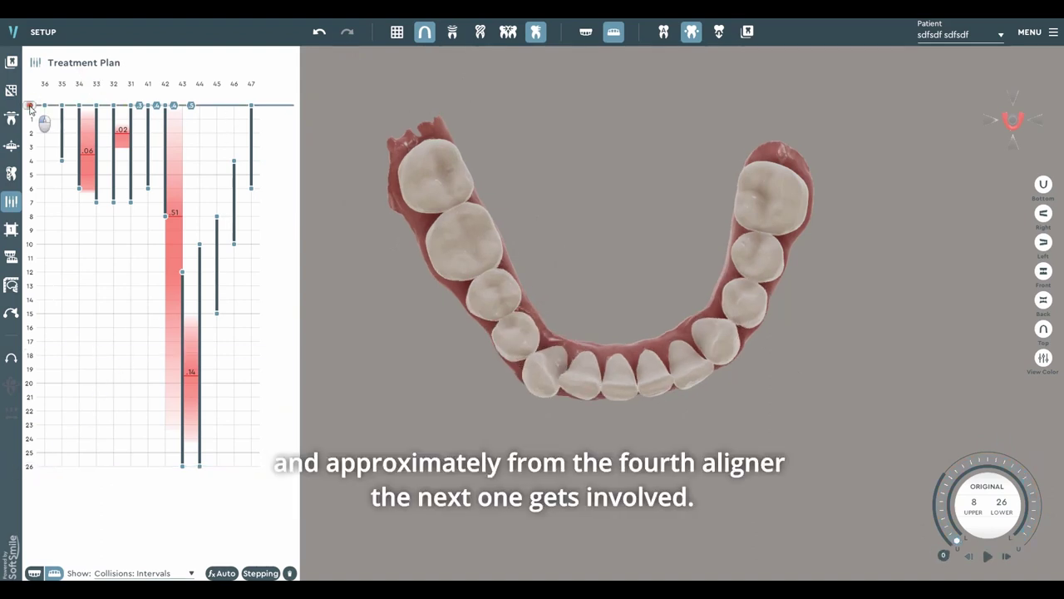
left_click_drag(30, 109, 127, 203)
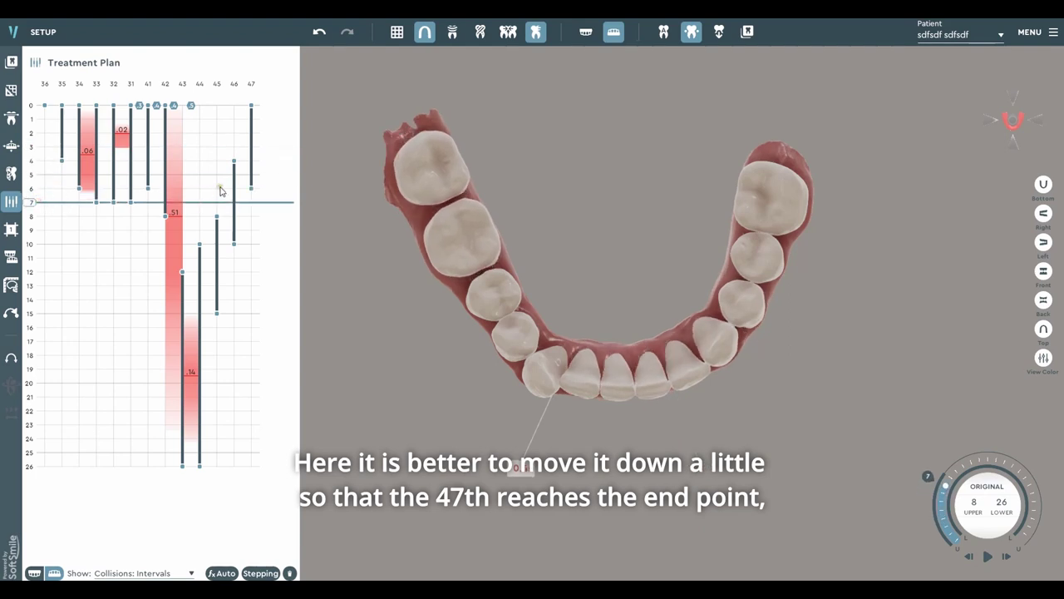
left_click_drag(244, 197, 247, 214)
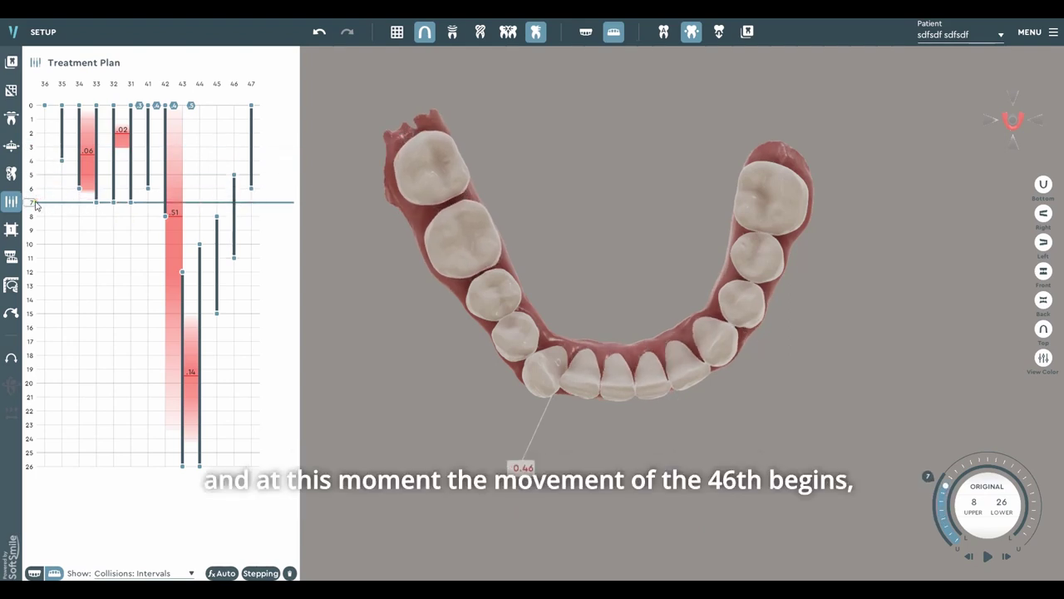
left_click_drag(36, 203, 37, 148)
left_click_drag(234, 204, 234, 222)
mouse_move(32, 148)
left_mouse_down()
mouse_move(31, 67)
mouse_move(47, 152)
left_mouse_up()
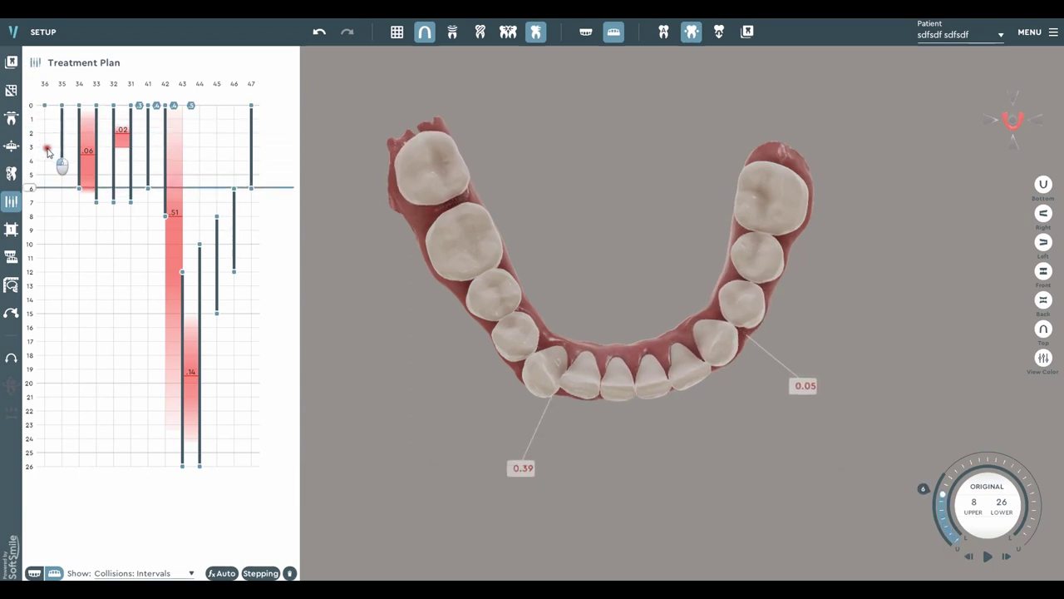
Step: Shift tooth 45's movement segment so it runs from step 9 to step 16
left_click(31, 189)
left_click_drag(31, 191, 45, 229)
mouse_move(217, 262)
left_mouse_down()
mouse_move(231, 278)
mouse_move(216, 279)
left_mouse_up()
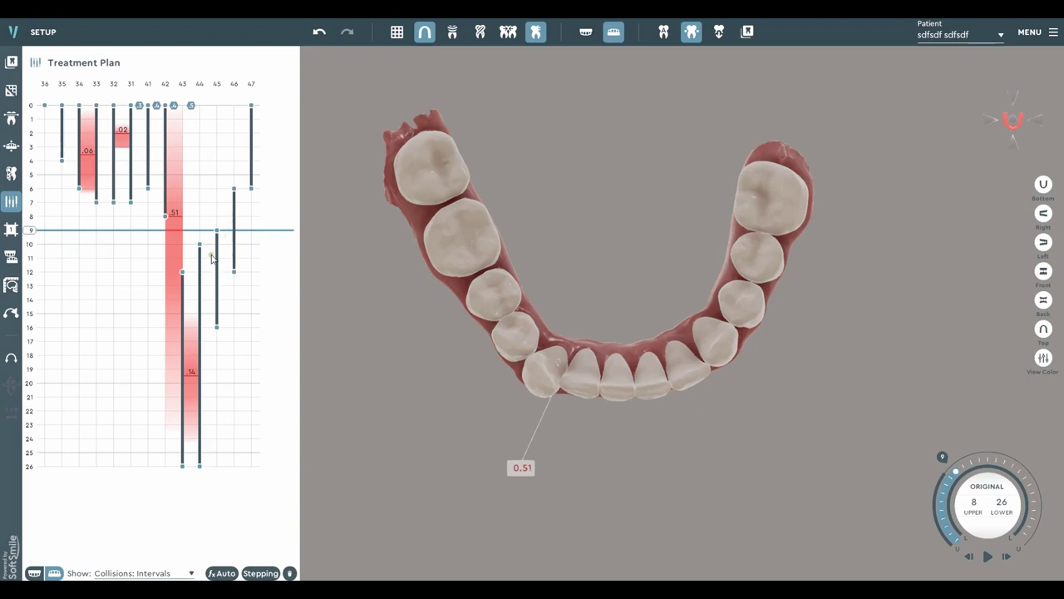
Step: Try tooth 45's movement segment at steps 11 to 18, and return its start to step 9
mouse_move(218, 261)
left_mouse_down()
mouse_move(230, 274)
mouse_move(230, 304)
mouse_move(254, 316)
left_mouse_up()
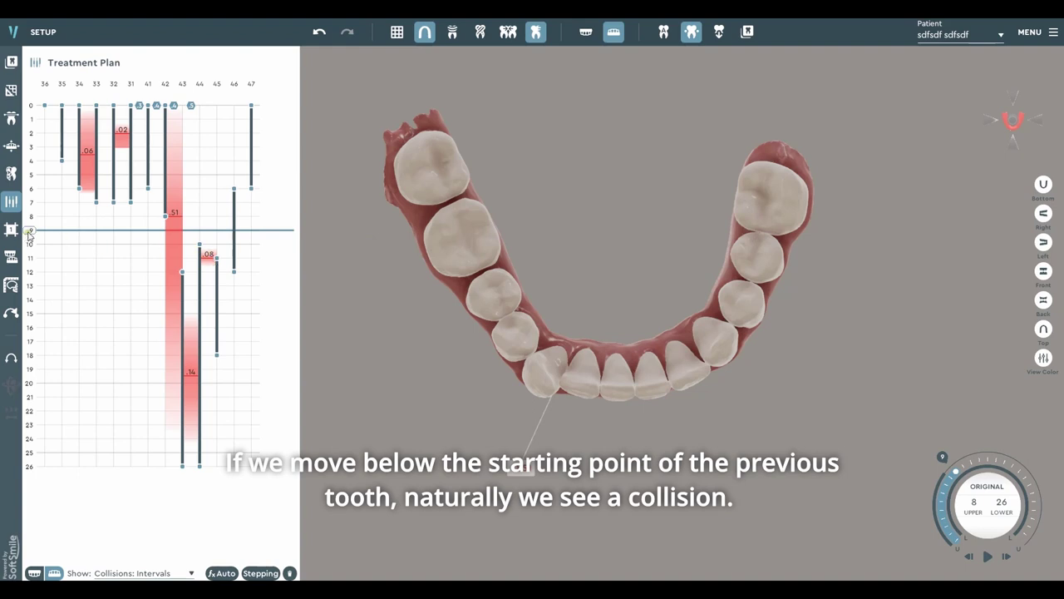
left_click_drag(29, 235, 38, 257)
left_click_drag(216, 297, 221, 269)
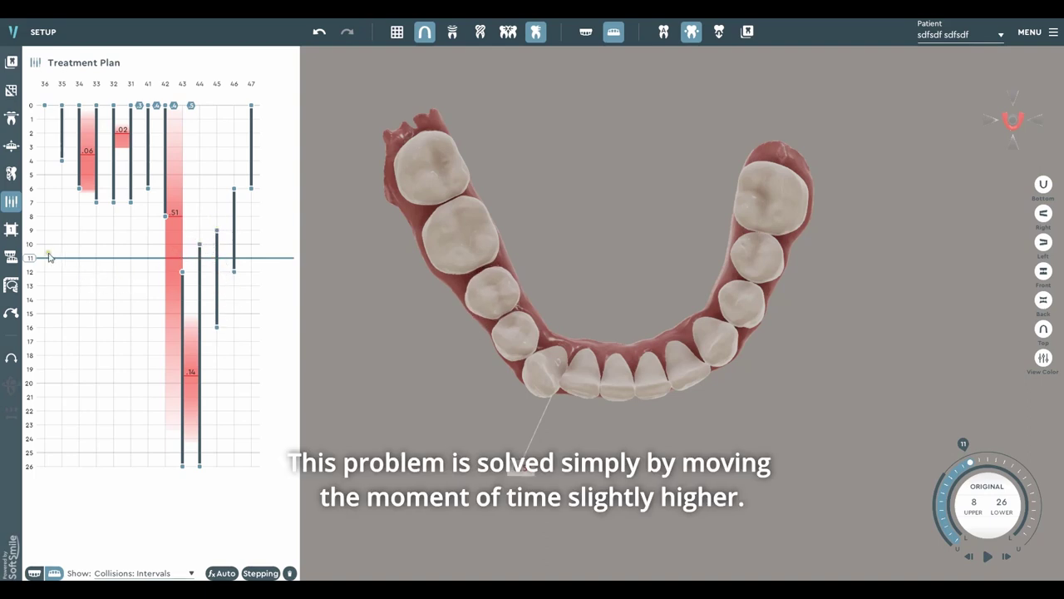
Step: Examine the collision between lower teeth 34 and 33 at steps 0, 3 and 4 from several angles
left_click_drag(37, 260, 58, 106)
scroll(415, 185, "down", 2)
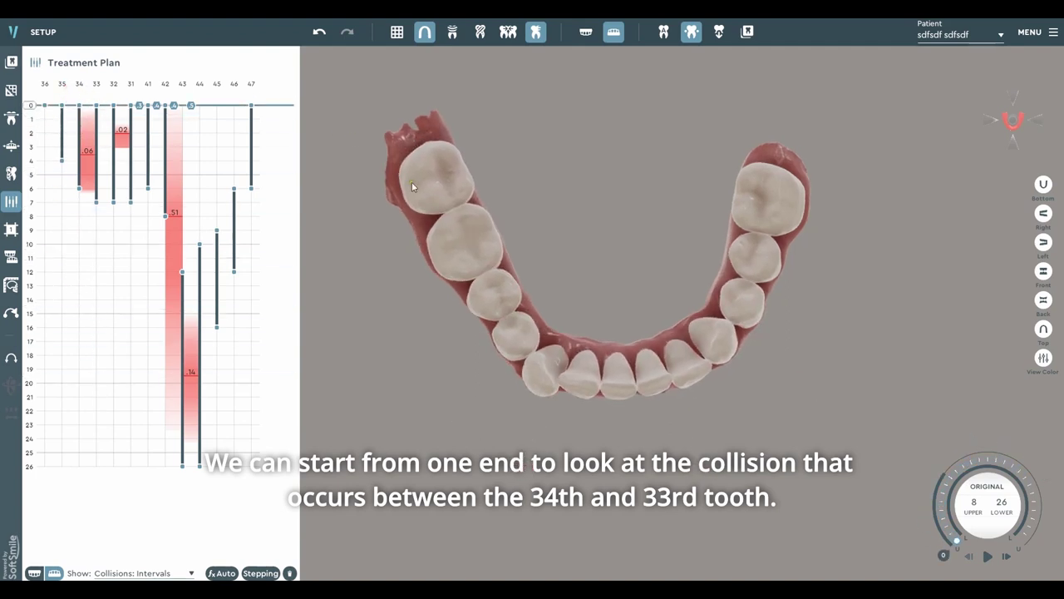
middle_click_drag(527, 319, 489, 266)
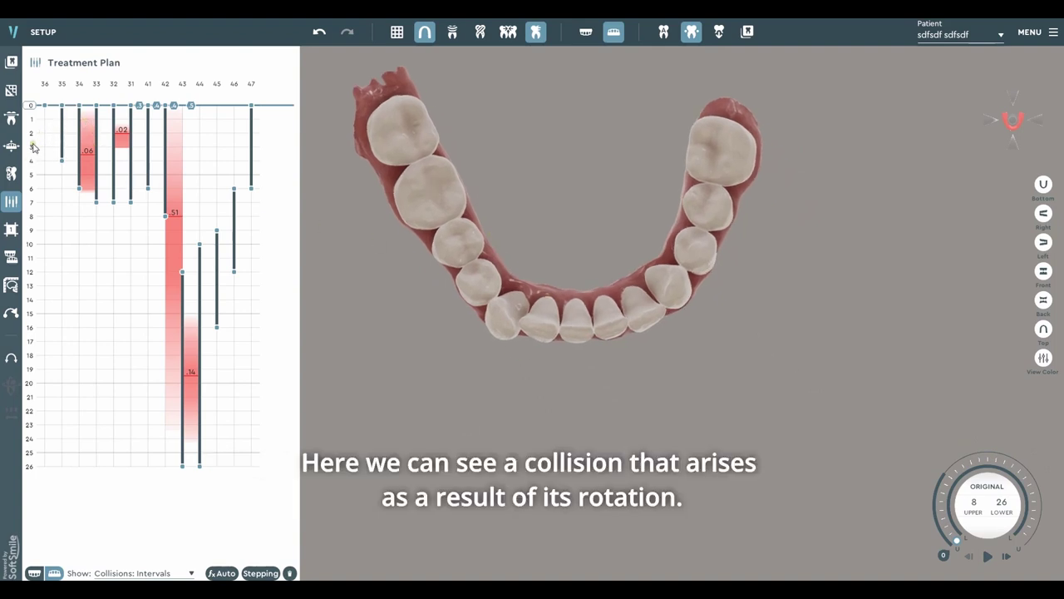
left_click(32, 148)
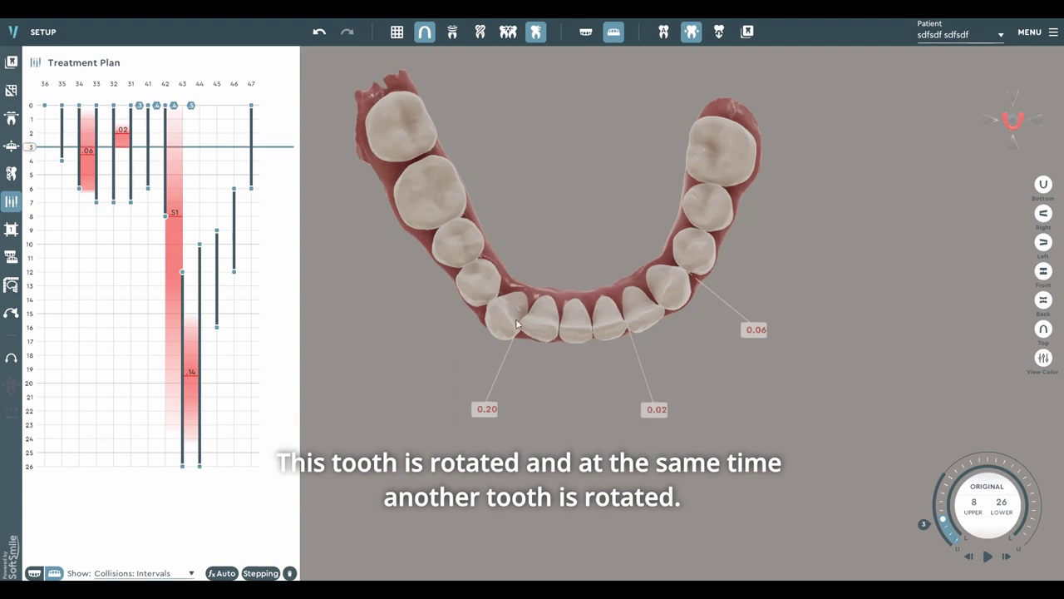
left_click(33, 161)
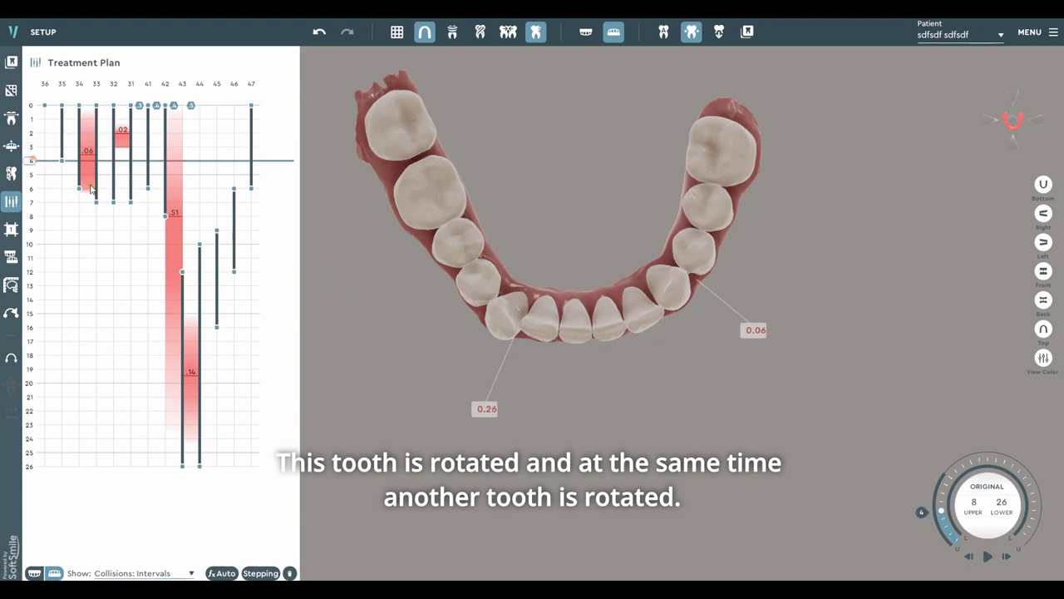
scroll(550, 342, "up", 5)
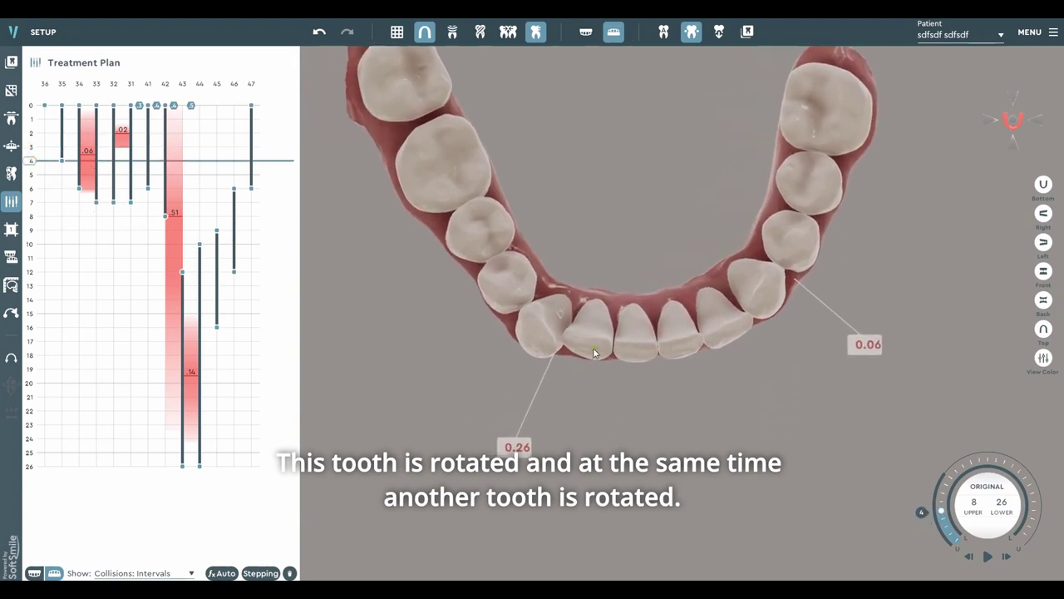
scroll(680, 333, "up", 5)
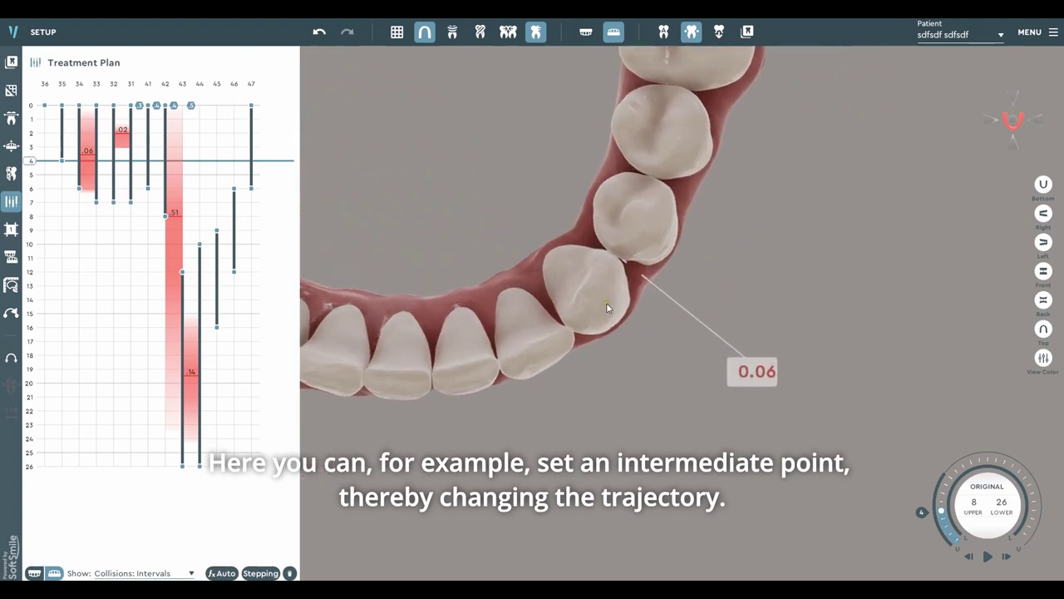
mouse_move(628, 325)
right_mouse_down()
mouse_move(606, 326)
mouse_move(582, 355)
mouse_move(640, 337)
mouse_move(613, 325)
right_mouse_up()
left_click_drag(614, 329, 502, 217)
right_click_drag(502, 217, 442, 241)
scroll(587, 235, "up", 5)
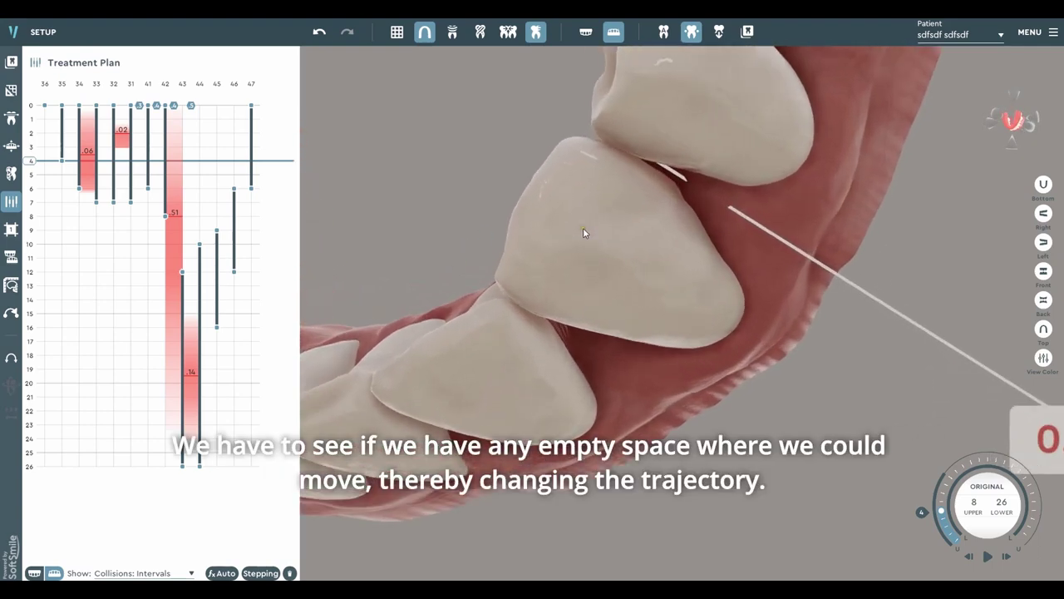
right_click_drag(585, 233, 600, 334)
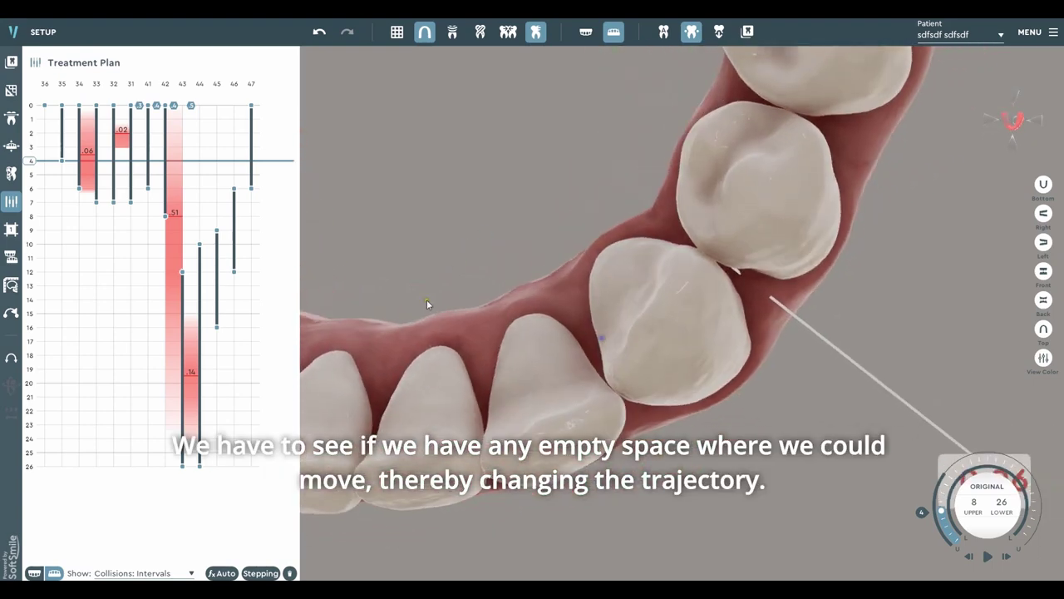
Step: Compare the positions of teeth 34 and 33 at steps 0, 2 and 4 to look for free space around them
left_click_drag(35, 161, 42, 118)
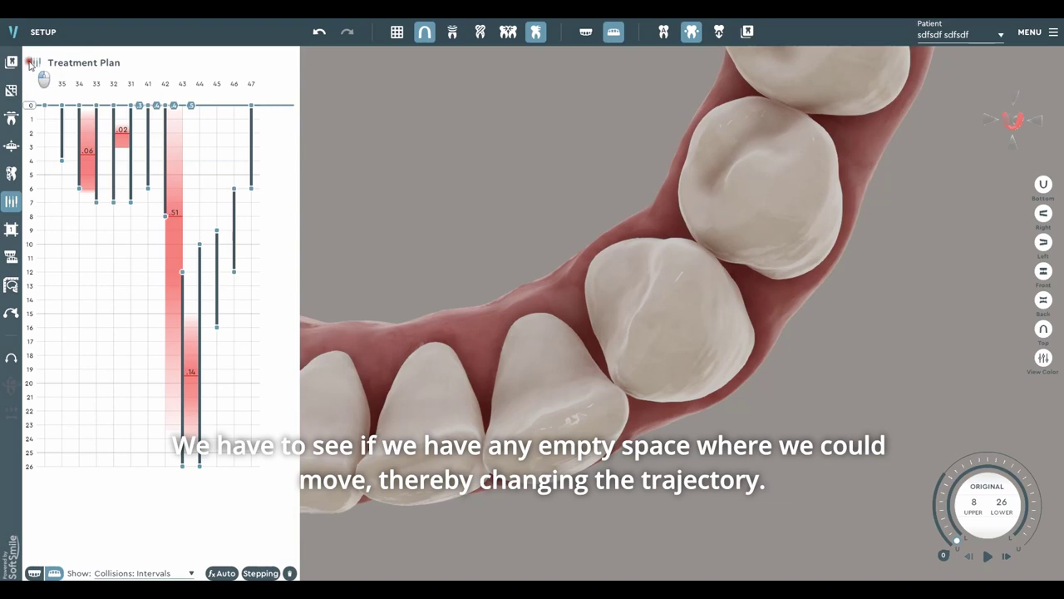
left_click_drag(32, 78, 57, 54)
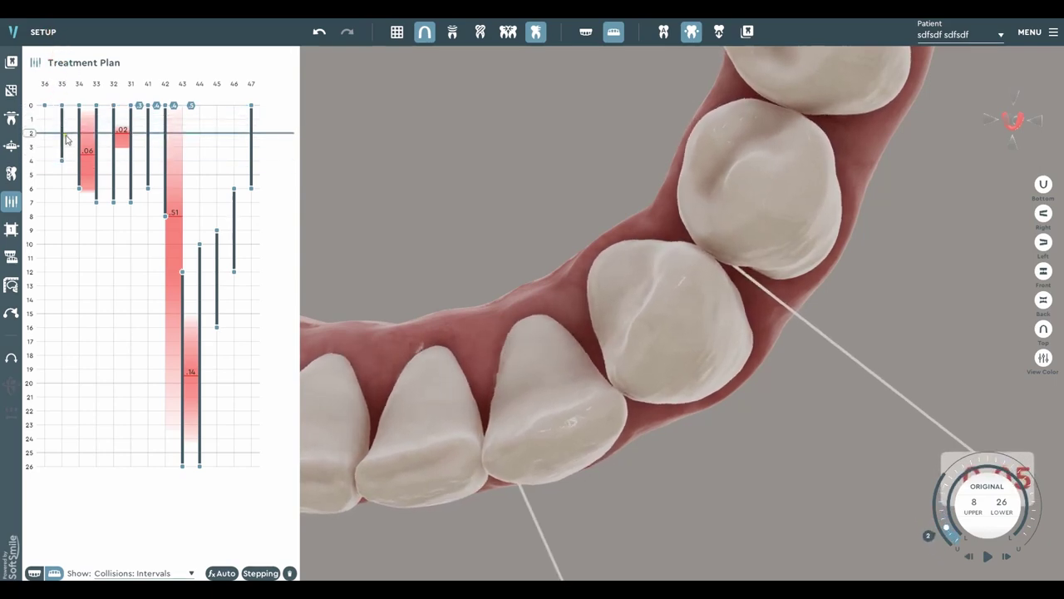
left_click_drag(48, 142, 31, 164)
left_click(31, 158)
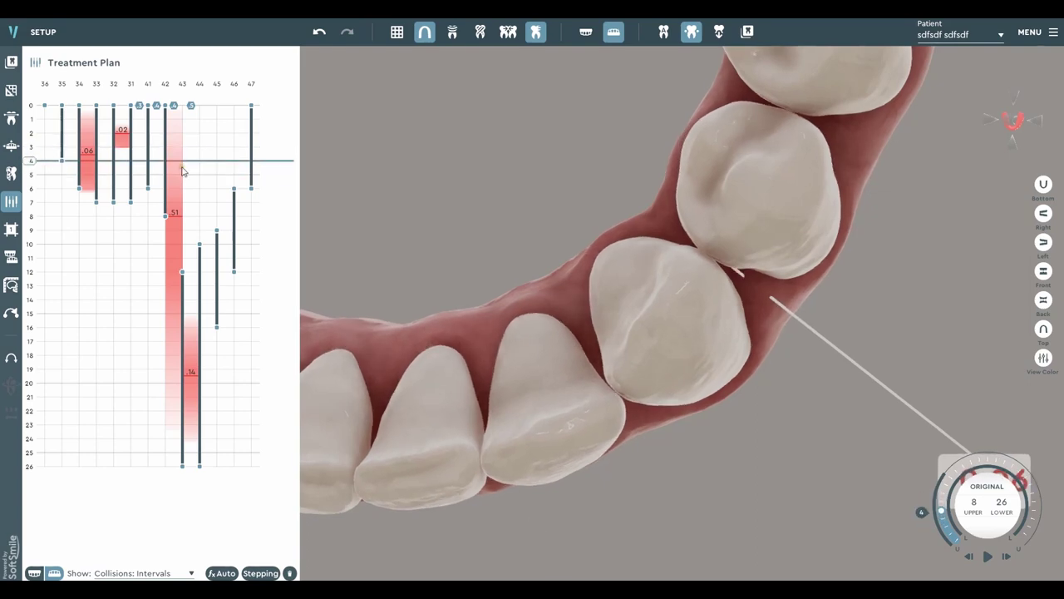
right_click_drag(719, 193, 563, 282)
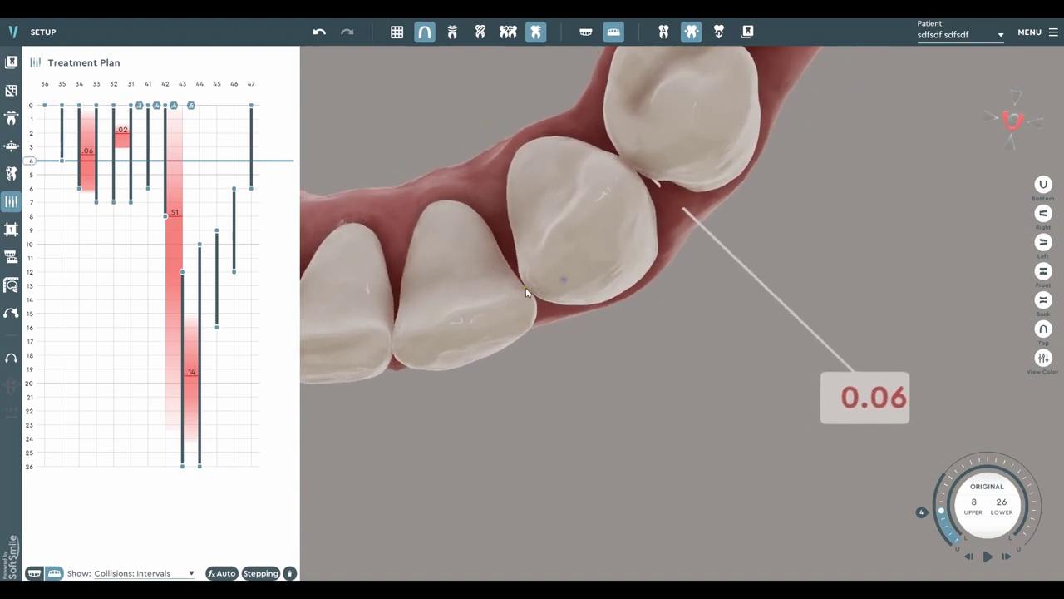
left_click_drag(613, 278, 624, 319)
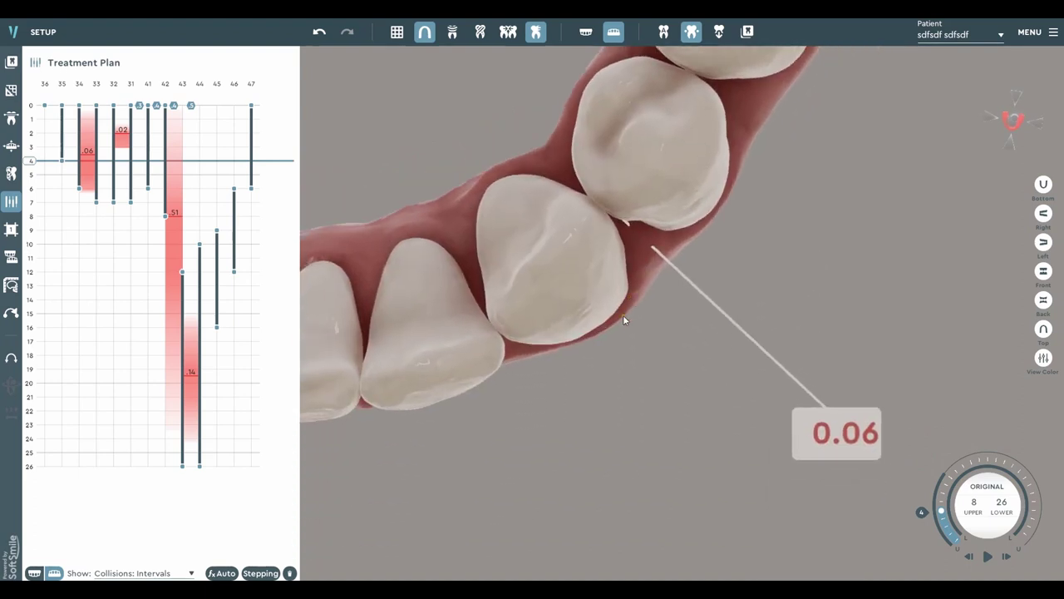
scroll(619, 105, "down", 5)
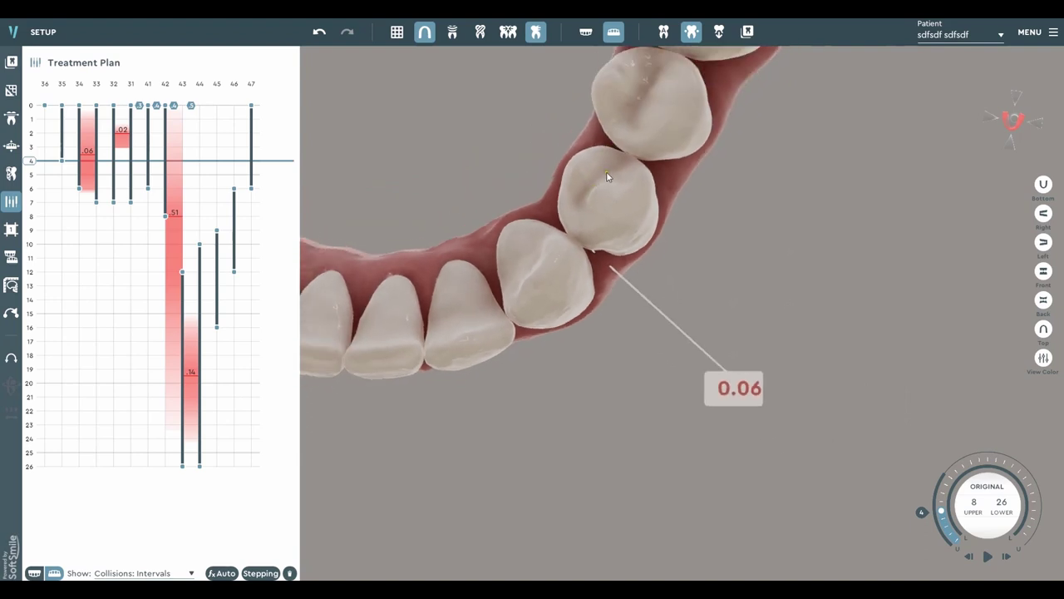
Step: Display the penetration values and examine the spaces beside teeth 33 and 34 at step 4
left_click(508, 31)
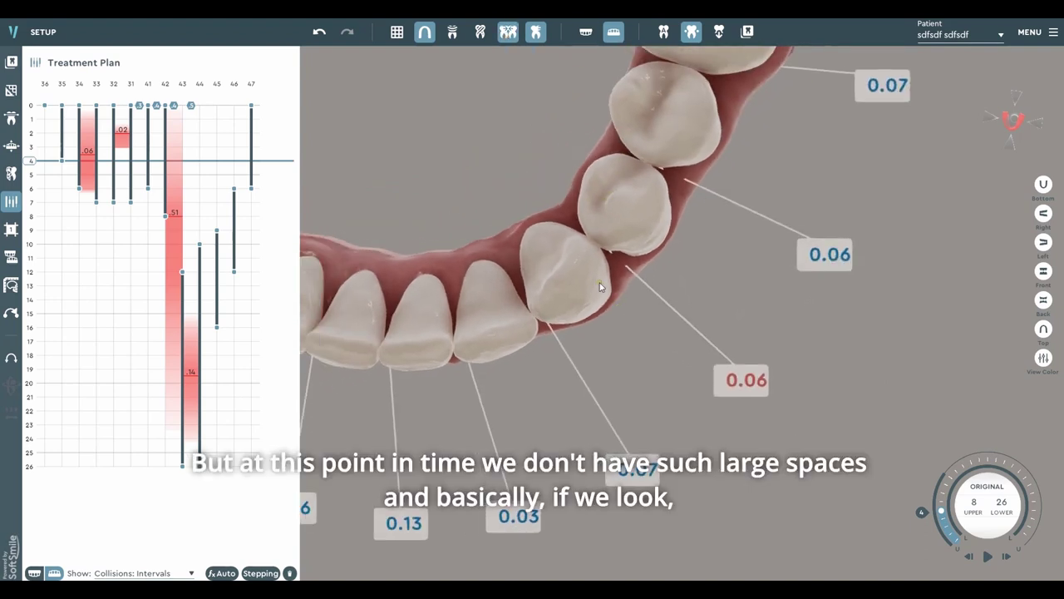
left_click_drag(675, 256, 670, 326)
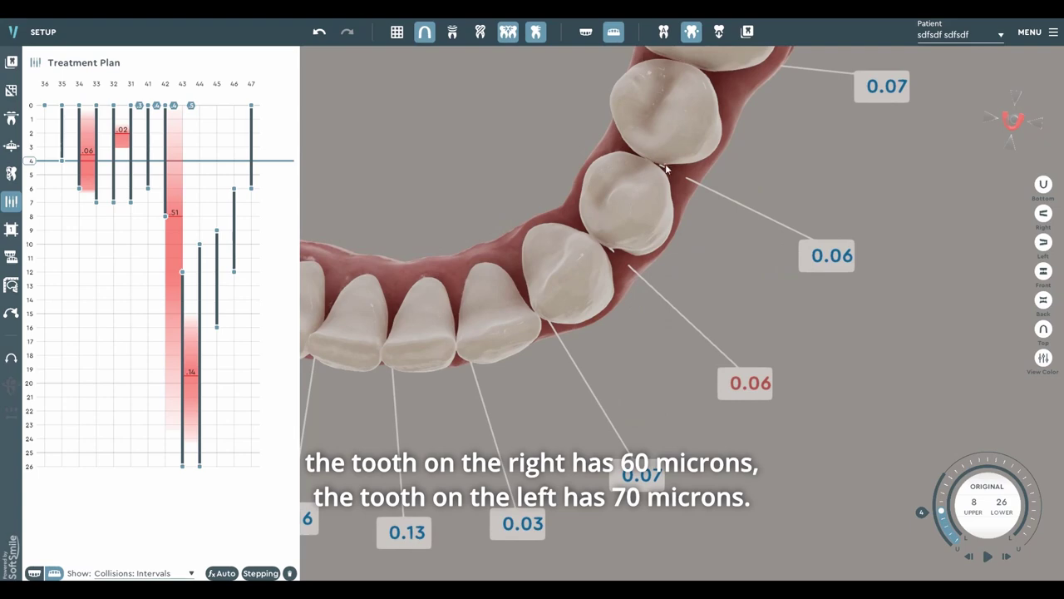
left_click(829, 256)
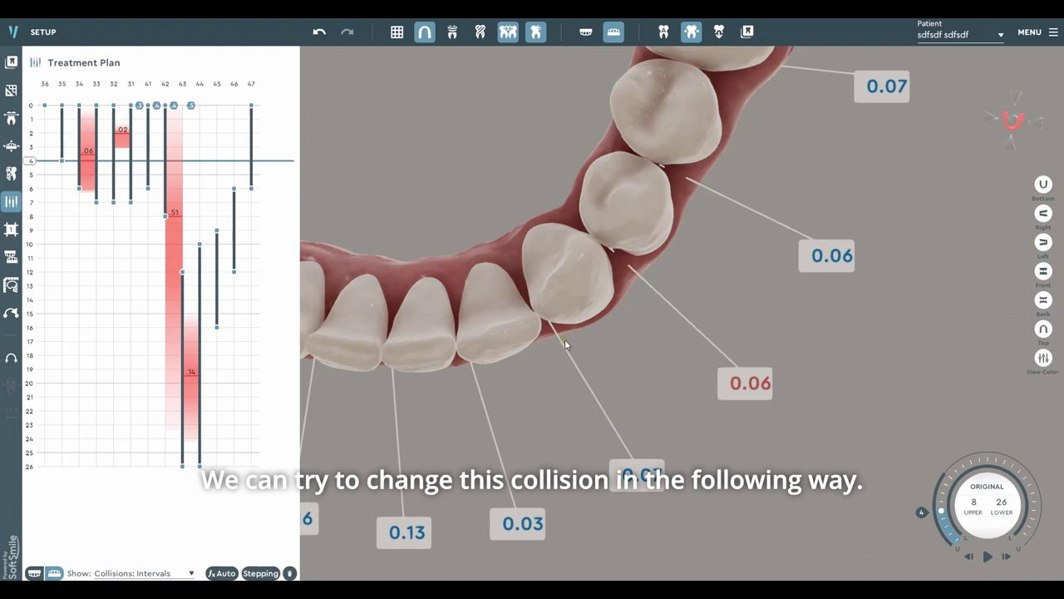
Step: Add an intermediate point to tooth 34's movement at step 3
left_click(34, 148)
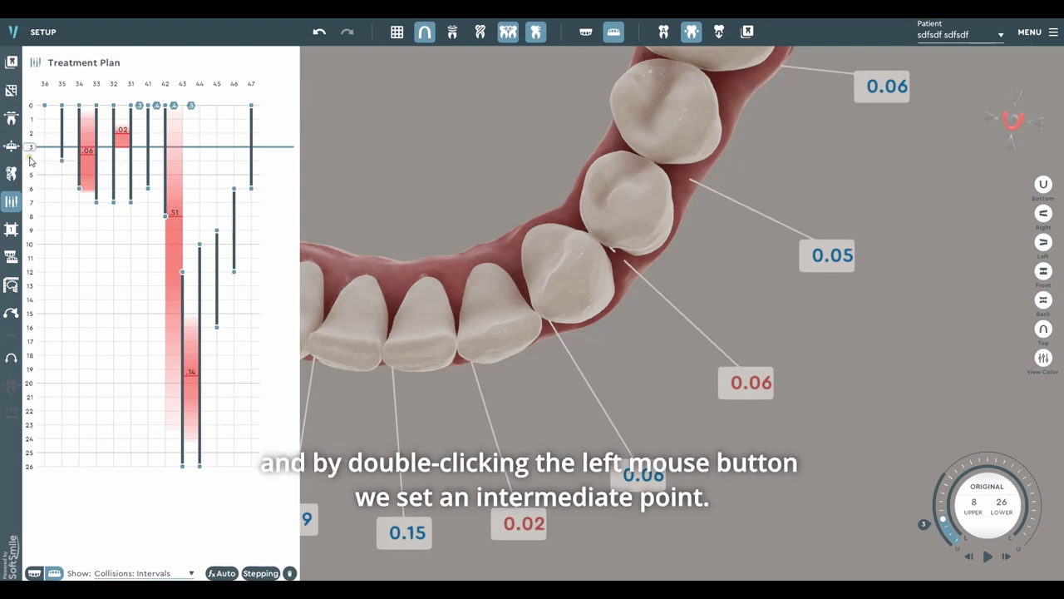
left_click(31, 160)
left_click(31, 149)
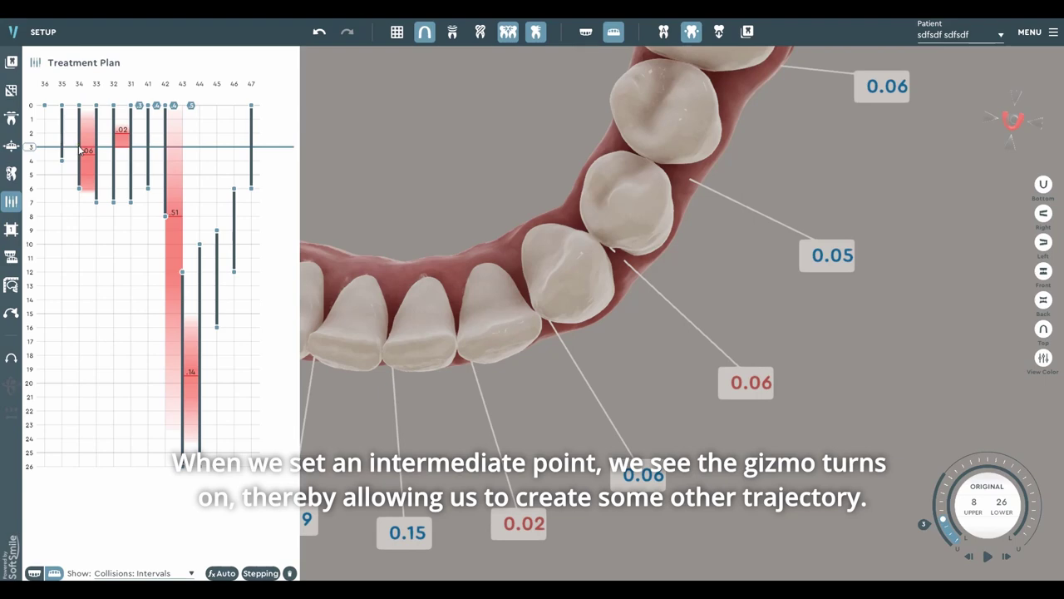
left_click(80, 150)
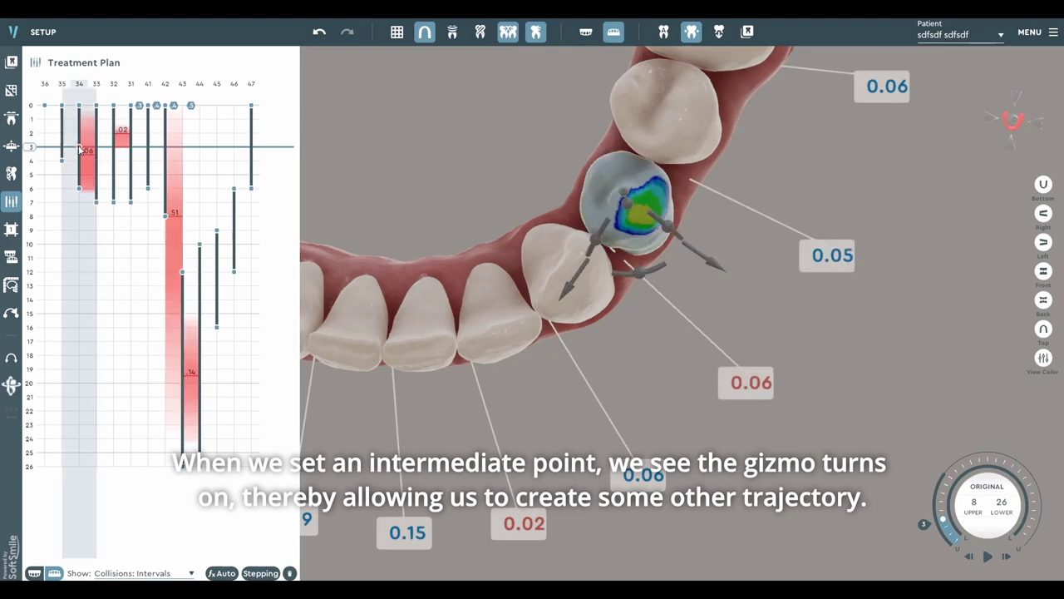
Step: Shift tooth 34 about 0.02 mm away from tooth 33 toward tooth 35 at step 3
scroll(544, 239, "up", 4)
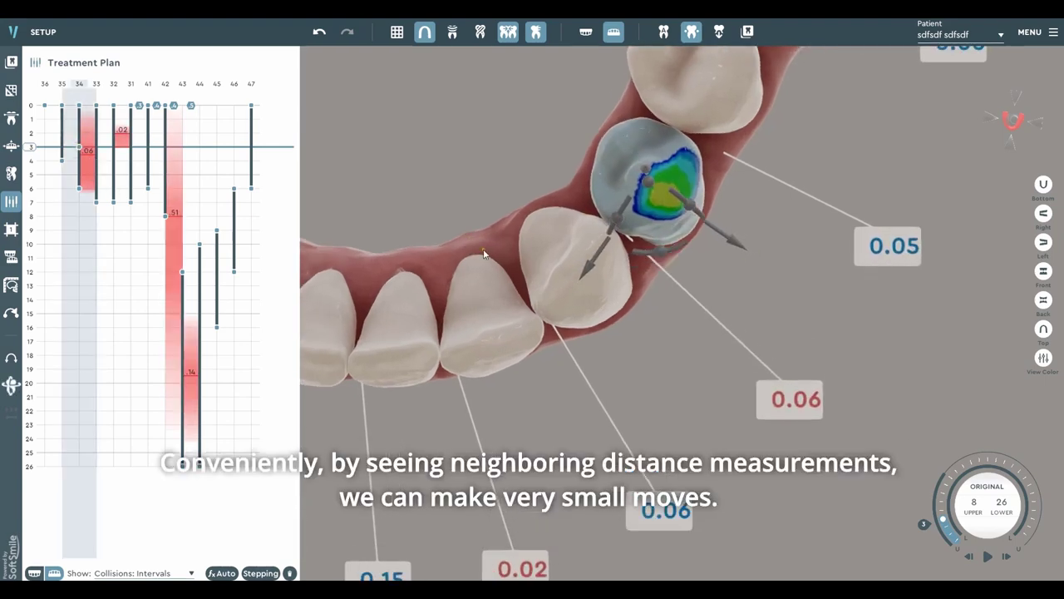
middle_click_drag(514, 253, 503, 261)
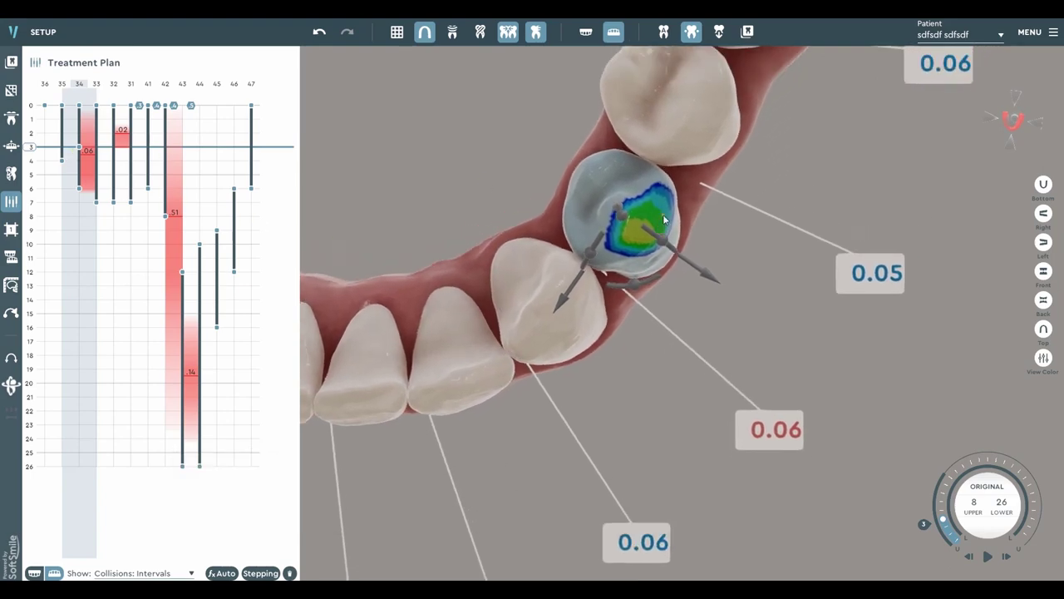
scroll(653, 212, "up", 2)
right_click_drag(660, 242, 717, 261)
scroll(720, 296, "down", 3)
middle_click_drag(722, 298, 681, 276)
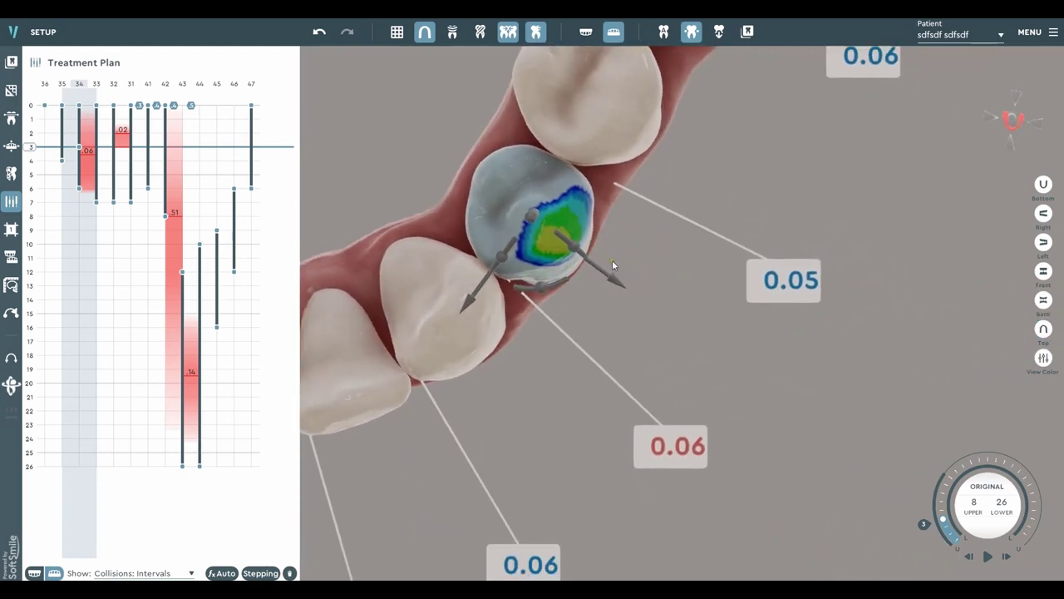
right_click_drag(599, 234, 607, 253)
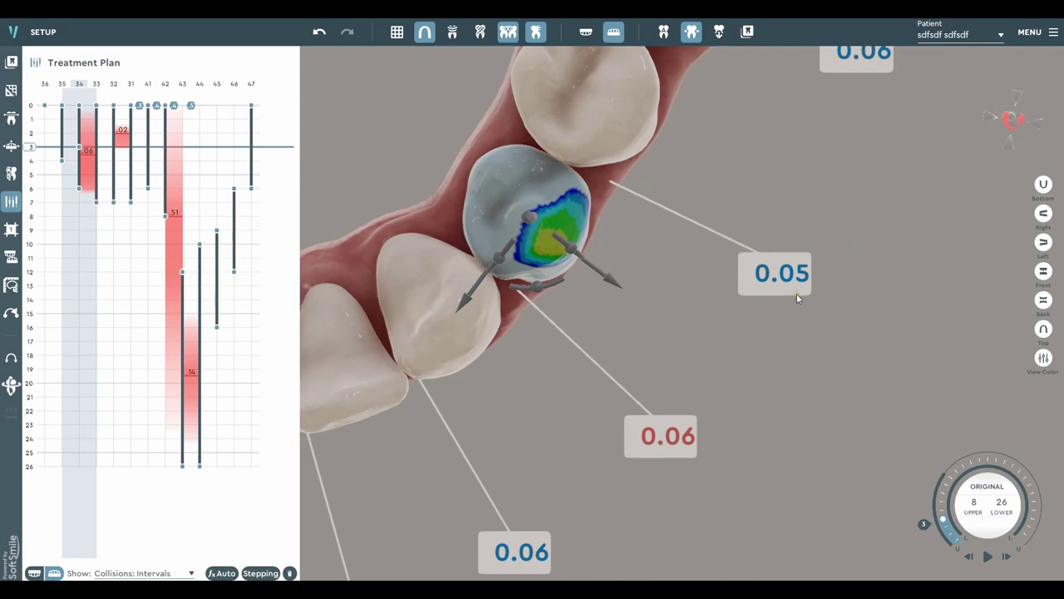
scroll(679, 327, "down", 1)
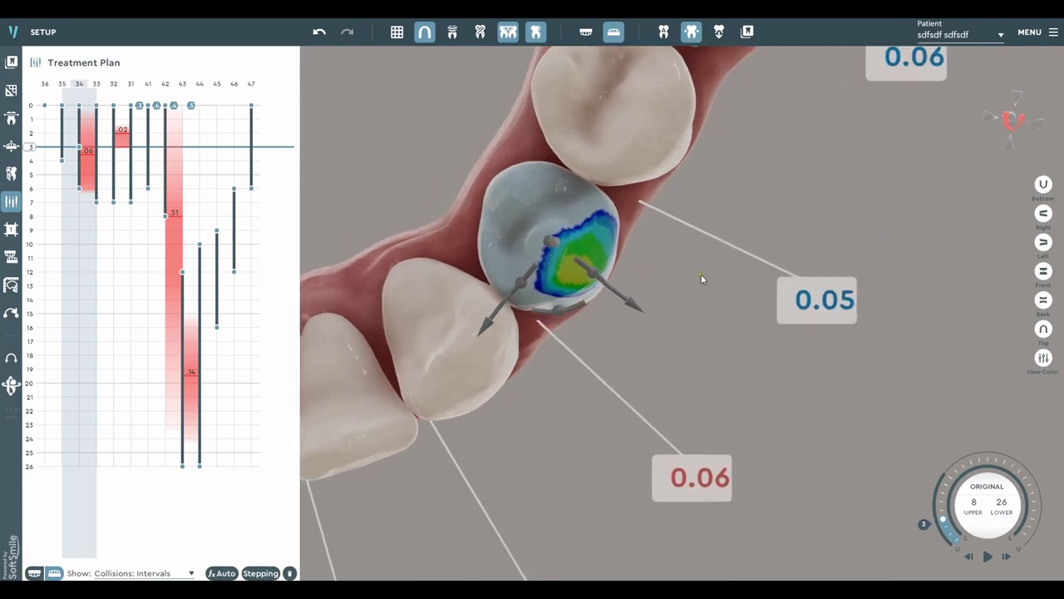
left_click_drag(497, 309, 498, 308)
scroll(496, 302, "down", 2)
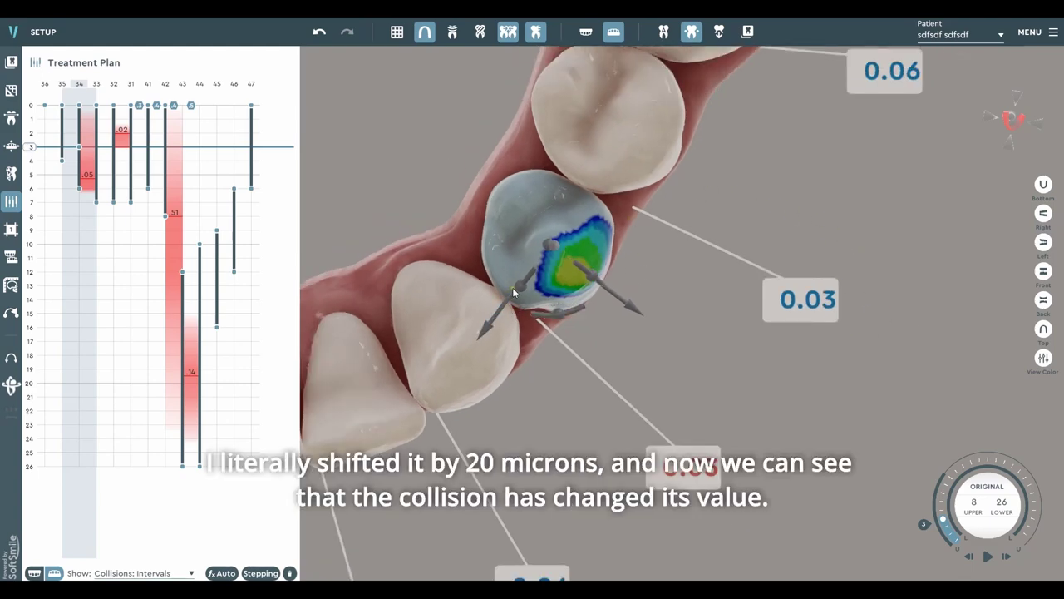
scroll(832, 301, "down", 1)
middle_click_drag(814, 313, 807, 216)
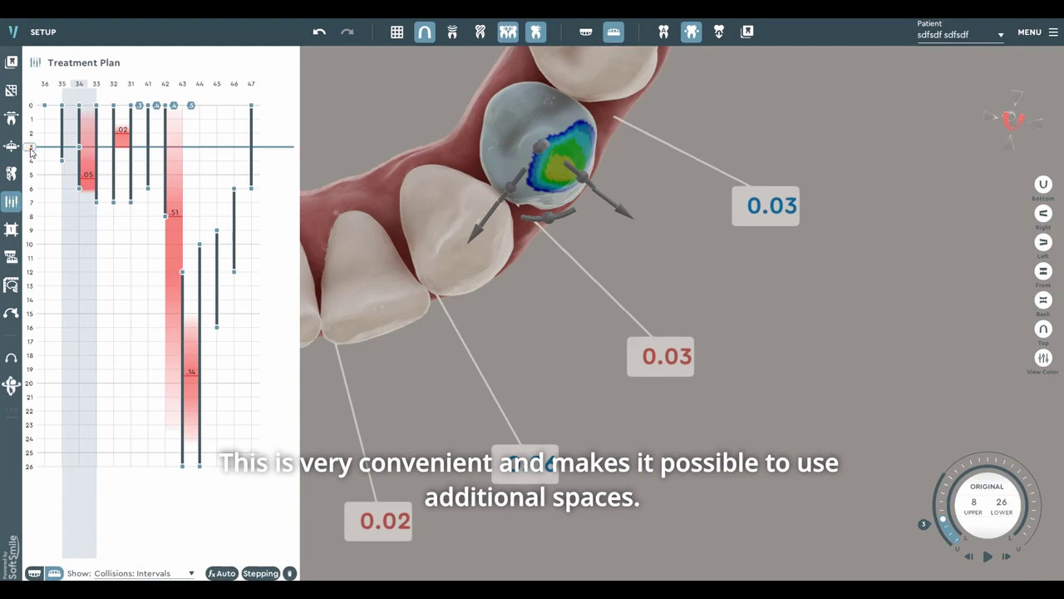
Step: Check the spaces around tooth 34 at step 6, then add its intermediate point at step 5 and shift it about 0.05 mm toward tooth 35
left_click_drag(31, 152, 37, 195)
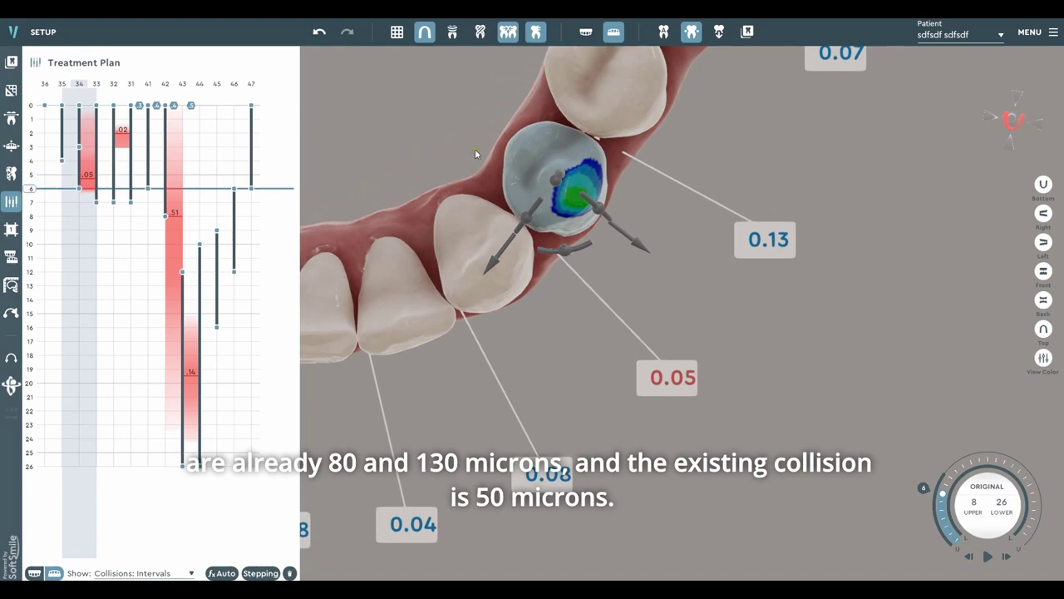
scroll(517, 190, "up", 2)
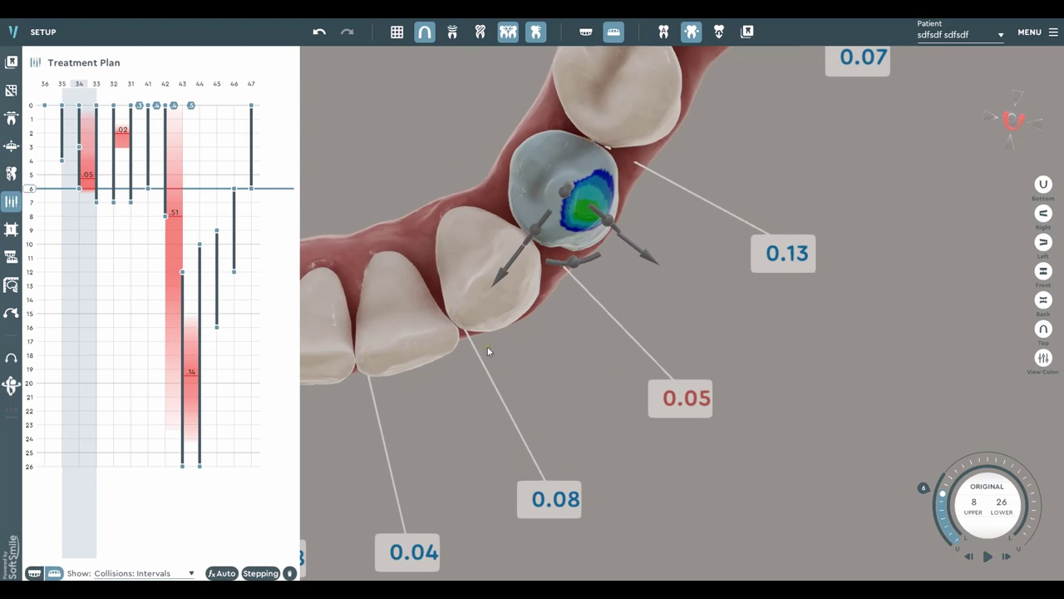
scroll(579, 152, "up", 2)
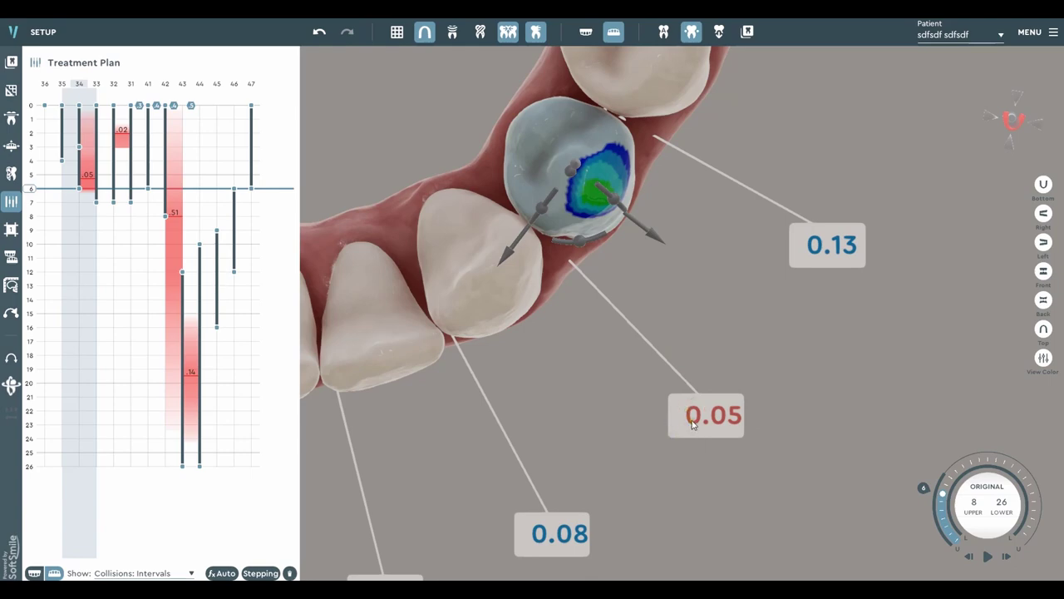
scroll(592, 336, "up", 1)
left_click(32, 175)
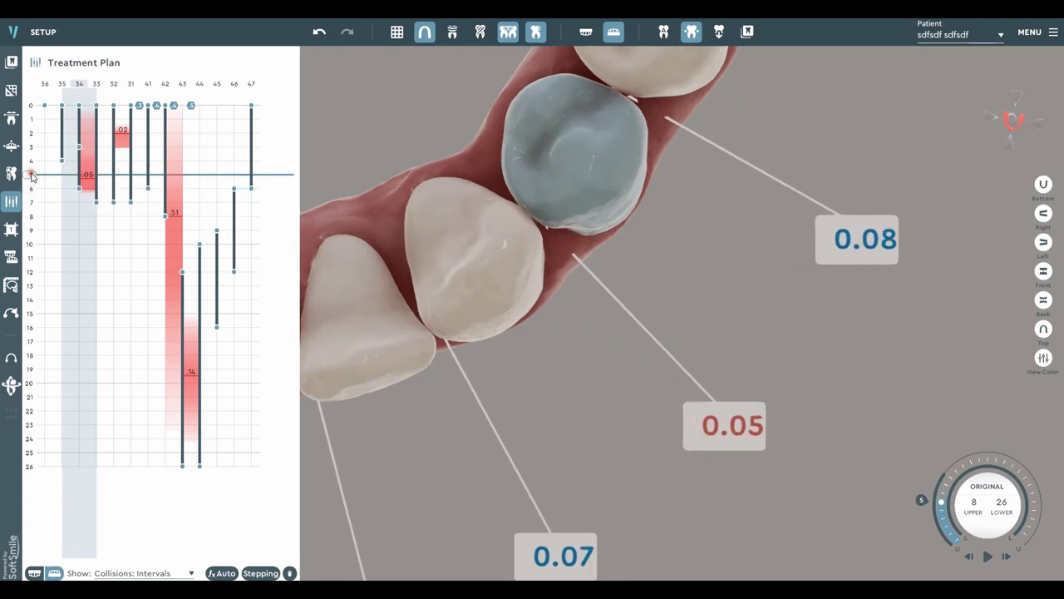
scroll(582, 183, "down", 3)
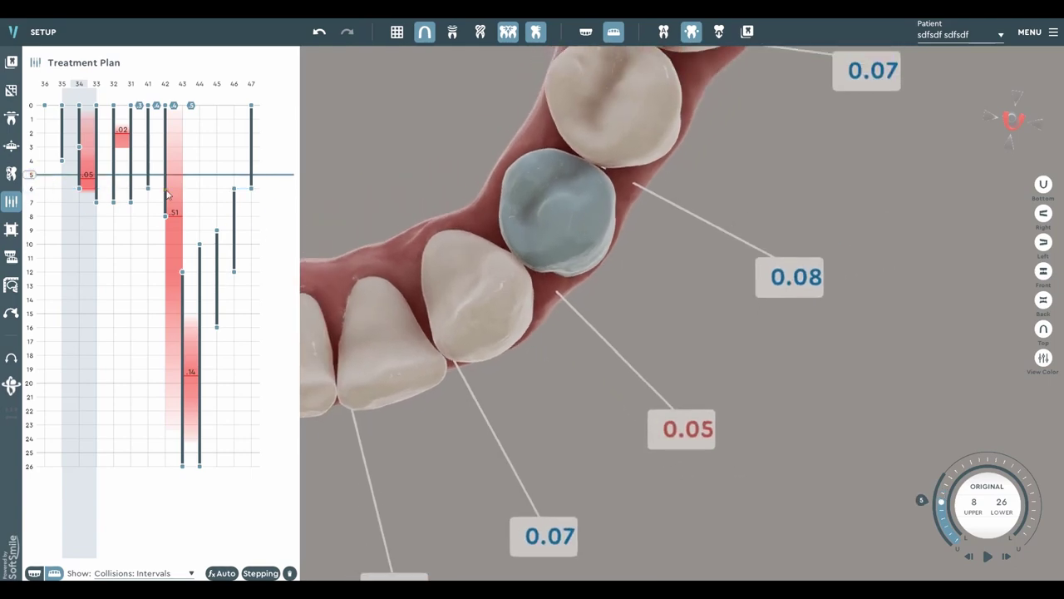
left_click(81, 177)
scroll(546, 204, "up", 1)
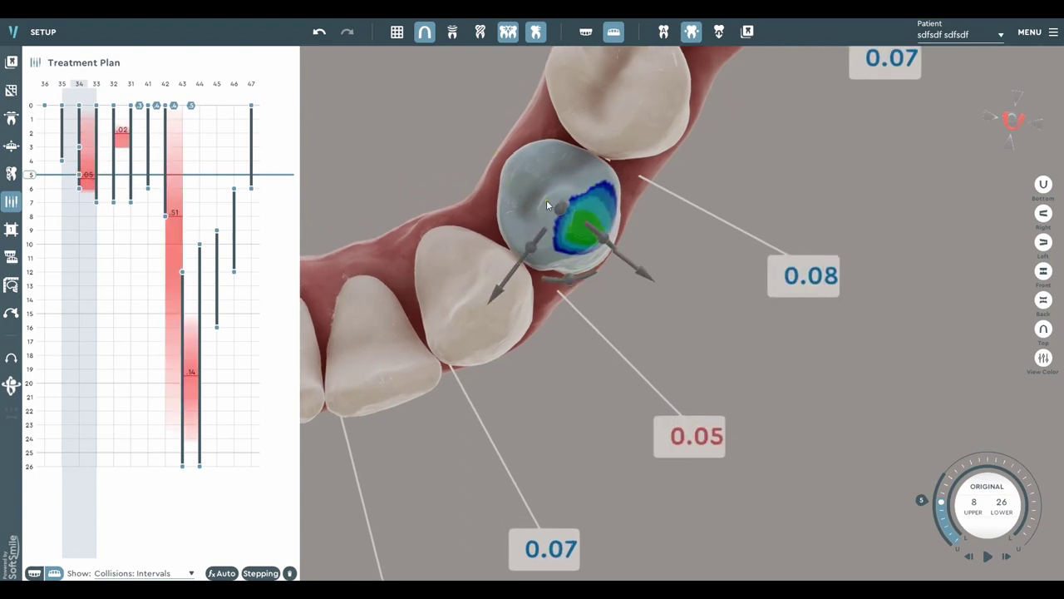
left_click_drag(498, 290, 500, 297)
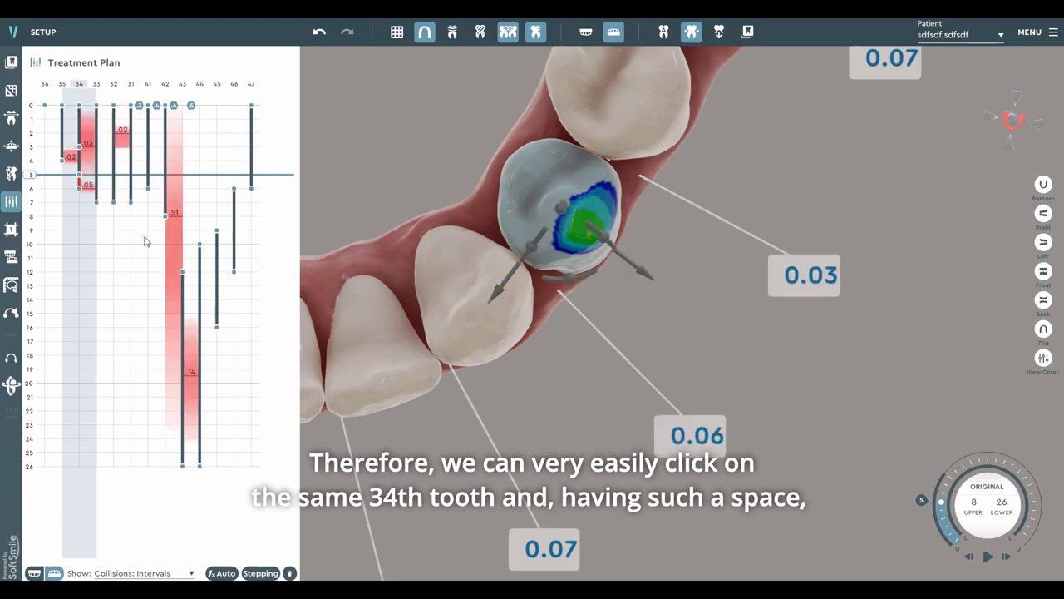
Step: Remove tooth 34's intermediate point at step 3 and extend the end of tooth 35's movement segment to step 5
left_click(78, 146)
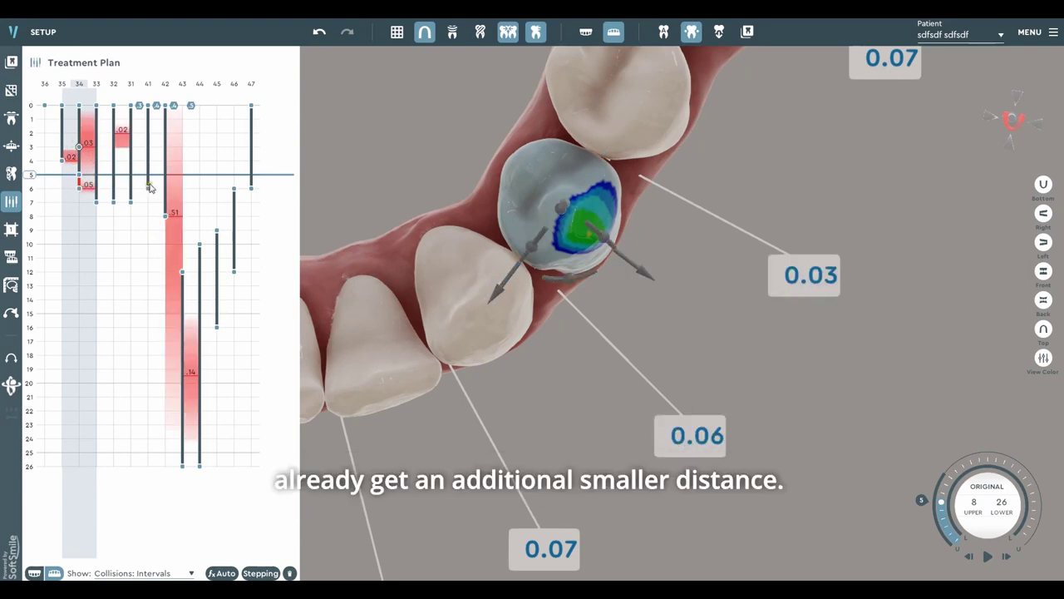
left_click(48, 181)
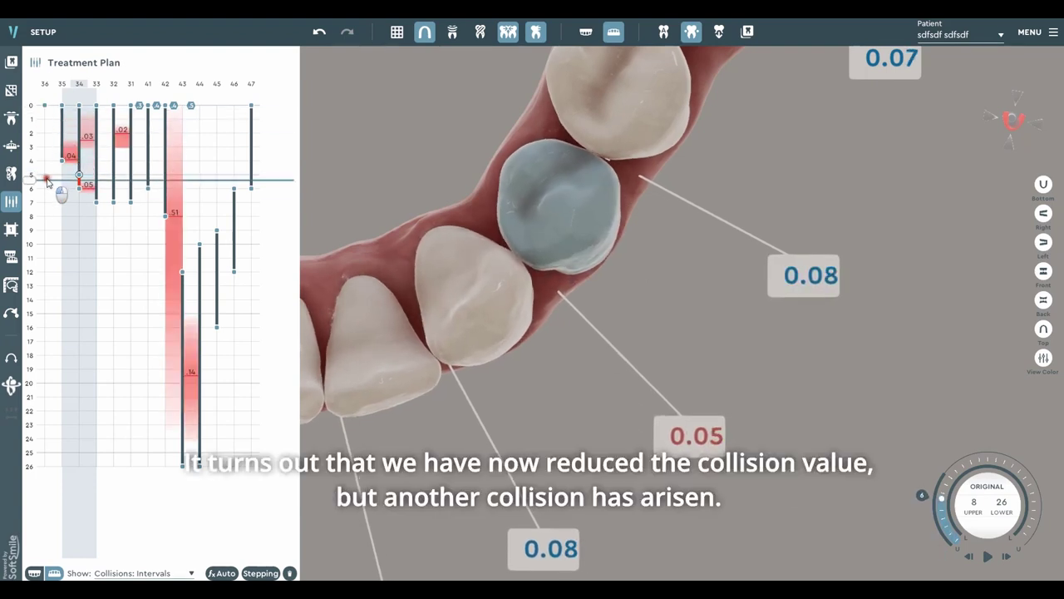
left_click_drag(47, 181, 62, 160)
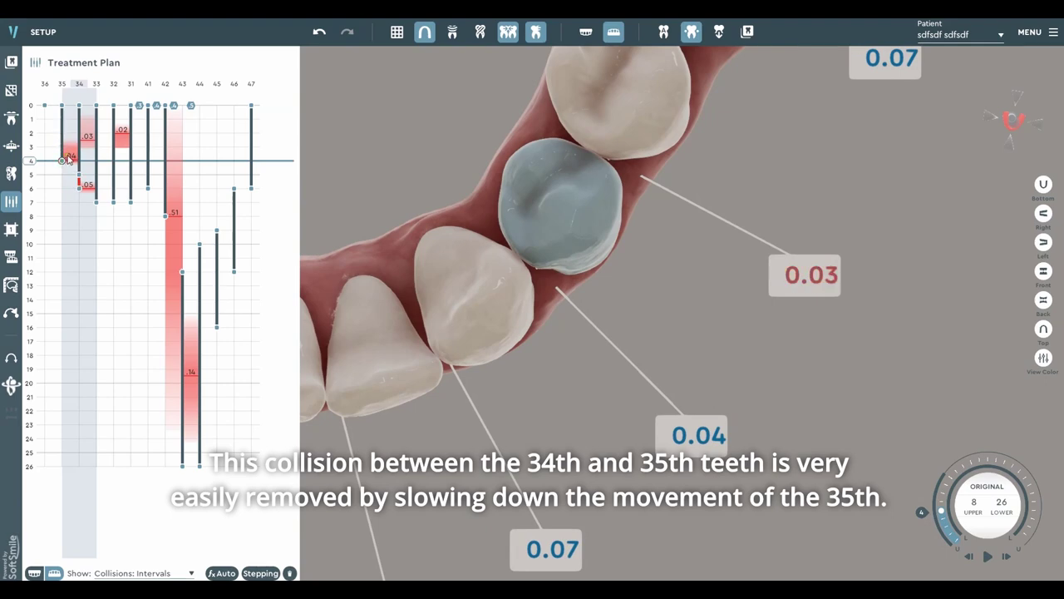
mouse_move(316, 178)
left_mouse_down()
mouse_move(368, 178)
mouse_move(411, 194)
mouse_move(321, 197)
left_mouse_up()
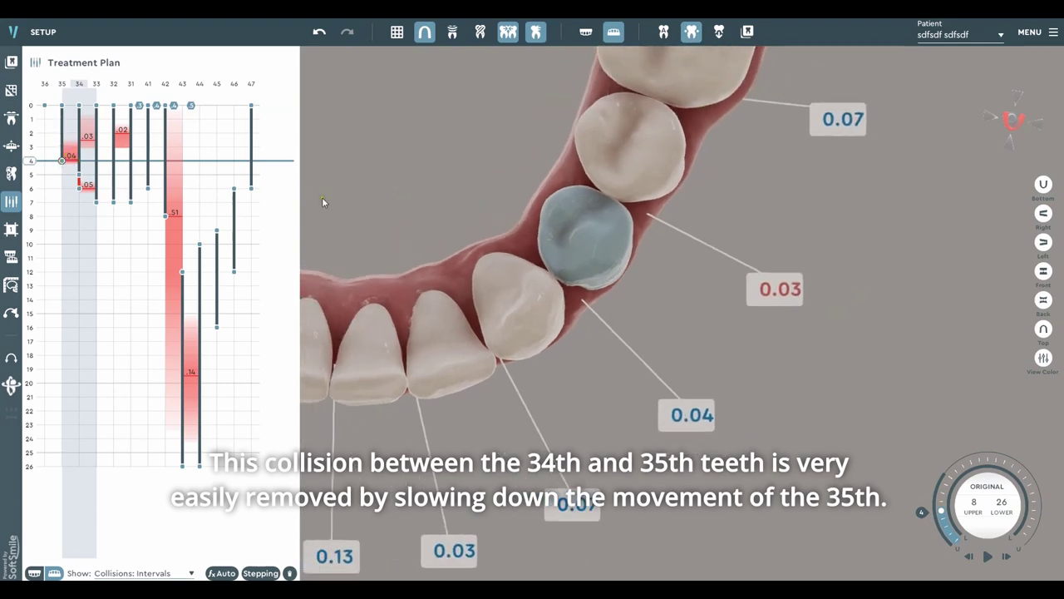
scroll(572, 232, "down", 2)
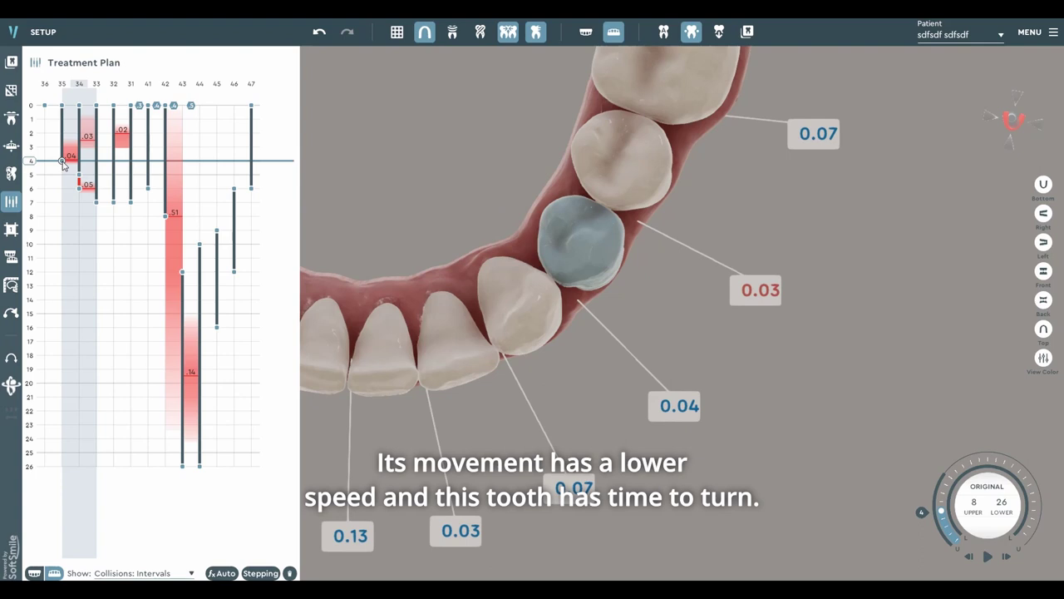
left_click_drag(63, 162, 62, 176)
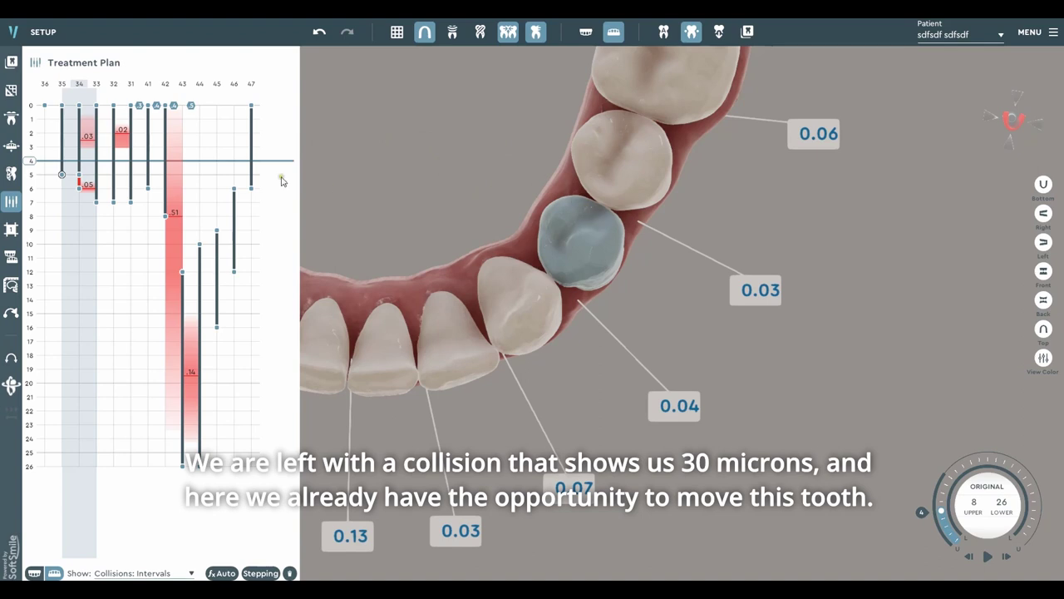
Step: Try an intermediate point on tooth 33's movement at step 2
left_click_drag(30, 159, 30, 131)
scroll(539, 241, "up", 2)
scroll(605, 247, "up", 1)
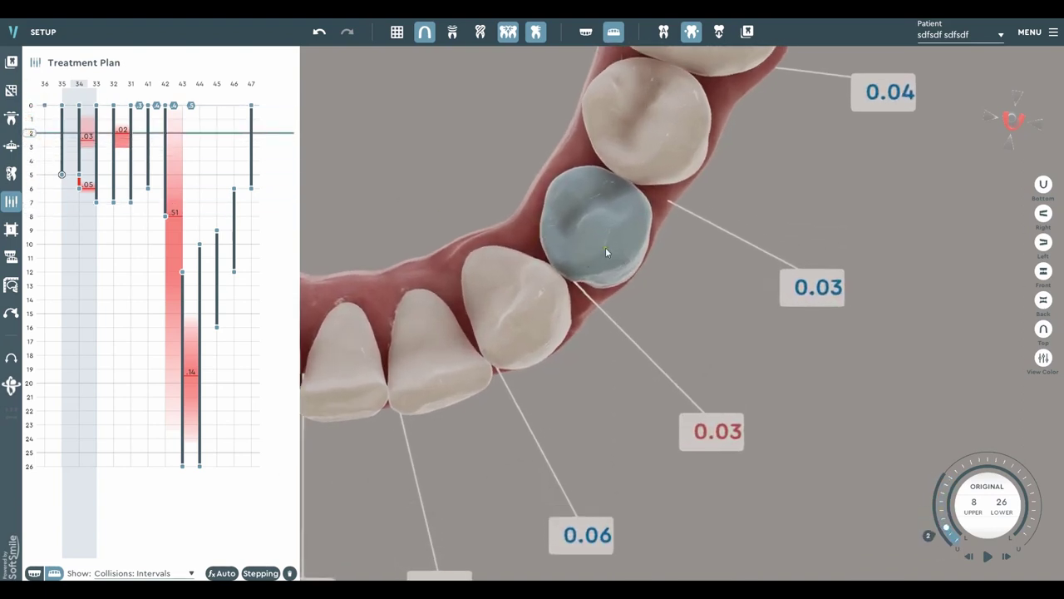
middle_click_drag(605, 287, 603, 227)
middle_click_drag(564, 288, 547, 260)
scroll(532, 268, "up", 2)
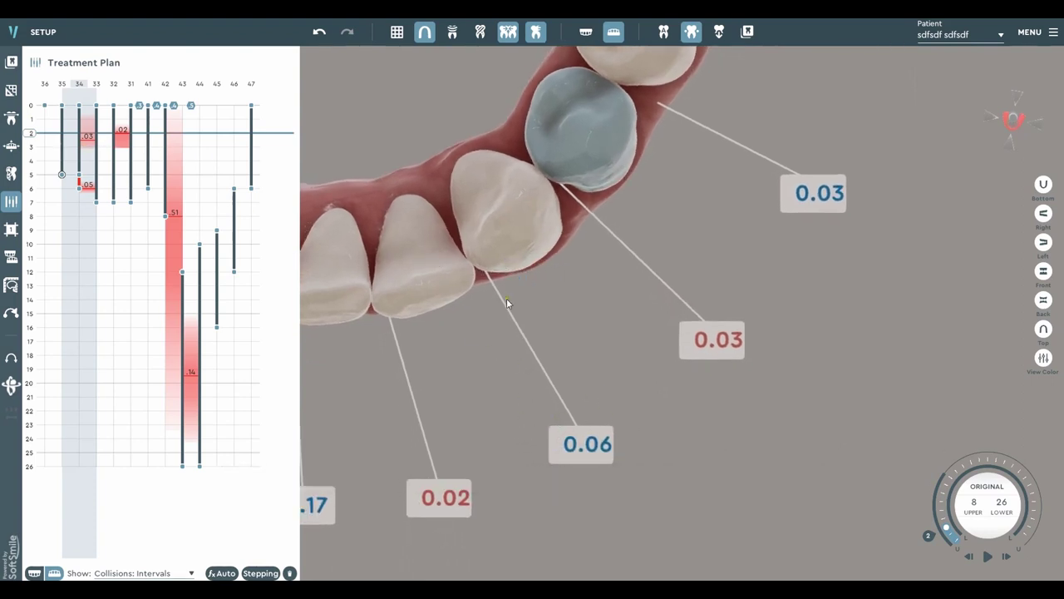
right_click_drag(509, 245, 509, 226)
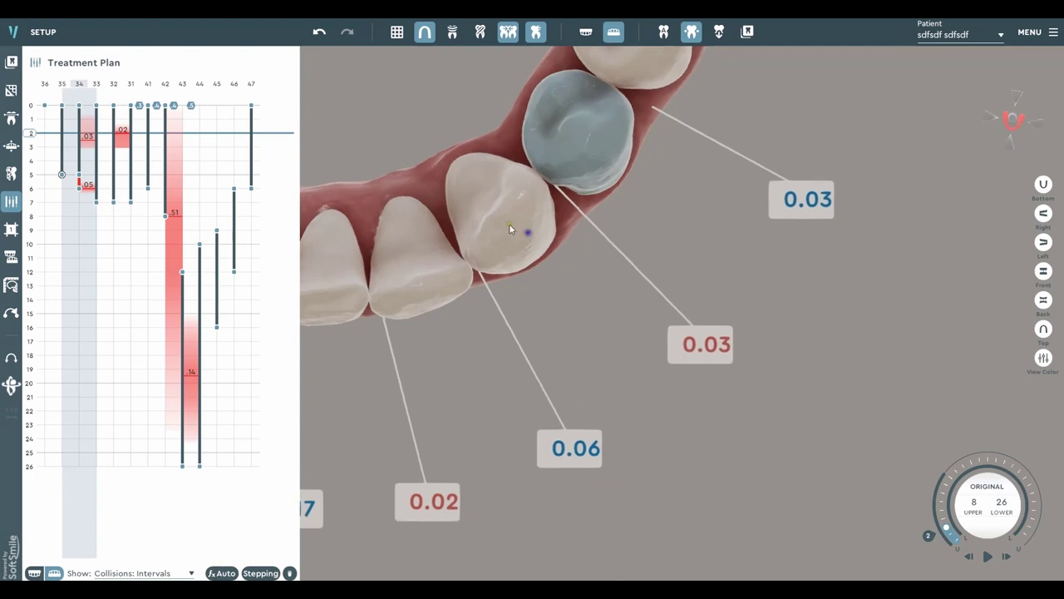
left_click(98, 139)
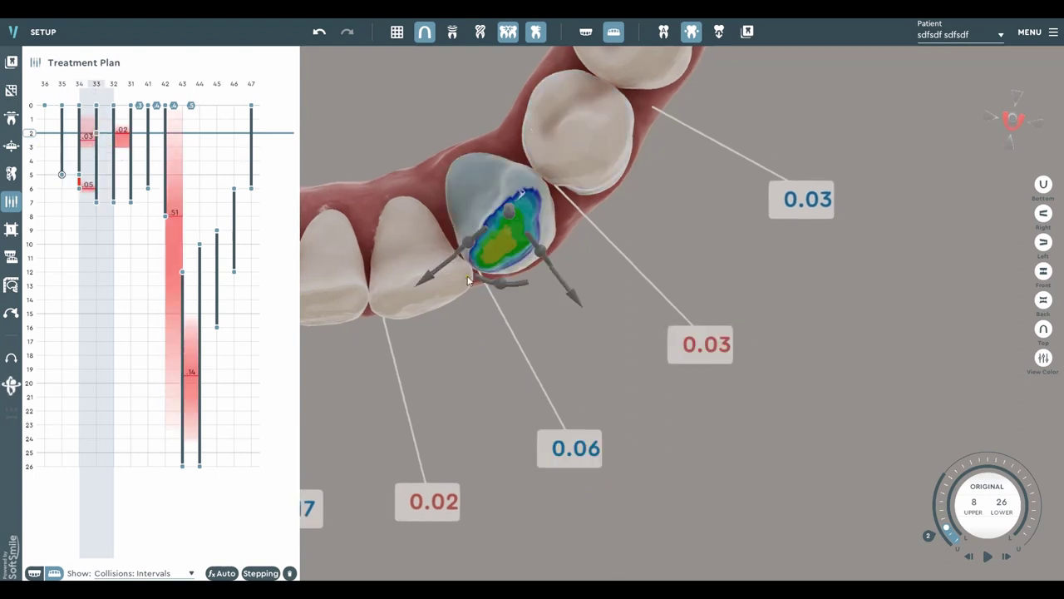
Step: Try shifting tooth 33 slightly away from tooth 34 toward tooth 32 at step 2
scroll(467, 277, "up", 2)
left_click_drag(427, 255, 430, 260)
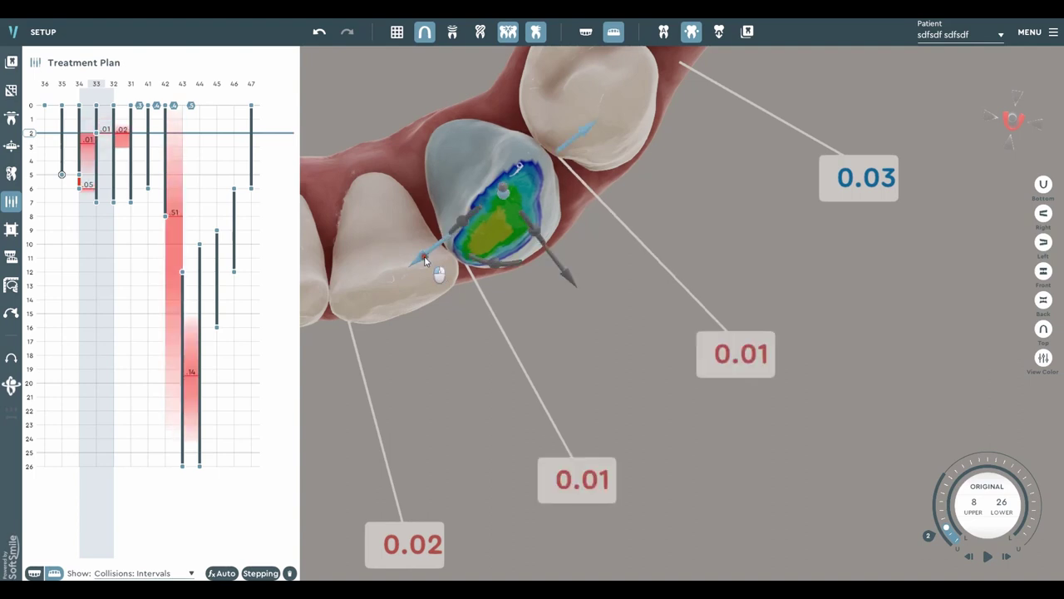
left_click(427, 260)
left_click_drag(426, 257, 425, 258)
scroll(340, 221, "down", 3)
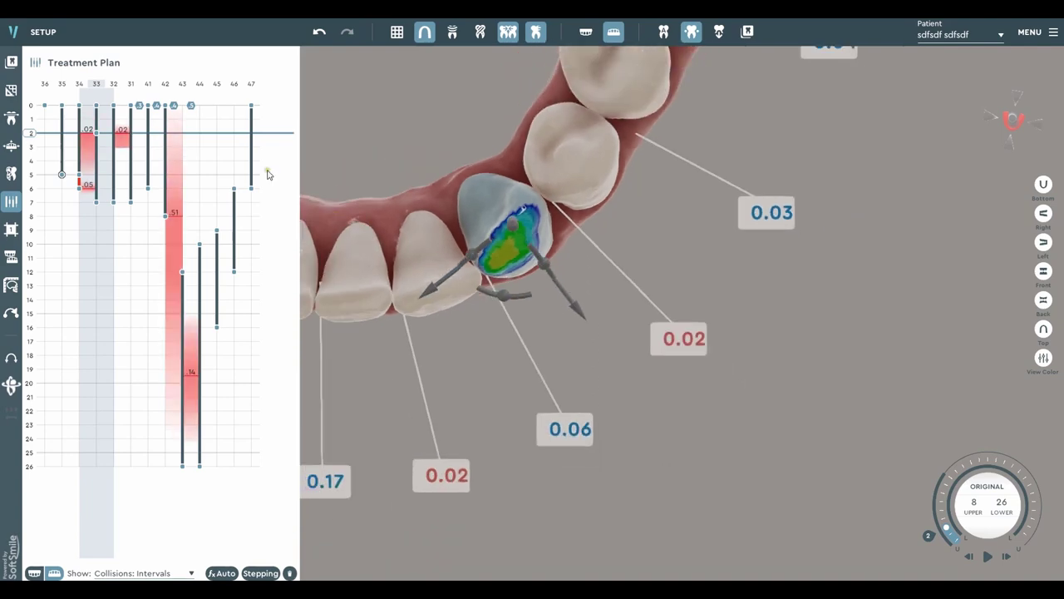
mouse_move(33, 133)
left_mouse_down()
mouse_move(33, 105)
mouse_move(32, 132)
left_mouse_up()
scroll(437, 204, "down", 2)
middle_click_drag(543, 198, 539, 225)
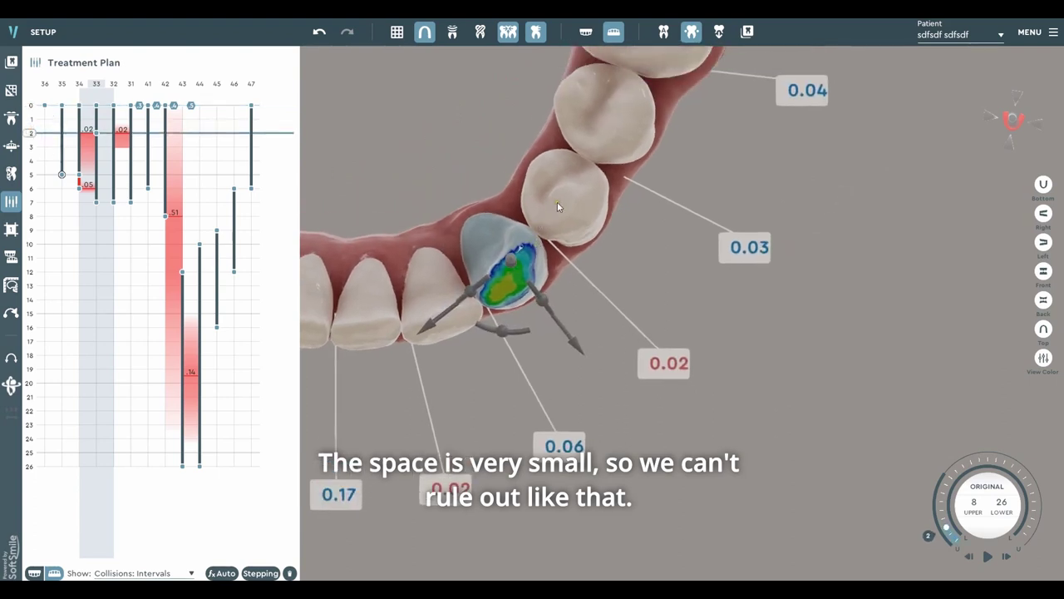
Step: Try an intermediate point on tooth 34 at step 2, shifting the tooth about 0.01 mm toward tooth 35
left_click(80, 137)
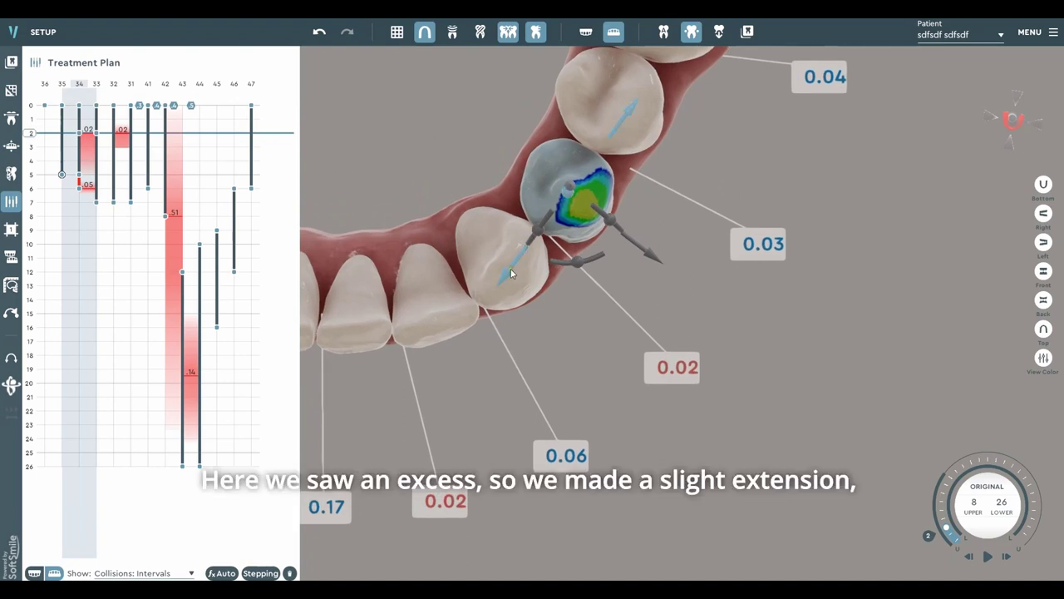
left_click_drag(510, 268, 508, 273)
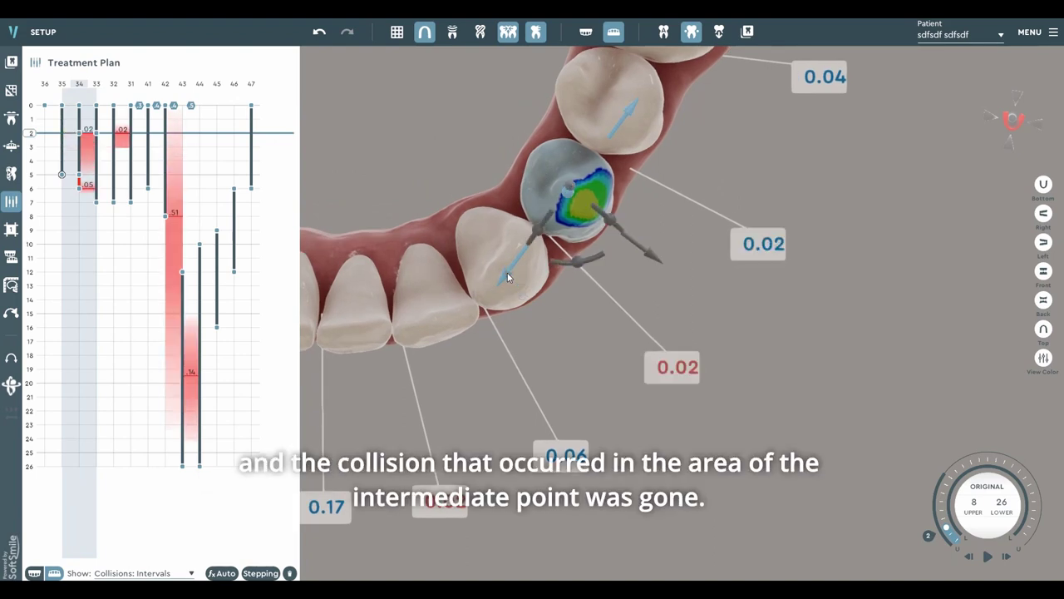
Step: Remove the step 2 intermediate points from teeth 34 and 33, and try ending tooth 34's movement at step 7 before returning it to step 6
scroll(586, 240, "down", 2)
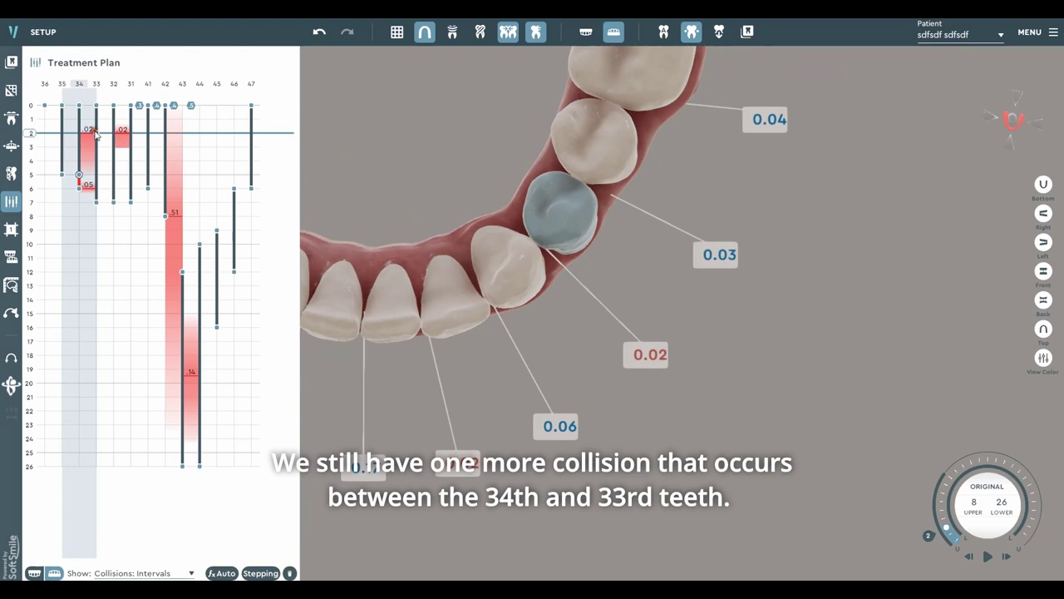
left_click_drag(75, 166, 90, 202)
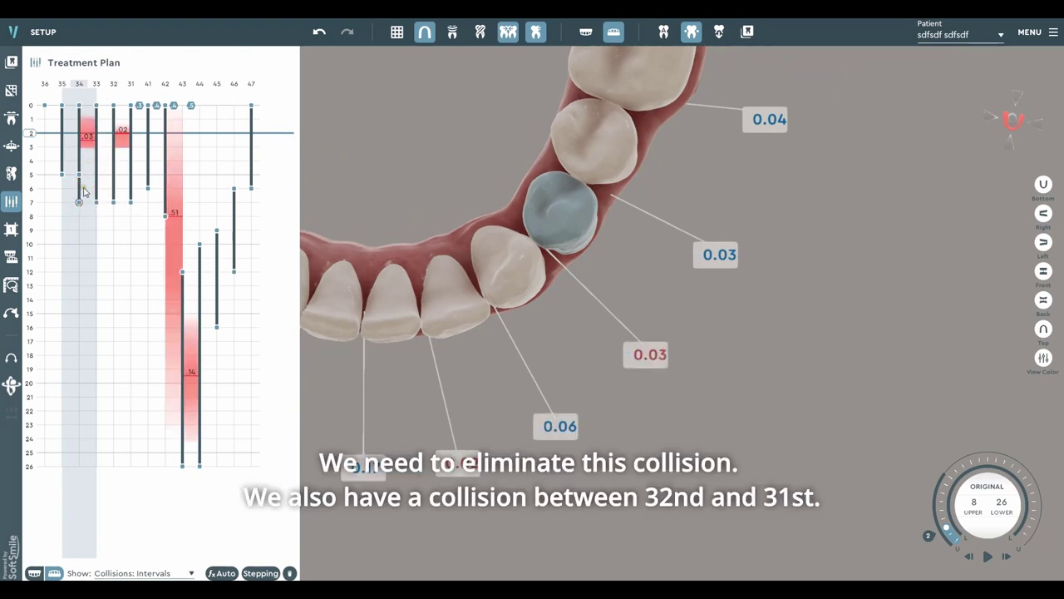
left_click_drag(78, 203, 81, 191)
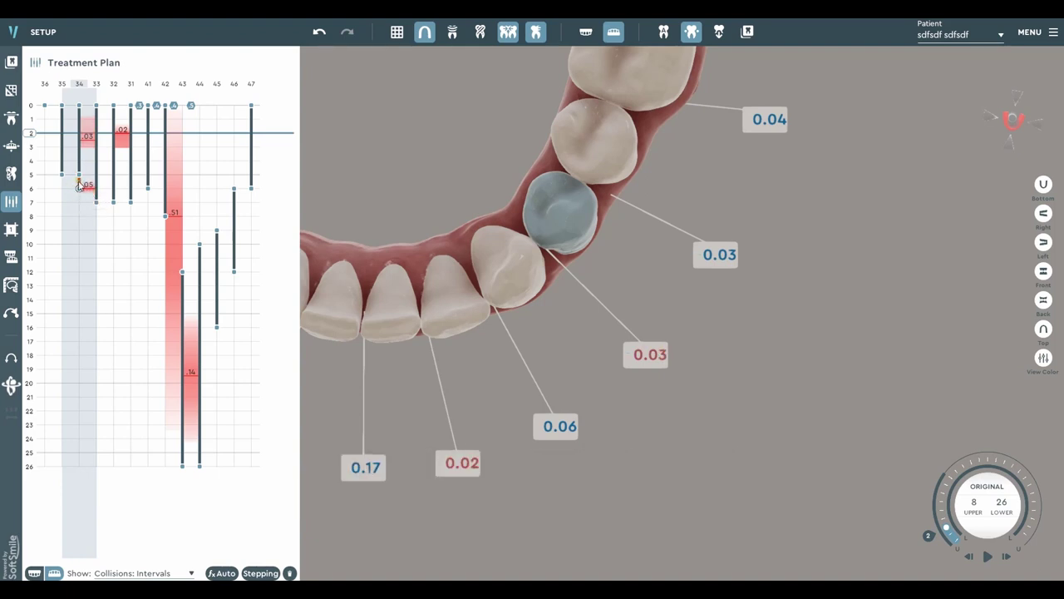
Step: Extend tooth 34's second movement segment so it ends at step 7
mouse_move(79, 188)
left_mouse_down()
mouse_move(91, 218)
mouse_move(79, 202)
left_mouse_up()
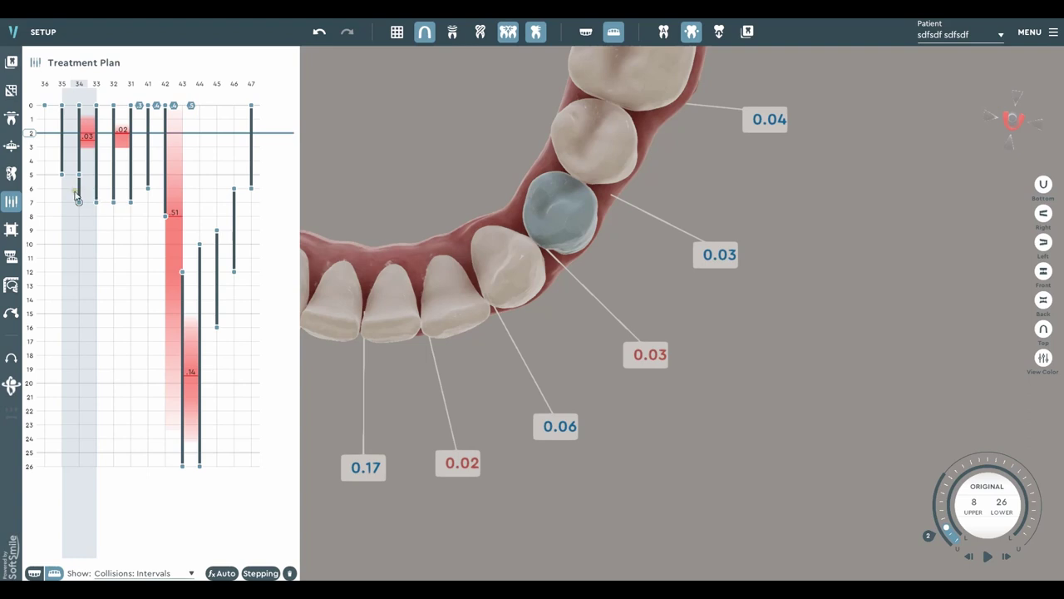
scroll(383, 214, "up", 3)
middle_click_drag(422, 239, 468, 233)
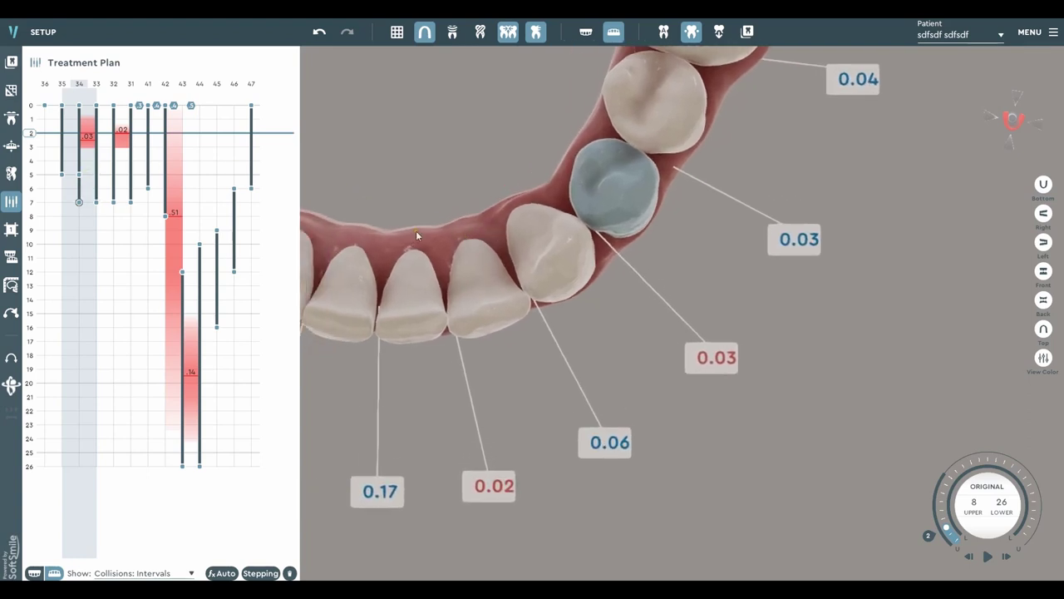
mouse_move(29, 133)
left_mouse_down()
mouse_move(29, 156)
mouse_move(30, 108)
mouse_move(33, 149)
mouse_move(33, 120)
mouse_move(33, 147)
mouse_move(33, 138)
left_mouse_up()
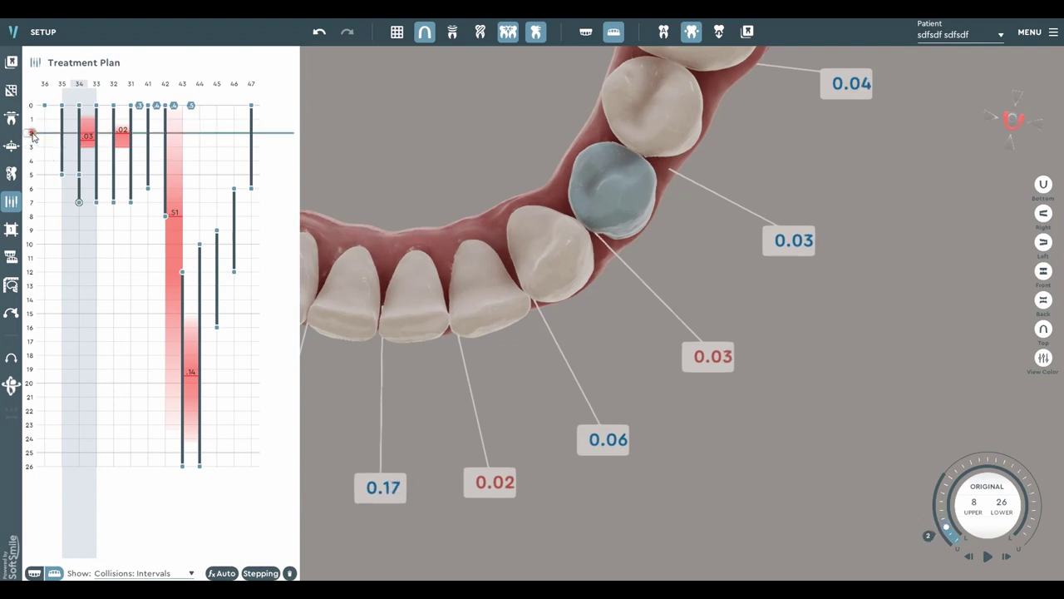
Step: Add an intermediate point to tooth 31 at step 2 and shift the tooth toward tooth 41, leaving a gap of about 0.09 mm
scroll(505, 259, "down", 2)
middle_click_drag(508, 272, 509, 243)
scroll(502, 236, "up", 4)
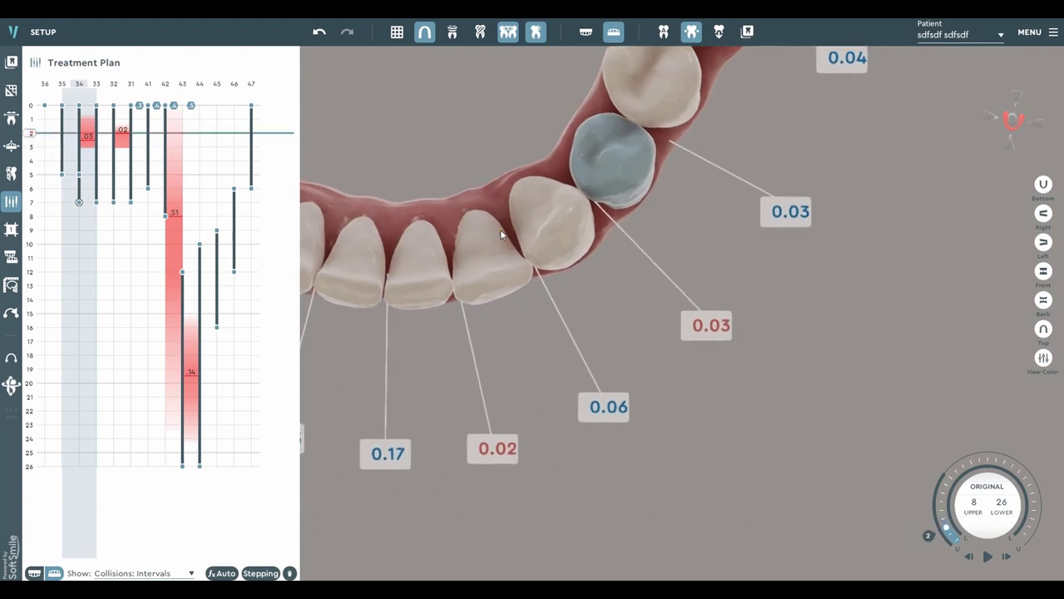
scroll(545, 280, "up", 1)
scroll(545, 281, "down", 3)
middle_click_drag(515, 313, 556, 297)
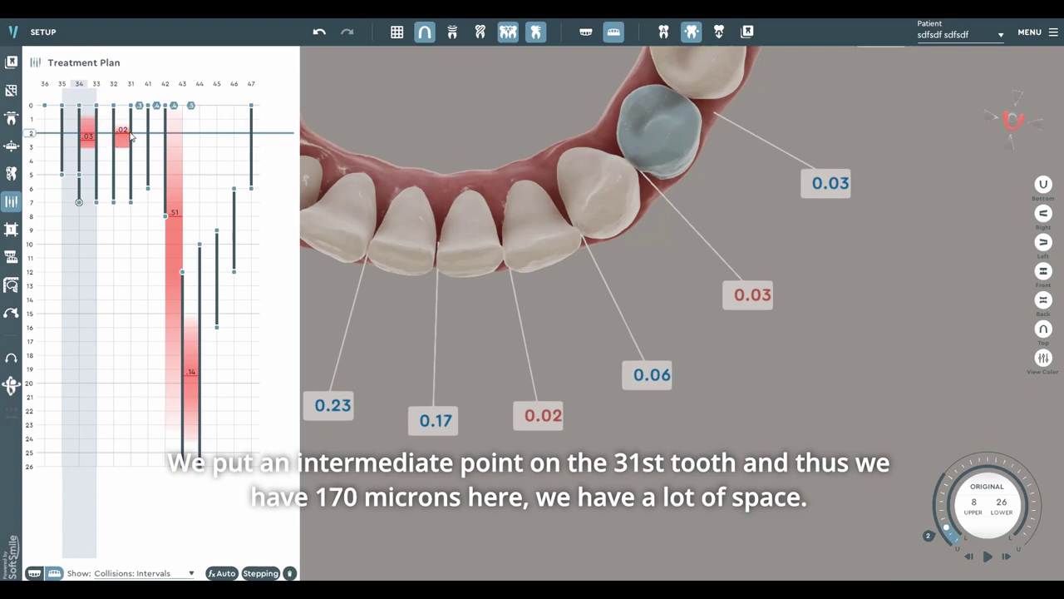
left_click(130, 135)
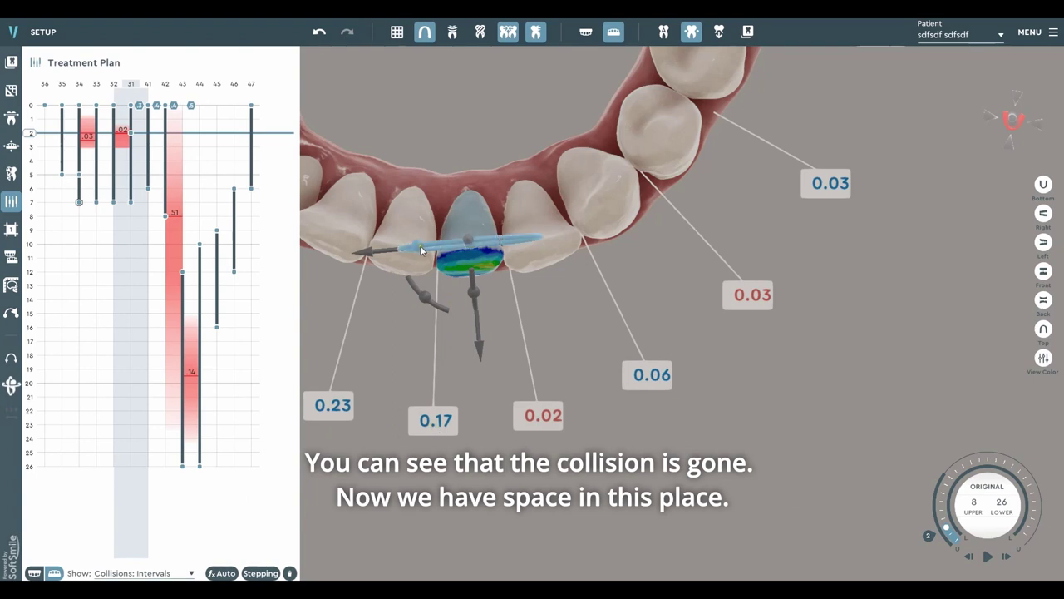
left_click_drag(393, 253, 376, 270)
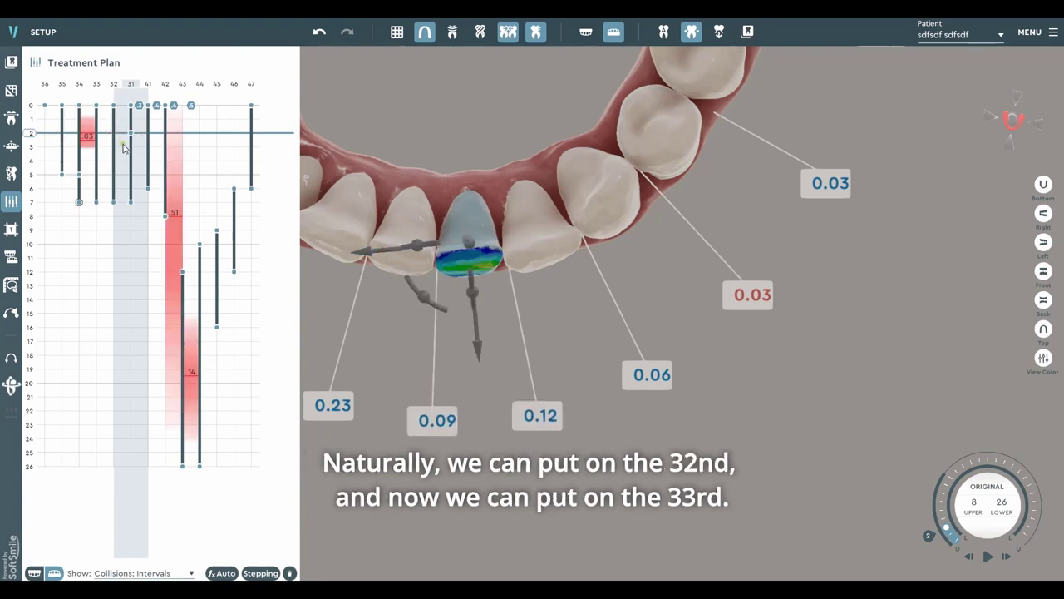
Step: Add step 2 intermediate points to teeth 32 and 33, shifting 32 to about 0.08 mm from tooth 31 and 33 to about 0.06 mm from 32
scroll(538, 309, "up", 1)
middle_click_drag(553, 343, 532, 335)
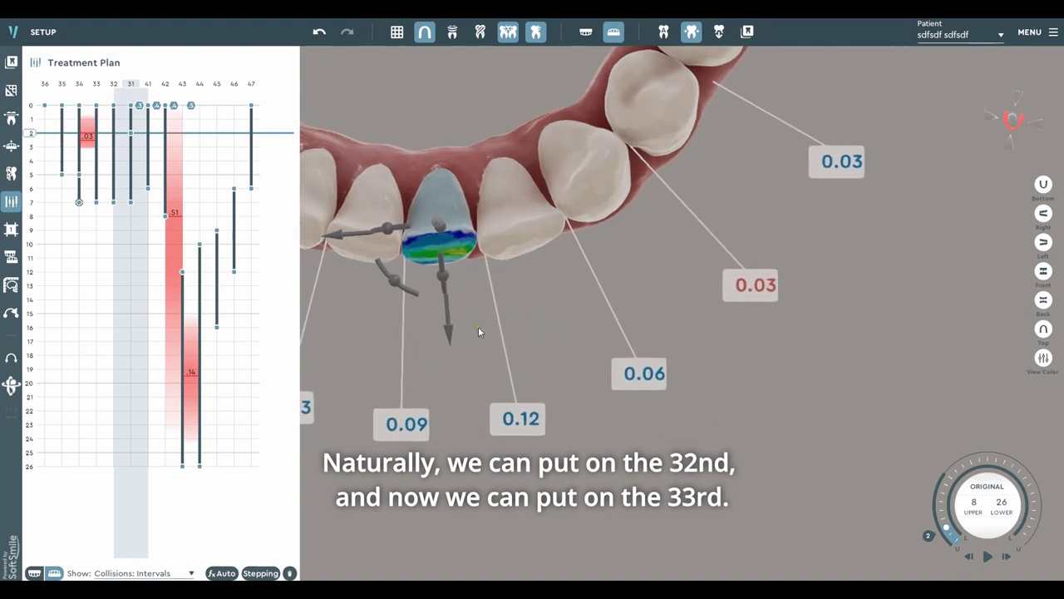
left_click(511, 248)
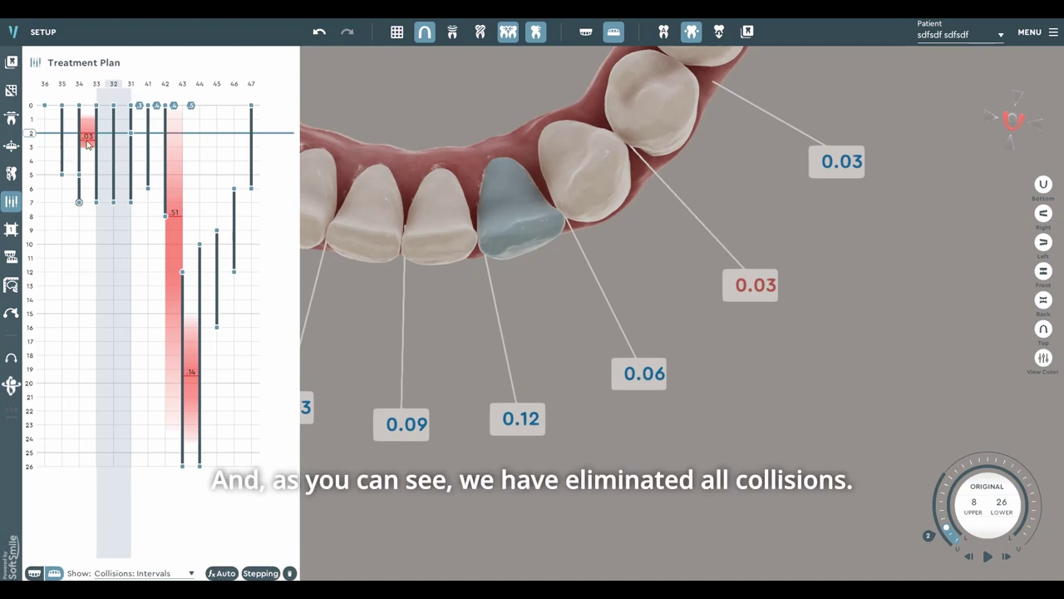
double_click(113, 133)
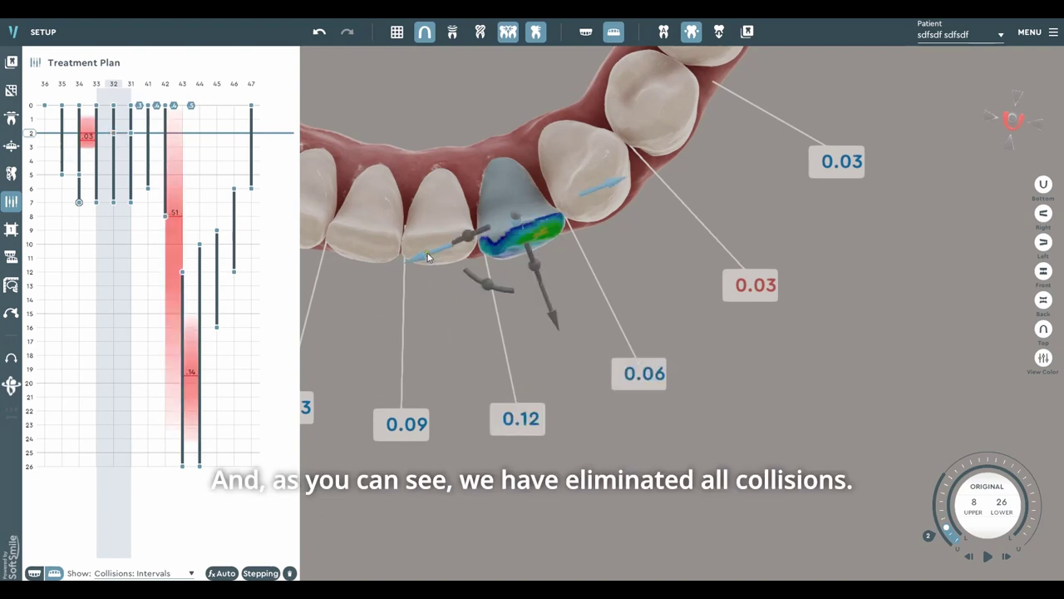
left_click_drag(429, 253, 423, 253)
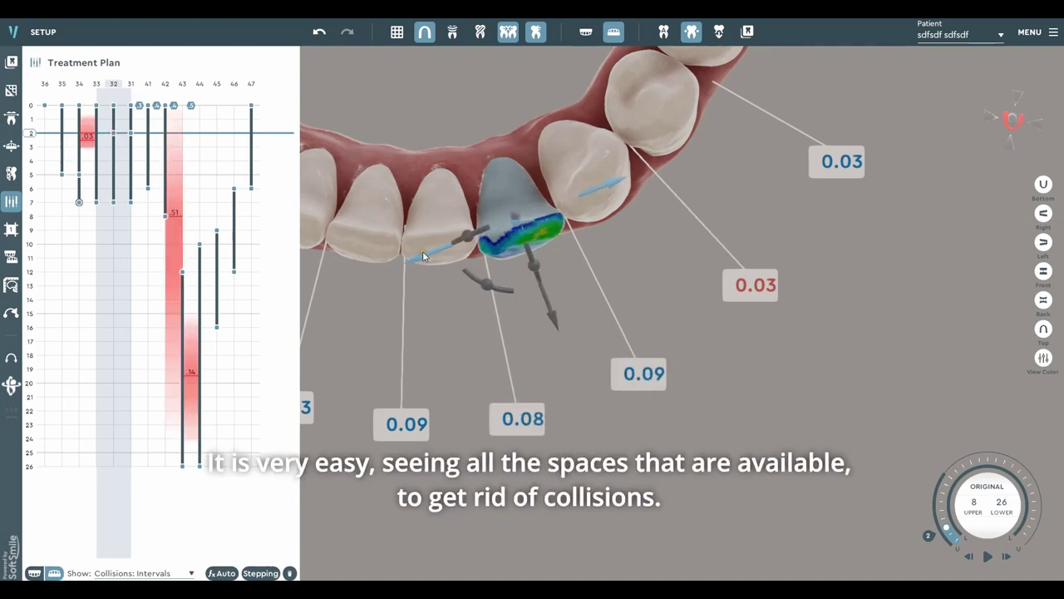
left_click(99, 134)
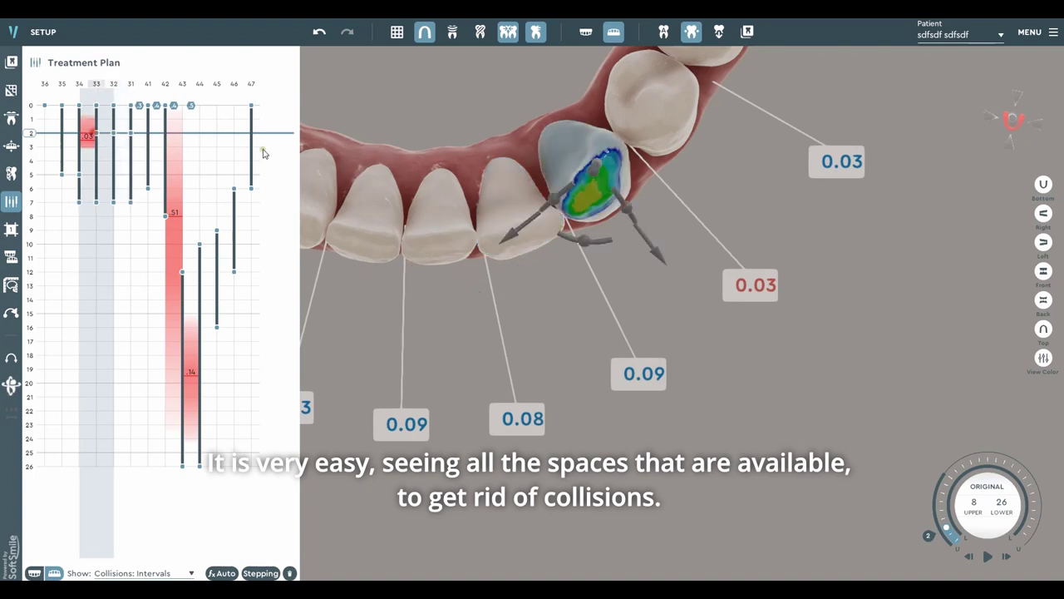
left_click_drag(513, 231, 511, 240)
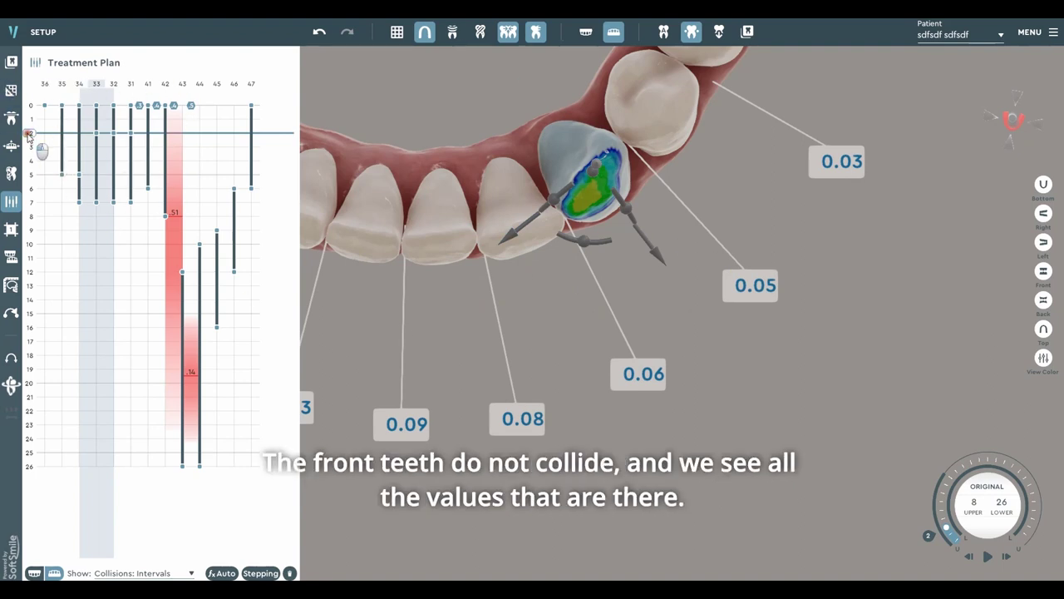
Step: Review the spacing between the lower teeth across the early treatment steps
left_click_drag(33, 137, 62, 101)
scroll(438, 205, "down", 3)
middle_click_drag(479, 257, 584, 371)
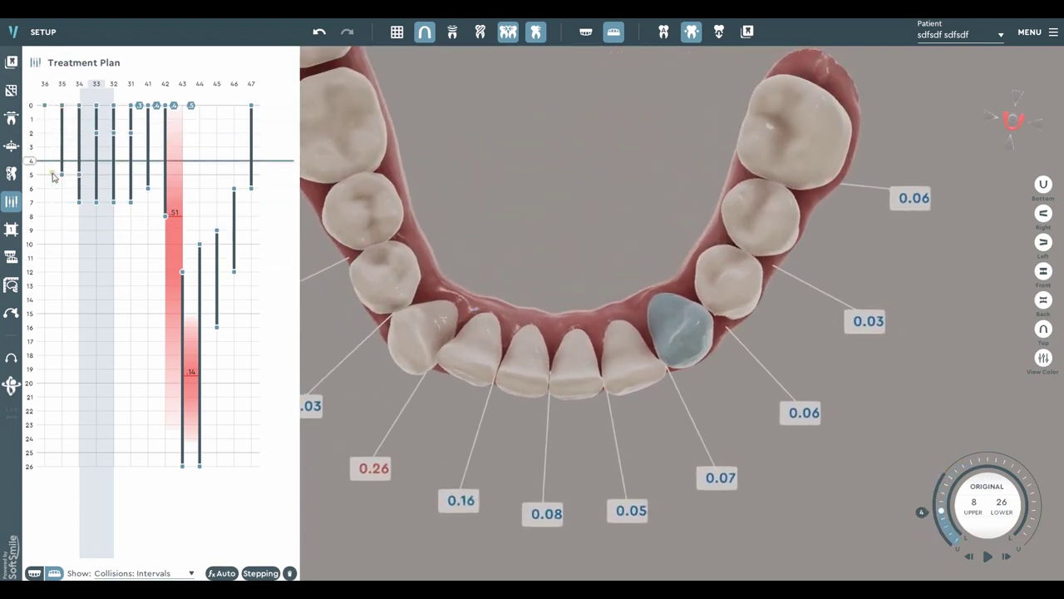
left_click_drag(29, 154, 65, 81)
right_click_drag(486, 220, 489, 203)
left_click(1020, 132)
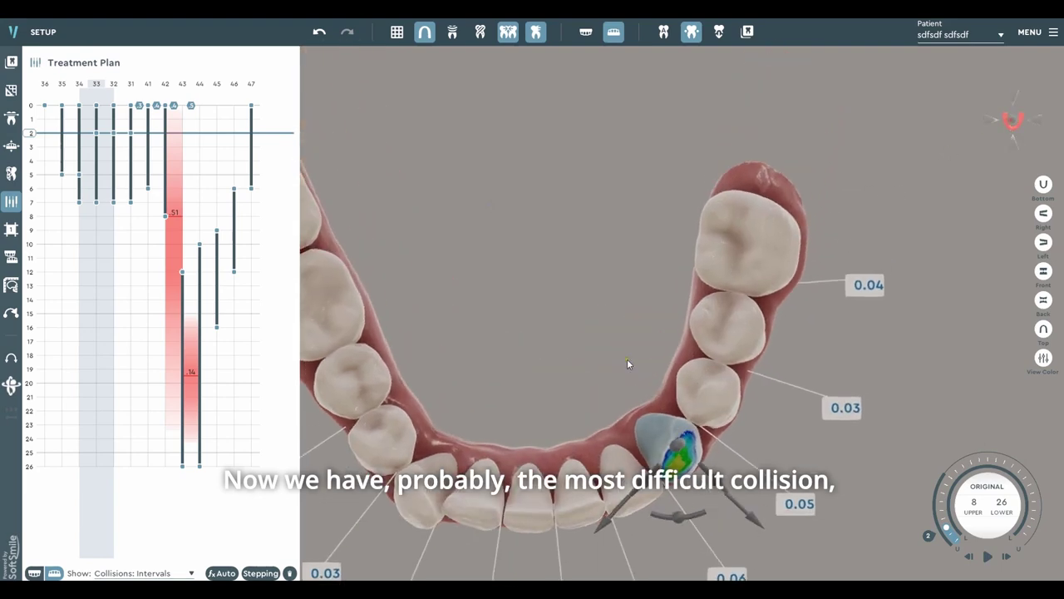
Step: Examine the collision between teeth 42 and 43 at different treatment steps
middle_click_drag(587, 435, 676, 271)
middle_click_drag(584, 384, 639, 281)
scroll(639, 283, "up", 3)
middle_click_drag(645, 189, 573, 294)
scroll(557, 316, "up", 2)
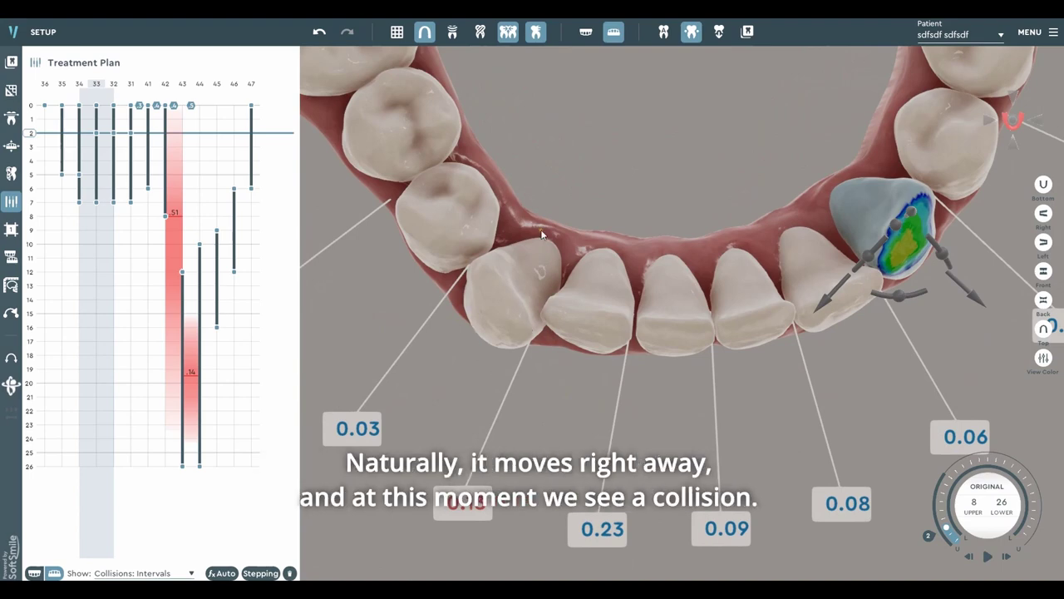
mouse_move(35, 137)
left_mouse_down()
mouse_move(37, 105)
mouse_move(37, 233)
left_mouse_up()
left_click_drag(33, 300, 105, 149)
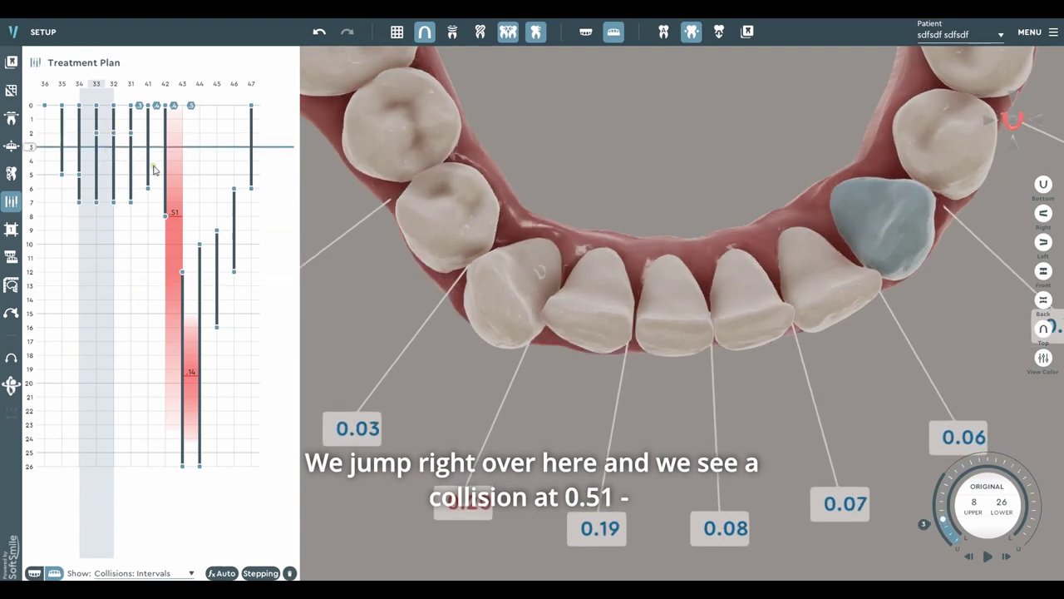
scroll(392, 239, "down", 3)
scroll(418, 273, "up", 2)
middle_click_drag(417, 272, 444, 246)
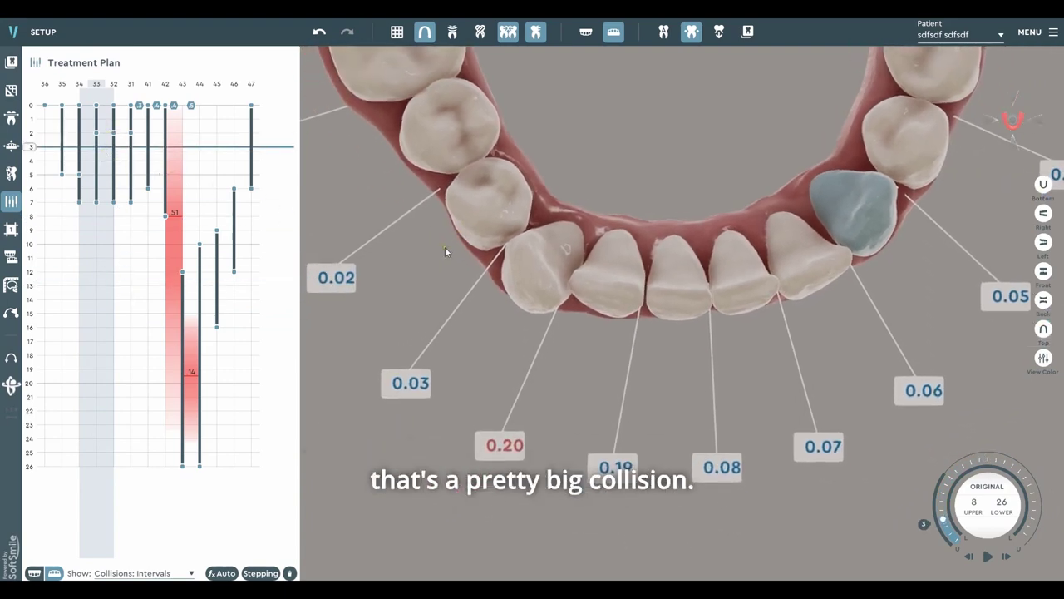
right_click_drag(439, 244, 442, 267)
right_click_drag(631, 262, 640, 218)
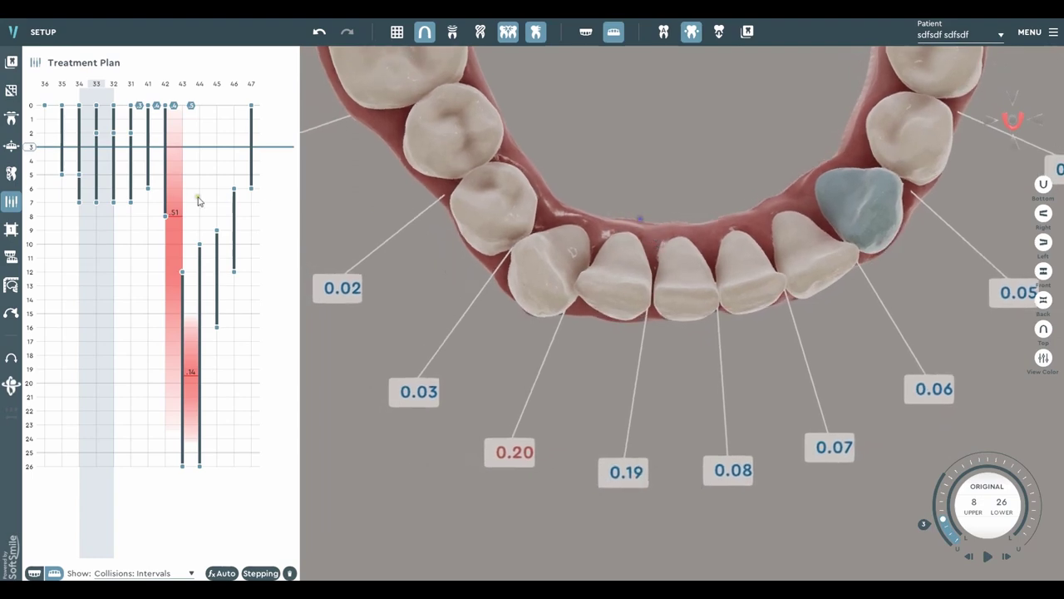
Step: Go to stage 8 of the treatment plan and examine the collision between teeth 42 and 43 on the lower arch
left_click(35, 217)
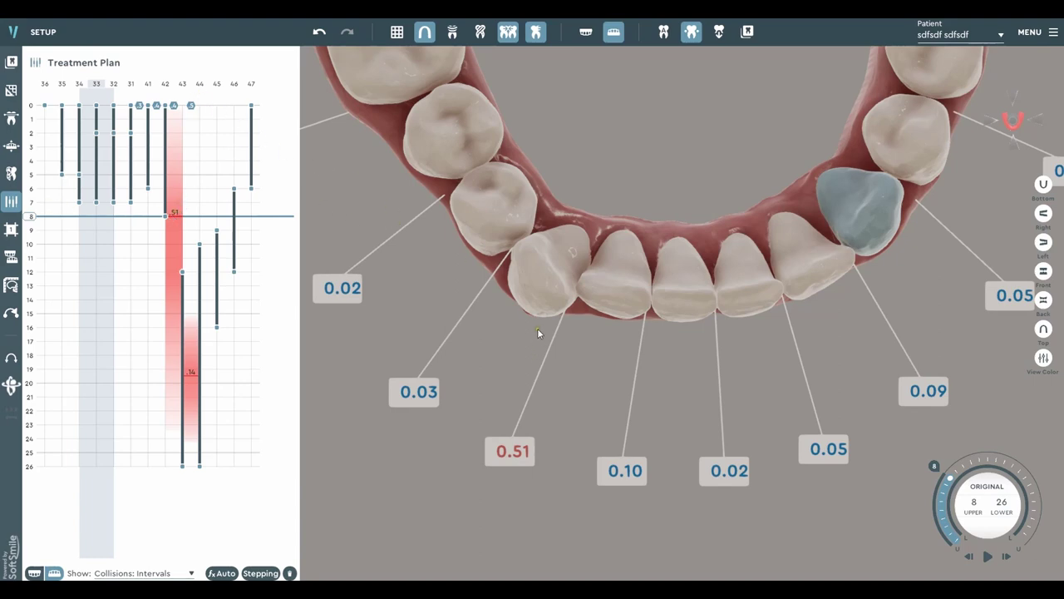
right_click_drag(537, 330, 521, 295)
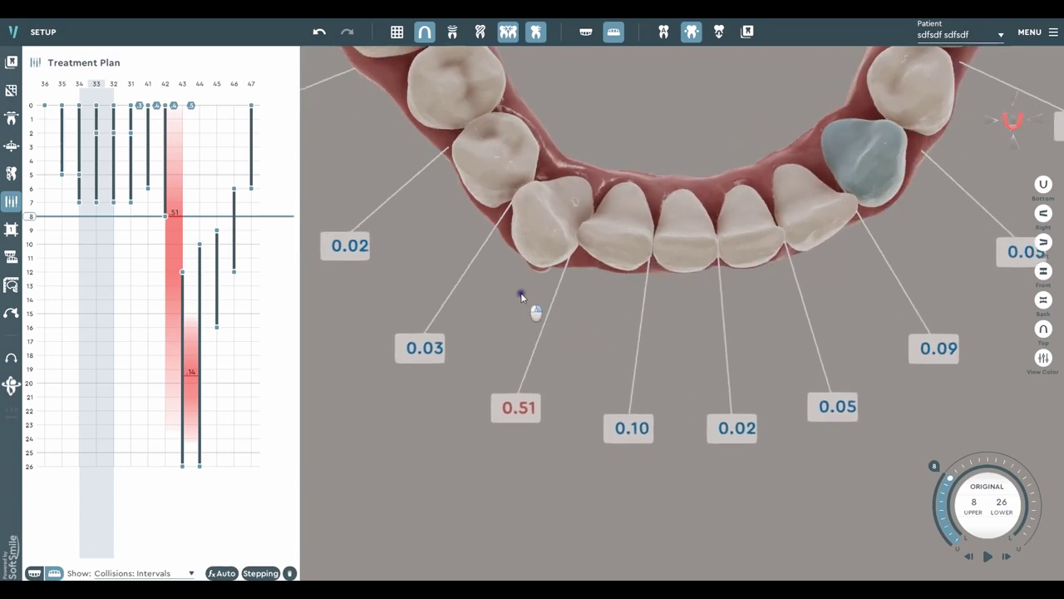
left_click_drag(522, 297, 534, 283)
scroll(569, 318, "up", 3)
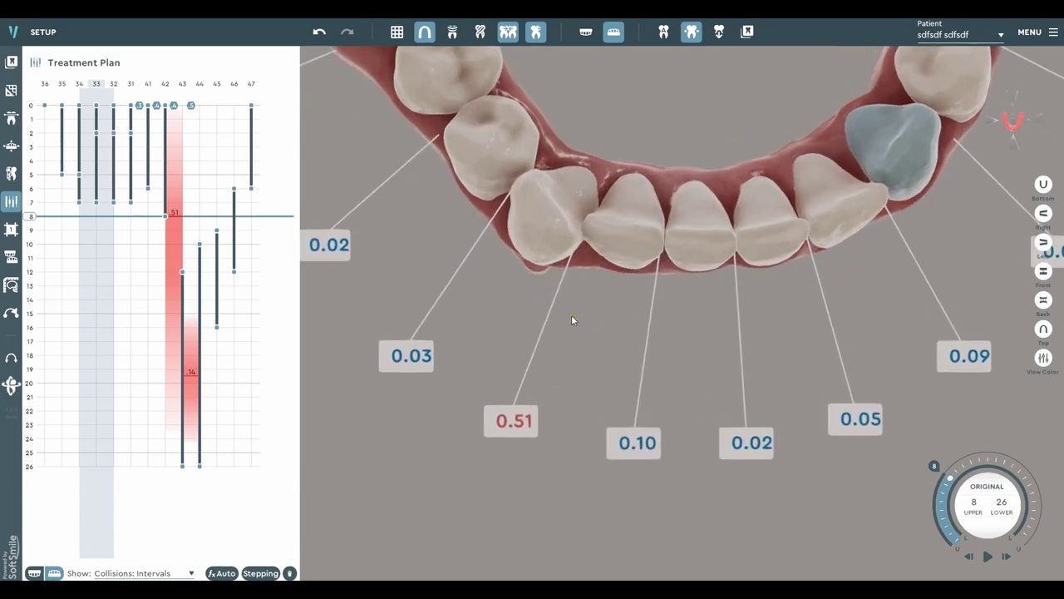
scroll(557, 266, "up", 5)
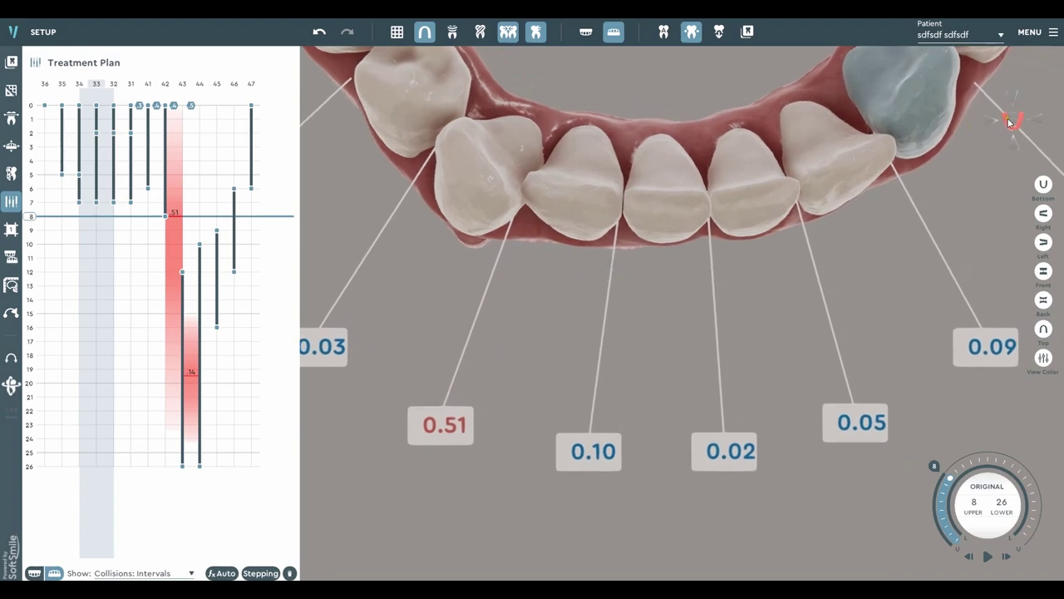
scroll(1013, 124, "down", 5)
scroll(919, 171, "up", 5)
scroll(568, 363, "down", 5)
scroll(570, 336, "up", 5)
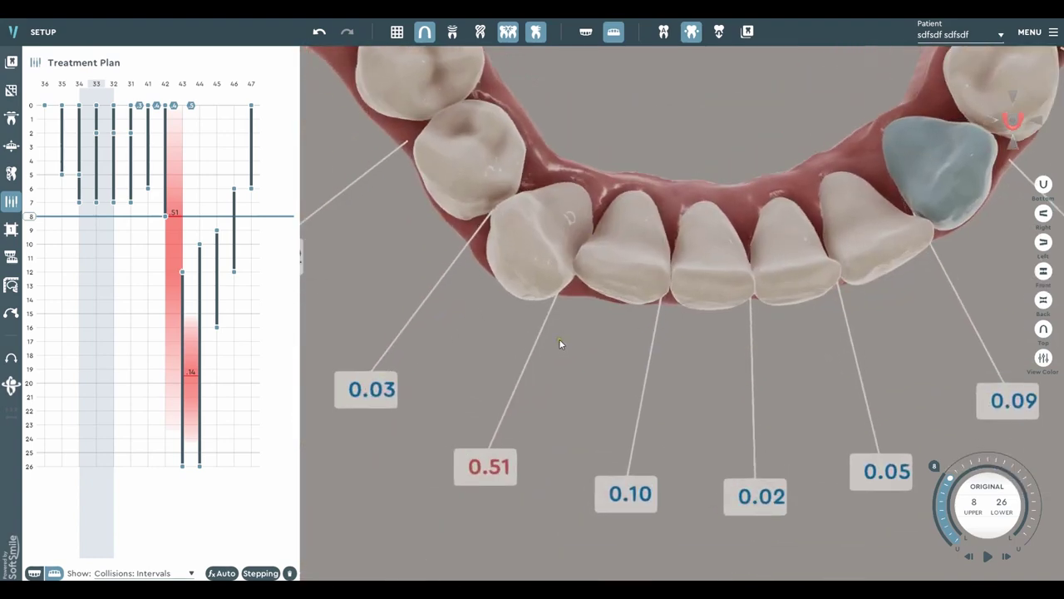
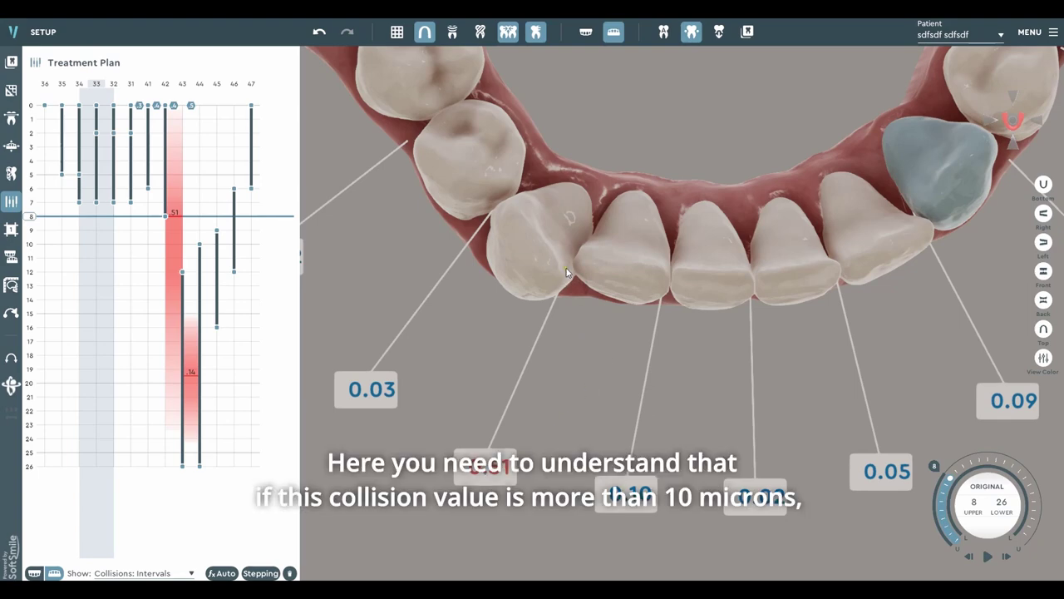
scroll(565, 268, "up", 2)
scroll(577, 319, "down", 3)
middle_click_drag(601, 309, 572, 275)
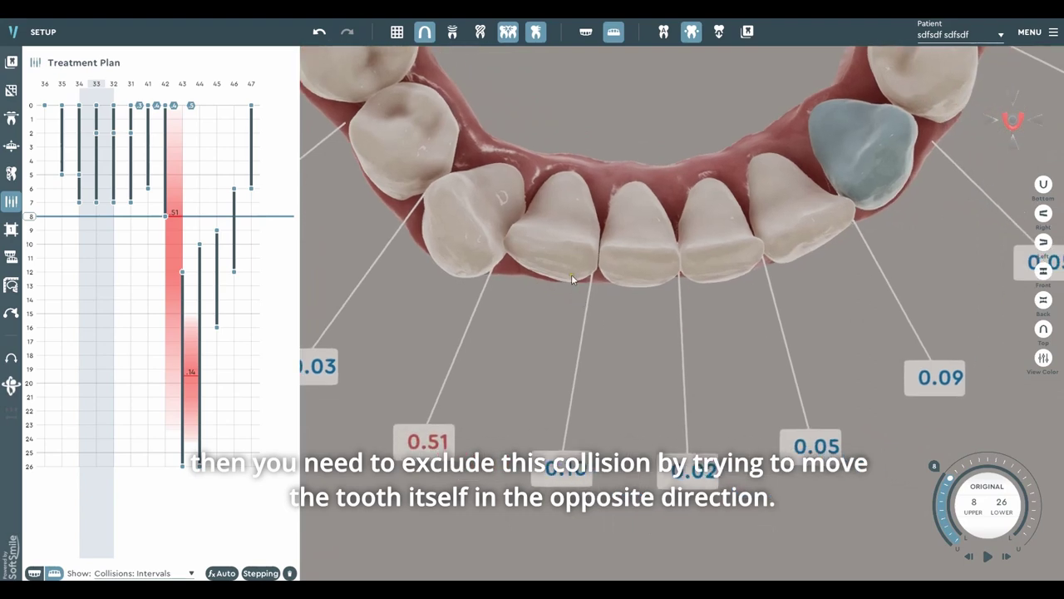
Step: Select tooth 42 and examine the spacing of the neighbouring teeth back to the molars at stage 8
left_click(569, 257)
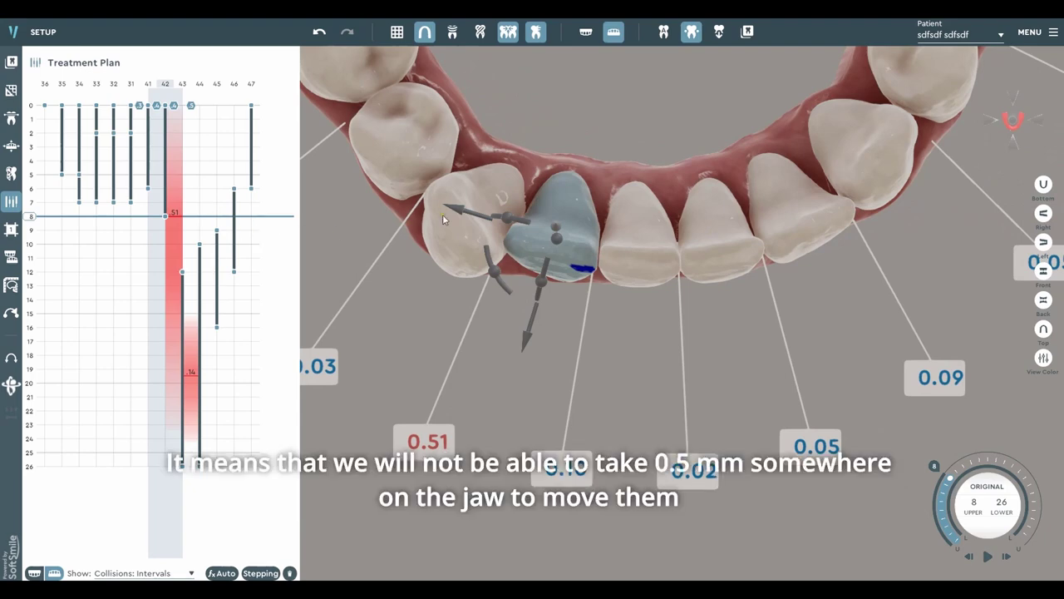
middle_click_drag(429, 236, 504, 258)
left_click_drag(502, 258, 515, 392)
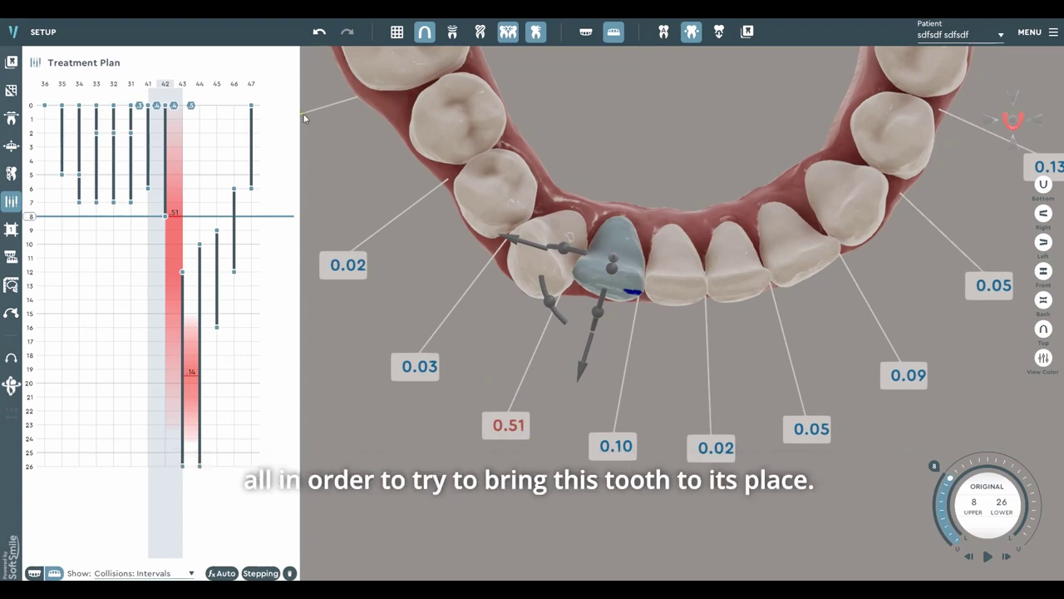
scroll(599, 253, "down", 2)
middle_click_drag(586, 243, 607, 279)
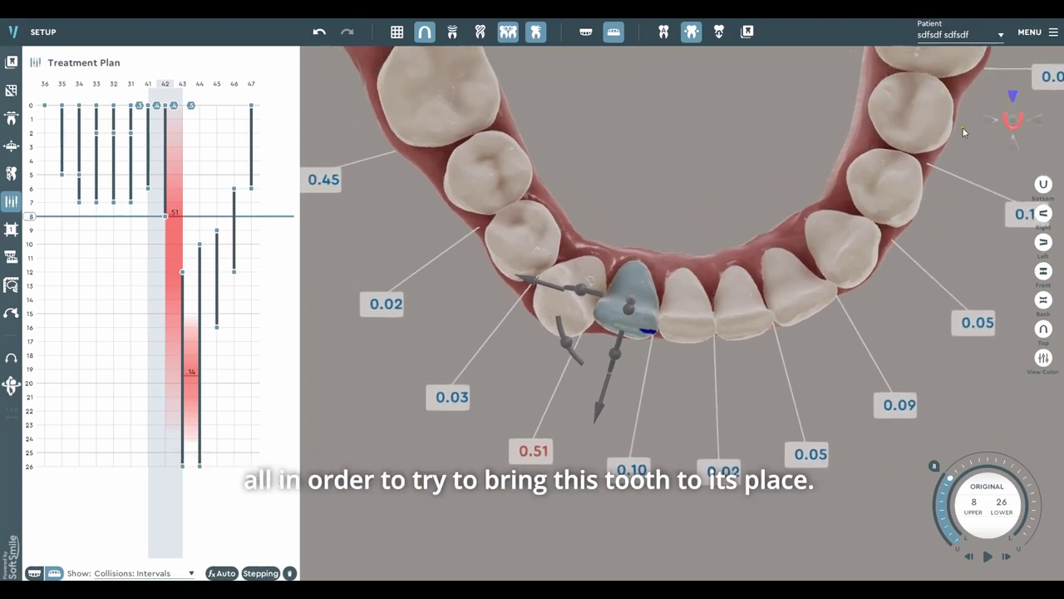
scroll(501, 226, "down", 1)
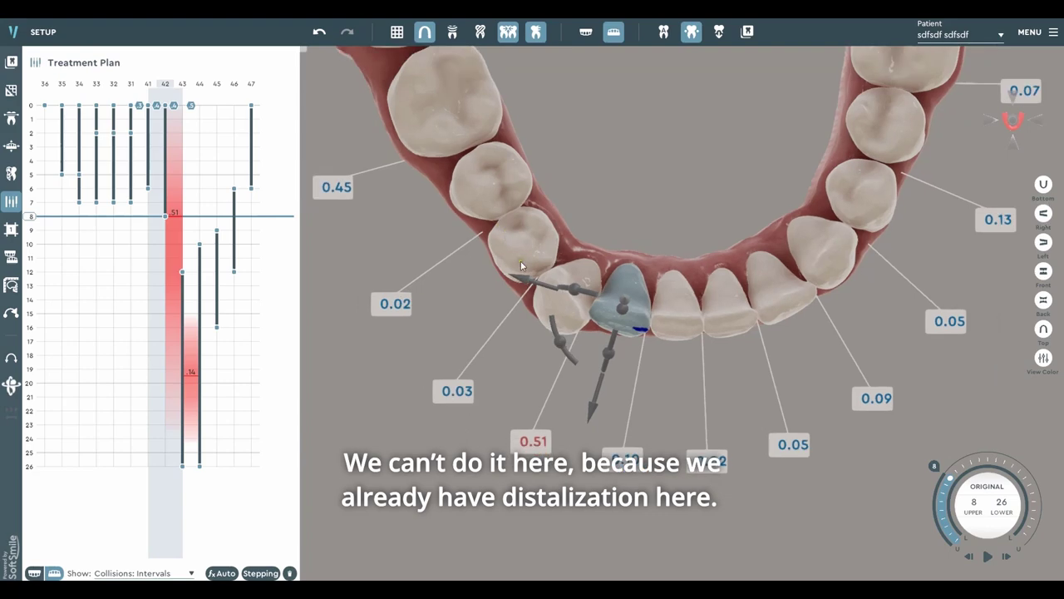
middle_click_drag(522, 277, 539, 279)
left_click_drag(518, 237, 519, 289)
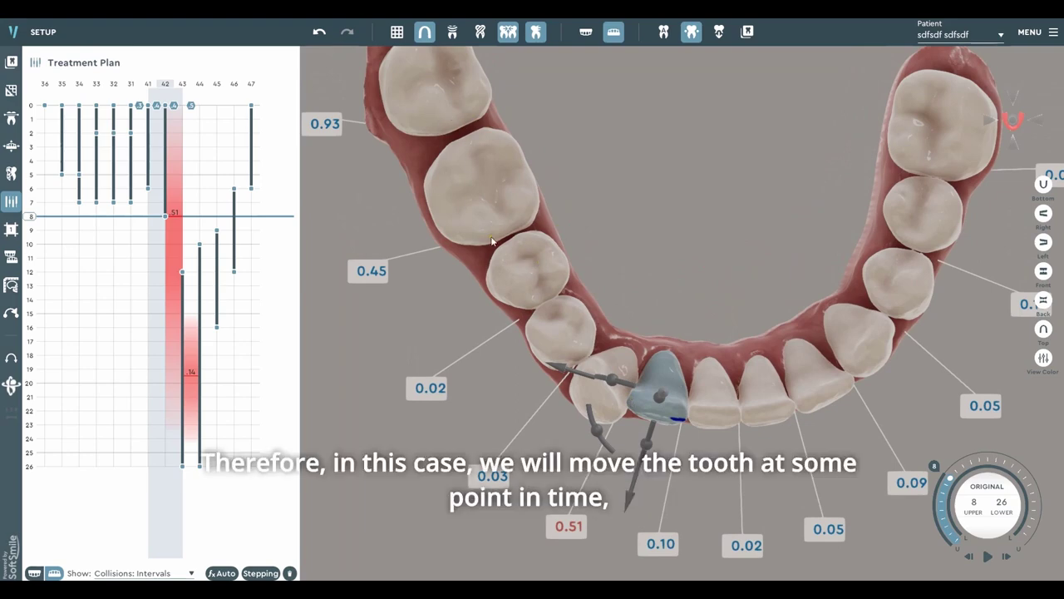
left_click_drag(492, 240, 599, 306)
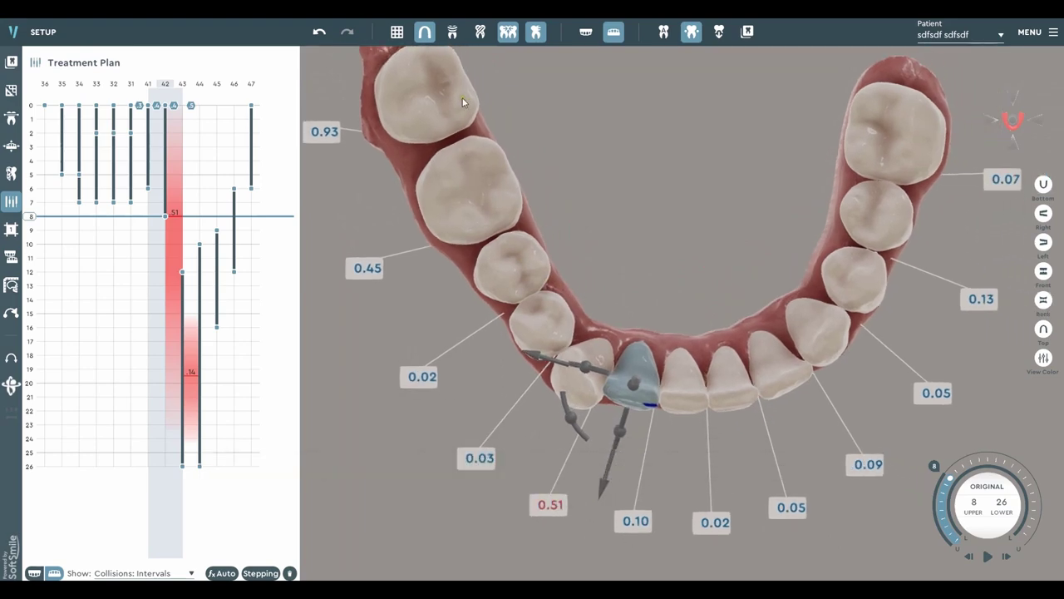
scroll(619, 341, "down", 1)
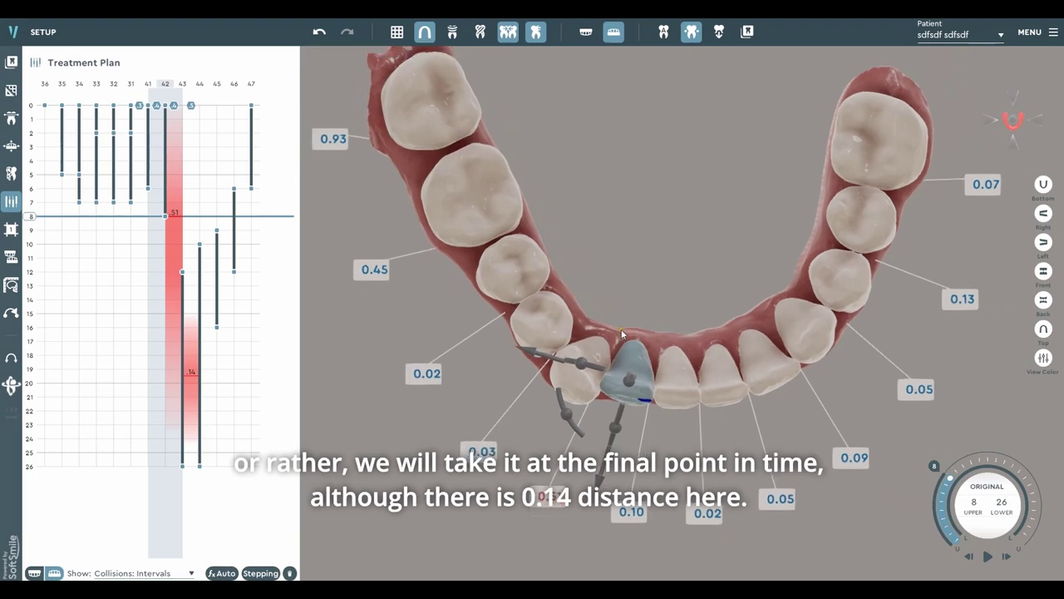
middle_click_drag(621, 342, 619, 266)
scroll(626, 297, "up", 4)
left_click_drag(687, 323, 448, 262)
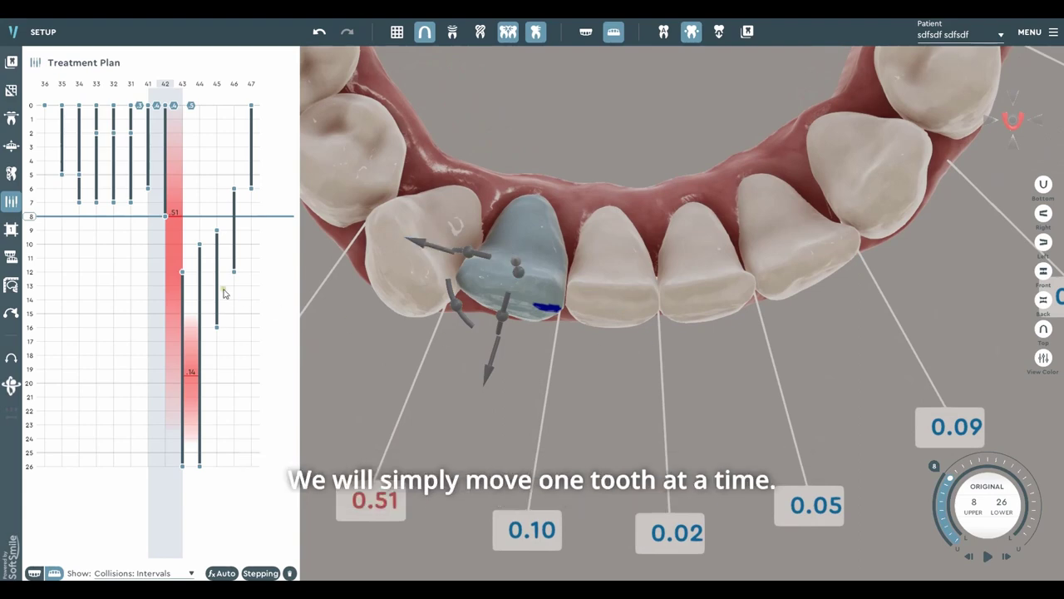
Step: Step back and forth through the later stages up to 26 to examine how tooth 43 moves past tooth 42
scroll(574, 313, "up", 1)
scroll(971, 511, "up", 16)
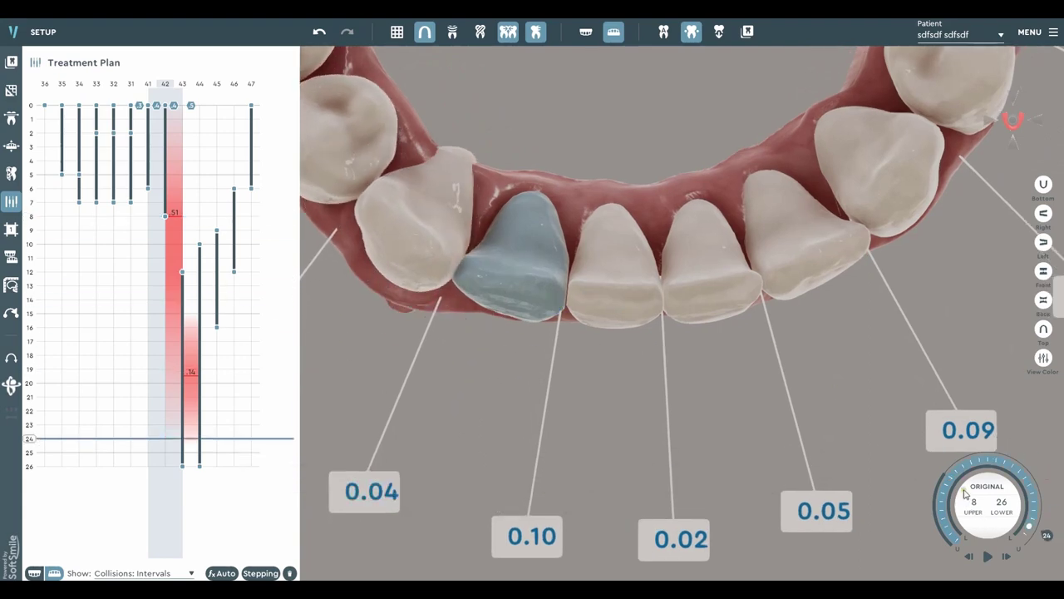
scroll(964, 494, "up", 2)
scroll(962, 489, "down", 13)
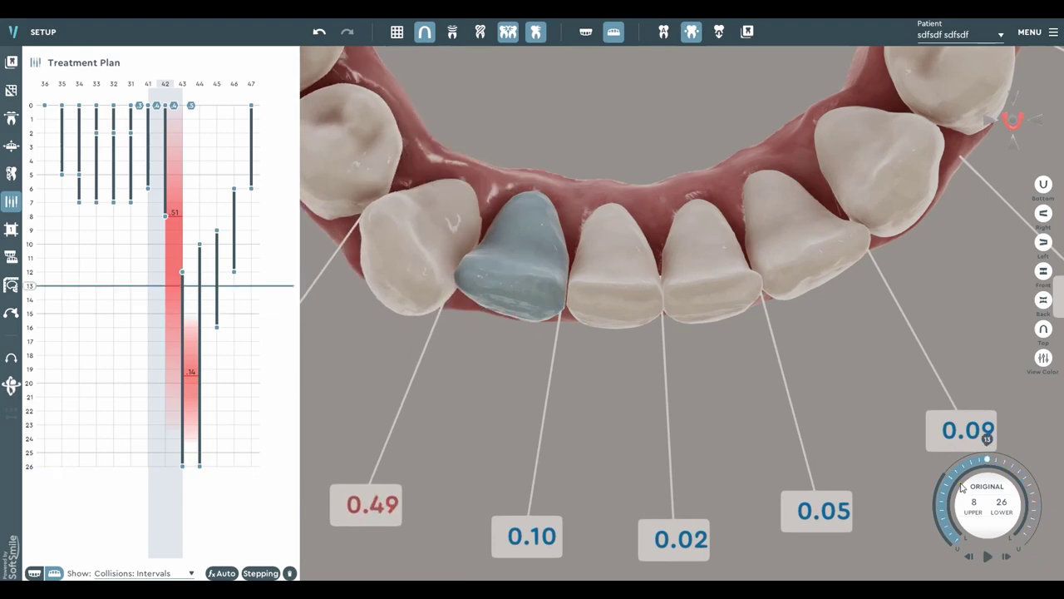
scroll(962, 488, "up", 7)
scroll(962, 488, "down", 4)
scroll(961, 489, "up", 7)
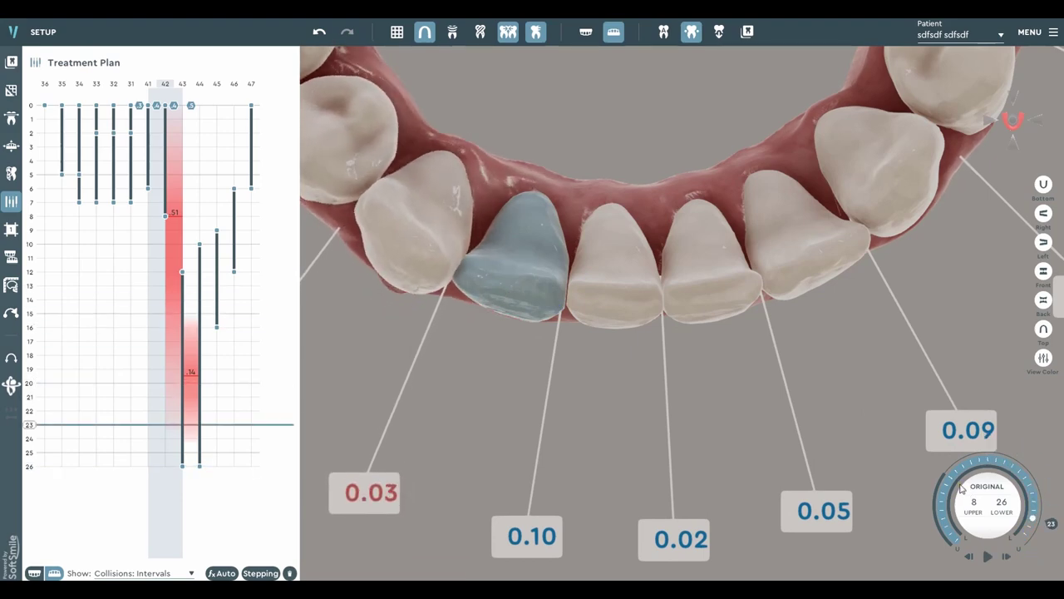
scroll(961, 489, "up", 3)
scroll(962, 489, "down", 7)
scroll(964, 492, "up", 6)
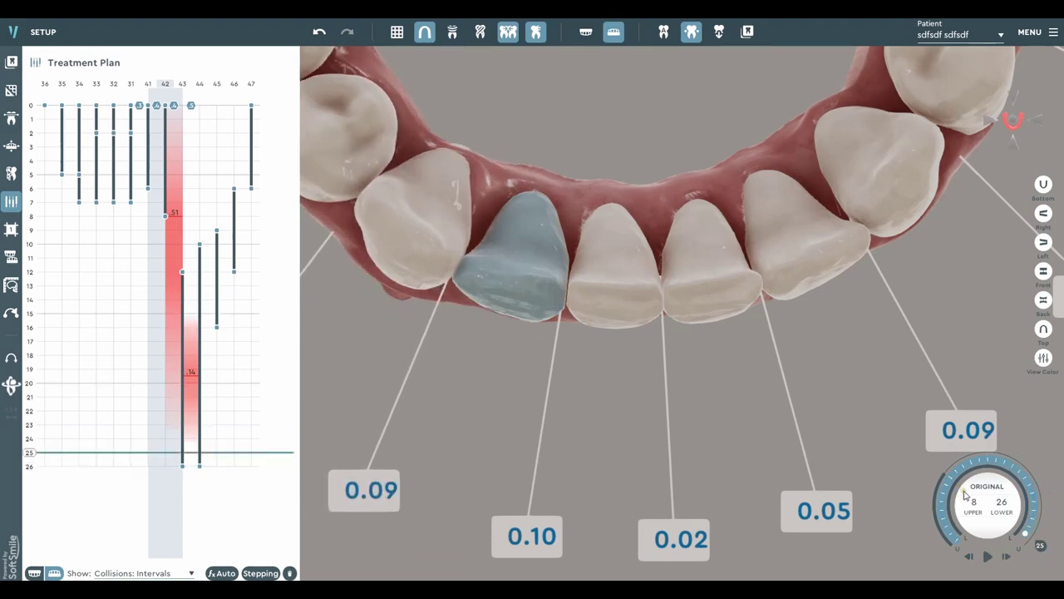
scroll(964, 494, "up", 1)
scroll(498, 346, "down", 2)
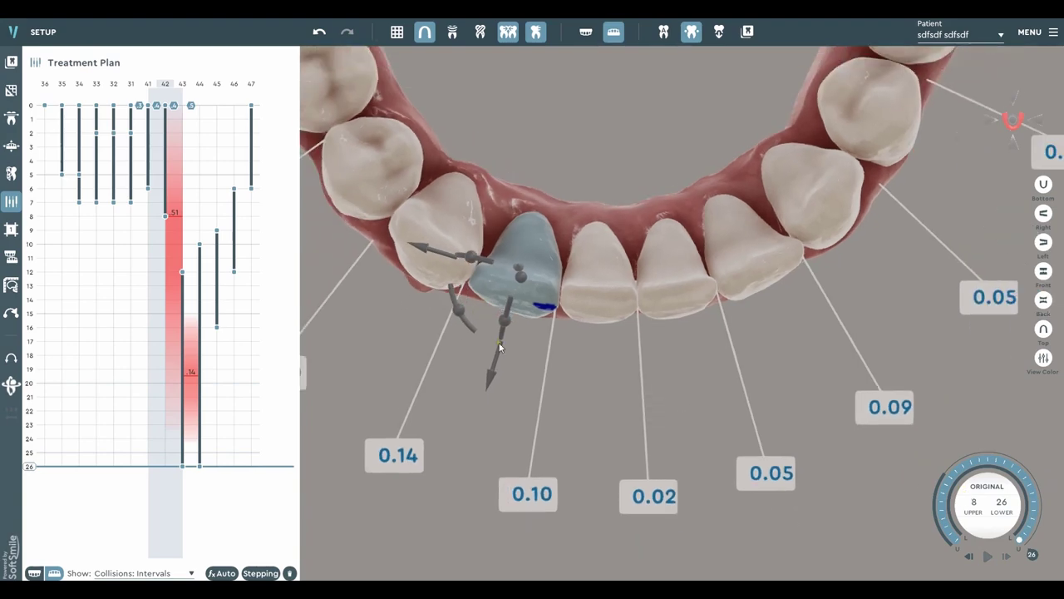
Step: At stage 26, shift tooth 42 slightly away from tooth 43 toward tooth 41 in two small moves
left_click_drag(500, 348, 606, 384)
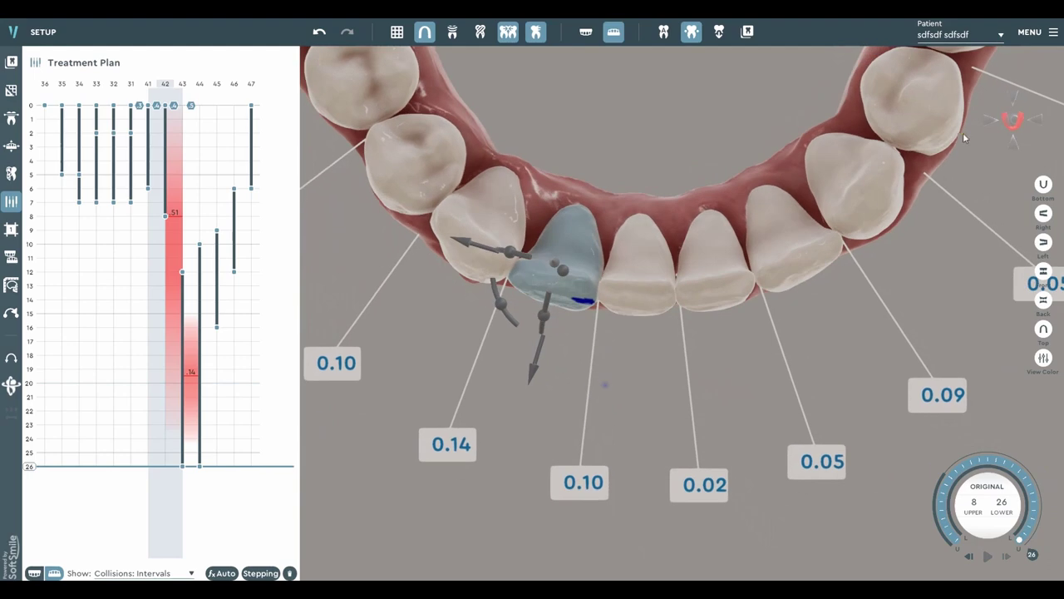
middle_click_drag(1014, 121, 558, 311)
left_click(579, 331, "ctrl")
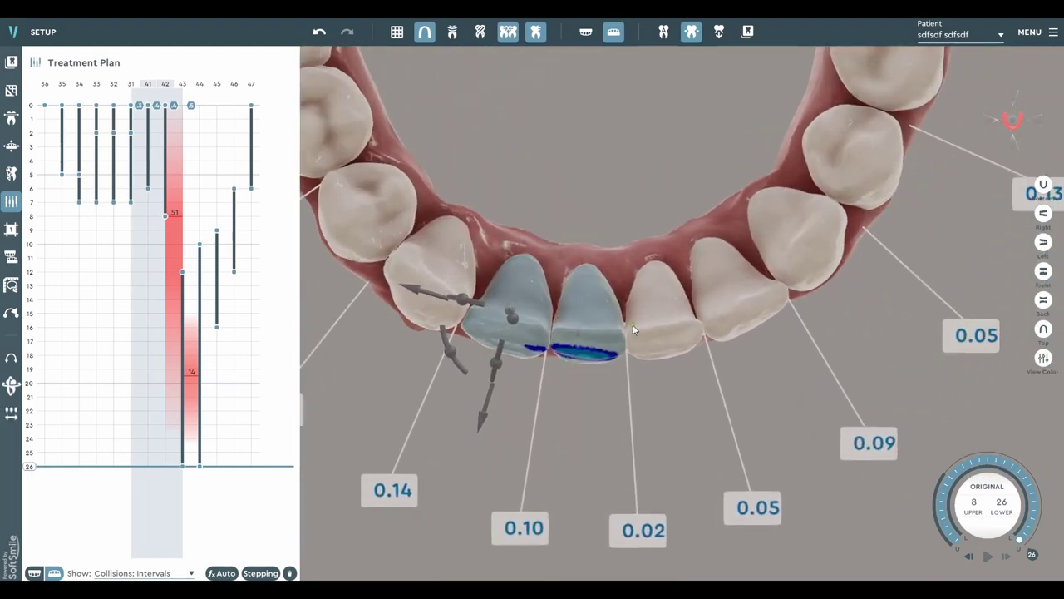
left_click(636, 325, "ctrl")
left_click(512, 329)
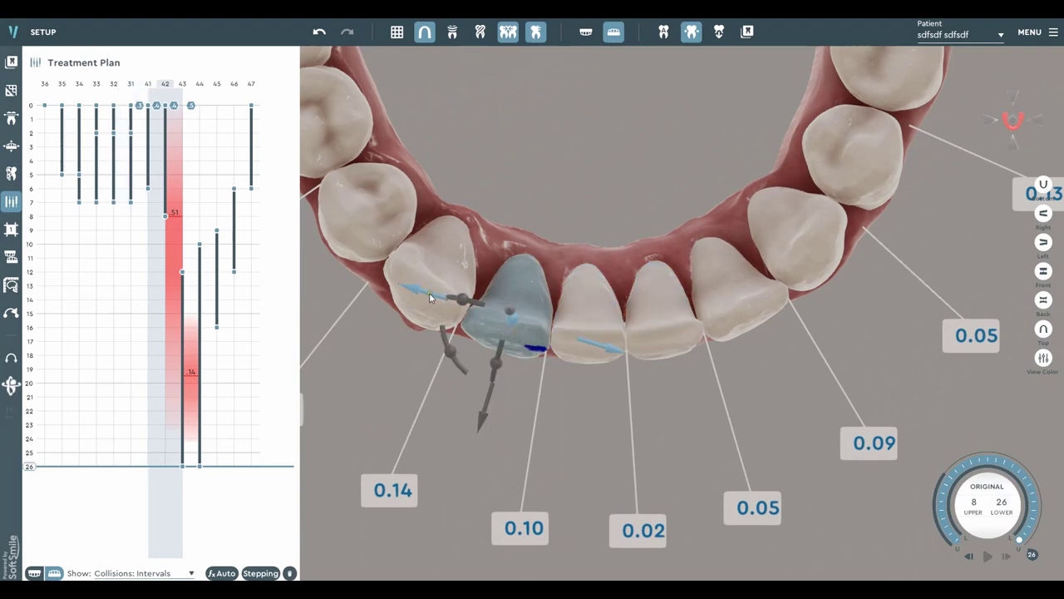
left_click_drag(429, 292, 439, 303)
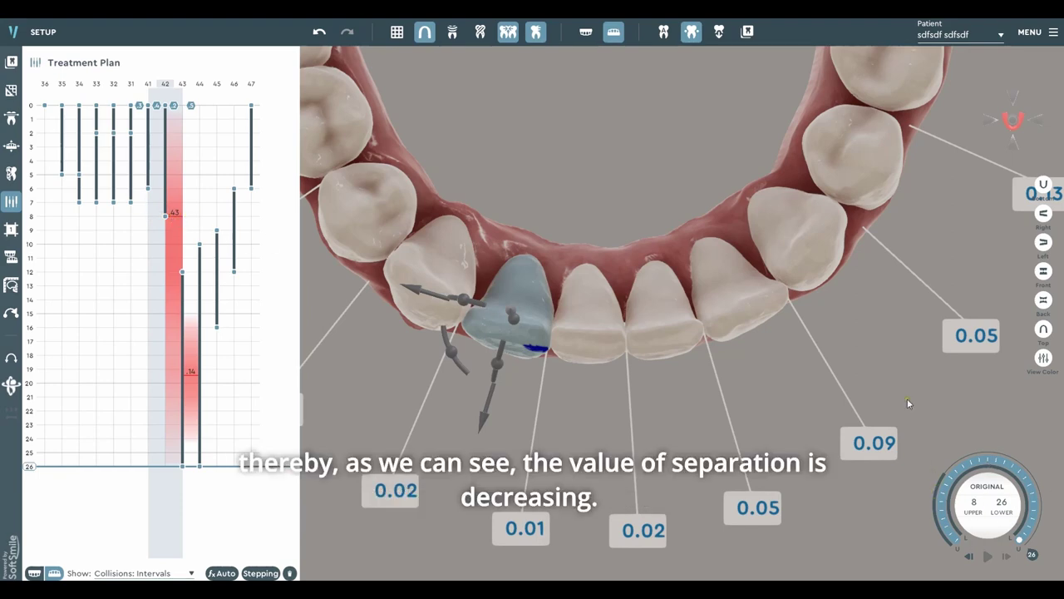
scroll(643, 348, "down", 1)
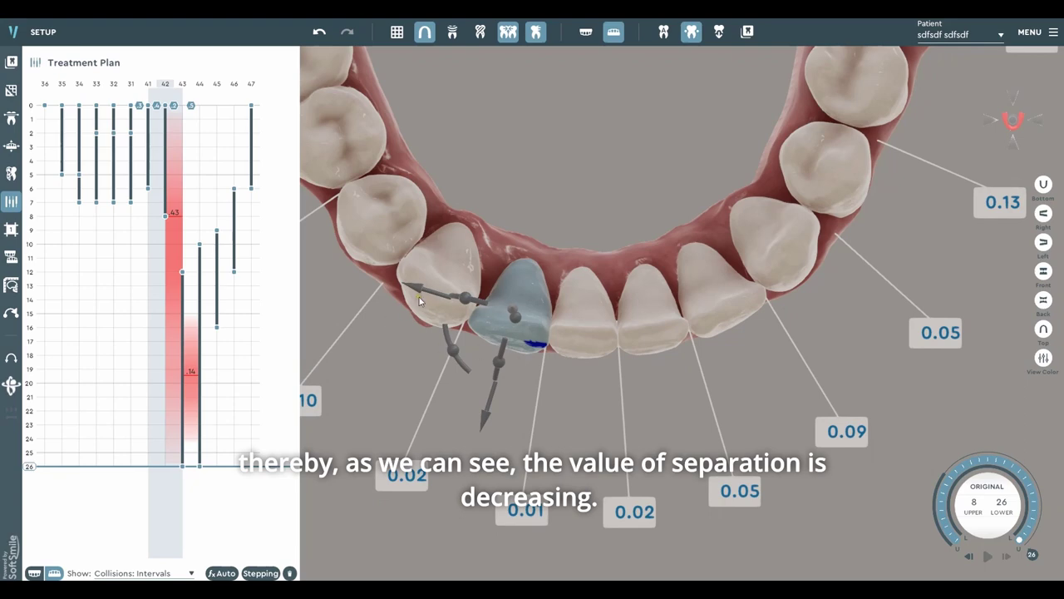
left_click_drag(419, 297, 429, 303)
scroll(464, 324, "up", 2)
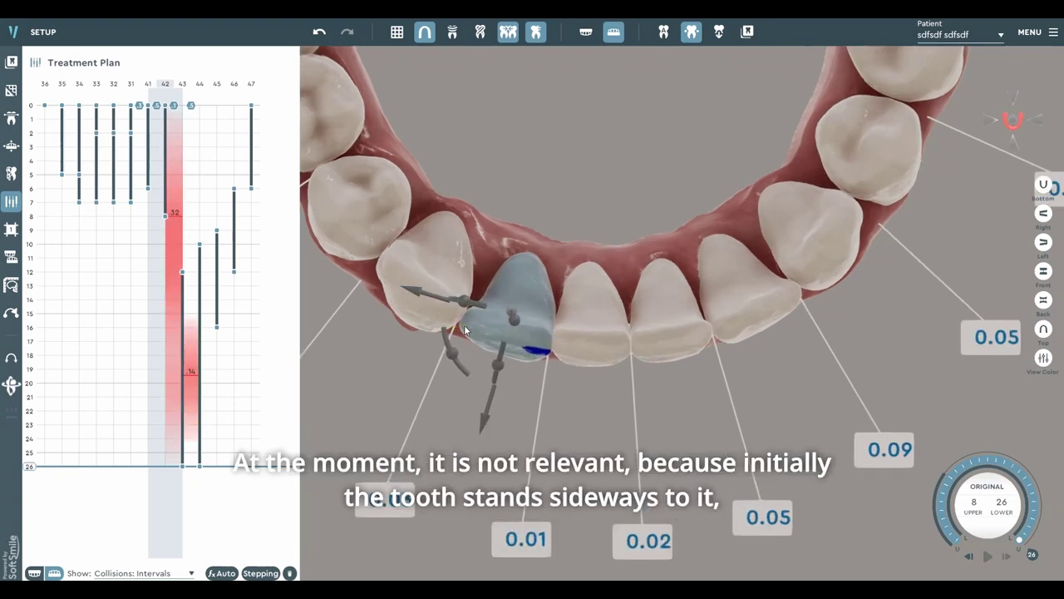
Step: Play the stages between 0 and 26 back and forth to examine the remaining collision between teeth 42 and 43
scroll(463, 324, "up", 1)
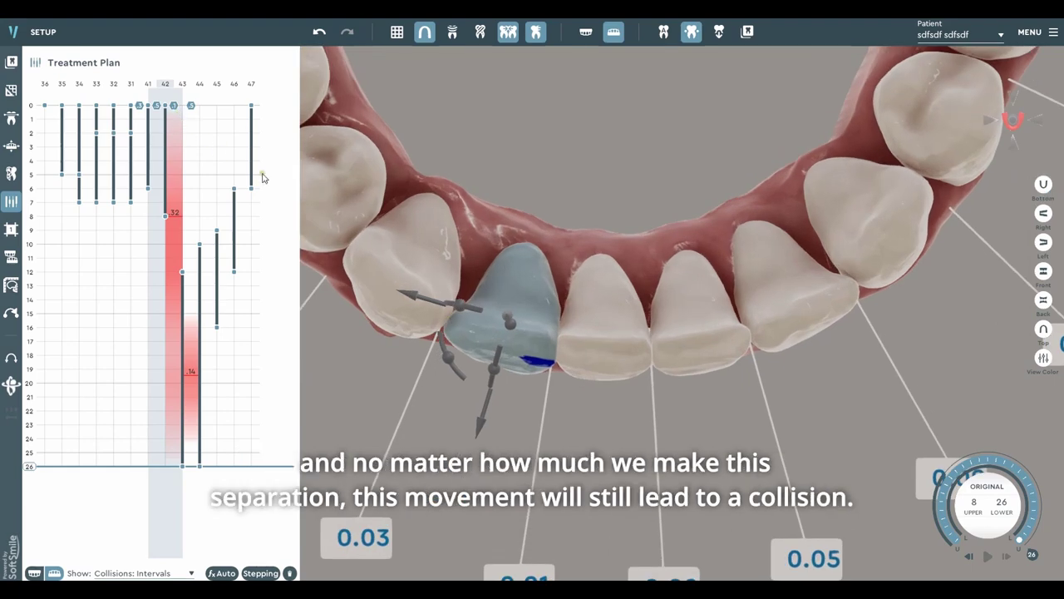
middle_click_drag(382, 301, 499, 245)
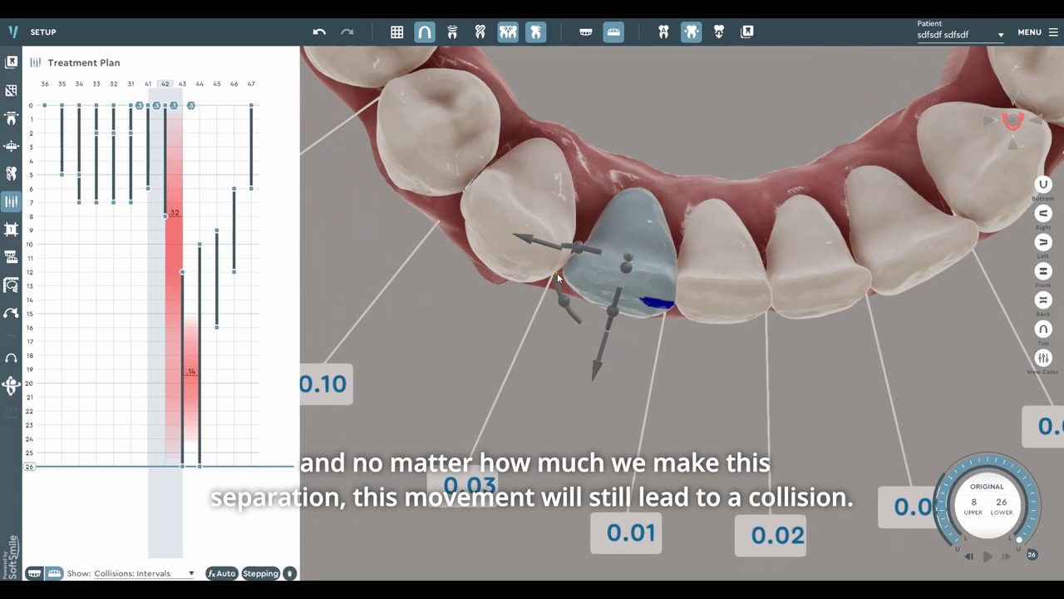
scroll(946, 488, "up", 9)
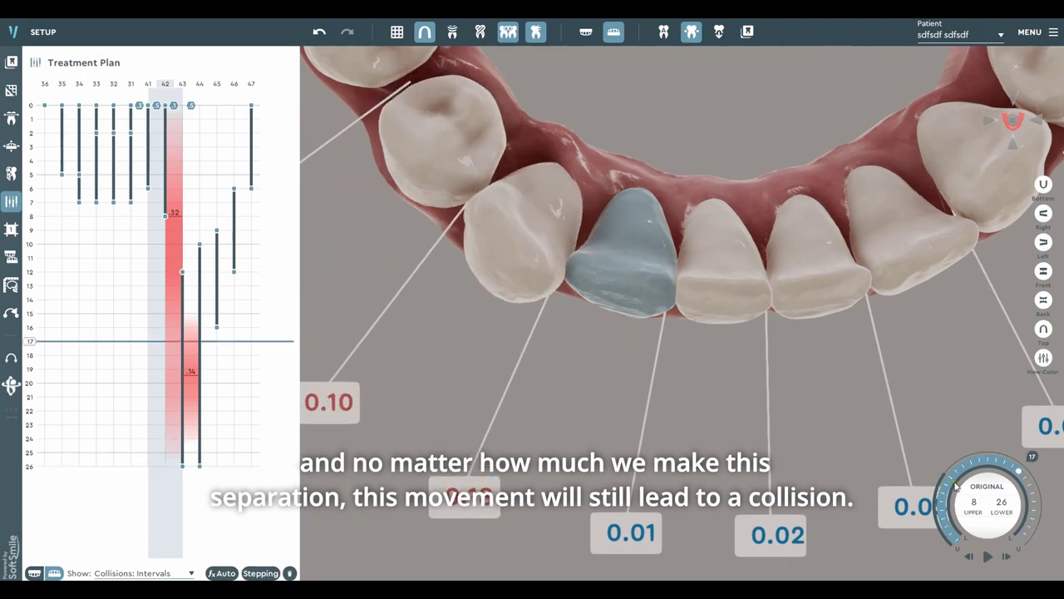
scroll(956, 487, "down", 17)
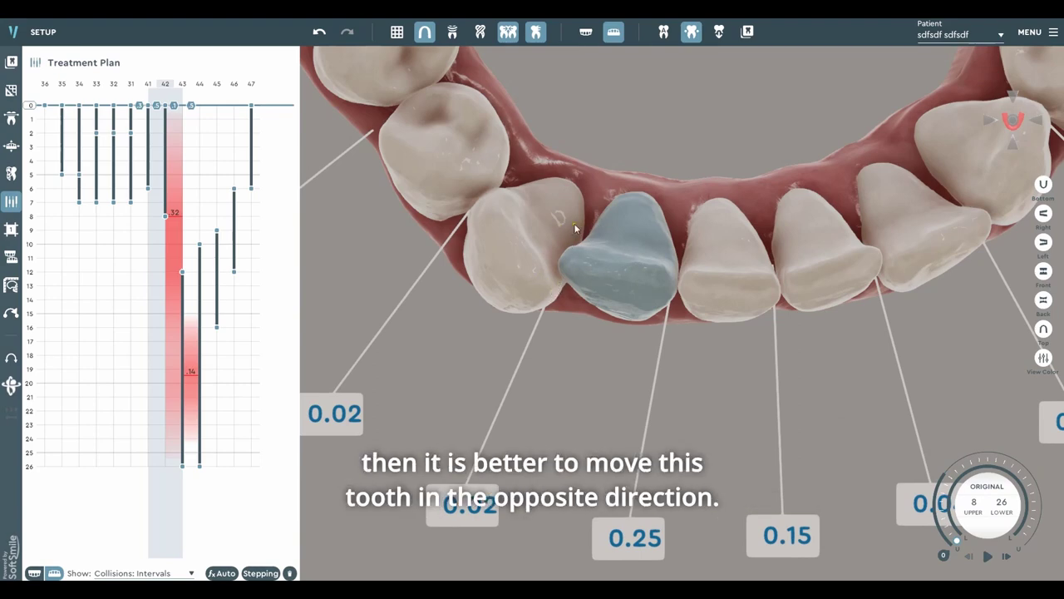
scroll(956, 474, "up", 18)
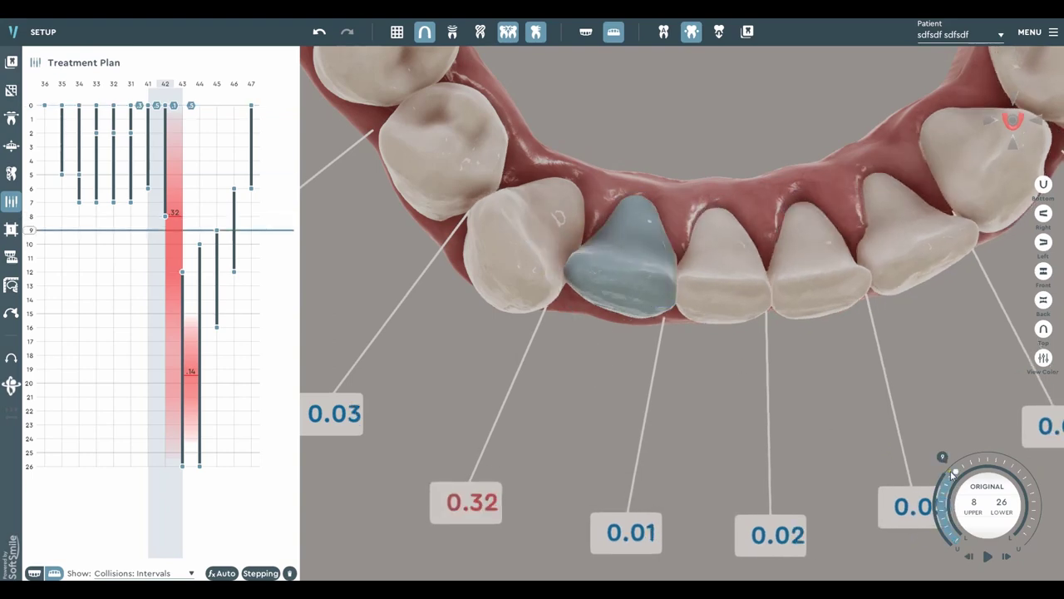
scroll(966, 479, "up", 8)
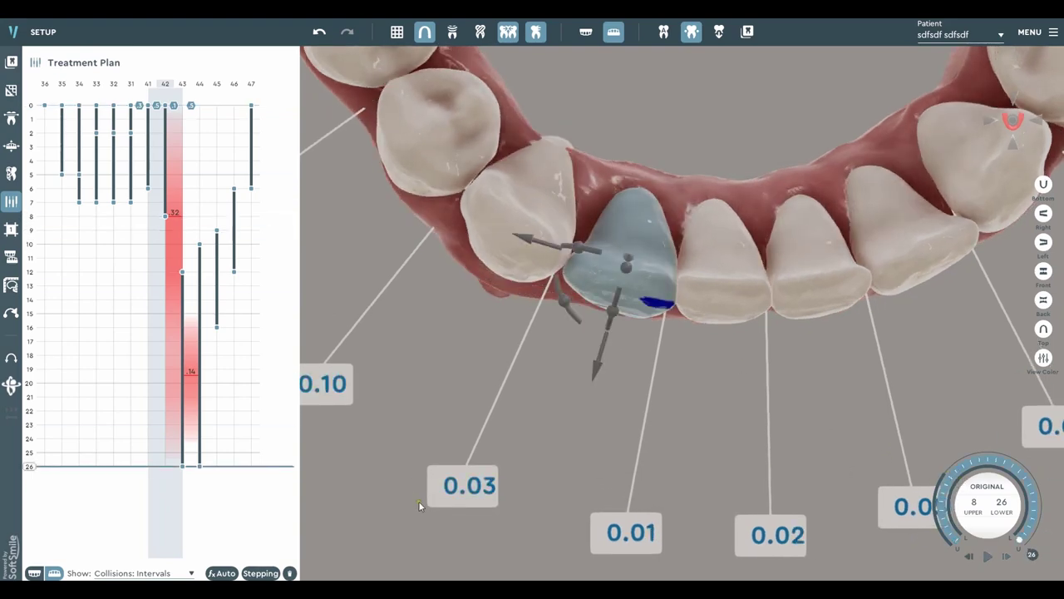
scroll(1001, 468, "down", 12)
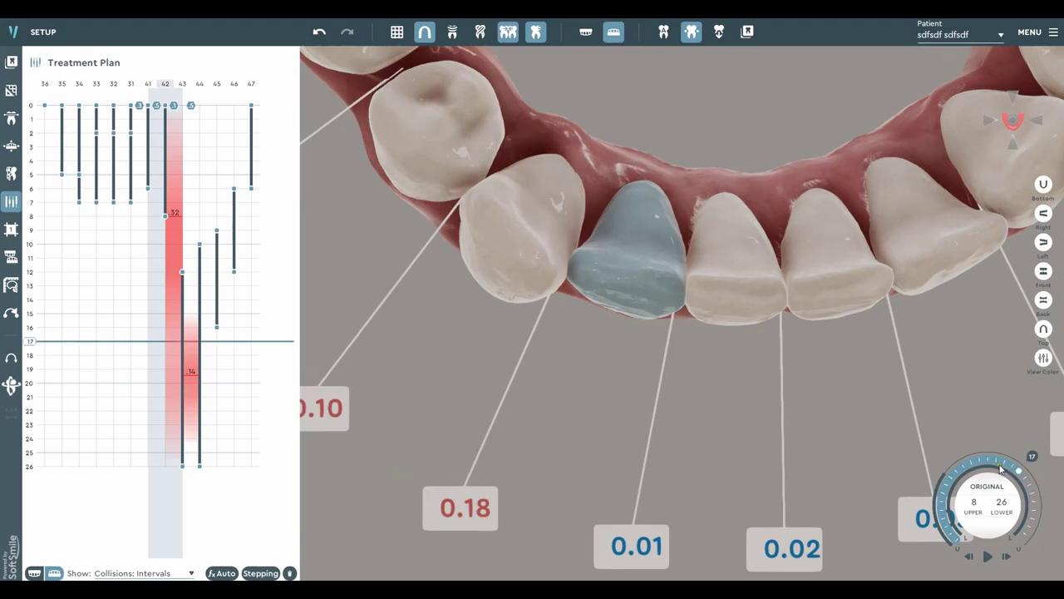
scroll(1001, 468, "up", 12)
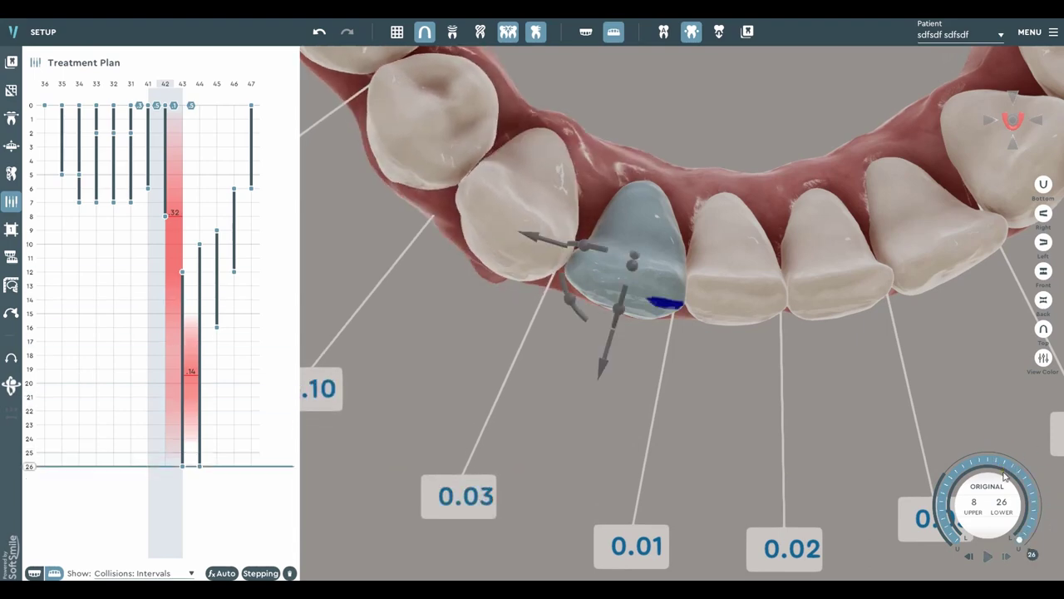
scroll(971, 473, "down", 11)
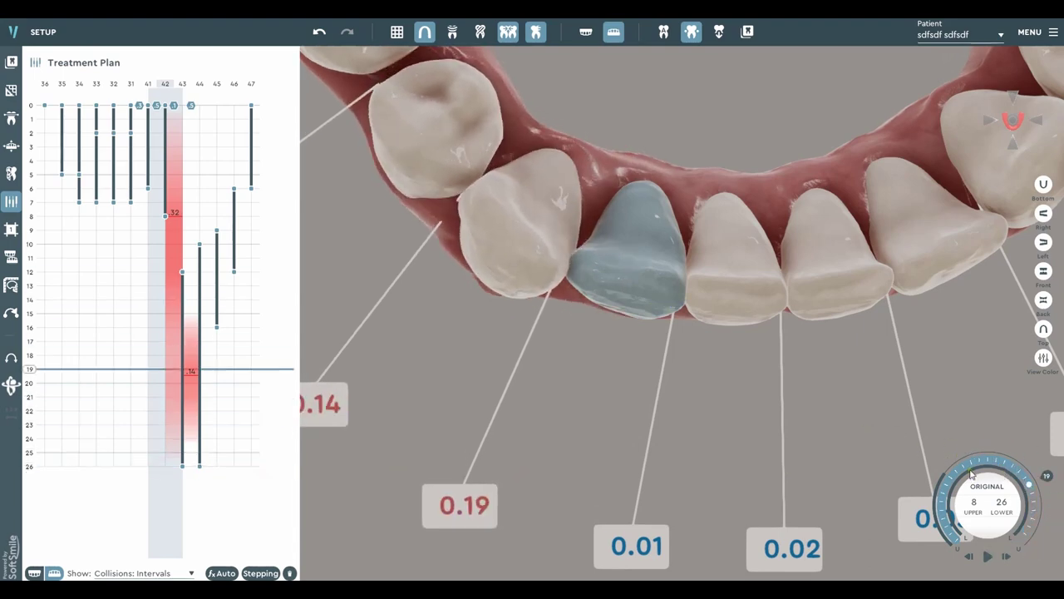
Step: At stage 26, shift tooth 42 a little further away from tooth 43 toward tooth 41
scroll(971, 474, "up", 11)
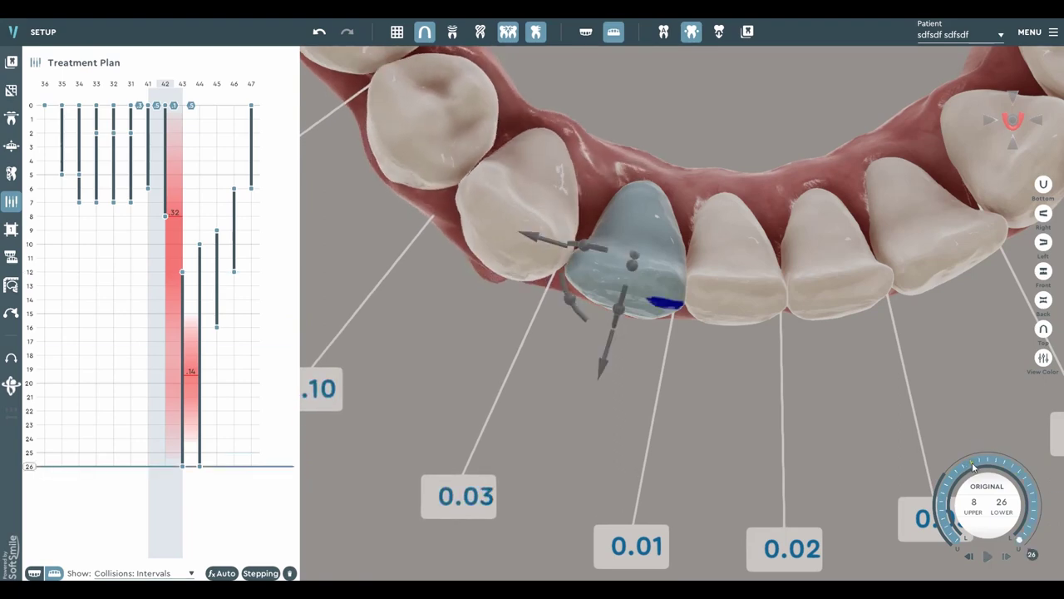
scroll(627, 324, "down", 3)
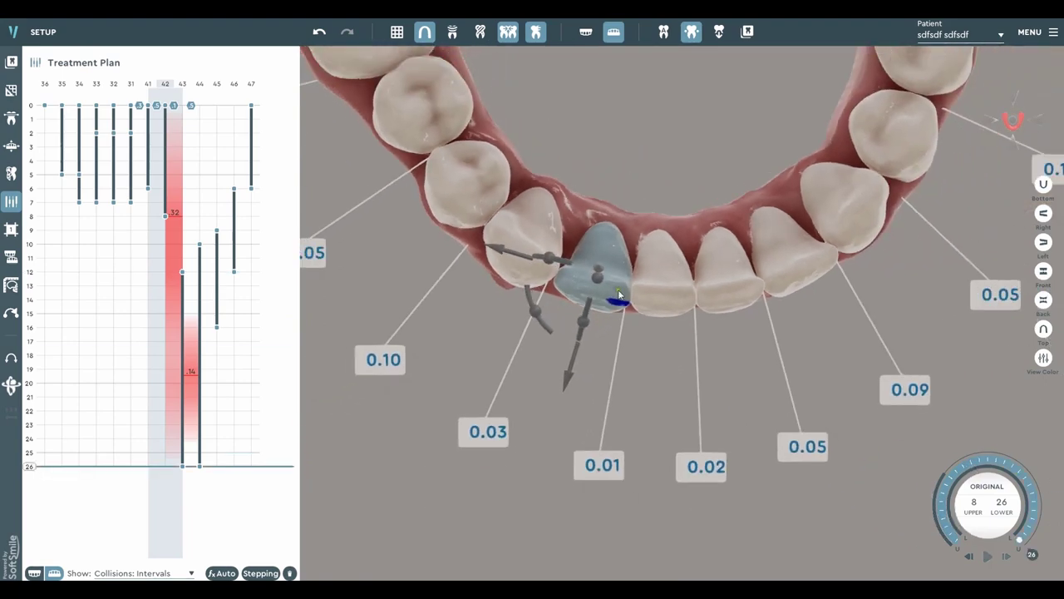
left_click(505, 251)
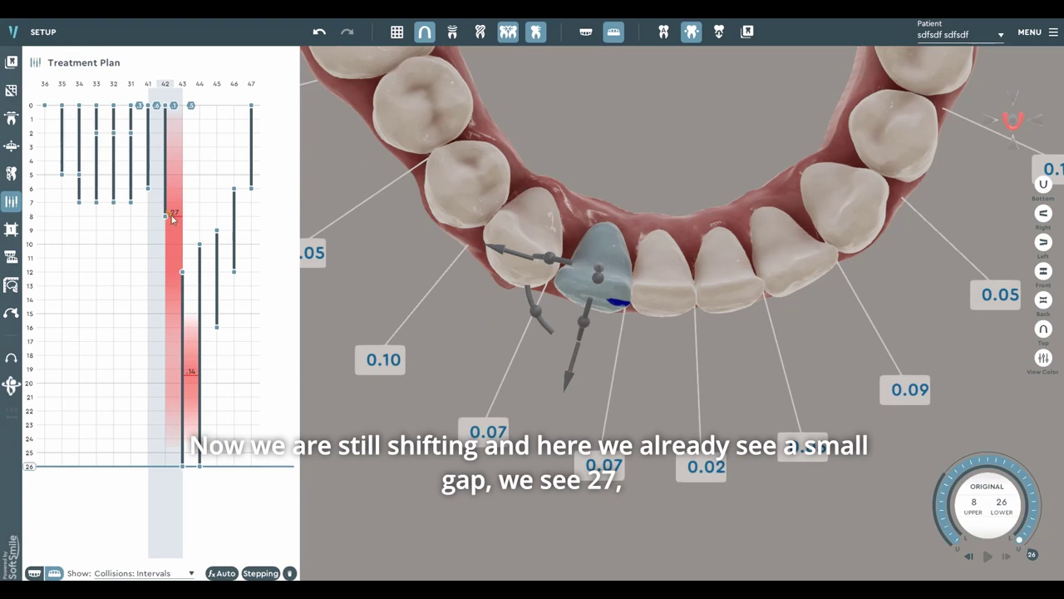
scroll(630, 295, "down", 1)
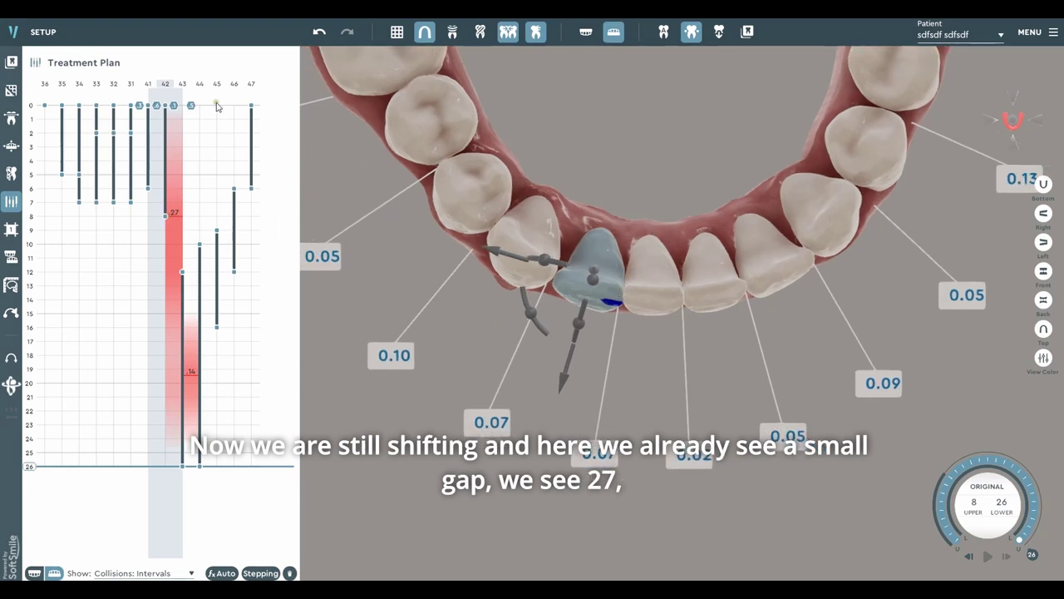
Step: Select tooth 41 and shift it slightly away from tooth 42 toward tooth 31
left_click(623, 279)
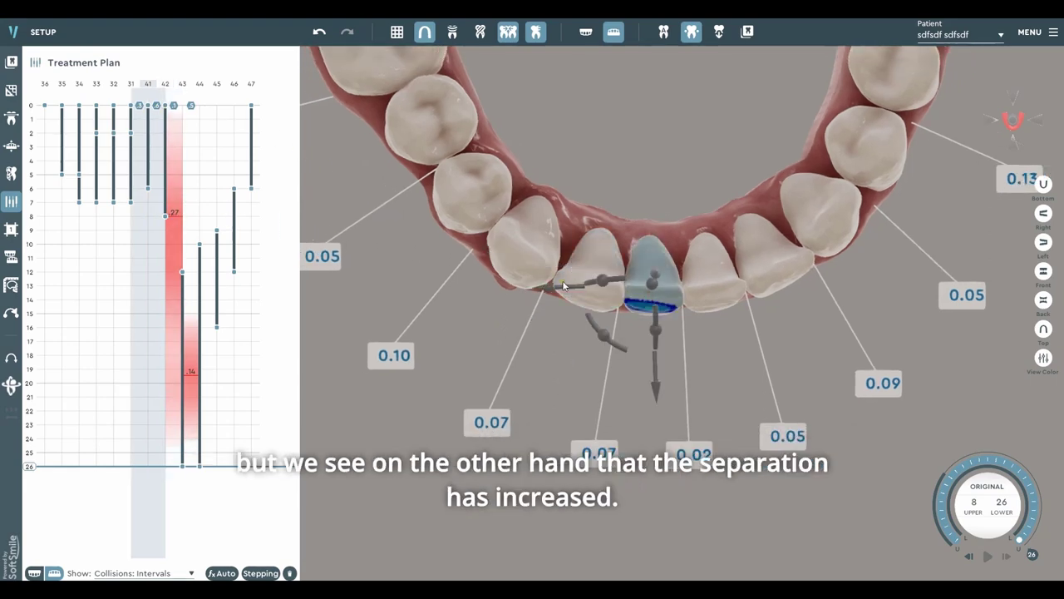
left_click_drag(569, 289, 572, 288)
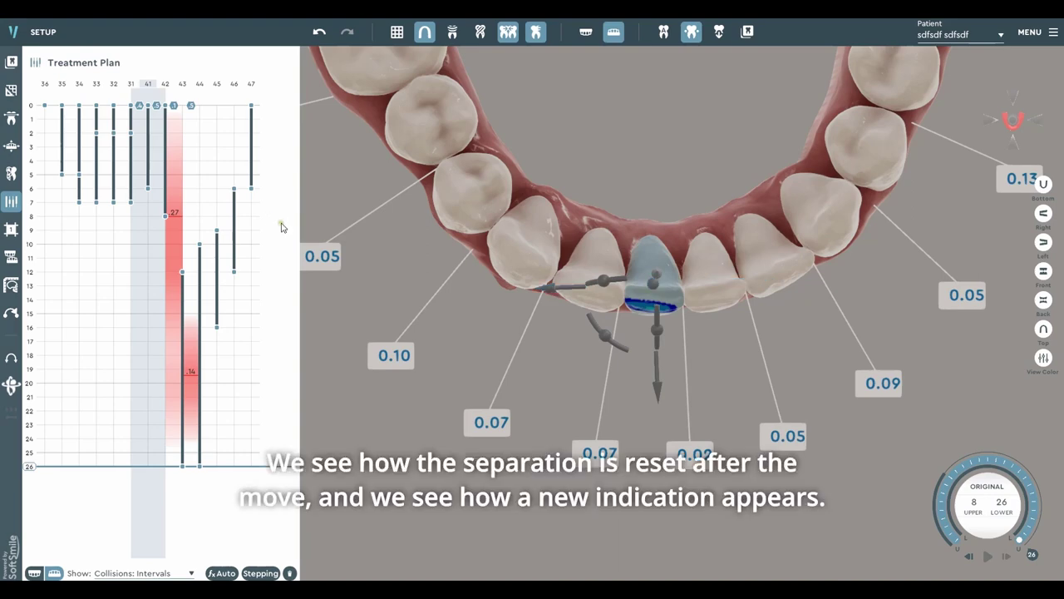
scroll(419, 225, "down", 1)
scroll(509, 254, "up", 5)
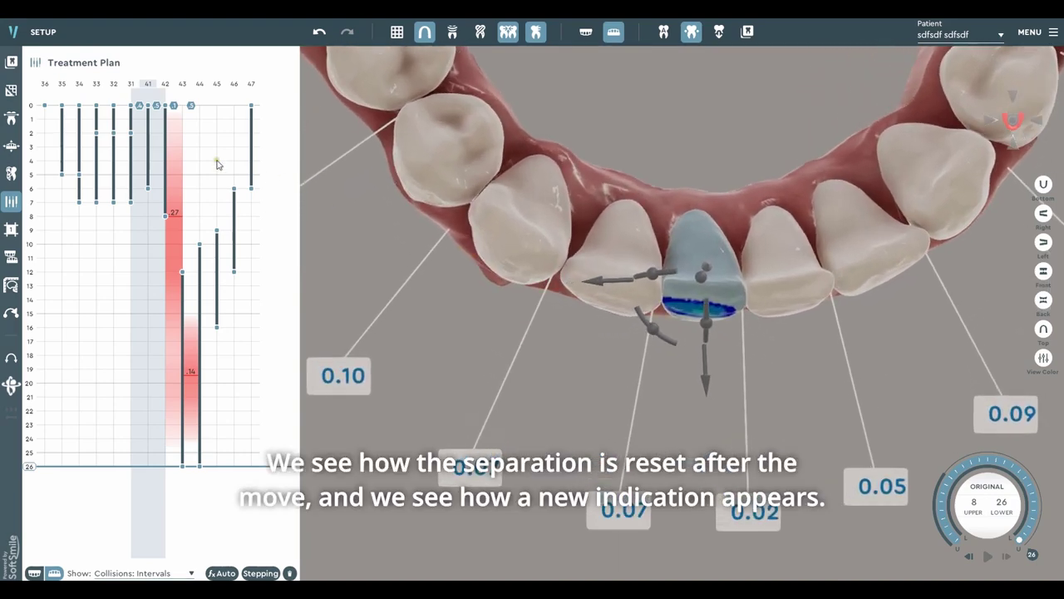
Step: Select tooth 42 again, shift it further toward tooth 41, and check its contact with tooth 43 up close
left_click(568, 266)
mouse_move(530, 247)
left_mouse_down()
mouse_move(549, 259)
mouse_move(541, 247)
left_mouse_up()
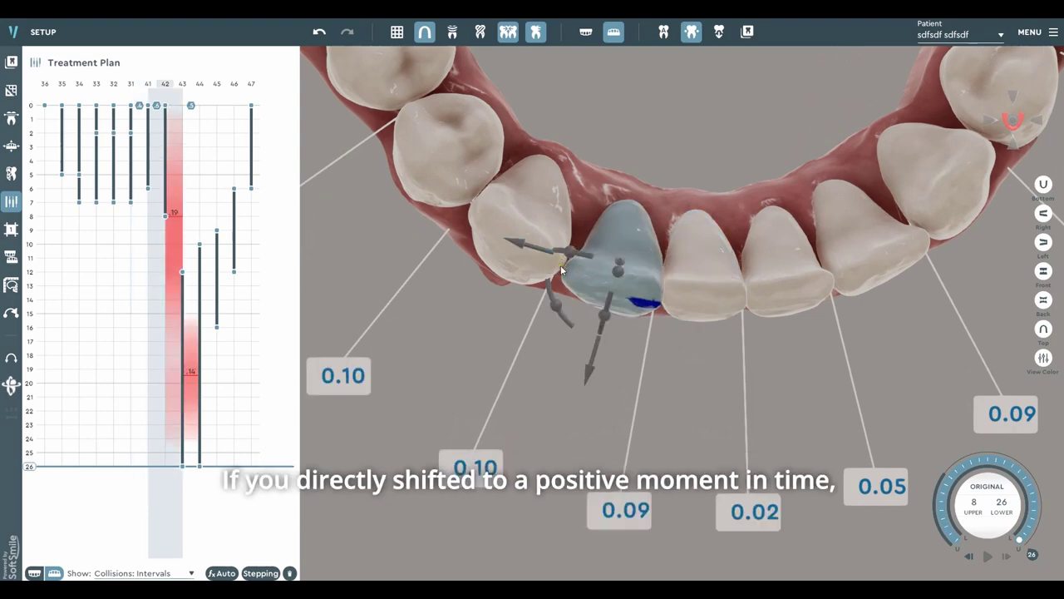
scroll(604, 287, "up", 4)
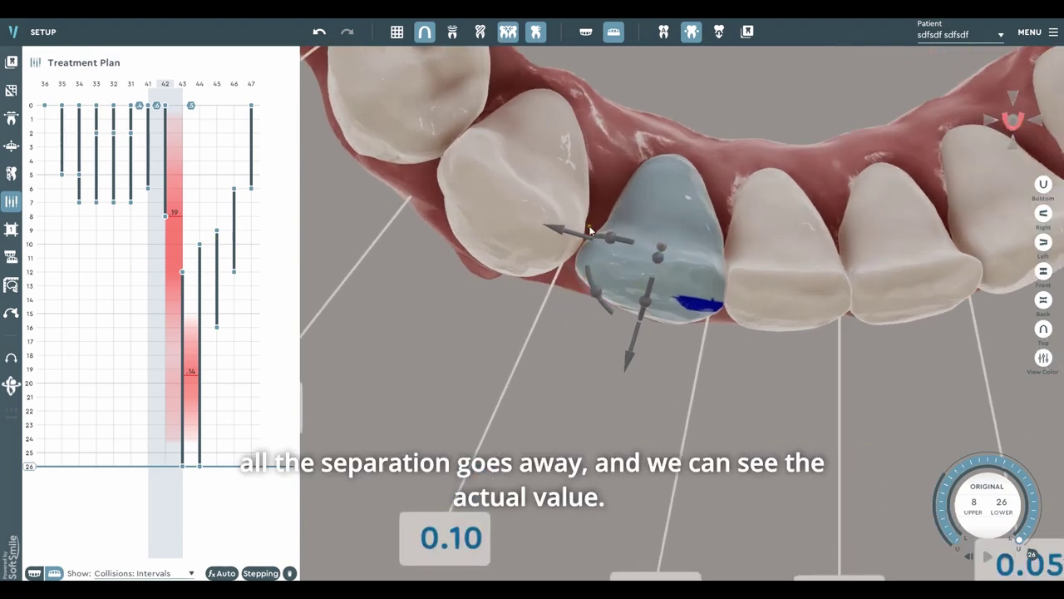
scroll(582, 250, "down", 3)
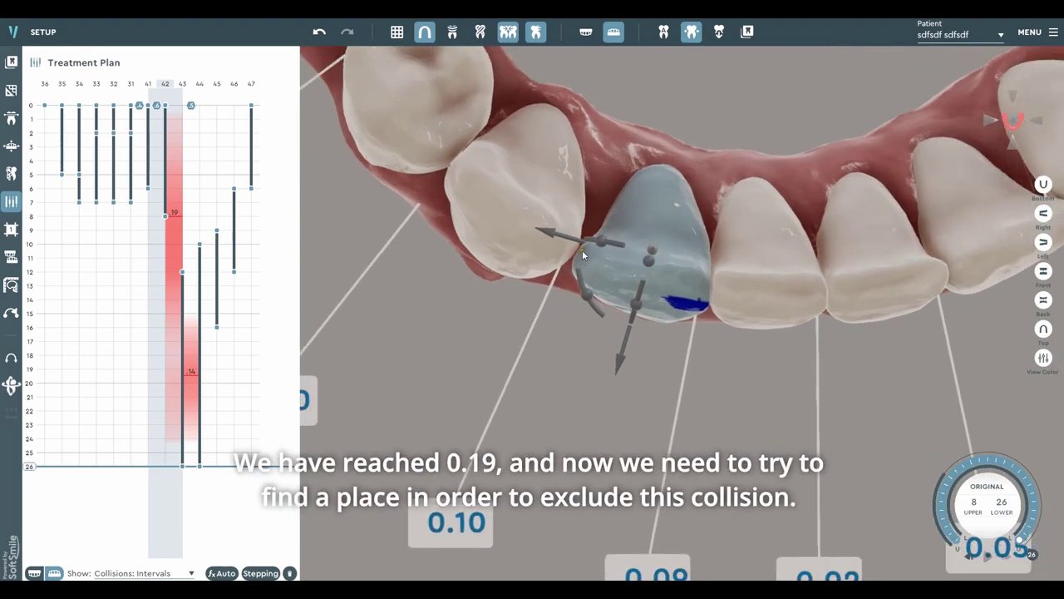
Step: Examine the lower arch at stage 26 from tooth 42 to the molars for space to relieve the remaining collision
scroll(580, 257, "down", 4)
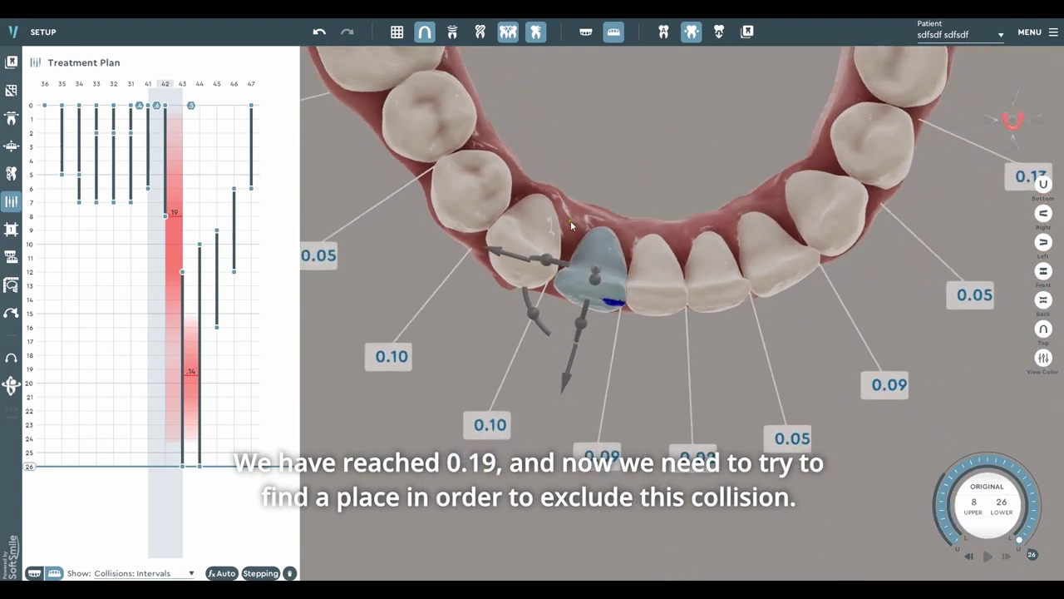
scroll(555, 287, "up", 2)
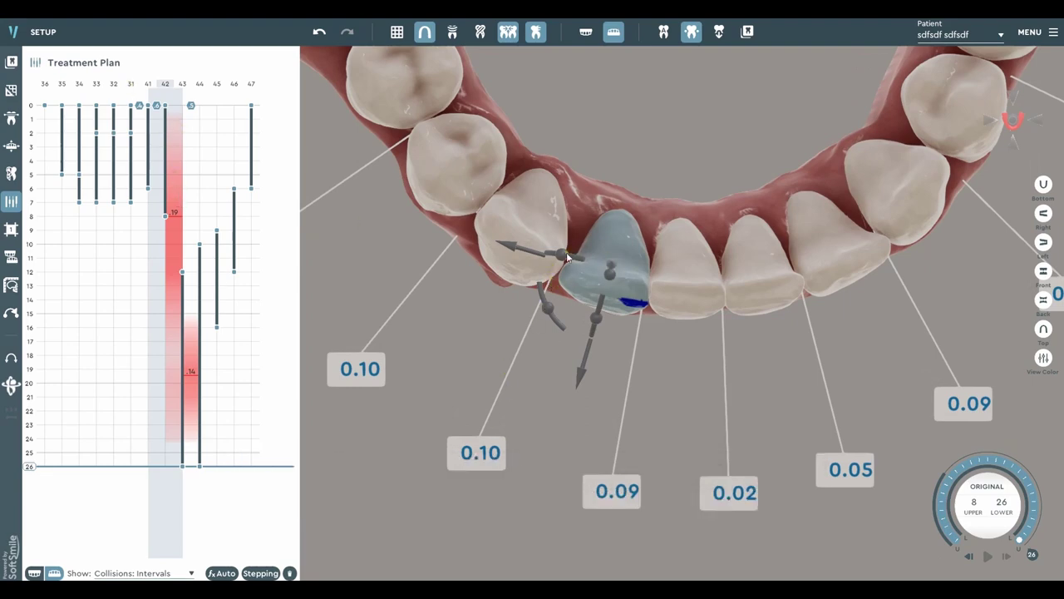
scroll(538, 283, "down", 1)
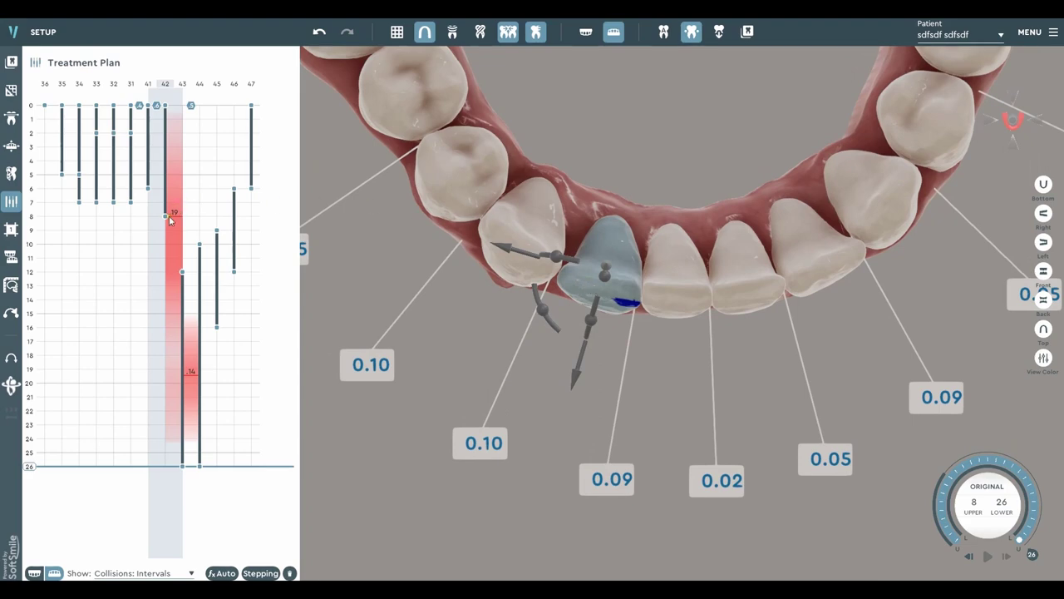
scroll(574, 260, "up", 4)
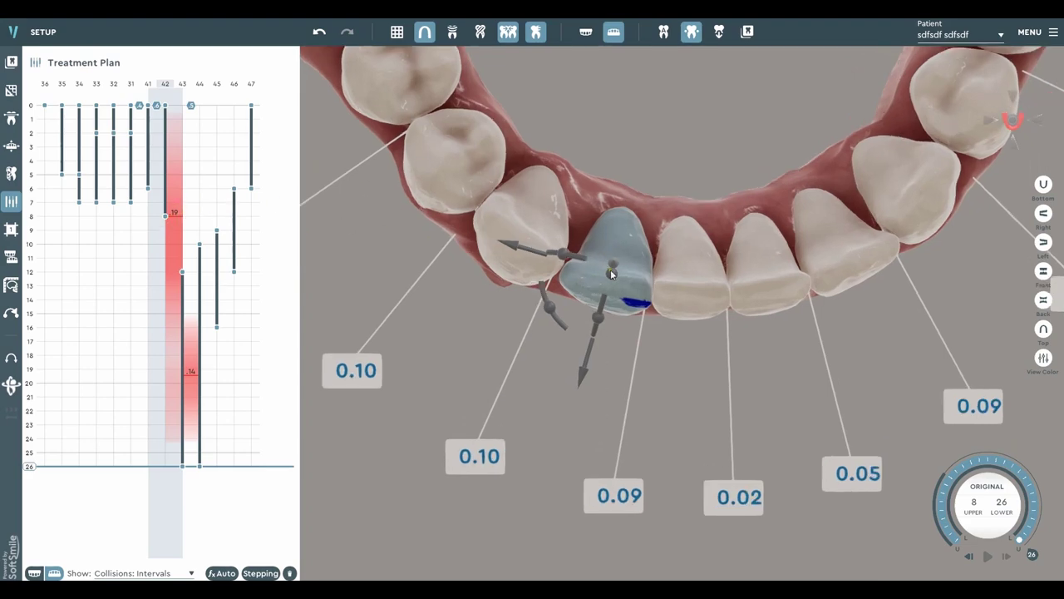
right_click_drag(655, 257, 600, 229)
scroll(600, 231, "down", 2)
scroll(601, 231, "down", 2)
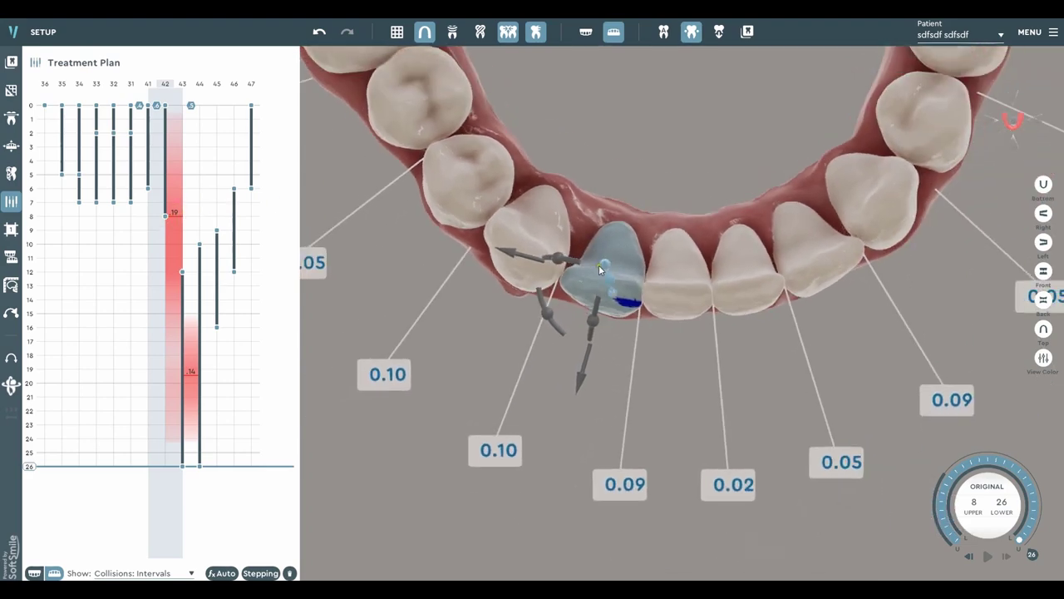
middle_click_drag(602, 239, 549, 268)
right_click_drag(769, 254, 773, 241)
left_click(1005, 127)
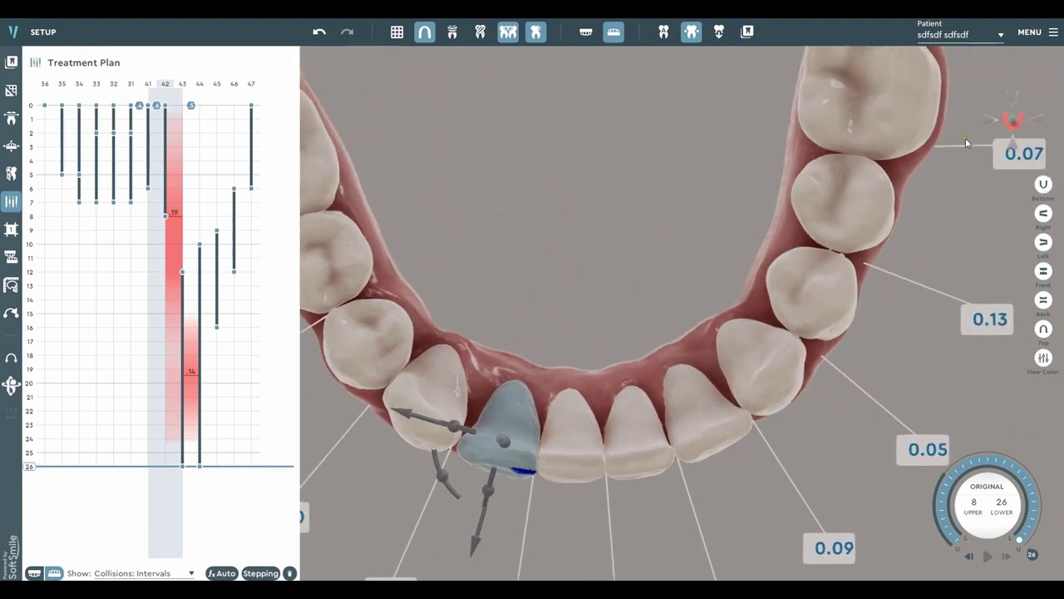
middle_click_drag(503, 372, 641, 136)
Step: Compare stages 6 and 8 and examine the collision between teeth 42 and 43 at stage 8
scroll(30, 220, "up", 20)
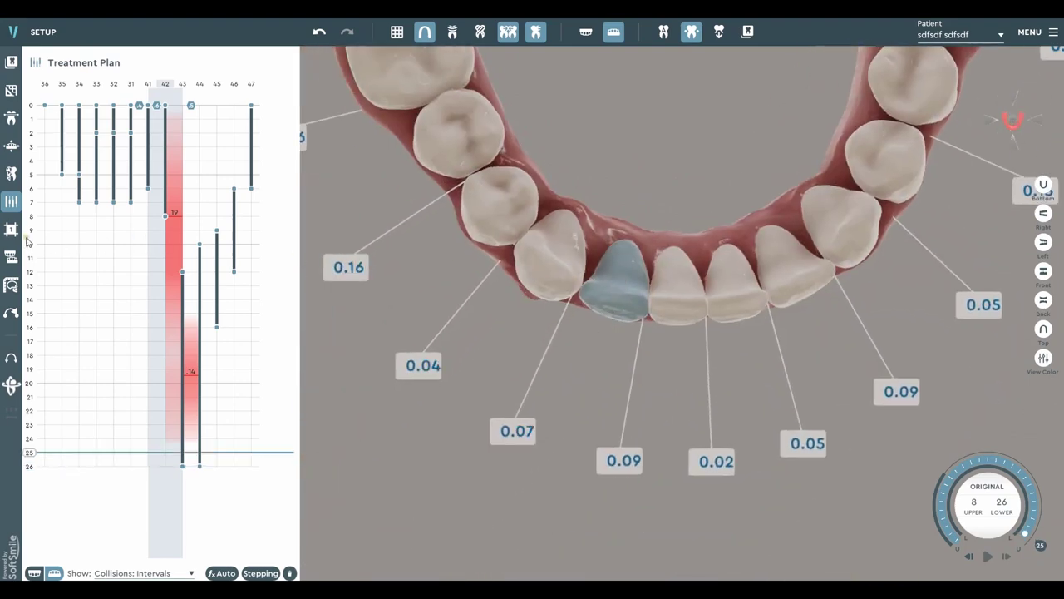
left_click(30, 217)
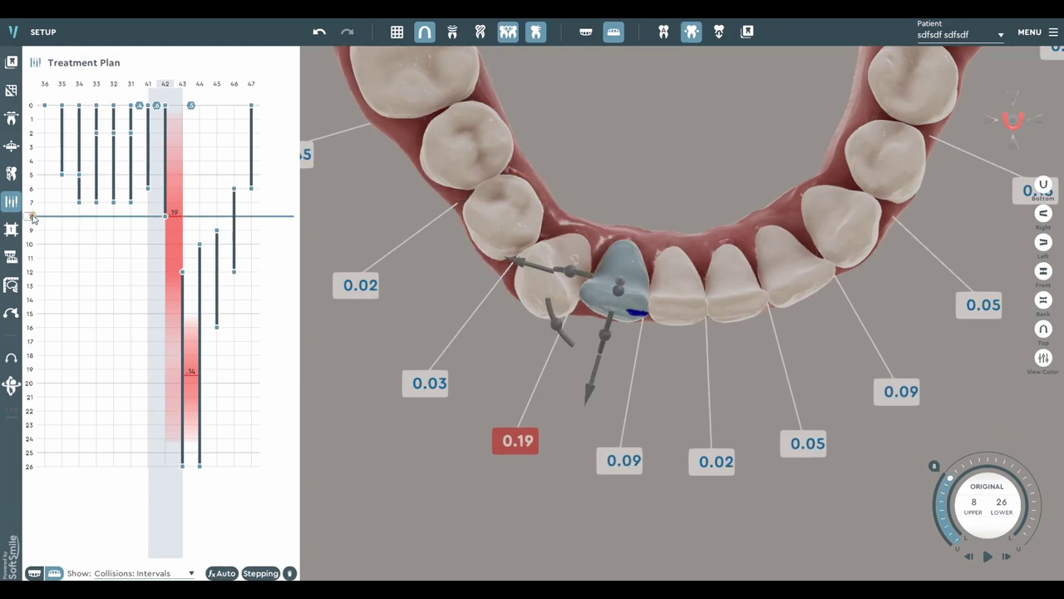
left_click_drag(33, 218, 54, 183)
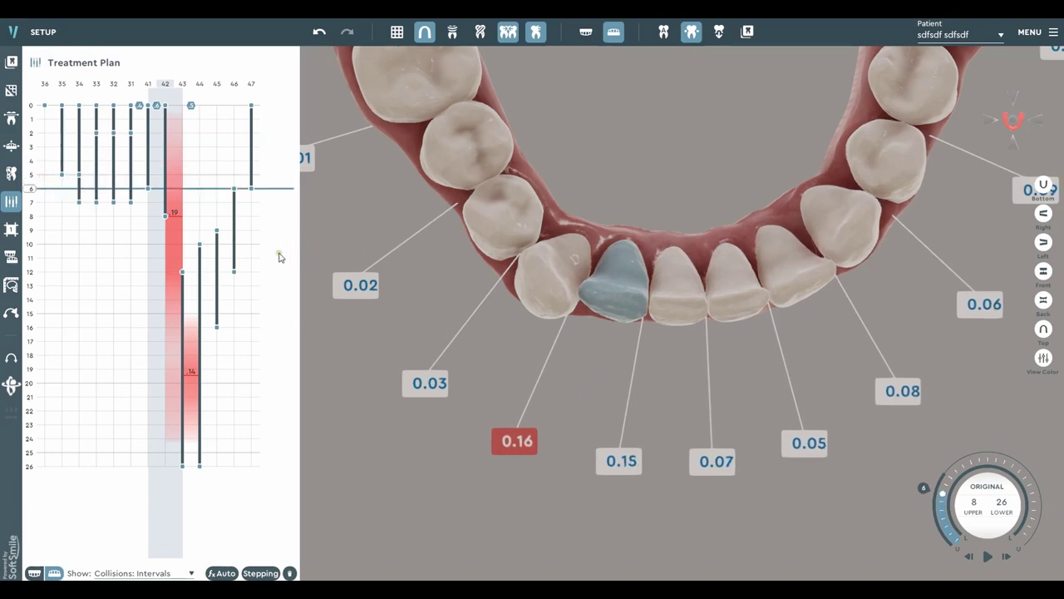
left_click(31, 216)
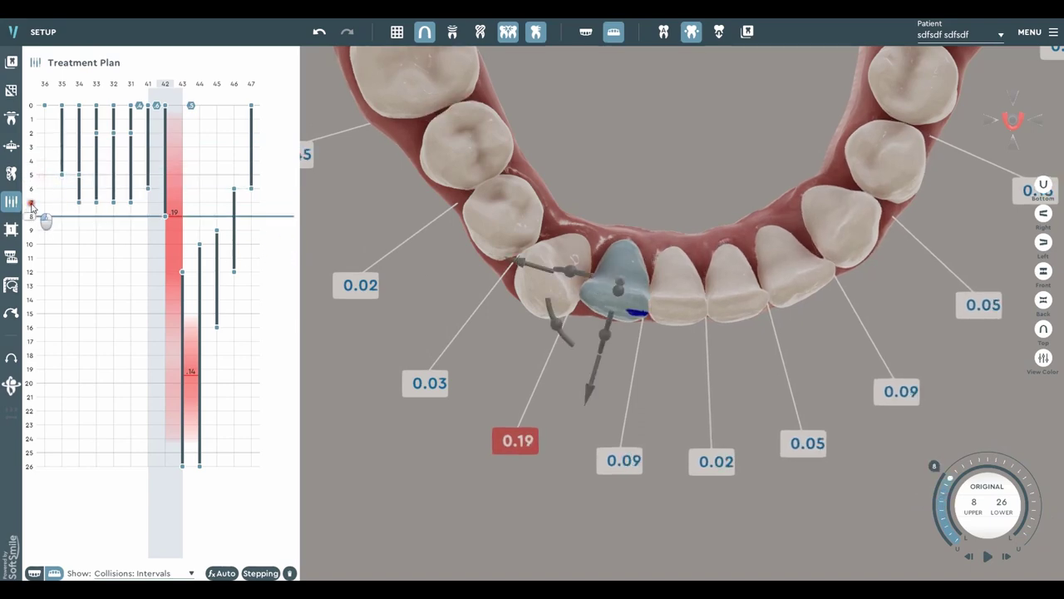
scroll(429, 315, "up", 3)
right_click_drag(482, 323, 504, 263)
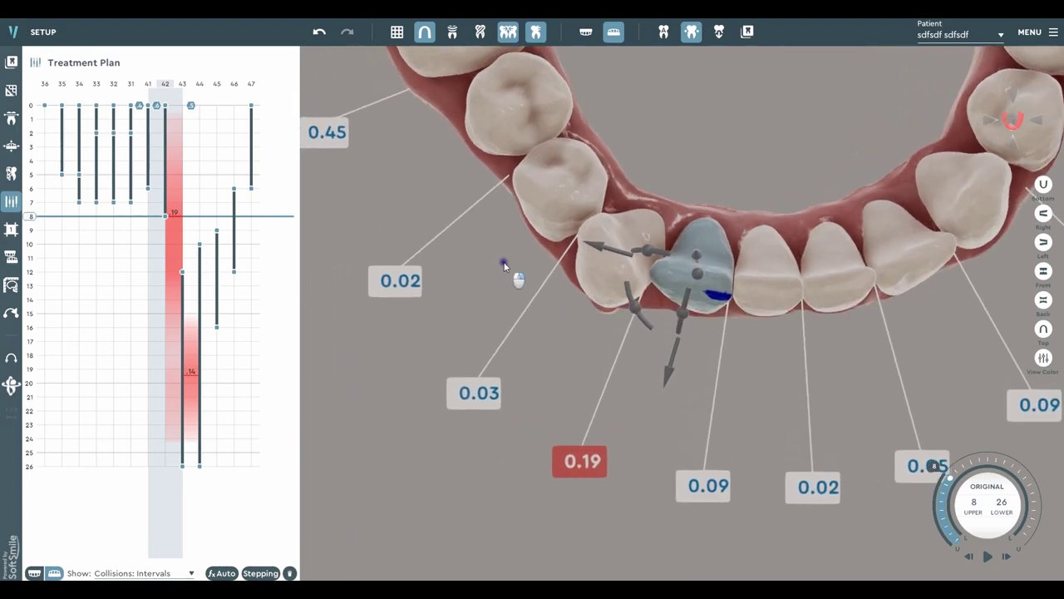
middle_click_drag(588, 309, 478, 261)
right_click_drag(586, 302, 555, 308)
scroll(816, 369, "down", 2)
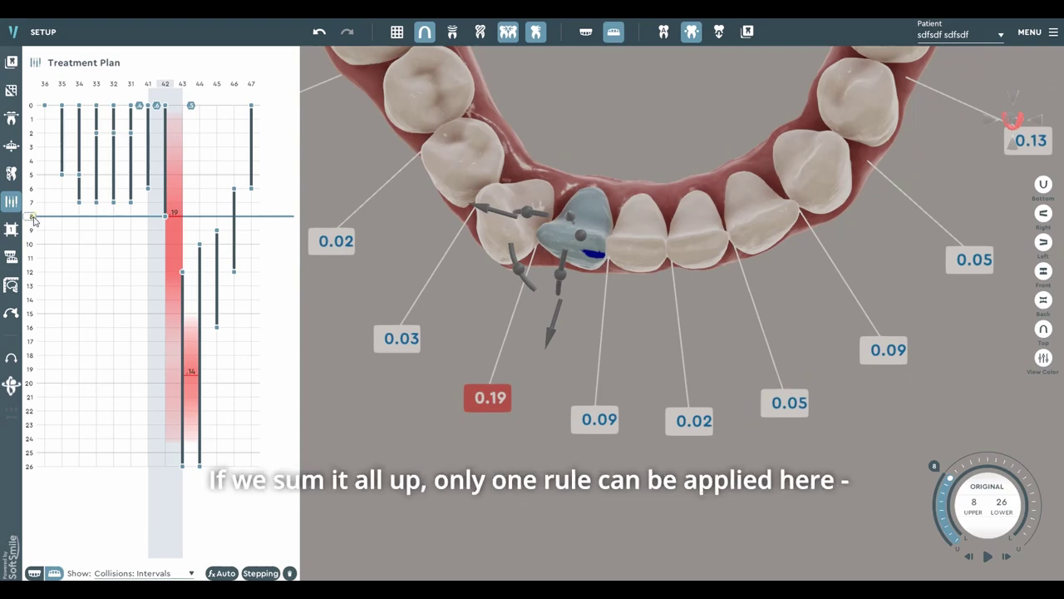
Step: Examine the whole lower arch at stage 8 from above, including the opposite molars and the area around tooth 42
scroll(404, 266, "down", 2)
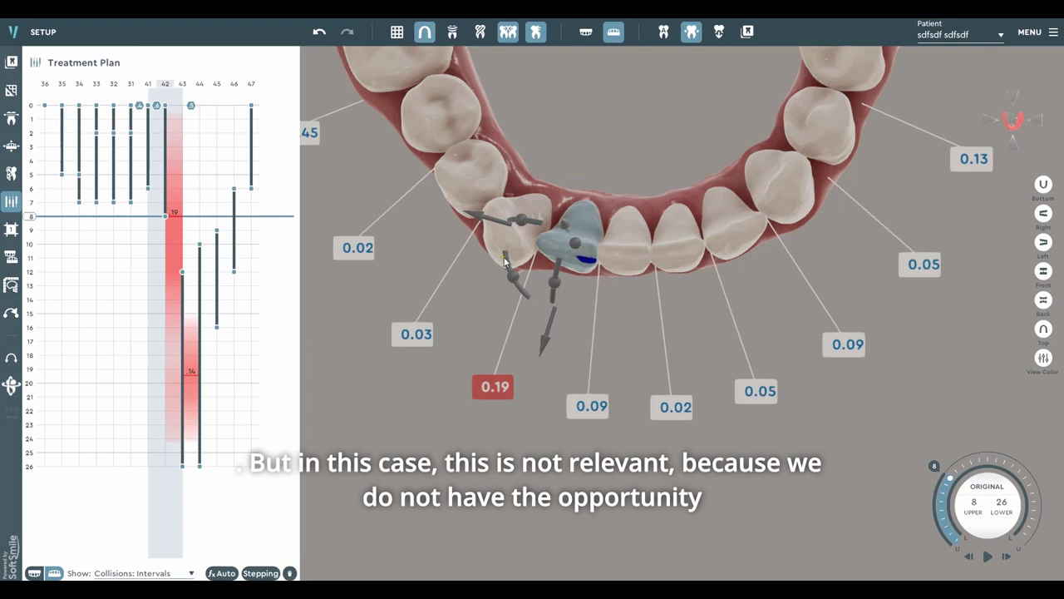
scroll(488, 261, "down", 1)
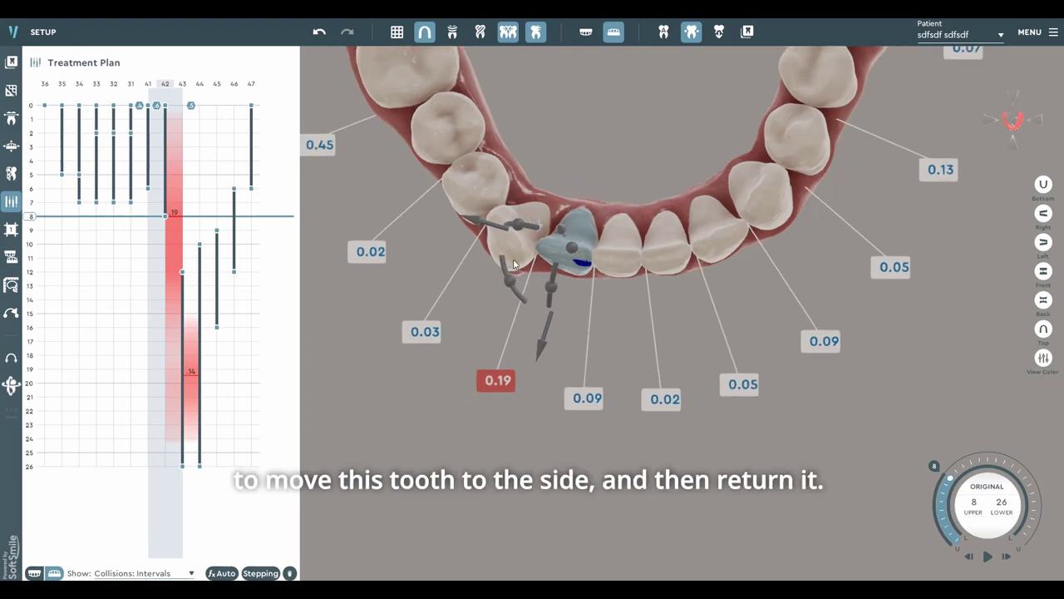
left_click(1004, 118)
scroll(648, 301, "up", 1)
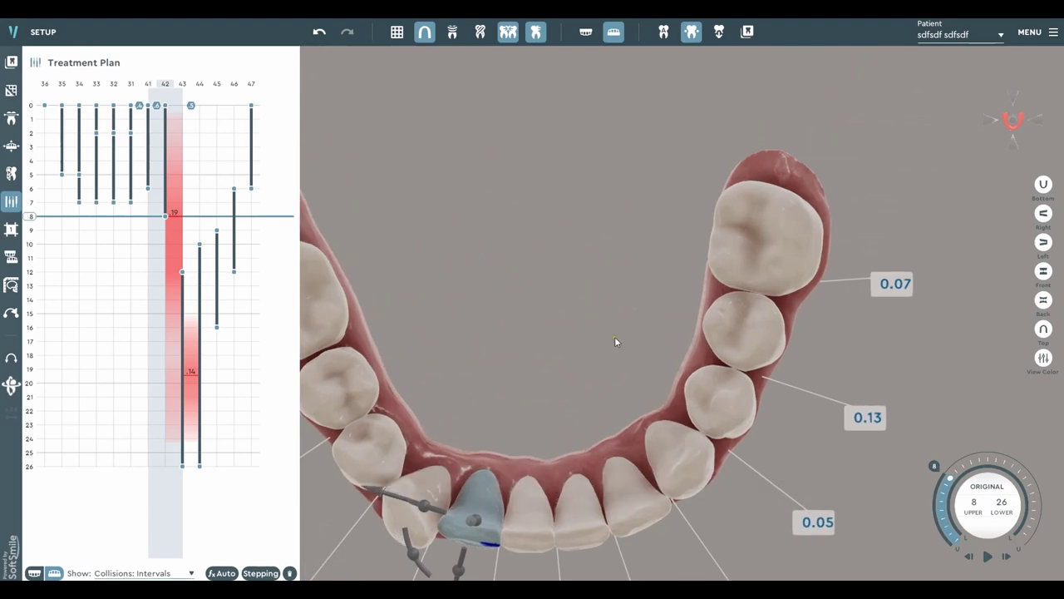
middle_click_drag(534, 423, 674, 307)
scroll(644, 356, "up", 2)
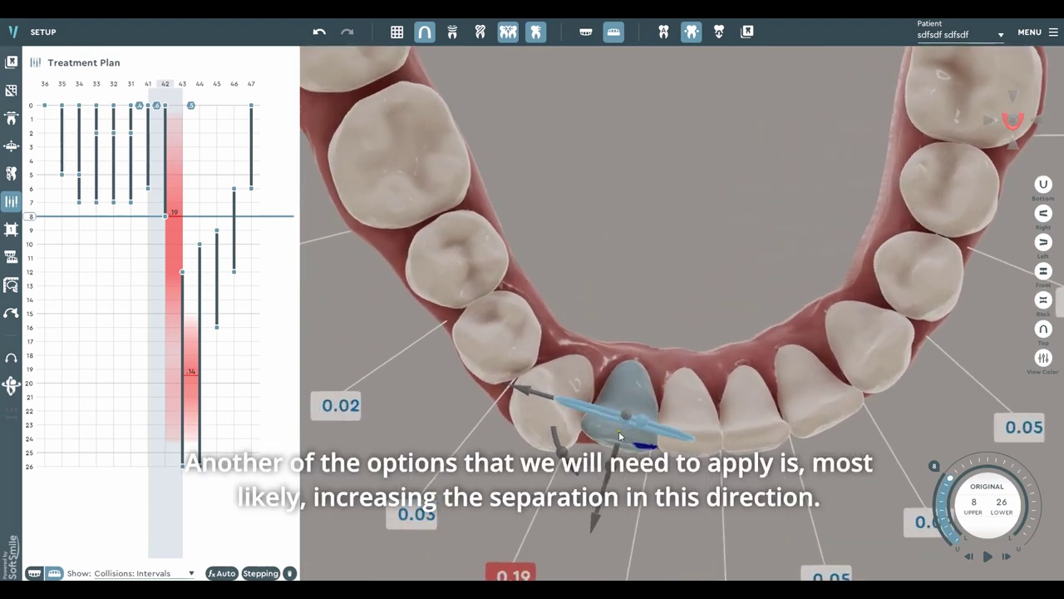
middle_click_drag(618, 432, 618, 394)
scroll(618, 394, "up", 2)
scroll(581, 335, "up", 2)
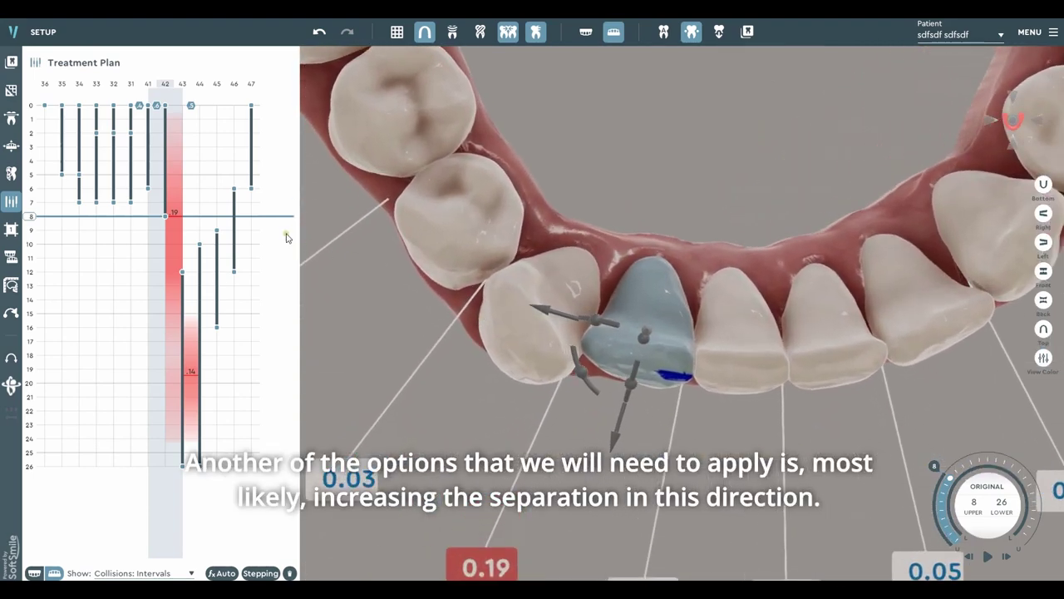
Step: Return to stage 26 and try shifting tooth 43 away from tooth 42 toward tooth 44 in small moves
left_click_drag(35, 223, 26, 467)
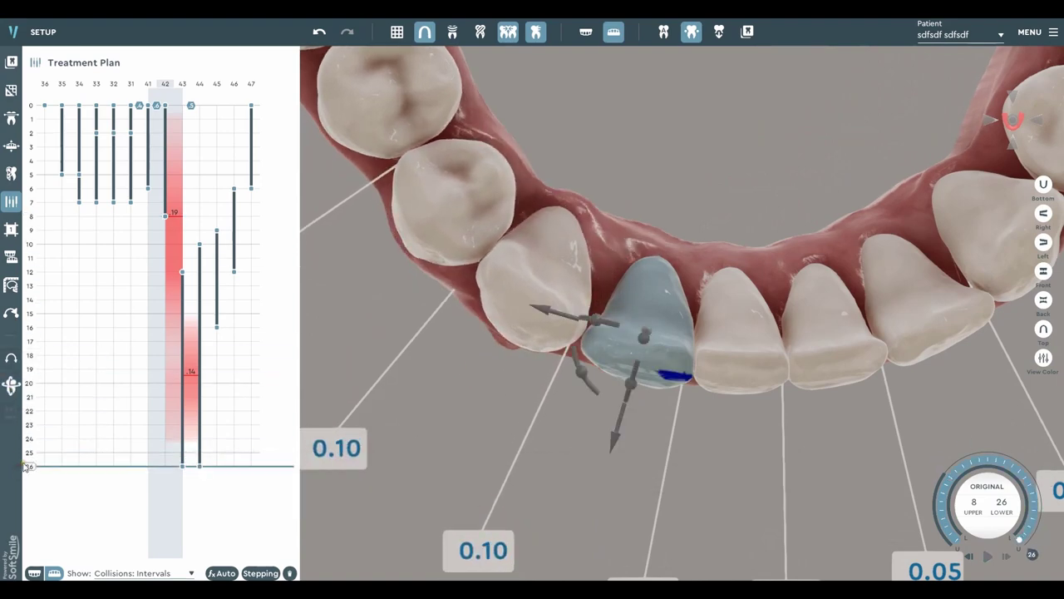
left_click(515, 304)
left_click_drag(438, 218, 435, 216)
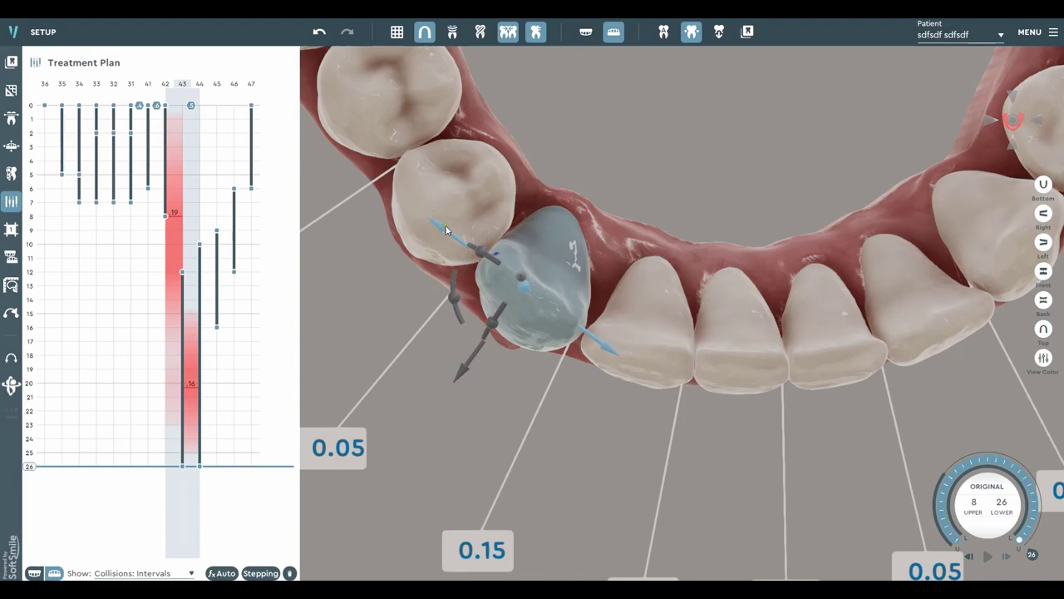
left_click_drag(443, 232, 438, 224)
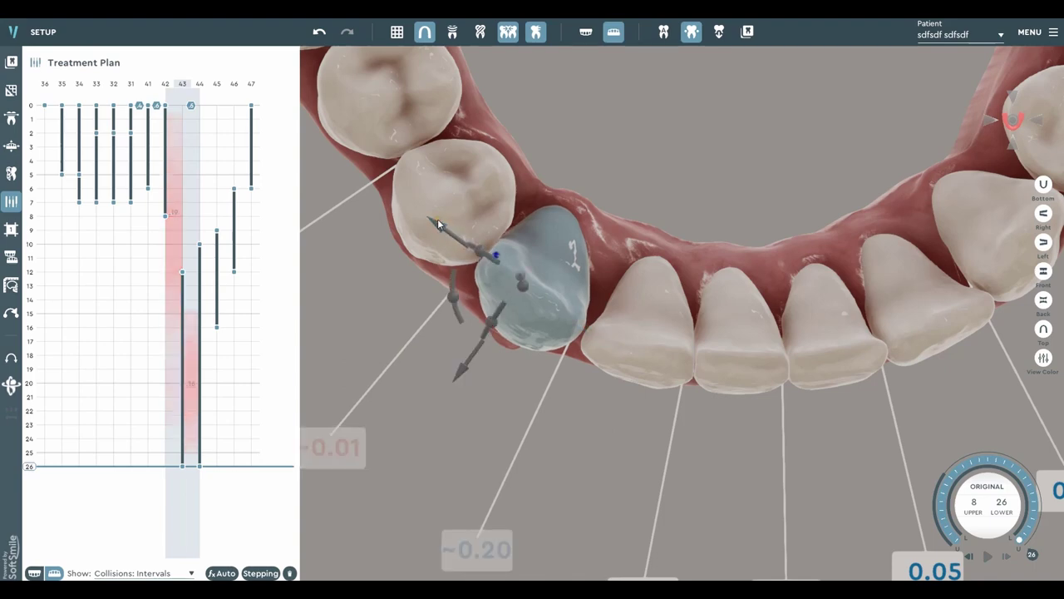
scroll(498, 279, "down", 1)
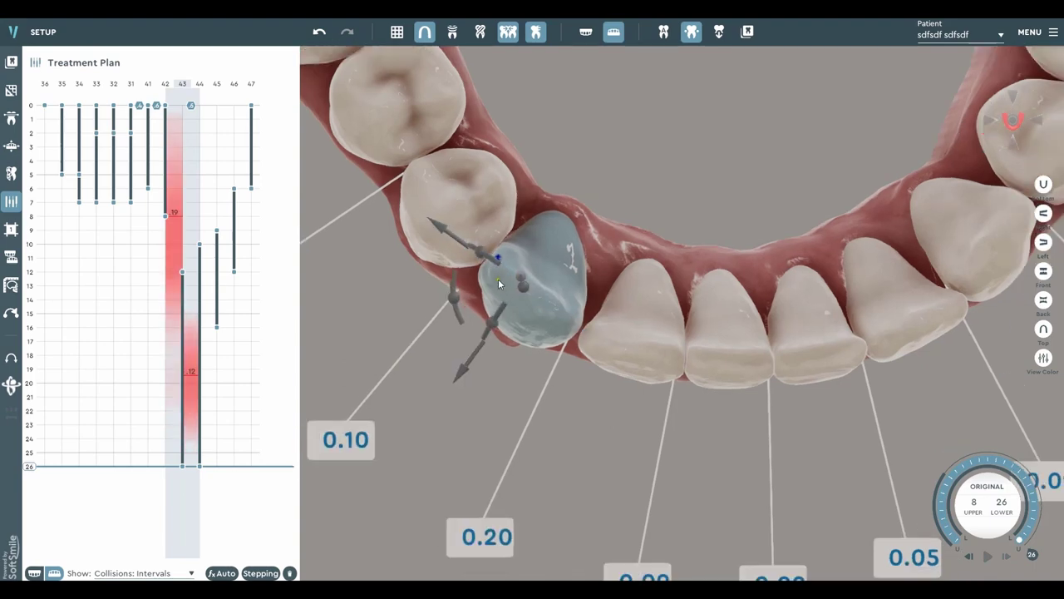
left_click_drag(497, 283, 504, 311)
middle_click_drag(512, 312, 518, 304)
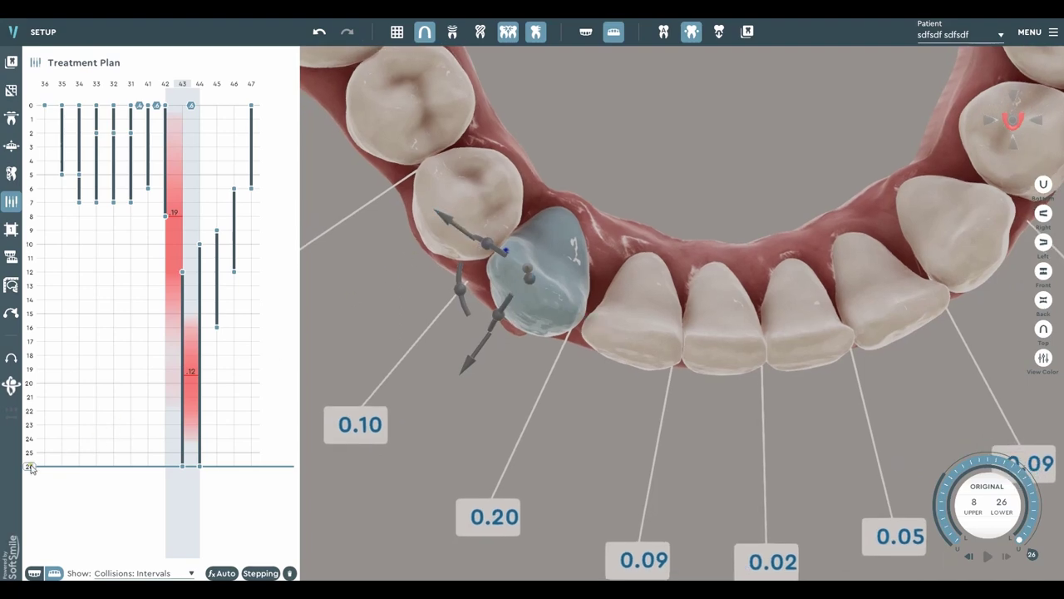
left_click_drag(30, 467, 76, 407)
Step: Undo the shifts of tooth 43 and inspect its contact with tooth 42 up close
left_click(321, 33)
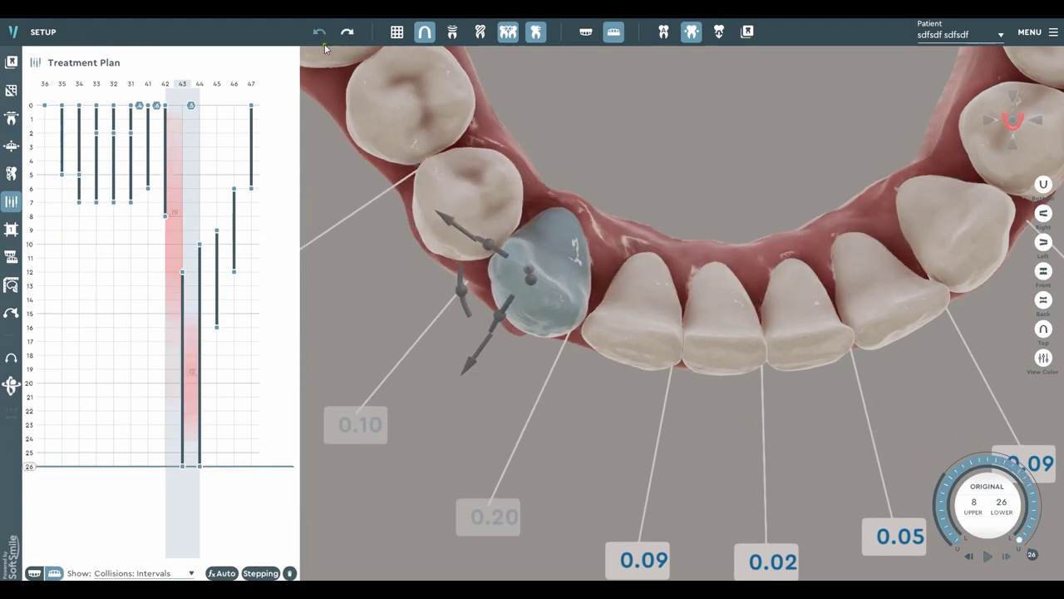
scroll(461, 192, "down", 1)
scroll(627, 296, "up", 5)
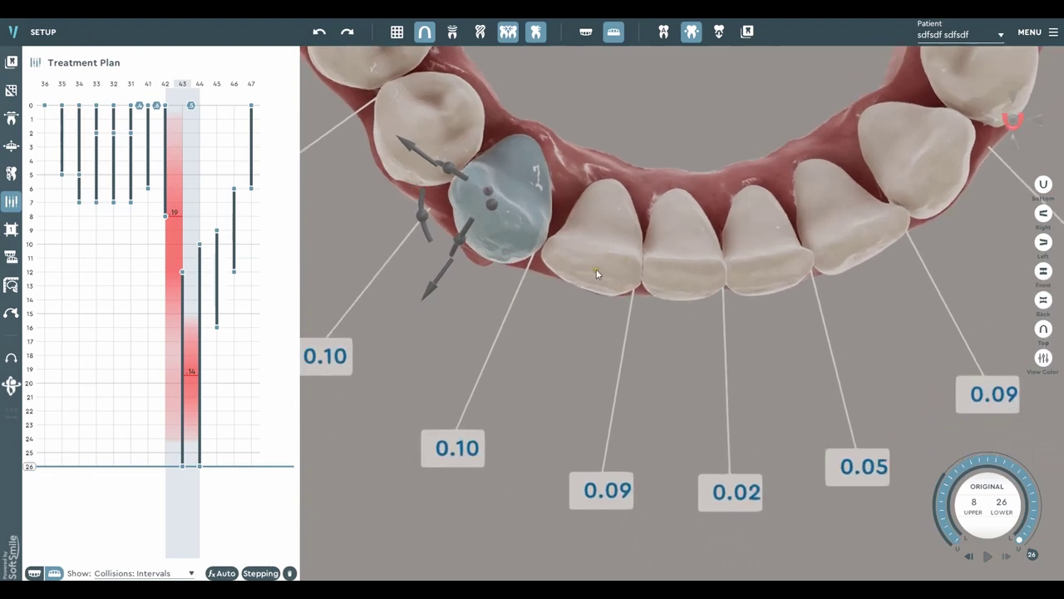
middle_click_drag(512, 271, 567, 264)
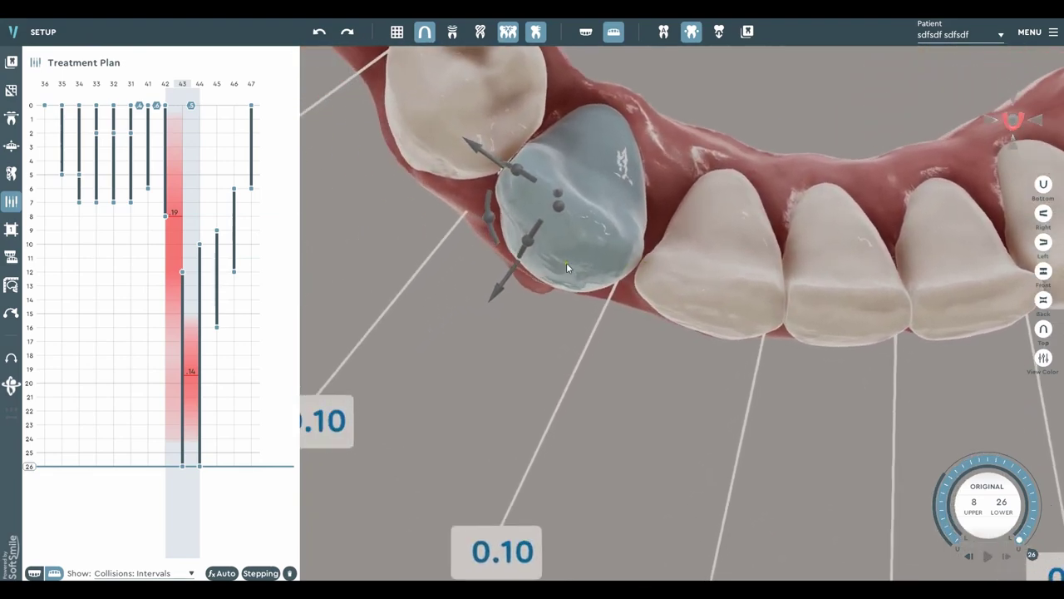
Step: Compare the contact between teeth 42 and 43 at stages 7, 8, 1 and 14 from above
left_click_drag(37, 471, 64, 197)
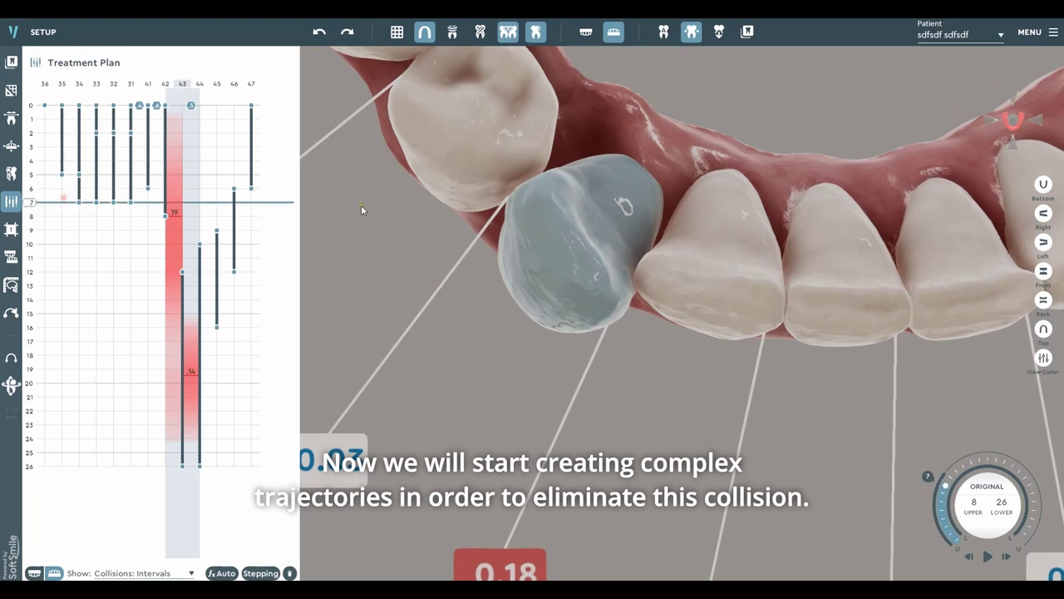
middle_click_drag(556, 294, 558, 259)
scroll(539, 221, "up", 1)
scroll(539, 220, "down", 2)
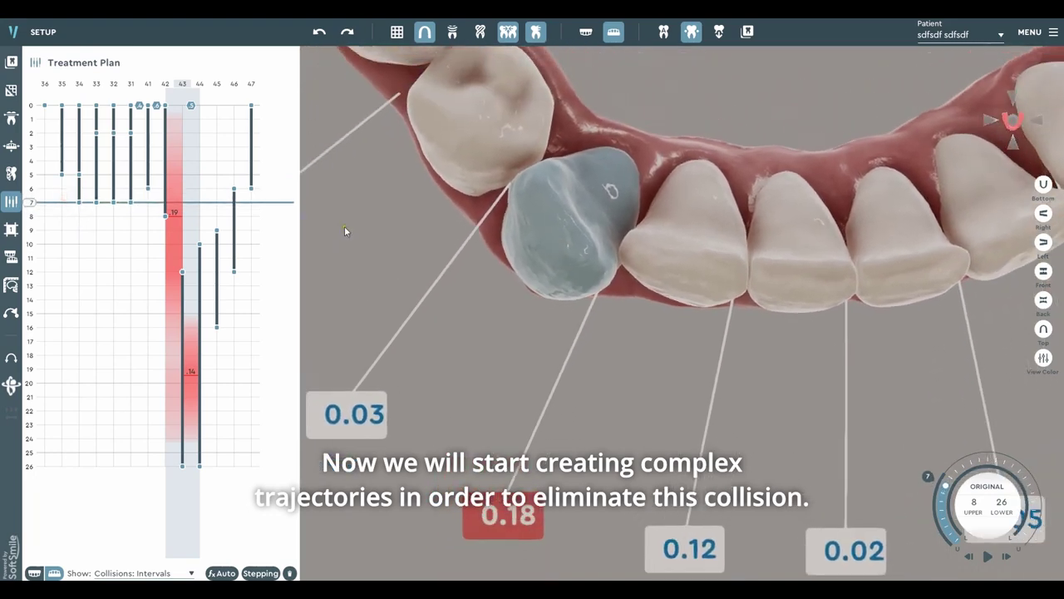
left_click_drag(29, 206, 70, 215)
middle_click_drag(385, 269, 406, 266)
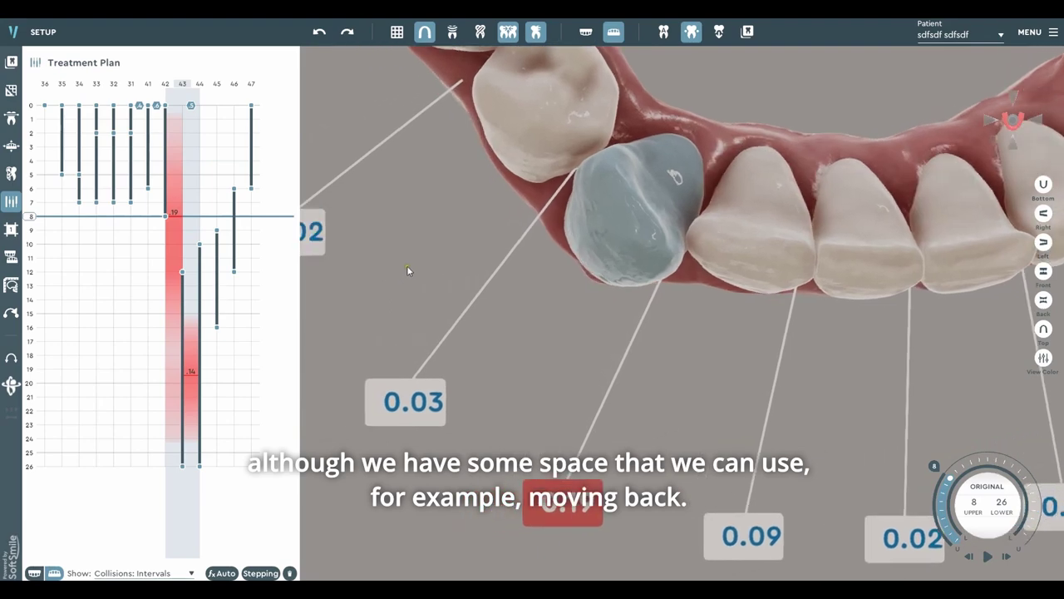
scroll(406, 266, "down", 1)
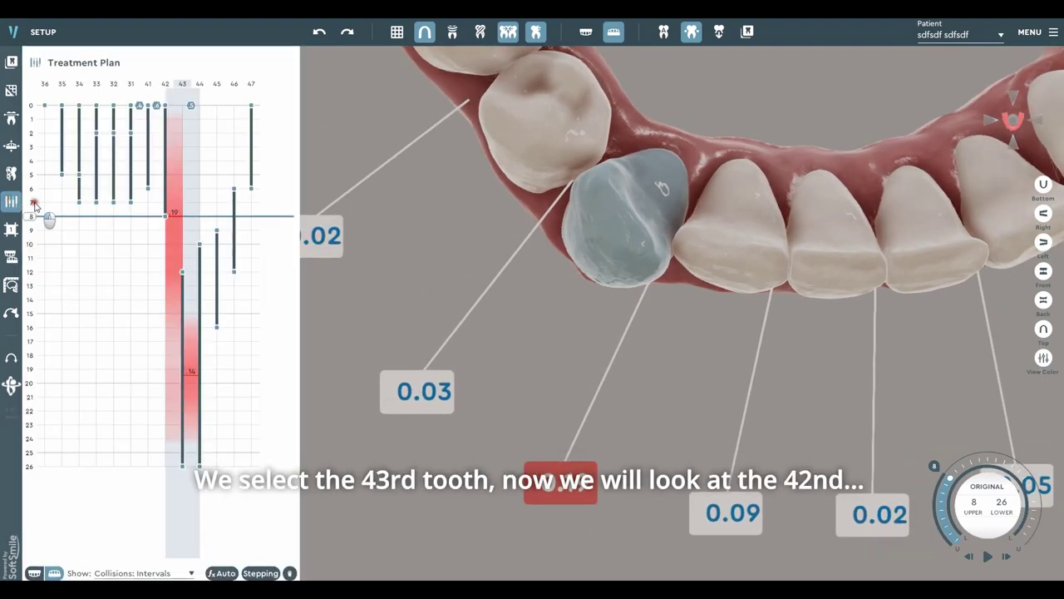
left_click(34, 203)
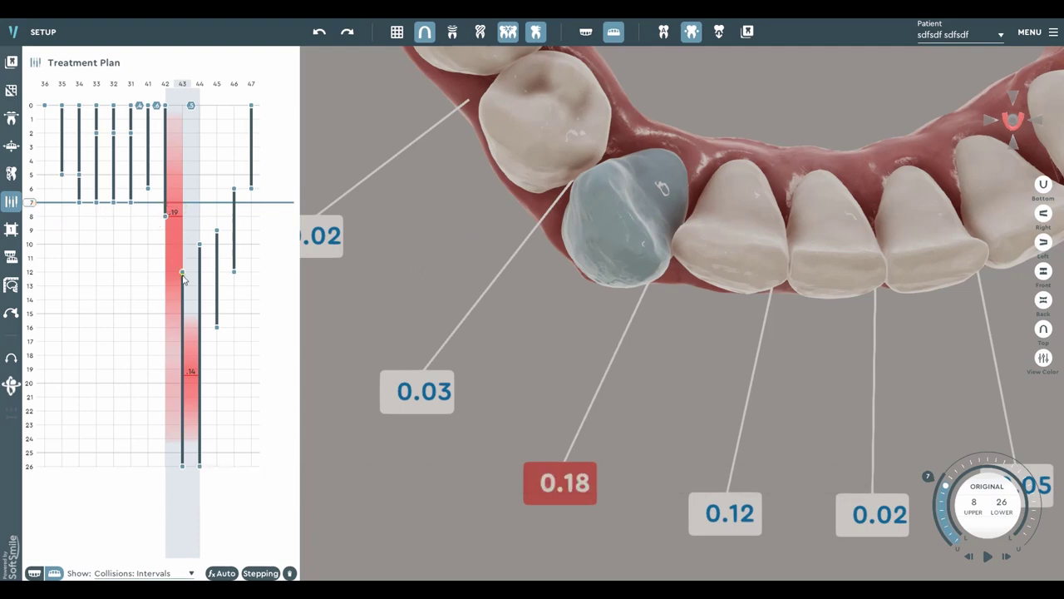
left_click_drag(324, 264, 478, 264)
scroll(478, 263, "down", 1)
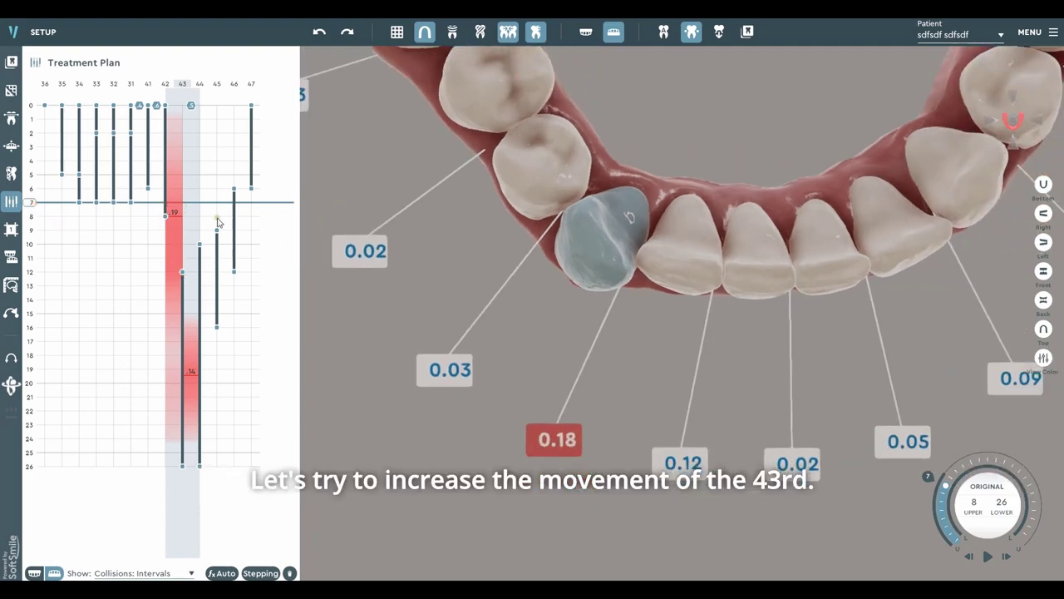
left_click(46, 246)
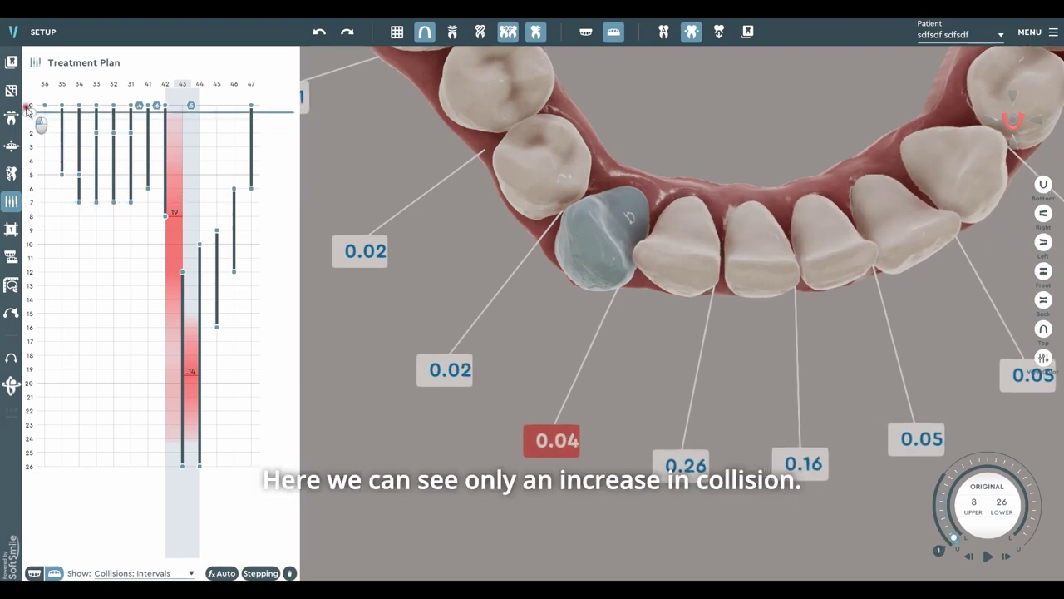
left_click_drag(46, 246, 87, 300)
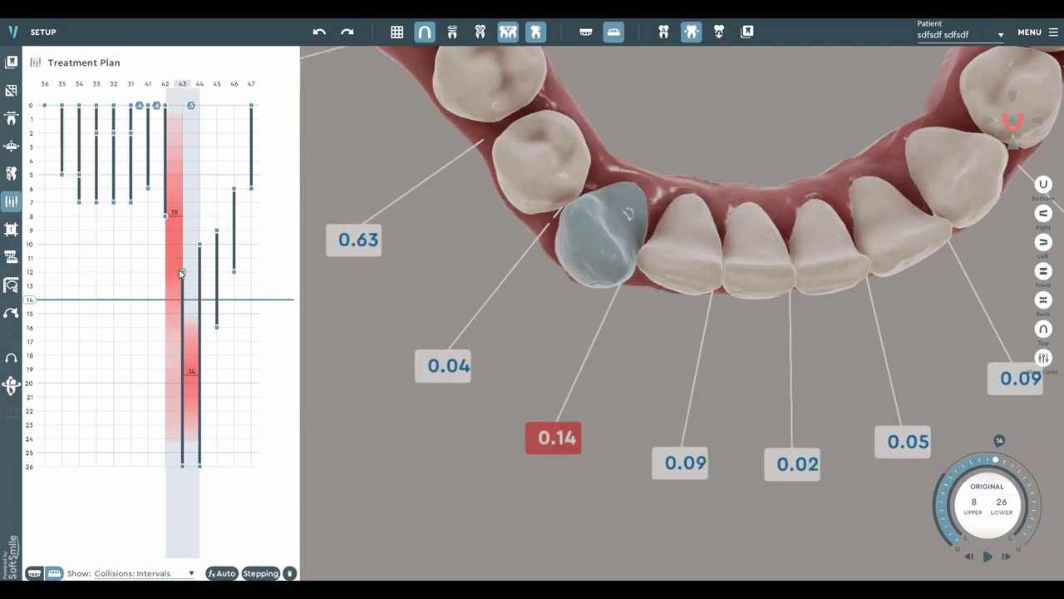
Step: Shift tooth 44's movement to stages 9–25, and try starting tooth 43's movement at stage 11 before restoring its start to stage 12
mouse_move(180, 269)
left_mouse_down()
mouse_move(182, 244)
mouse_move(183, 273)
left_mouse_up()
left_click_drag(200, 270, 203, 254)
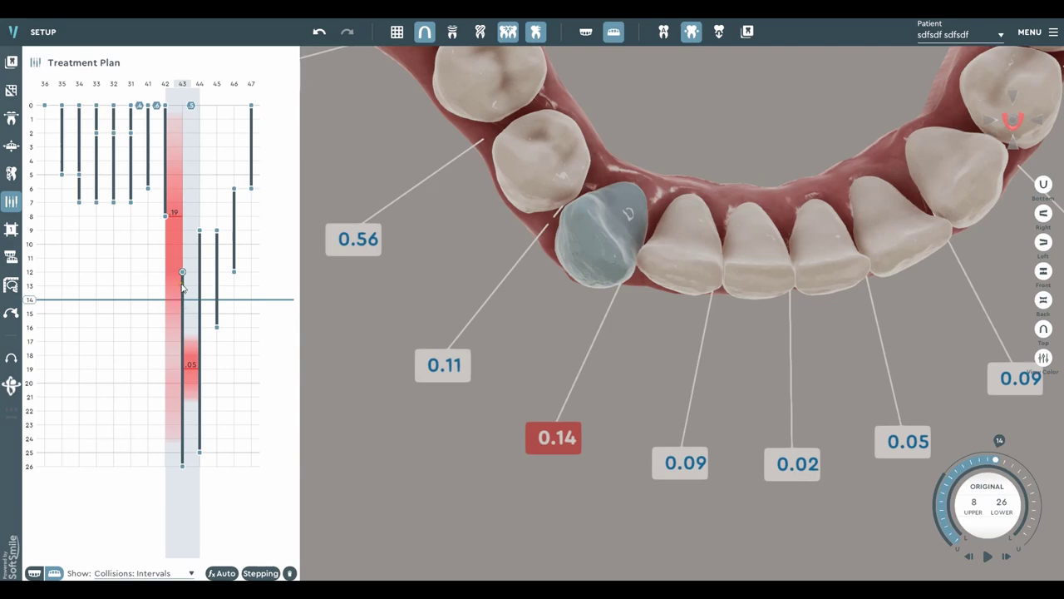
left_click_drag(182, 273, 183, 259)
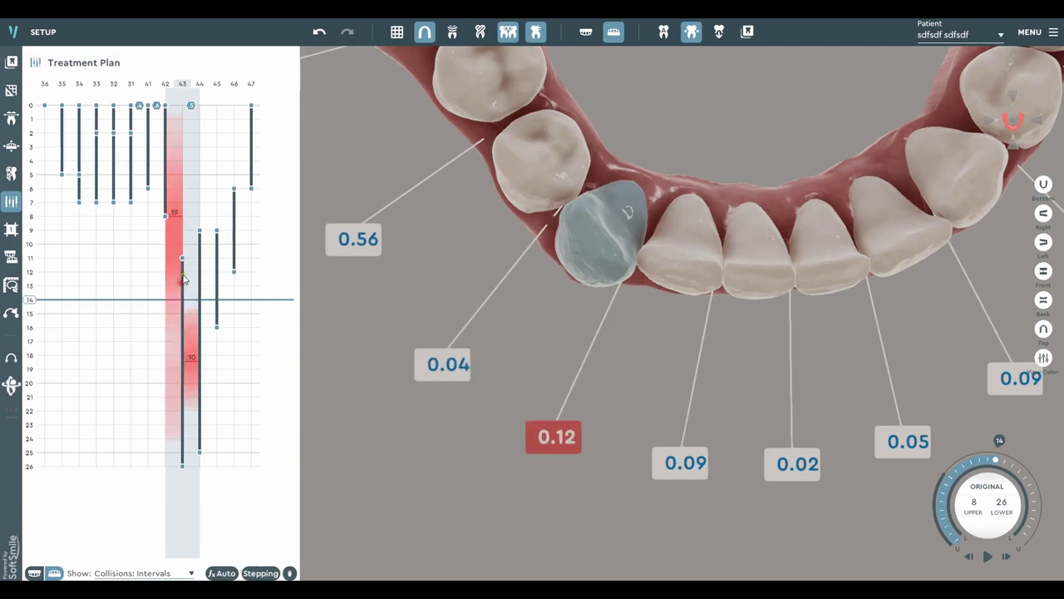
left_click_drag(182, 260, 183, 272)
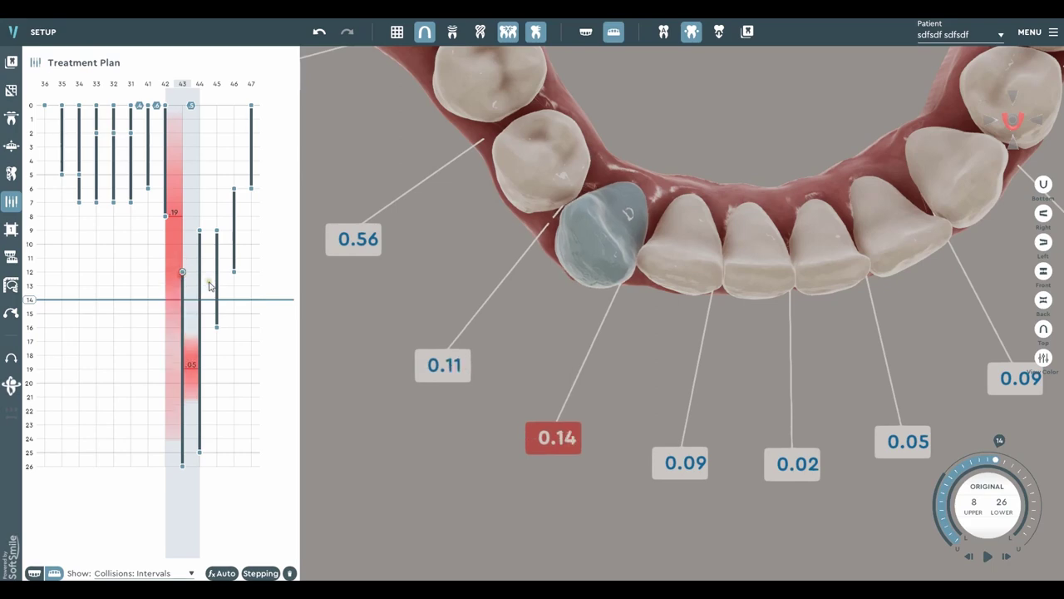
mouse_move(200, 454)
left_mouse_down()
mouse_move(205, 437)
mouse_move(202, 453)
left_mouse_up()
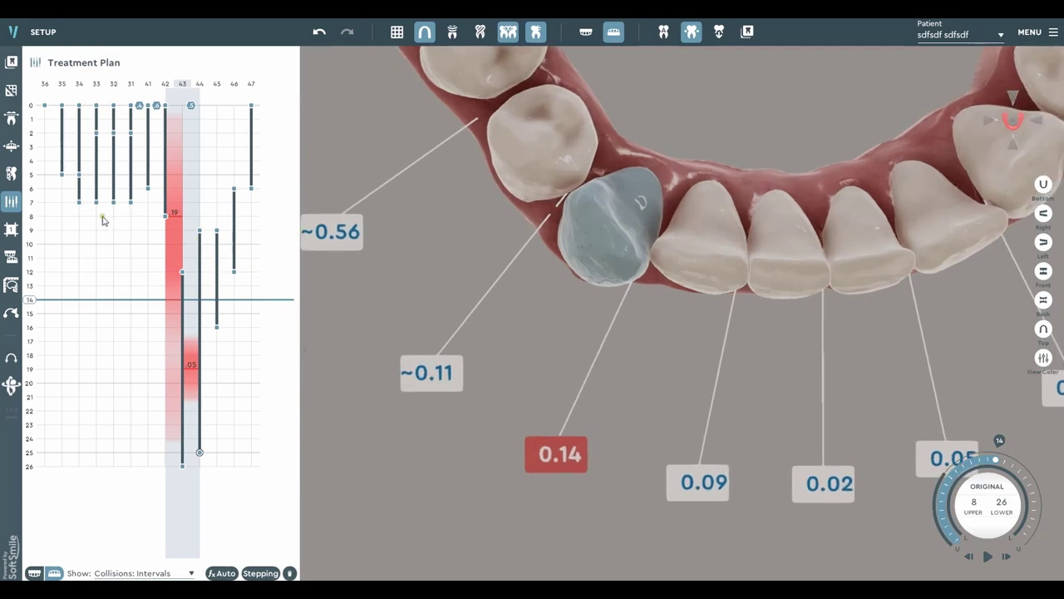
Step: At stage 8, delay tooth 42's movement to start at stage 5 and extend its end to stage 17
left_click(31, 208)
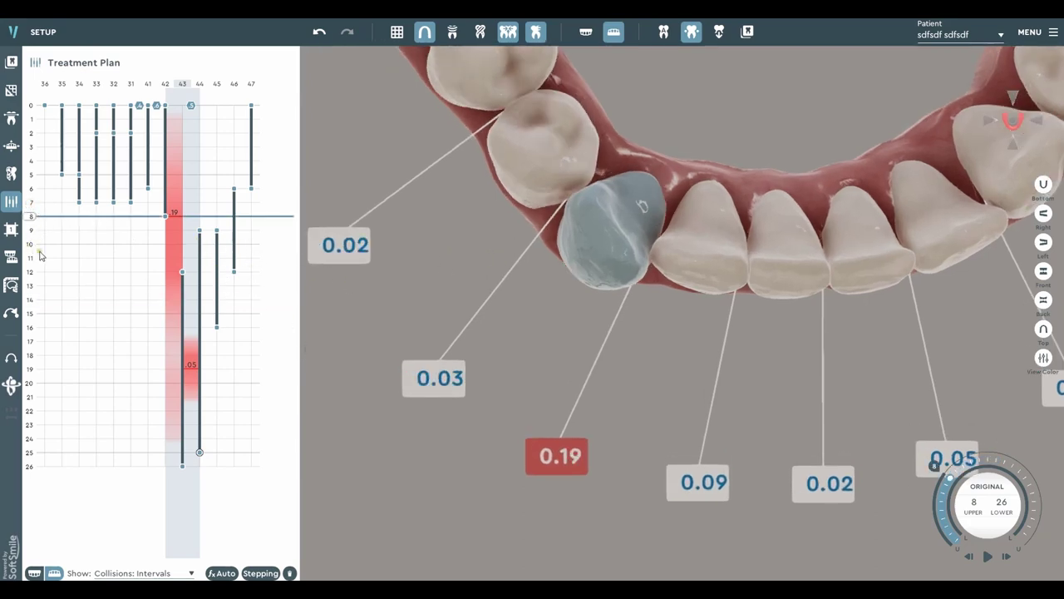
left_click_drag(164, 177, 160, 243)
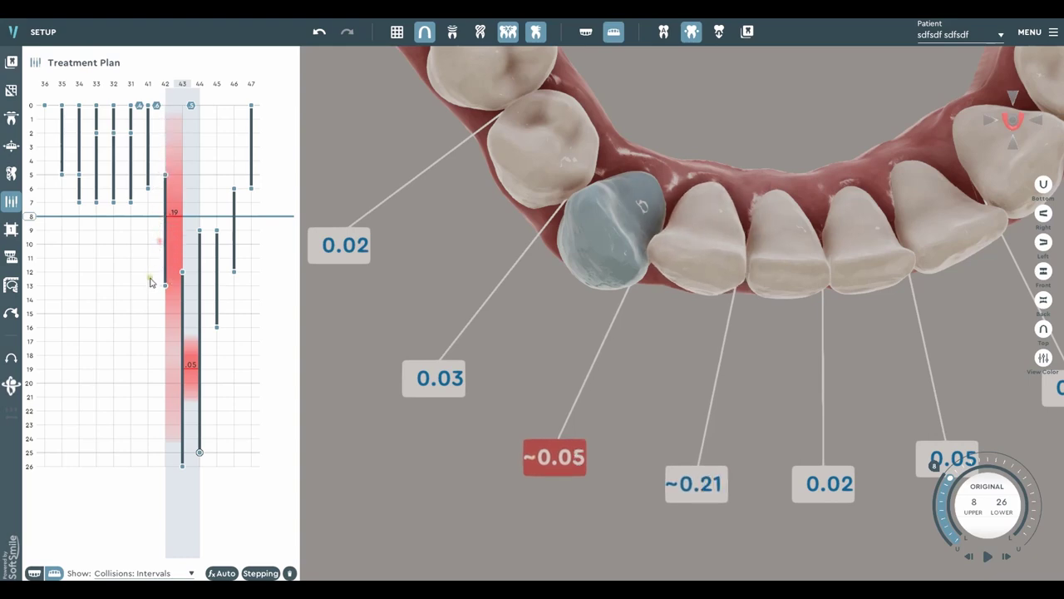
left_click_drag(165, 286, 165, 349)
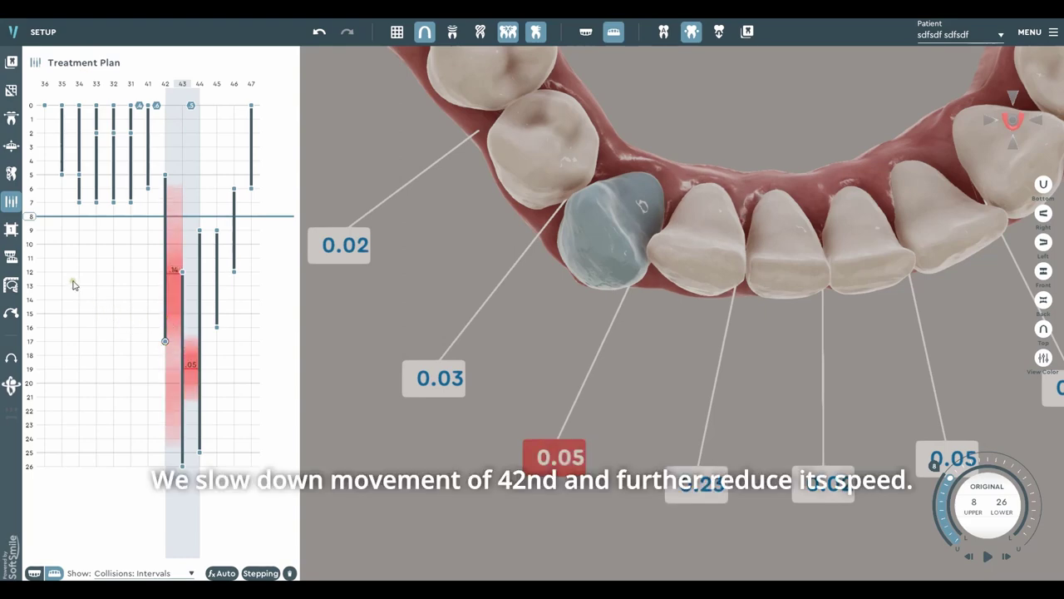
Step: Inspect the front teeth from a lower angle and set the start of tooth 42's movement to stage 3
scroll(523, 253, "down", 3)
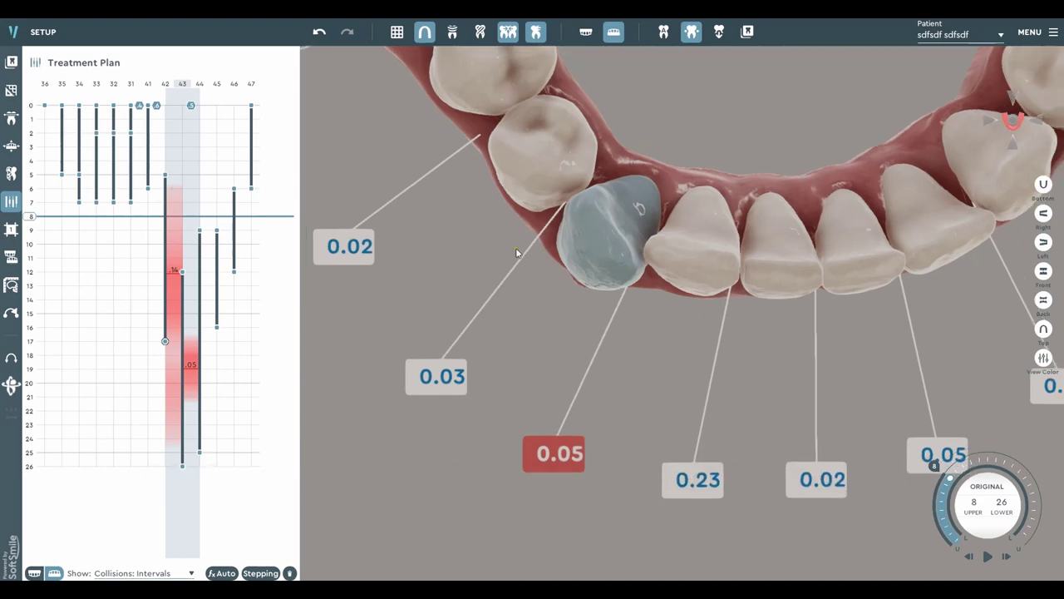
right_click_drag(635, 233, 608, 278)
left_click_drag(606, 279, 559, 237)
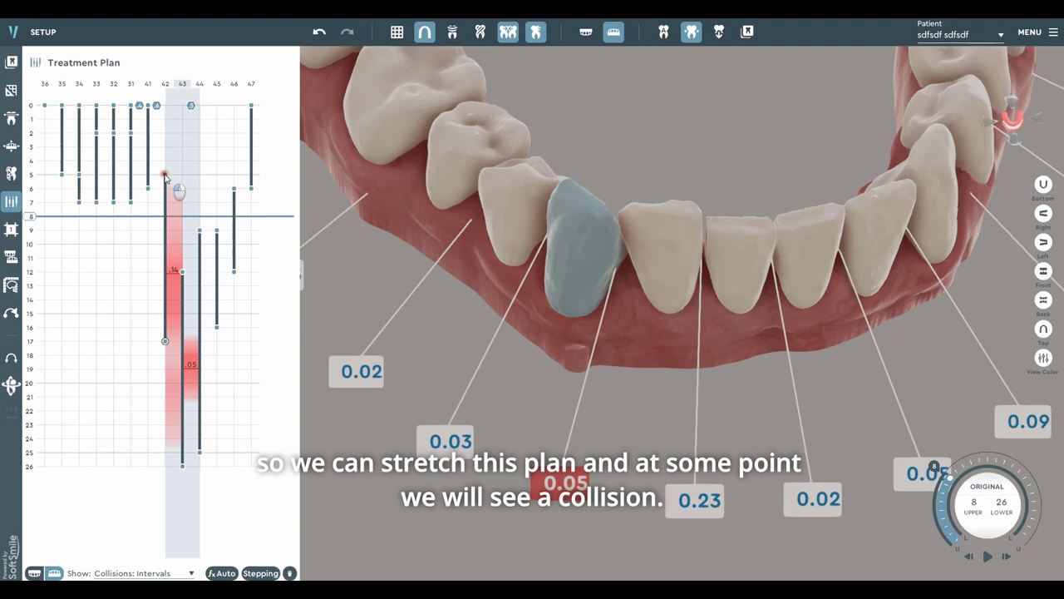
left_click_drag(165, 175, 164, 146)
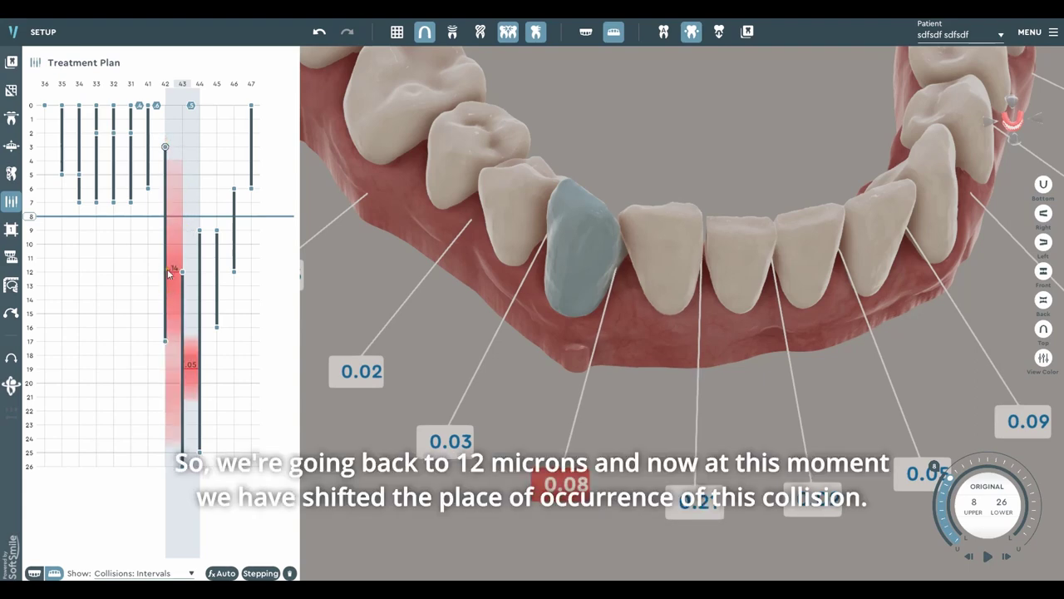
Step: Test end stages 18, 19, 25 and 22 for tooth 42's movement and set its end to stage 20
left_click_drag(165, 341, 165, 357)
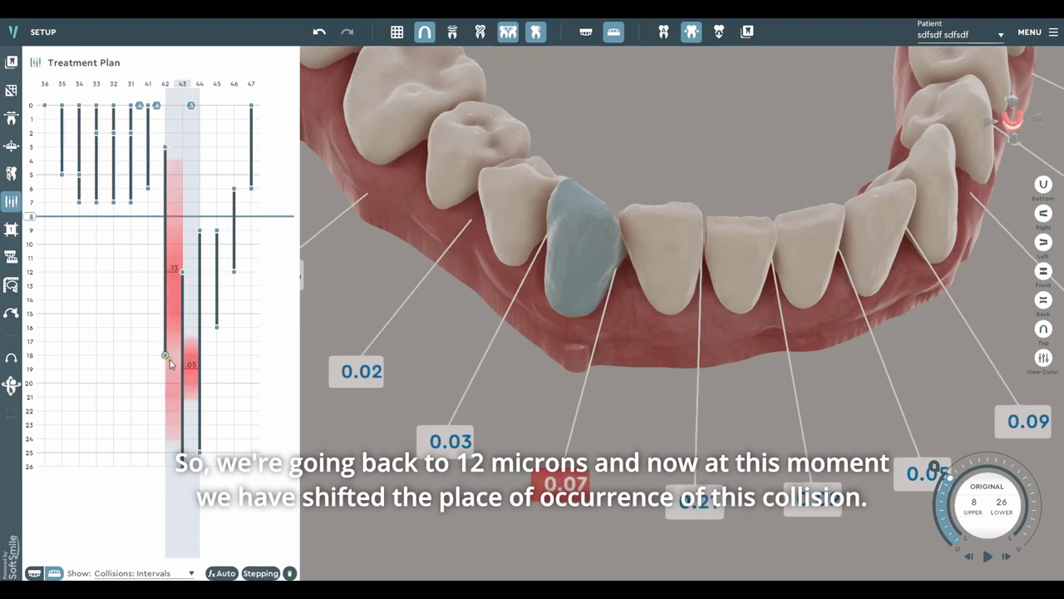
left_click_drag(166, 357, 165, 368)
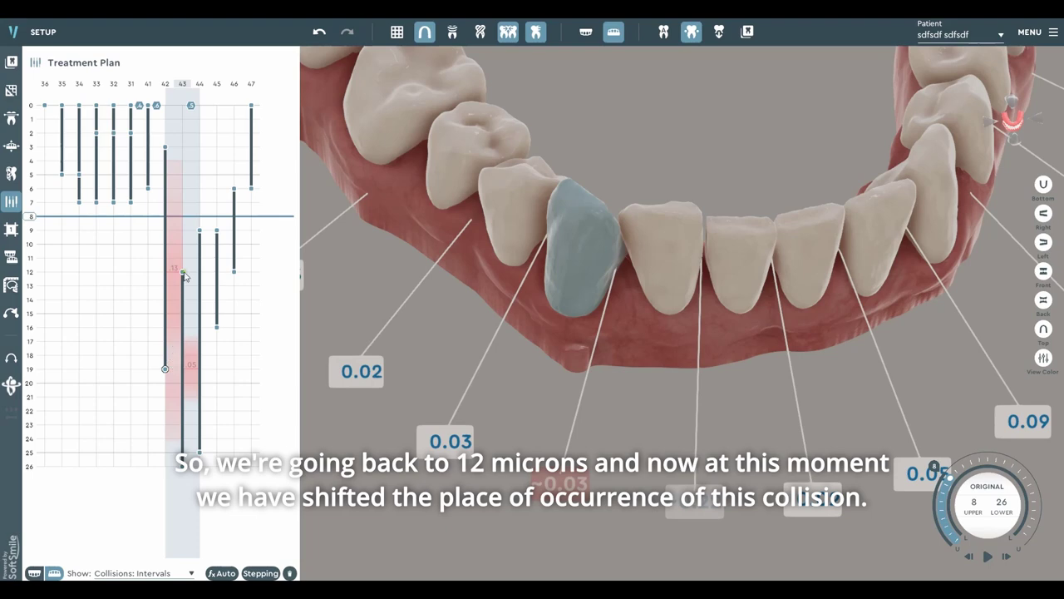
left_click_drag(164, 372, 165, 452)
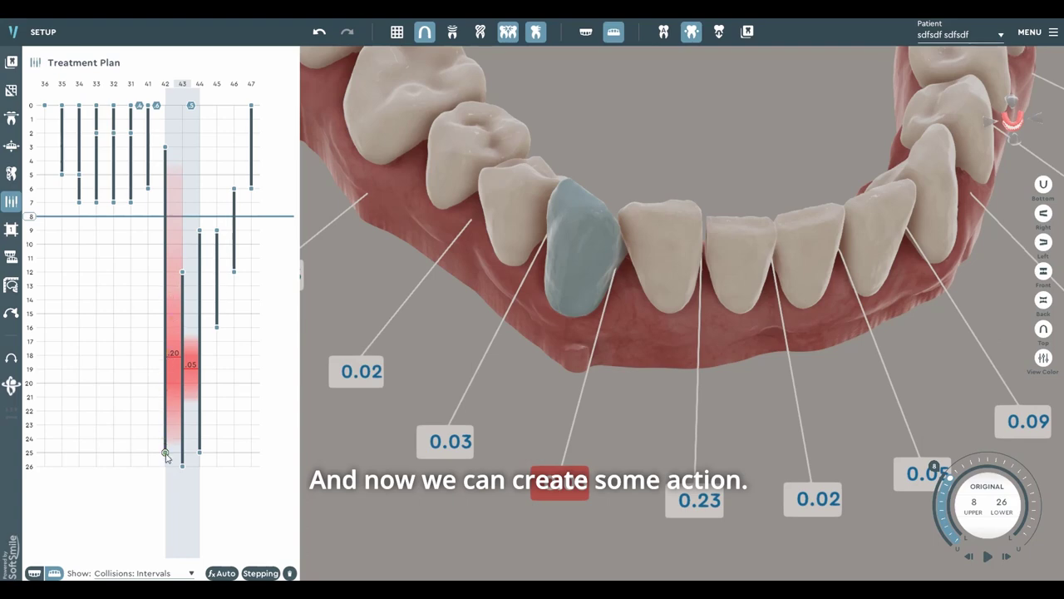
left_click_drag(165, 453, 166, 408)
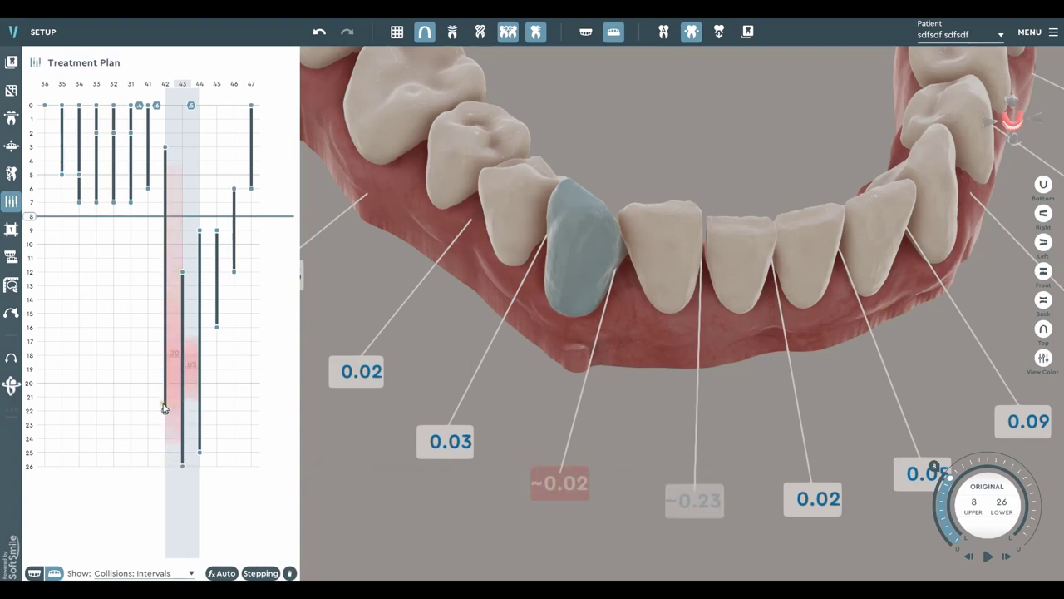
left_click_drag(164, 409, 164, 383)
Step: Examine the spaces and the collision around tooth 42 at stages 12 and 11 from above
left_click_drag(527, 202, 587, 259)
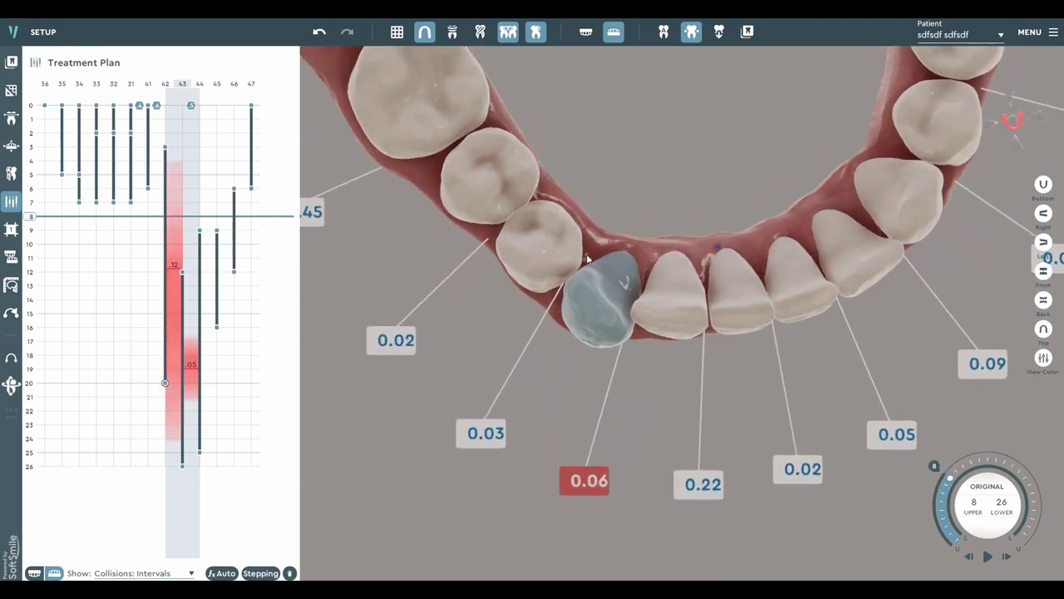
left_click(29, 270)
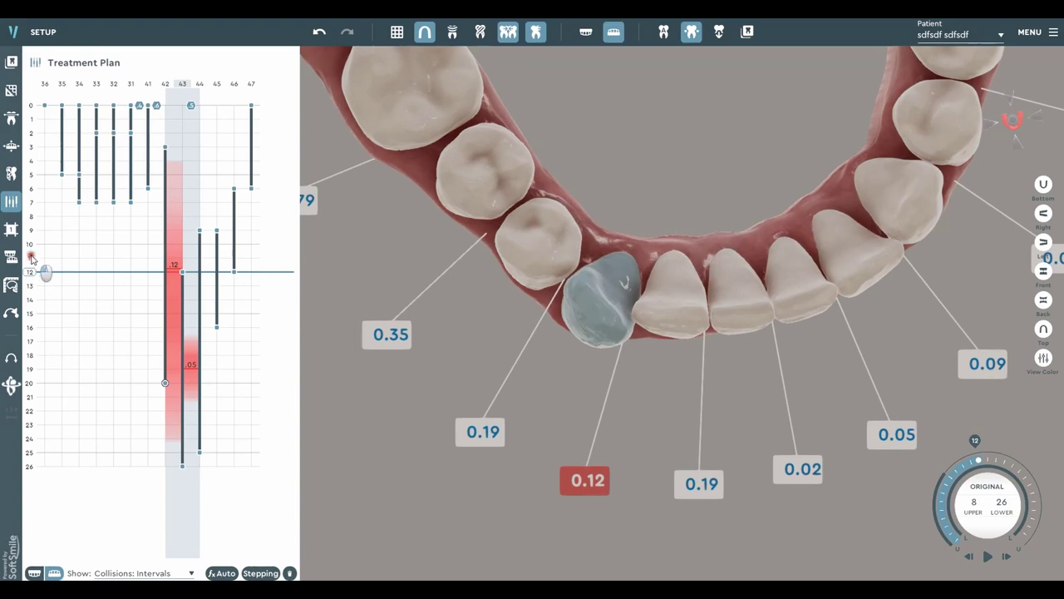
left_click(29, 258)
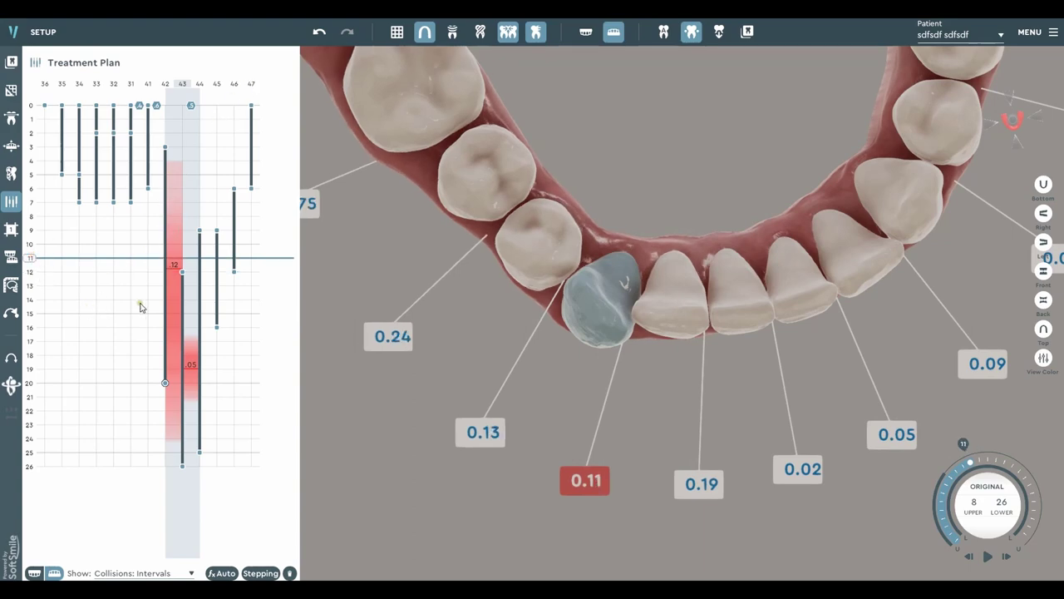
right_click_drag(546, 261, 605, 248)
right_click_drag(740, 296, 682, 356)
middle_click_drag(635, 383, 566, 307)
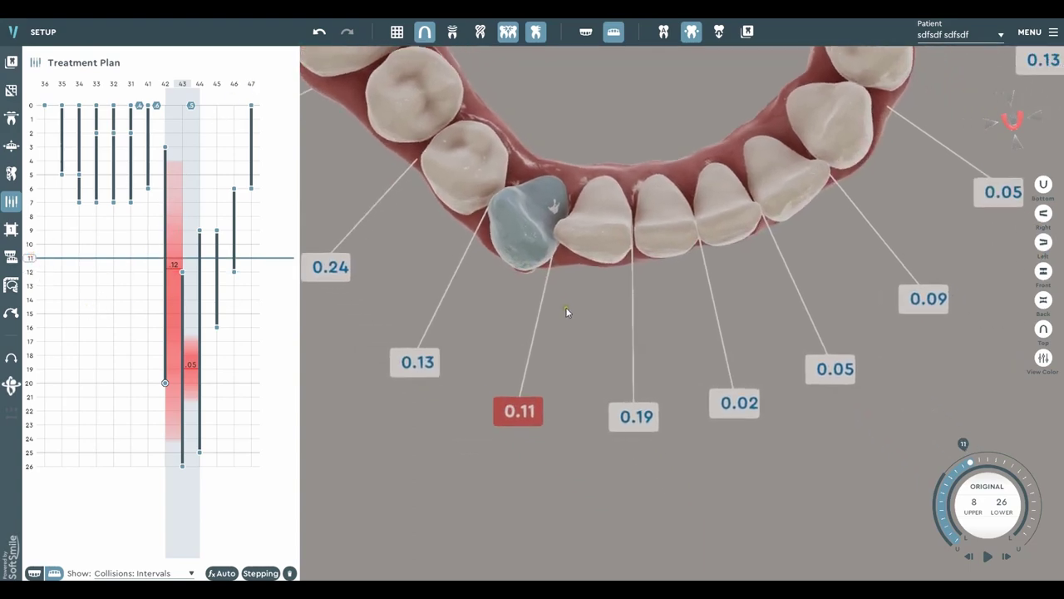
scroll(567, 301, "up", 3)
right_click_drag(627, 233, 648, 249)
right_click_drag(539, 239, 577, 266)
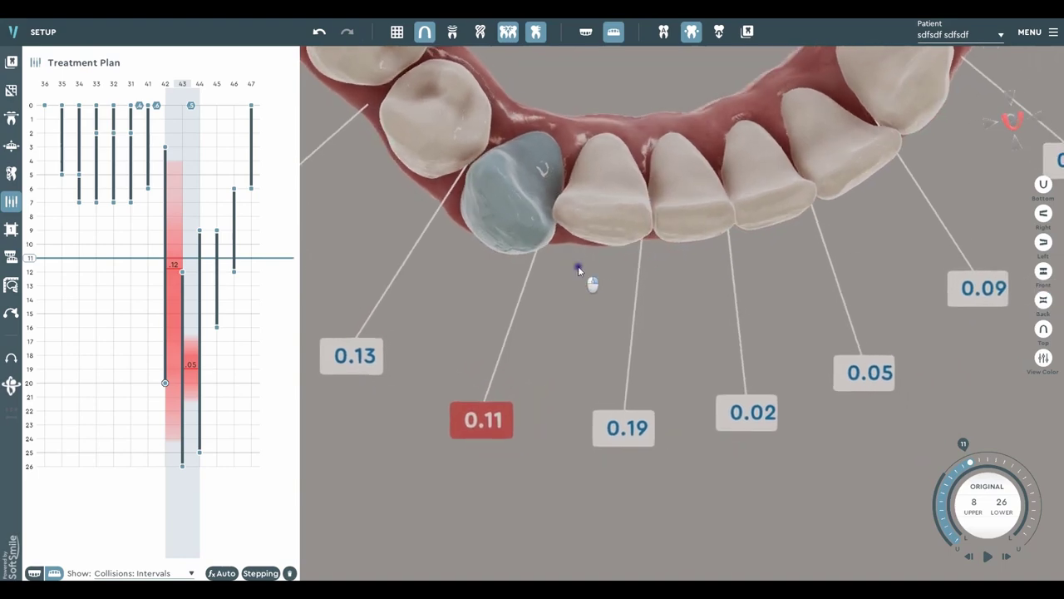
left_click_drag(578, 269, 574, 268)
left_click_drag(608, 226, 561, 223)
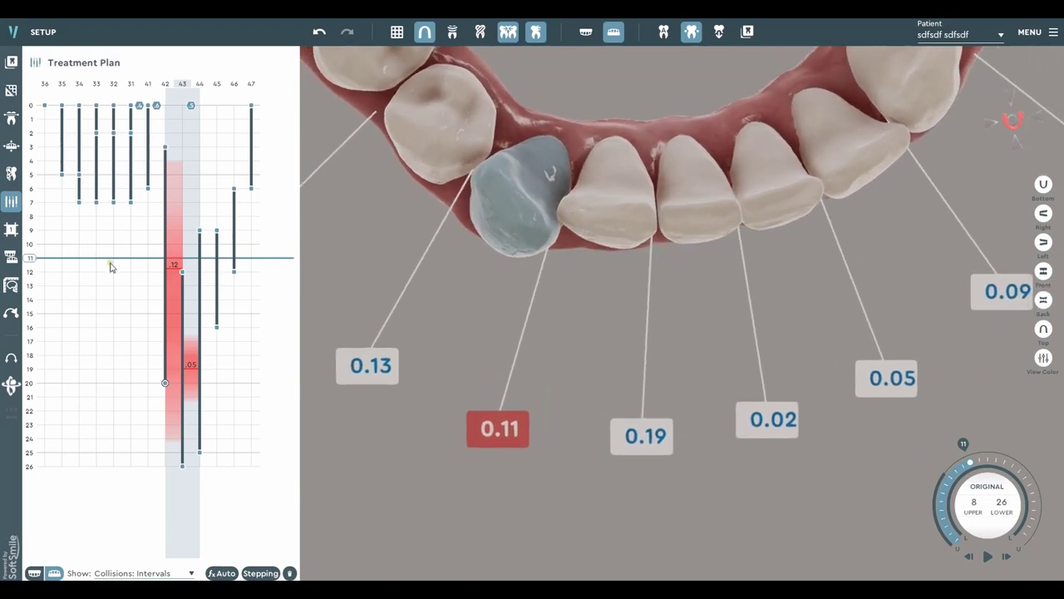
Step: Add an intermediate keyframe for tooth 42 at stage 11 and shift the tooth slightly away from tooth 43 toward tooth 41
left_click(167, 259)
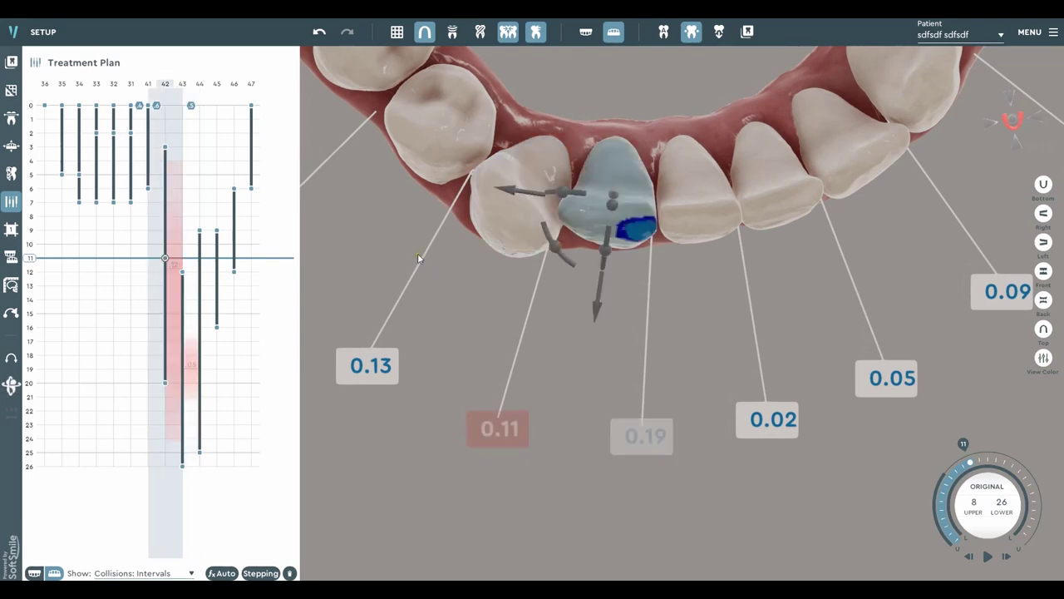
scroll(539, 258, "up", 3)
right_click_drag(665, 200, 570, 276)
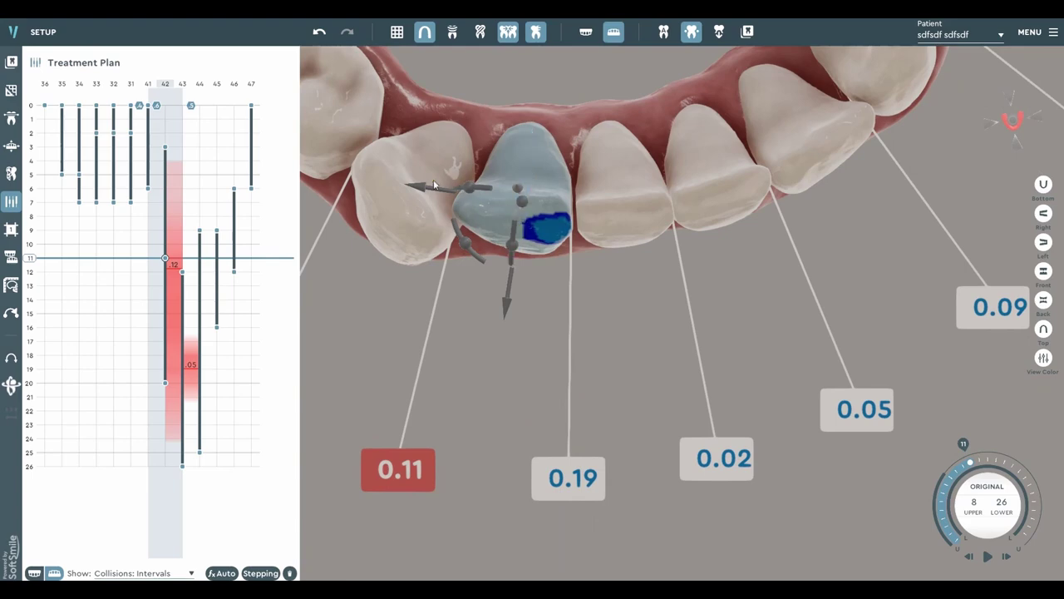
left_click_drag(432, 189, 444, 196)
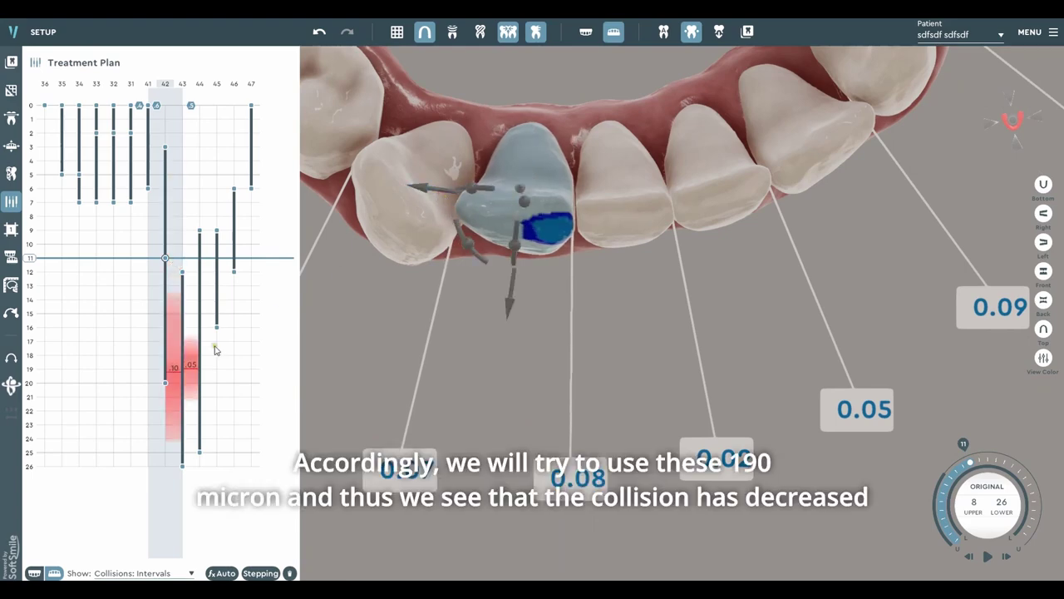
Step: Go to stage 19 and examine the collisions between teeth 42, 43 and 44
middle_click_drag(310, 331, 369, 304)
scroll(369, 305, "down", 3)
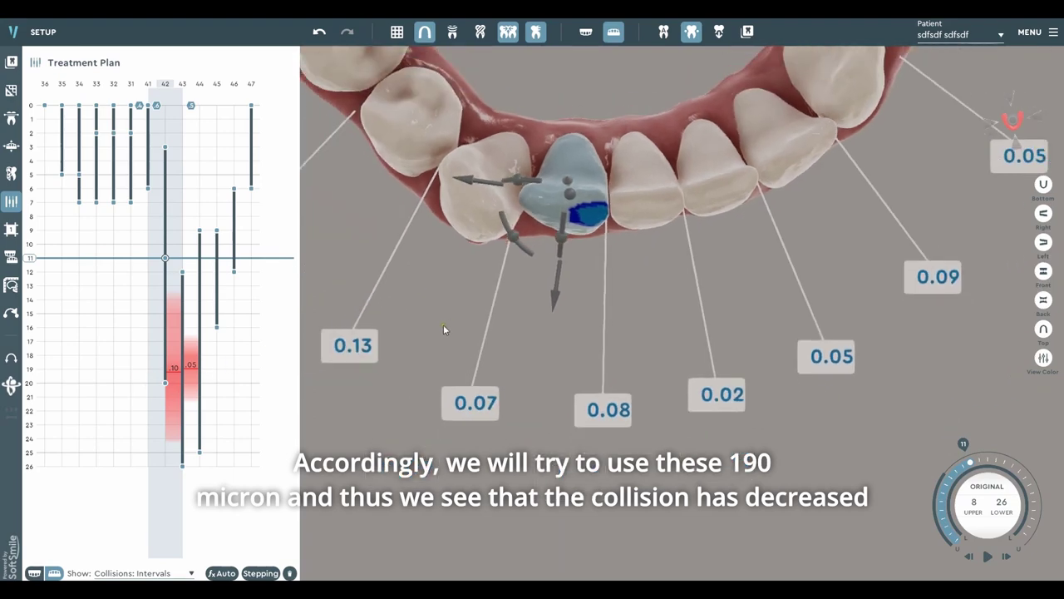
middle_click_drag(444, 328, 497, 342)
left_click_drag(33, 259, 32, 372)
scroll(530, 307, "down", 1)
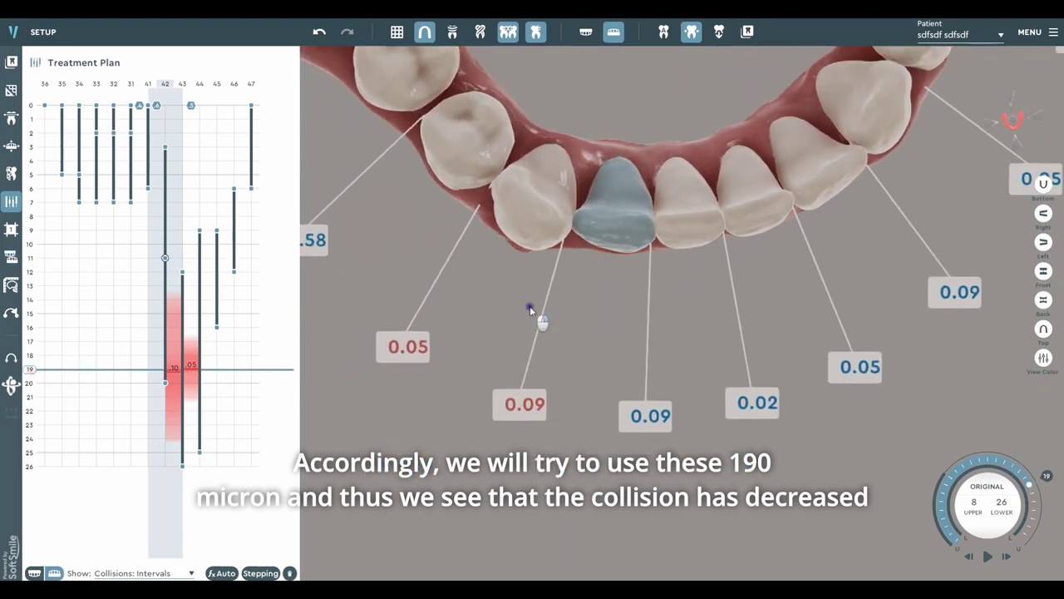
right_click_drag(530, 306, 527, 333)
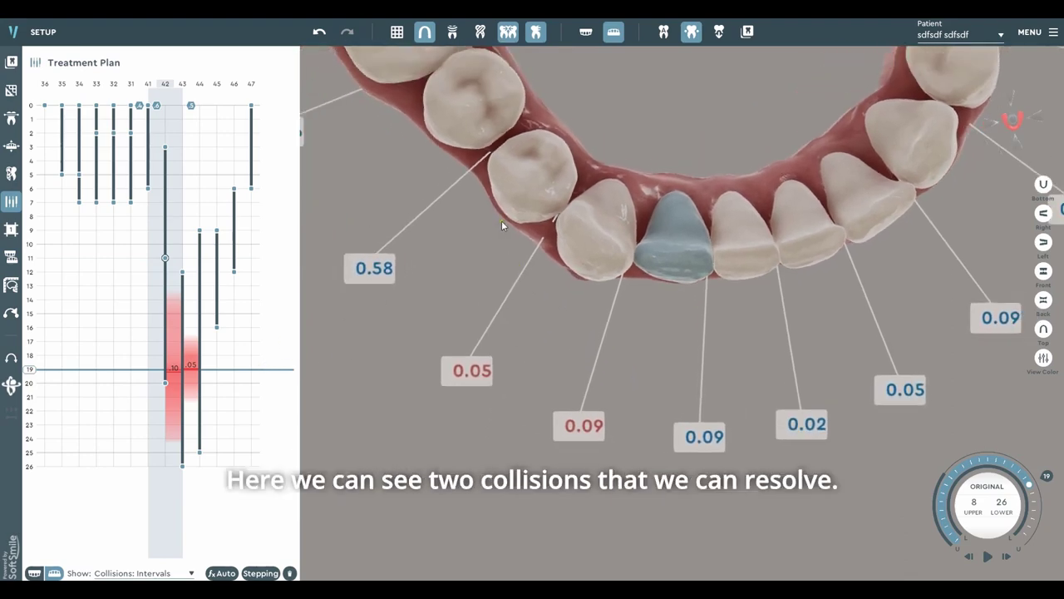
right_click_drag(590, 252, 566, 233)
scroll(622, 279, "up", 2)
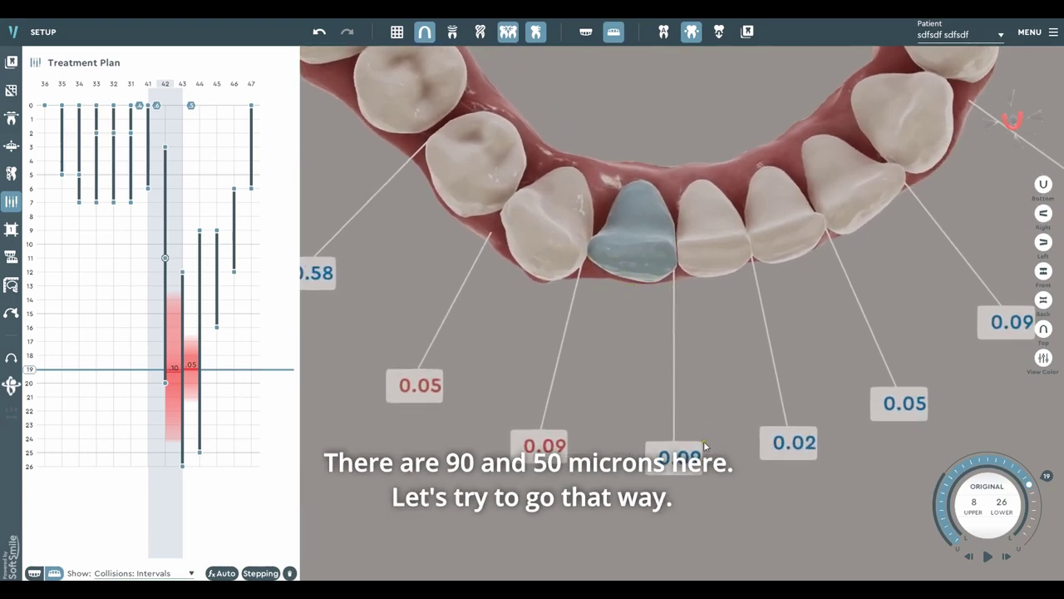
Step: Add an intermediate keyframe for tooth 42 at stage 19 and shift the tooth toward tooth 41, leaving a gap of about 0.04 mm
right_click_drag(766, 342, 792, 347)
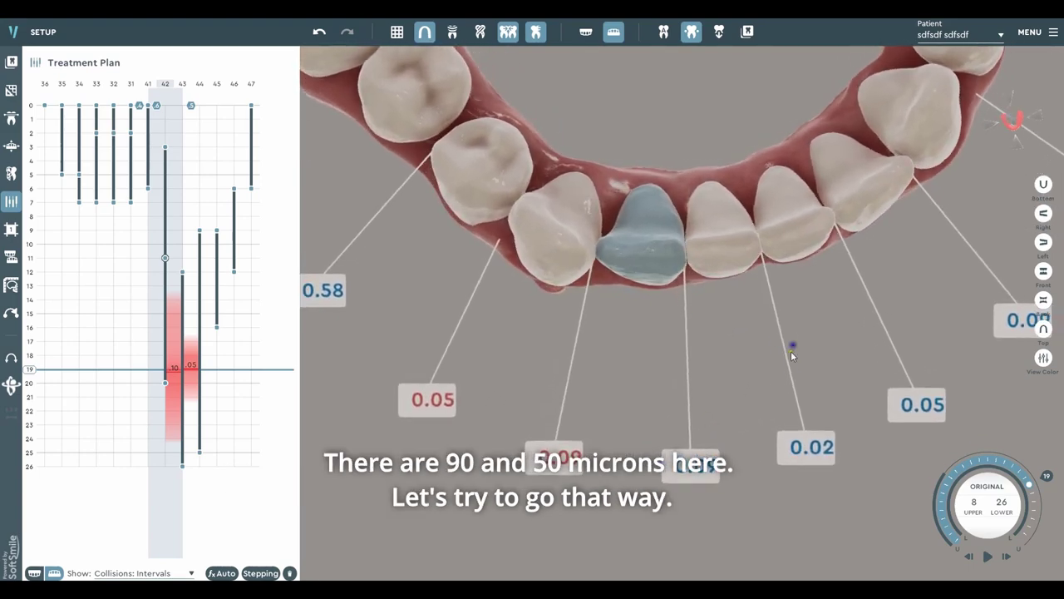
right_click_drag(704, 416, 646, 389)
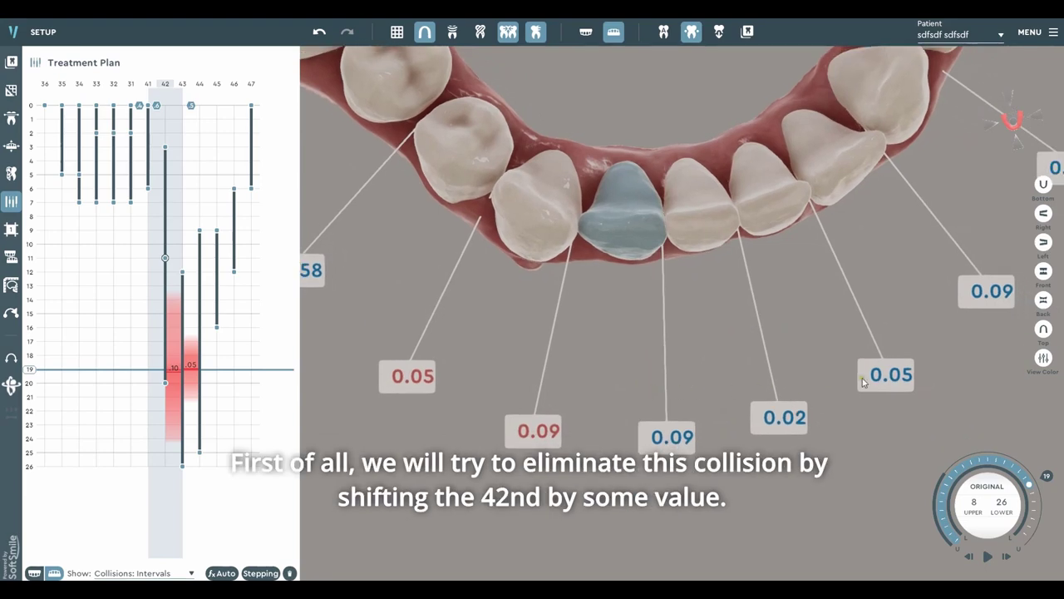
right_click_drag(846, 322, 657, 299)
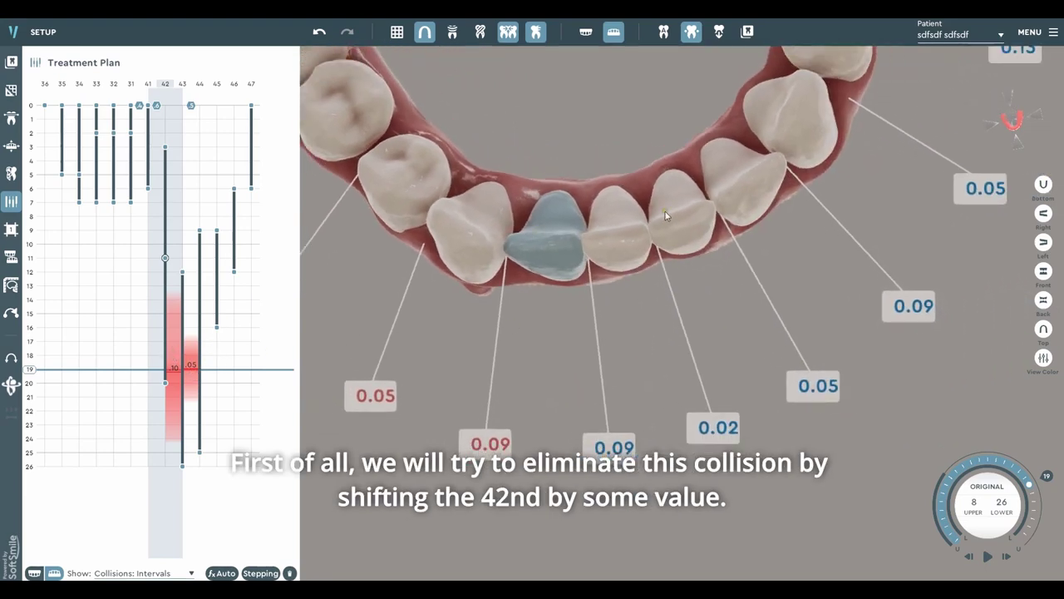
right_click_drag(466, 279, 656, 344)
right_click_drag(466, 296, 531, 341)
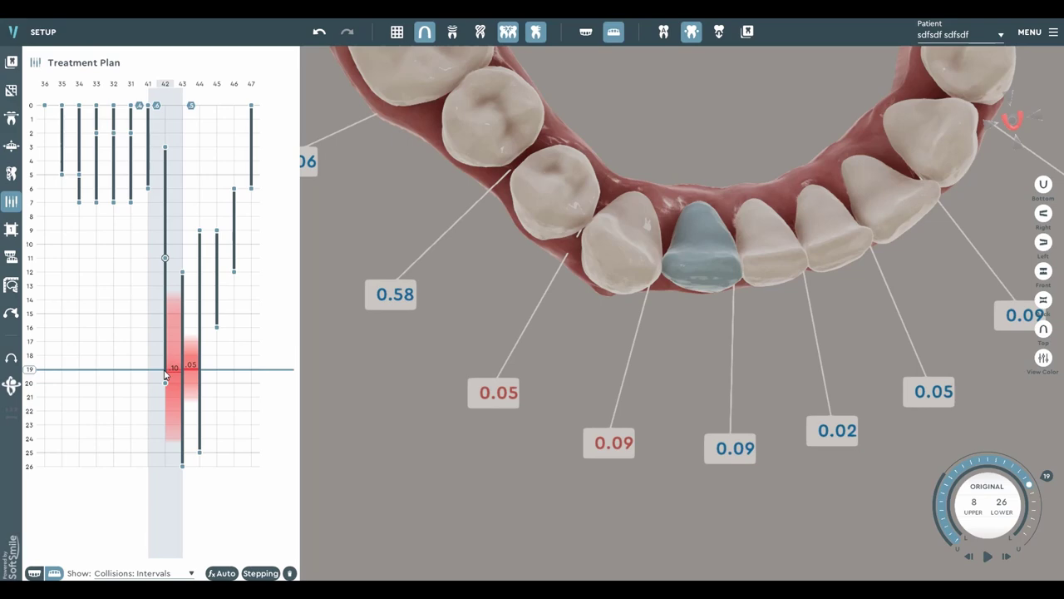
right_click_drag(426, 328, 443, 317)
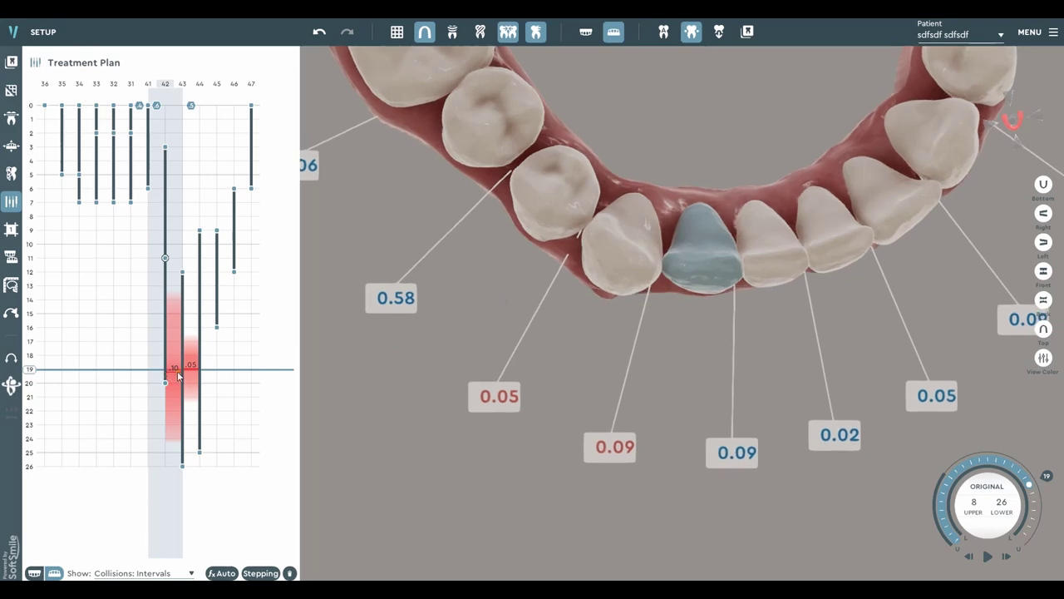
right_click_drag(353, 313, 385, 317)
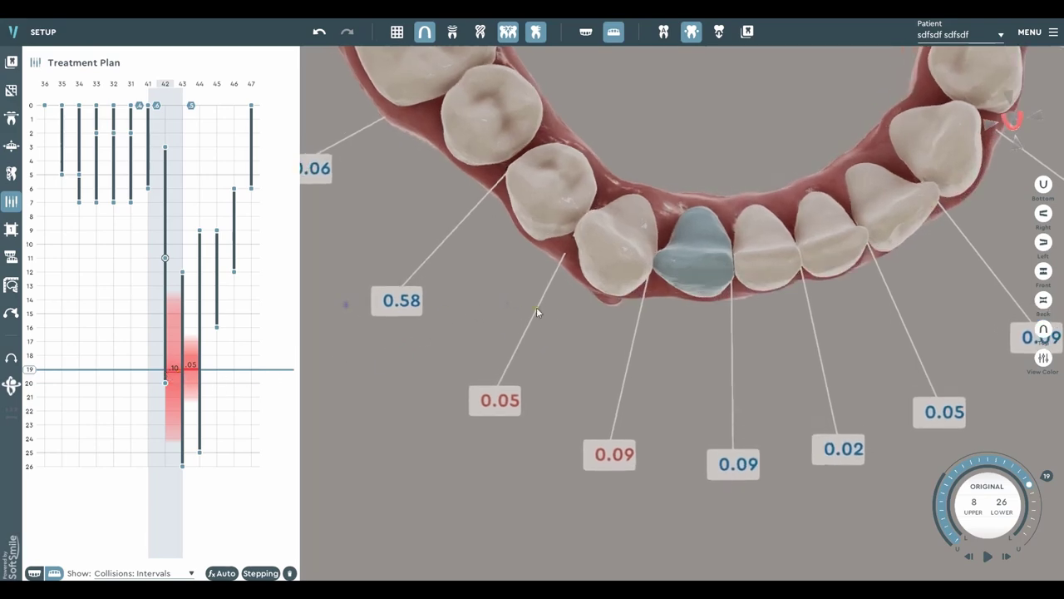
left_click(165, 371)
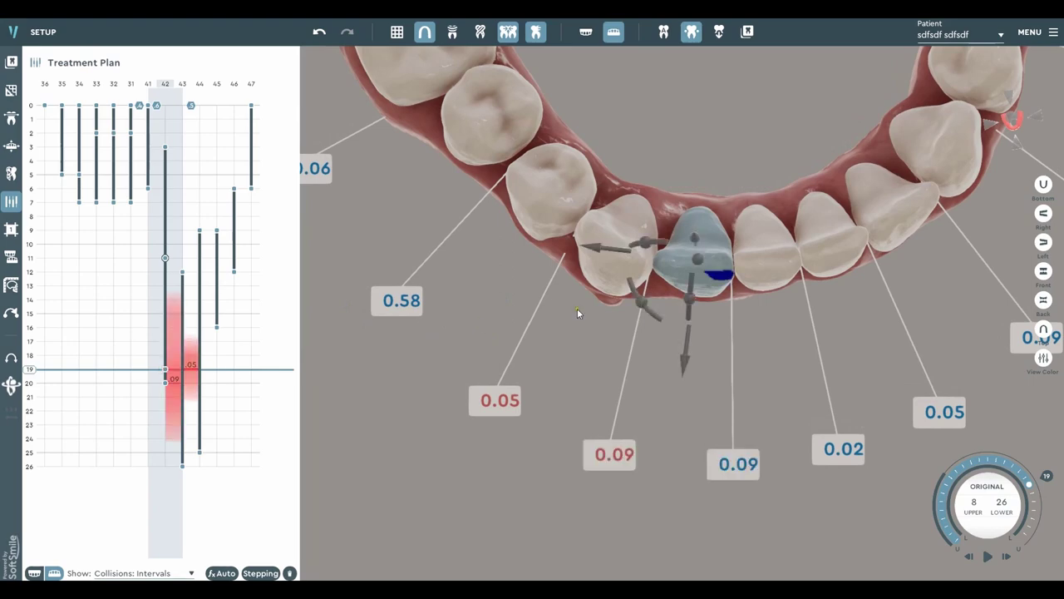
middle_click_drag(672, 307, 591, 300)
scroll(591, 298, "up", 1)
scroll(608, 279, "up", 3)
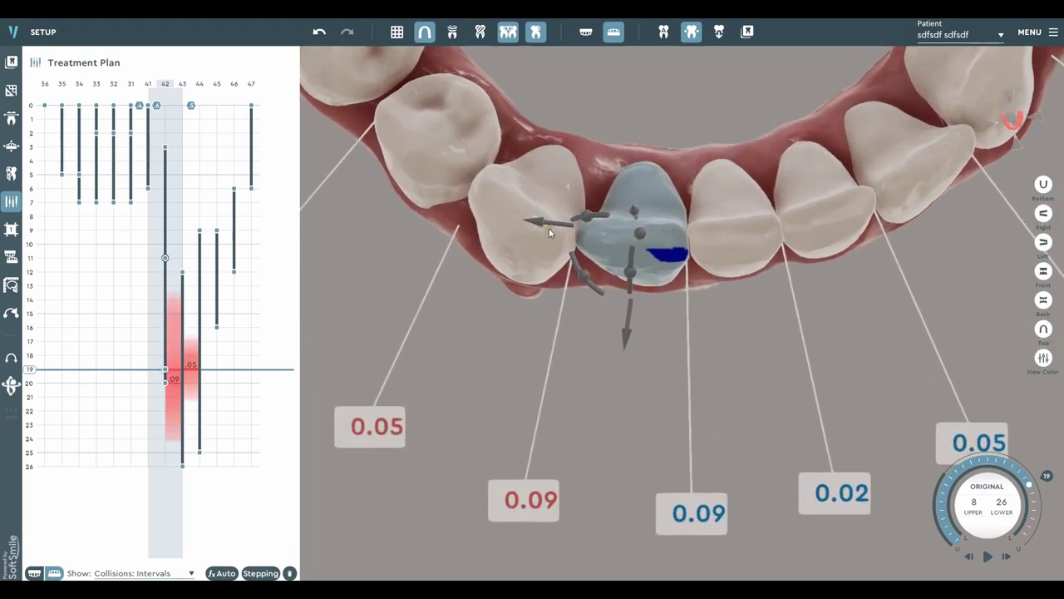
left_click_drag(555, 226, 557, 232)
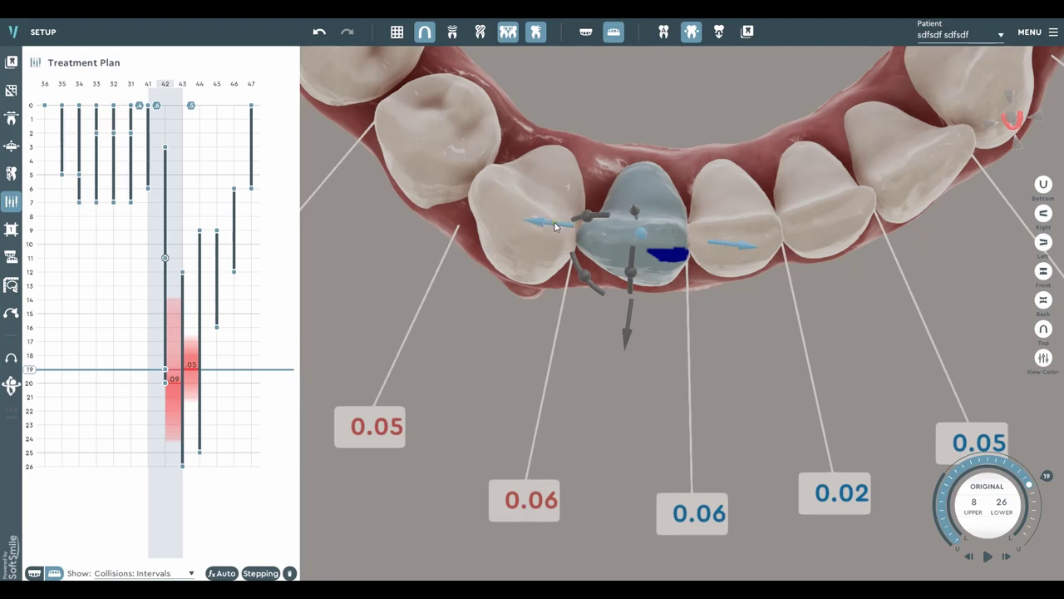
left_click_drag(556, 226, 554, 222)
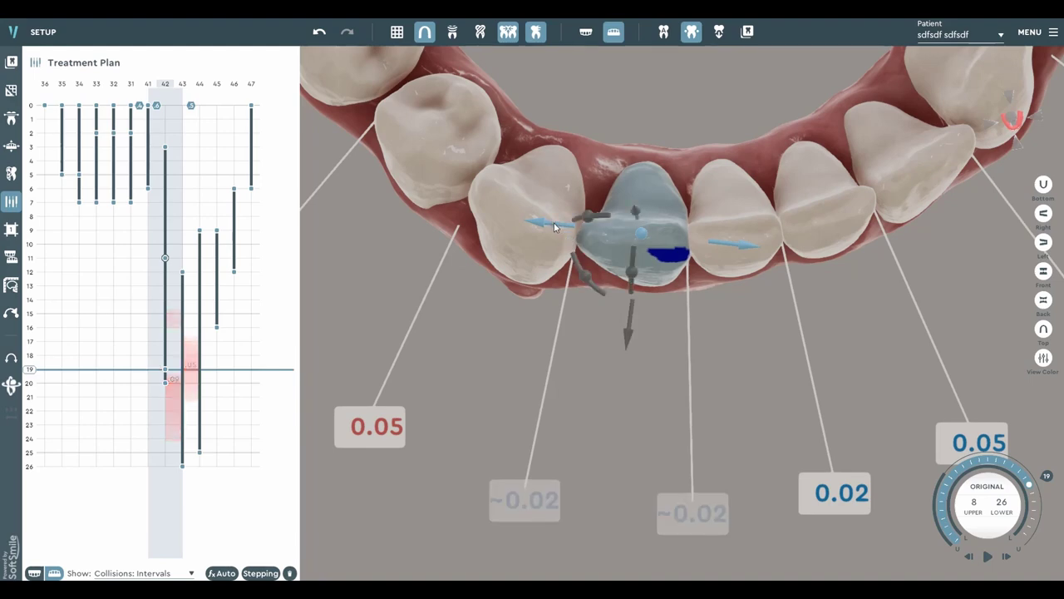
left_click_drag(553, 223, 551, 225)
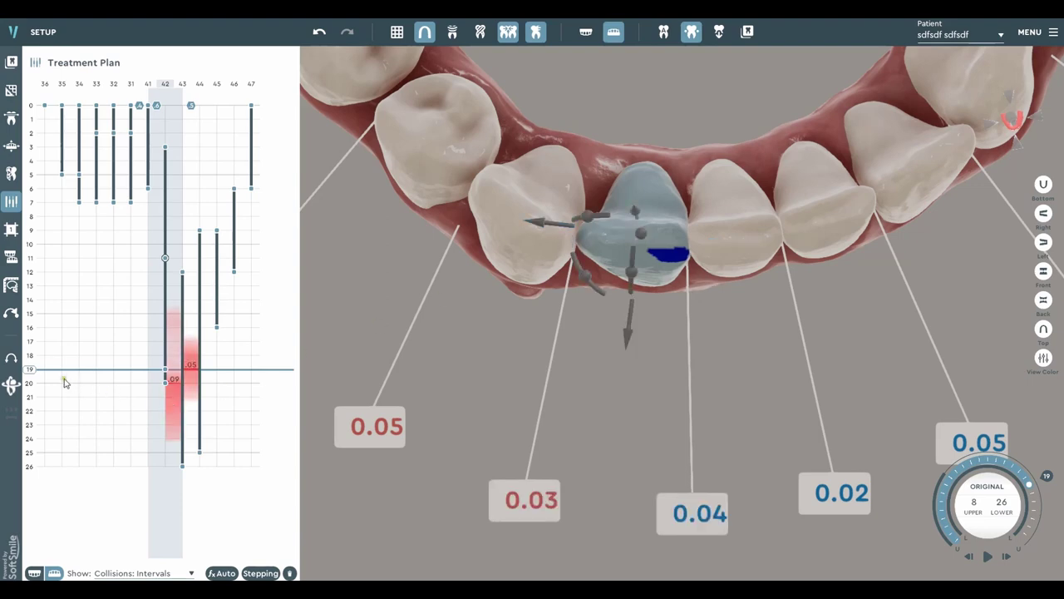
Step: Add an intermediate keyframe for tooth 43 at stage 19 and shift it away from tooth 42, leaving a gap of about 0.05 mm
left_click_drag(48, 368, 141, 366)
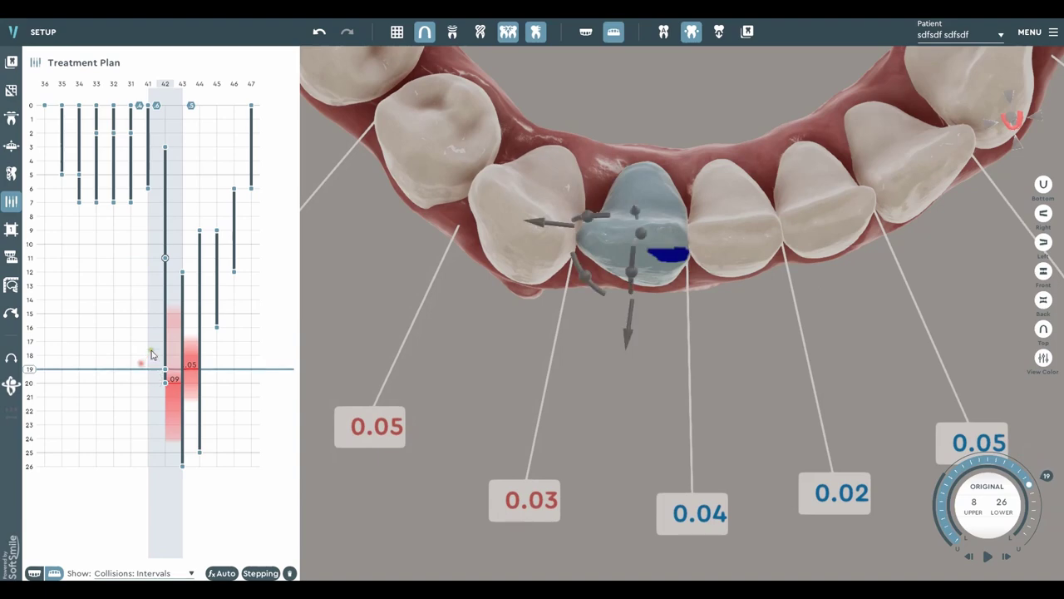
right_click_drag(498, 293, 521, 344)
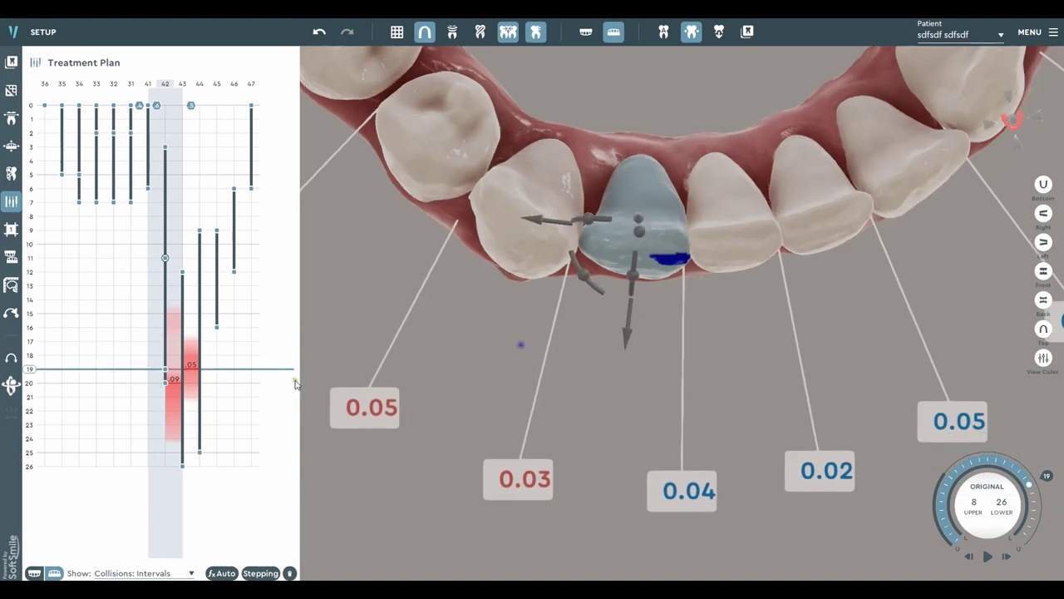
left_click(183, 369)
right_click_drag(546, 288, 617, 299)
left_click_drag(517, 327, 504, 341)
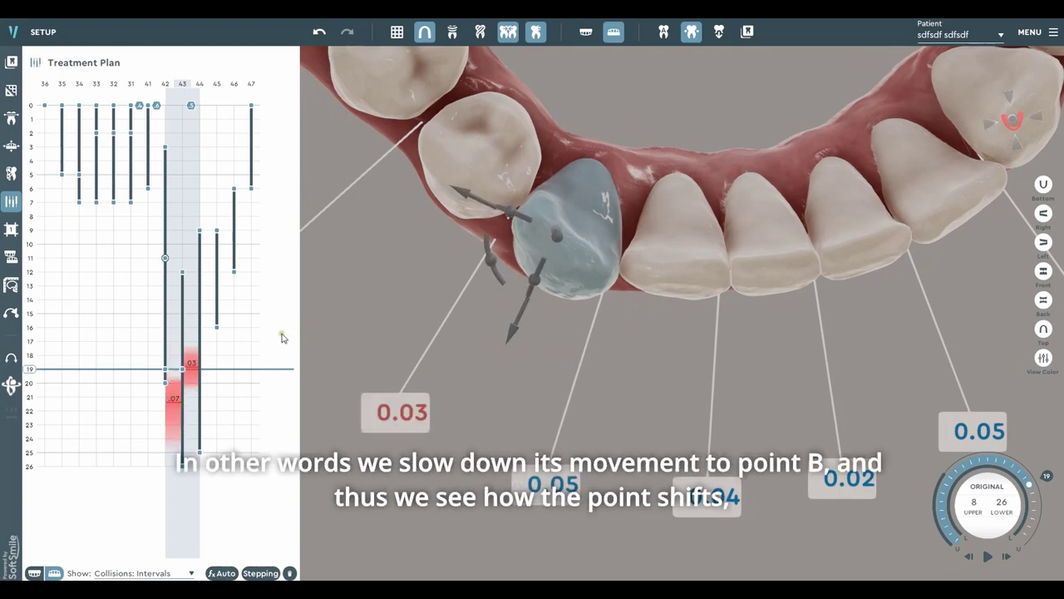
scroll(505, 313, "down", 2)
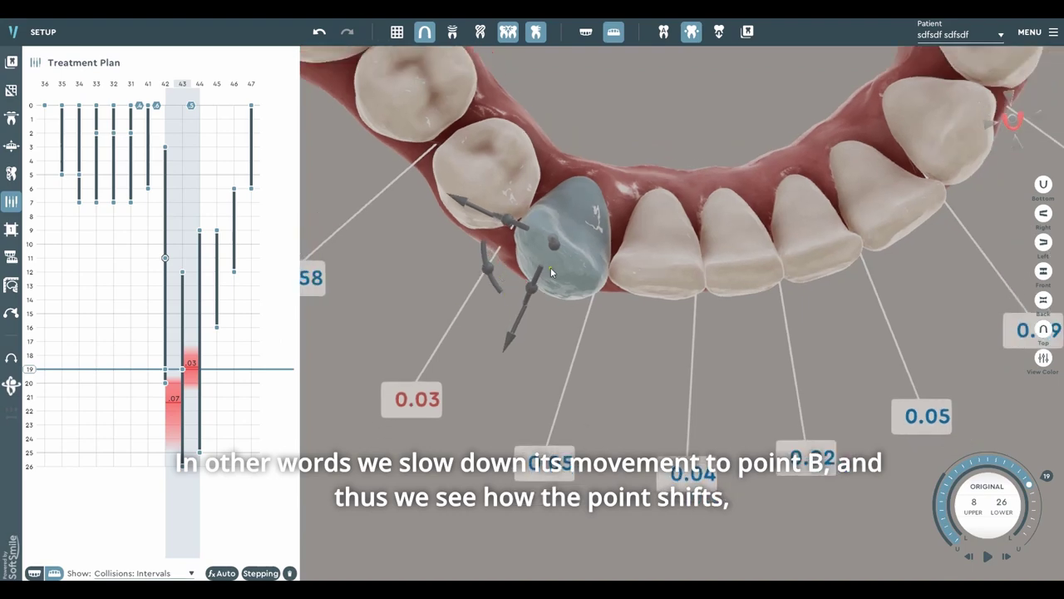
left_click_drag(607, 285, 582, 235)
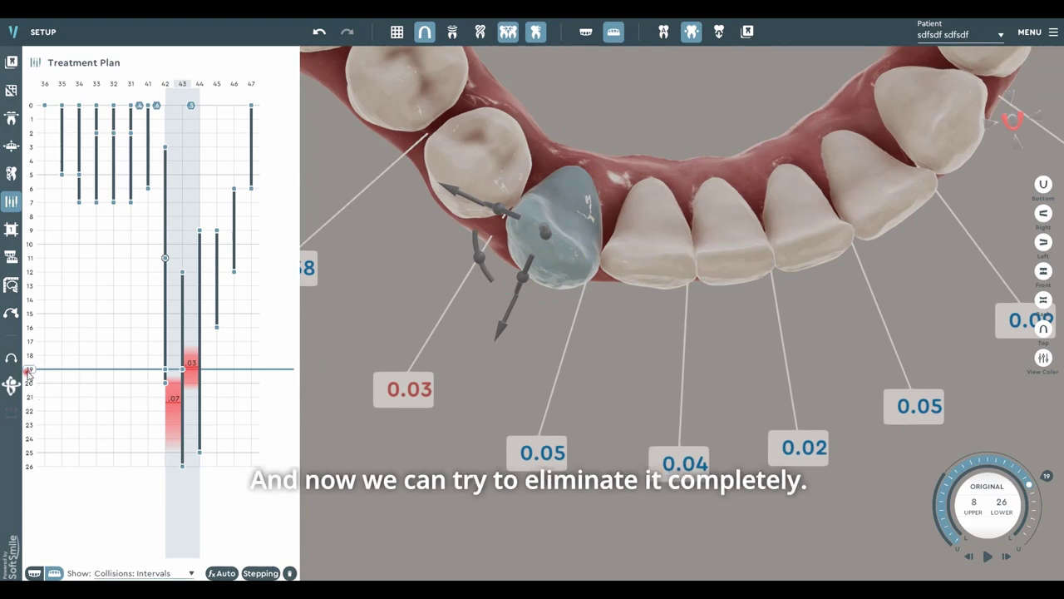
Step: Add an intermediate keyframe for tooth 44 at stage 20 and shift it toward tooth 45, leaving about 0.05 mm to tooth 43
left_click_drag(27, 371, 56, 391)
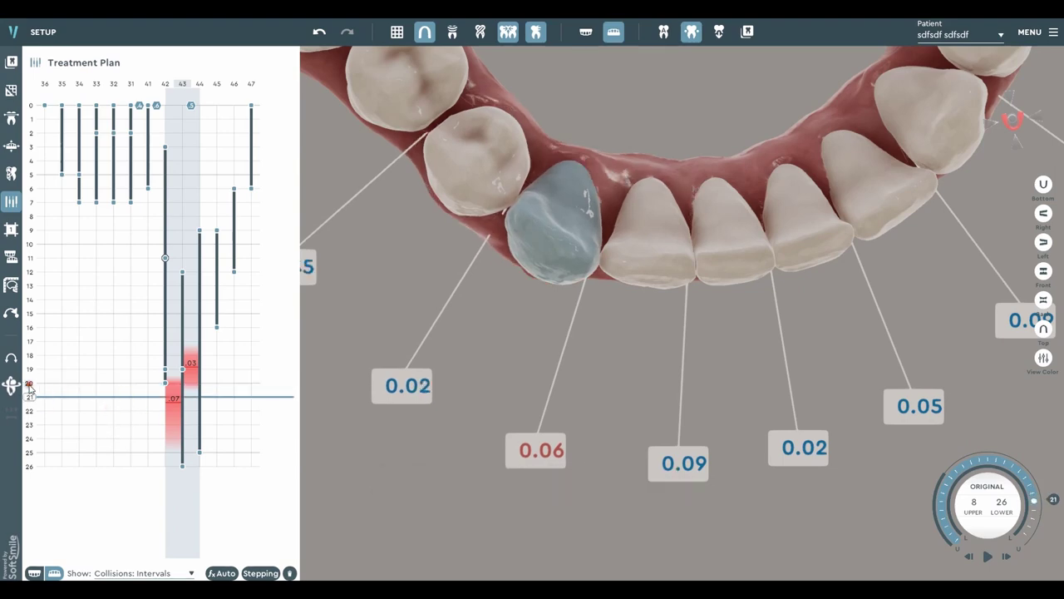
left_click(28, 384)
scroll(521, 365, "up", 3)
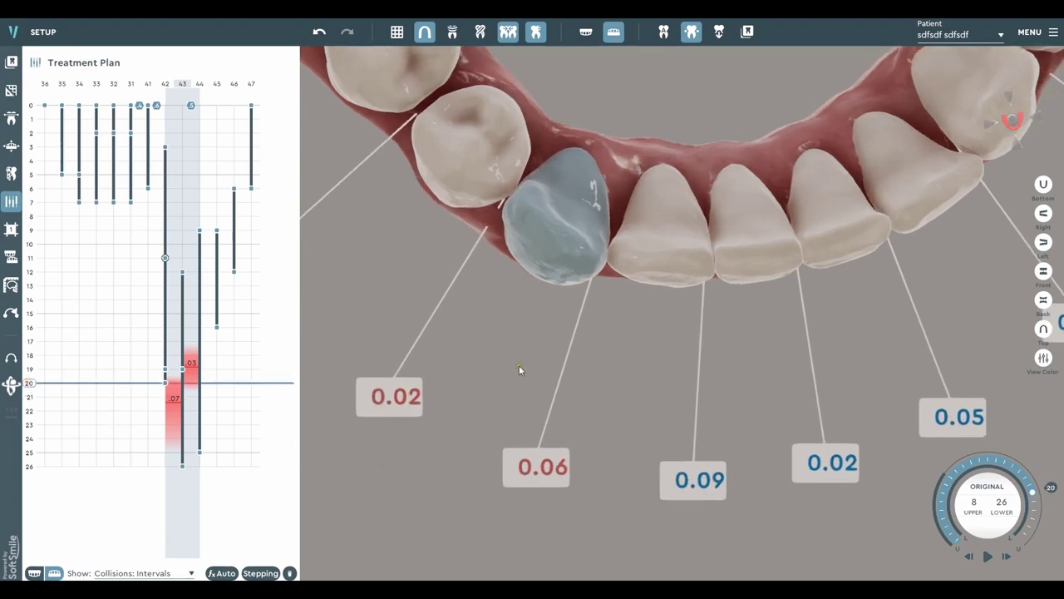
right_click_drag(505, 266, 520, 277)
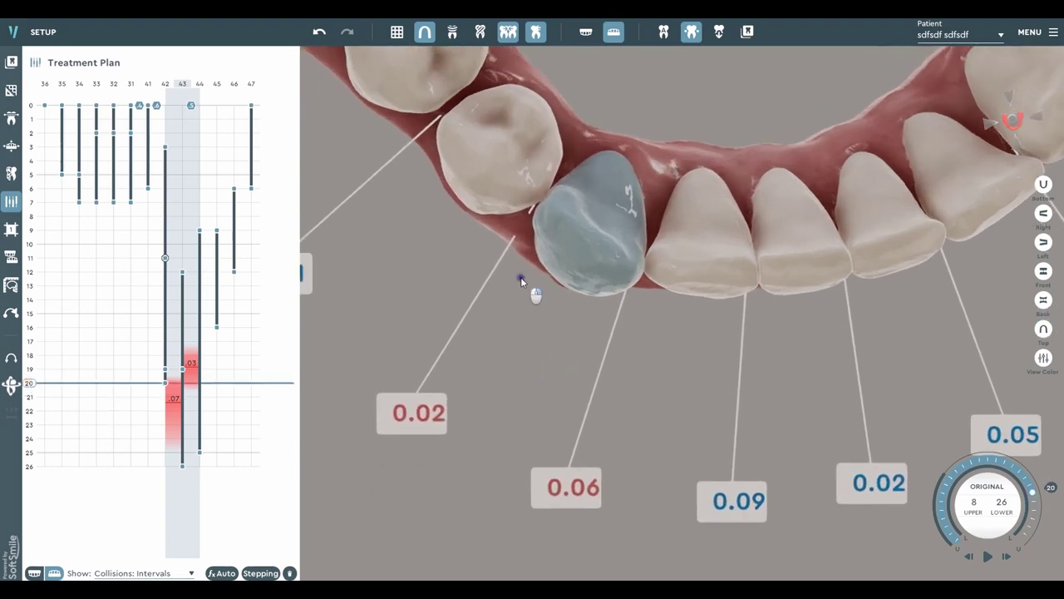
left_click(201, 389)
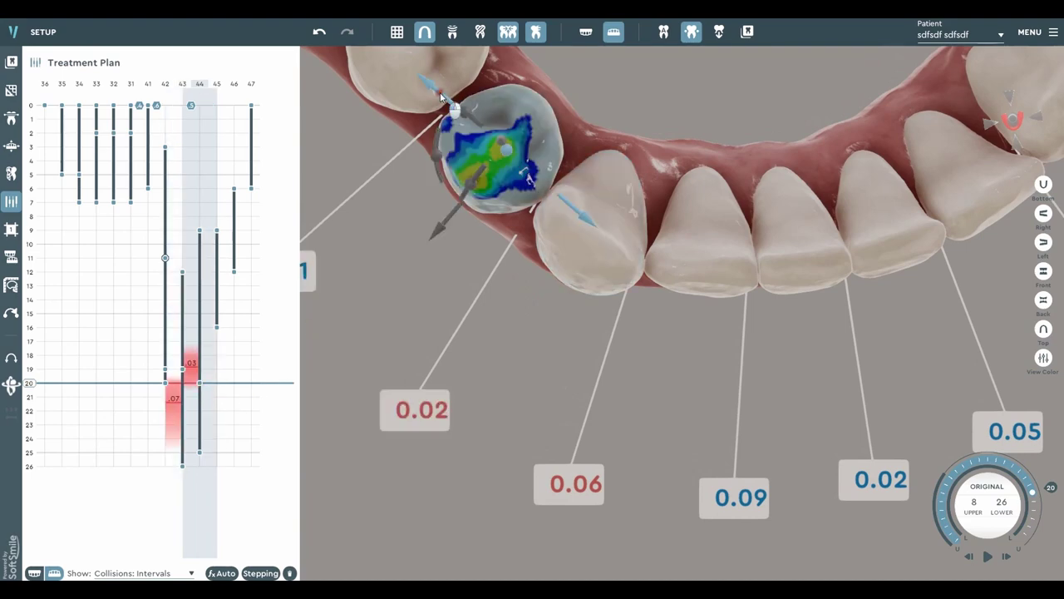
left_click_drag(434, 92, 384, 218)
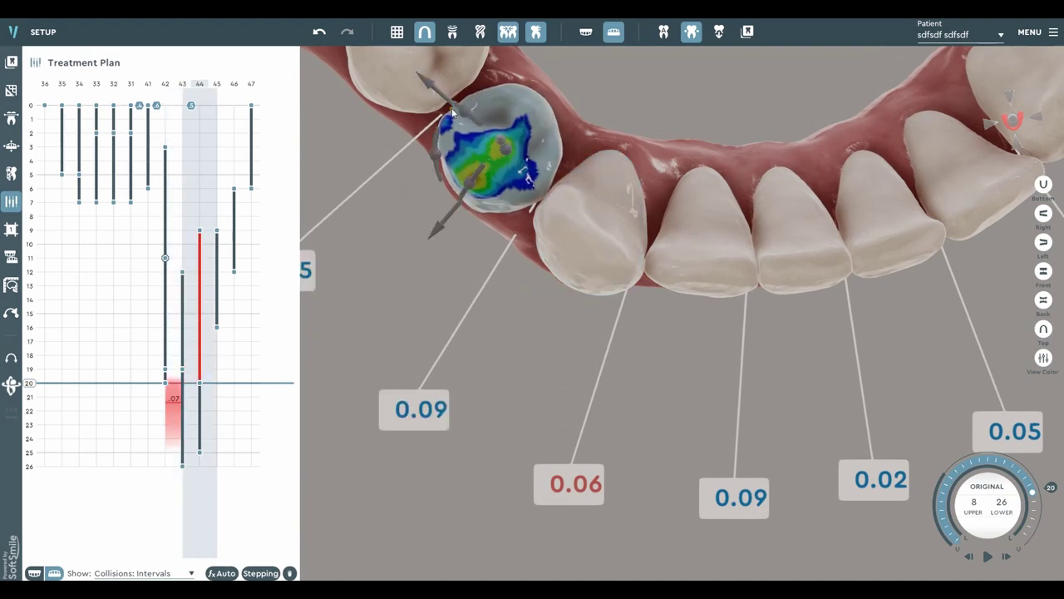
left_click_drag(437, 95, 454, 105)
Step: Add an intermediate keyframe for tooth 43 at stage 20 and shift it toward tooth 44, reducing the overlap with tooth 42 to about 0.04 mm
scroll(498, 234, "down", 1)
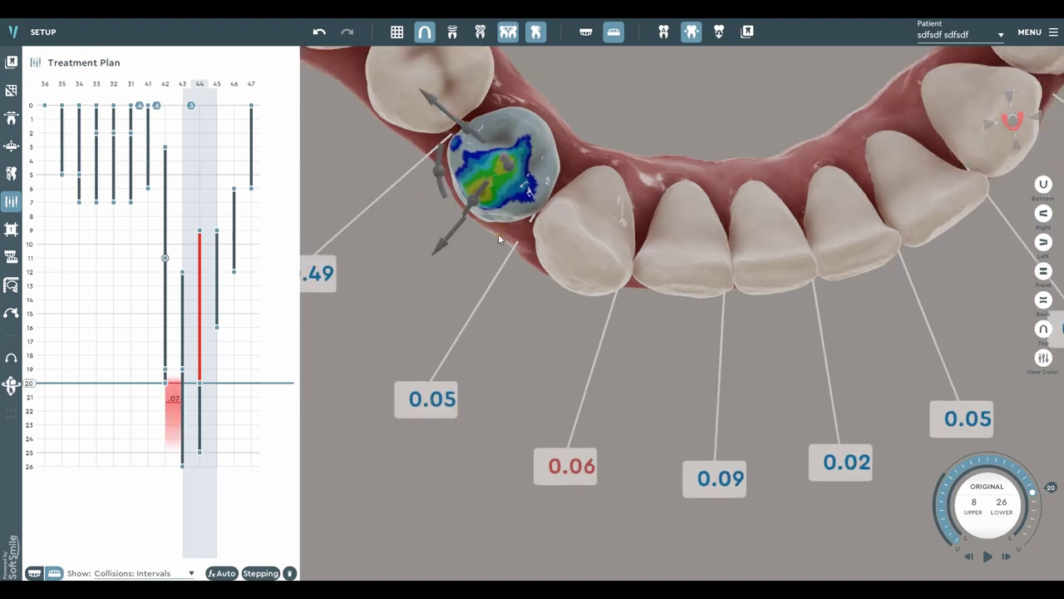
scroll(499, 239, "down", 2)
right_click_drag(505, 323, 543, 272)
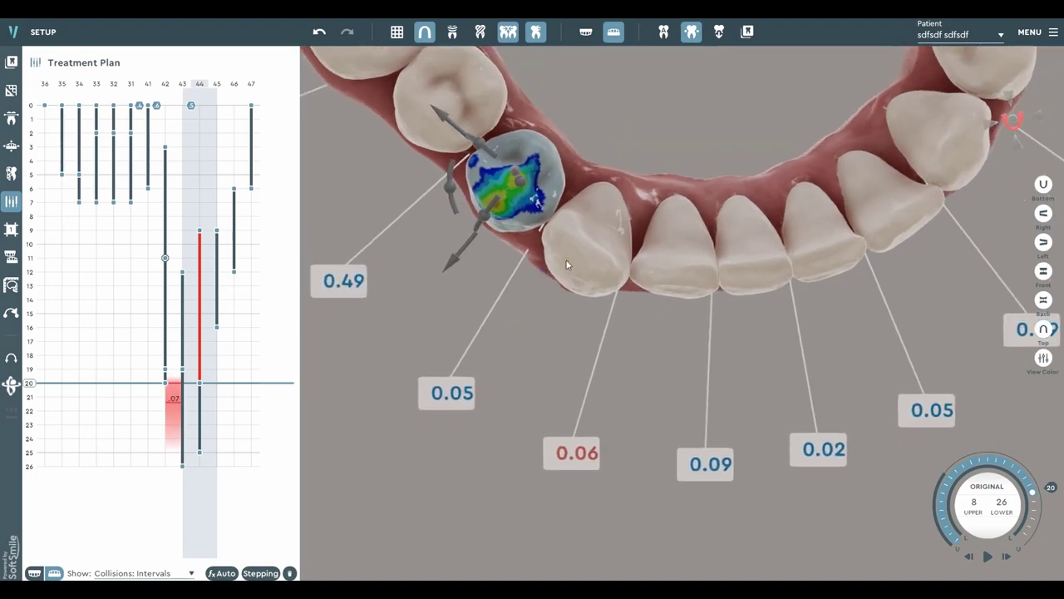
left_click(185, 391)
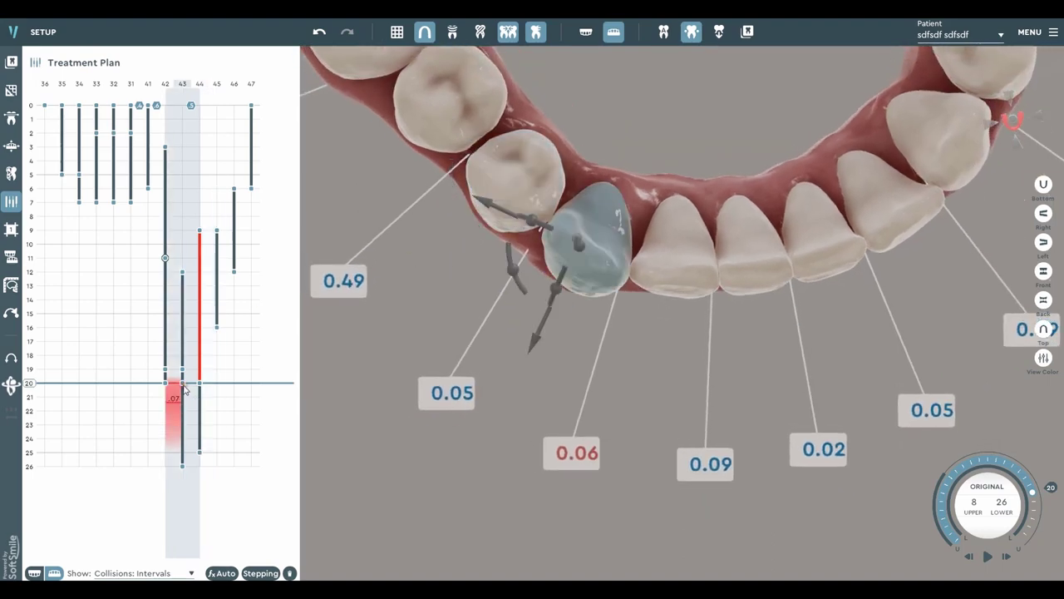
left_click_drag(488, 205, 488, 233)
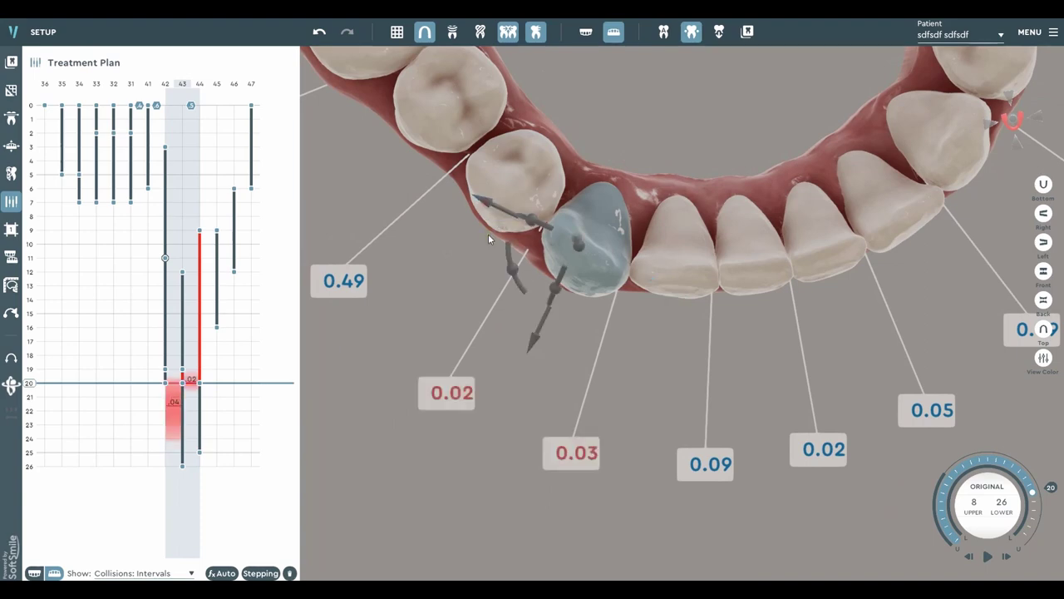
left_click(492, 204)
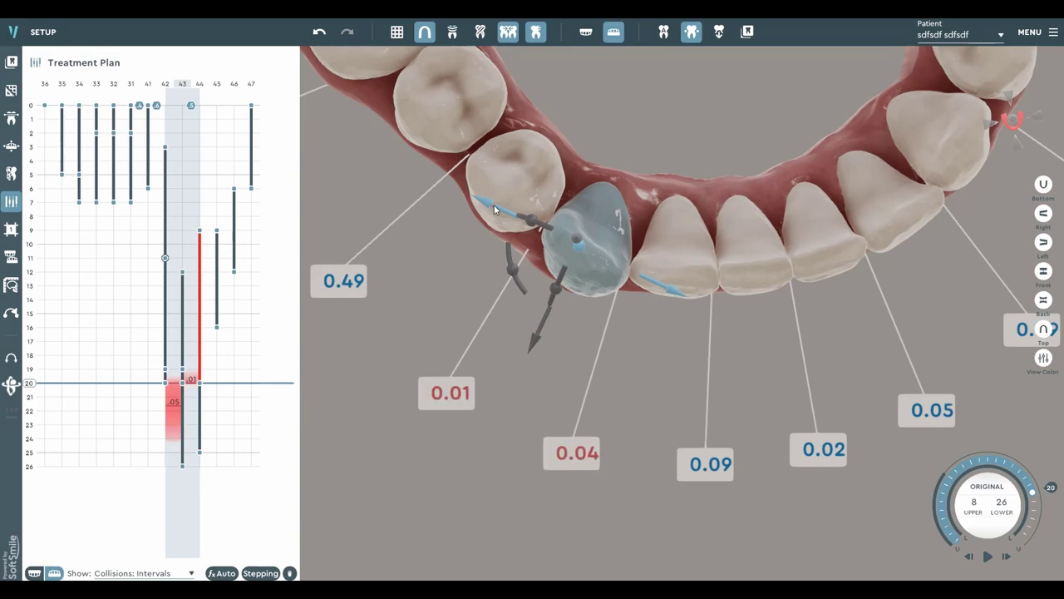
Step: Shift tooth 44 farther toward tooth 45 at its stage 20 keyframe, leaving a gap of about 0.11 mm to tooth 43
left_click(201, 385)
left_click(497, 170)
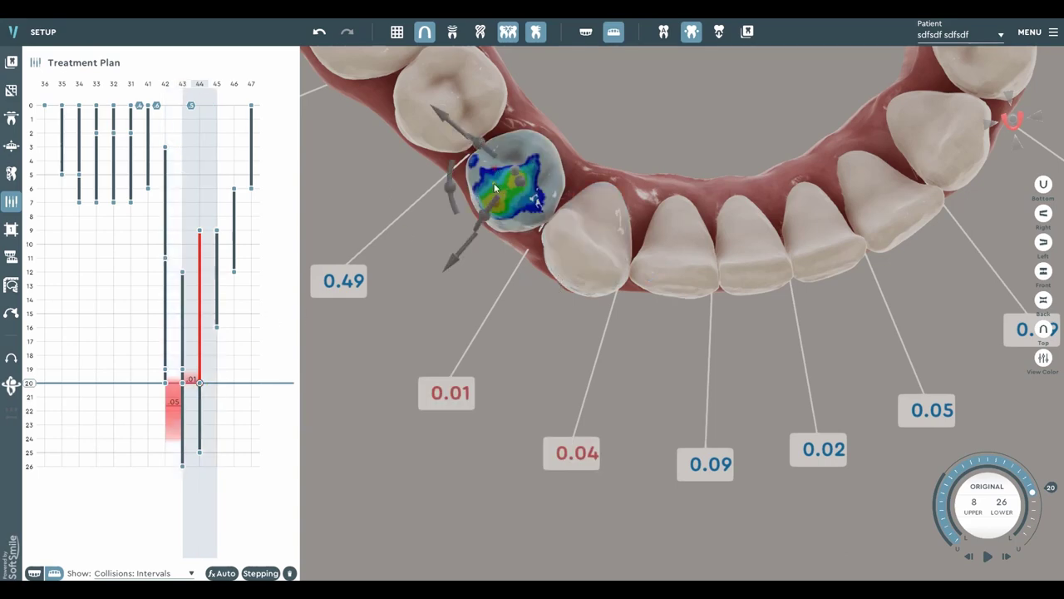
left_click(448, 116)
left_click_drag(445, 115, 441, 114)
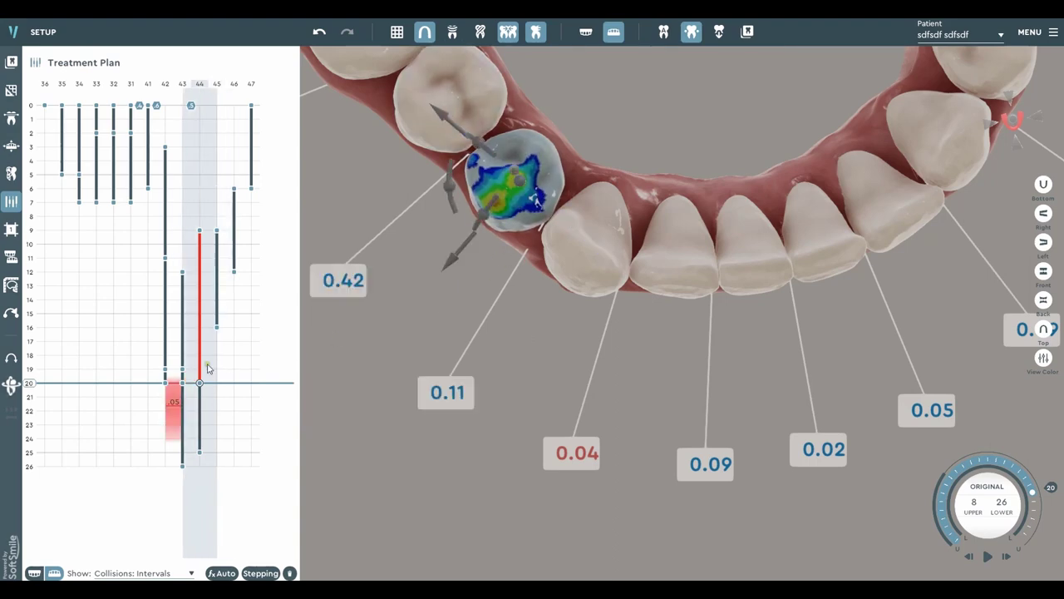
Step: Shift tooth 43 farther toward tooth 44 at stage 20, leaving a gap of about 0.04 mm to tooth 42
left_click(556, 286)
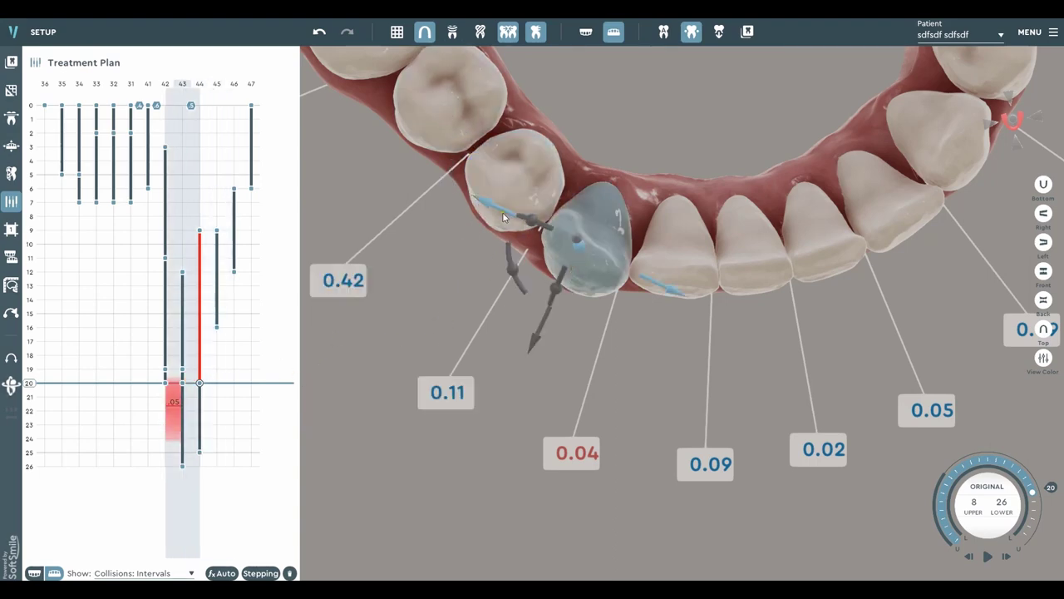
left_click_drag(505, 213, 501, 214)
scroll(416, 325, "down", 2)
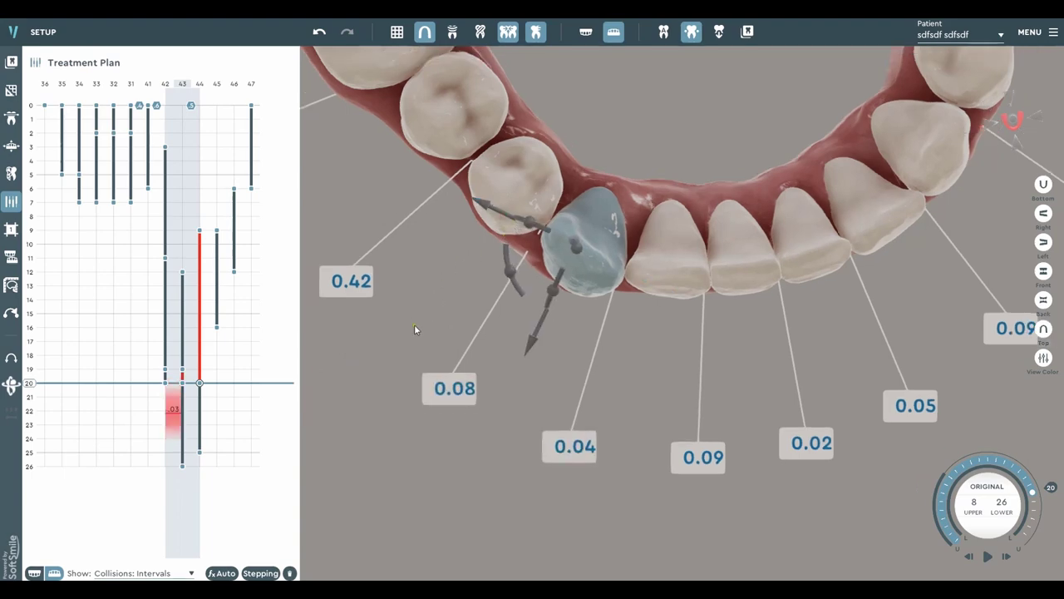
Step: Add an intermediate keyframe for tooth 43 at stage 21 and shift it toward tooth 44, leaving about 0.04 mm to tooth 42
mouse_move(42, 396)
left_mouse_down()
mouse_move(45, 274)
mouse_move(52, 441)
mouse_move(51, 398)
mouse_move(51, 422)
mouse_move(55, 411)
left_mouse_up()
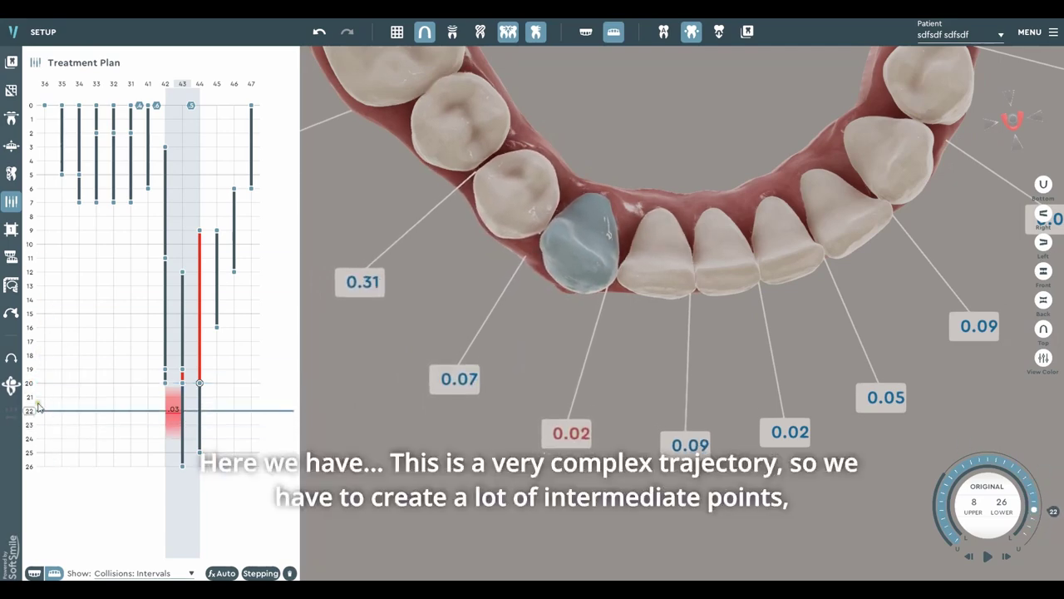
left_click(30, 398)
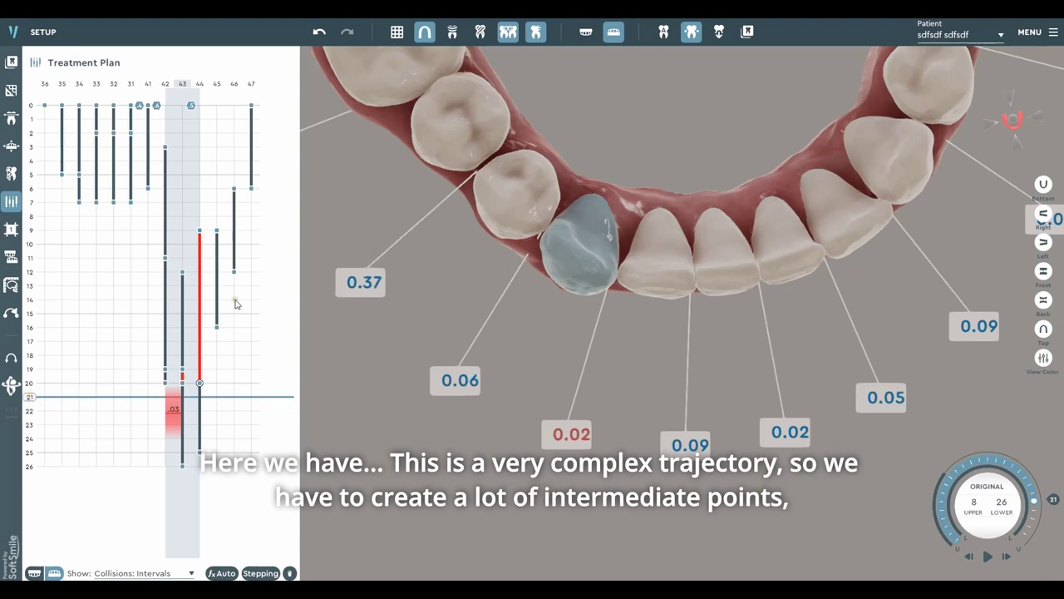
scroll(505, 308, "up", 3)
middle_click_drag(574, 308, 597, 266)
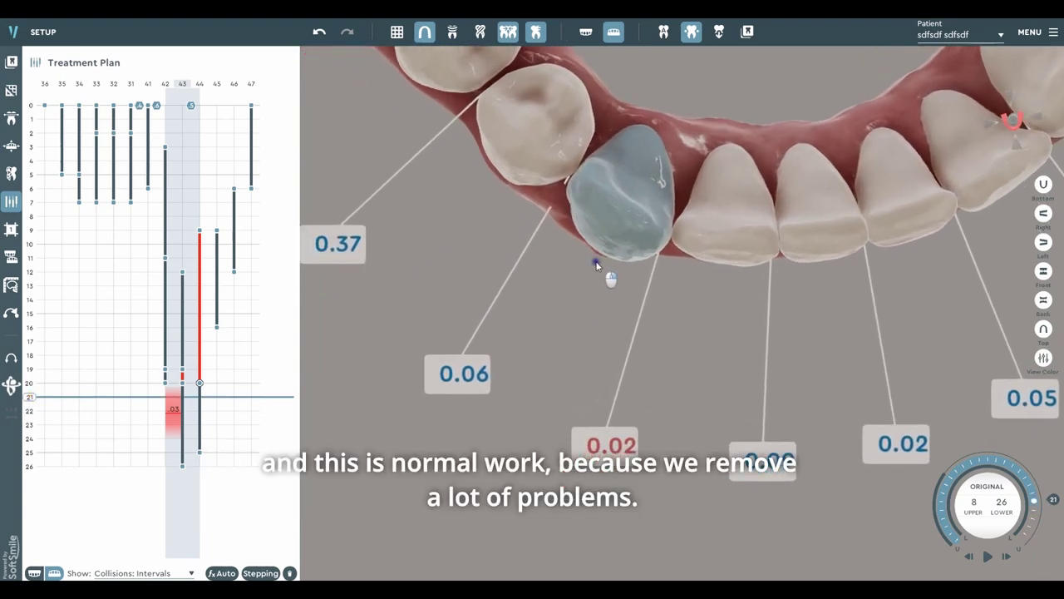
left_click(183, 395)
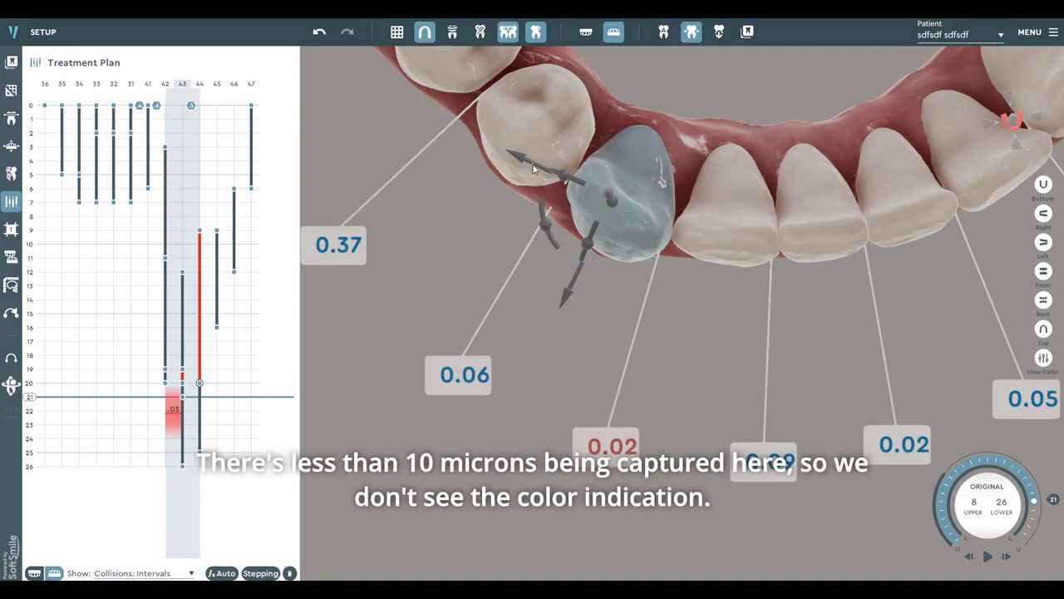
left_click_drag(537, 182, 530, 169)
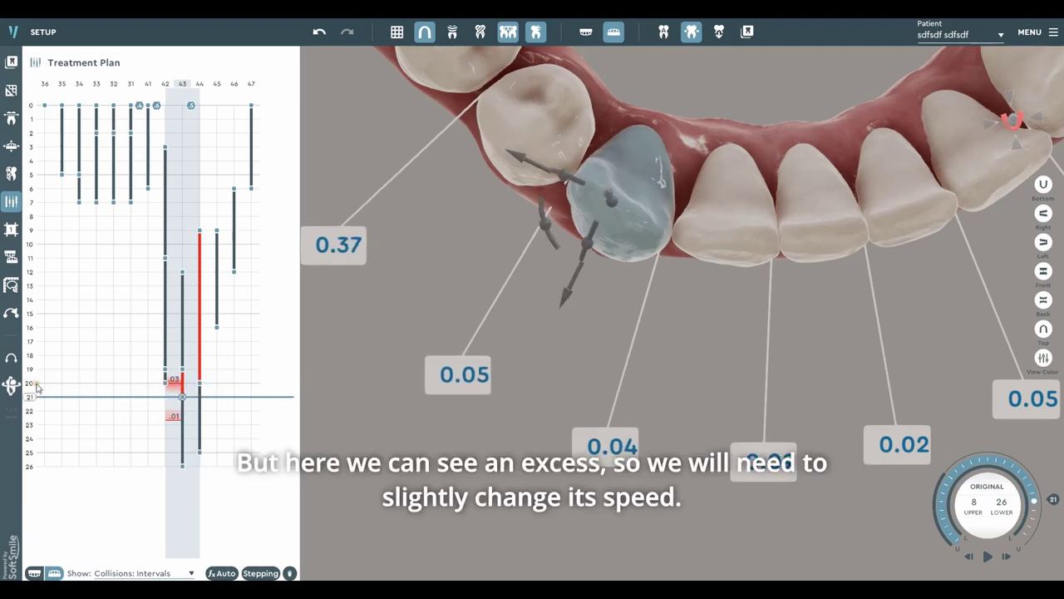
Step: Add an intermediate keyframe for tooth 43 at stage 20 and shift it toward tooth 44, leaving about 0.05 mm to tooth 42
left_click_drag(30, 394, 34, 352)
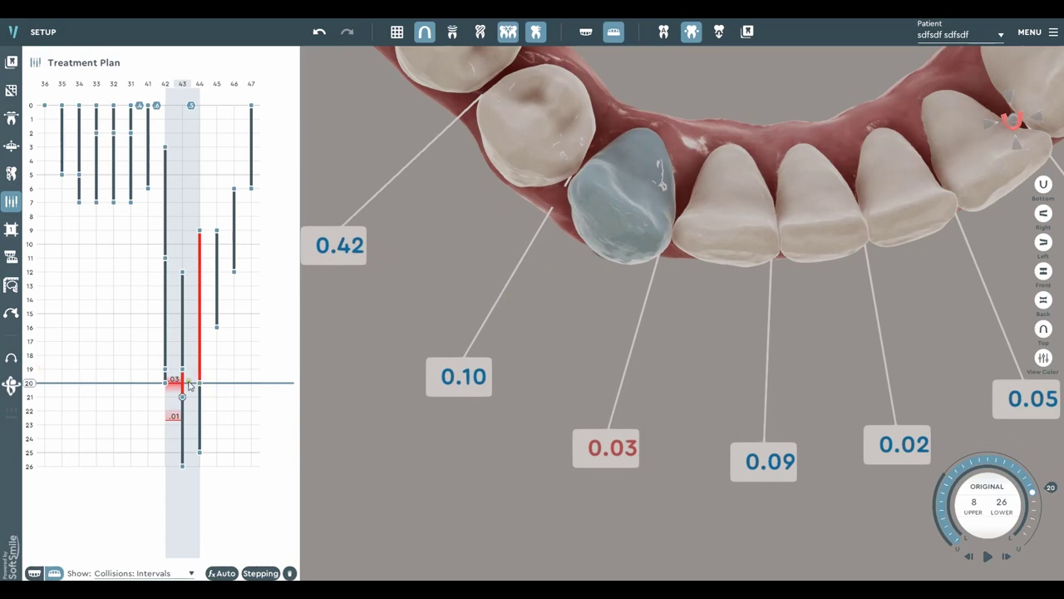
left_click(187, 384)
left_click_drag(570, 288, 567, 296)
left_click_drag(538, 172, 536, 167)
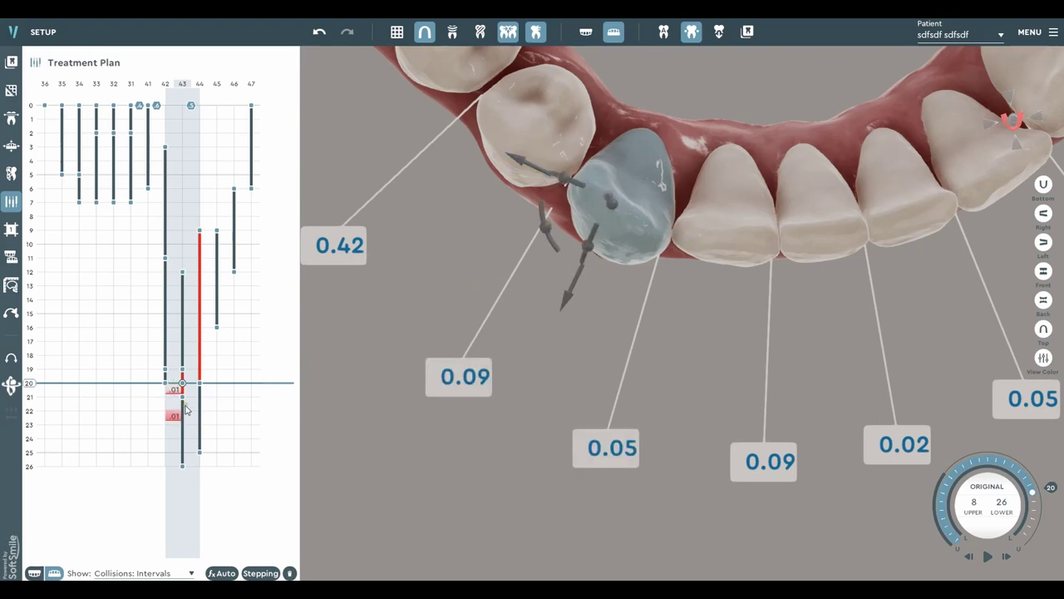
Step: Retime tooth 44 by moving its stage 20 keyframe to stage 21 and the end of its movement to stage 26
left_click_drag(28, 382, 53, 389)
mouse_move(37, 393)
left_mouse_down()
mouse_move(41, 433)
mouse_move(48, 397)
left_mouse_up()
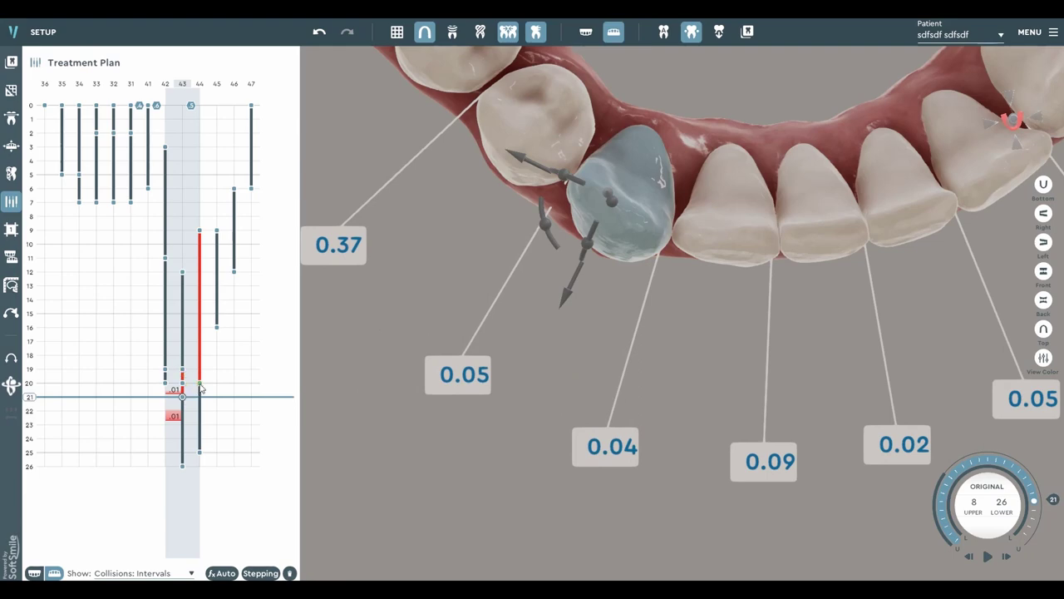
left_click_drag(200, 386, 200, 398)
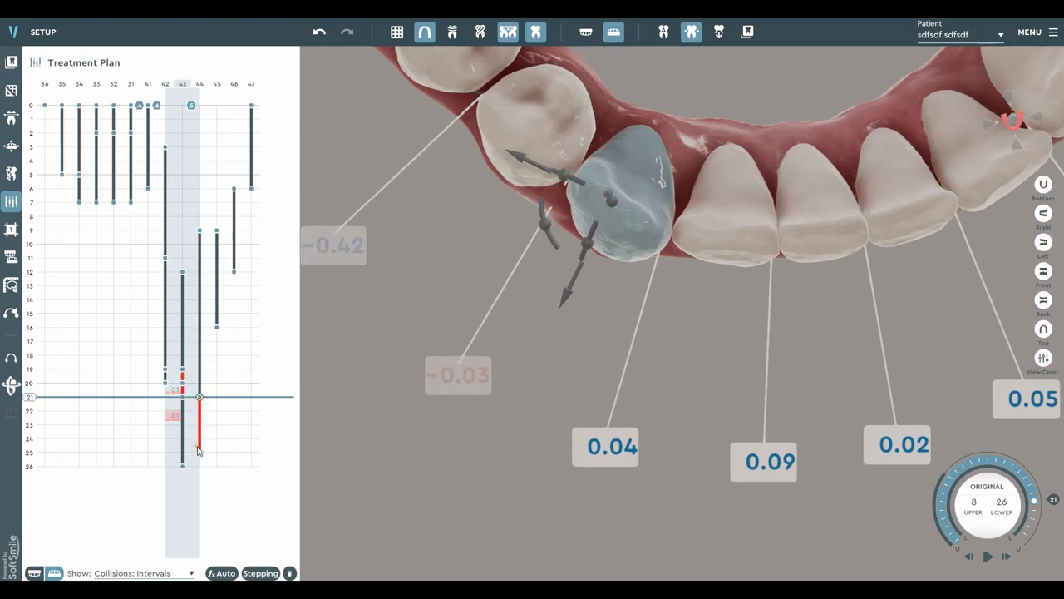
left_click_drag(199, 452, 200, 461)
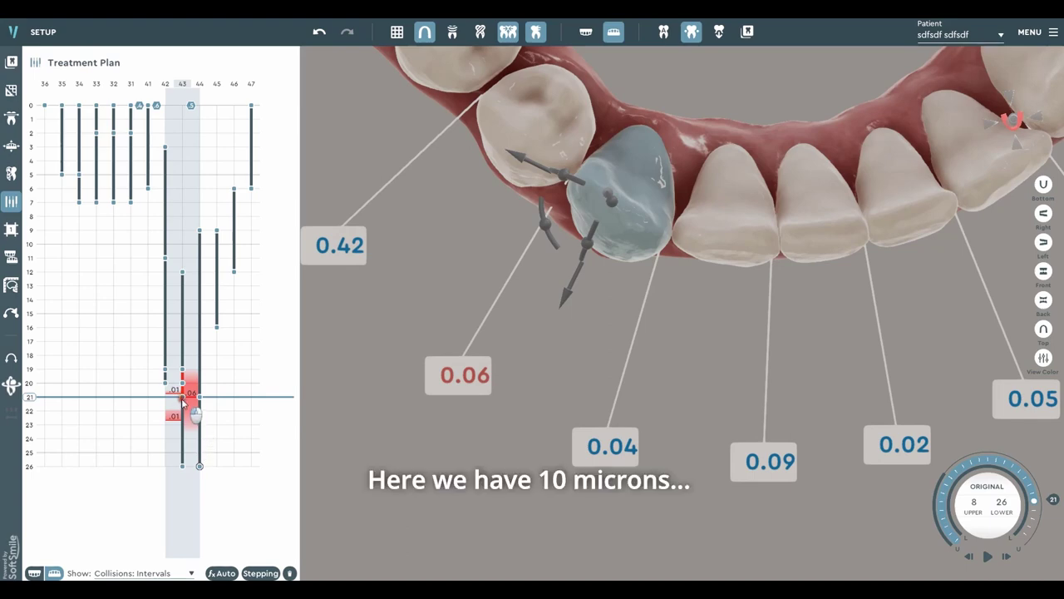
Step: Retime tooth 43 so its two intermediate keyframes after stage 19 fall at stages 21 and 23 and its movement ends at stage 28
left_click_drag(182, 399, 182, 427)
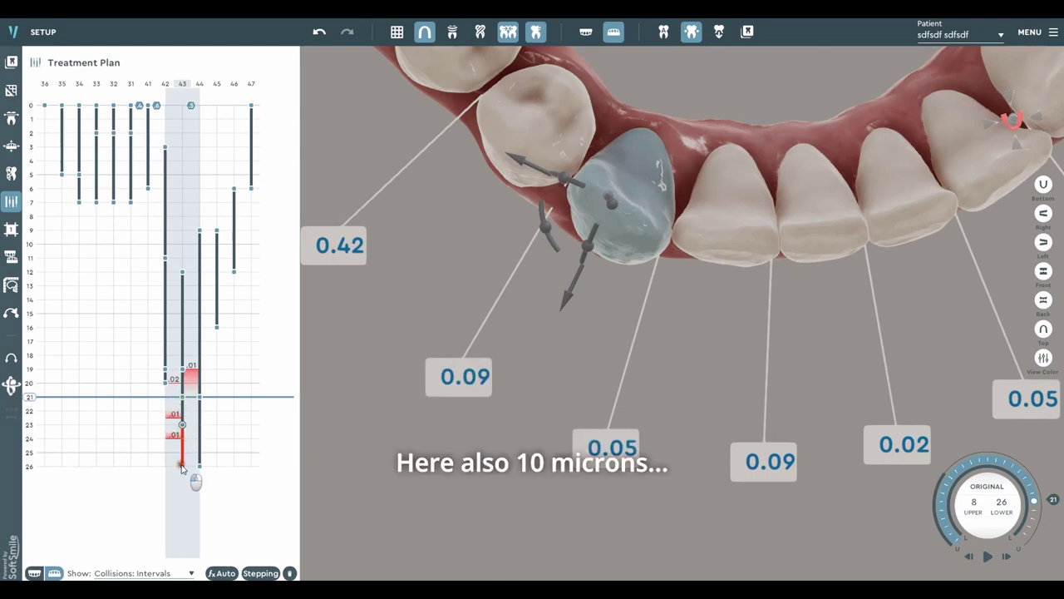
left_click_drag(181, 468, 182, 493)
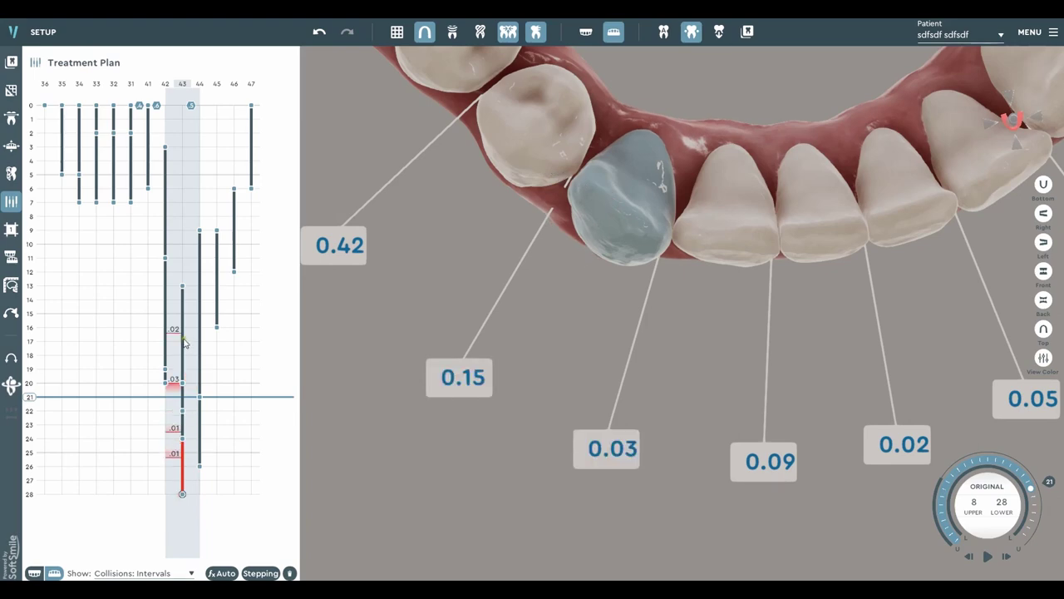
left_click_drag(183, 339, 185, 317)
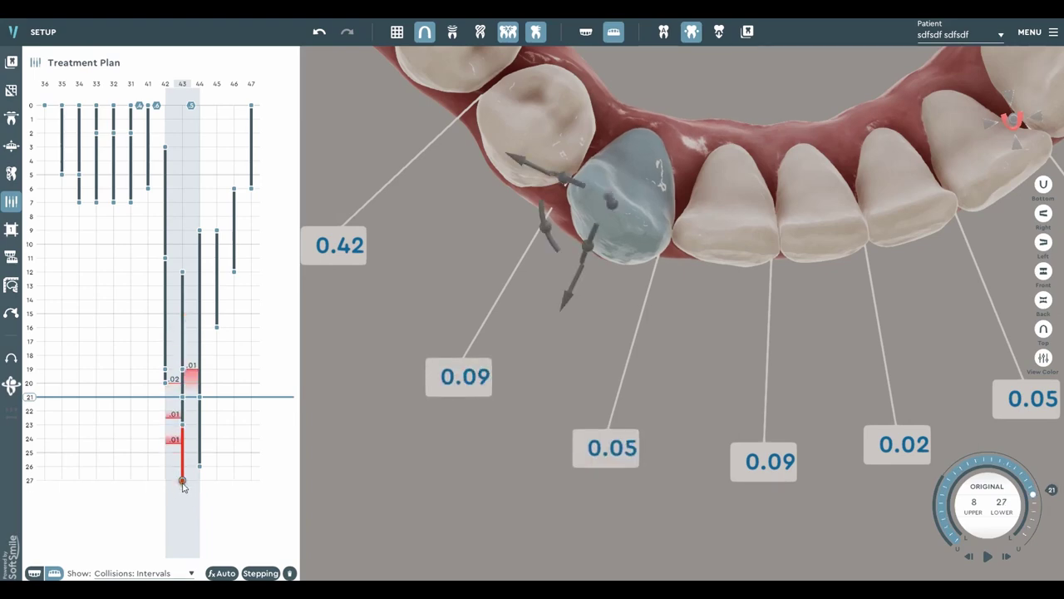
left_click_drag(183, 485, 193, 501)
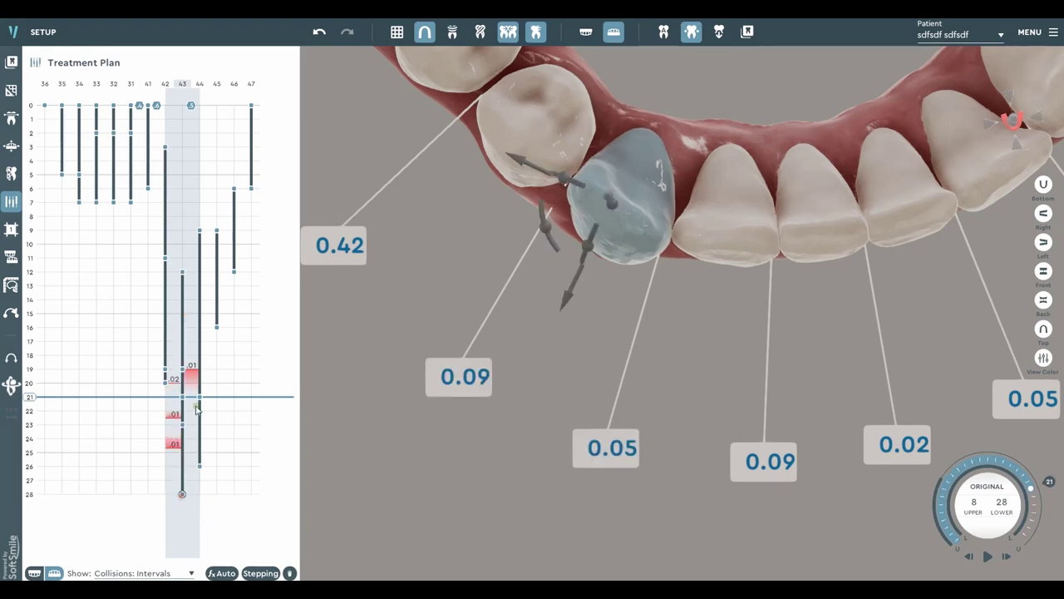
Step: Shift tooth 43 away from tooth 44 at its stage 19 keyframe, leaving a gap of about 0.06 mm between them
left_click_drag(27, 397, 40, 367)
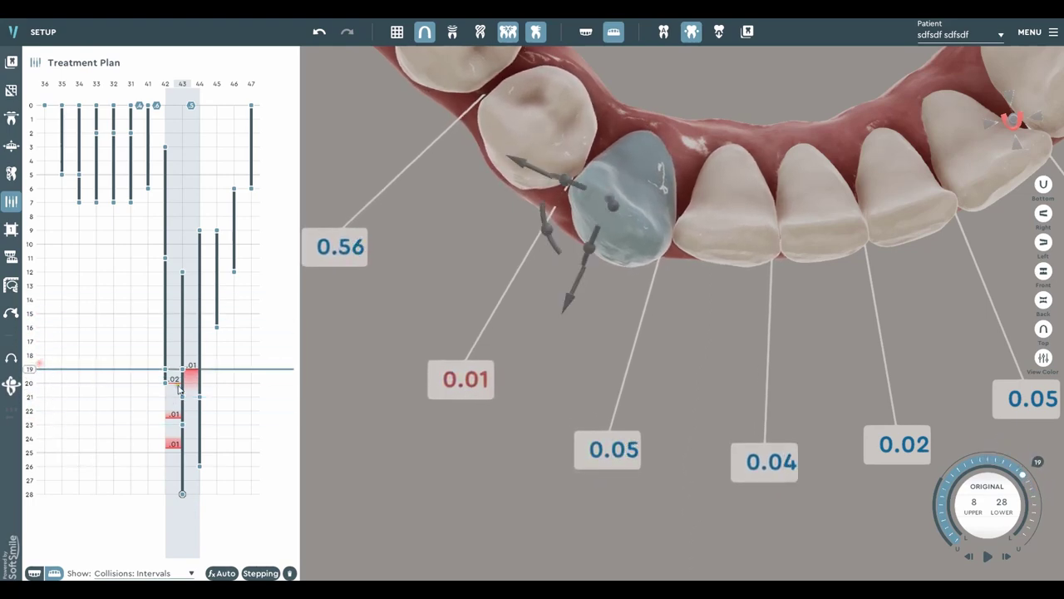
scroll(523, 316, "down", 1)
middle_click_drag(523, 316, 542, 341)
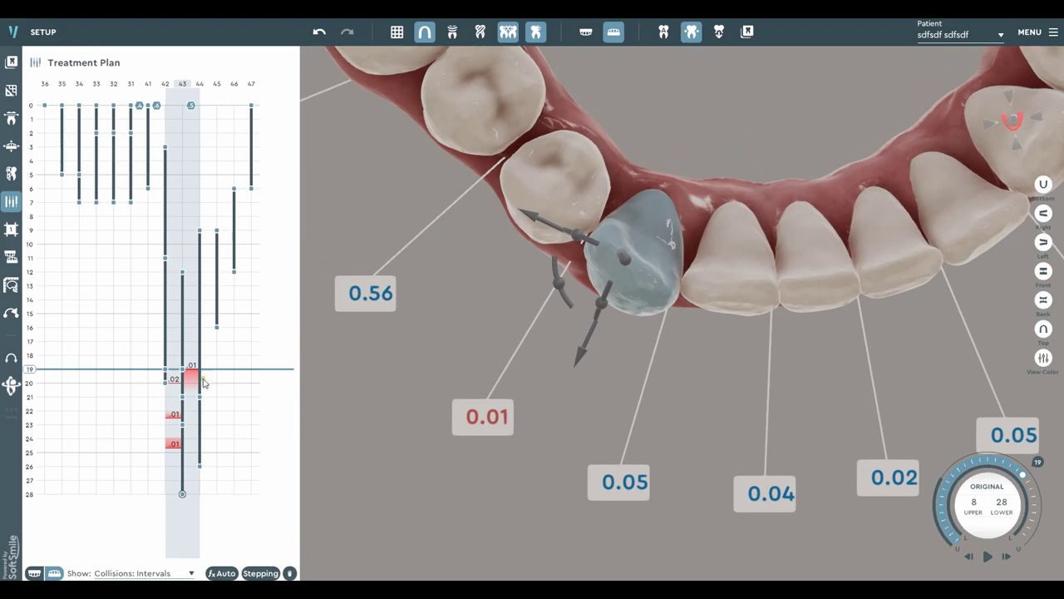
left_click(548, 174)
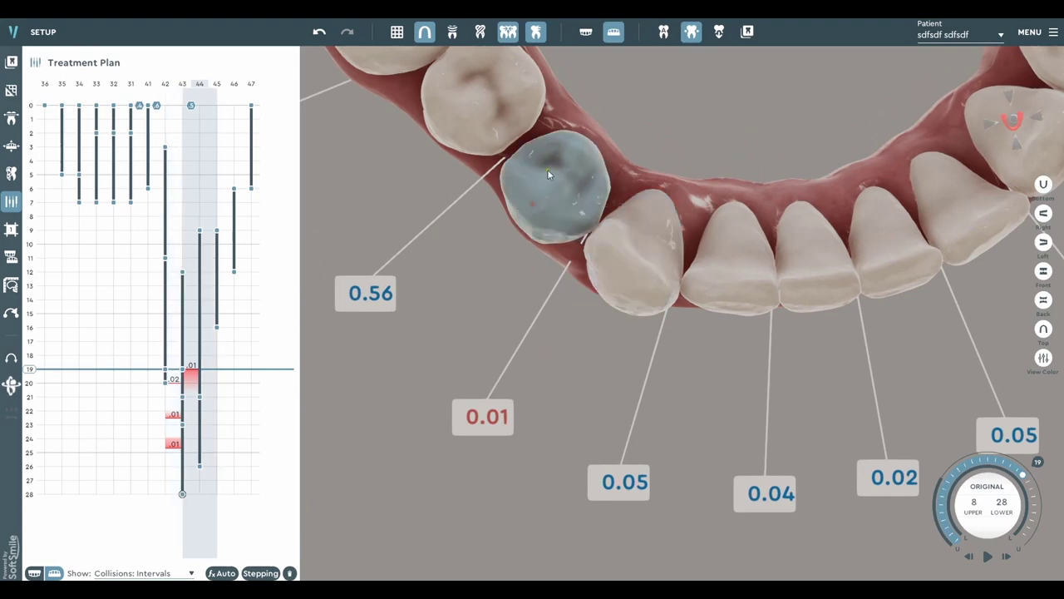
left_click(623, 266)
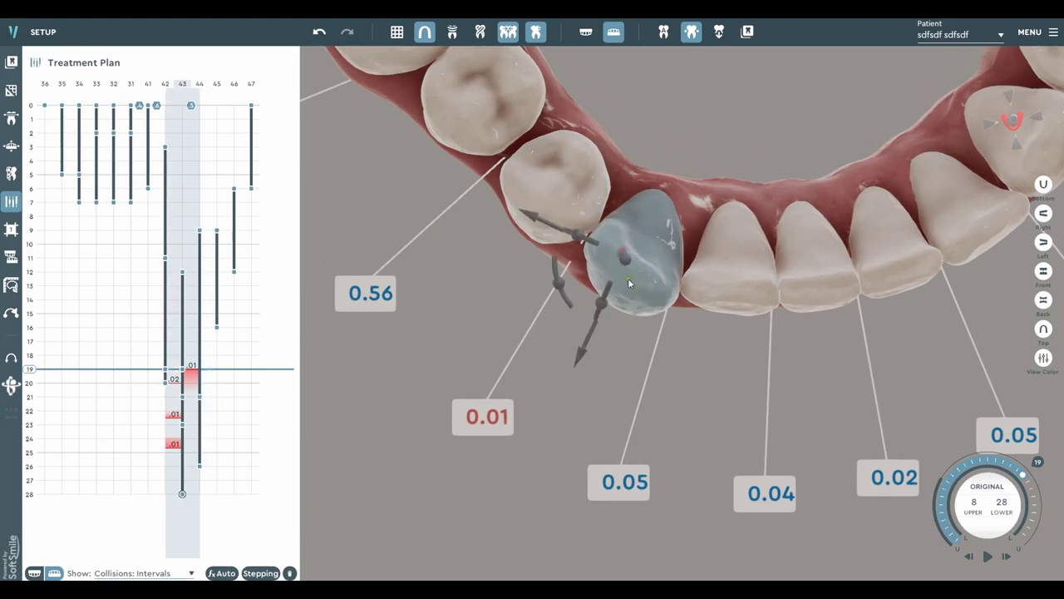
left_click(550, 223)
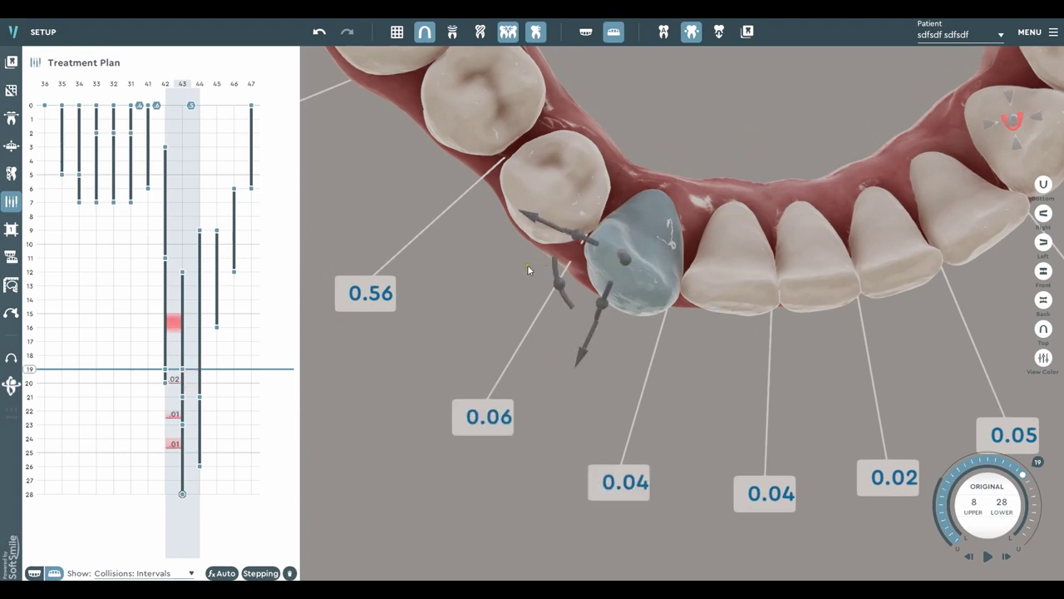
Step: Add a new intermediate keyframe for tooth 43 at stage 20 and shift it toward tooth 44, leaving about 0.03 mm to tooth 42
left_click_drag(40, 366, 46, 312)
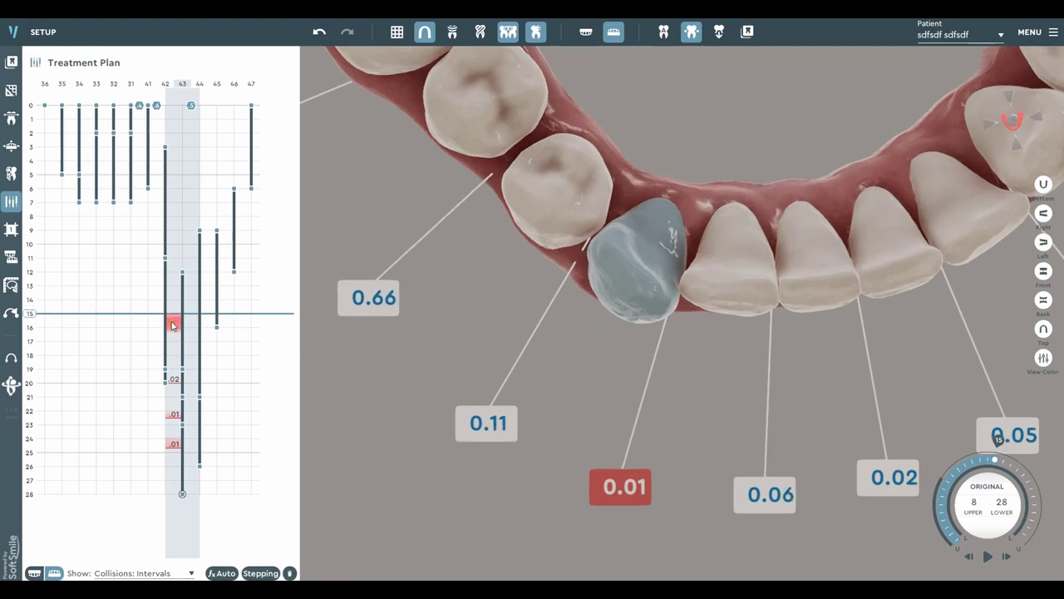
left_click(28, 379)
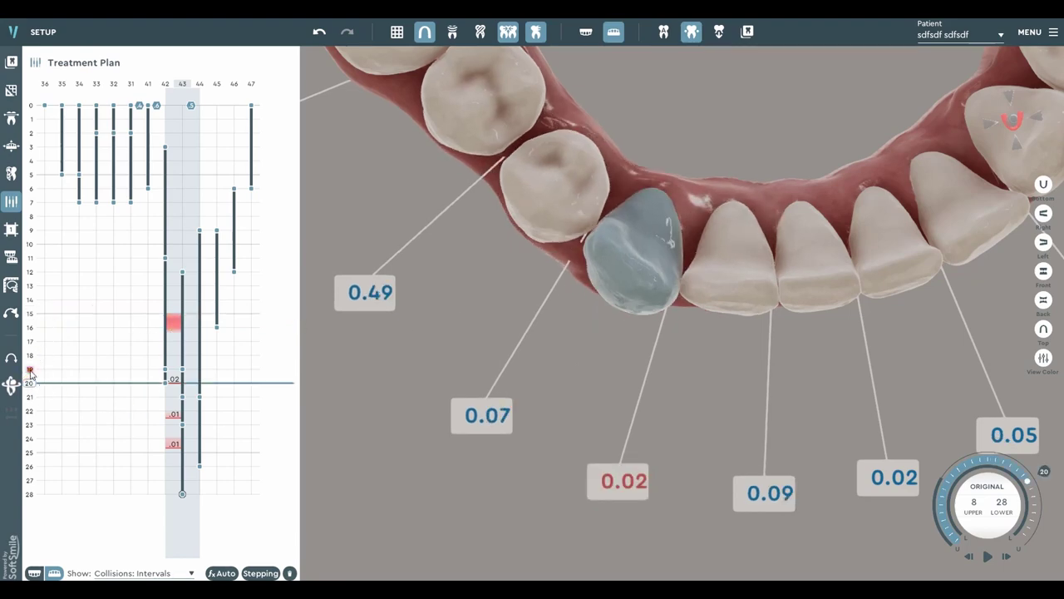
scroll(501, 342, "up", 2)
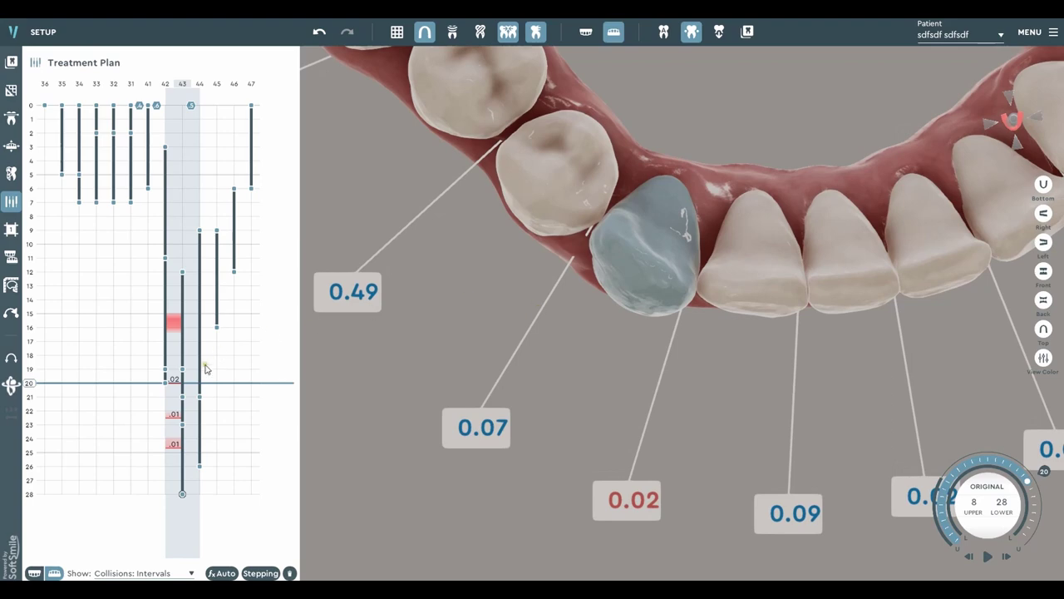
left_click(182, 381)
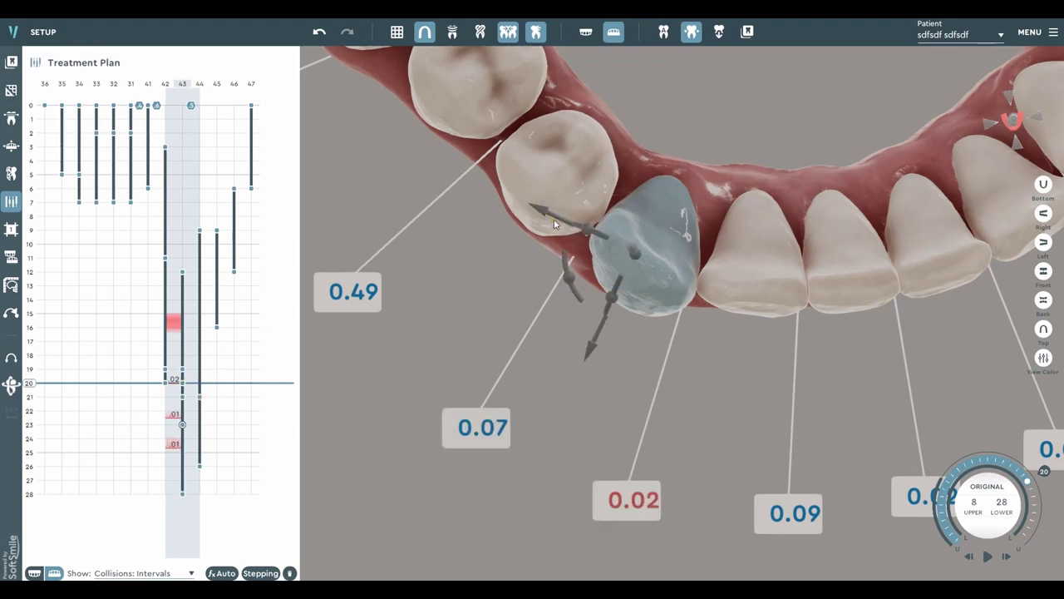
left_click_drag(556, 224, 557, 218)
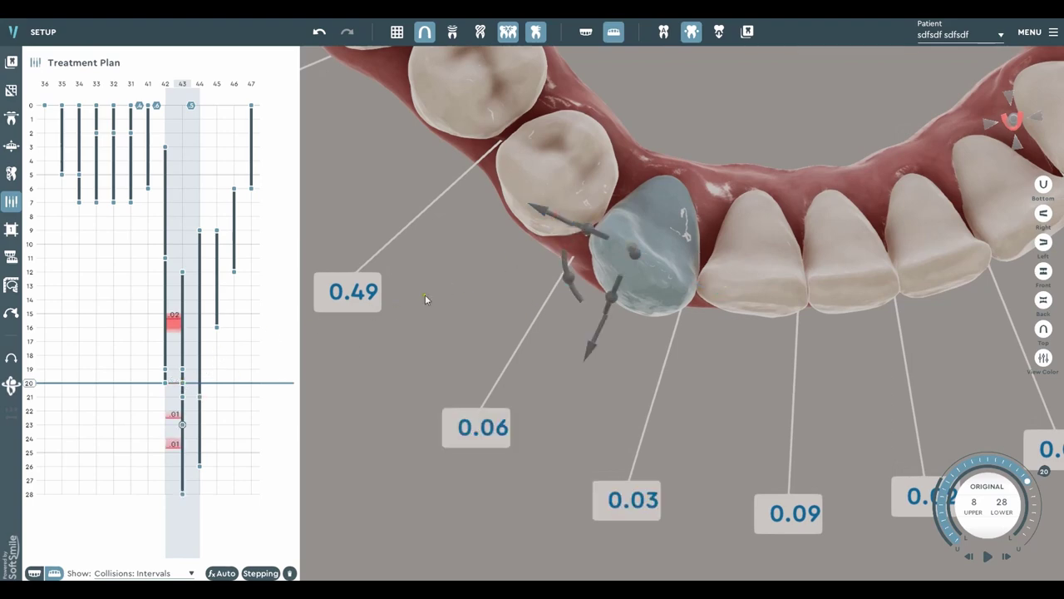
Step: Add intermediate keyframes for tooth 43 at stages 22 and 24, shifting it toward tooth 44 to leave about 0.05 mm to tooth 42 at each
left_click_drag(34, 383, 31, 414)
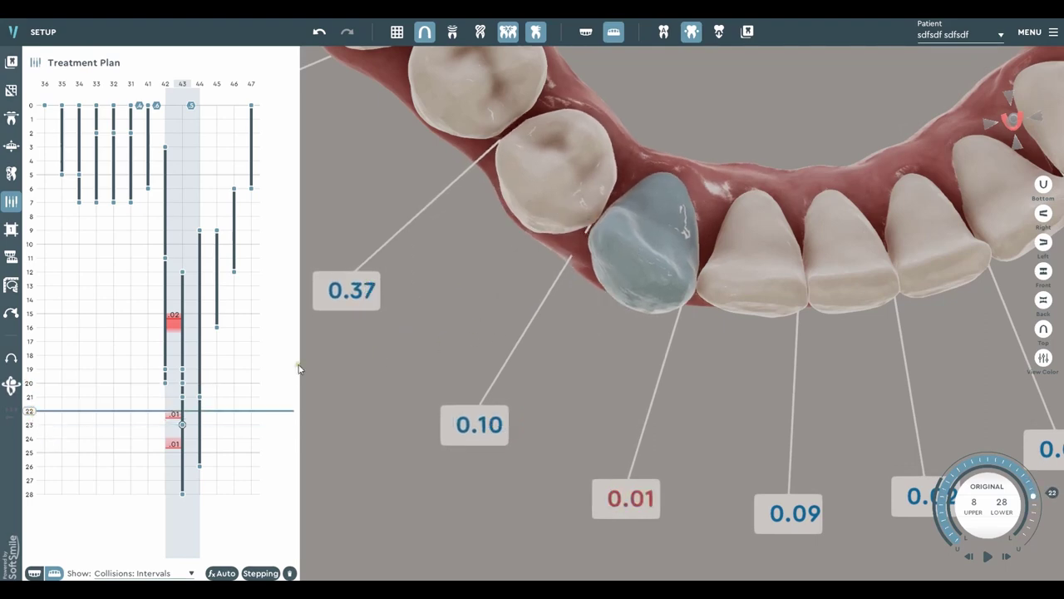
left_click(182, 411)
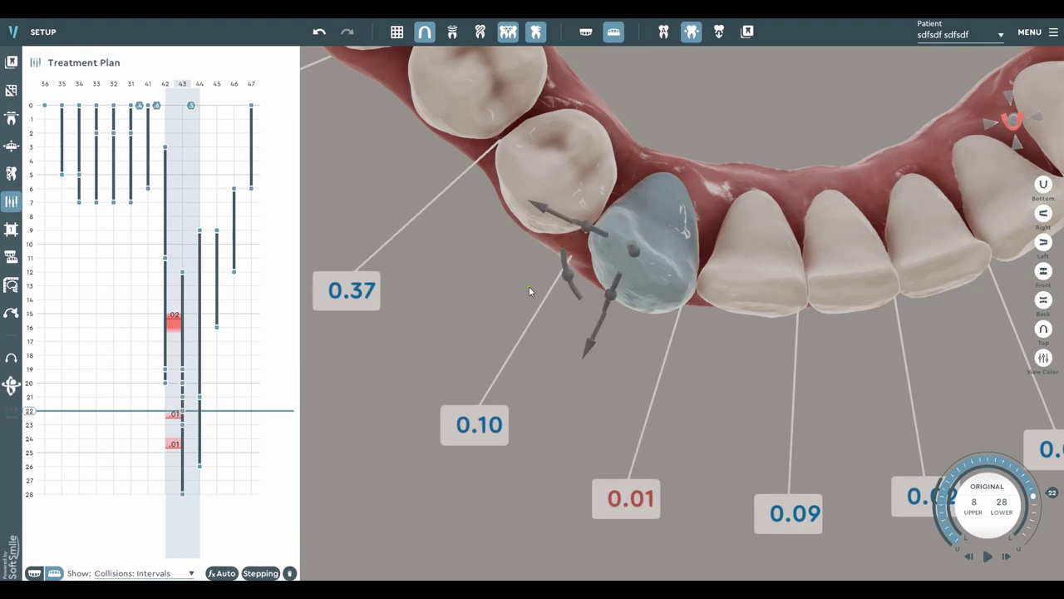
left_click_drag(546, 215, 541, 209)
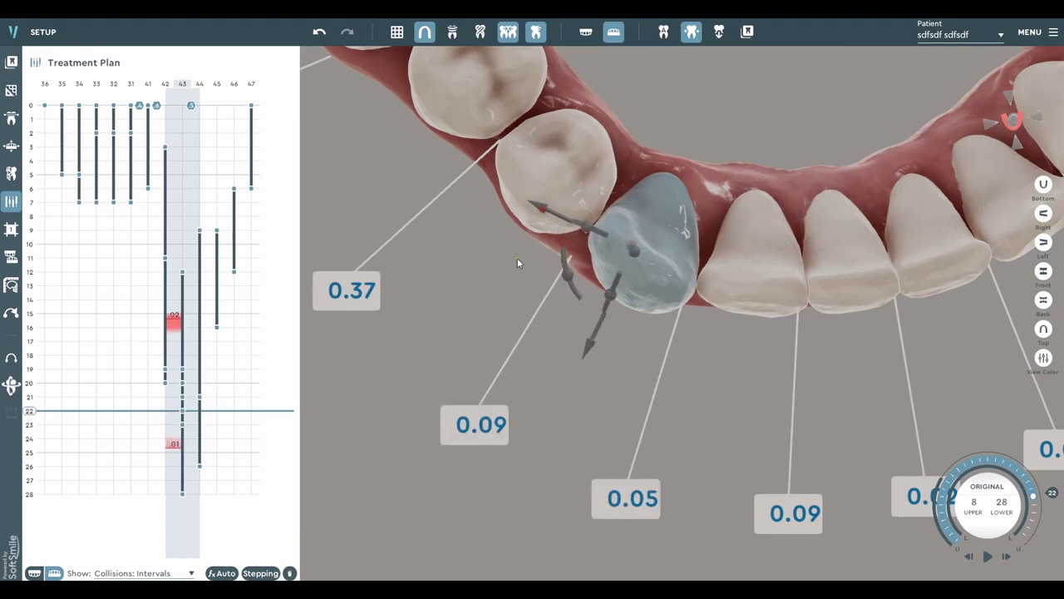
left_click(30, 439)
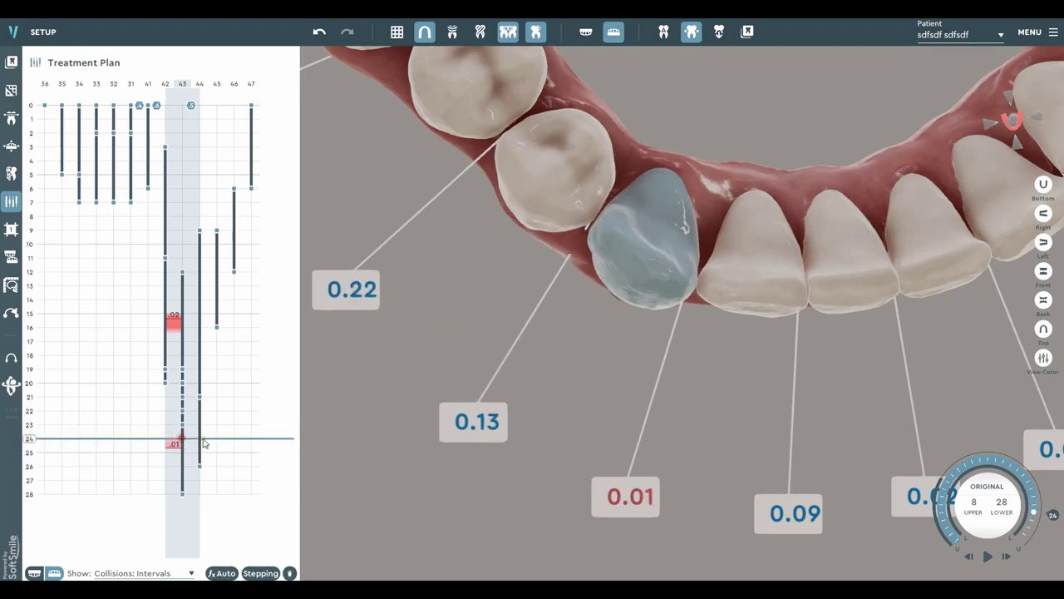
left_click_drag(554, 210, 552, 208)
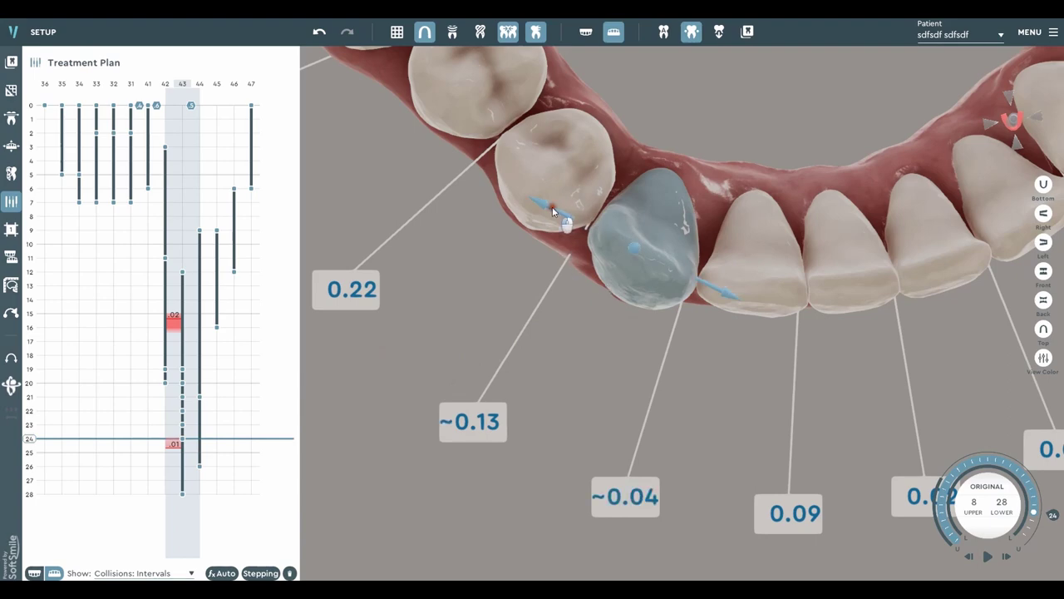
left_click(552, 209)
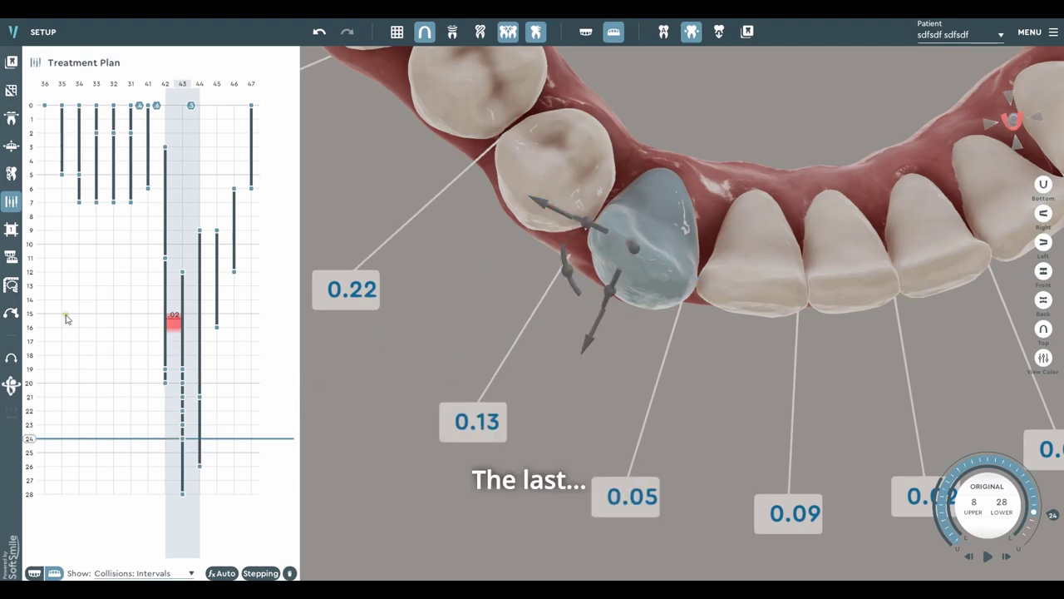
Step: Shift tooth 43 toward tooth 44 at a new stage 16 keyframe and at stage 19, leaving about 0.06 mm and 0.05 mm to tooth 42
left_click(30, 327)
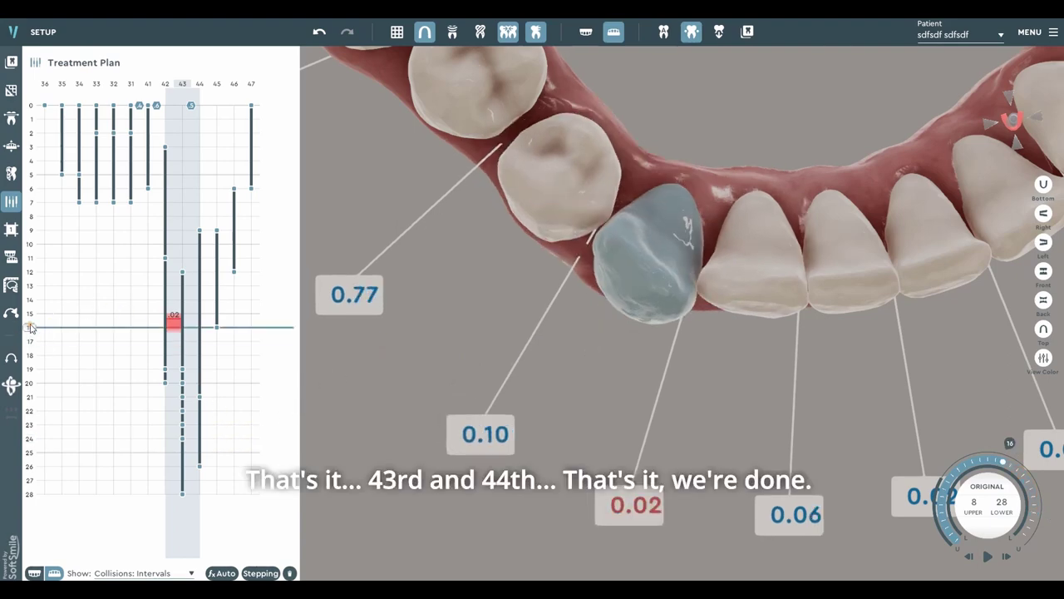
left_click(30, 314)
left_click(30, 327)
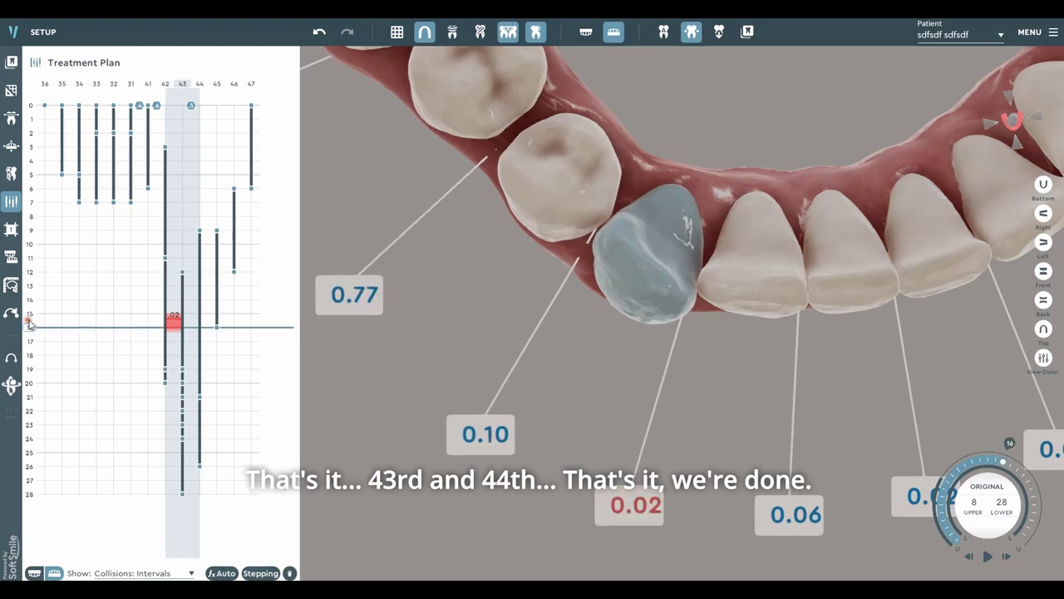
middle_click_drag(578, 276, 583, 286)
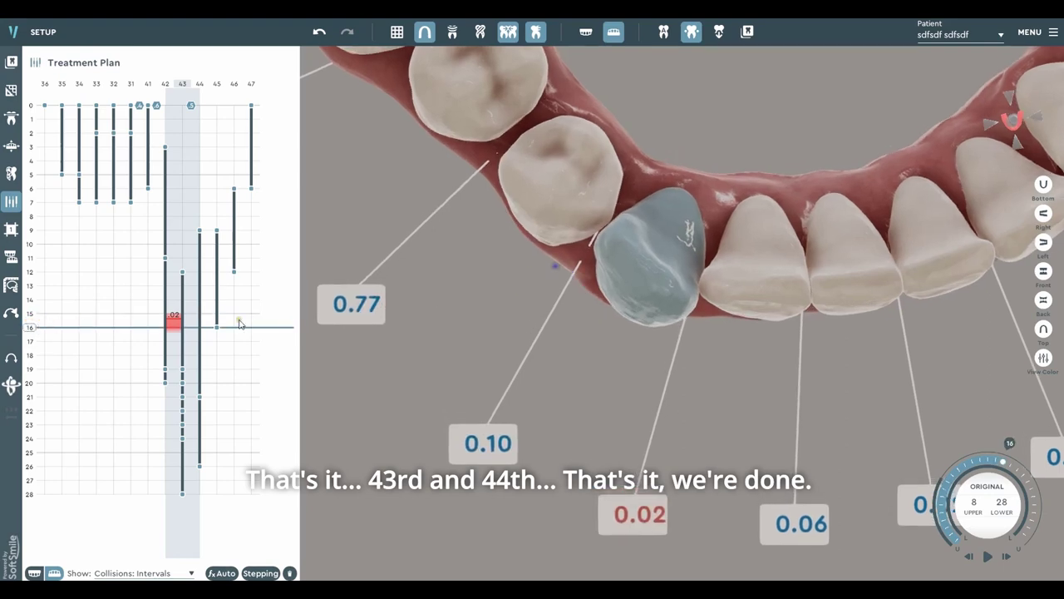
left_click(182, 329)
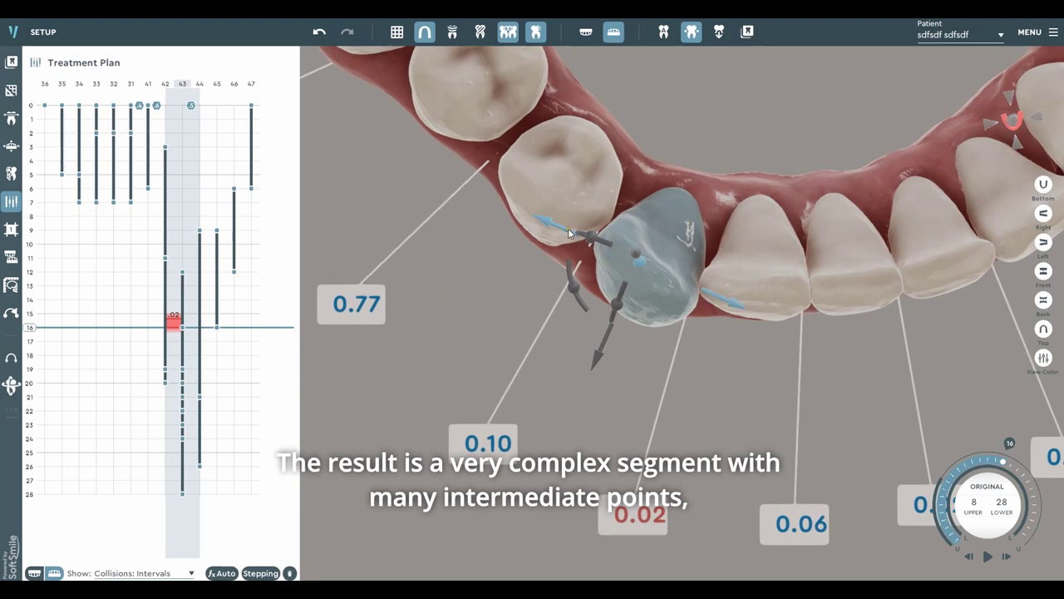
left_click_drag(568, 228, 566, 229)
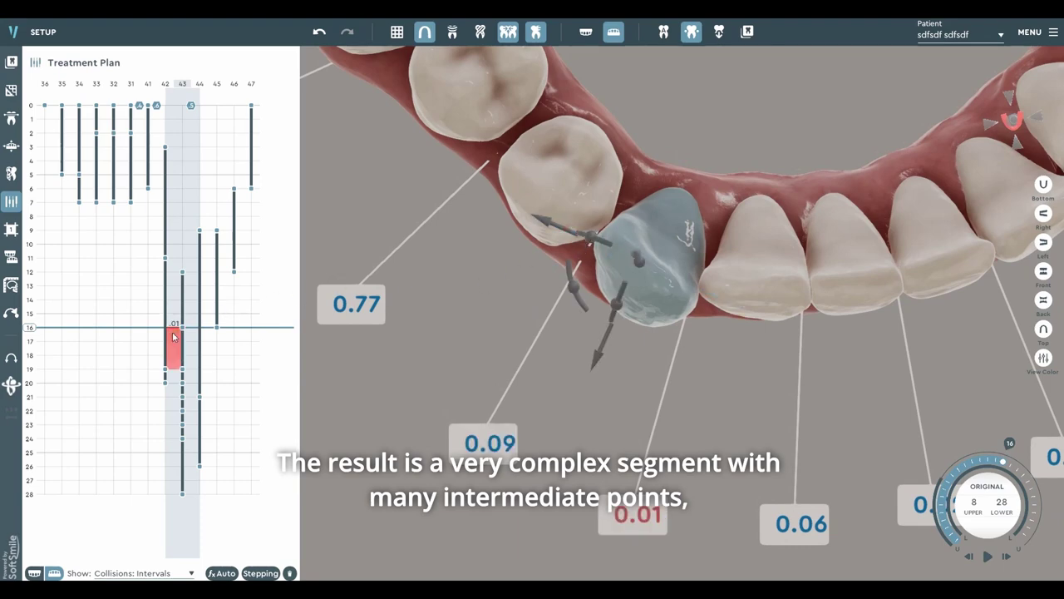
middle_click_drag(517, 305, 512, 296)
left_click_drag(560, 225, 546, 247)
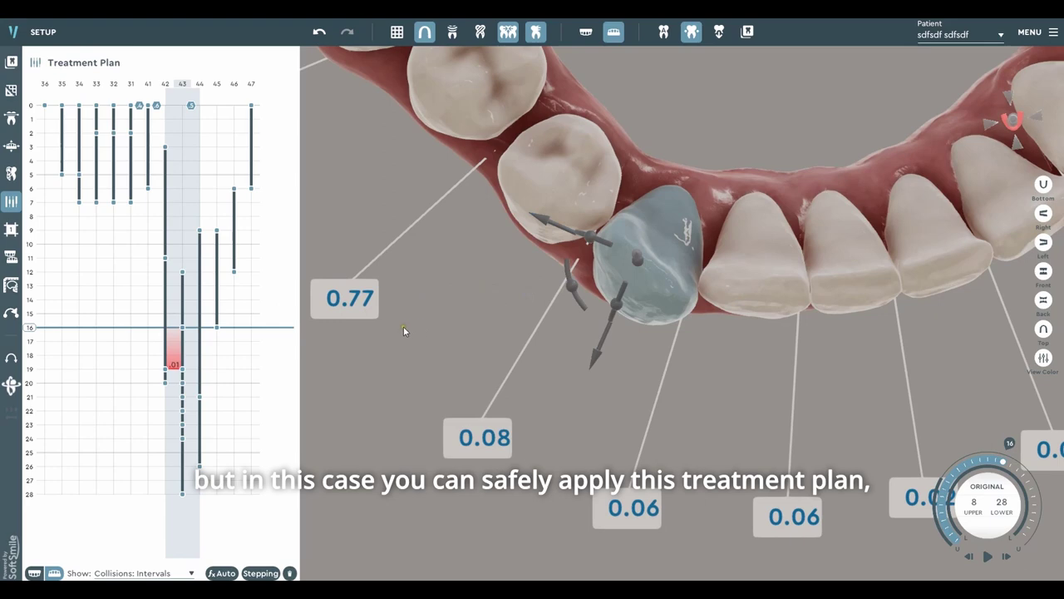
left_click(31, 369)
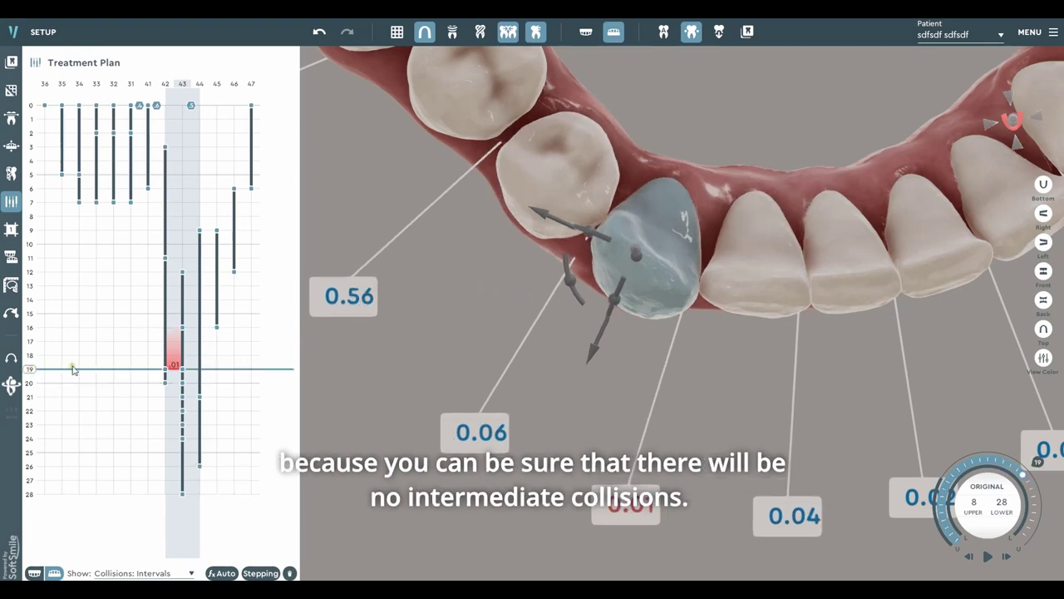
left_click_drag(548, 214, 545, 215)
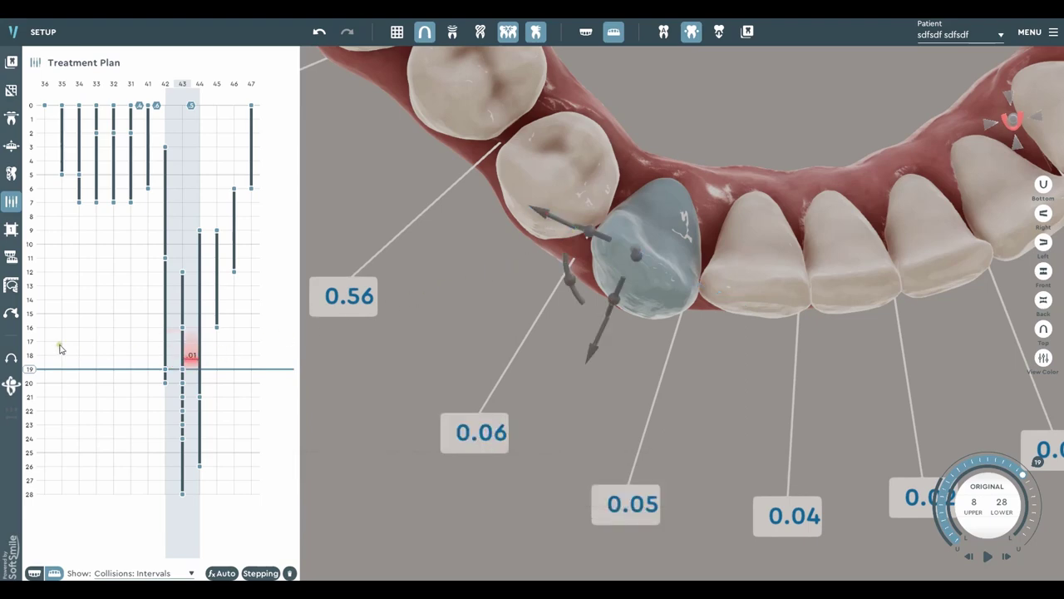
Step: Add a keyframe for tooth 44 at stage 18 and shift it away from tooth 43, leaving about 0.08 mm between them
left_click(33, 355)
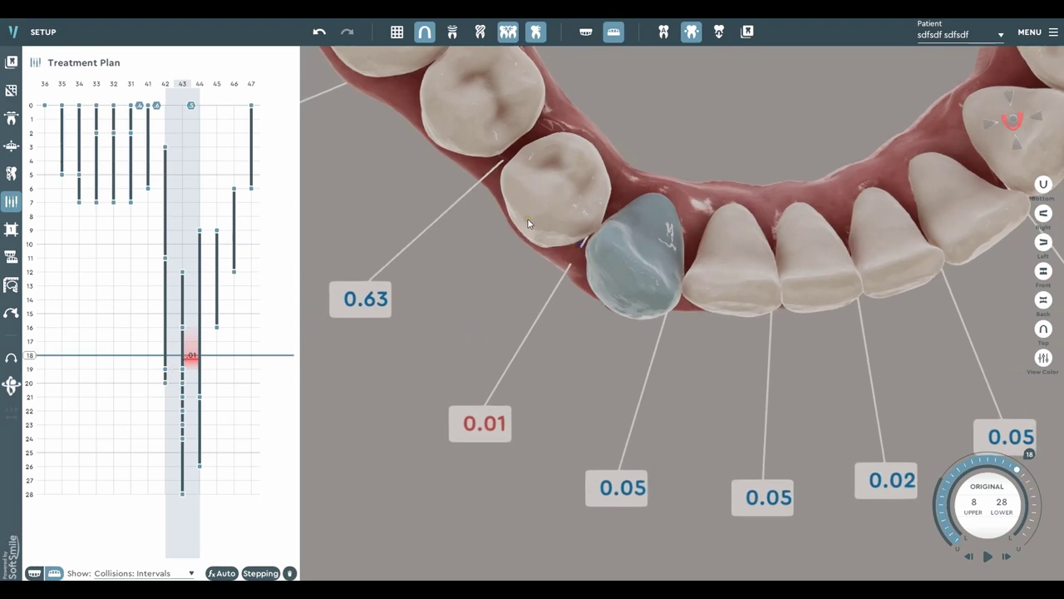
left_click(208, 368)
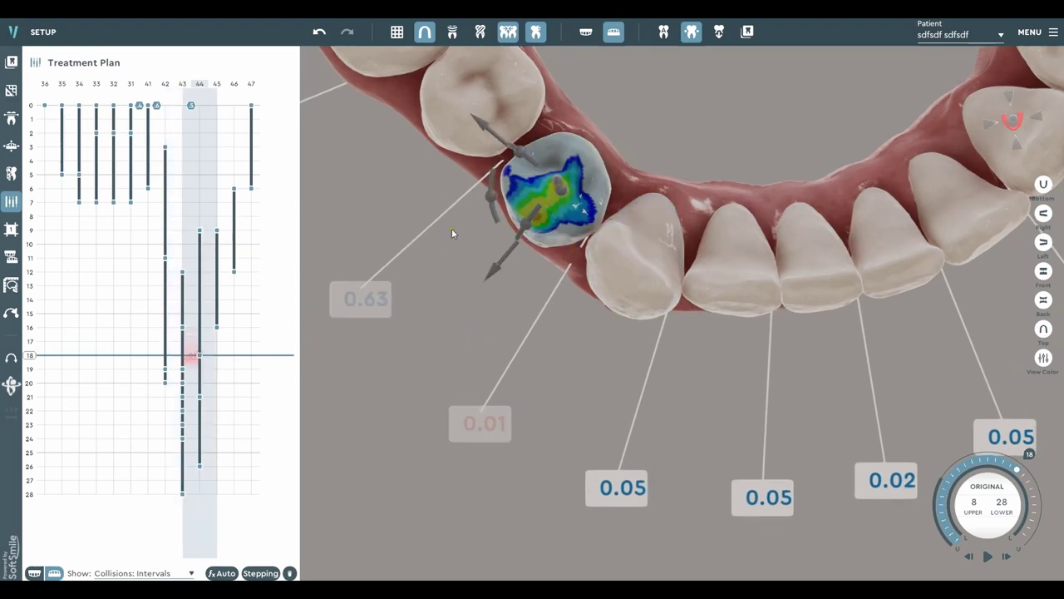
left_click_drag(493, 137, 491, 130)
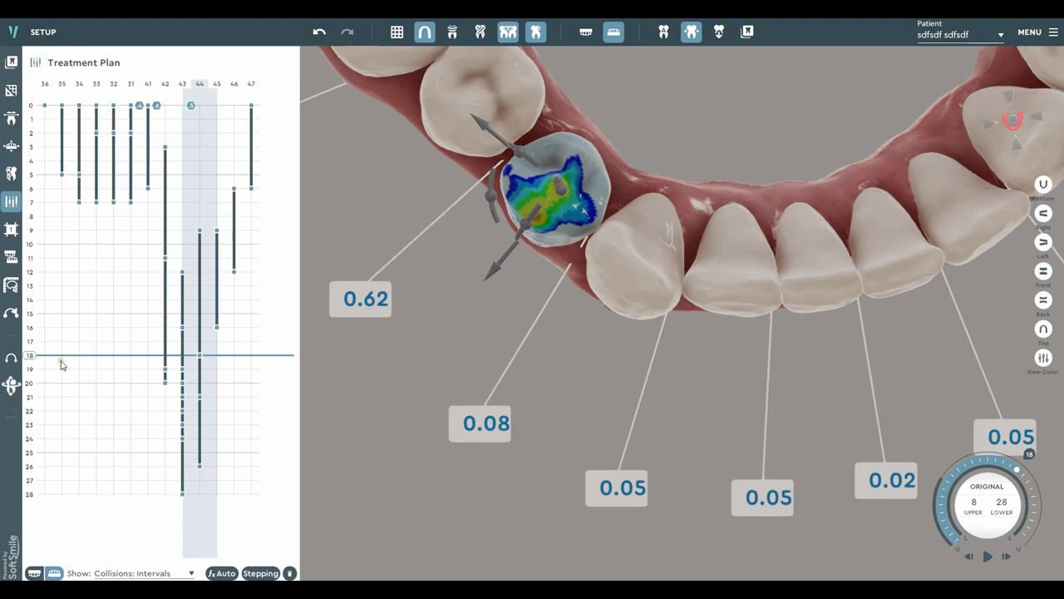
Step: Hide the contact distance values and review the whole lower arch's movement from stage 1 through stage 28
left_click_drag(28, 356, 82, 551)
left_click(94, 121)
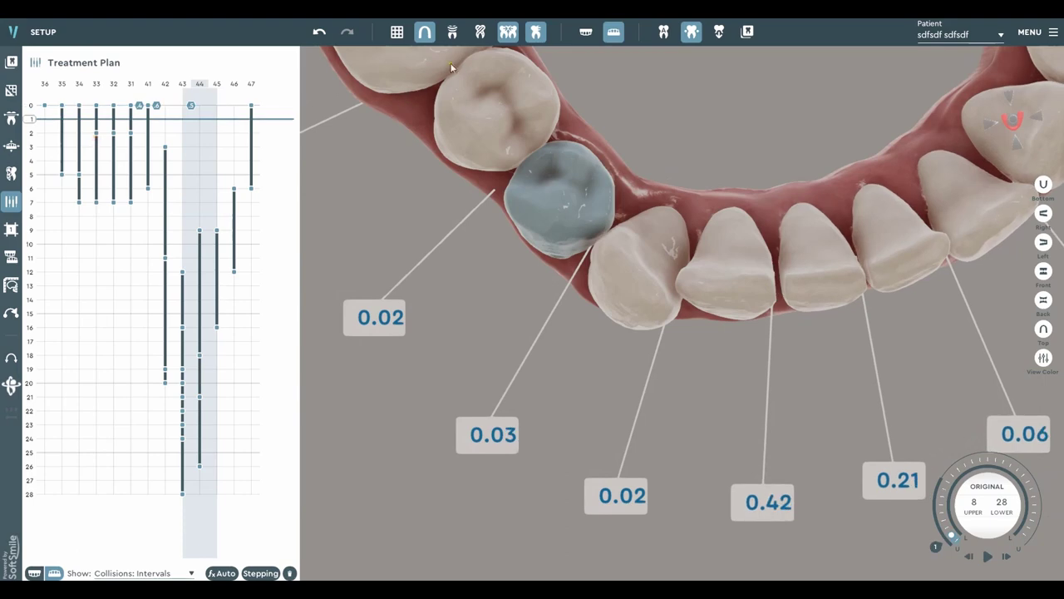
left_click(505, 32)
scroll(465, 207, "down", 4)
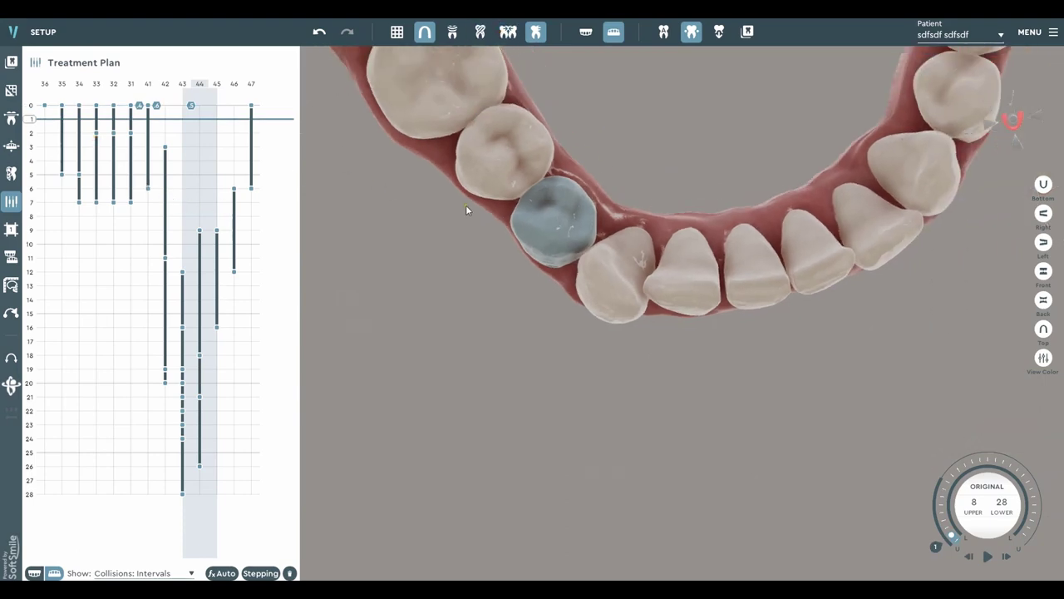
middle_click_drag(549, 213, 518, 358)
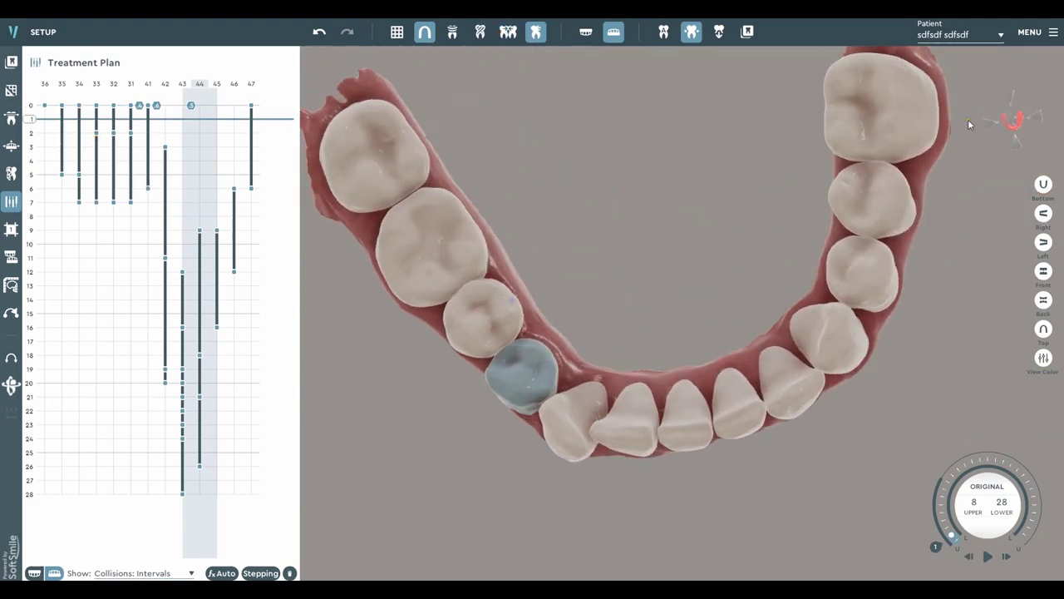
left_click(1013, 122)
scroll(640, 267, "down", 2)
middle_click_drag(604, 350, 758, 268)
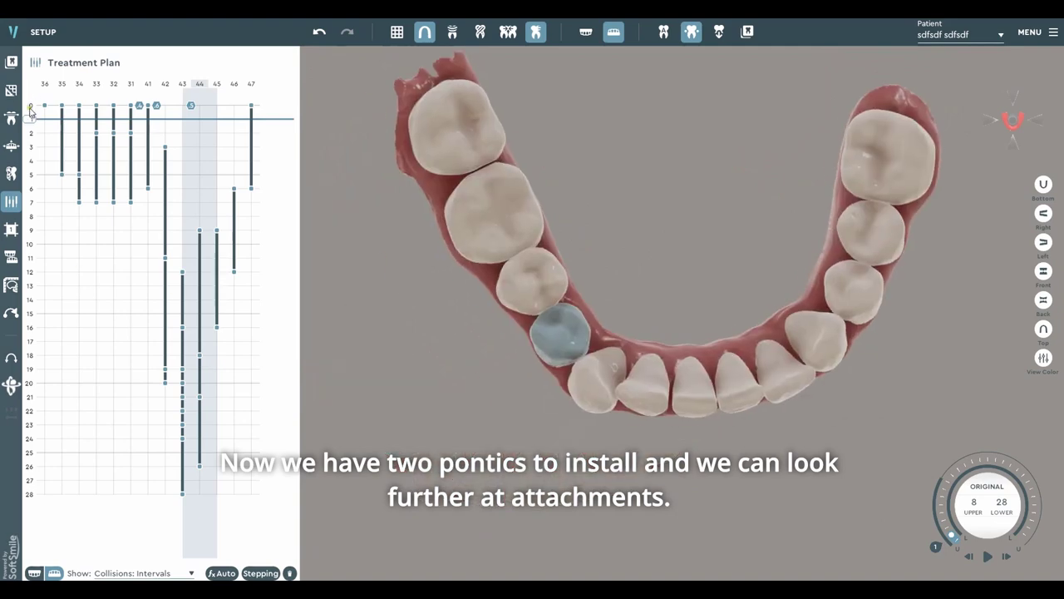
left_click_drag(31, 118, 167, 518)
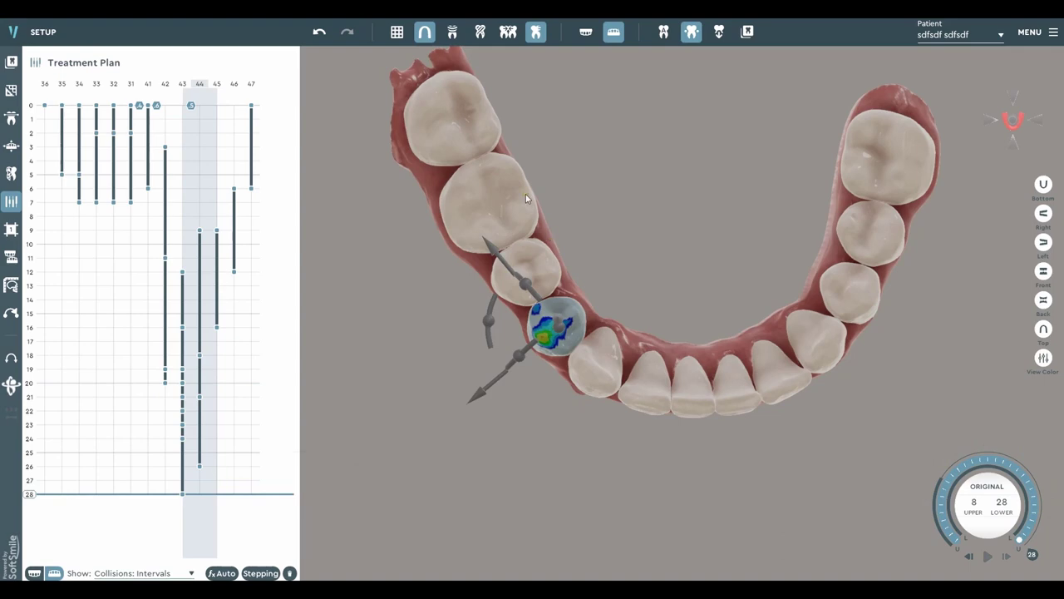
Step: Show the upper jaw together with the lower one in front view and set the plan to stage 8
left_click(587, 33)
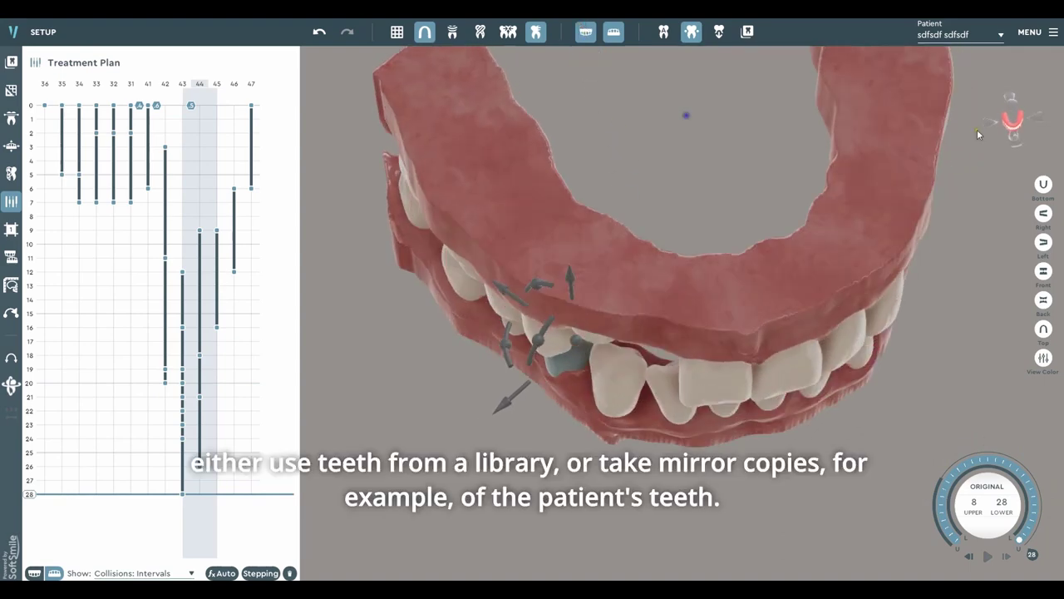
left_click(1011, 134)
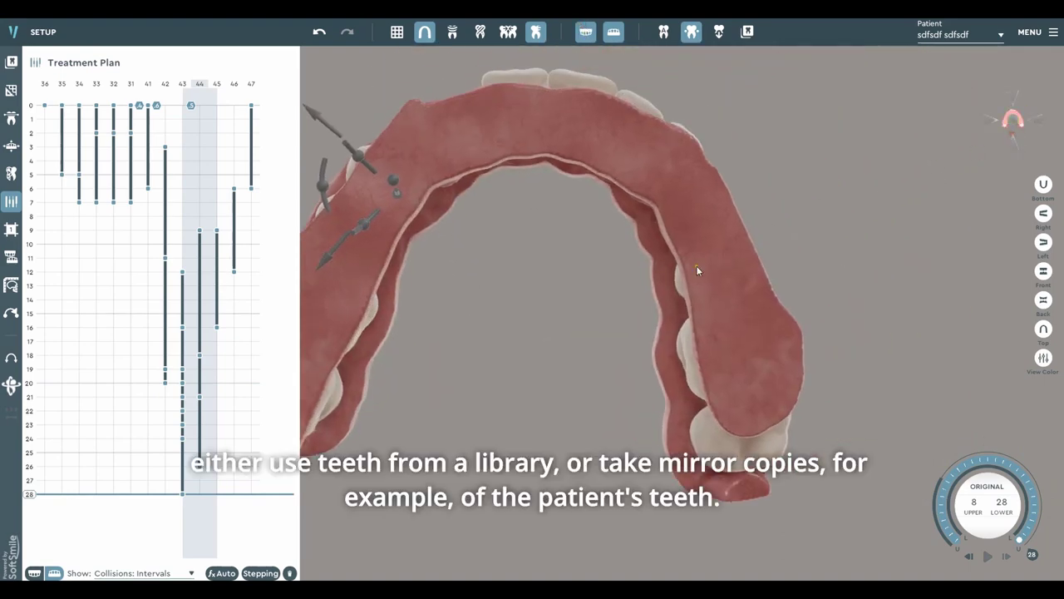
left_click(1015, 94)
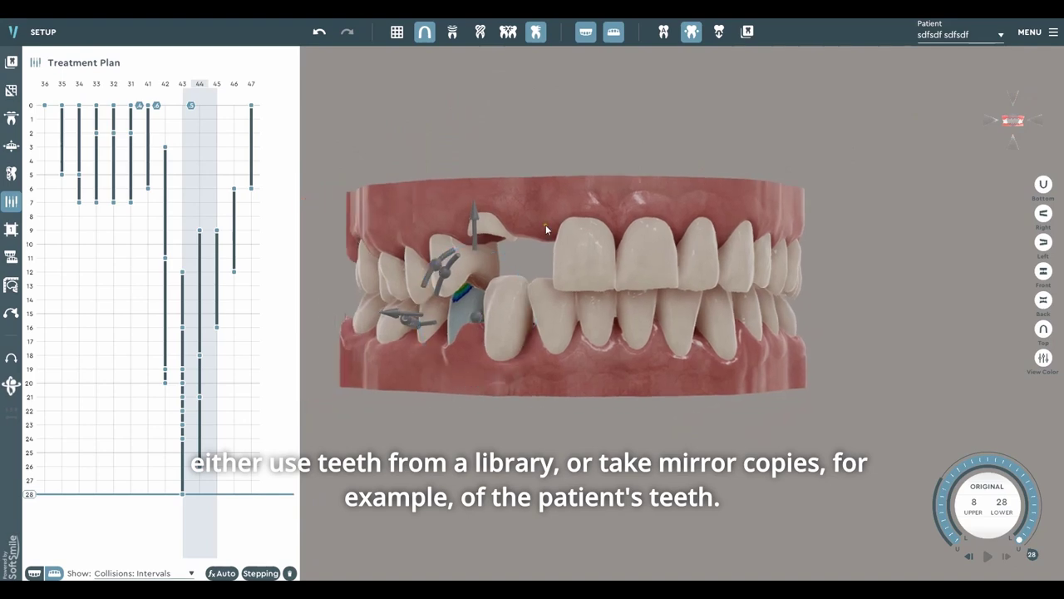
scroll(545, 225, "down", 1)
mouse_move(28, 493)
left_mouse_down()
mouse_move(96, 108)
mouse_move(83, 105)
mouse_move(67, 416)
mouse_move(50, 493)
mouse_move(7, 108)
mouse_move(52, 452)
mouse_move(33, 494)
left_mouse_up()
left_click(34, 573)
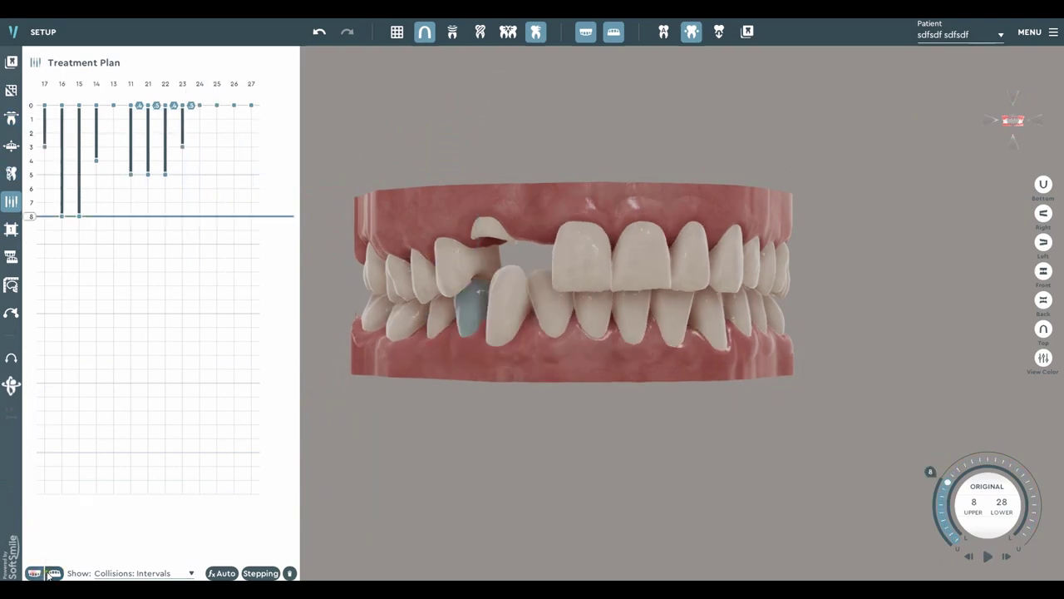
left_click(51, 573)
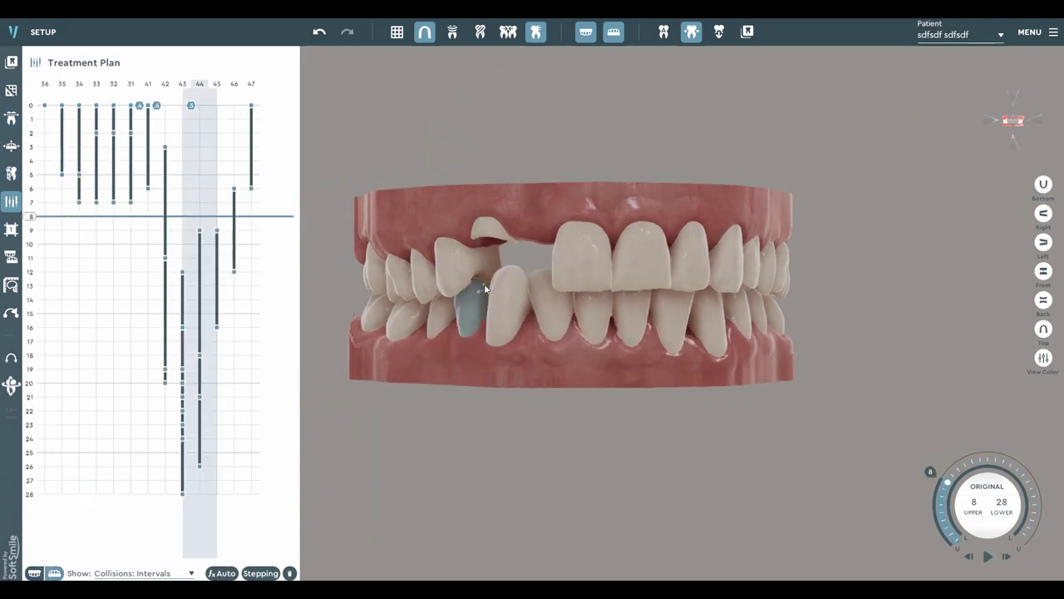
Step: Hide the lower jaw and turn the upper arch to its occlusal view
left_click(614, 29)
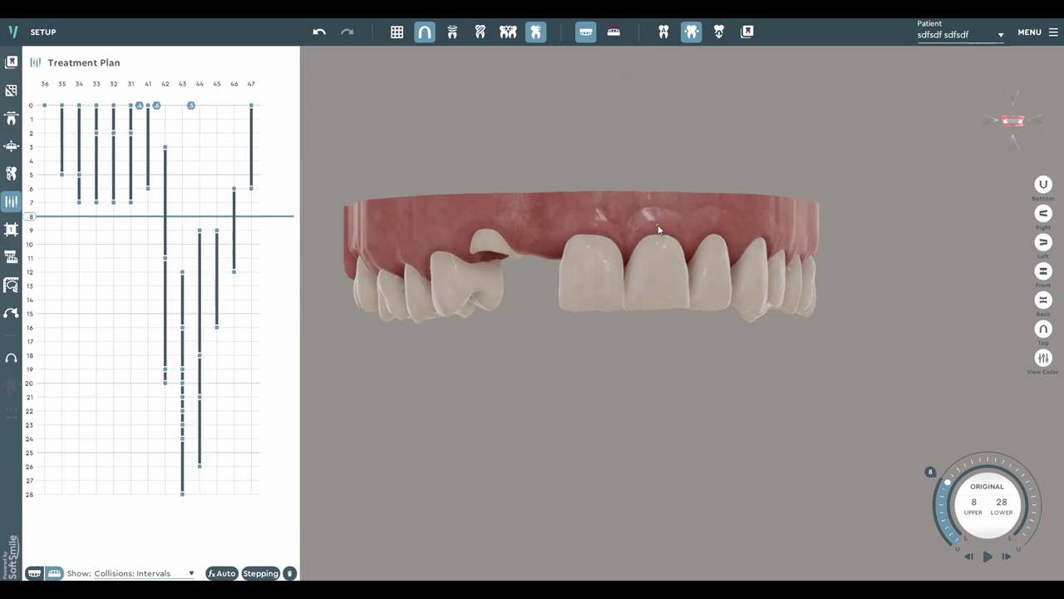
right_click_drag(659, 229, 665, 188)
right_click_drag(615, 366, 628, 189)
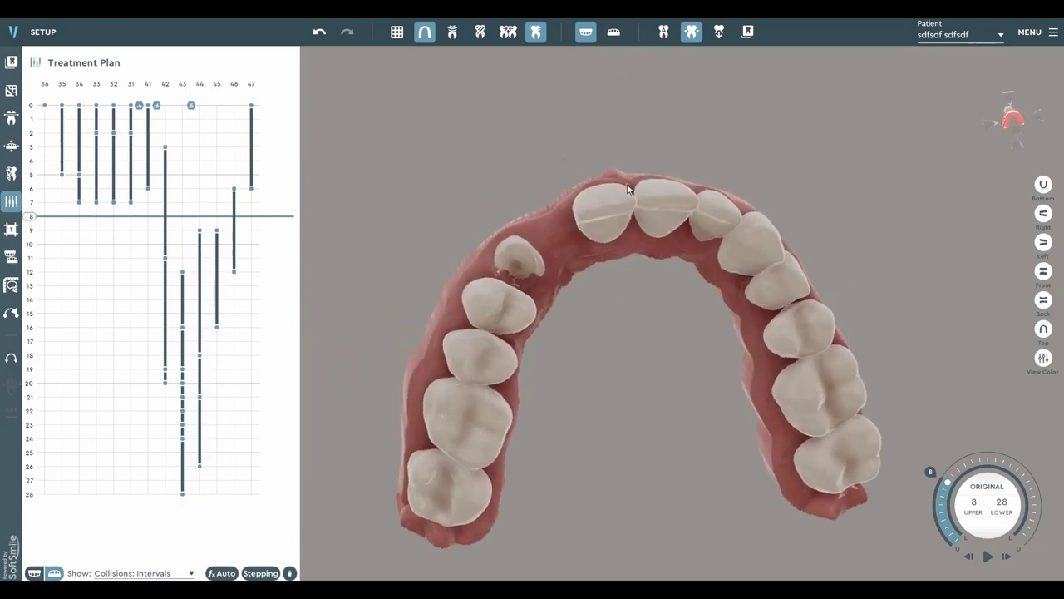
left_click(1021, 142)
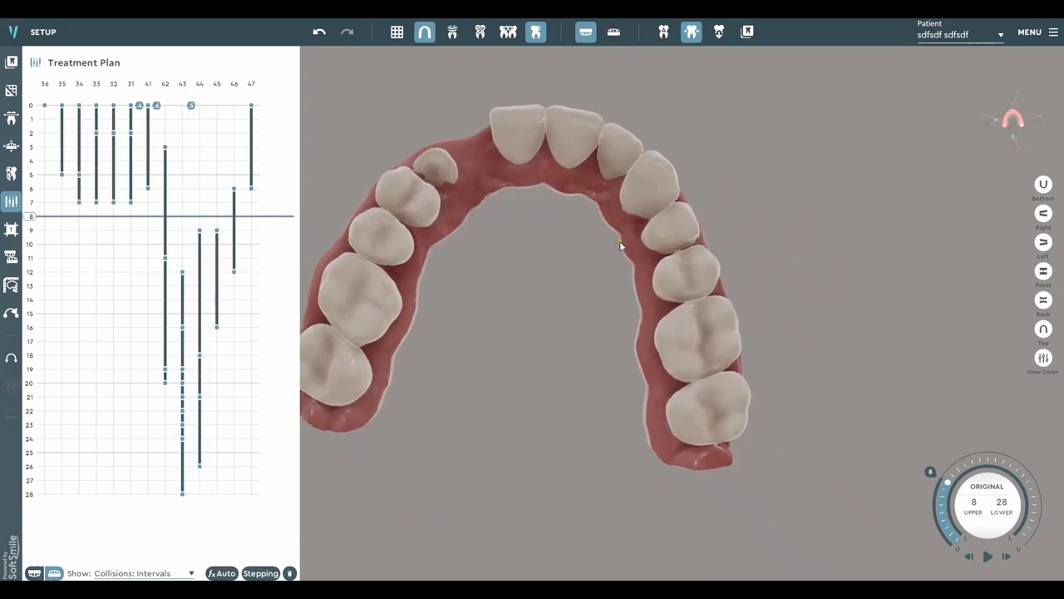
middle_click_drag(620, 241, 631, 249)
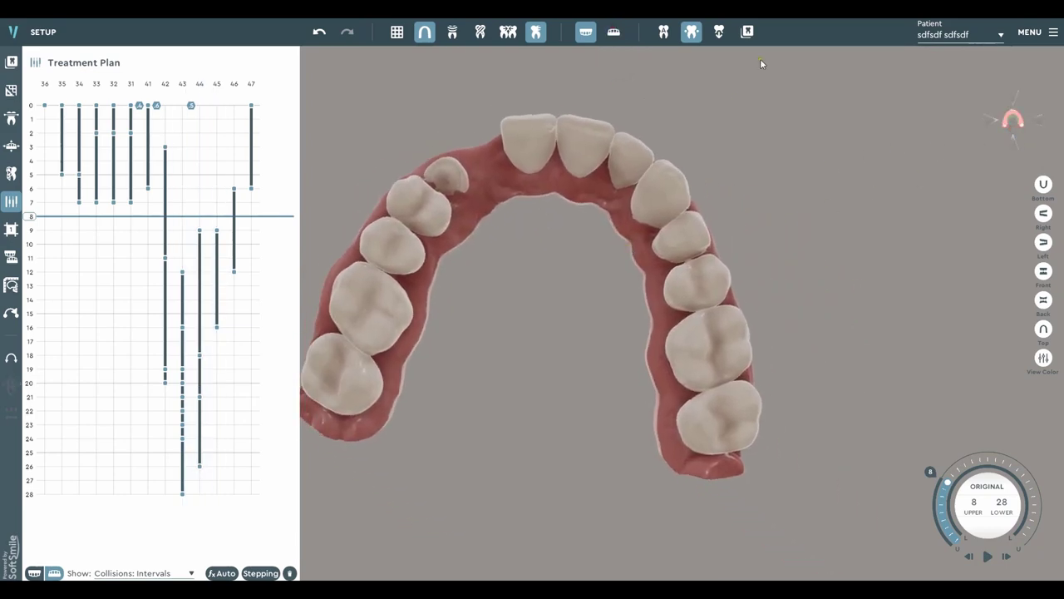
Step: Close the treatment plan and add a pontic at position 12, copied from the patient's tooth 22
left_click(719, 34)
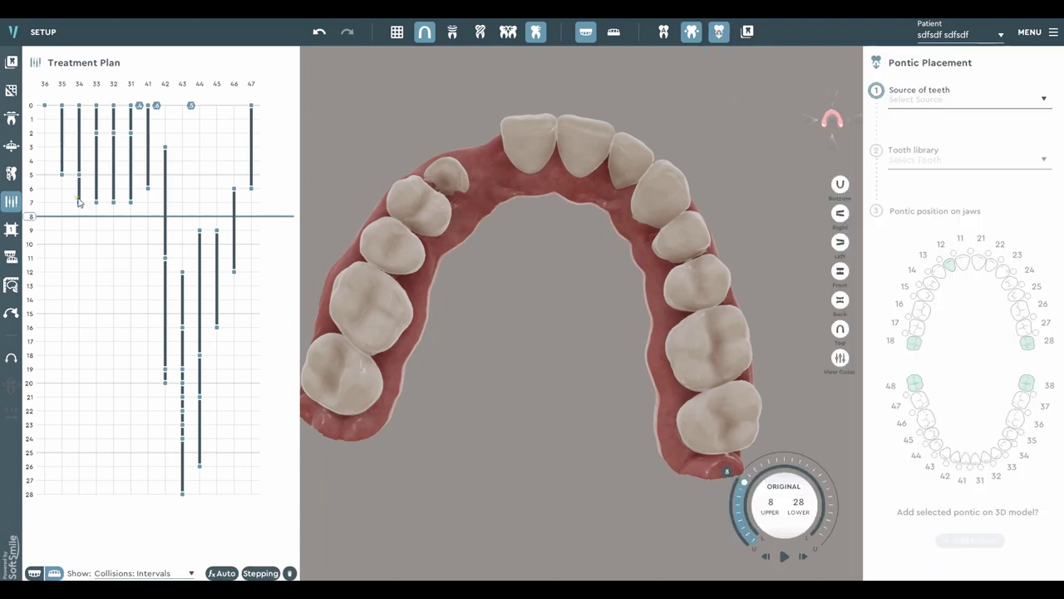
left_click(11, 201)
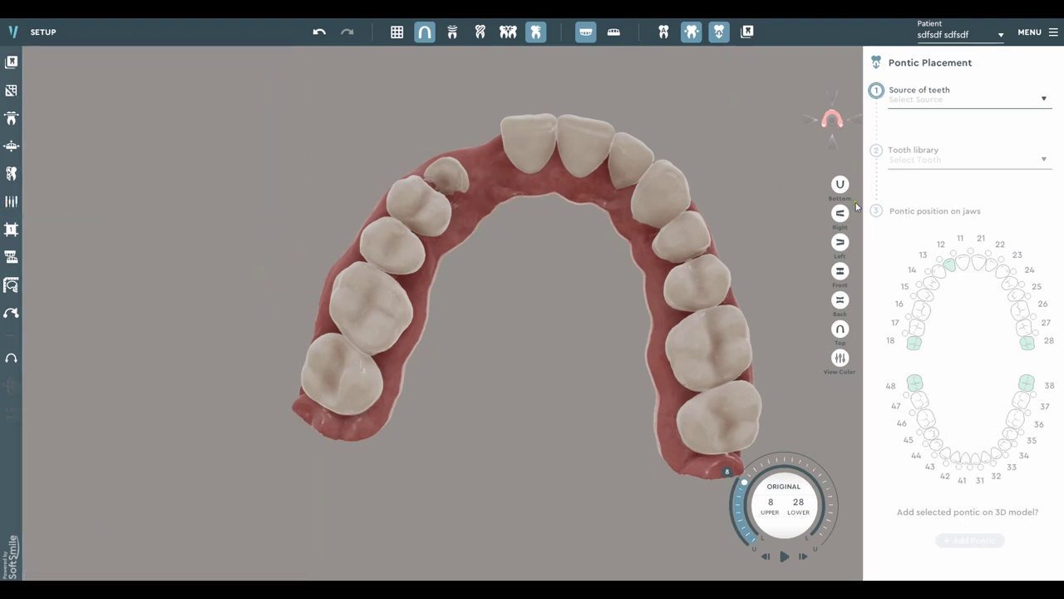
left_click(944, 101)
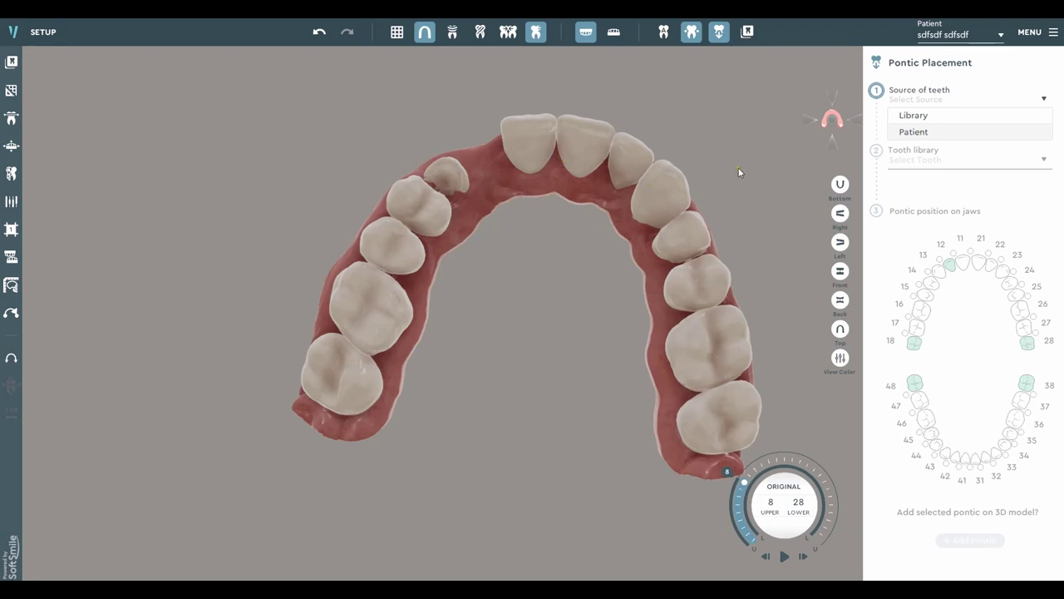
left_click(931, 133)
left_click(960, 162)
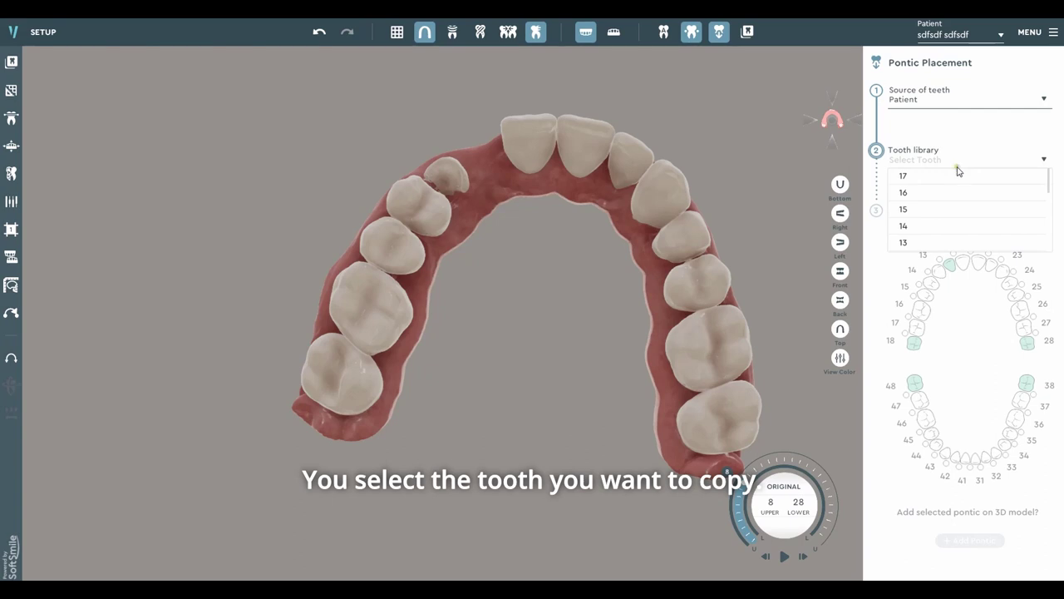
scroll(948, 193, "down", 2)
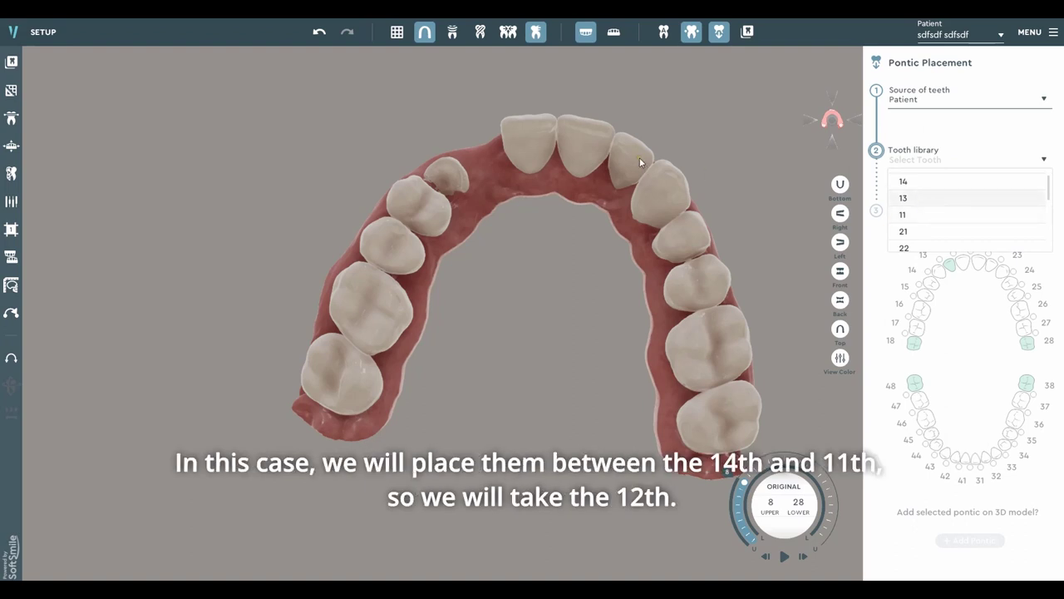
scroll(915, 208, "down", 1)
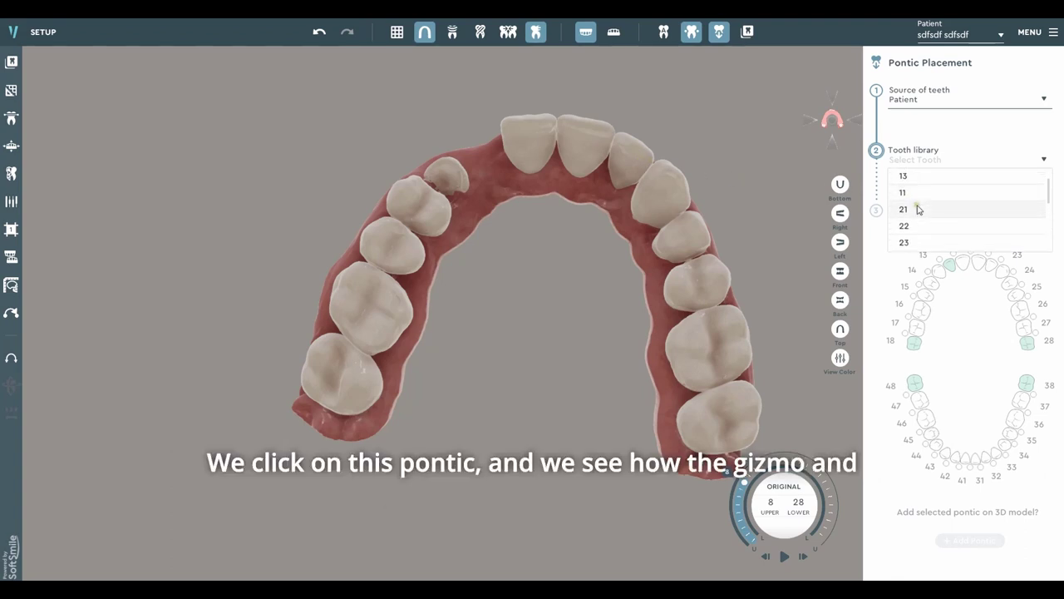
left_click(919, 225)
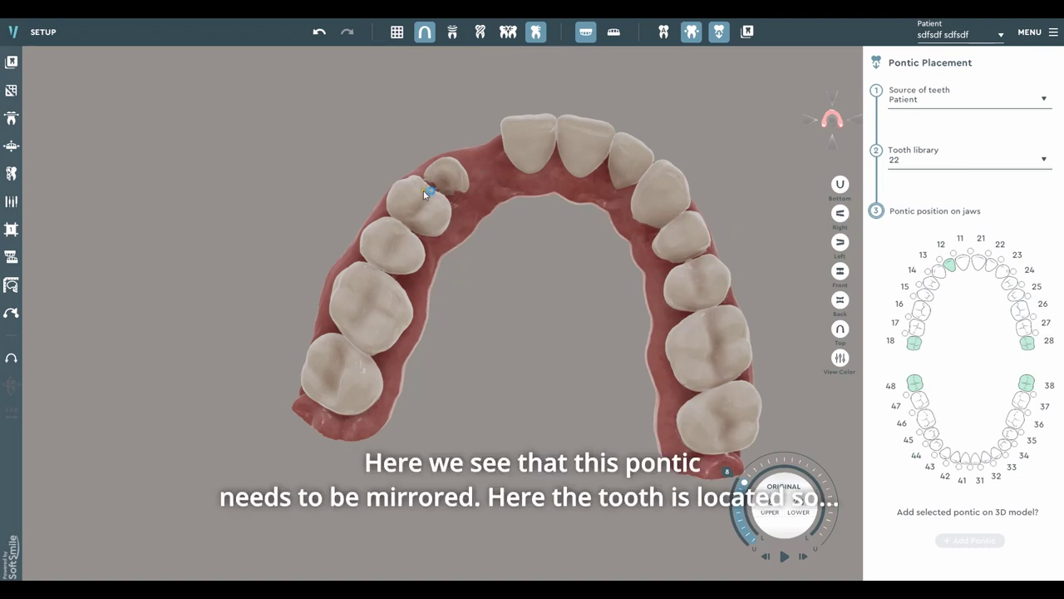
left_click(949, 265)
left_click(982, 540)
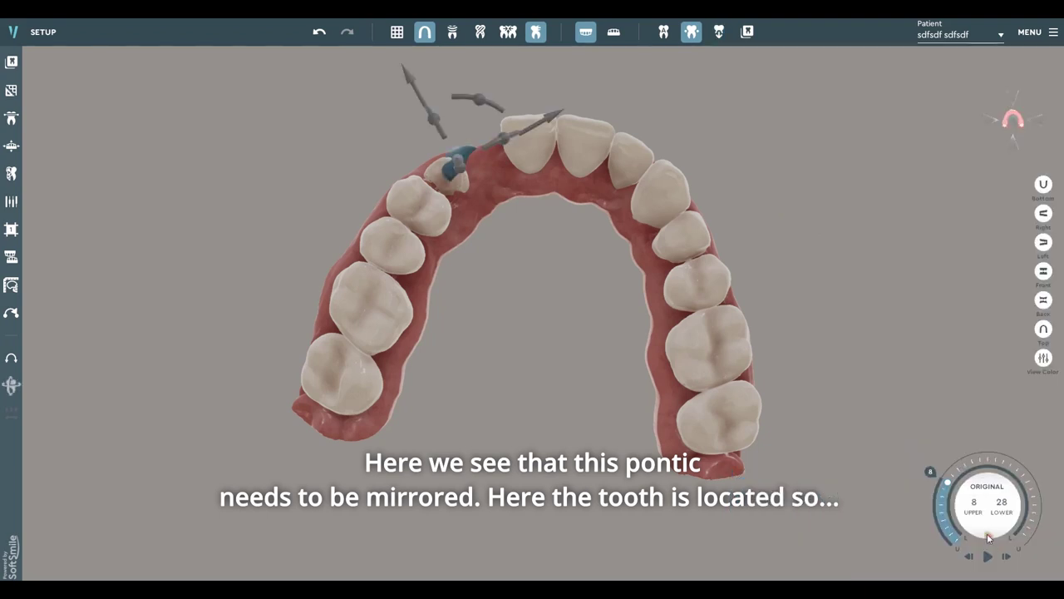
Step: Lower the new pontic toward the incisal level of the neighbouring teeth and shift it along the arch toward tooth 11
left_click_drag(482, 143, 665, 258)
right_click_drag(641, 209, 663, 224)
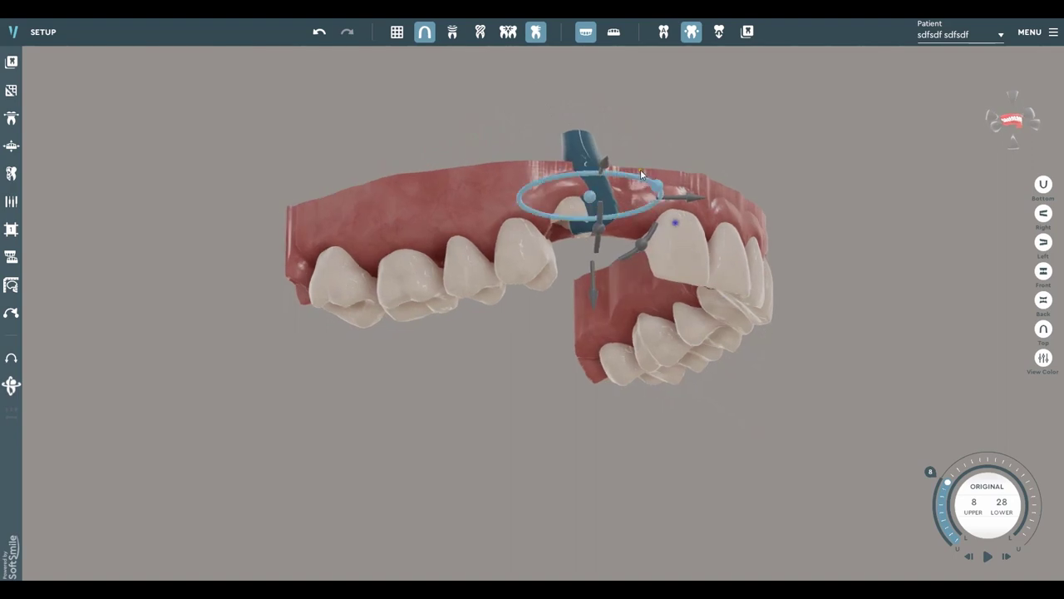
left_click_drag(594, 283, 636, 441)
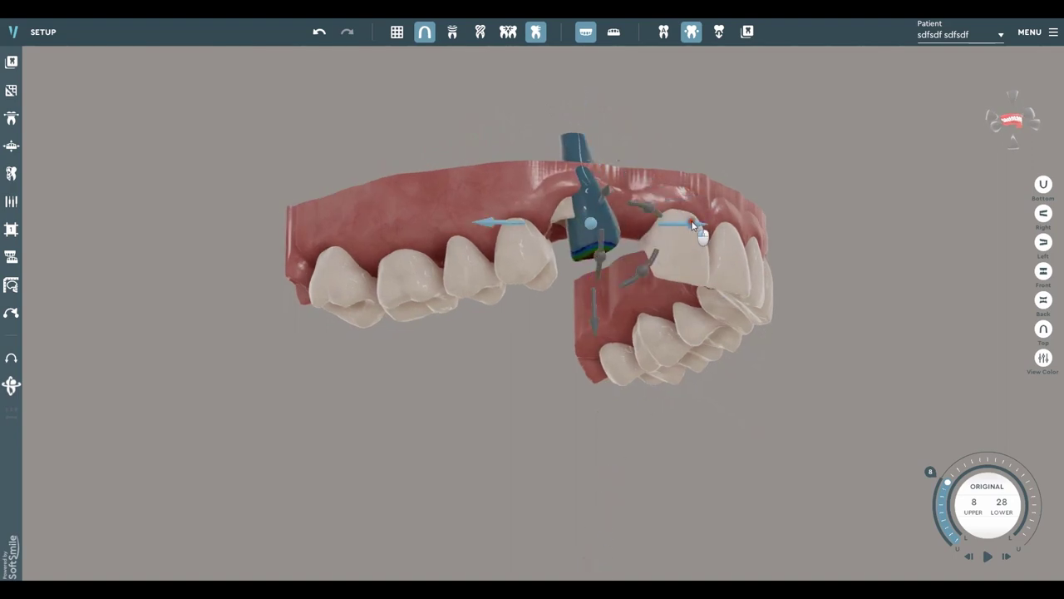
left_click_drag(693, 224, 777, 235)
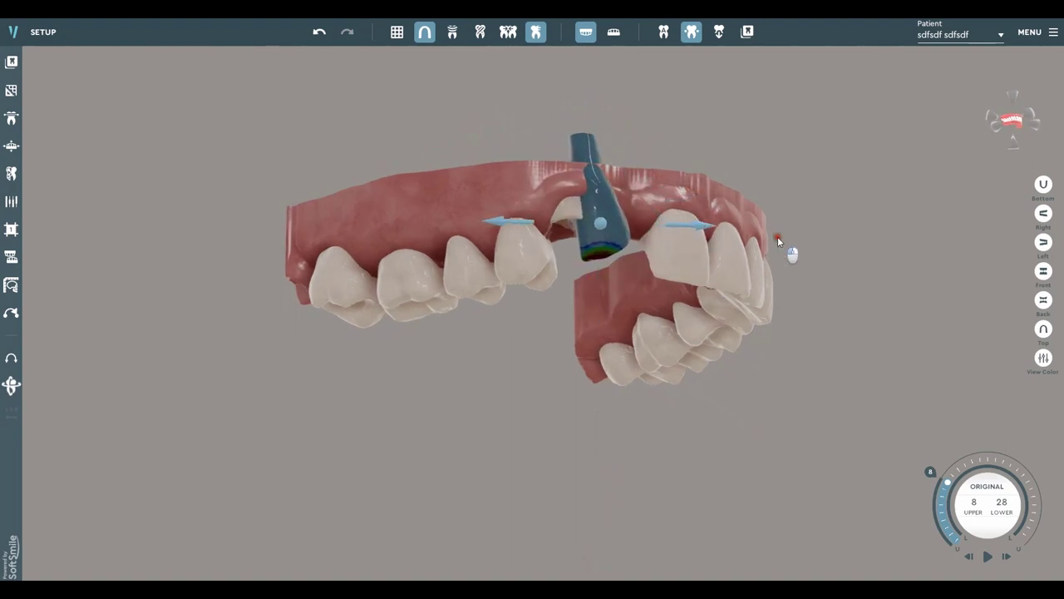
left_click(1032, 121)
scroll(520, 241, "up", 3)
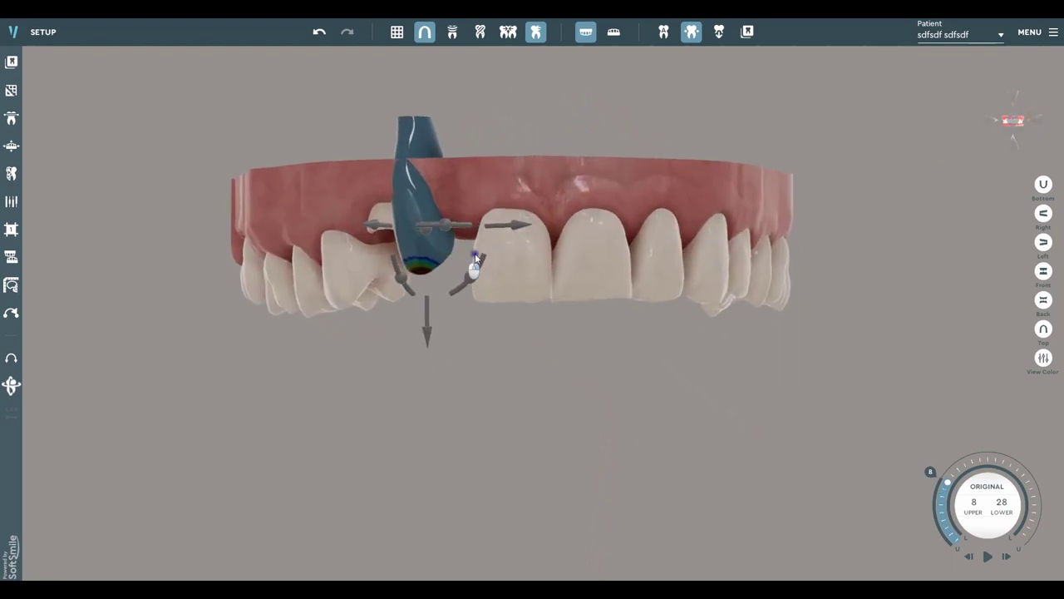
right_click_drag(474, 253, 660, 280)
left_click_drag(636, 284, 572, 580)
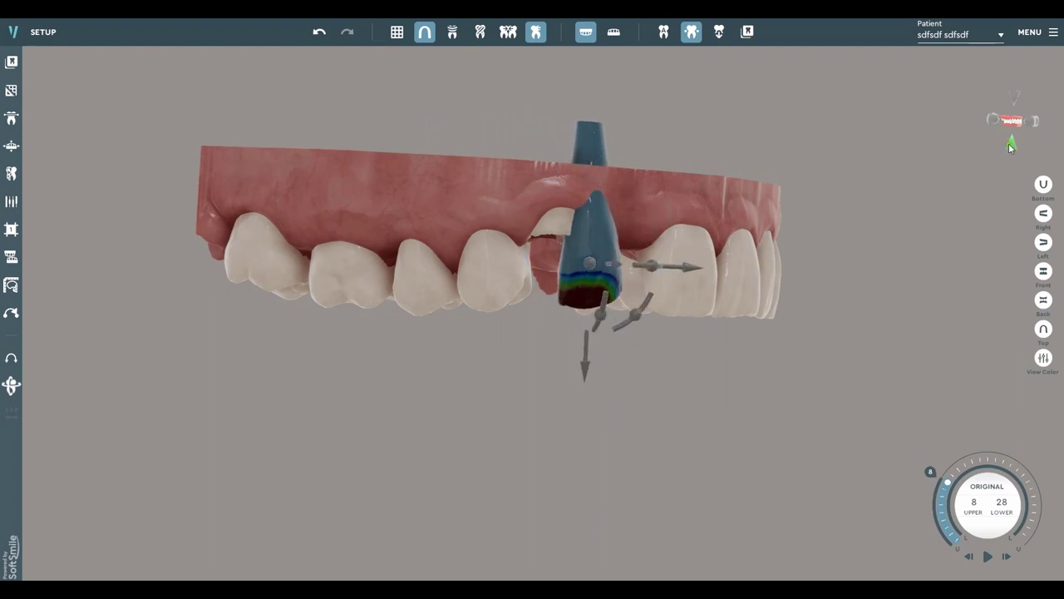
Step: Mirror the pontic at position 12 so its shape suits the opposite side of the arch
left_click(1010, 143)
middle_click_drag(636, 221, 737, 318)
scroll(662, 239, "up", 5)
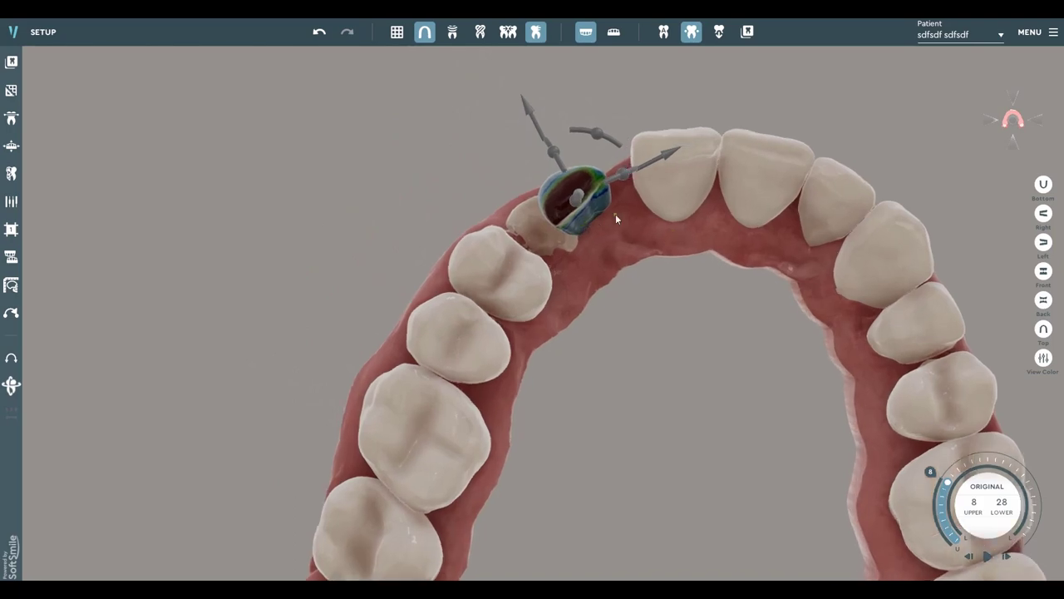
left_click_drag(629, 221, 546, 366)
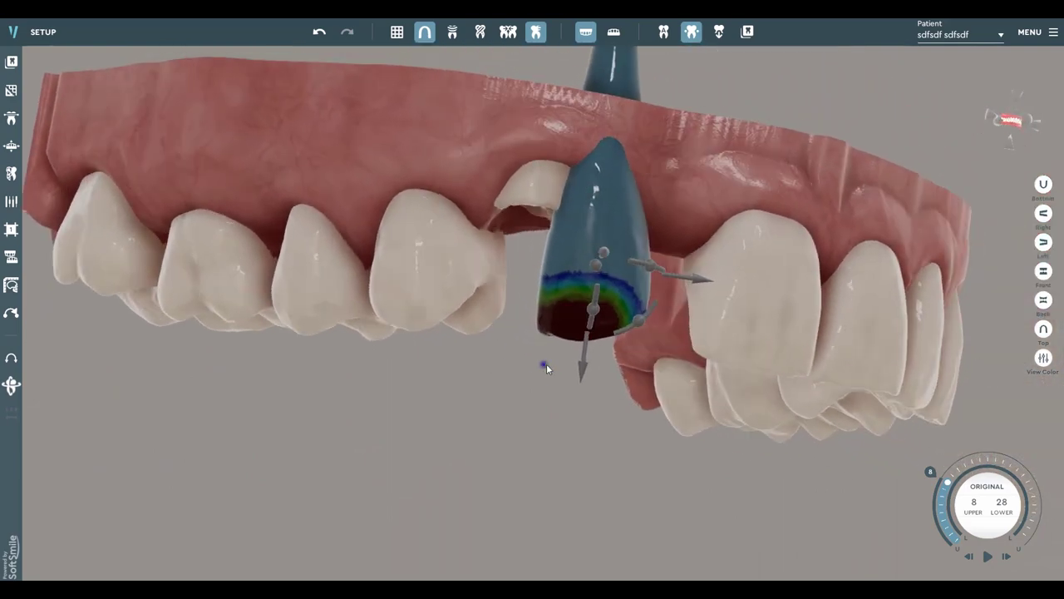
right_click(606, 233)
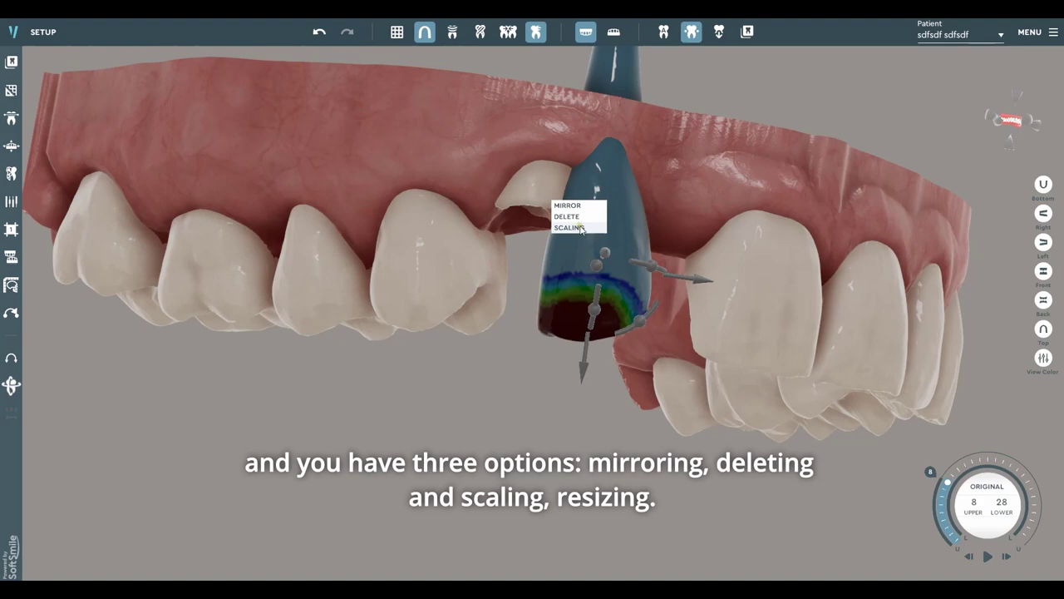
left_click(585, 207)
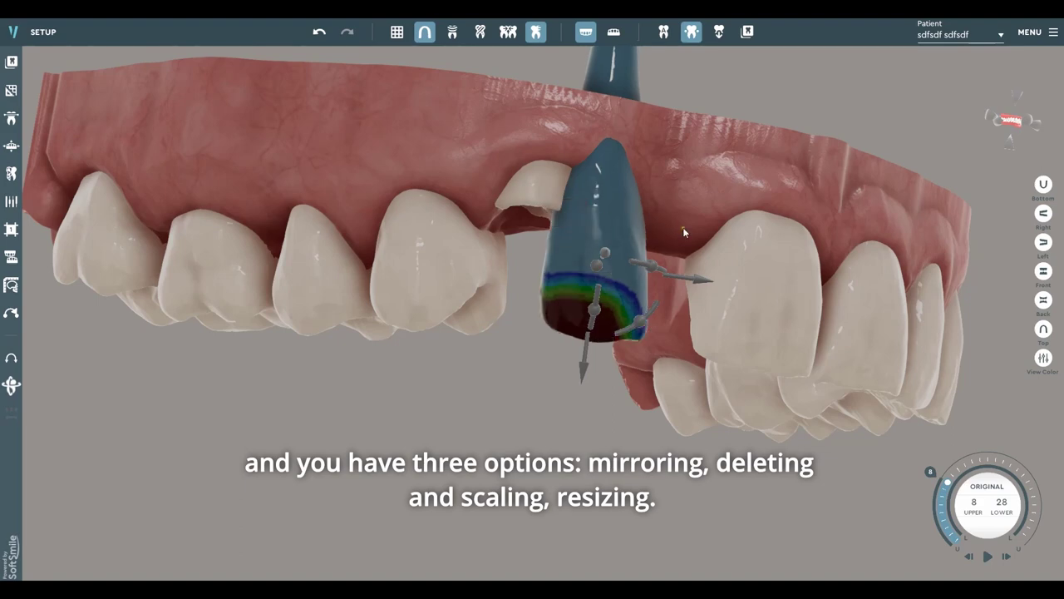
Step: Rotate the pontic at position 12 in the occlusal view, then shift it against tooth 11 and outward into line with the arch
middle_click_drag(840, 207, 728, 213)
left_click_drag(927, 140, 585, 312)
middle_click_drag(586, 313, 517, 232)
left_click_drag(461, 287, 435, 246)
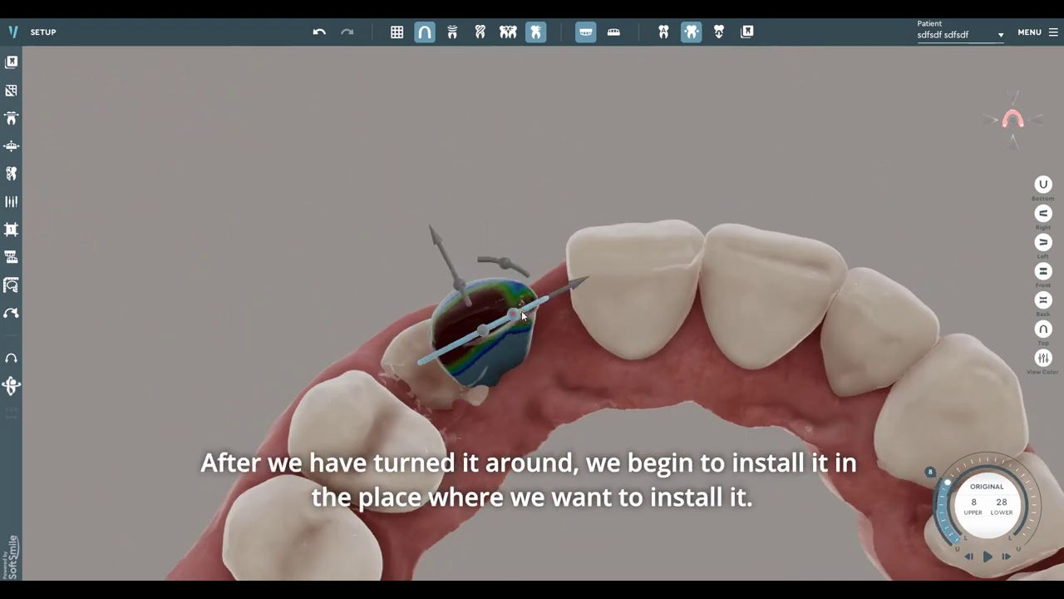
left_click_drag(513, 314, 455, 258)
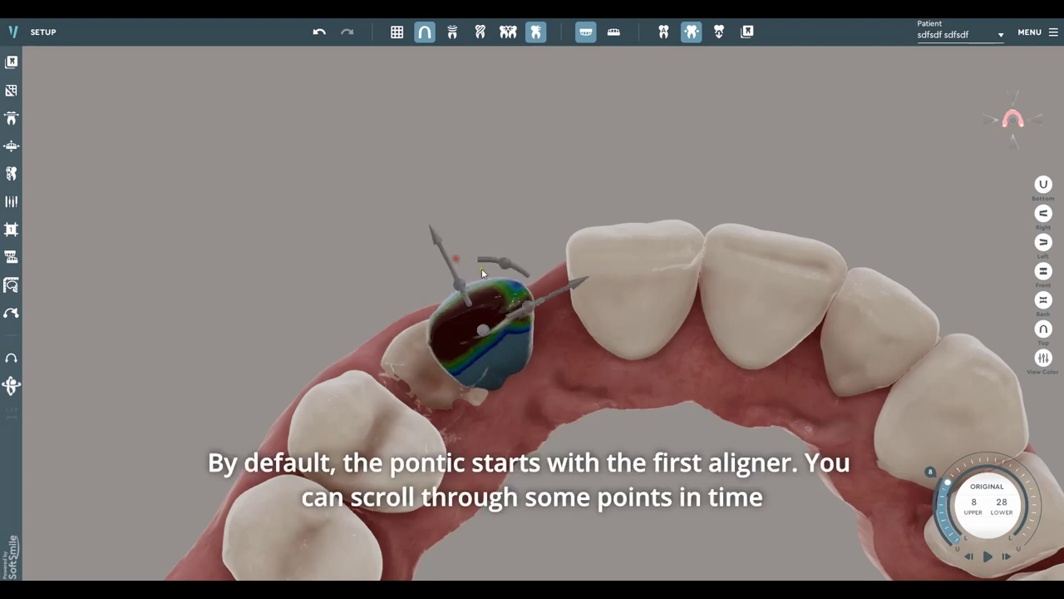
left_click_drag(570, 293, 852, 196)
left_click_drag(497, 268, 435, 87)
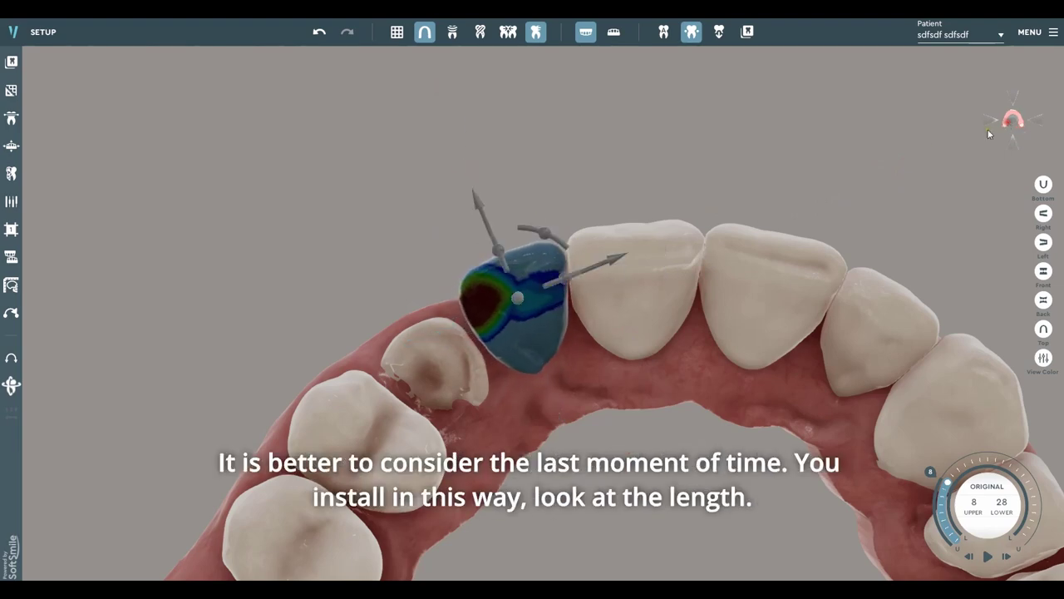
Step: Run the upper arch back and forth through the treatment stages and stop at the final stage, 28
left_click(1015, 123)
scroll(839, 413, "up", 1)
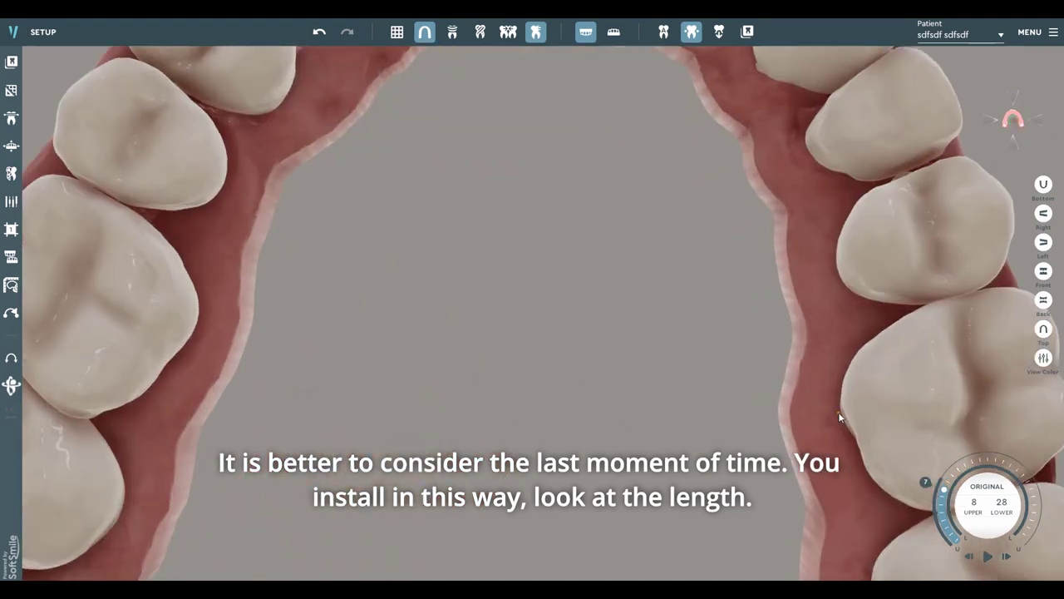
scroll(619, 294, "down", 4)
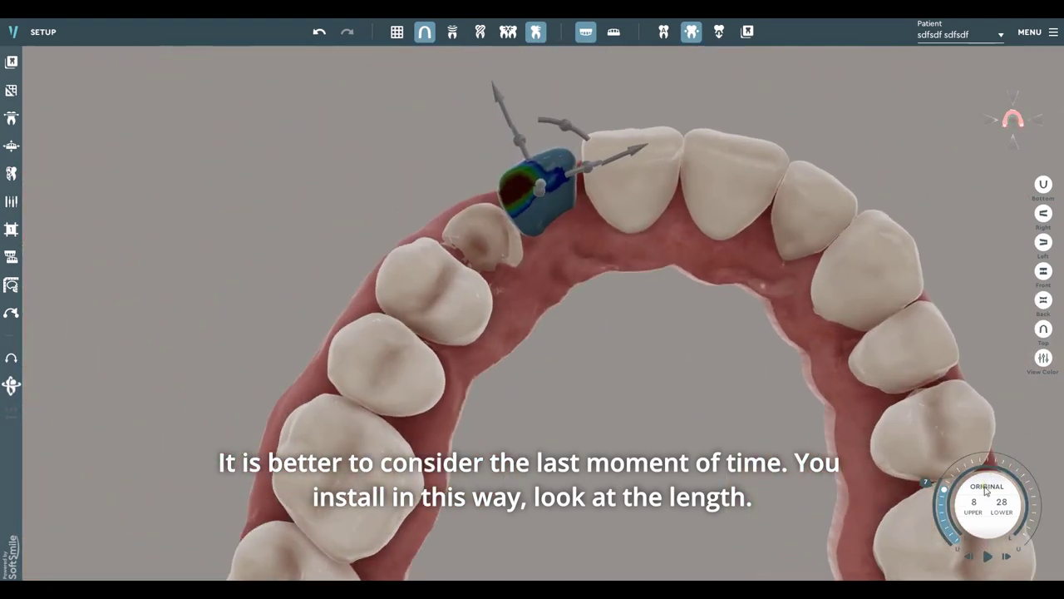
scroll(986, 491, "up", 7)
scroll(989, 496, "down", 14)
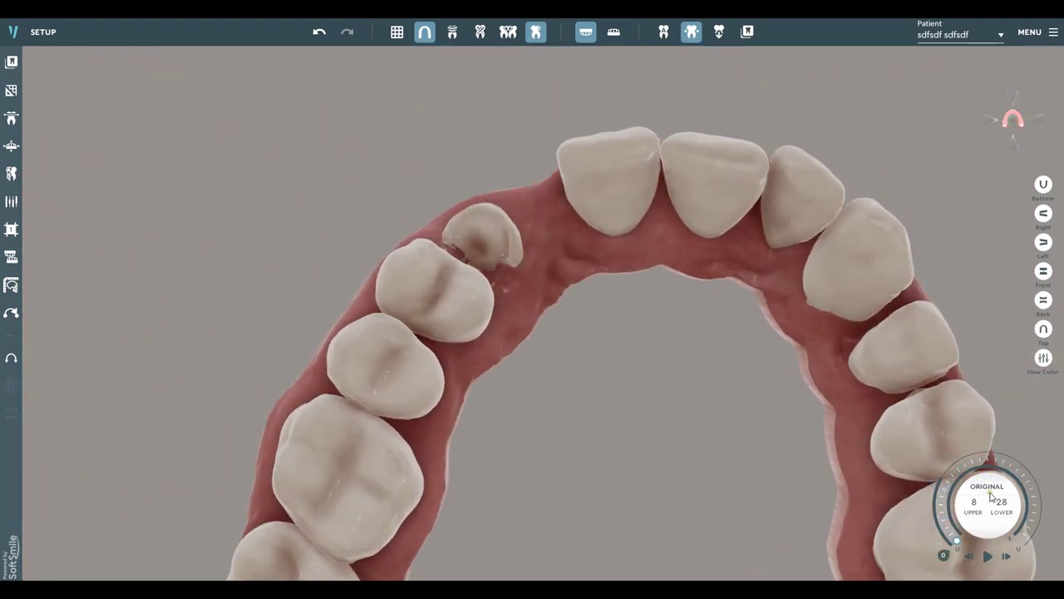
scroll(990, 495, "up", 3)
scroll(1002, 491, "up", 7)
scroll(1003, 490, "down", 7)
scroll(1008, 488, "up", 5)
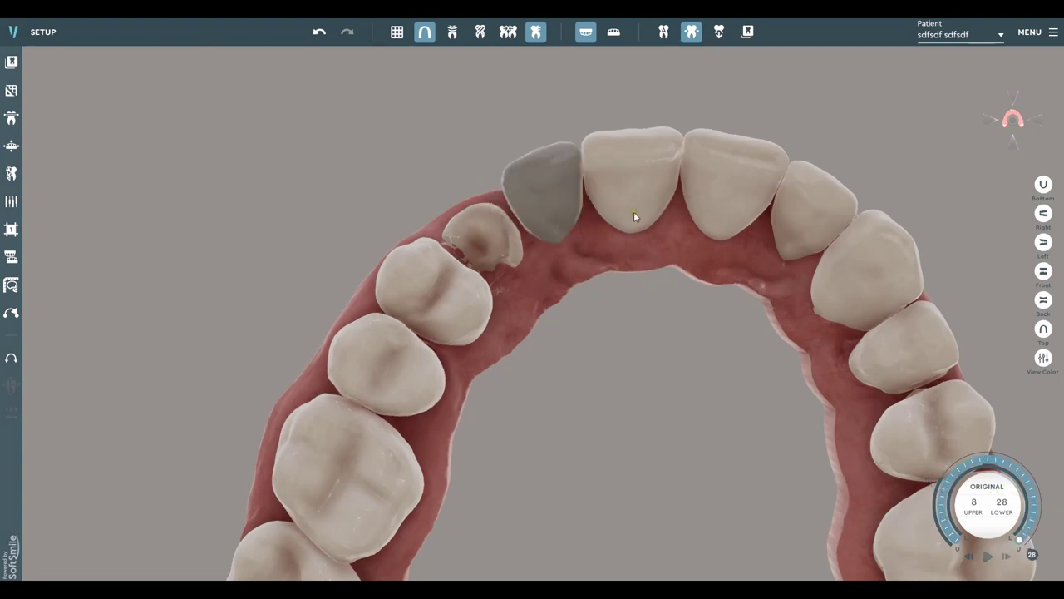
Step: Lower the pontic at position 12 to the incisal level of the front teeth and tilt it slightly in the front view
left_click(570, 192)
middle_click_drag(594, 108, 608, 232)
scroll(579, 302, "up", 6)
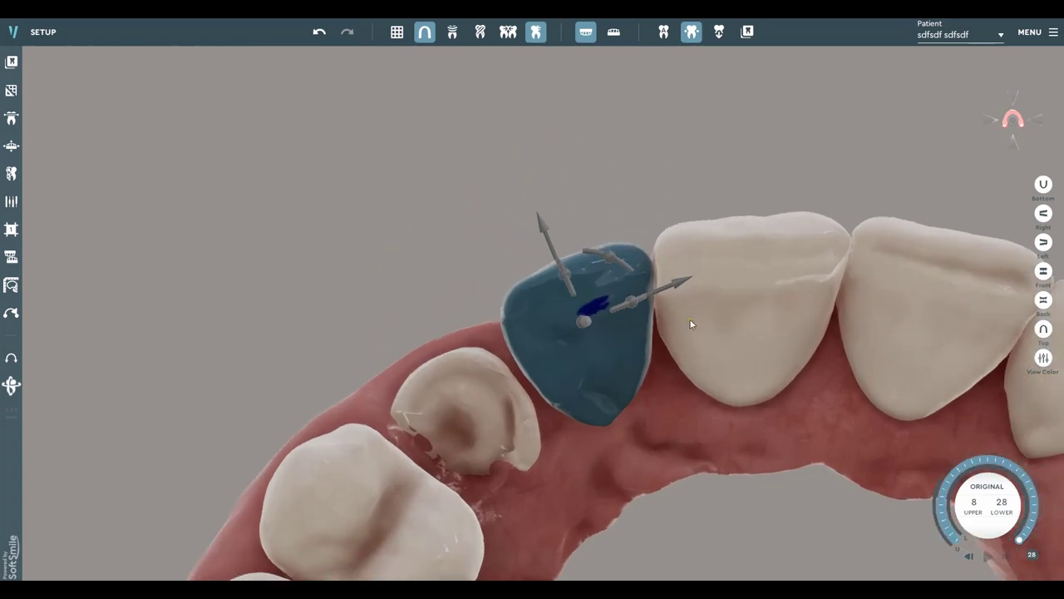
scroll(689, 318, "up", 2)
right_click_drag(689, 318, 762, 272)
scroll(661, 323, "down", 3)
scroll(663, 324, "down", 3)
scroll(764, 272, "down", 2)
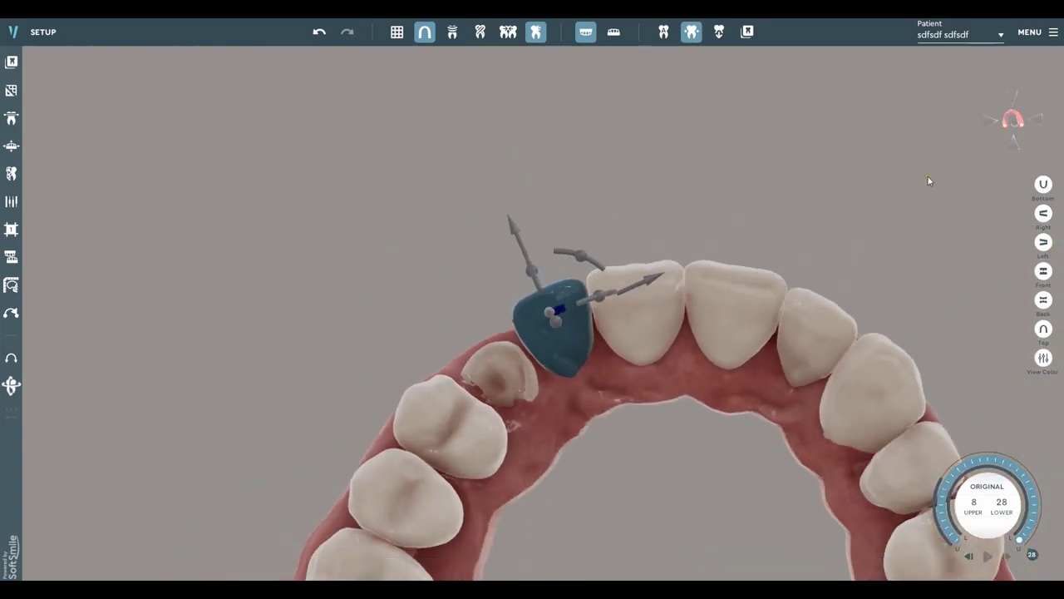
left_click(1014, 98)
scroll(505, 257, "up", 3)
middle_click_drag(490, 257, 546, 253)
left_click(1006, 127)
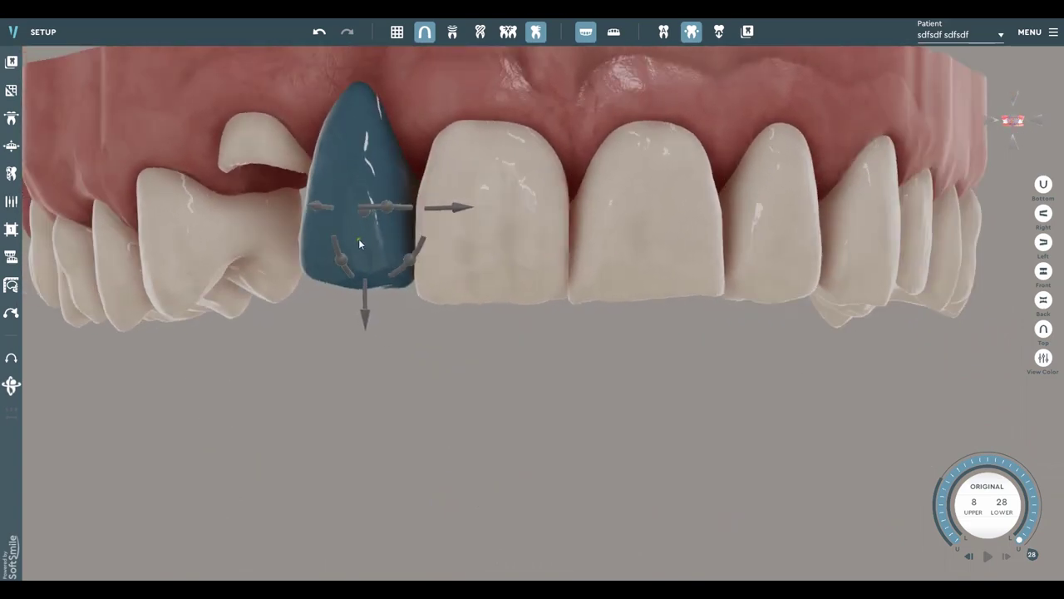
left_click_drag(364, 309, 360, 459)
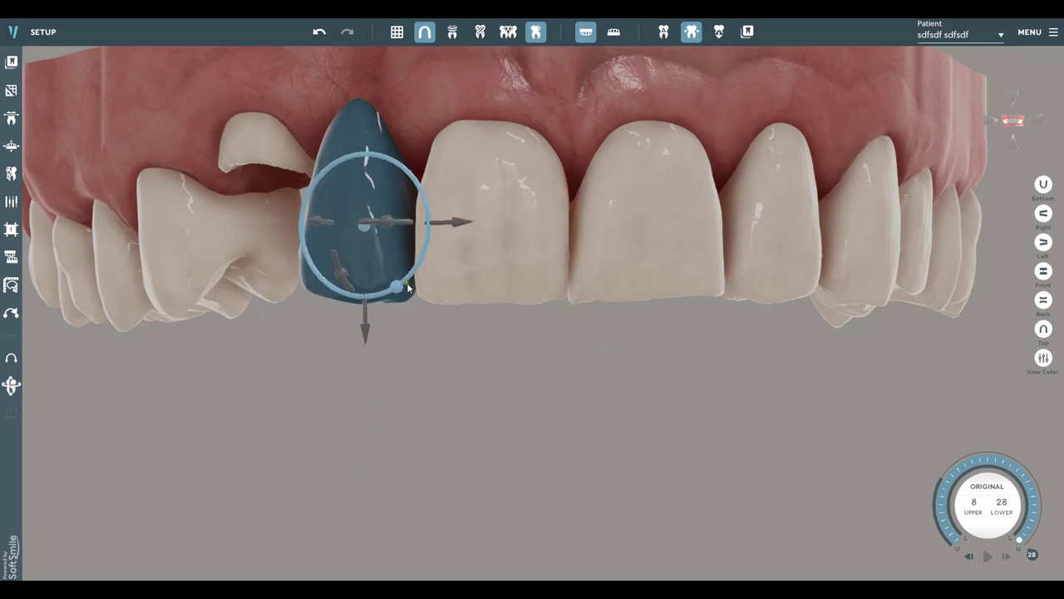
left_click_drag(407, 274, 420, 261)
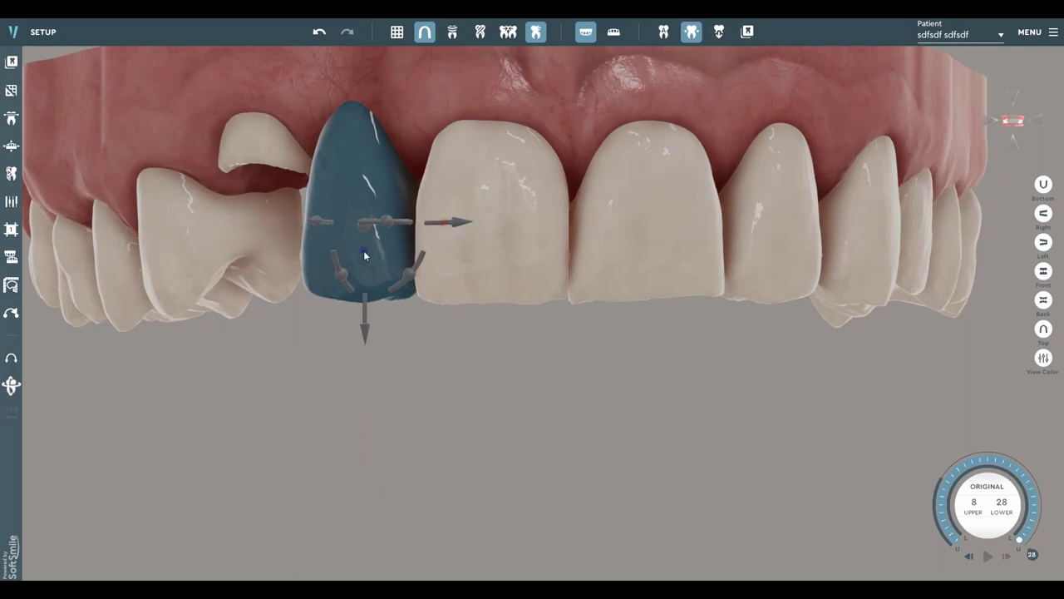
Step: Scale the pontic at position 12 shorter in height and lower it back to the incisal level of tooth 11
right_click_drag(474, 239, 542, 251)
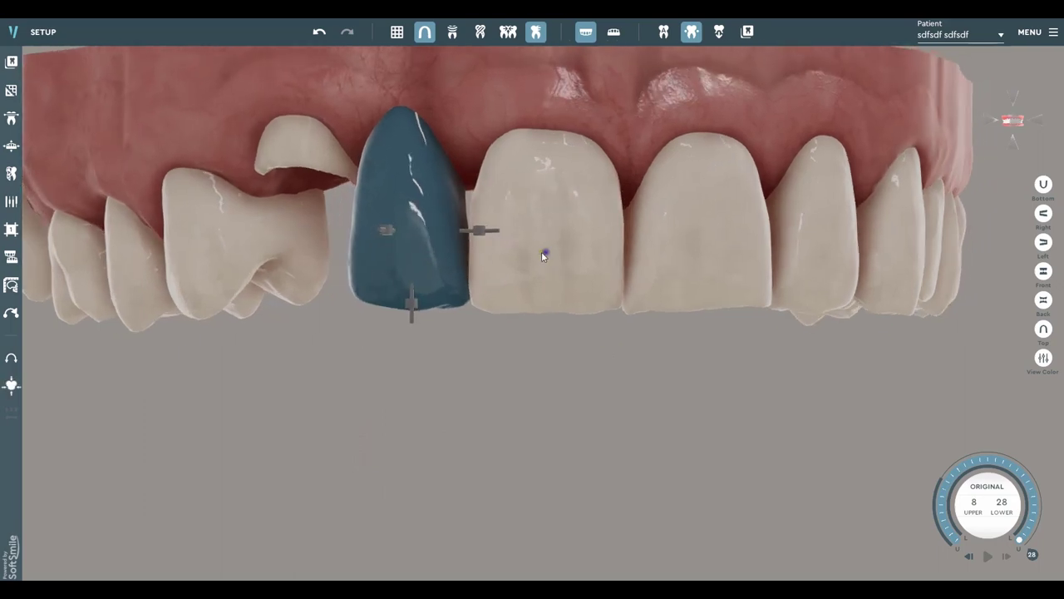
left_click_drag(412, 300, 413, 269)
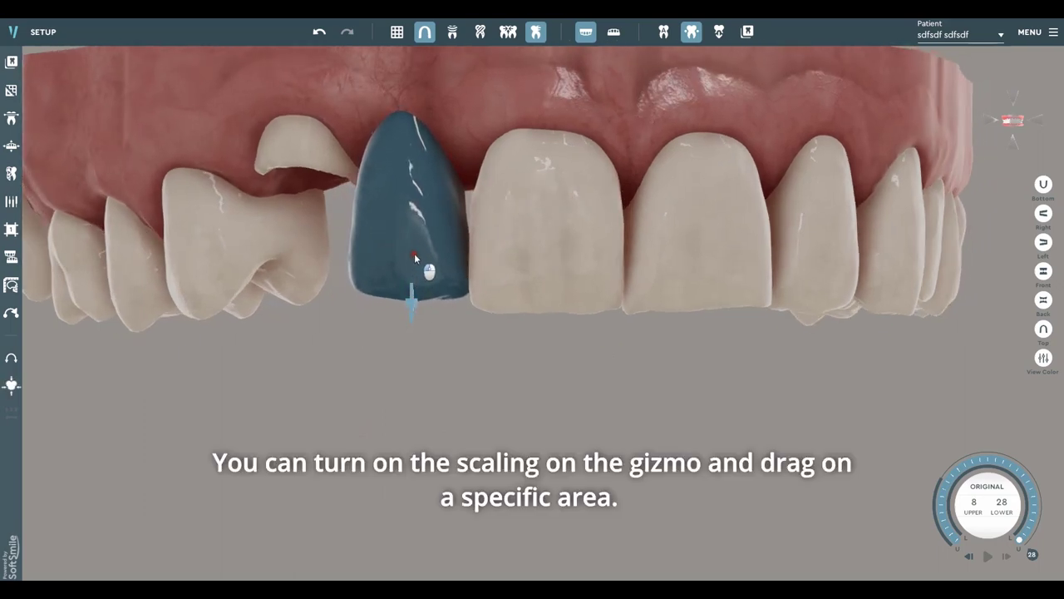
right_click_drag(425, 235, 458, 244)
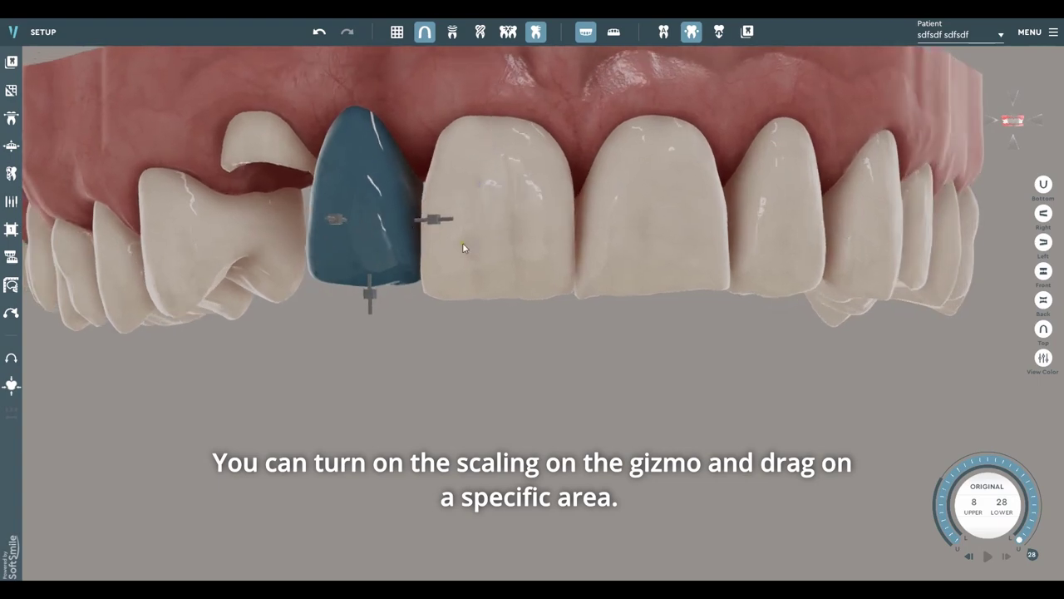
right_click(395, 237)
left_click_drag(371, 323, 396, 474)
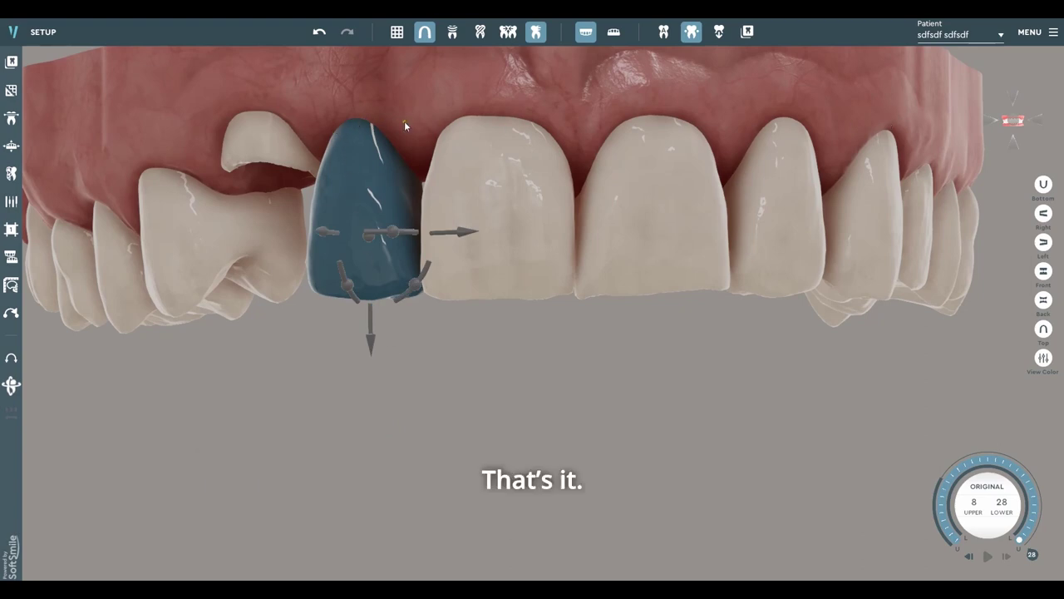
Step: Return to the occlusal view, review the upper jaw's treatment plan with the pontic's column, and close the plan
scroll(658, 270, "down", 4)
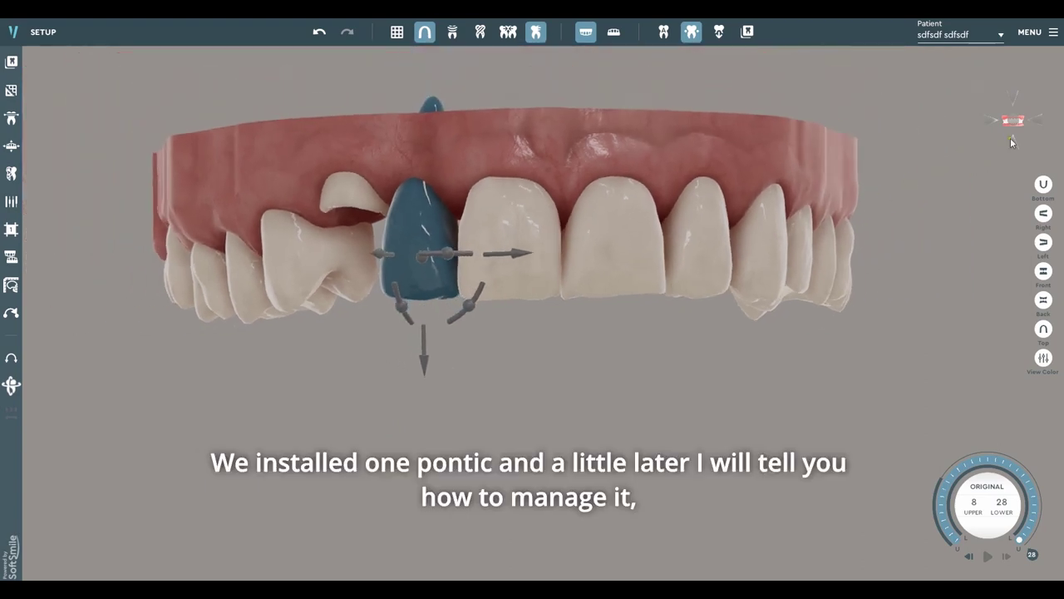
left_click(1006, 143)
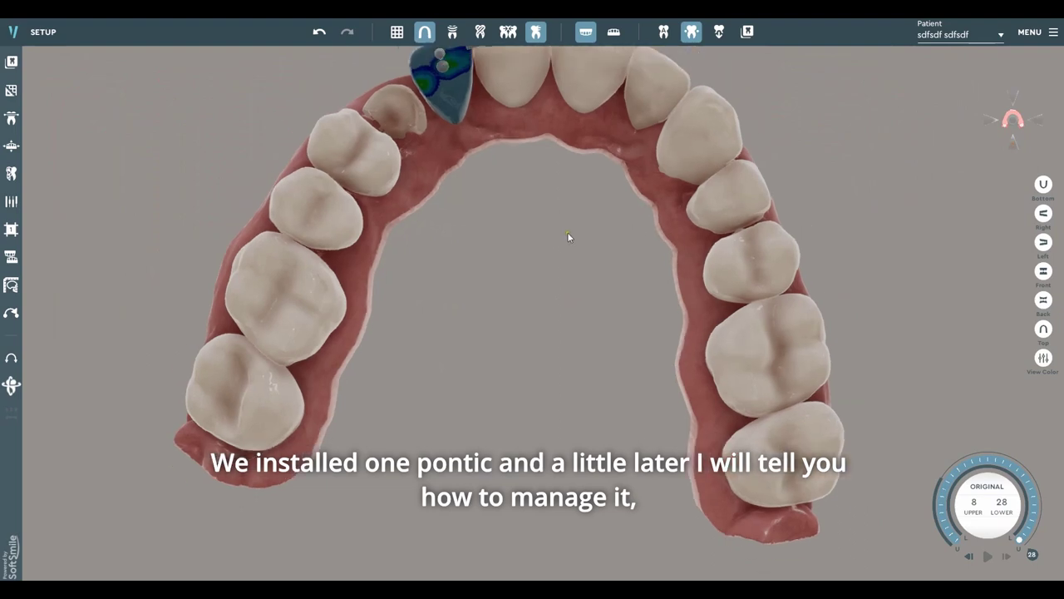
middle_click_drag(569, 237, 651, 337)
scroll(556, 222, "up", 2)
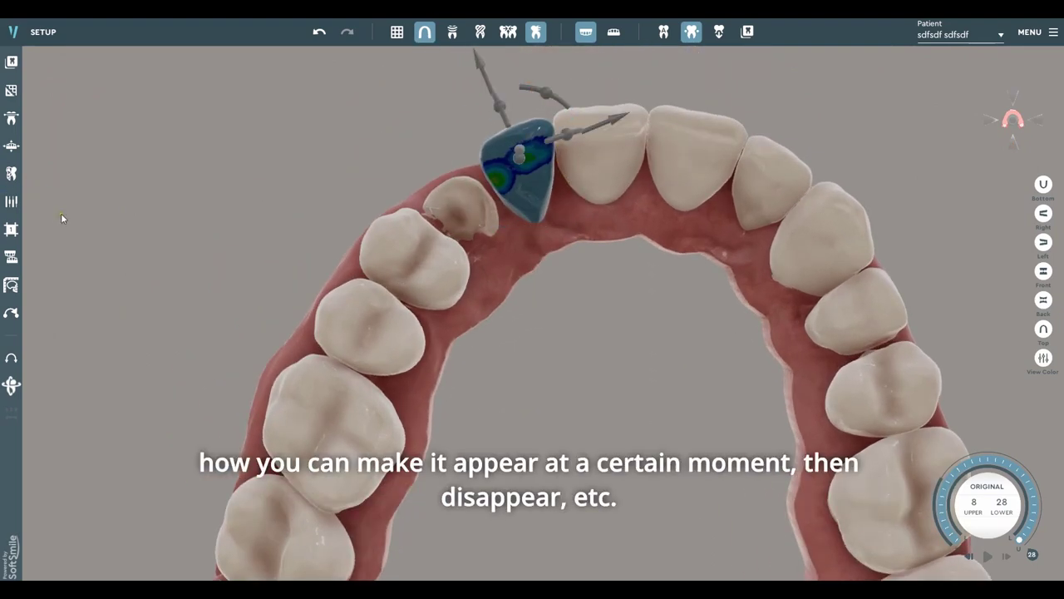
left_click(12, 202)
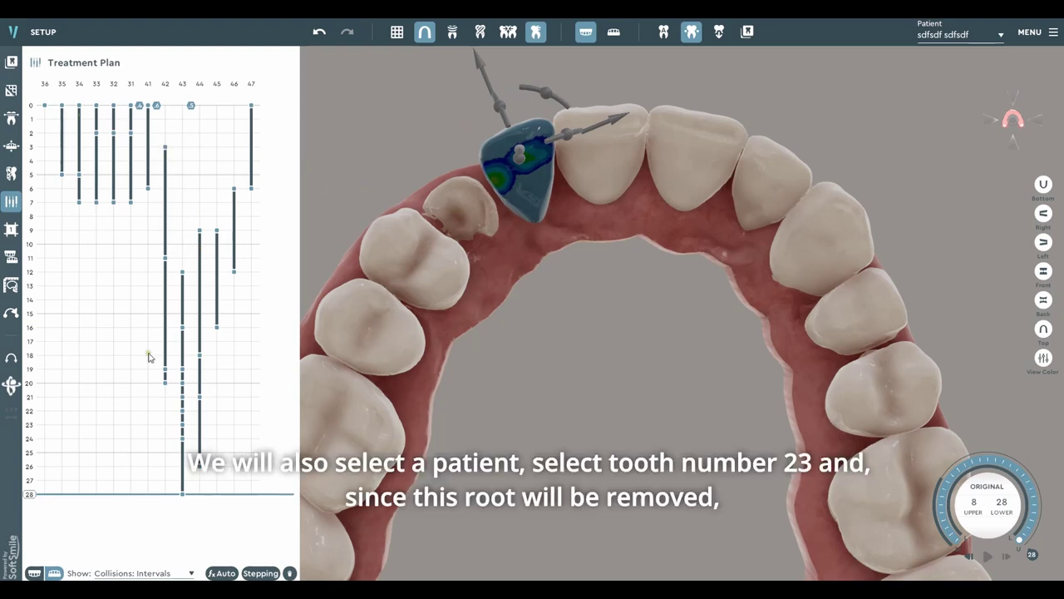
left_click(34, 573)
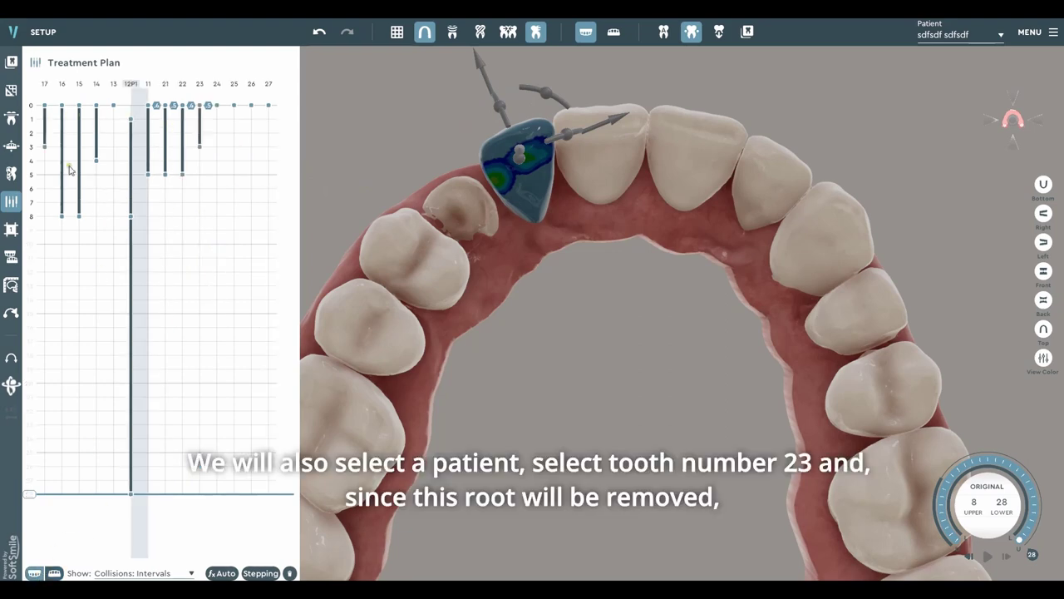
left_click(11, 202)
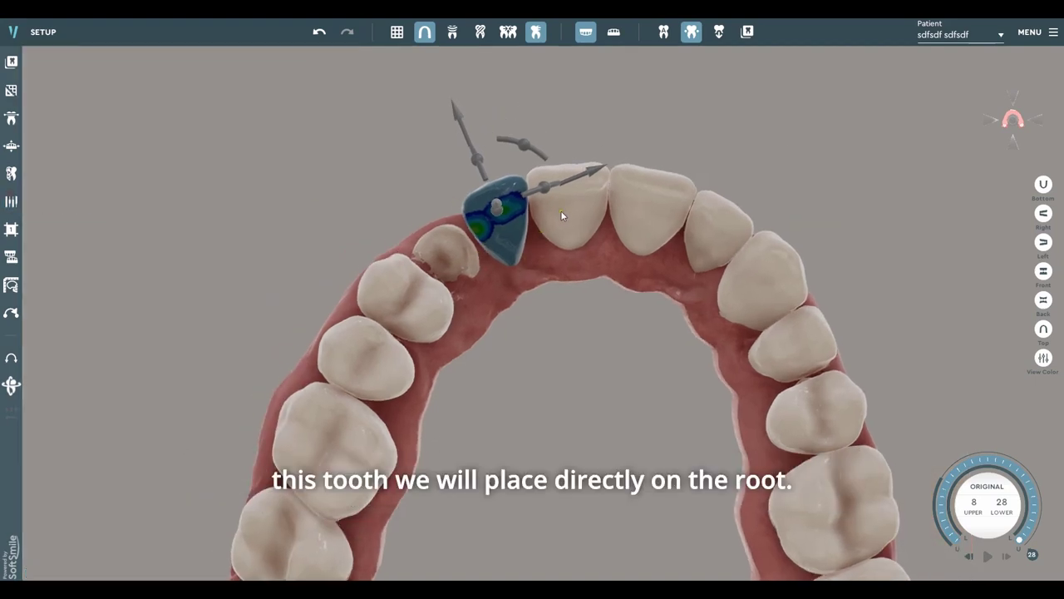
Step: Add a second pontic directly on position 13, copied from the patient's tooth 23
scroll(538, 232, "up", 3)
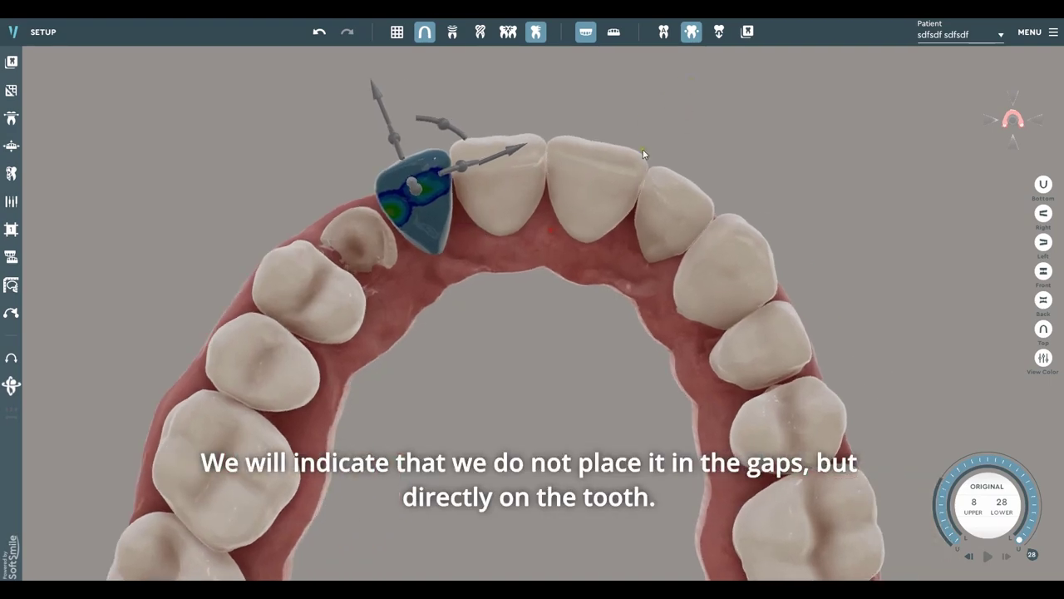
left_click(643, 155)
left_click(720, 33)
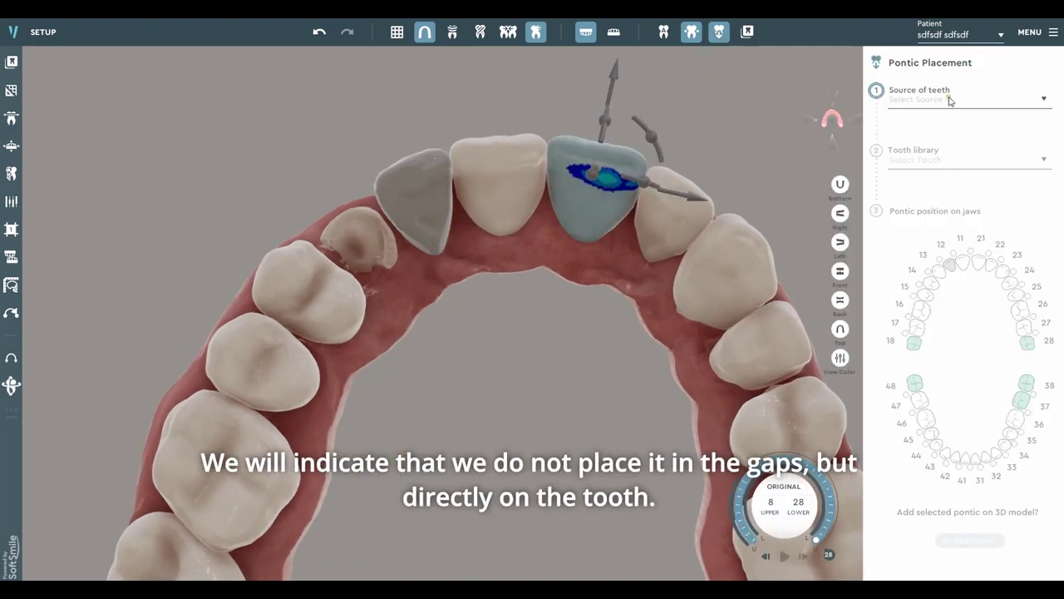
left_click(950, 100)
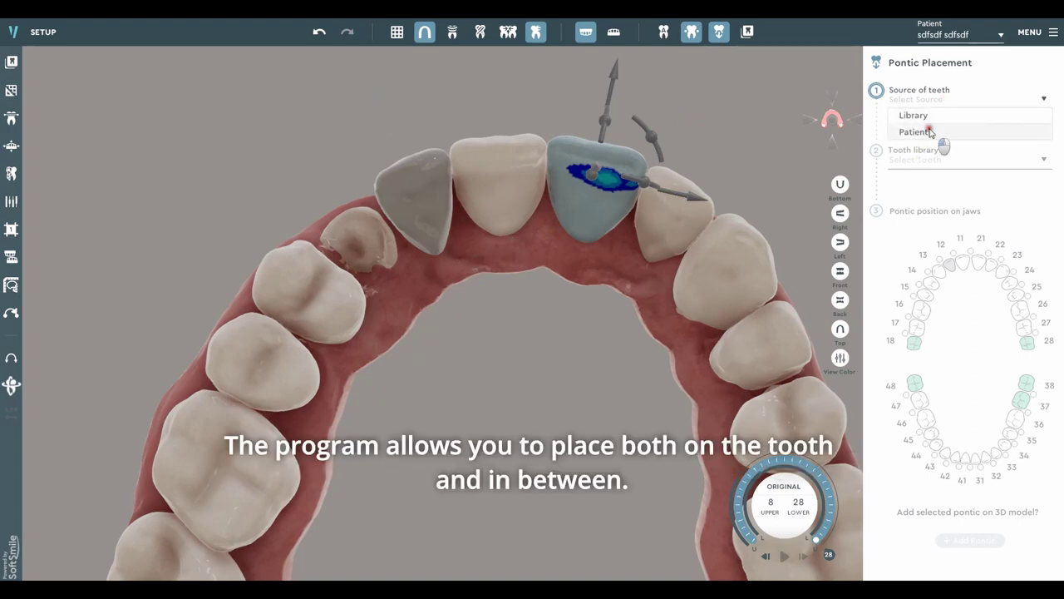
left_click(931, 133)
left_click(936, 156)
scroll(931, 208, "down", 3)
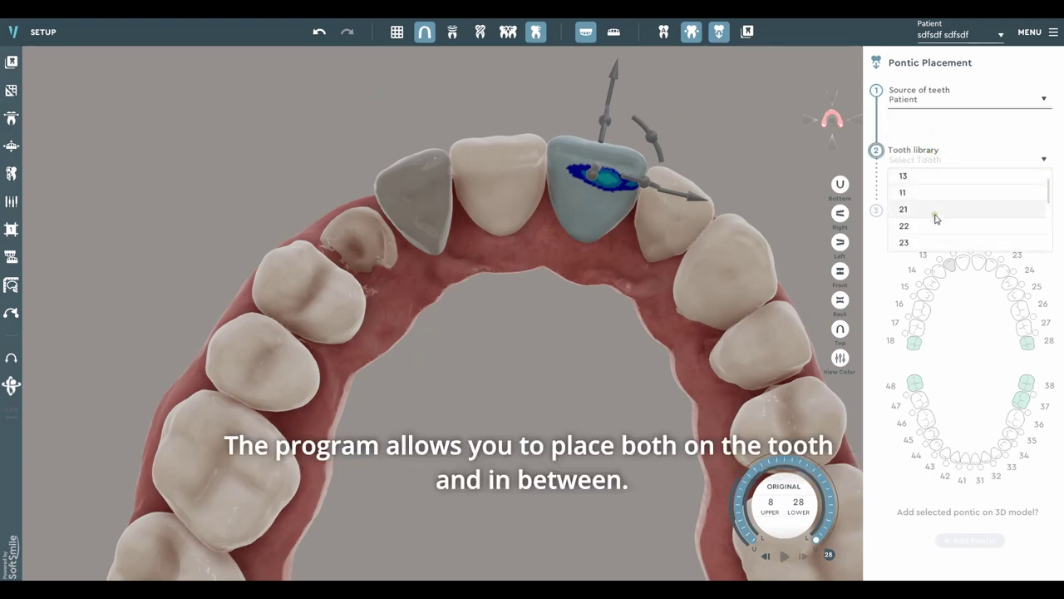
scroll(933, 224, "down", 2)
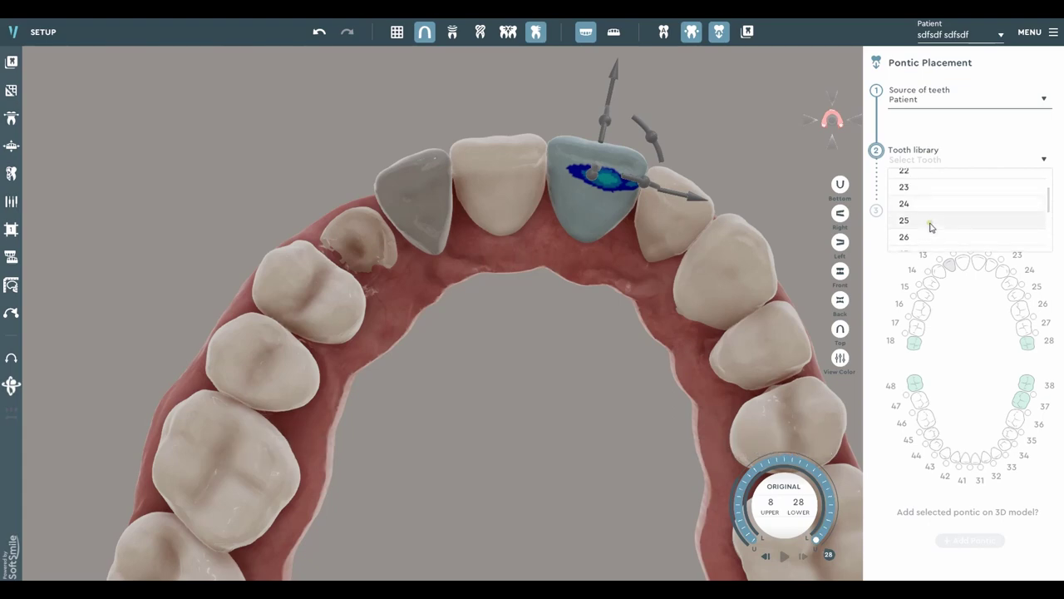
left_click(924, 188)
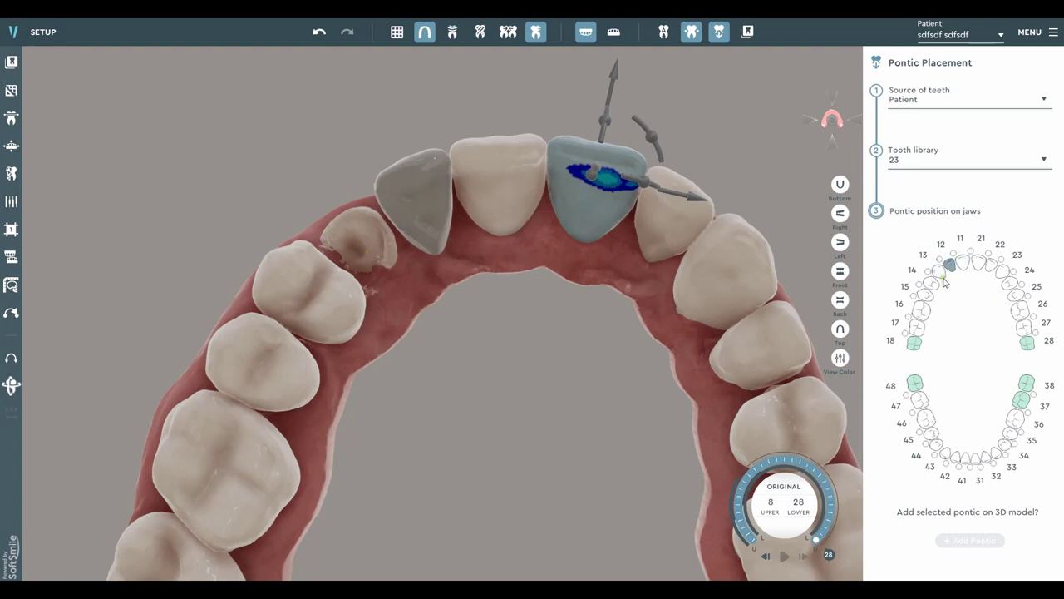
left_click(939, 271)
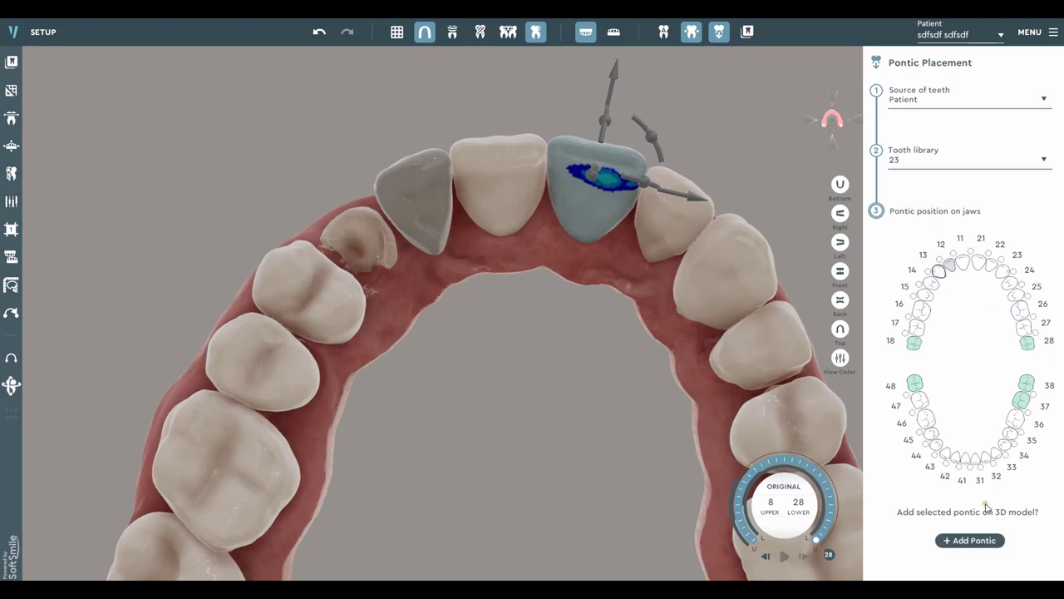
left_click(977, 541)
Step: Lower the new pontic at position 13 out of the gum toward the biting level of the neighbouring teeth
right_click_drag(548, 407, 886, 416)
left_click_drag(494, 289, 580, 250)
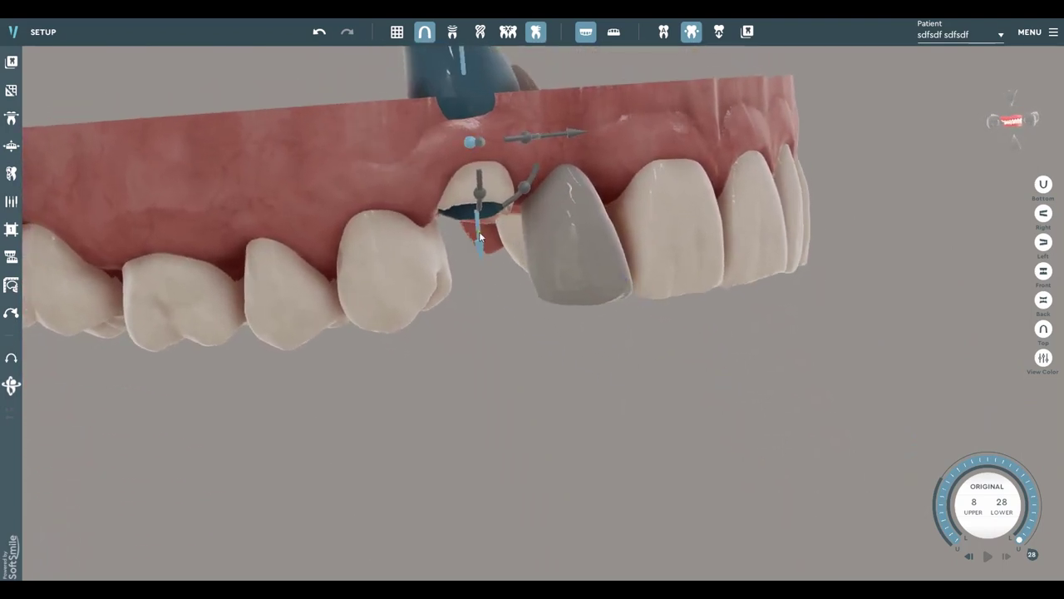
left_click_drag(482, 242, 511, 528)
left_click_drag(485, 298, 528, 386)
left_click_drag(487, 319, 513, 503)
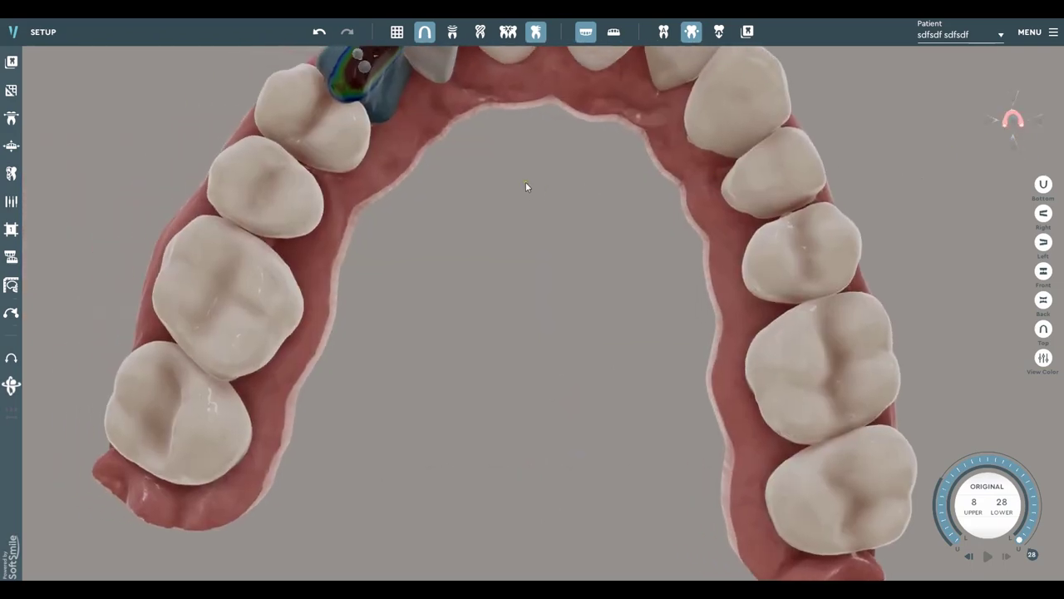
Step: Shift the pontic at position 13 outward from the arch and mirror it to suit the opposite side
left_click_drag(525, 185, 585, 319)
left_click_drag(562, 272, 502, 199)
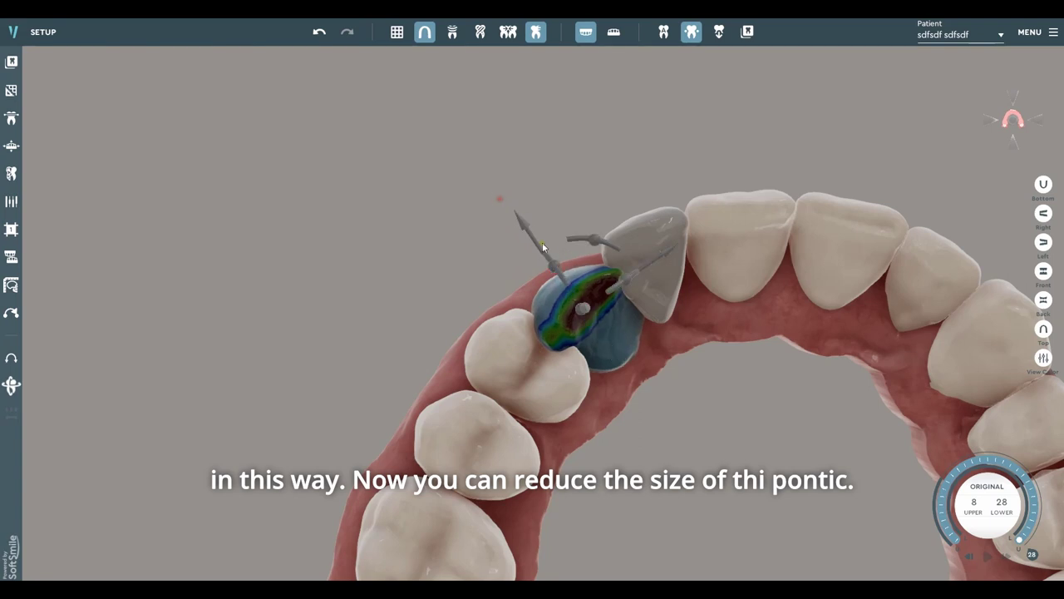
left_click_drag(533, 238, 468, 171)
right_click(508, 236)
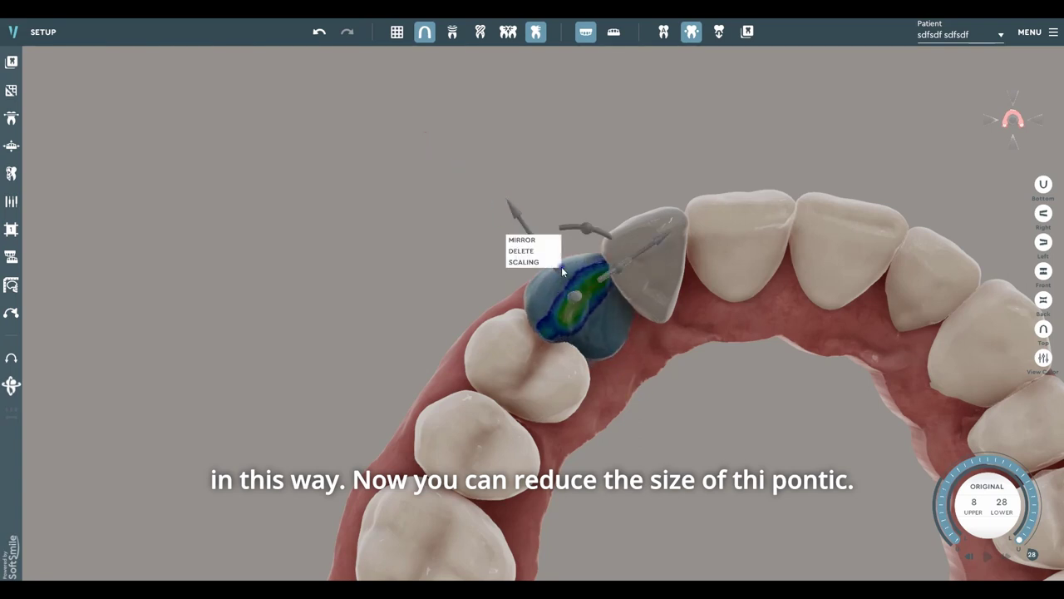
left_click(531, 240)
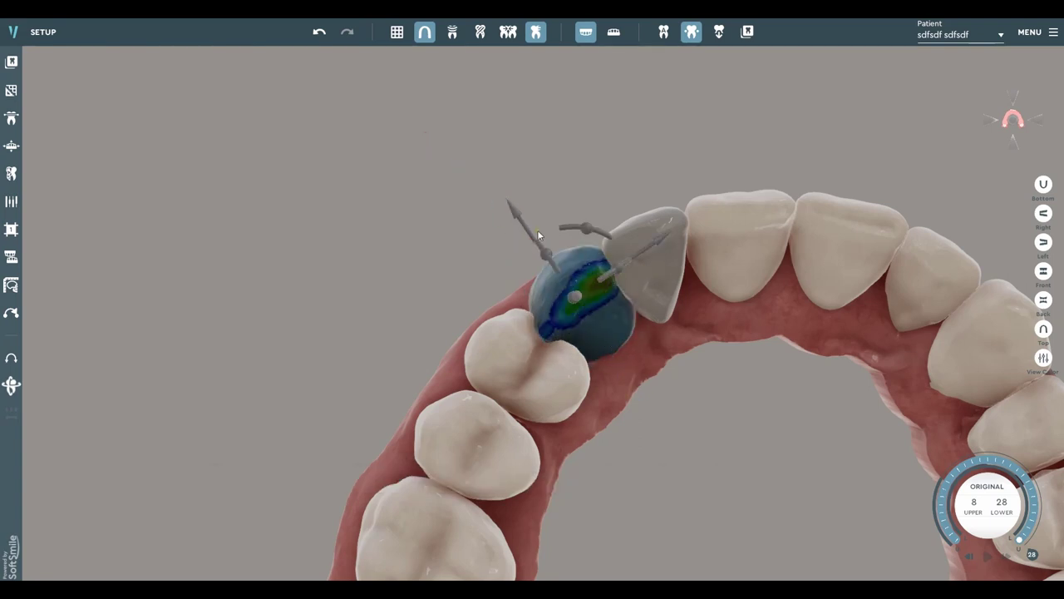
left_click_drag(538, 234, 483, 169)
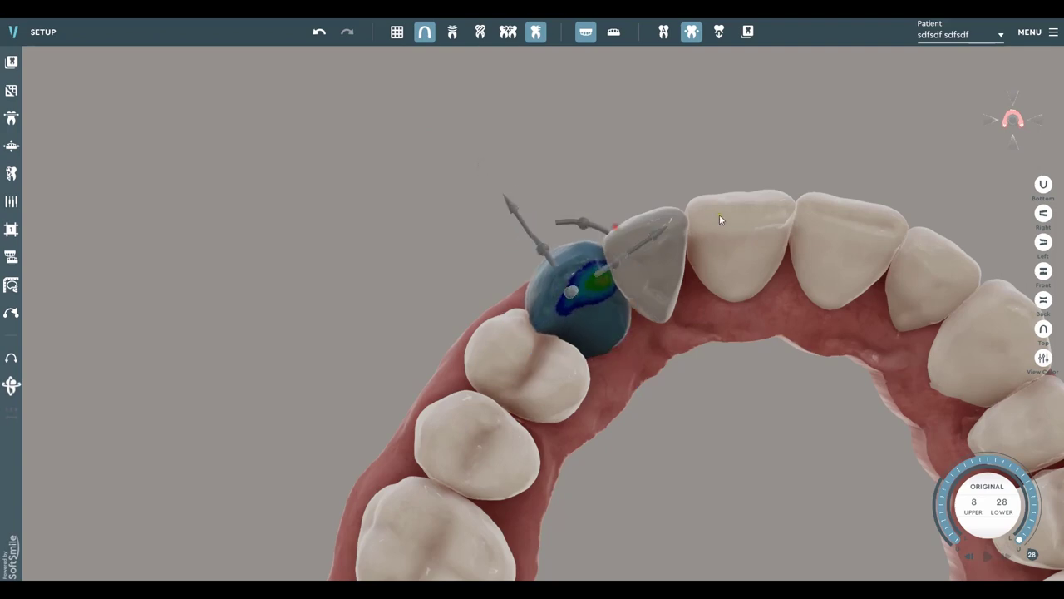
Step: Scale the pontic at position 12 shorter, judging its gum edge against the neighbouring teeth from the front
right_click_drag(719, 216, 810, 495)
middle_click_drag(810, 494, 666, 385)
right_click_drag(667, 385, 475, 385)
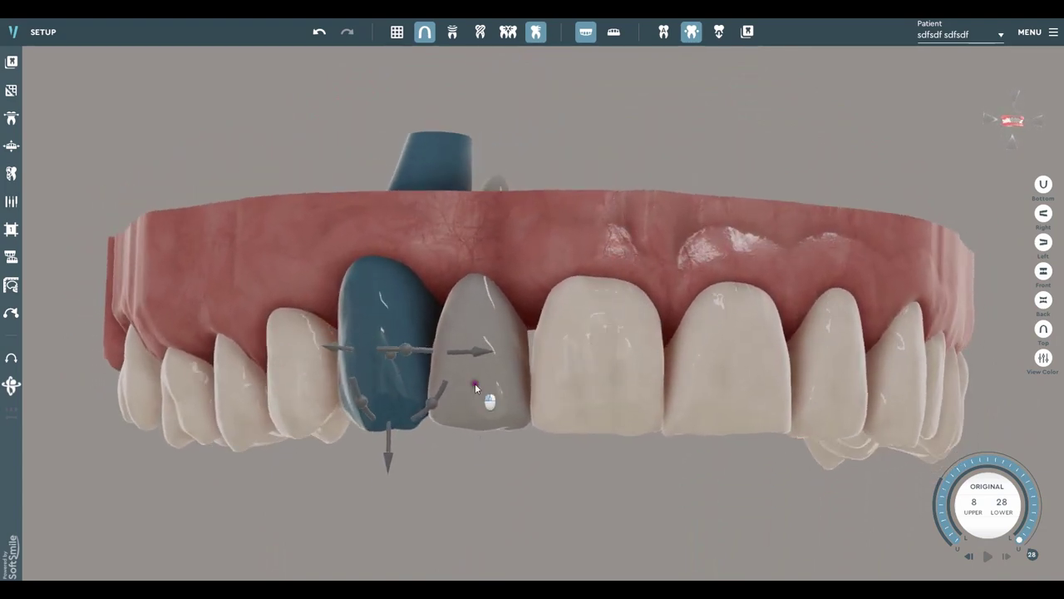
left_click(475, 383)
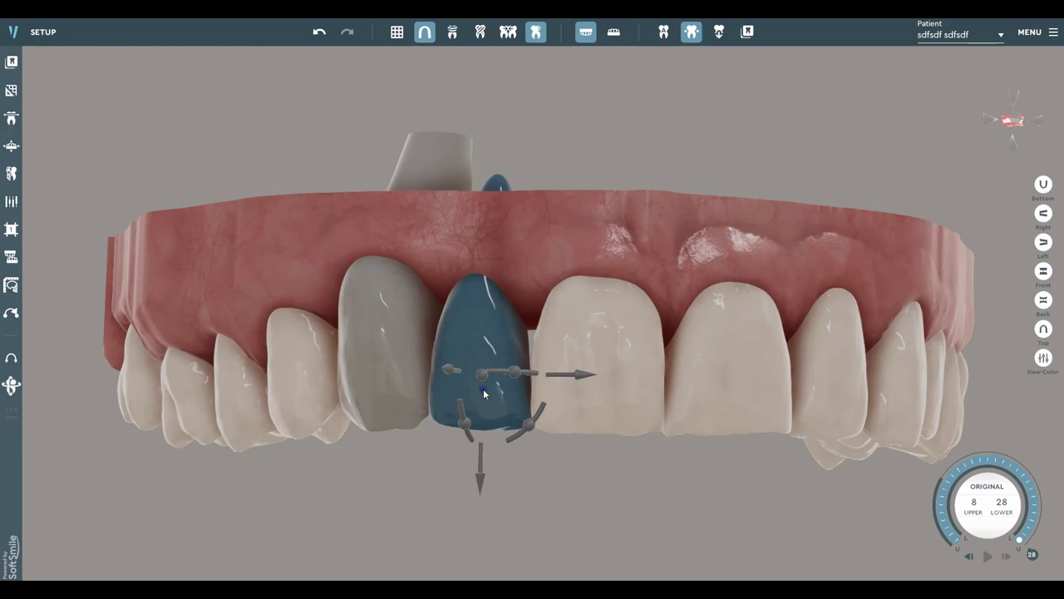
right_click(483, 389)
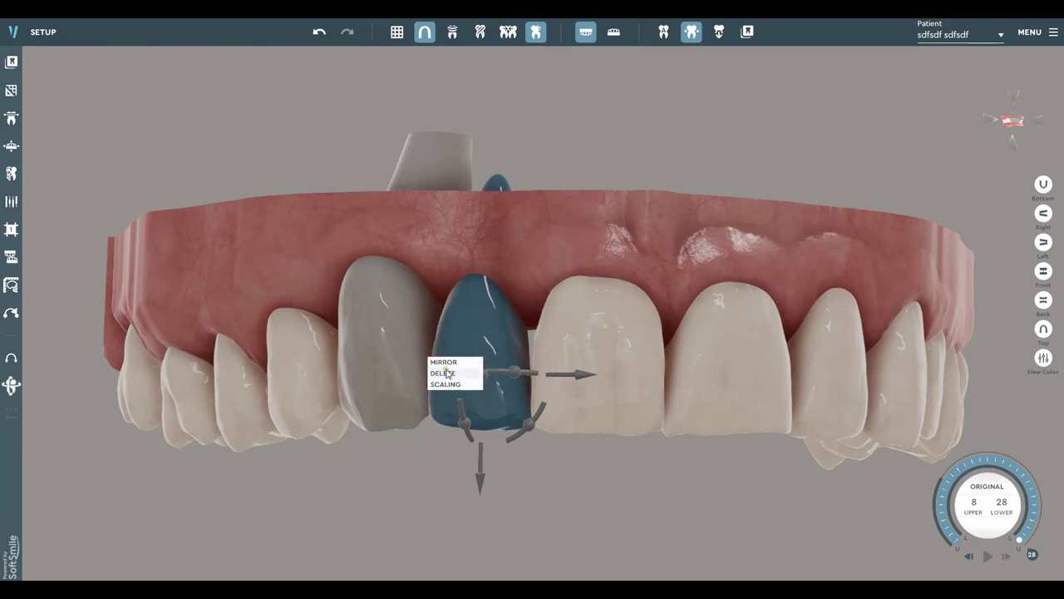
left_click(446, 383)
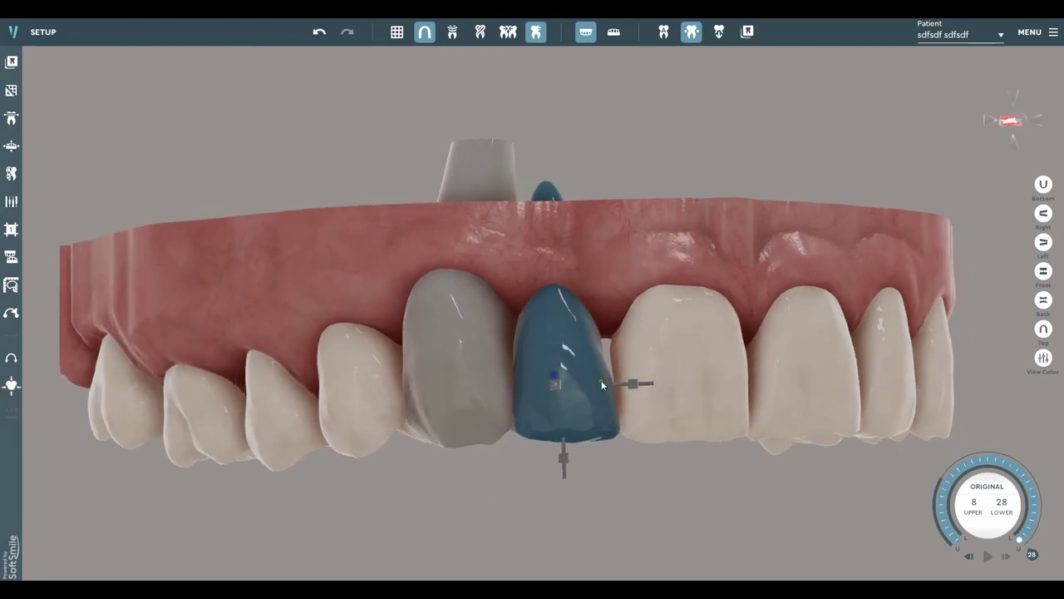
left_click_drag(626, 384, 535, 383)
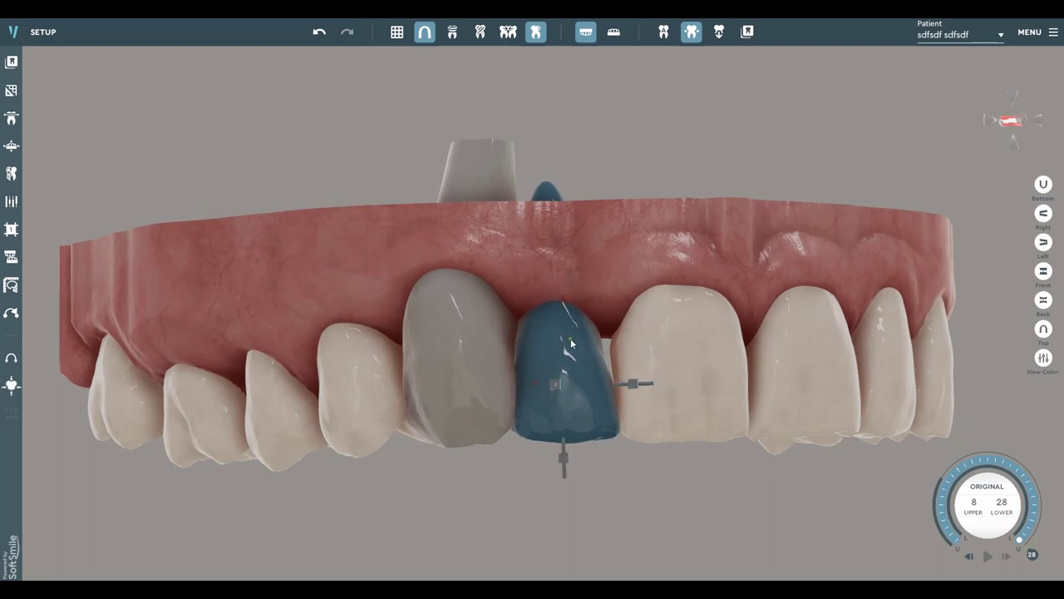
Step: Scale the pontic at position 12 narrower along the arch and adjust its front-to-back thickness
right_click_drag(680, 446, 642, 213)
left_click_drag(641, 213, 553, 213)
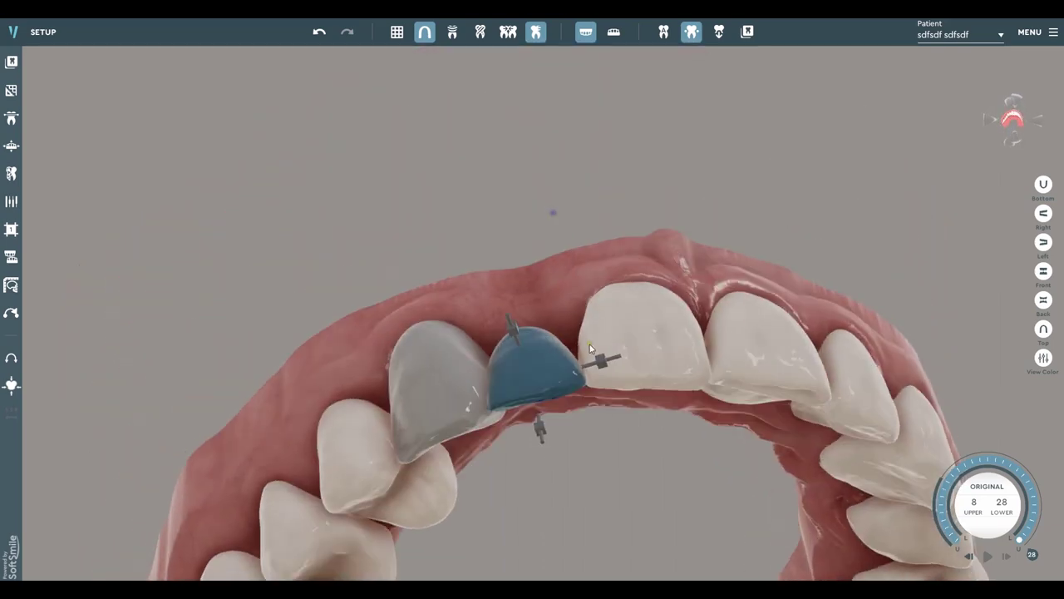
left_click_drag(600, 360, 629, 352)
left_click_drag(513, 329, 531, 388)
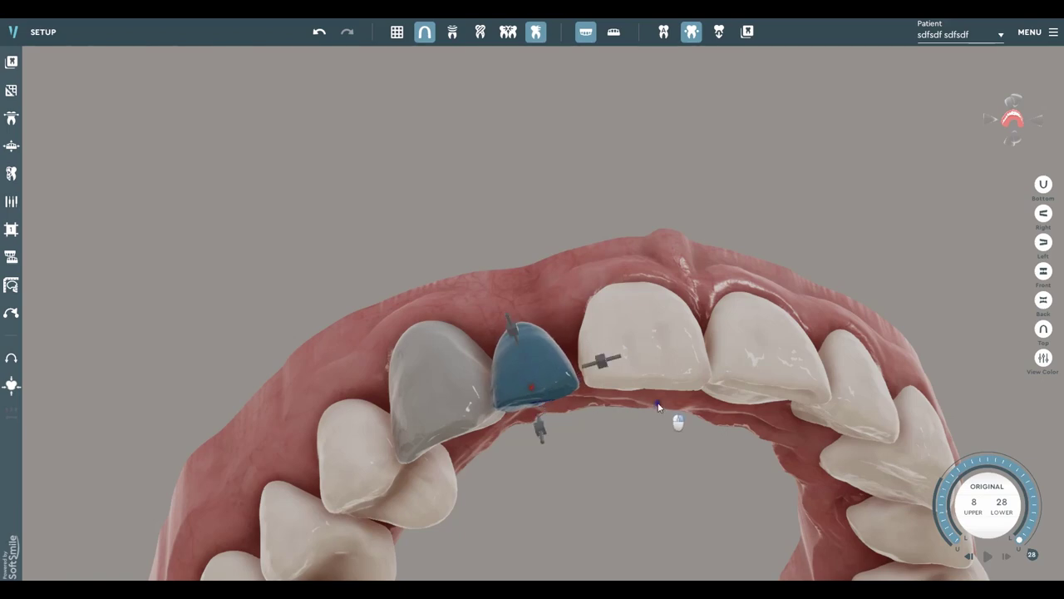
Step: Leave scaling and shift the pontic at position 12 along the arch toward tooth 11 to close the gap
right_click_drag(657, 401, 612, 308)
left_click_drag(612, 309, 580, 301)
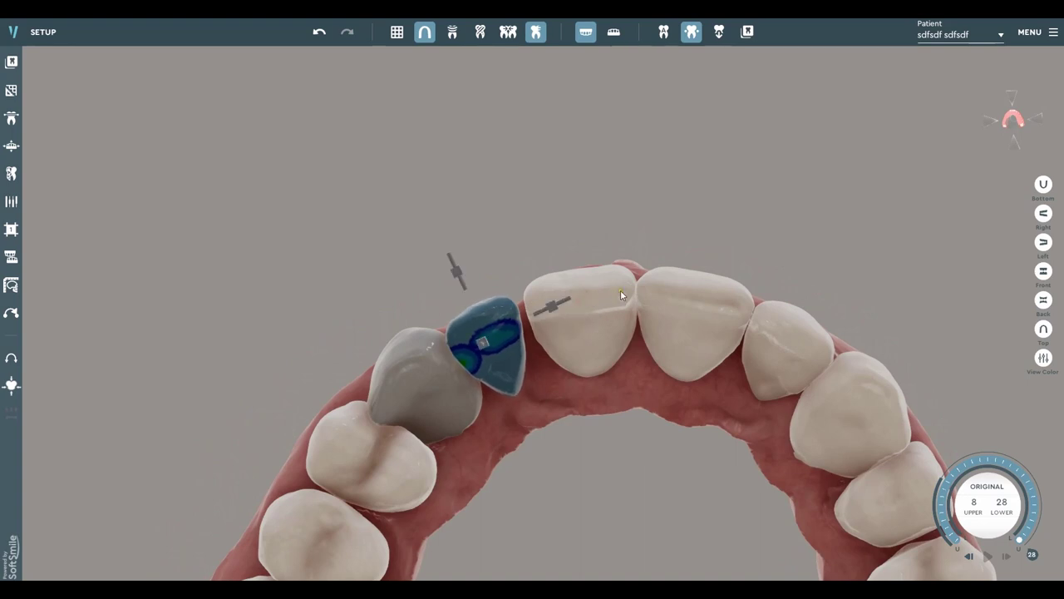
left_click(558, 288)
left_click(509, 339)
left_click_drag(579, 297, 628, 271)
Step: Scale the pontic at position 13 slightly smaller in width and thickness to fit between its neighbours
right_click_drag(630, 274, 421, 384)
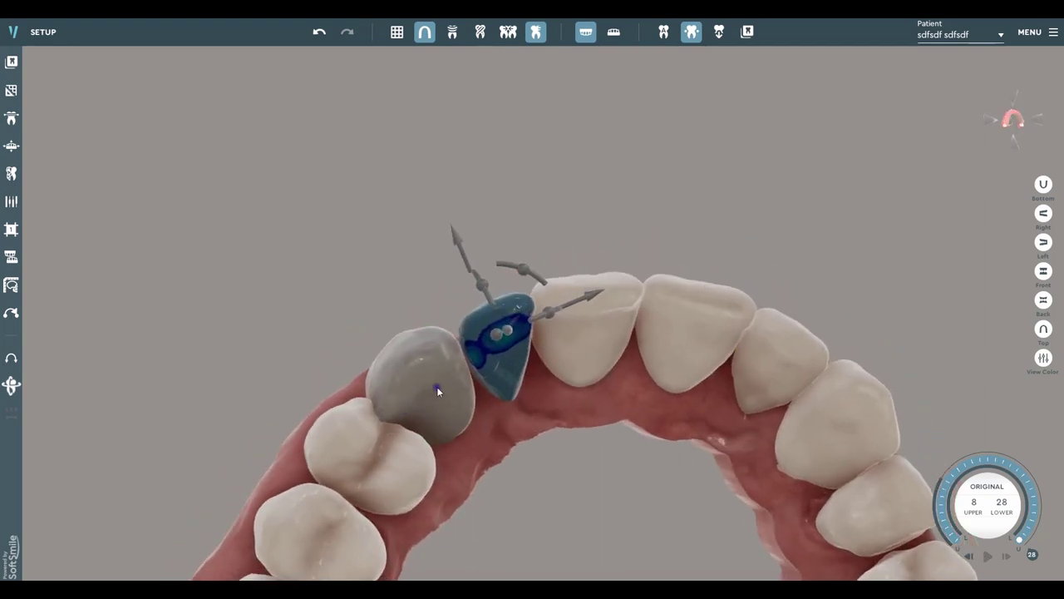
left_click(425, 382)
right_click(420, 378)
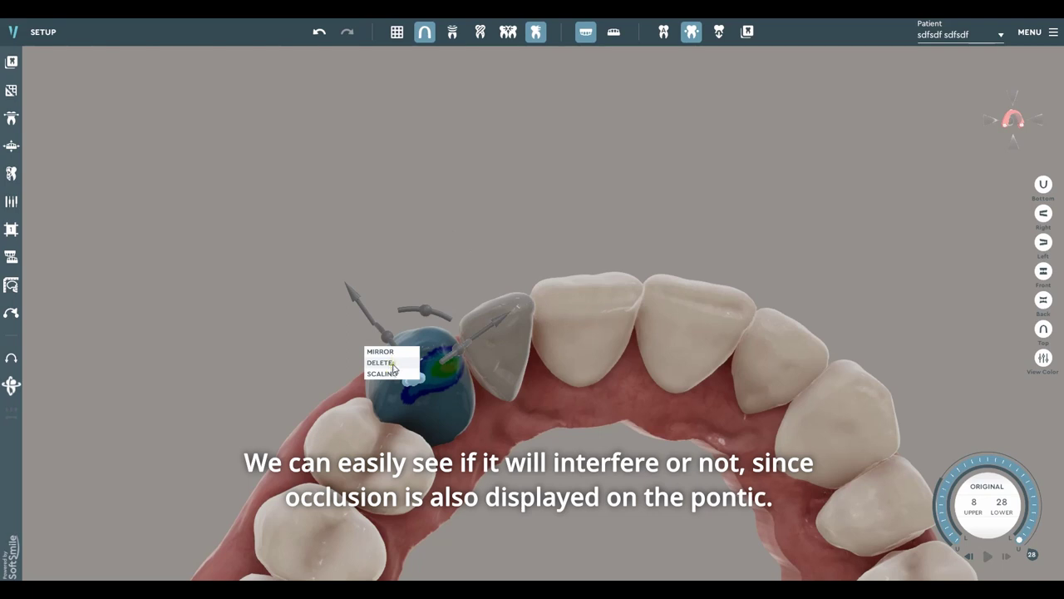
left_click(399, 373)
left_click_drag(468, 337, 429, 349)
left_click_drag(379, 321, 383, 335)
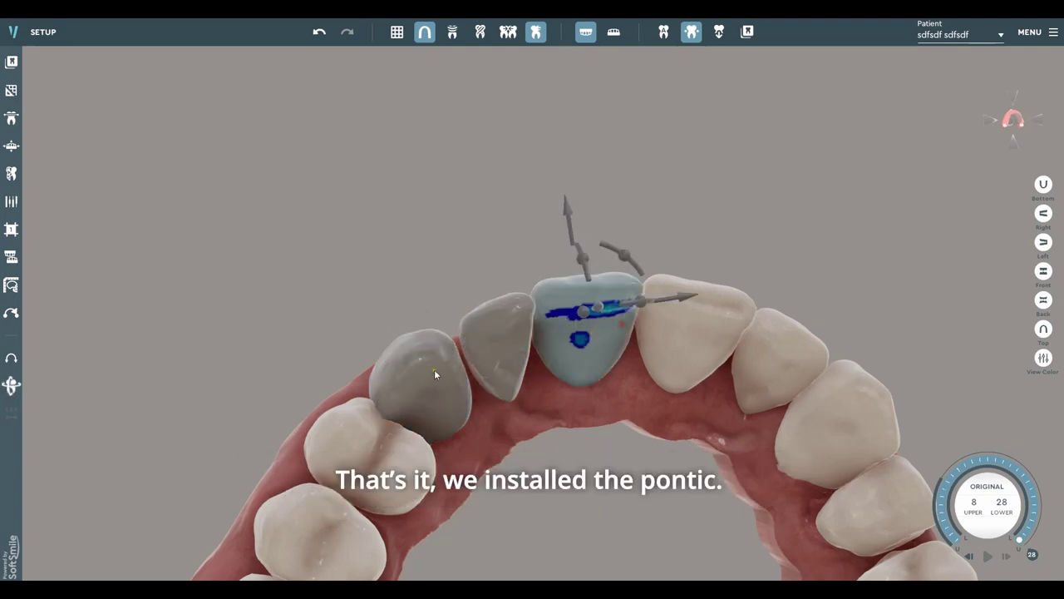
Step: Nudge the pontic at position 13 outward from the arch and fine-tune its vertical level against the adjacent teeth
left_click(434, 374)
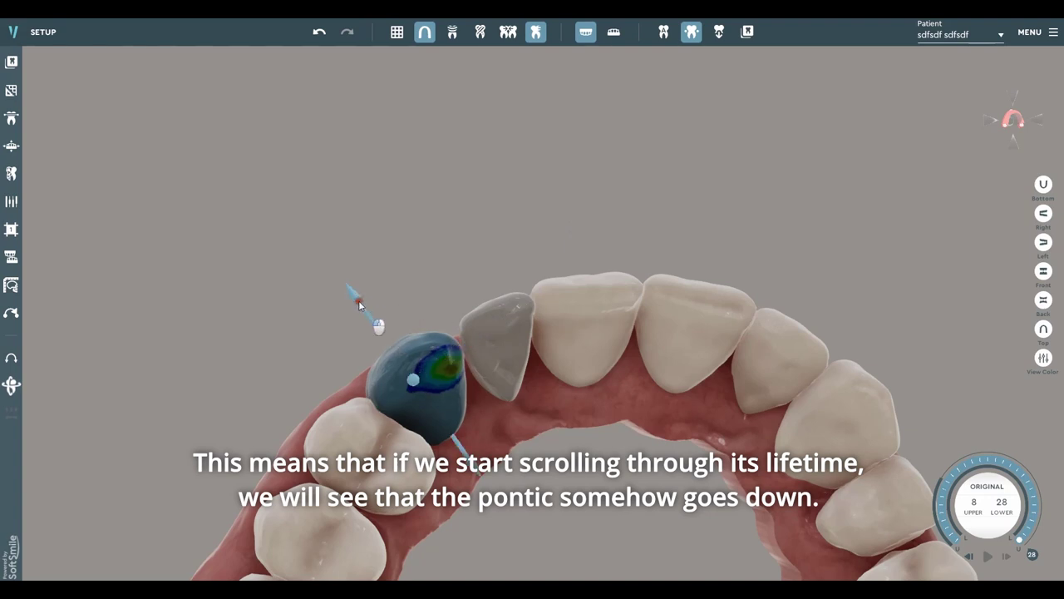
left_click_drag(359, 300, 334, 269)
left_click_drag(417, 308, 525, 306)
right_click_drag(496, 348, 549, 346)
right_click_drag(601, 369, 494, 341)
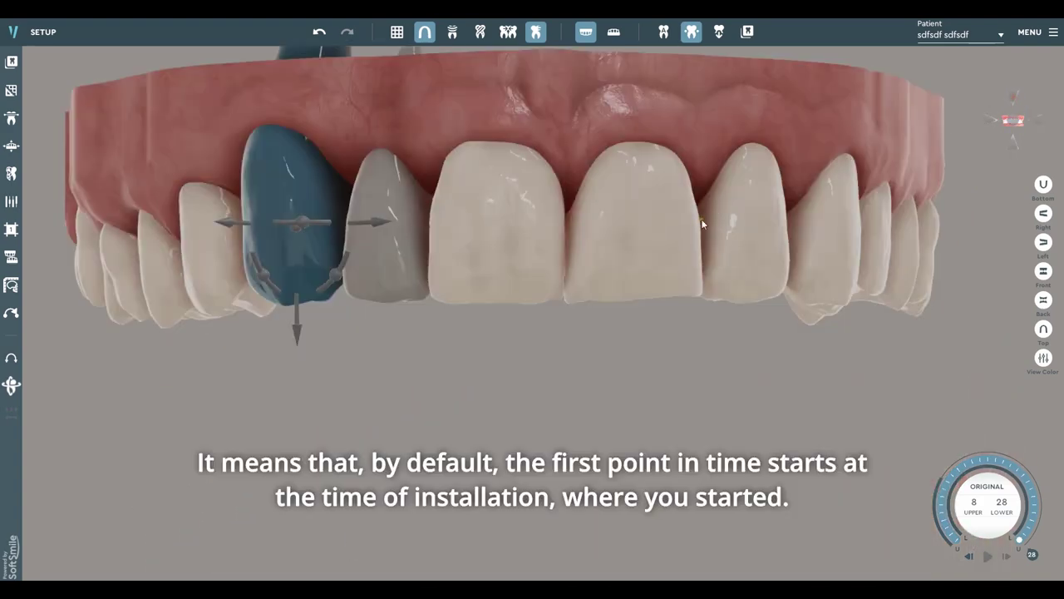
scroll(700, 222, "up", 1)
scroll(585, 259, "down", 5)
middle_click_drag(525, 295, 531, 327)
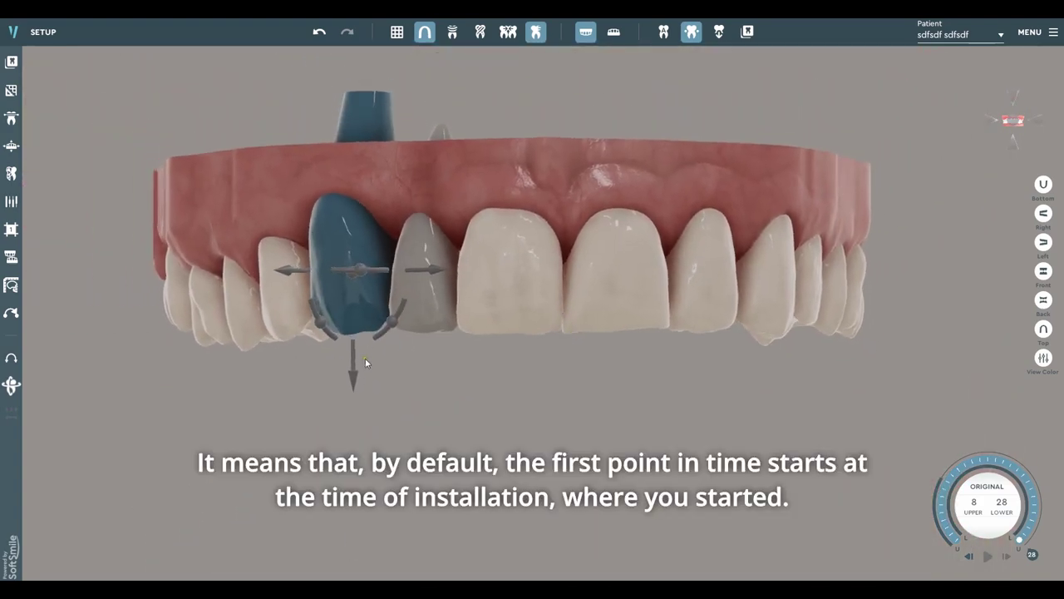
left_click_drag(355, 368, 357, 371)
scroll(440, 355, "down", 2)
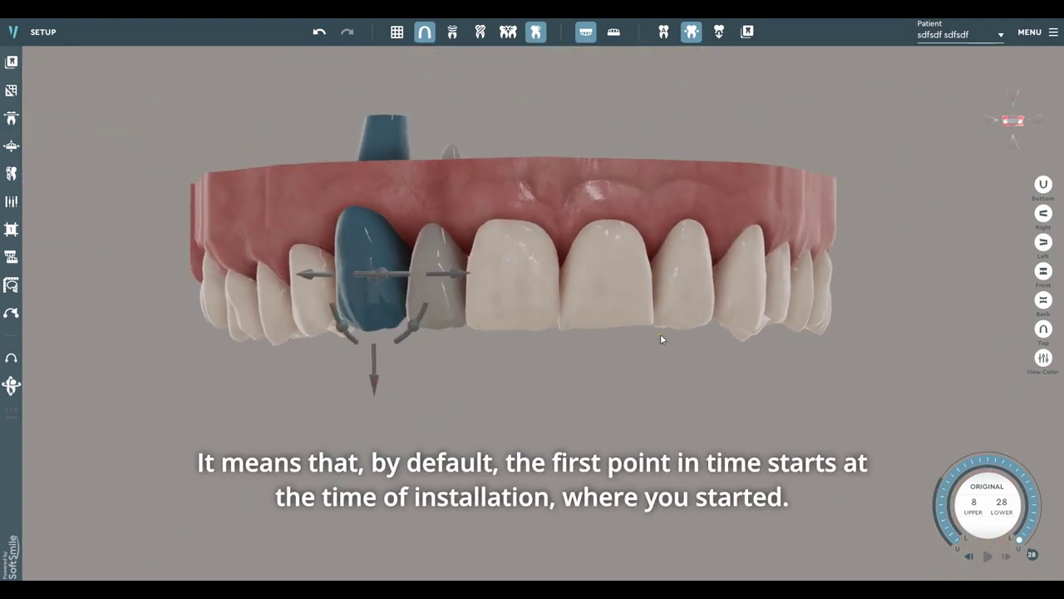
Step: Compare the pontics at stage 3 and final stage 28 from the occlusal side, and check the pontic placement chart
left_click(995, 144)
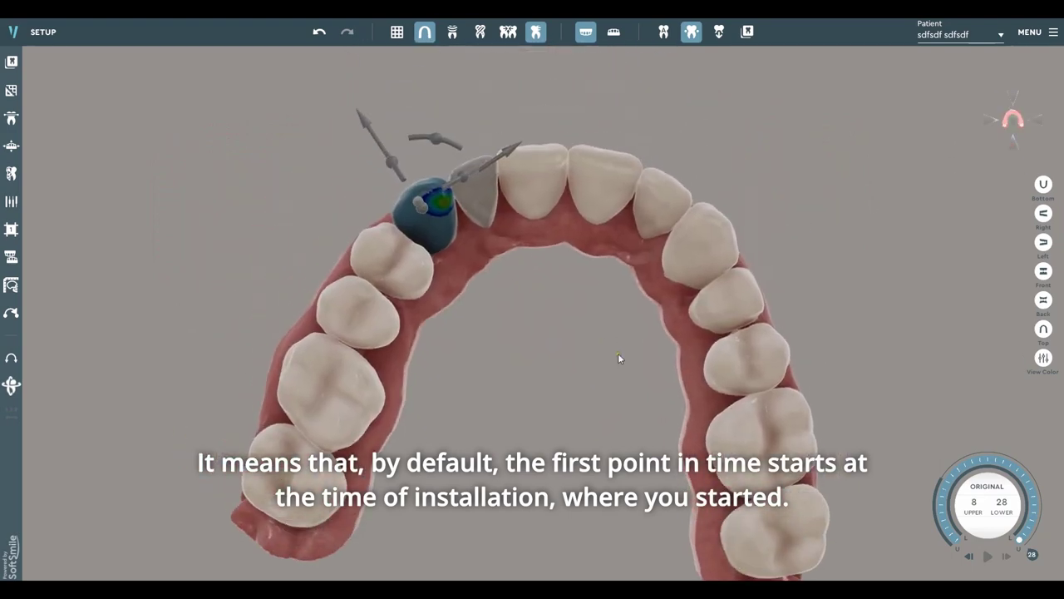
scroll(532, 246, "up", 3)
scroll(981, 495, "down", 7)
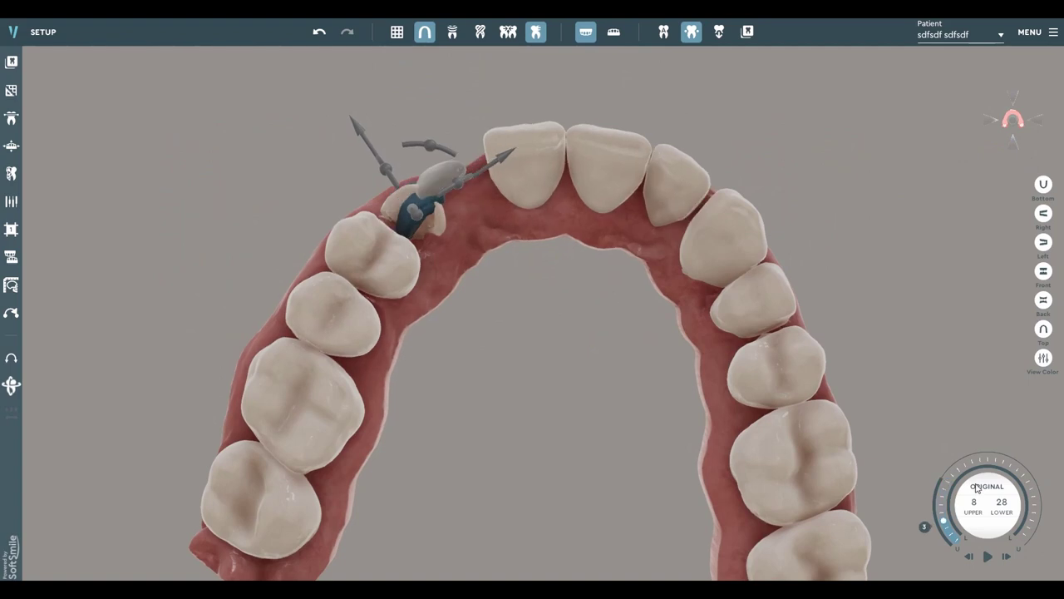
left_click(976, 488)
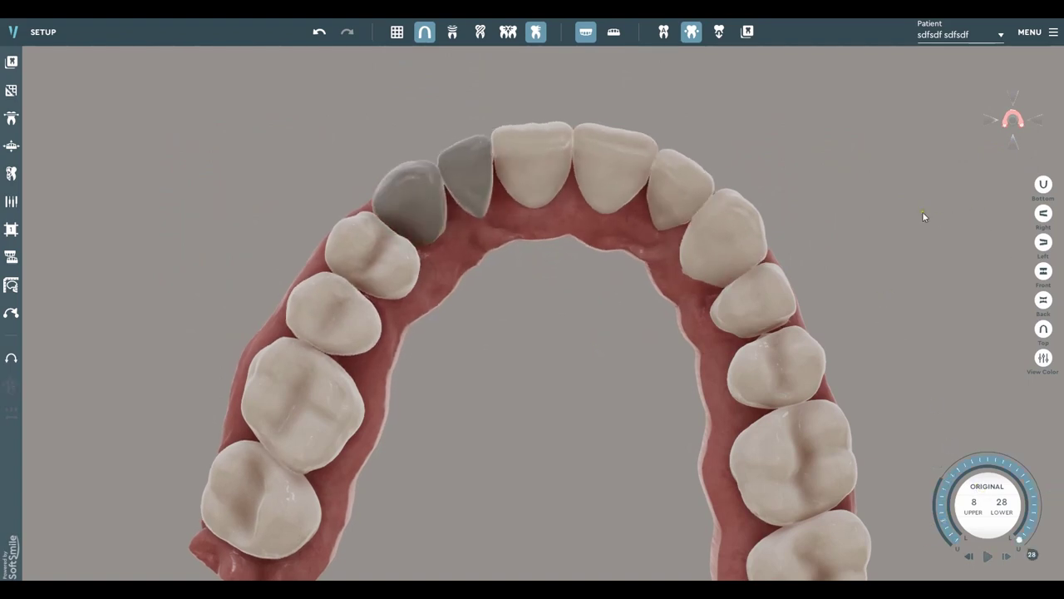
left_click(719, 31)
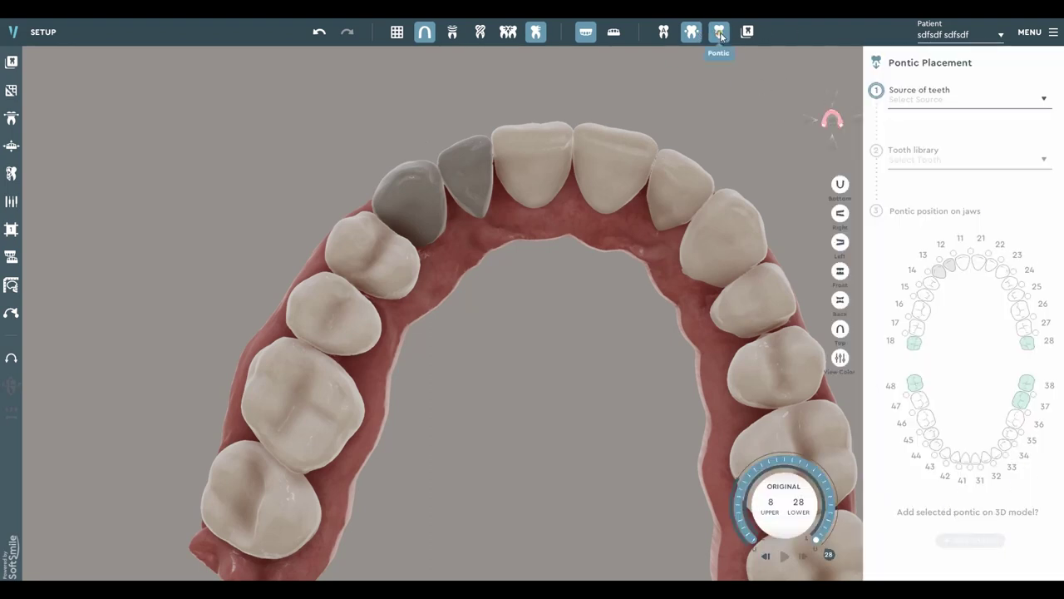
left_click(719, 31)
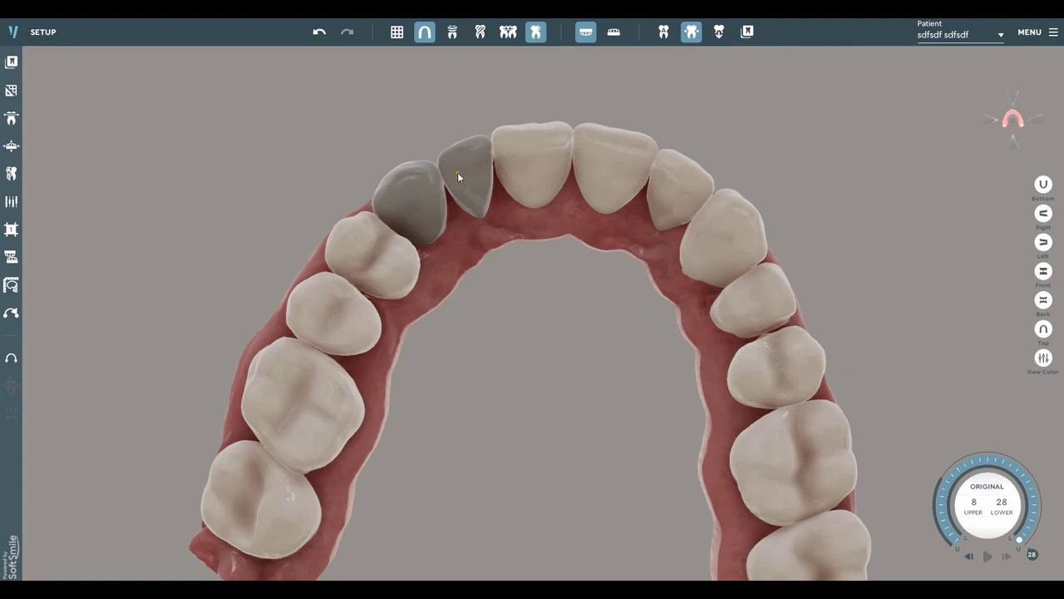
Step: Open the treatment plan and run the stages from 0 to 28 to examine how both pontics travel
left_click(11, 201)
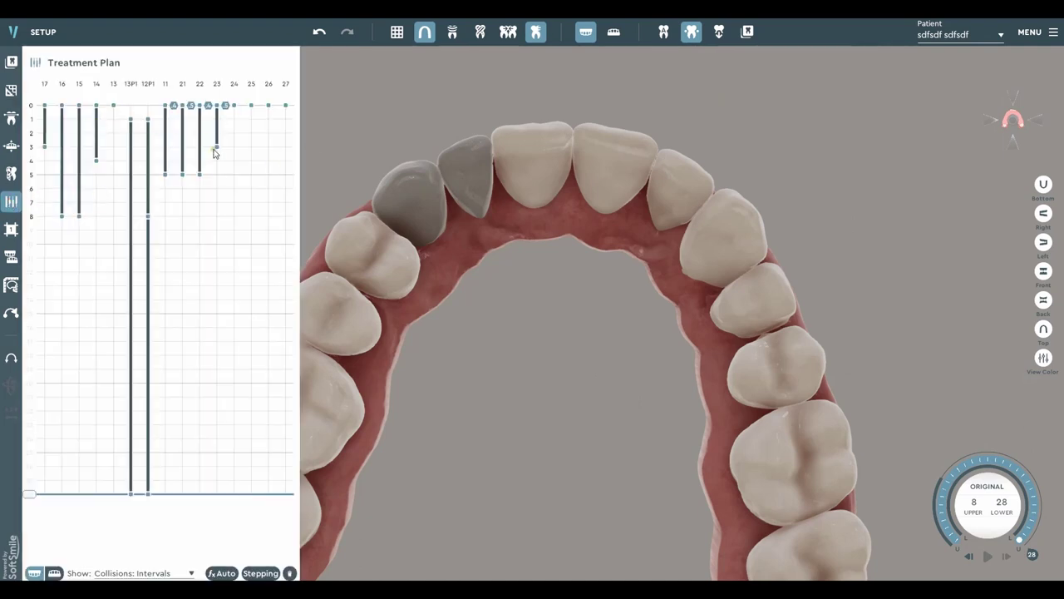
middle_click_drag(382, 197, 510, 175)
scroll(502, 191, "down", 3)
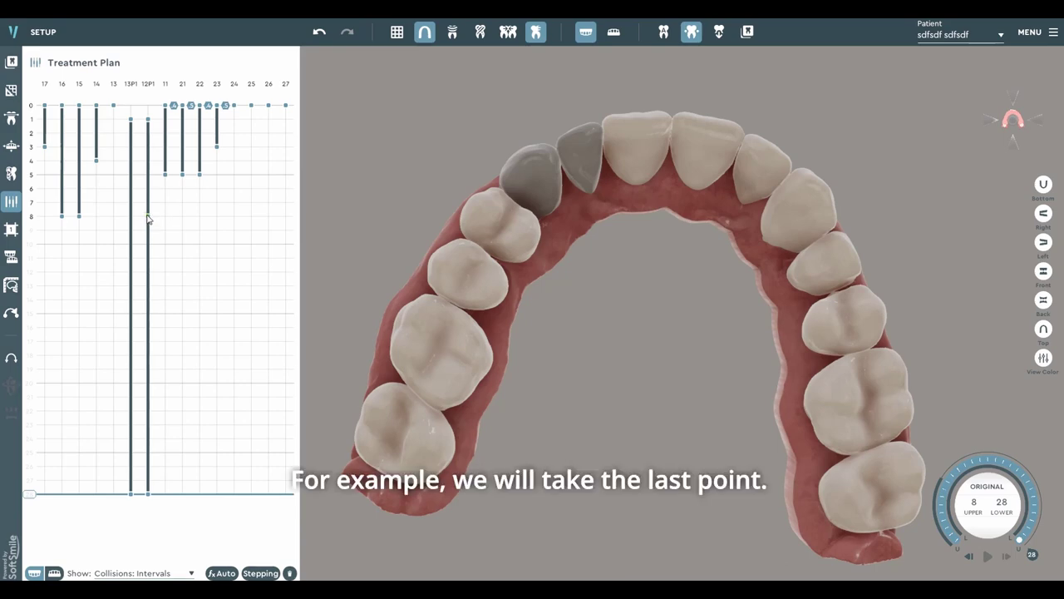
left_click_drag(1019, 539, 957, 540)
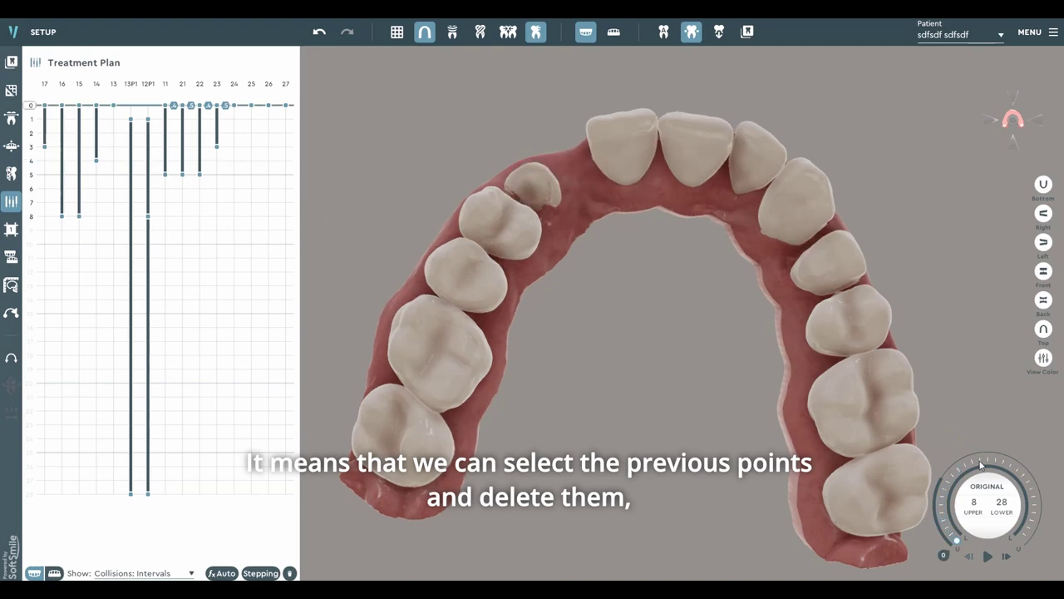
scroll(980, 466, "up", 16)
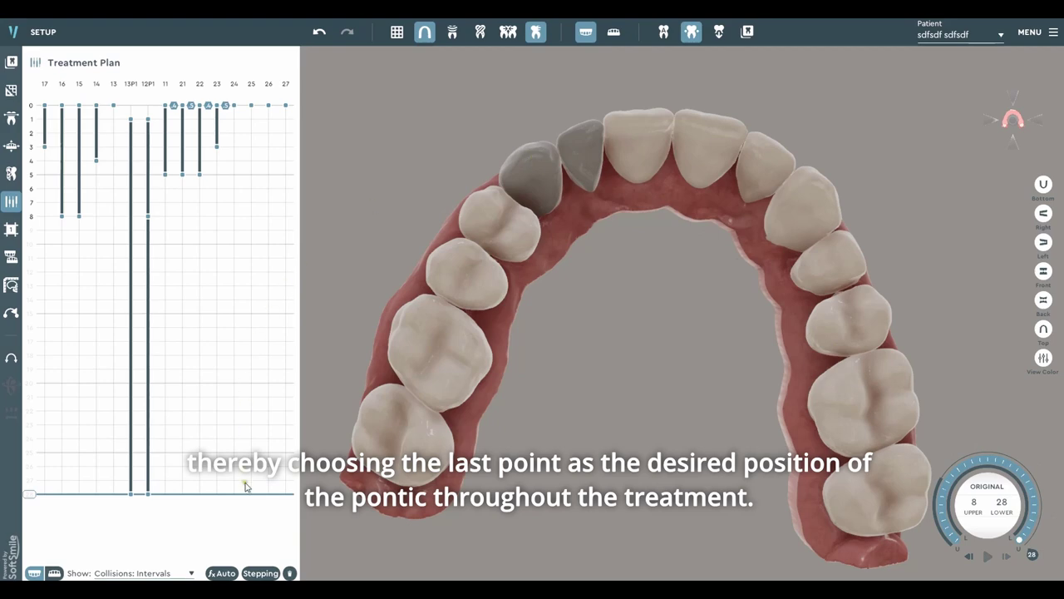
Step: Delete the earlier position points of both pontics in the plan so their last position applies throughout the treatment
left_click_drag(234, 507, 65, 439)
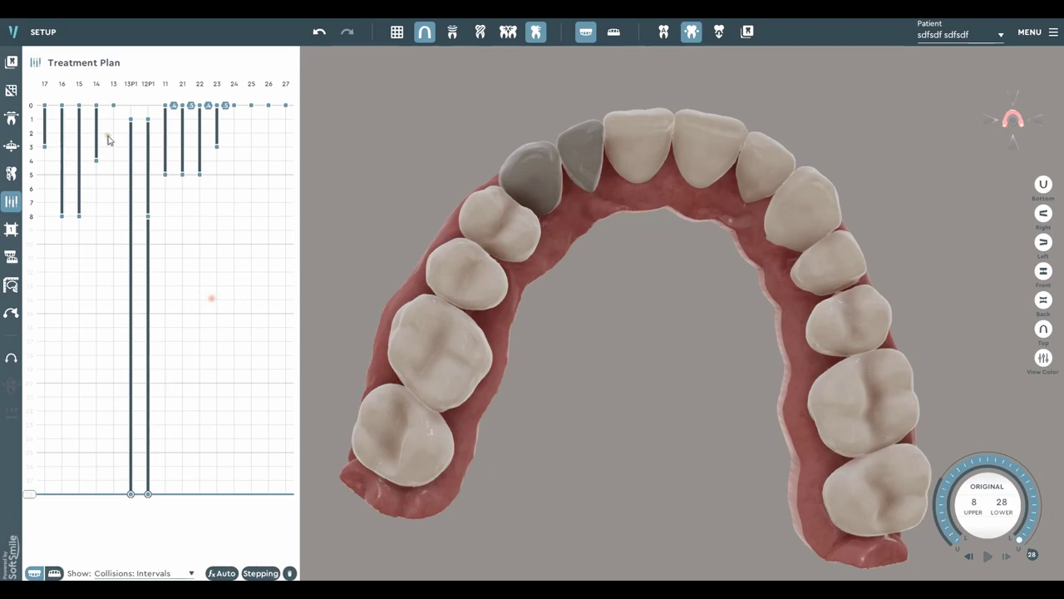
left_click_drag(115, 115, 155, 132)
key("Delete")
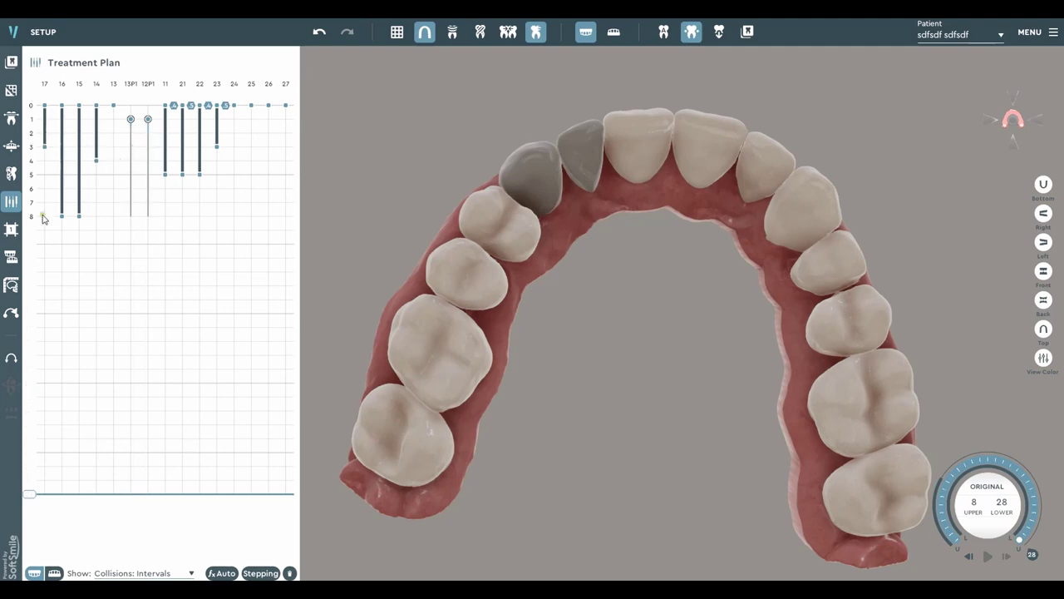
Step: Move the plan's timeline through the early stages, including 6 and 3, to examine the pontics' positions
left_click(33, 129)
left_click_drag(31, 129, 29, 84)
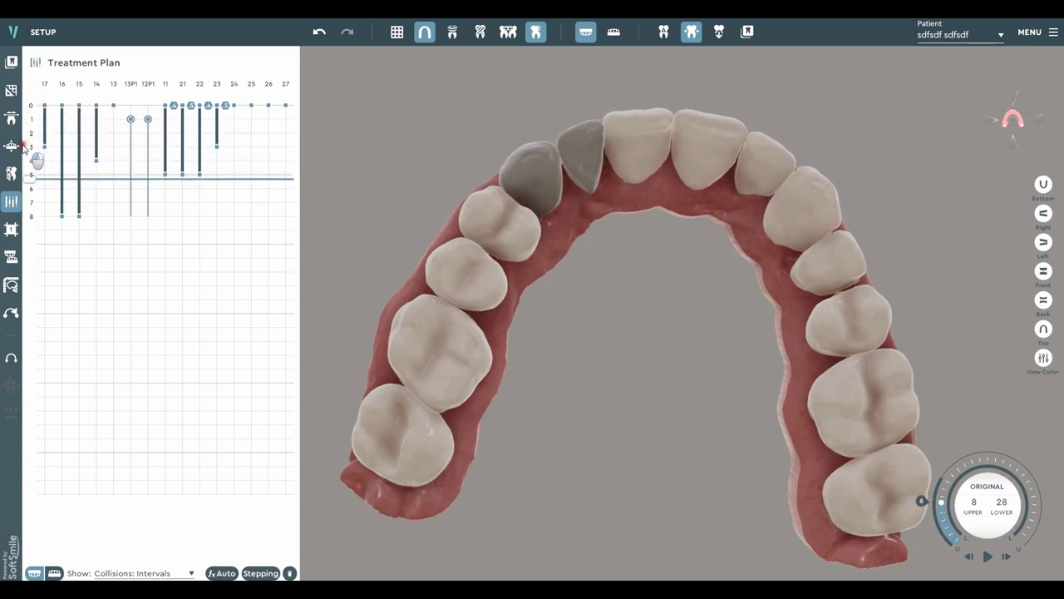
mouse_move(22, 146)
left_mouse_down()
mouse_move(22, 328)
mouse_move(36, 439)
mouse_move(59, 304)
mouse_move(42, 133)
mouse_move(51, 98)
mouse_move(36, 183)
mouse_move(45, 102)
left_mouse_up()
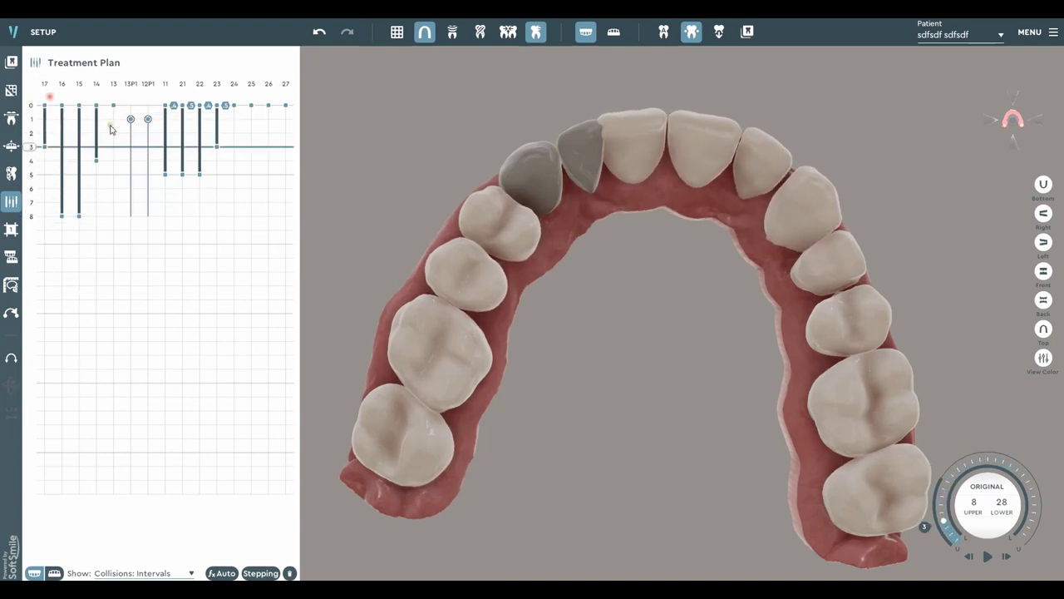
Step: At stage 2, shift the pontic at position 12 along the arch toward position 13 to create a movement
left_click(31, 133)
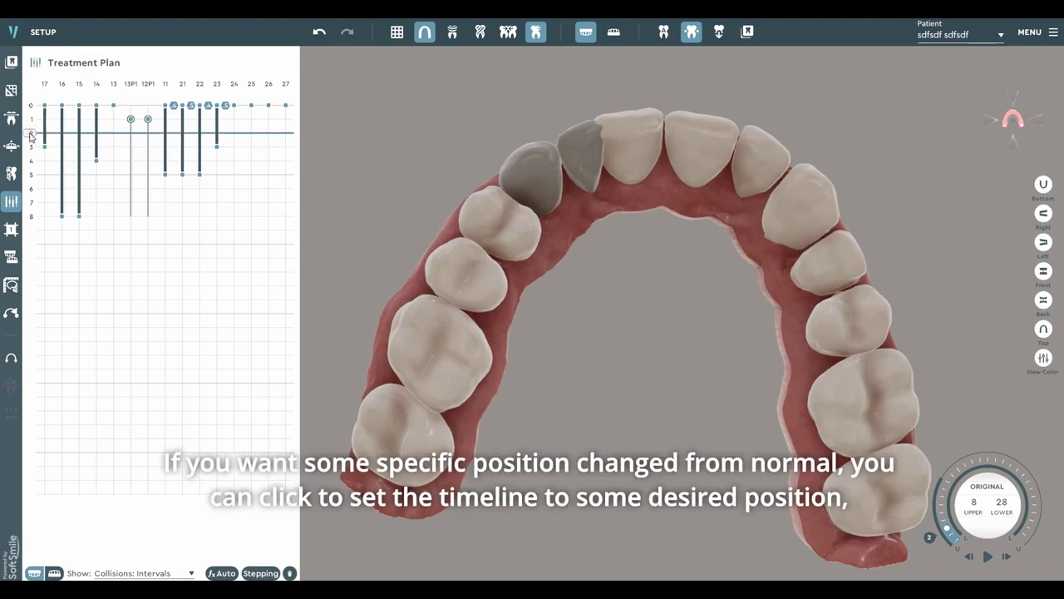
left_click(562, 160)
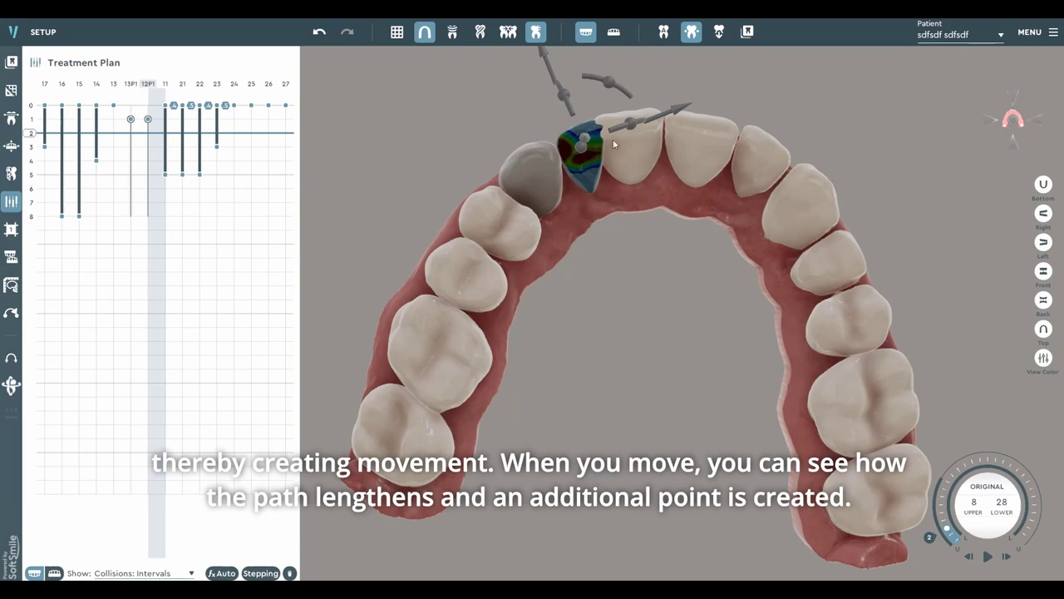
scroll(640, 176, "up", 1)
middle_click_drag(645, 183, 657, 195)
left_click_drag(689, 116, 655, 129)
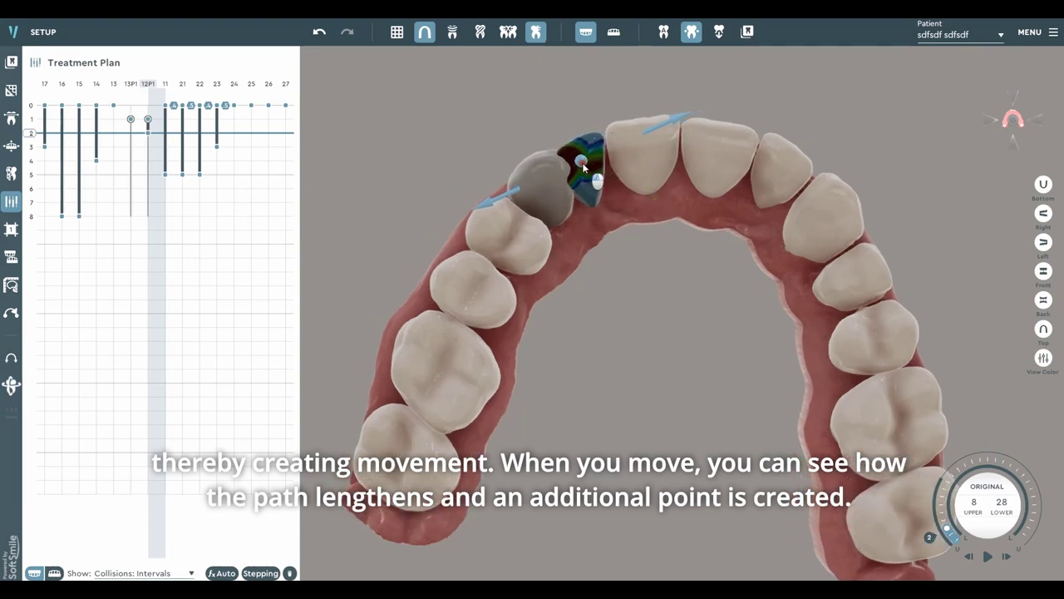
left_click_drag(582, 164, 591, 159)
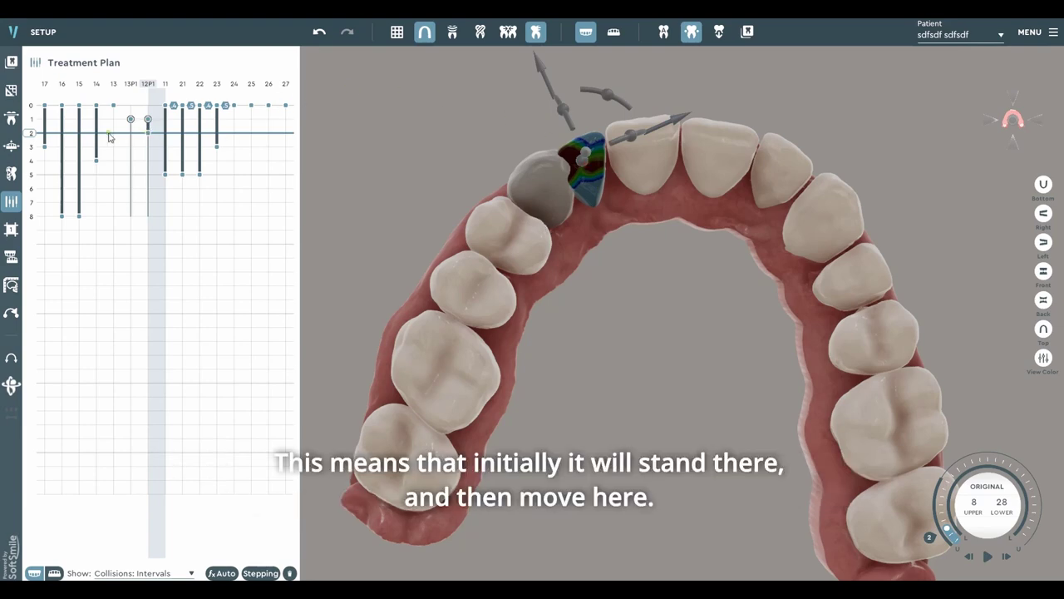
Step: Check stages 0 to 2, and delete the stage 1 point of the pontic at position 12 so its shifted position applies from the start
left_click(34, 107)
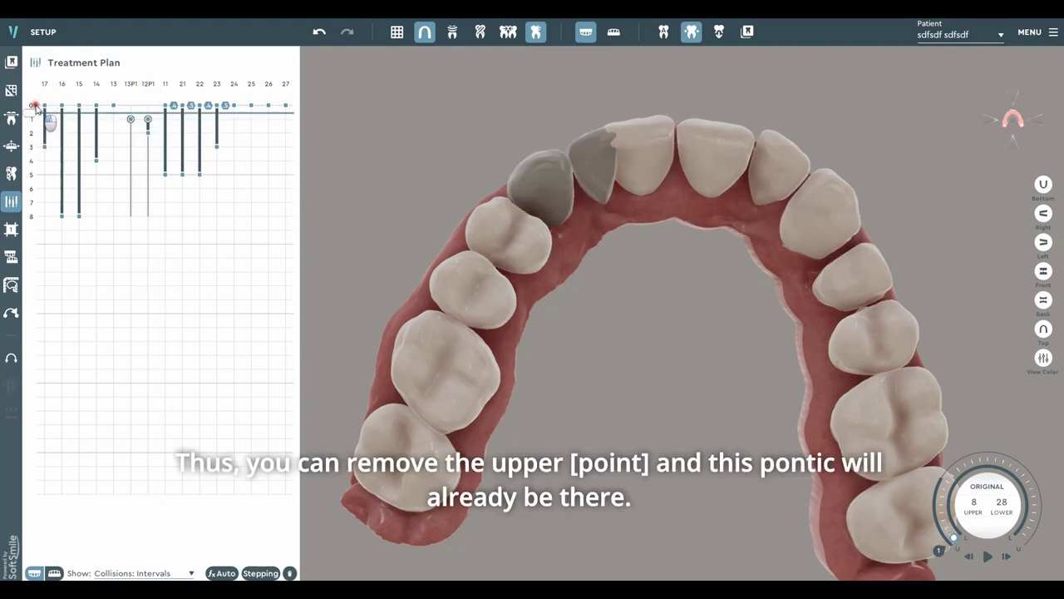
left_click_drag(35, 108, 36, 122)
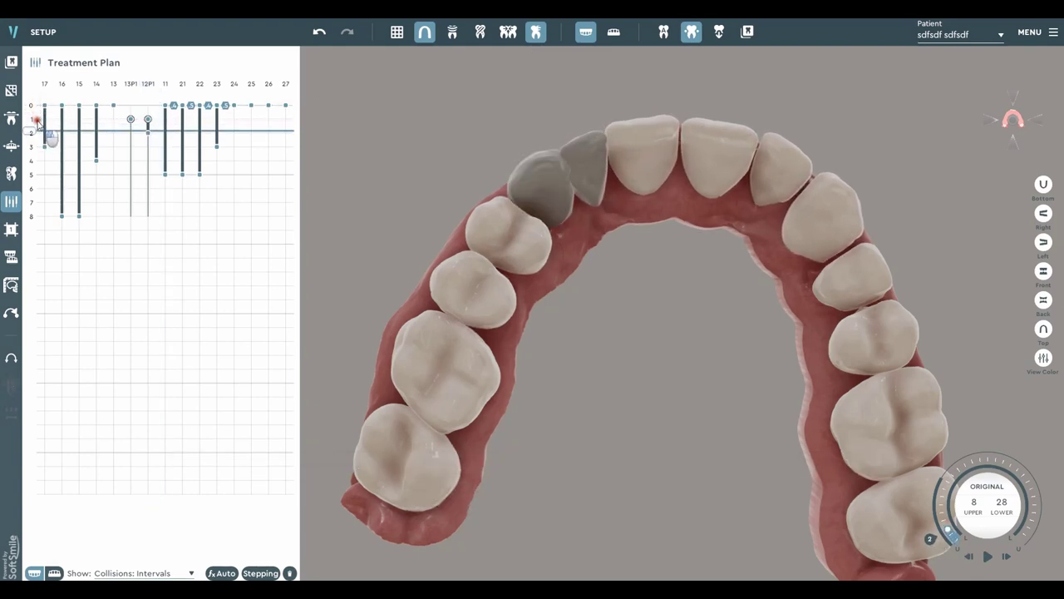
left_click(147, 119)
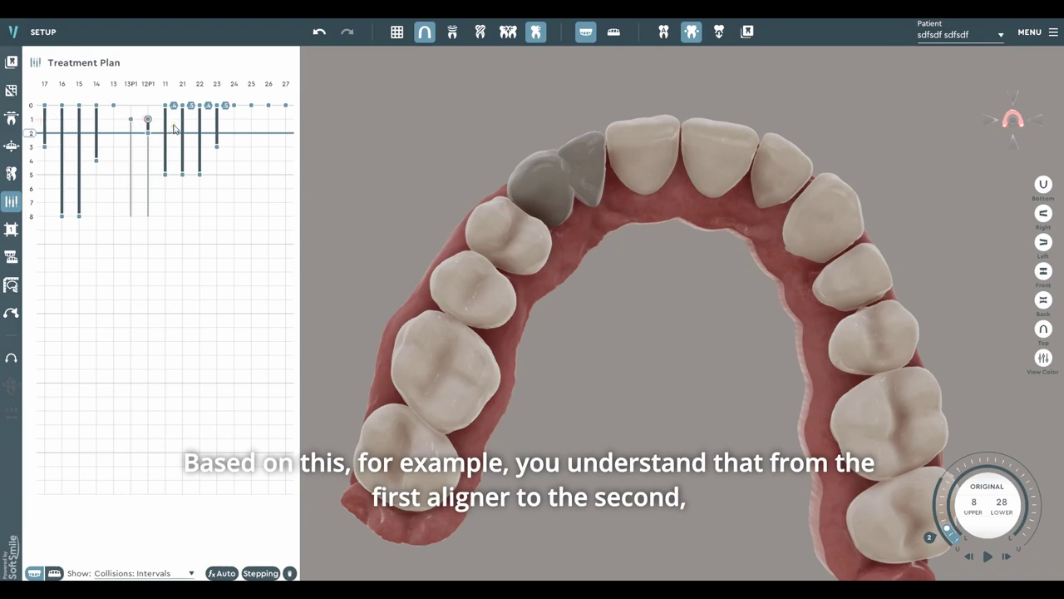
mouse_move(34, 134)
left_mouse_down()
mouse_move(35, 97)
mouse_move(42, 127)
mouse_move(45, 114)
mouse_move(230, 124)
left_mouse_up()
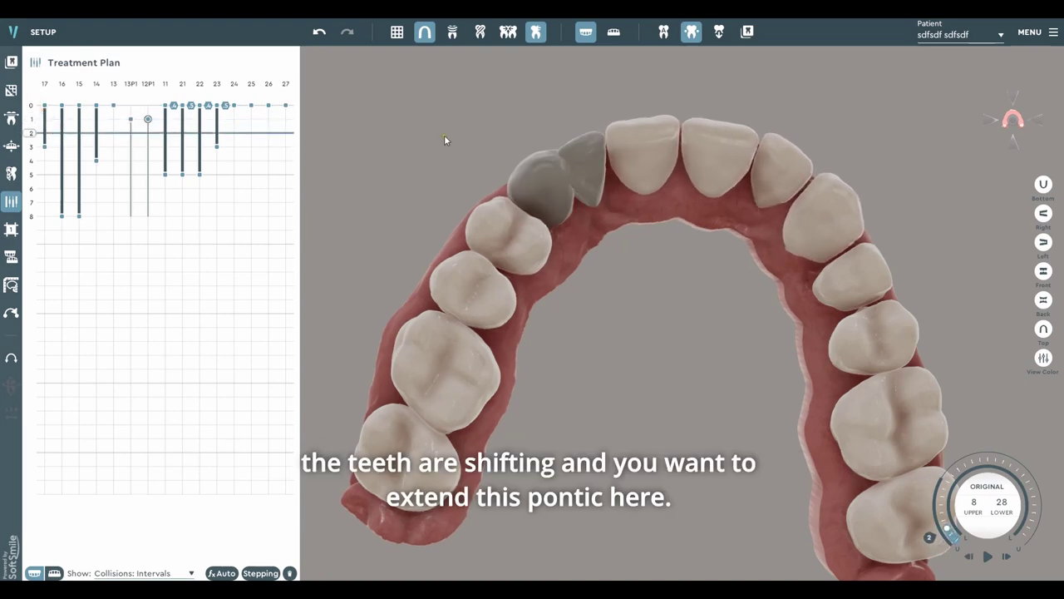
Step: At stage 3, shift the pontic at position 12 along the arch toward tooth 11 to create a movement from stage 1
left_click(34, 121)
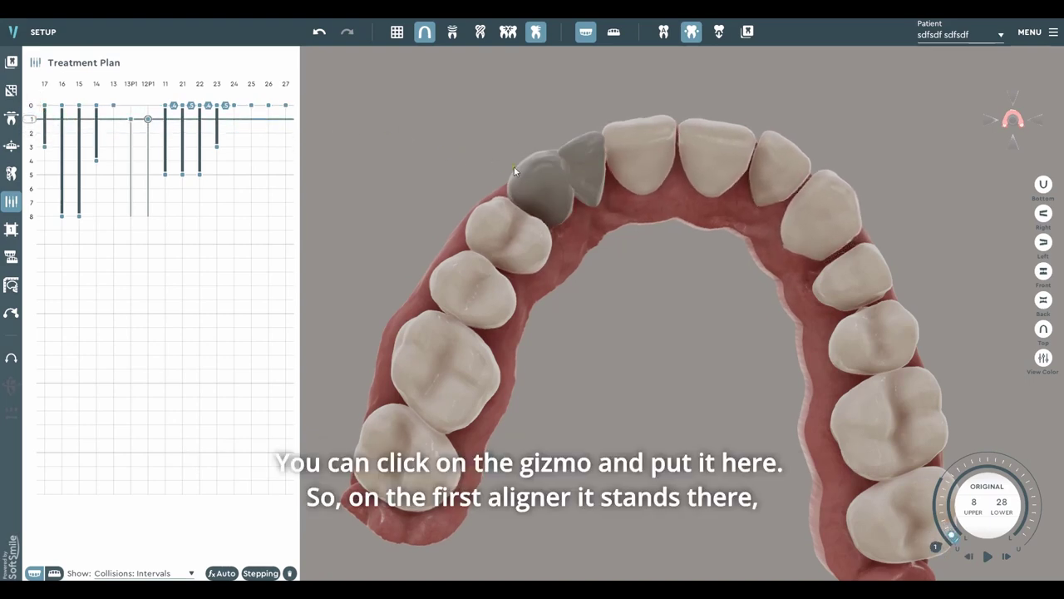
left_click(29, 133)
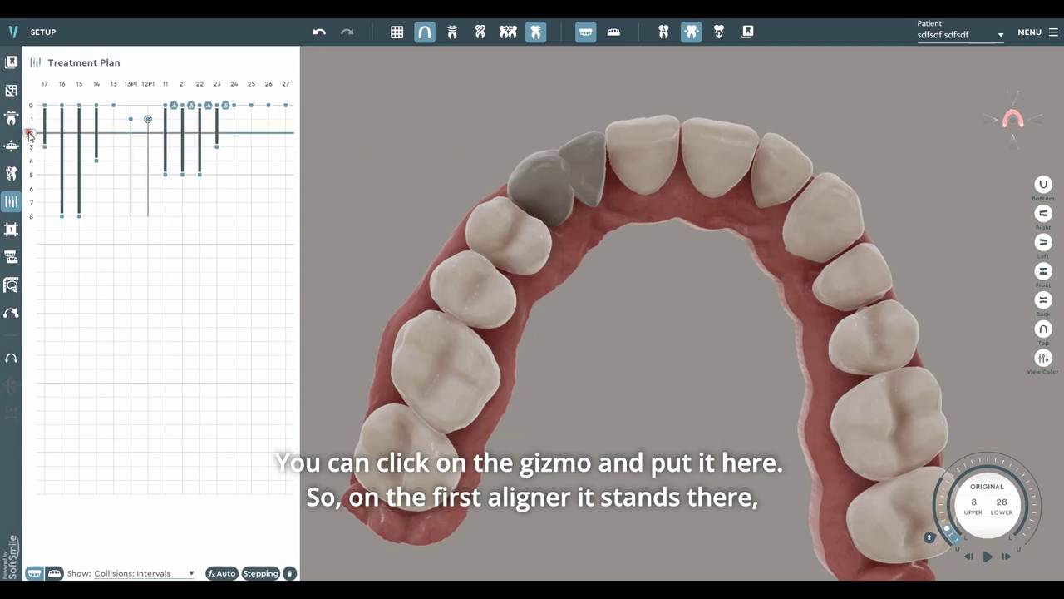
mouse_move(30, 132)
left_mouse_down()
mouse_move(31, 117)
mouse_move(35, 131)
left_mouse_up()
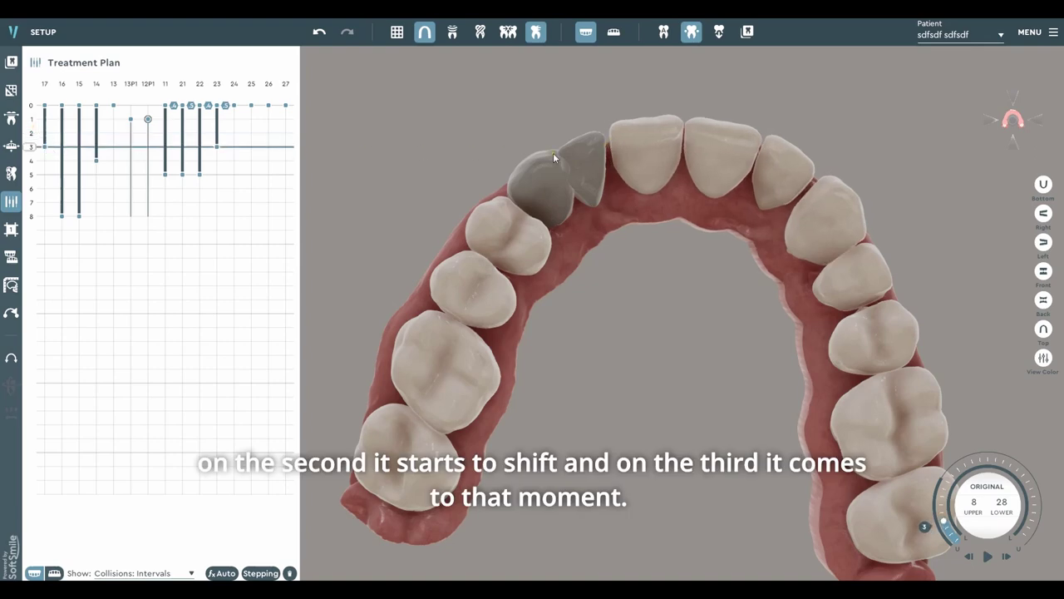
left_click(606, 164)
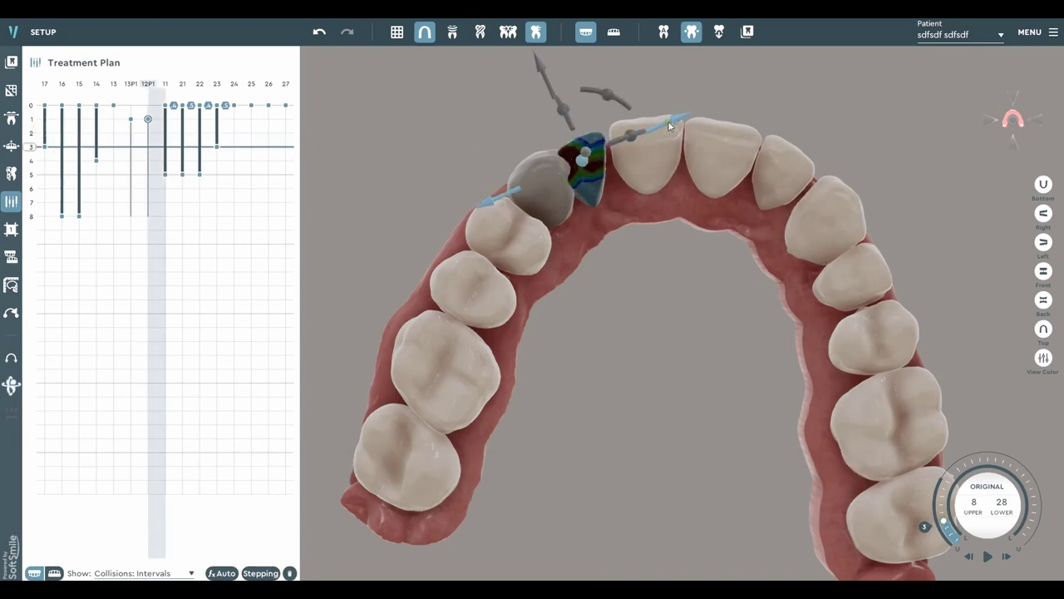
left_click(706, 115)
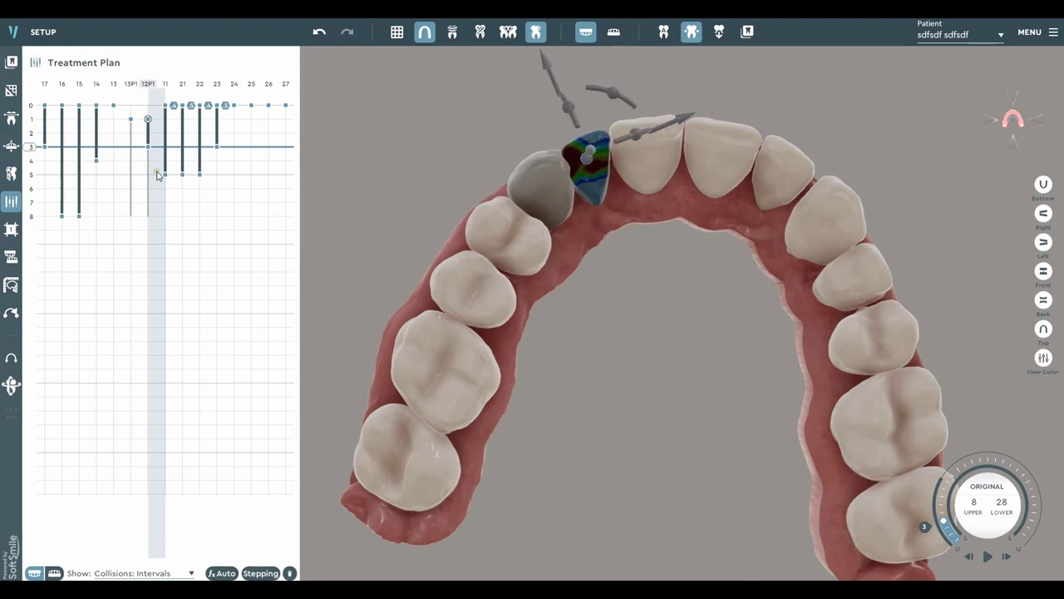
Step: Move the timeline from stage 0 to 4 and back to 3 to examine how the pontic at position 12 follows the neighbouring teeth
scroll(36, 149, "up", 2)
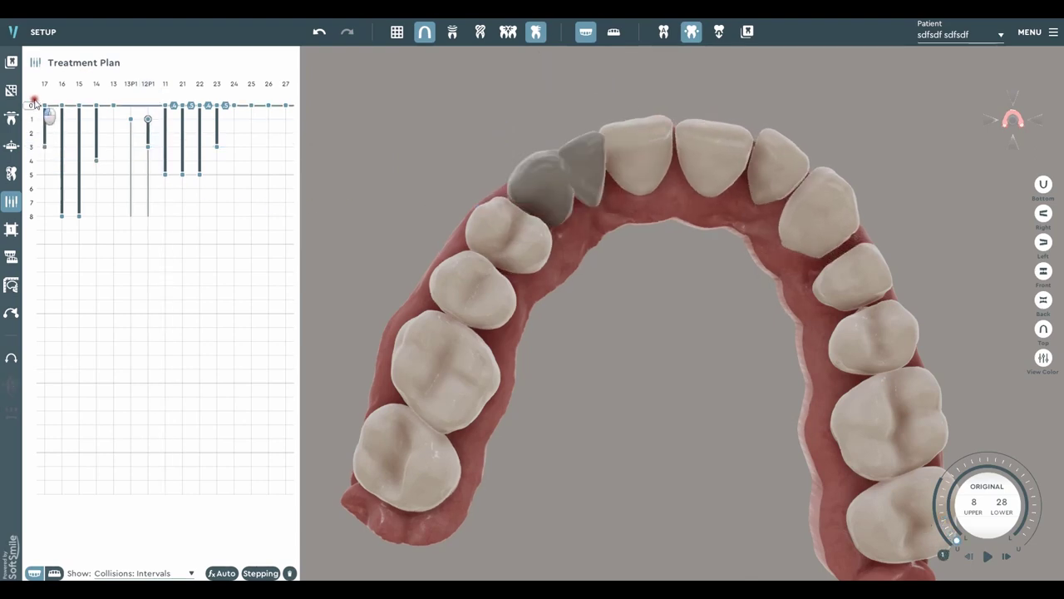
left_click_drag(35, 115, 305, 160)
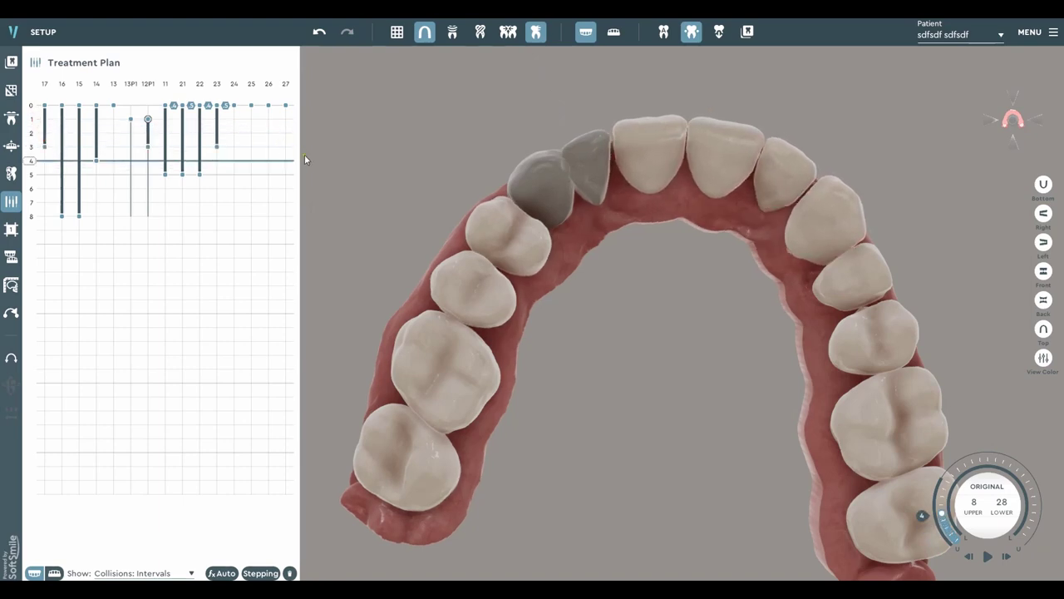
left_click(32, 148)
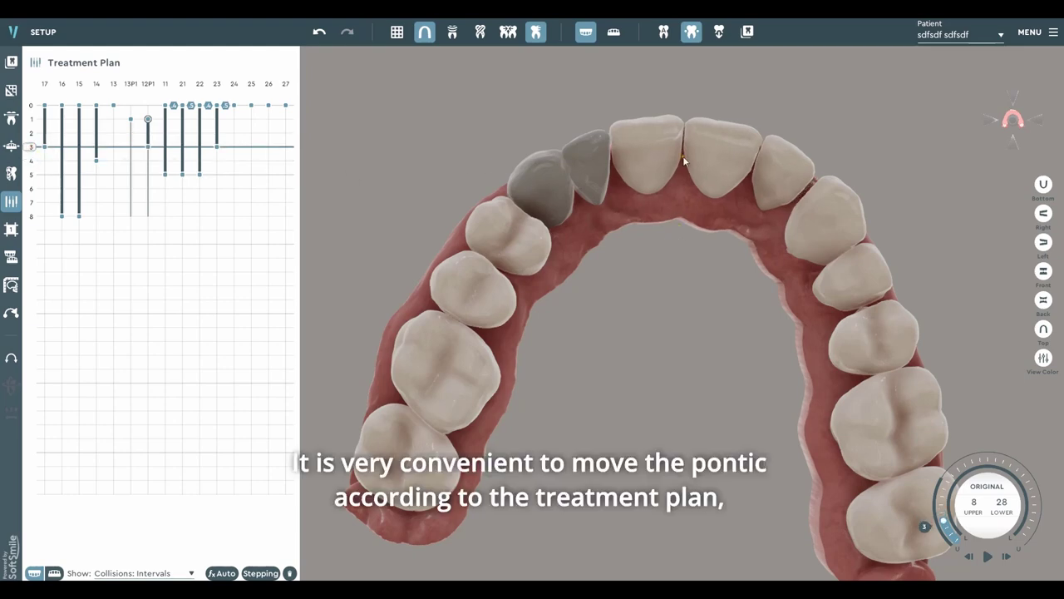
scroll(697, 166, "down", 2)
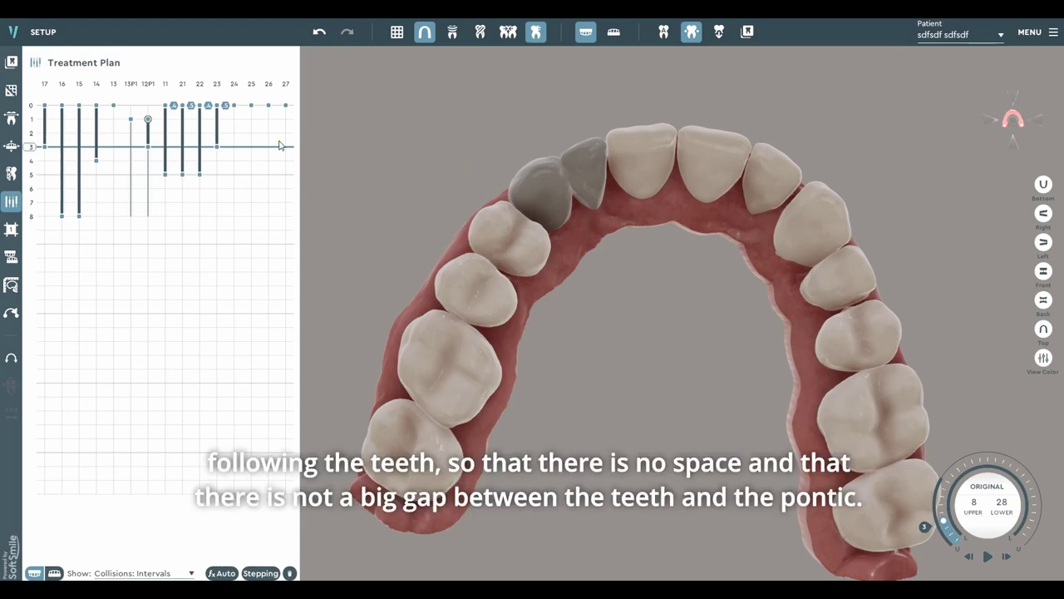
left_click_drag(580, 98, 568, 236)
left_click_drag(773, 197, 740, 149)
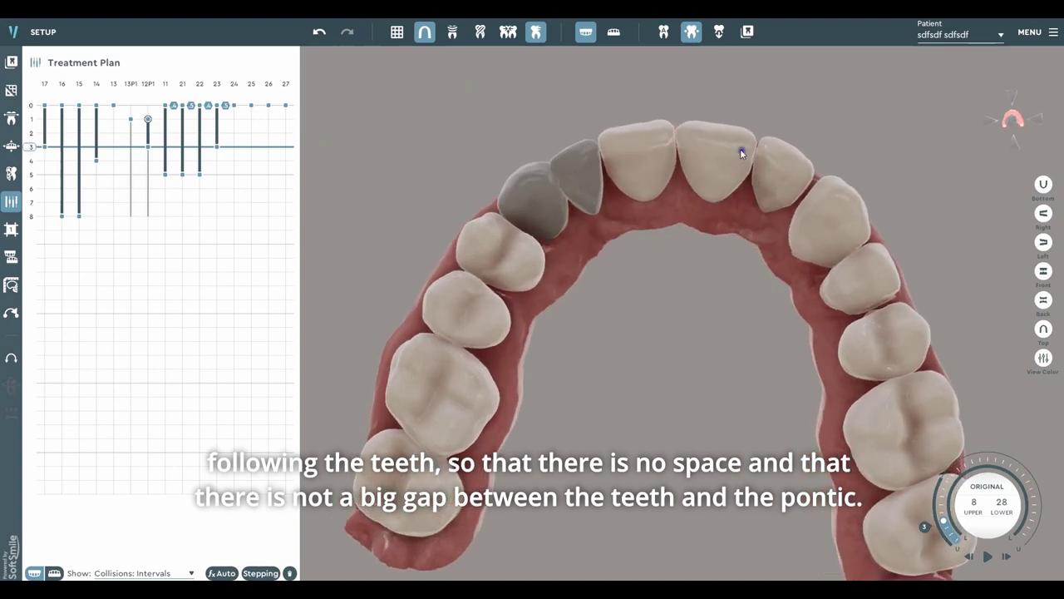
left_click_drag(675, 226, 717, 224)
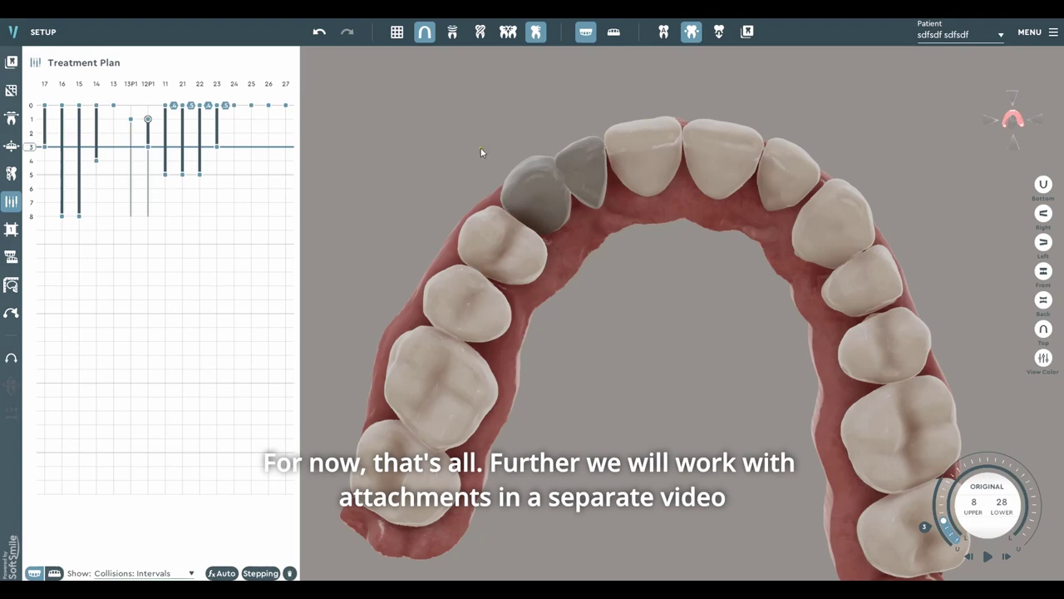
scroll(407, 236, "down", 3)
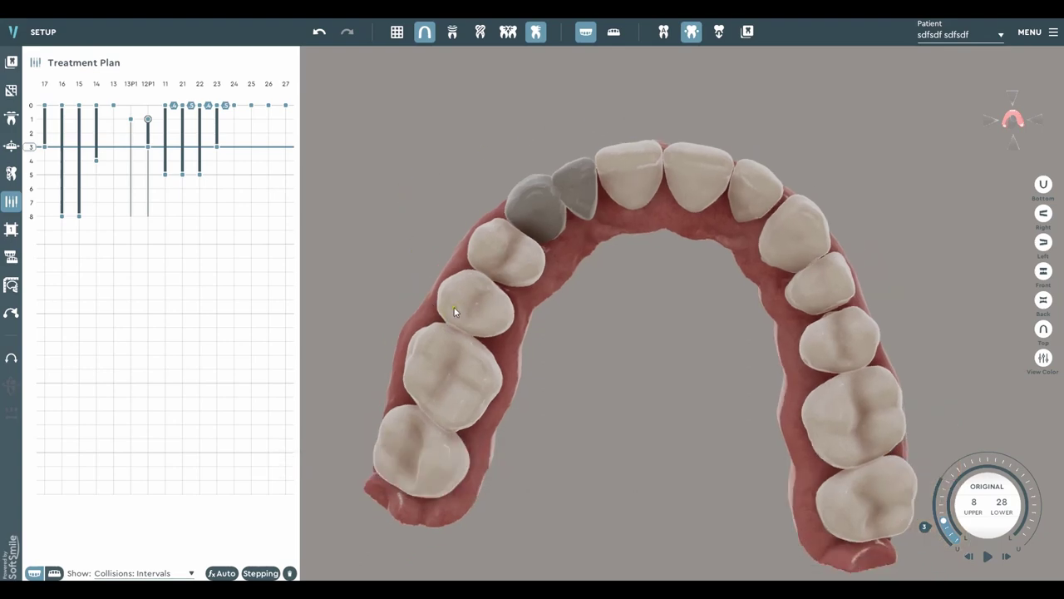